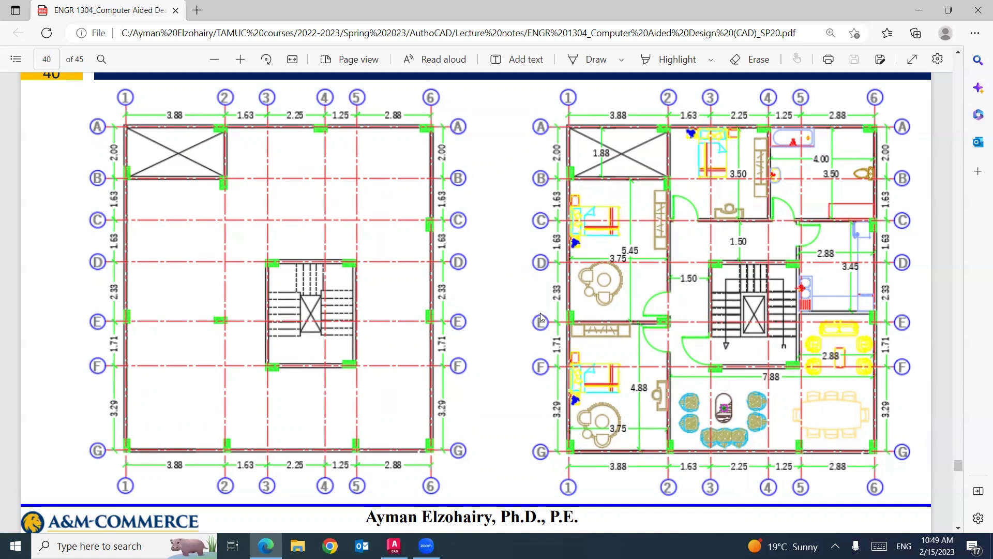
Step: On page 39, mark the Door Right dimensions 1.00, 0.05, 0.10 and 0.25 and their extents with a thicker blue pen
{"action": "scroll", "coordinate": [541, 314], "scroll_direction": "up", "scroll_amount": 3}
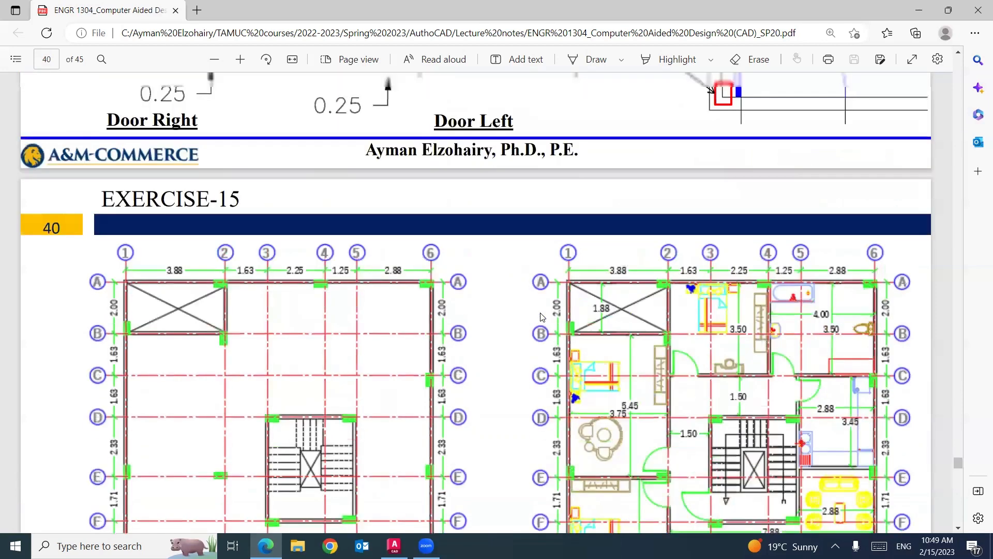
{"action": "scroll", "coordinate": [542, 316], "scroll_direction": "up", "scroll_amount": 7}
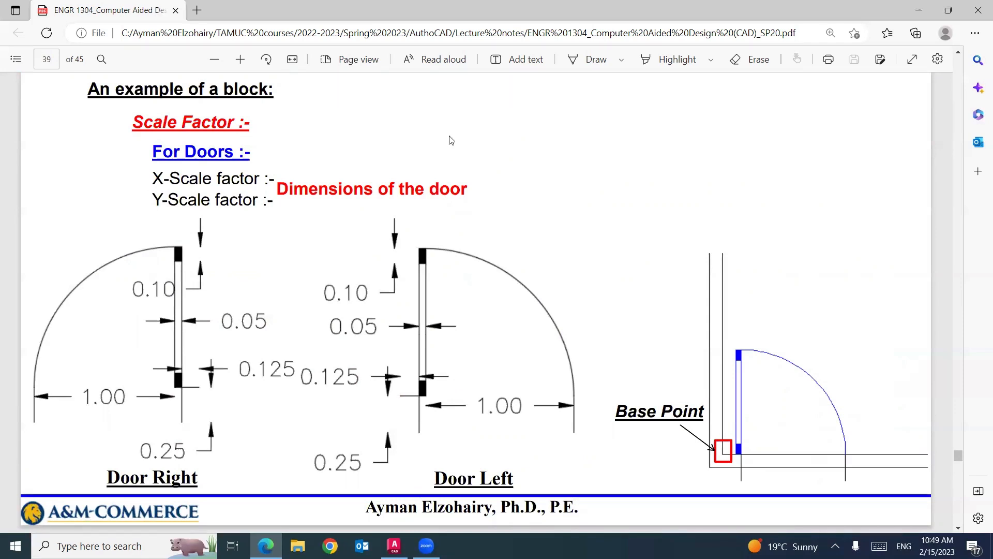
{"action": "left_click", "coordinate": [622, 64]}
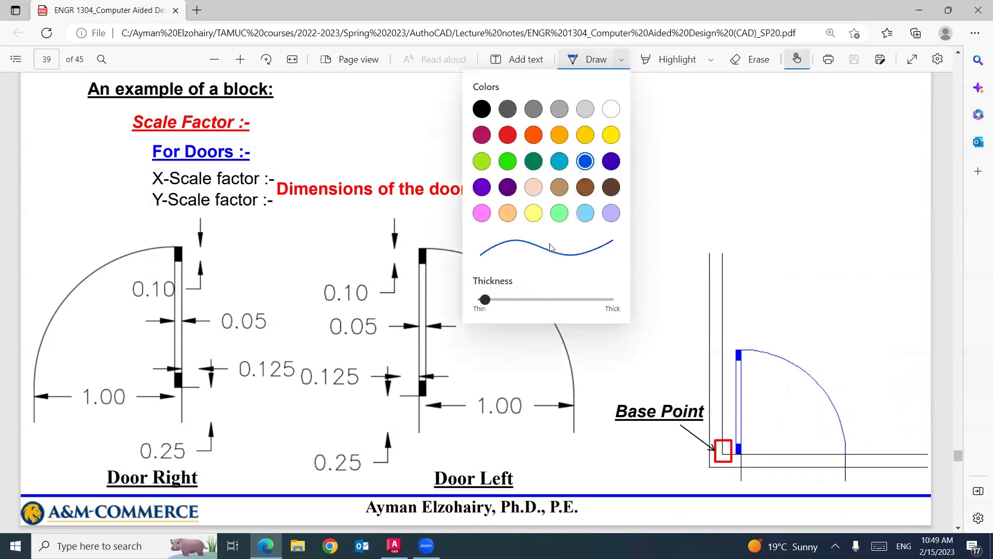
{"action": "left_click", "coordinate": [490, 303]}
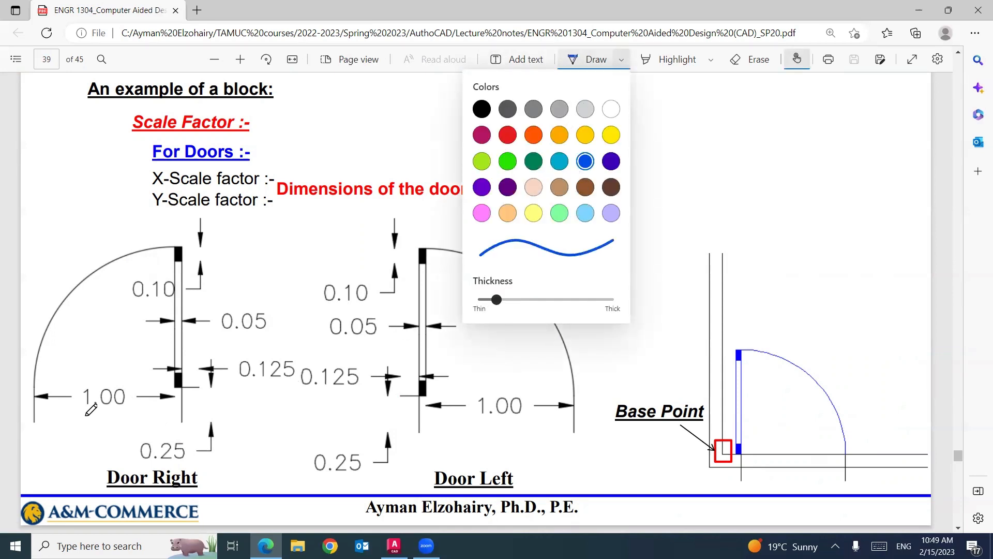
{"action": "left_click_drag", "start_coordinate": [85, 413], "coordinate": [122, 412]}
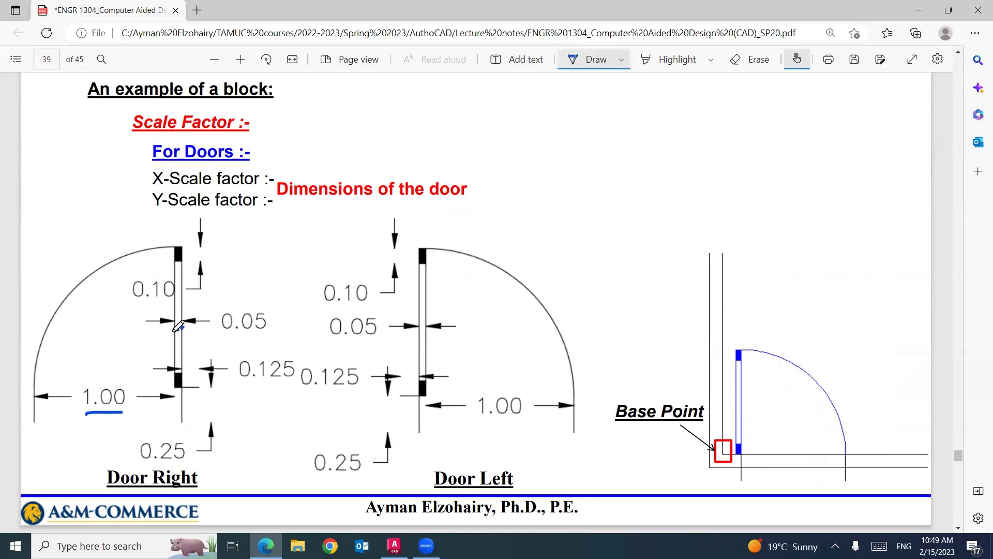
{"action": "left_click_drag", "start_coordinate": [173, 331], "coordinate": [173, 333]}
{"action": "left_click_drag", "start_coordinate": [145, 304], "coordinate": [158, 305]}
{"action": "left_click_drag", "start_coordinate": [231, 333], "coordinate": [261, 334]}
{"action": "left_click_drag", "start_coordinate": [35, 398], "coordinate": [34, 412]}
{"action": "left_click_drag", "start_coordinate": [181, 393], "coordinate": [182, 409]}
{"action": "left_click_drag", "start_coordinate": [155, 463], "coordinate": [173, 464]}
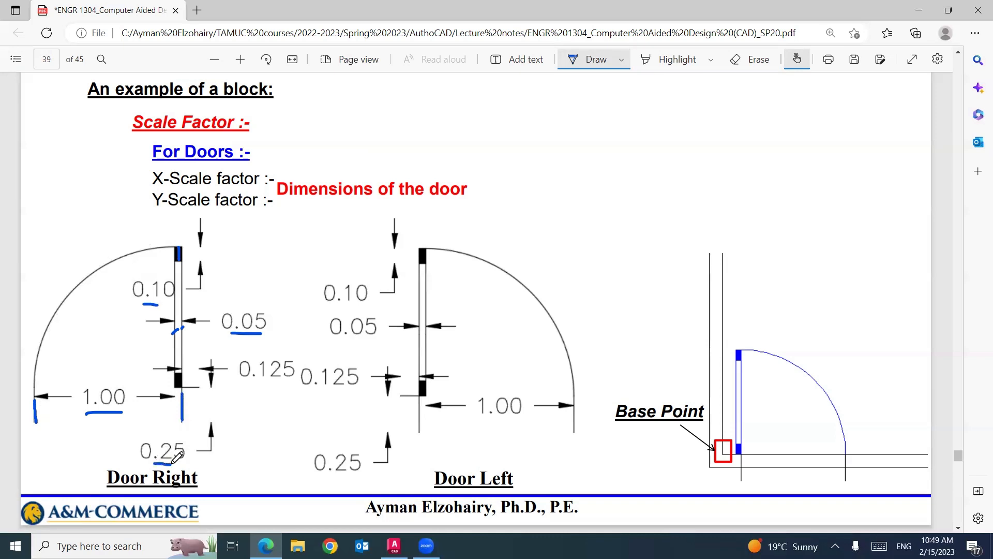
Step: Switch to AutoCAD and draw a vertical line 1 unit long downward with Ortho on
{"action": "left_click", "coordinate": [394, 546]}
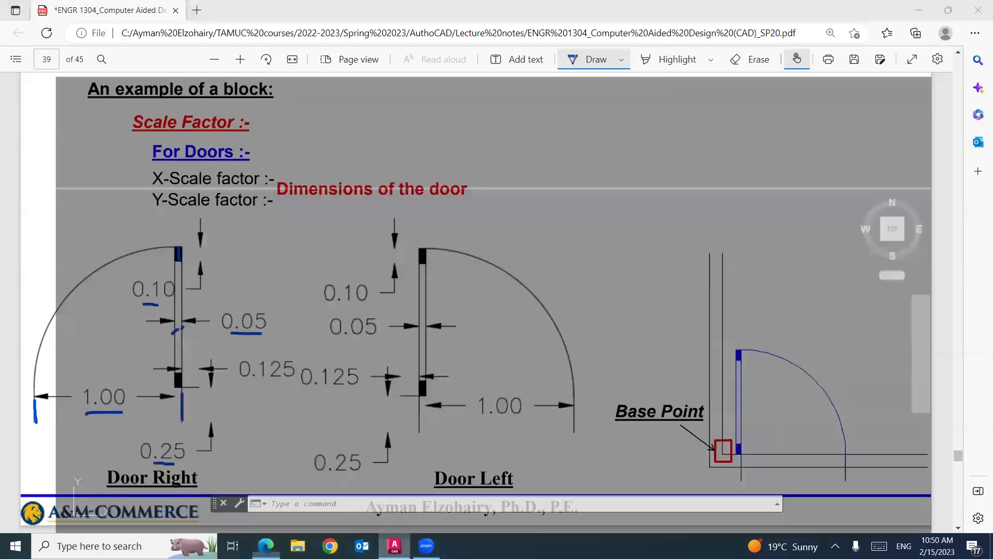
{"action": "type", "text": "l"}
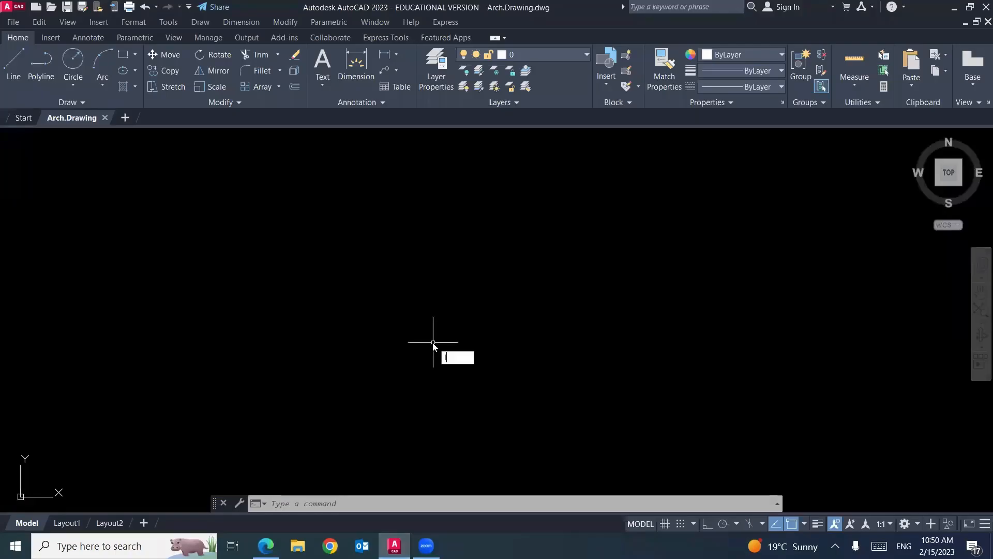
{"action": "key", "text": "Return"}
{"action": "left_click", "coordinate": [358, 237]}
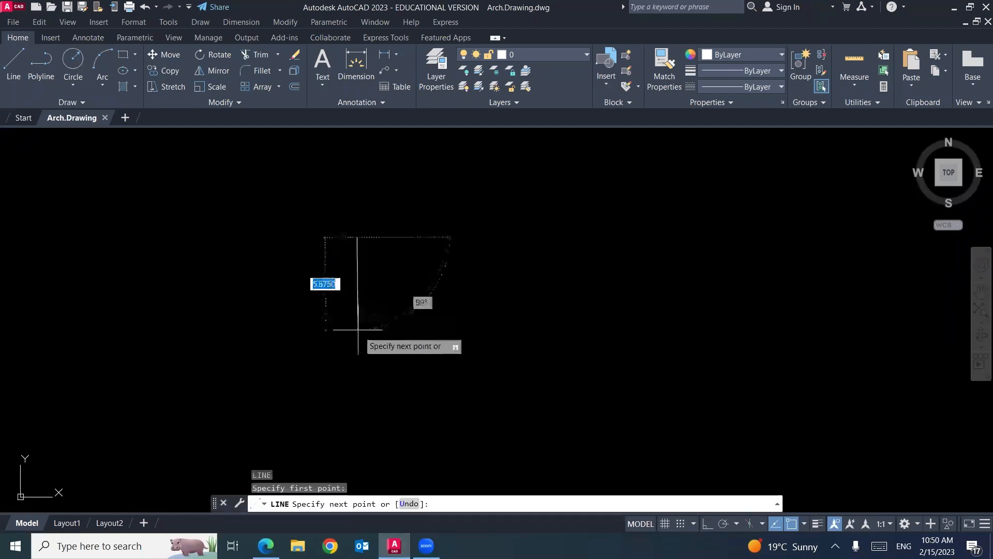
{"action": "left_click", "coordinate": [708, 526]}
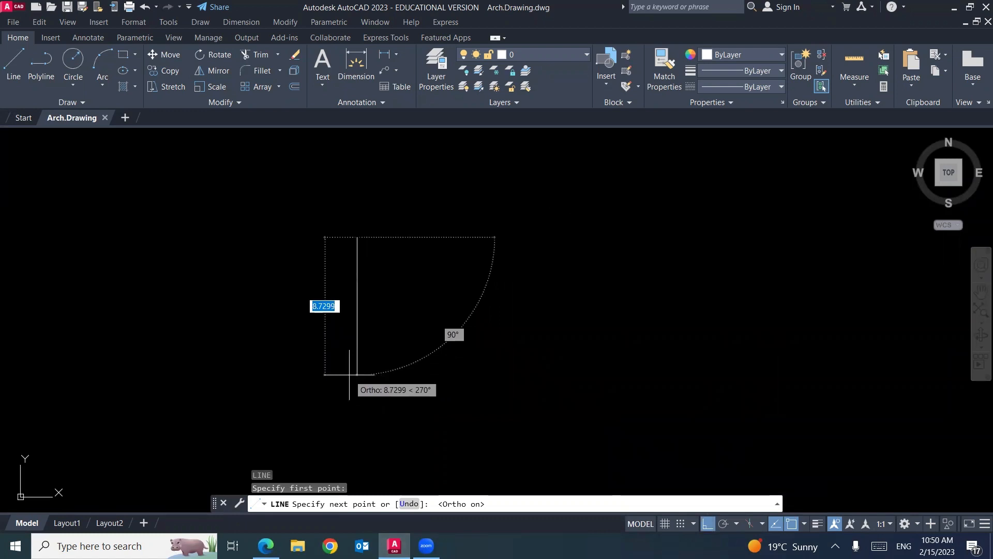
{"action": "type", "text": "1"}
{"action": "key", "text": "Return"}
{"action": "key", "text": "Return"}
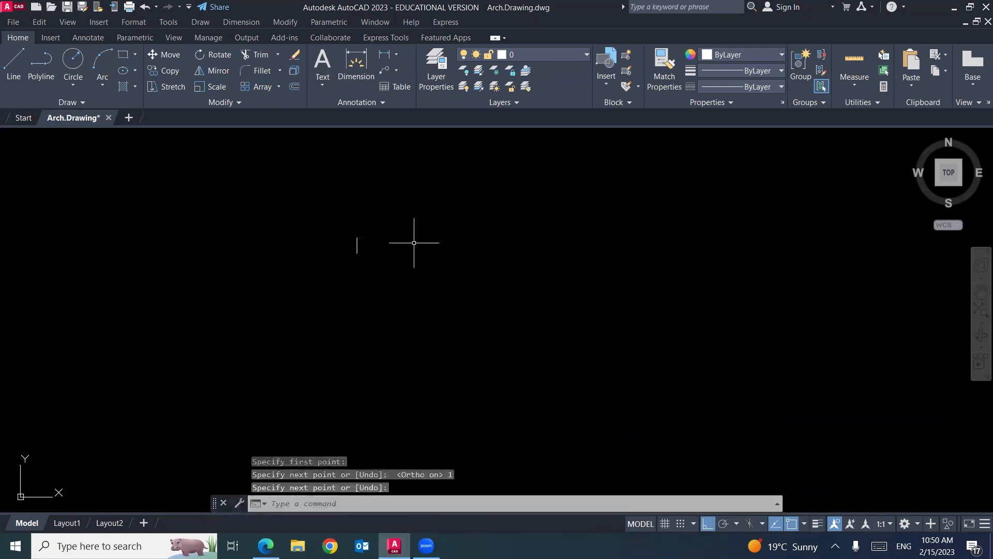
Step: Offset the vertical line 0.05 to its left to form the door leaf's second edge
{"action": "scroll", "coordinate": [361, 243], "scroll_direction": "up", "scroll_amount": 5}
{"action": "scroll", "coordinate": [332, 269], "scroll_direction": "up", "scroll_amount": 5}
{"action": "middle_click_drag", "start_coordinate": [358, 273], "coordinate": [423, 320]}
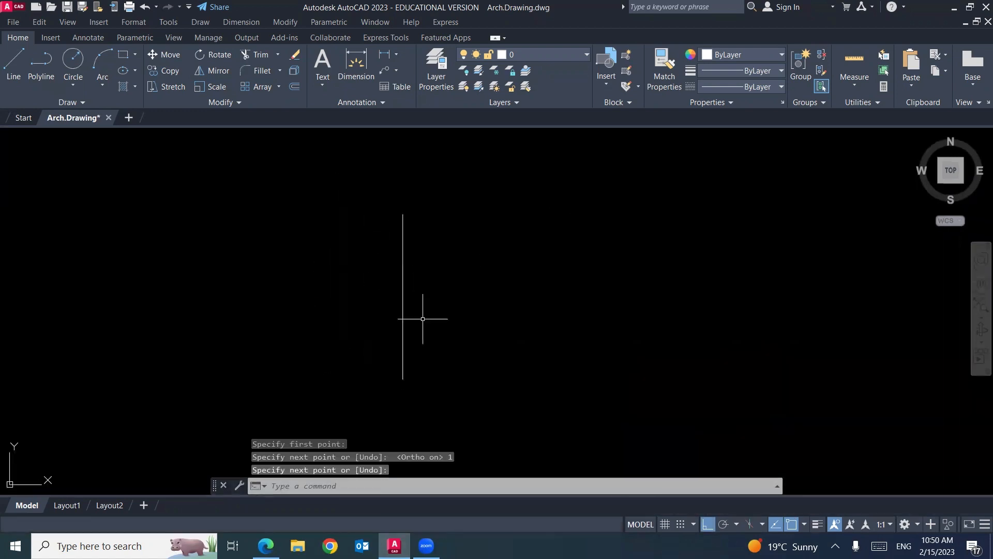
{"action": "type", "text": "o"}
{"action": "key", "text": "Return"}
{"action": "type", "text": ".0"}
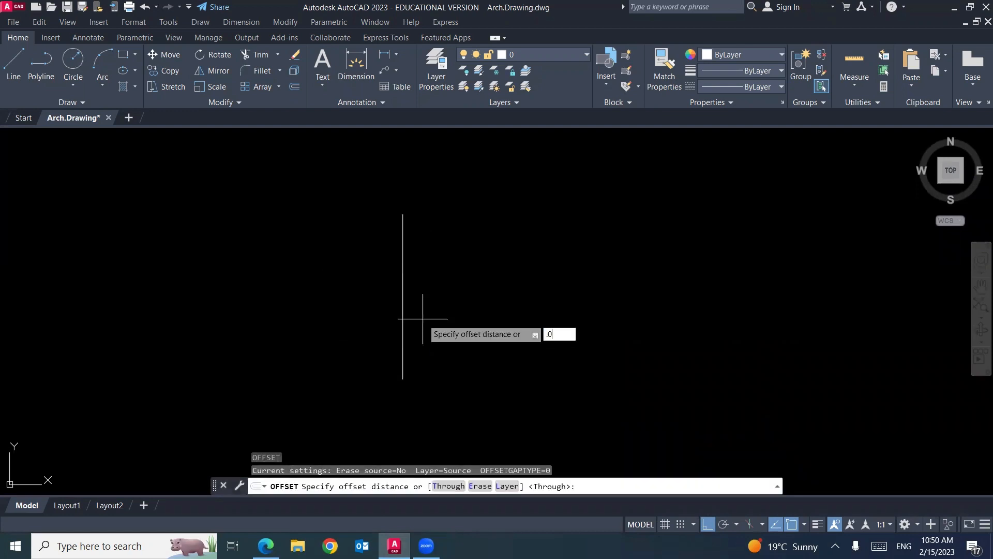
{"action": "type", "text": "5"}
{"action": "key", "text": "Return"}
{"action": "left_click", "coordinate": [402, 328]}
{"action": "left_click", "coordinate": [349, 333]}
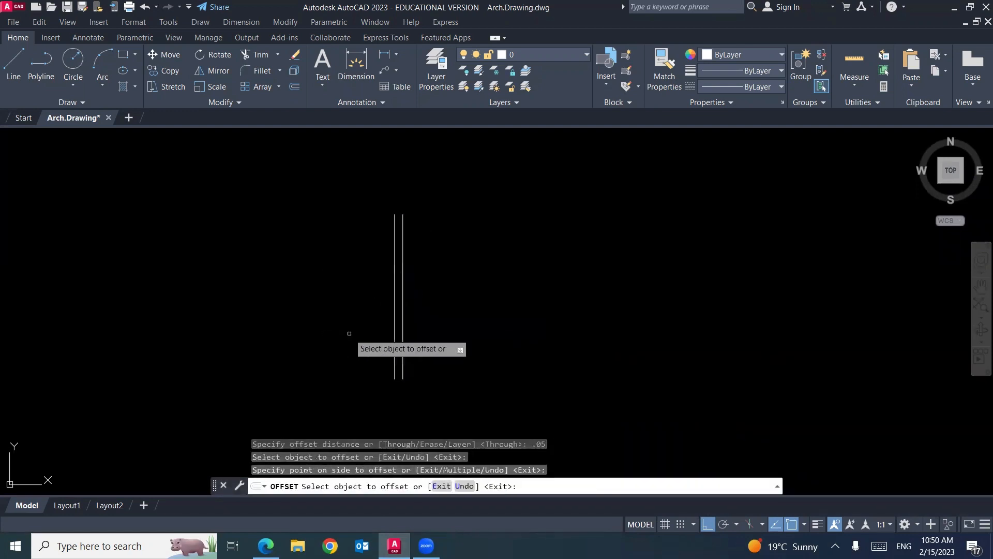
{"action": "key", "text": "Escape"}
Step: Close the upper and lower ends of the door leaf with short lines between the two vertical edges
{"action": "type", "text": "l"}
{"action": "key", "text": "Return"}
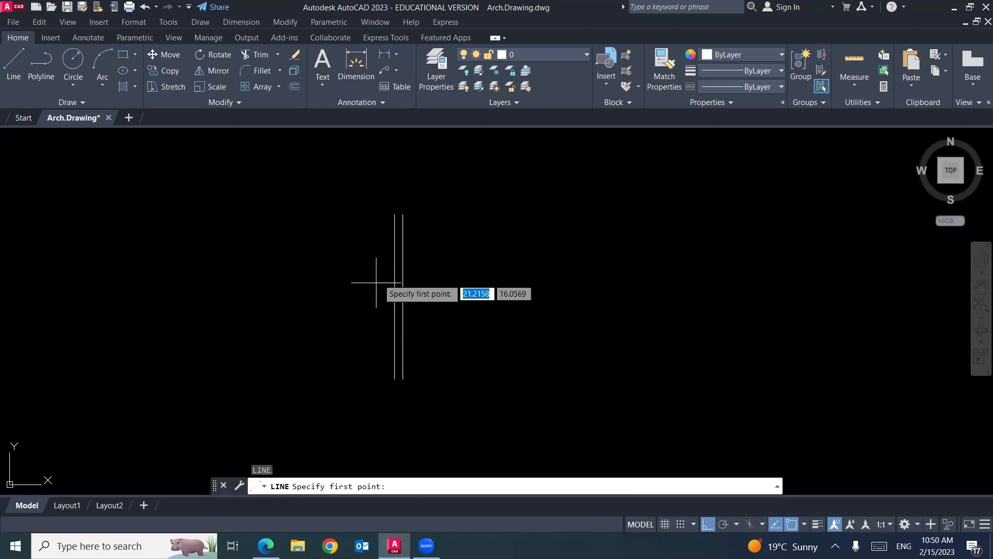
{"action": "left_click", "coordinate": [403, 213]}
{"action": "left_click", "coordinate": [395, 214]}
{"action": "key", "text": "Escape"}
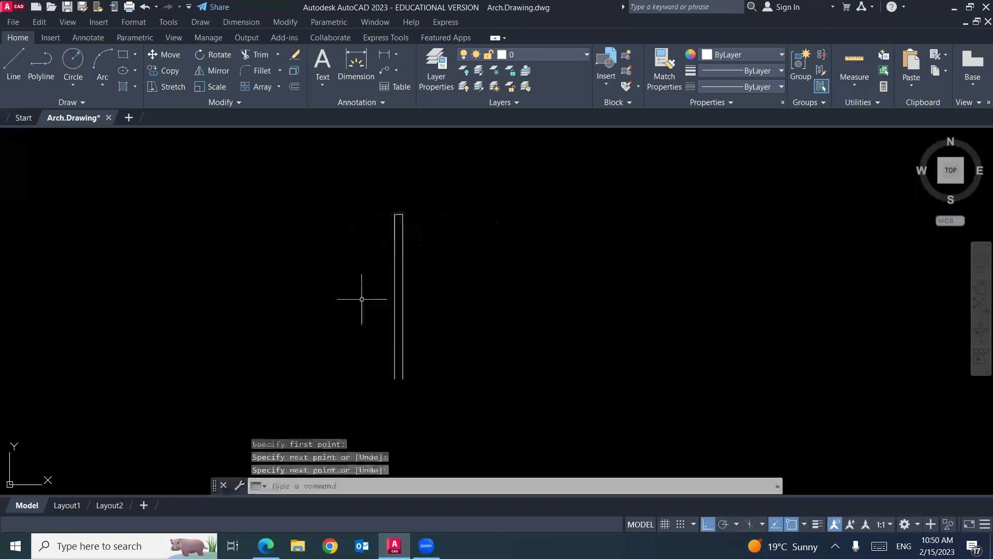
{"action": "type", "text": "l"}
{"action": "key", "text": "Return"}
{"action": "left_click", "coordinate": [395, 379]}
{"action": "left_click", "coordinate": [402, 379]}
{"action": "key", "text": "Escape"}
Step: Offset the door leaf's upper and lower end lines 0.1 inward
{"action": "type", "text": "o"}
{"action": "key", "text": "Return"}
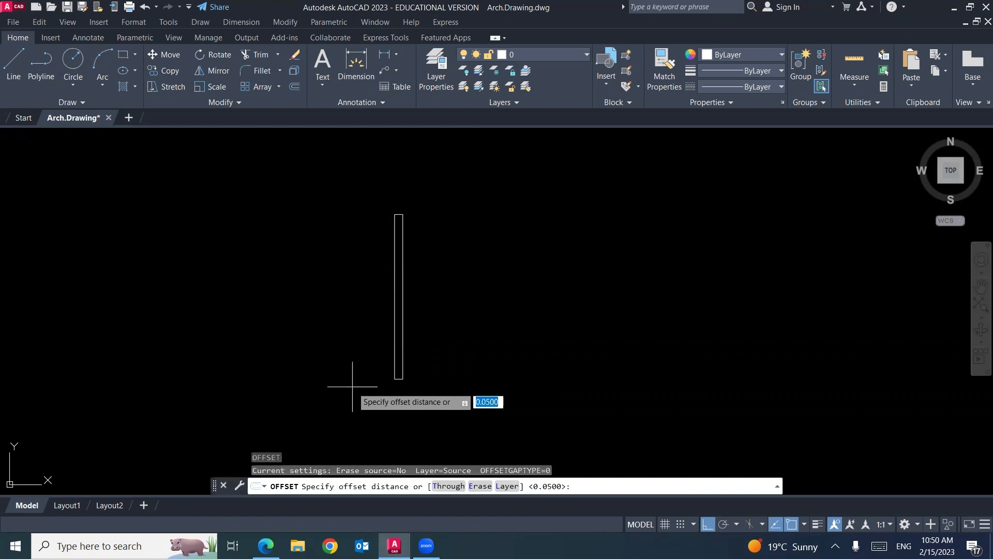
{"action": "type", "text": ".1"}
{"action": "key", "text": "Return"}
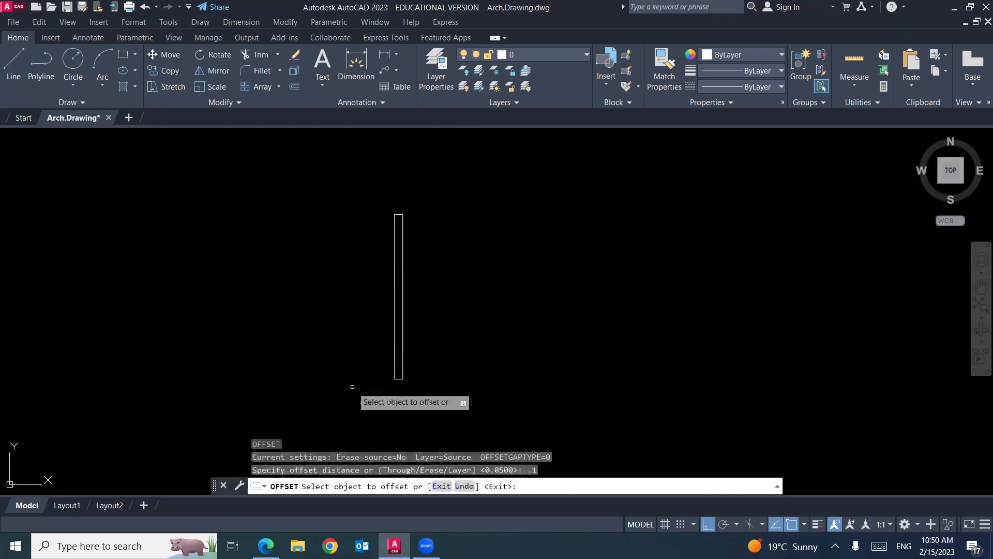
{"action": "left_click", "coordinate": [399, 213]}
{"action": "left_click", "coordinate": [396, 256]}
{"action": "left_click", "coordinate": [399, 379]}
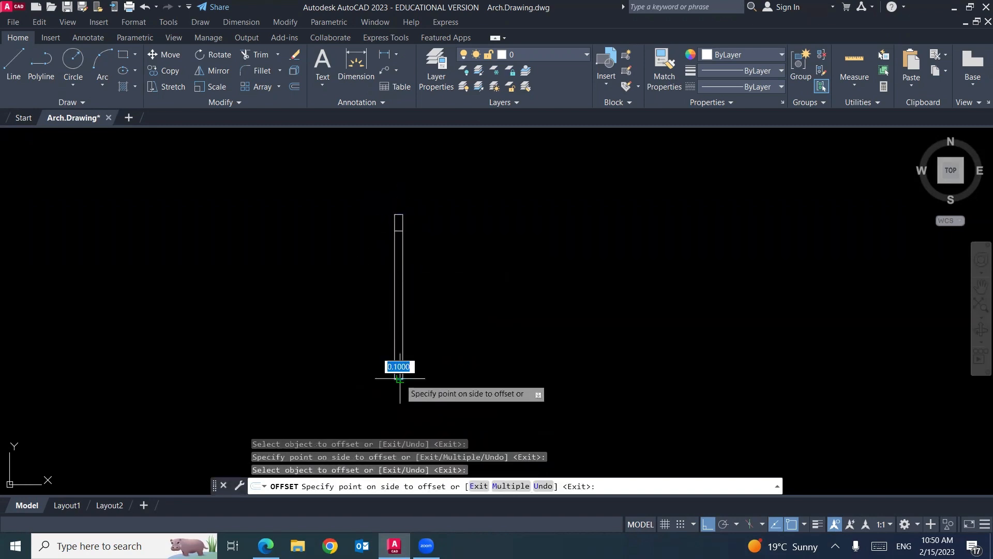
{"action": "left_click", "coordinate": [409, 357]}
{"action": "key", "text": "Return"}
Step: Fill the small rectangles at both ends of the door leaf with a solid hatch
{"action": "type", "text": "h"}
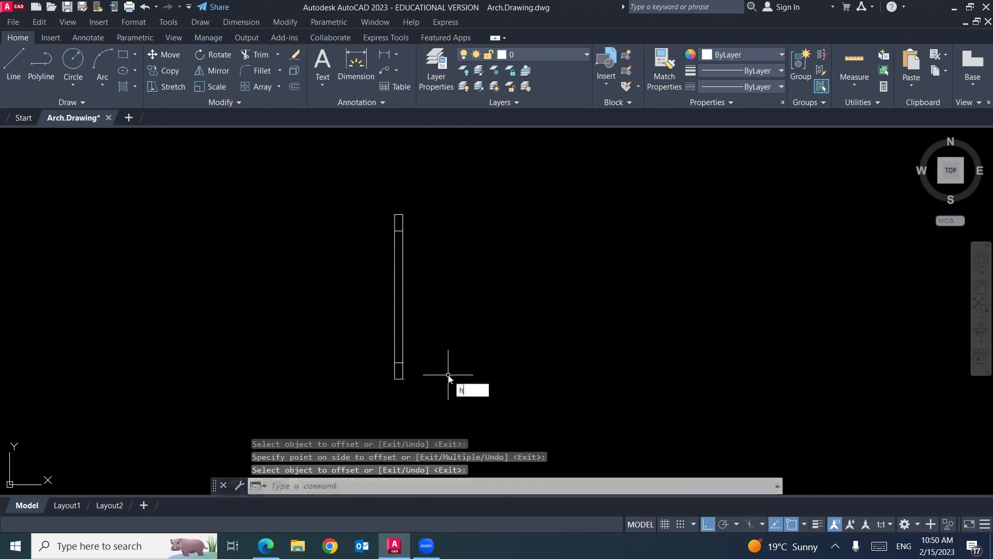
{"action": "key", "text": "Return"}
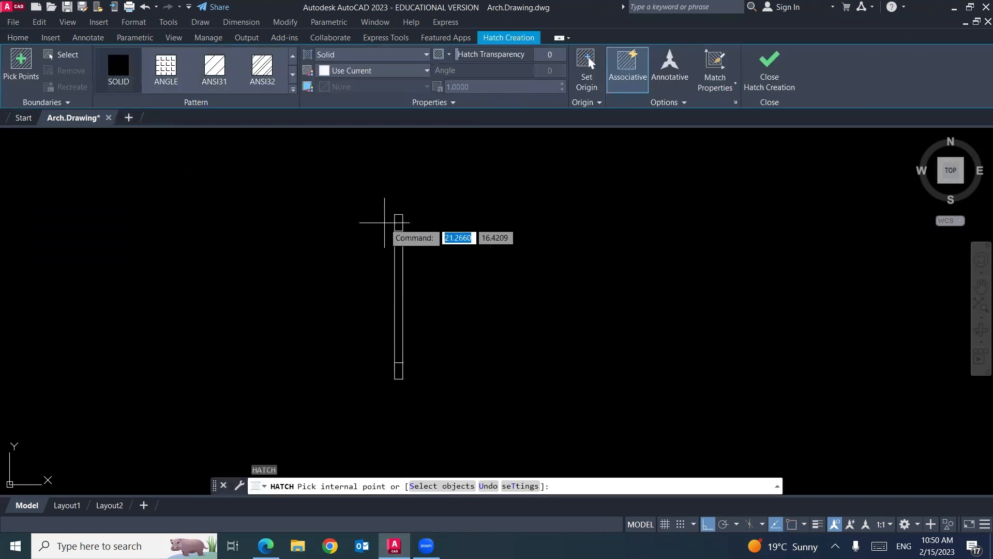
{"action": "left_click", "coordinate": [399, 221]}
{"action": "left_click", "coordinate": [398, 371]}
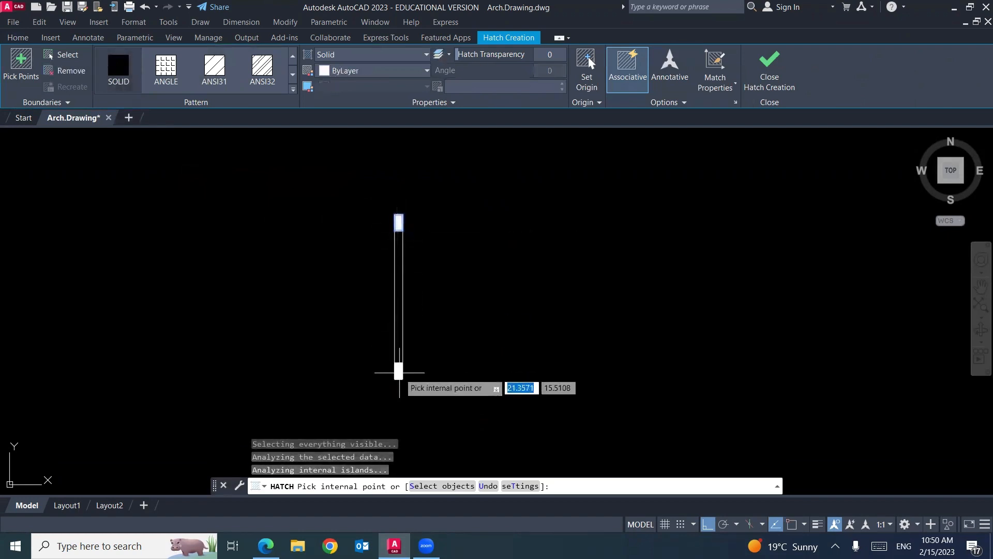
{"action": "key", "text": "Return"}
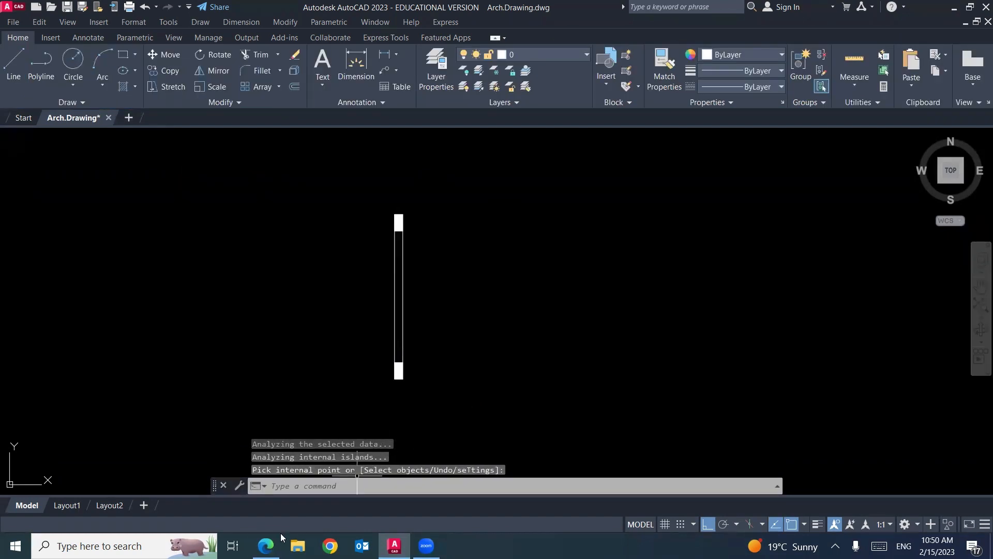
Step: Check the door reference, and draw a 90° Start, Center, Angle arc from the leaf's upper-left corner, centred on its lower-left corner
{"action": "left_click", "coordinate": [265, 545]}
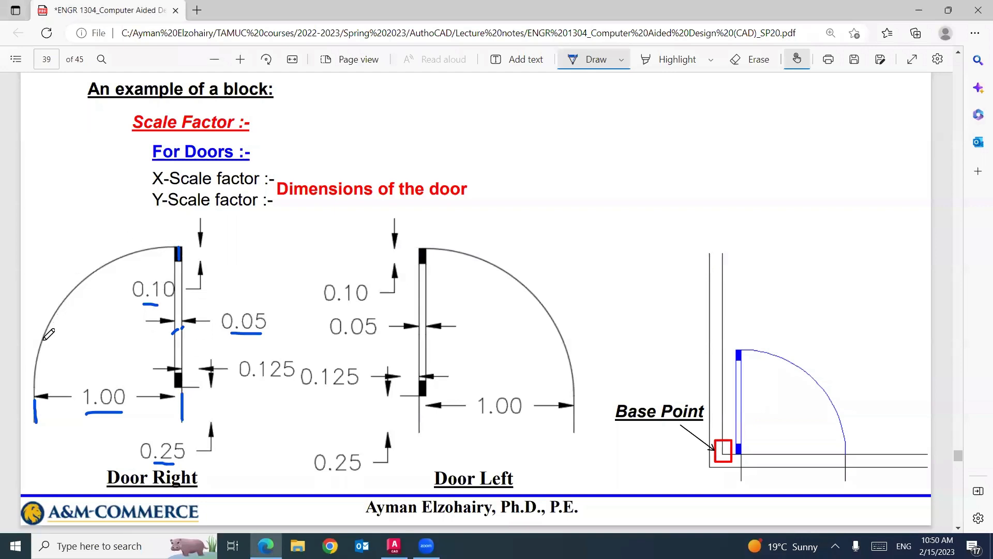
{"action": "left_click", "coordinate": [394, 546]}
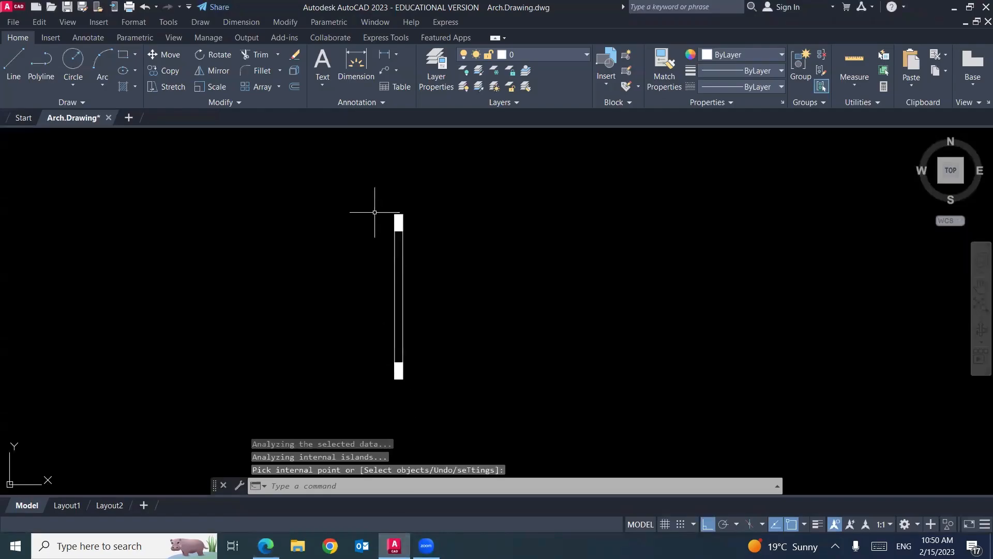
{"action": "left_click", "coordinate": [200, 21]}
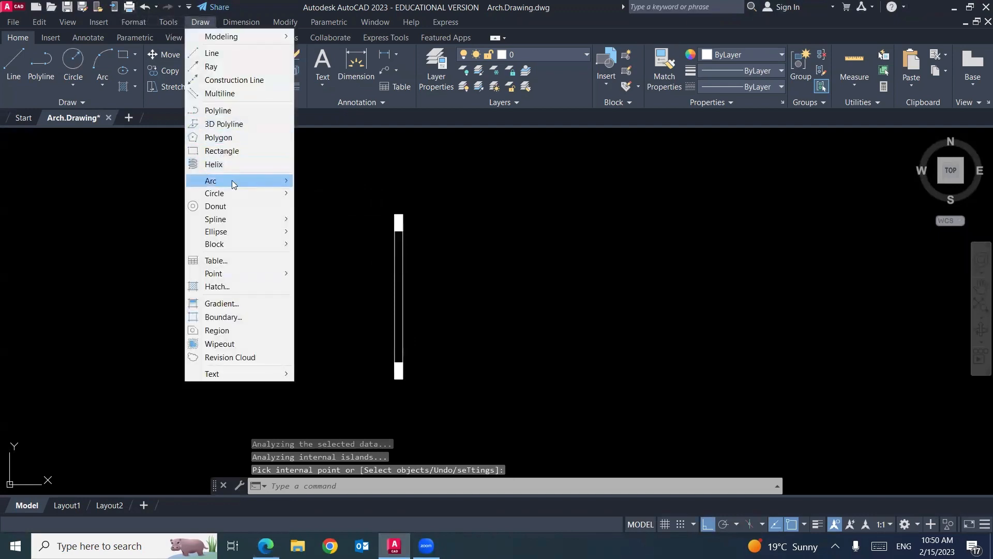
{"action": "mouse_move", "coordinate": [240, 182]}
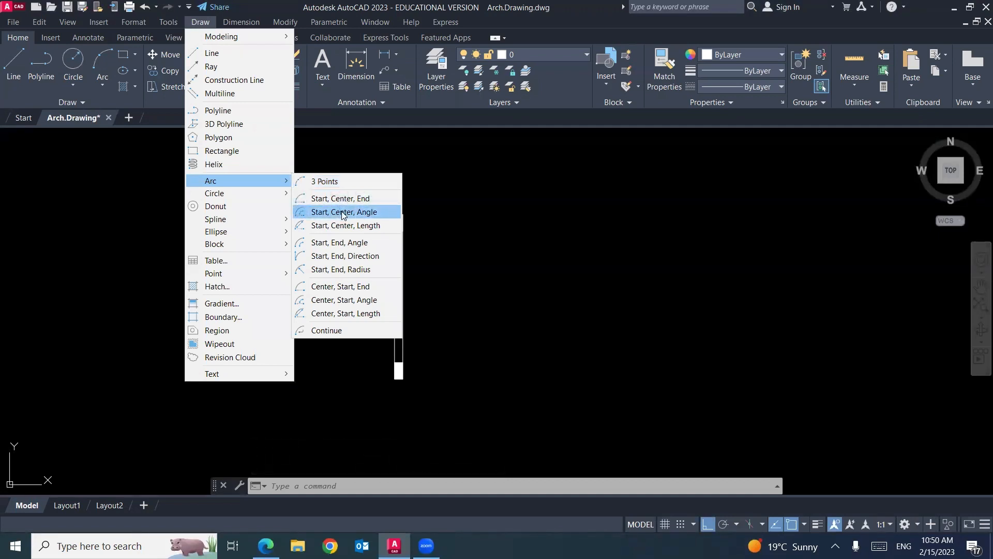
{"action": "left_click", "coordinate": [343, 214]}
{"action": "left_click", "coordinate": [397, 231]}
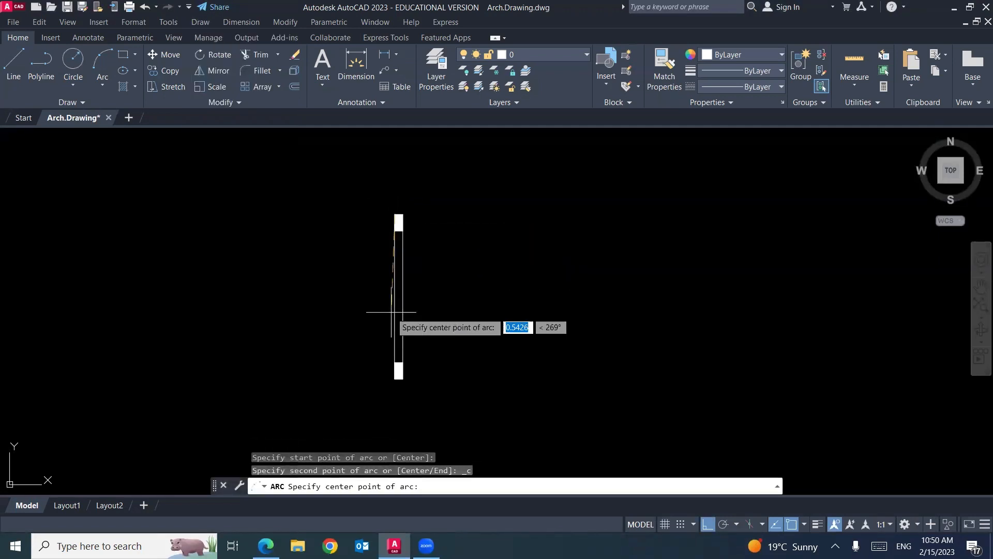
{"action": "left_click", "coordinate": [396, 376]}
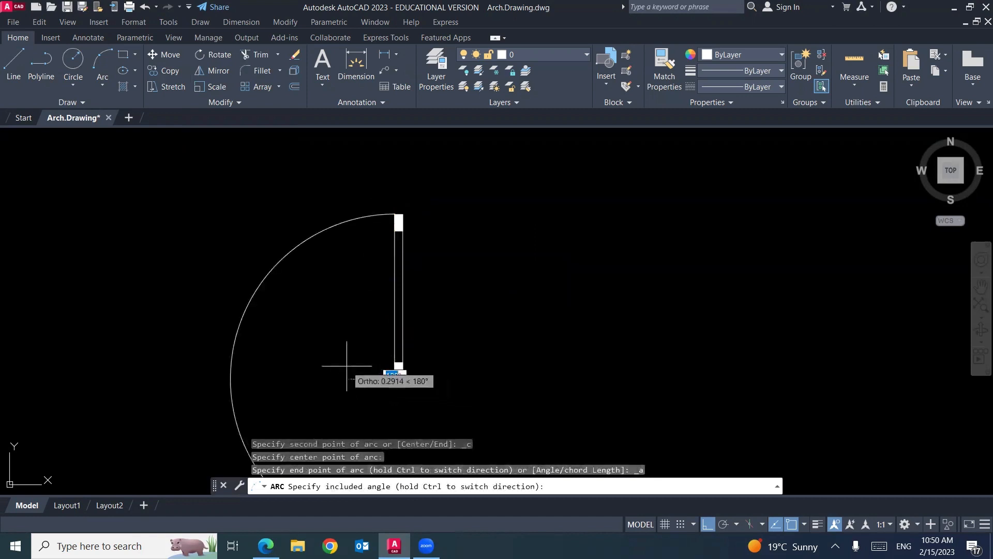
{"action": "type", "text": "90"}
{"action": "key", "text": "Return"}
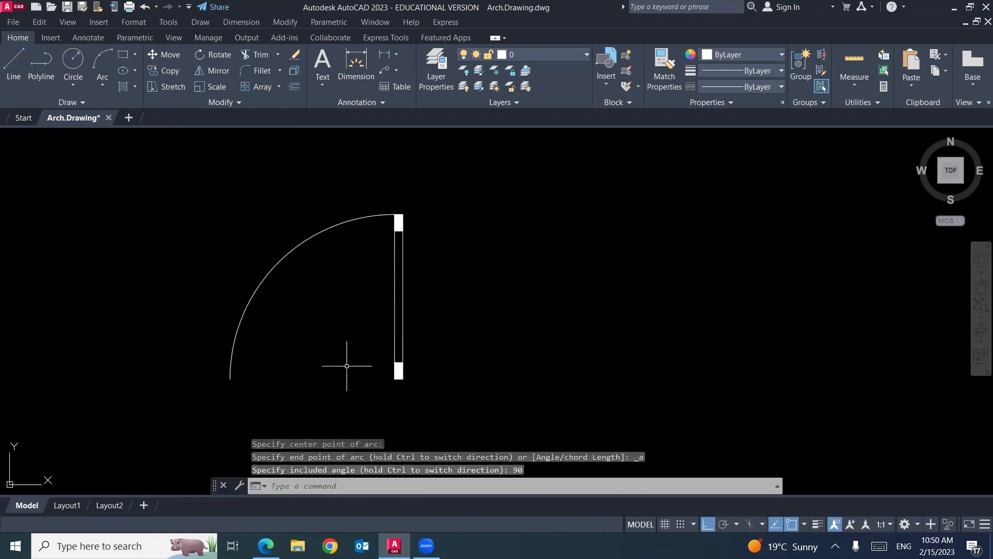
Step: Draw a 0.25 line straight down from the lower end of the door swing arc
{"action": "middle_click_drag", "start_coordinate": [348, 350], "coordinate": [366, 303]}
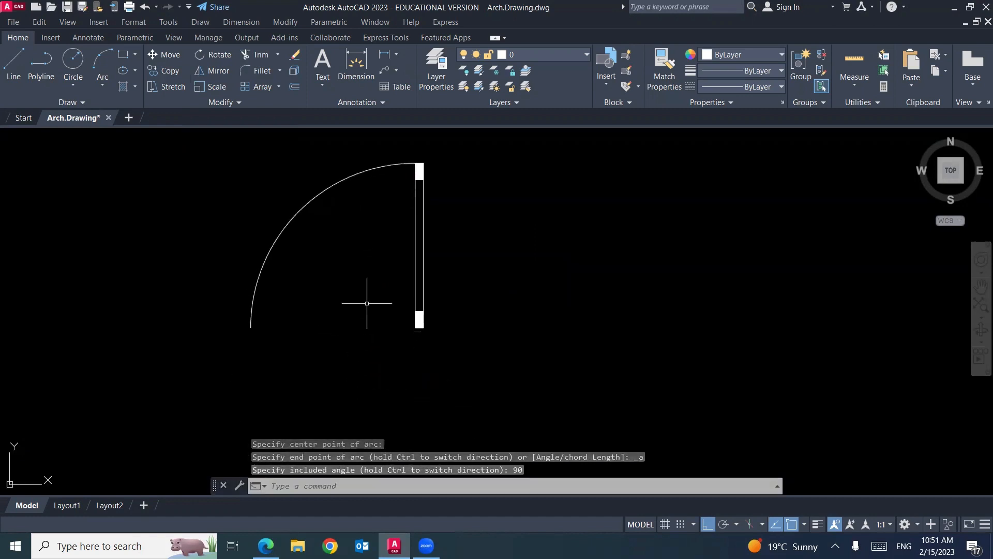
{"action": "type", "text": "l"}
{"action": "key", "text": "Return"}
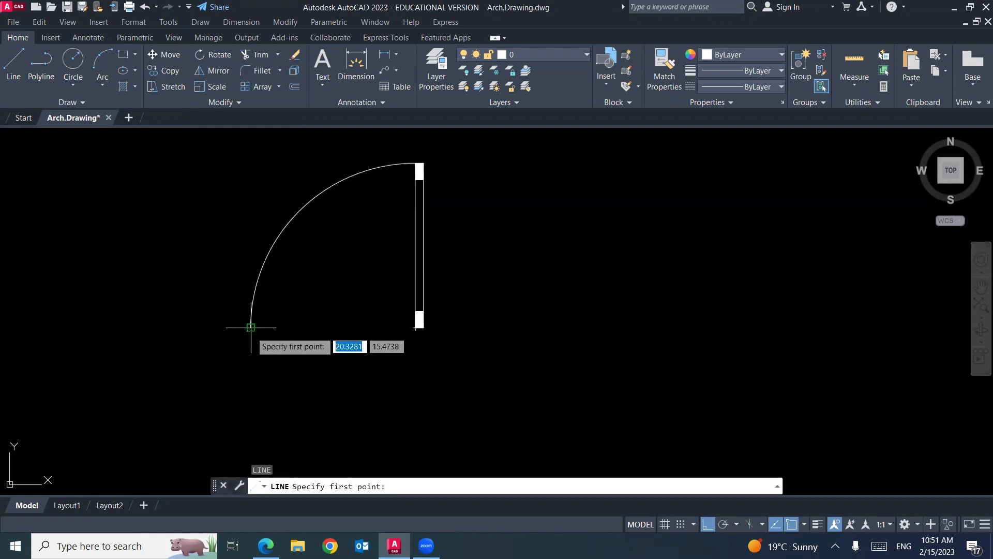
{"action": "left_click", "coordinate": [251, 327]}
{"action": "type", "text": ".25"}
{"action": "key", "text": "Return"}
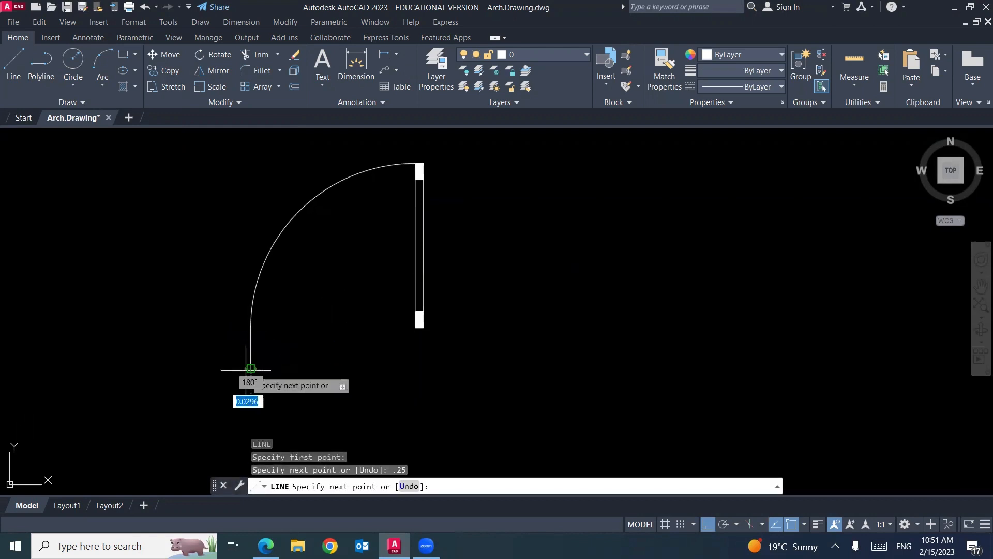
{"action": "key", "text": "Return"}
Step: Draw a 0.25 line straight down from the lower-right corner of the door leaf
{"action": "key", "text": "Return"}
{"action": "left_click", "coordinate": [420, 329]}
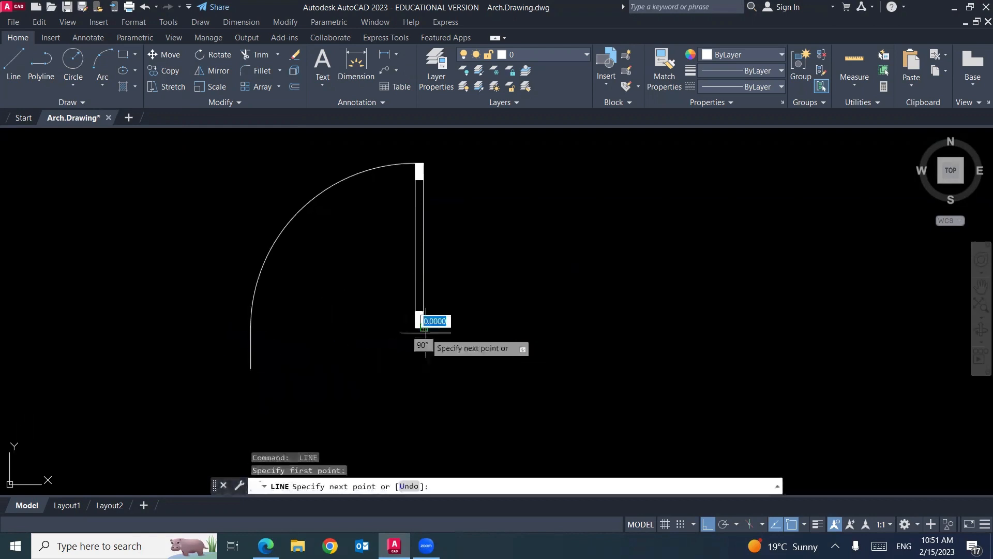
{"action": "type", "text": ".2"}
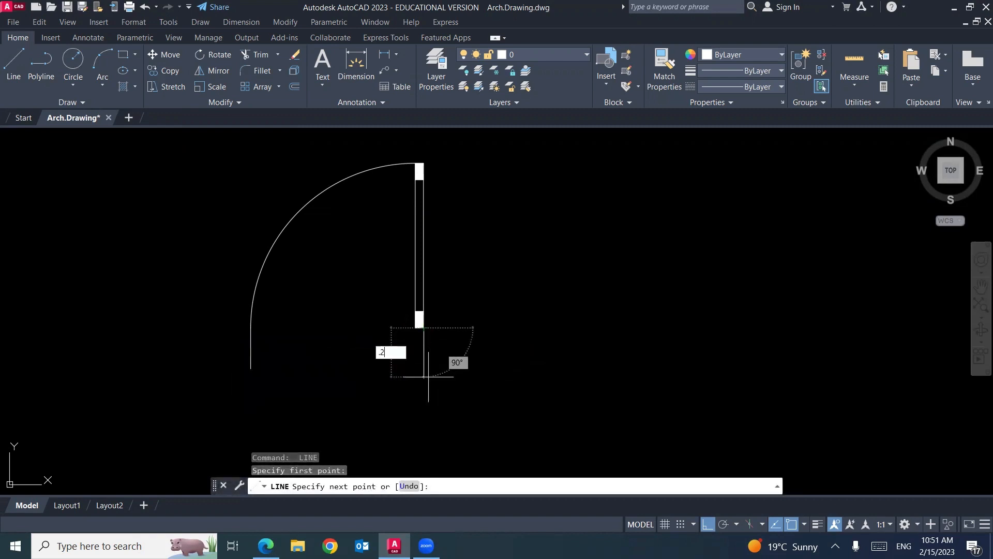
{"action": "type", "text": "5"}
{"action": "key", "text": "Return"}
{"action": "key", "text": "Return"}
Step: Draw a 0.15 horizontal line extending right from the lower-right corner of the door leaf
{"action": "key", "text": "Return"}
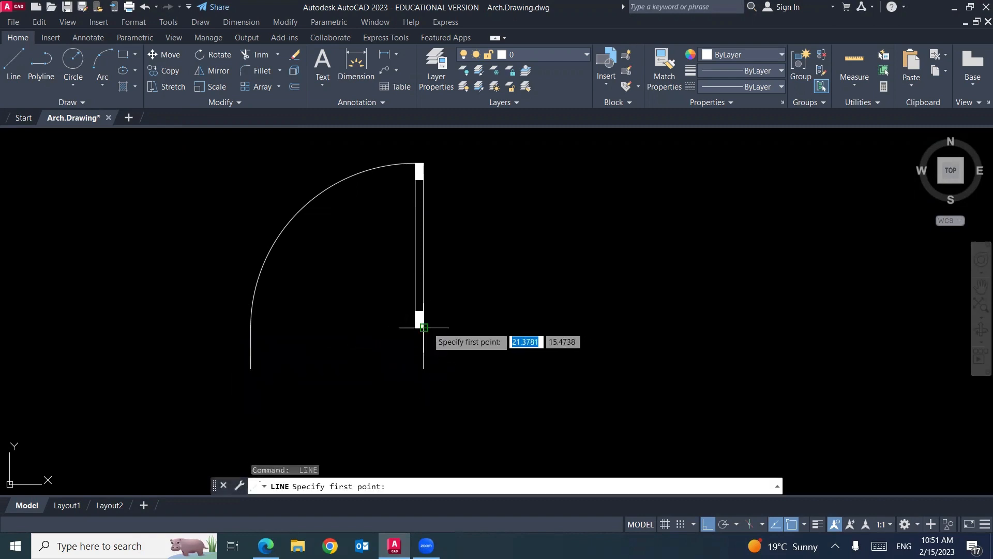
{"action": "left_click", "coordinate": [423, 327]}
{"action": "type", "text": ".15"}
{"action": "key", "text": "Return"}
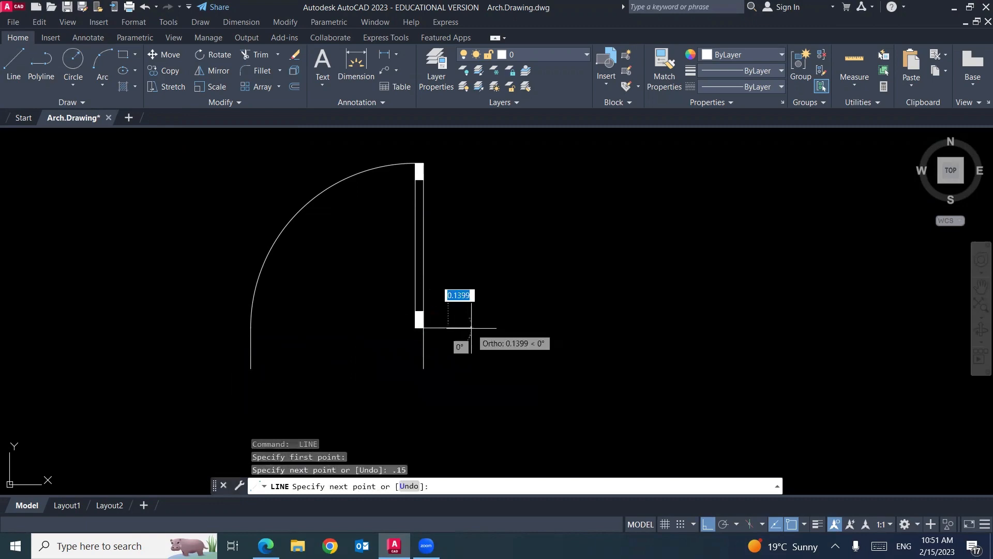
{"action": "key", "text": "Return"}
Step: Switch to the lecture notes, trace the short end lines of the Door Right figure in ink, and return to AutoCAD
{"action": "left_click", "coordinate": [265, 545]}
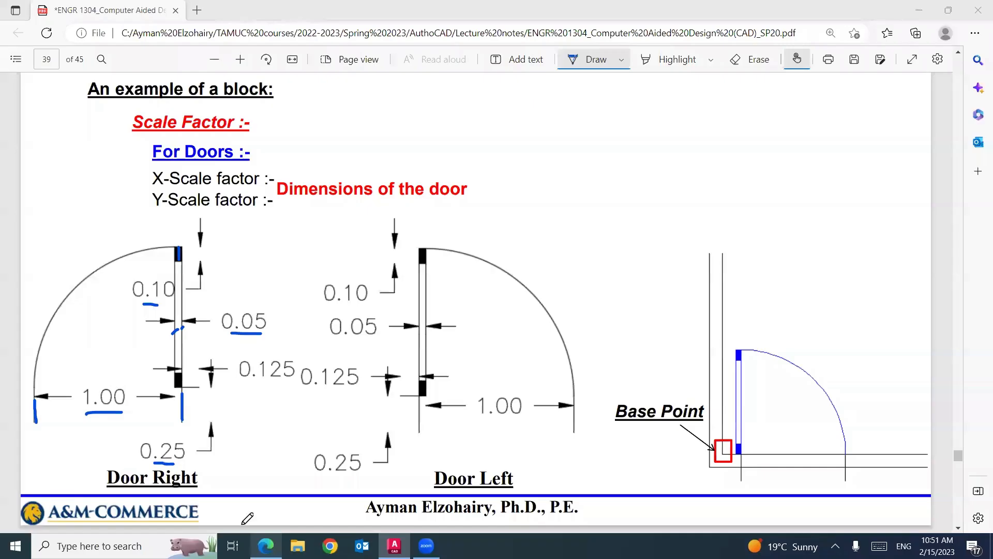
{"action": "mouse_move", "coordinate": [184, 385]}
{"action": "left_mouse_down"}
{"action": "mouse_move", "coordinate": [201, 385]}
{"action": "mouse_move", "coordinate": [183, 423]}
{"action": "left_mouse_up"}
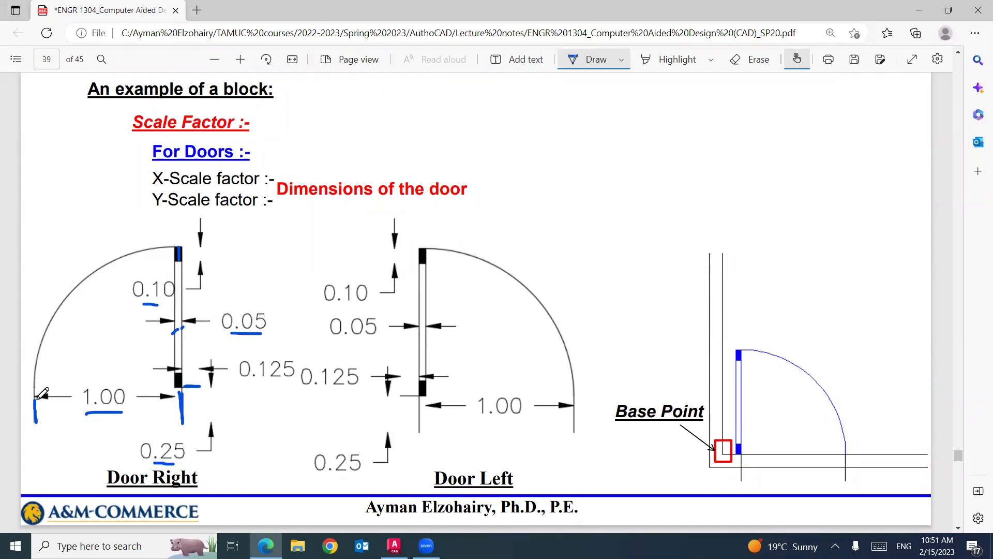
{"action": "left_click_drag", "start_coordinate": [35, 398], "coordinate": [37, 425]}
{"action": "left_click", "coordinate": [394, 545]}
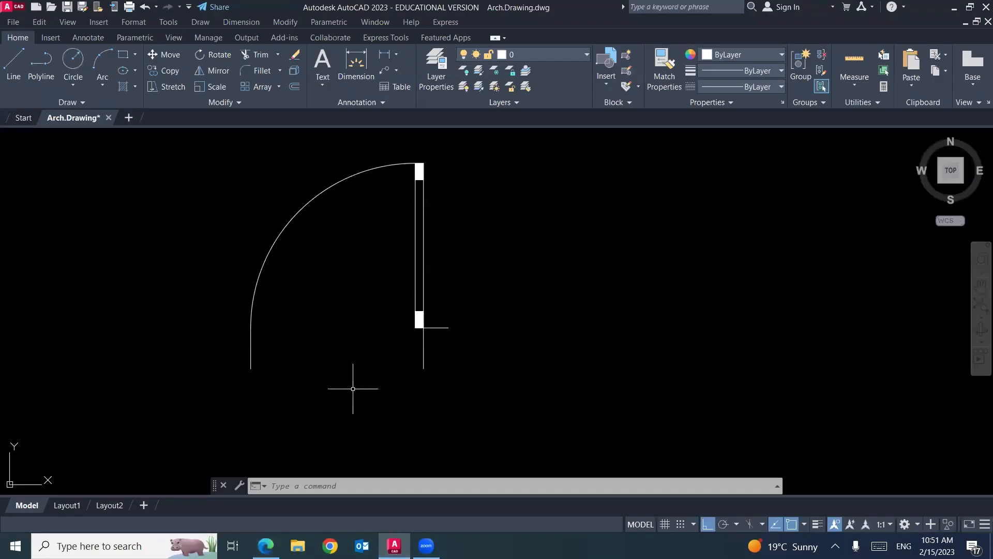
{"action": "mouse_move", "coordinate": [333, 420]}
{"action": "left_mouse_down"}
{"action": "mouse_move", "coordinate": [337, 307]}
{"action": "mouse_move", "coordinate": [346, 322]}
{"action": "left_mouse_up"}
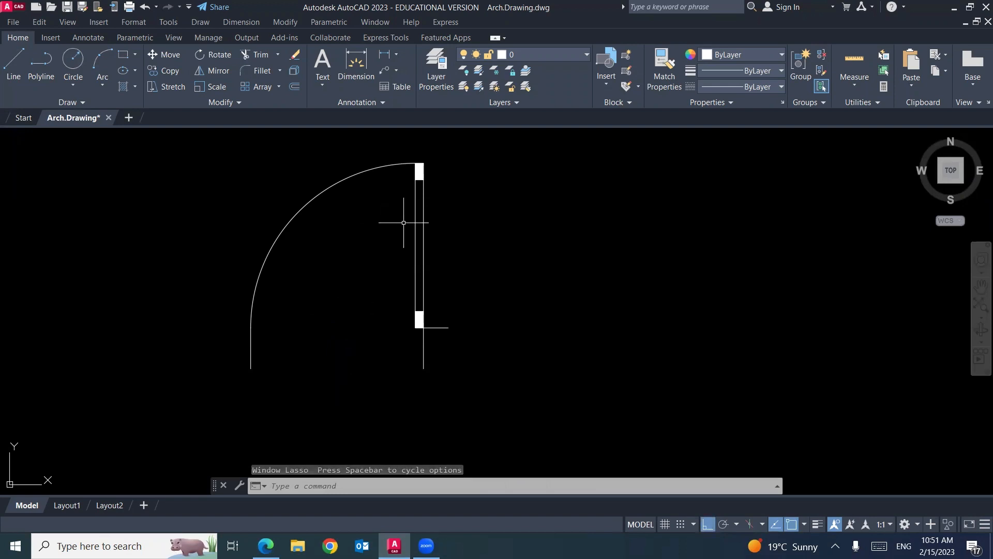
Step: Mirror the entire door about a vertical line to its right, keeping the source objects
{"action": "type", "text": "mi"}
{"action": "key", "text": "Return"}
{"action": "left_click", "coordinate": [456, 146]}
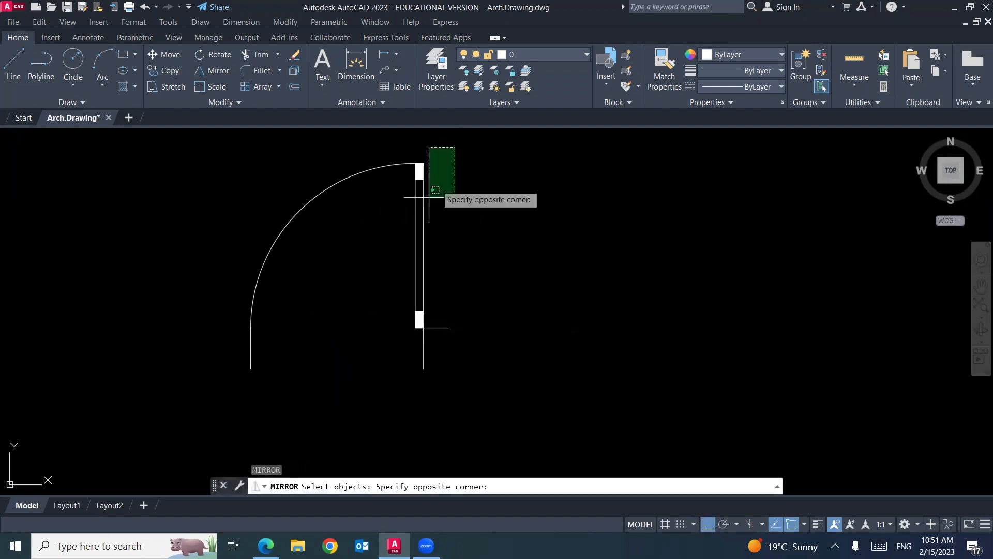
{"action": "left_click", "coordinate": [211, 435]}
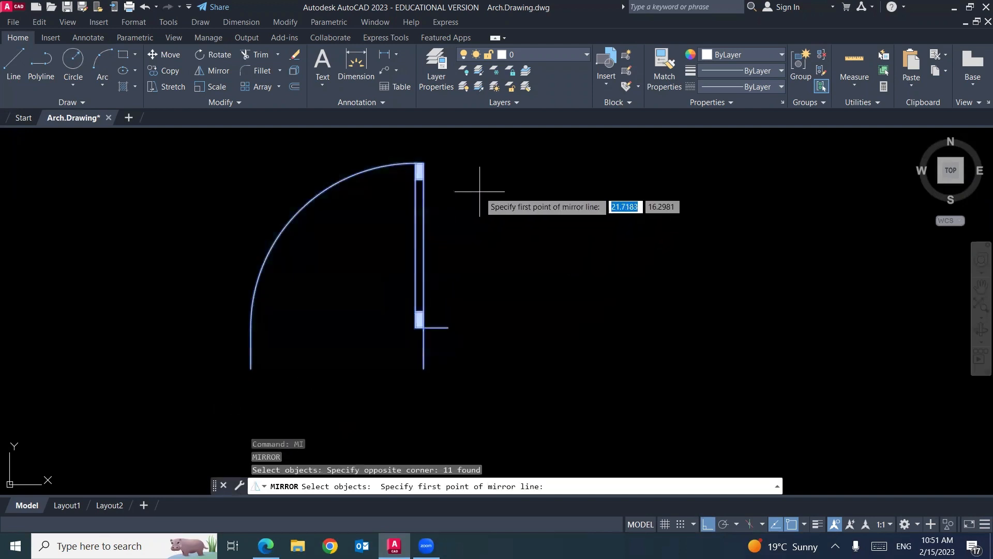
{"action": "left_click", "coordinate": [489, 154]}
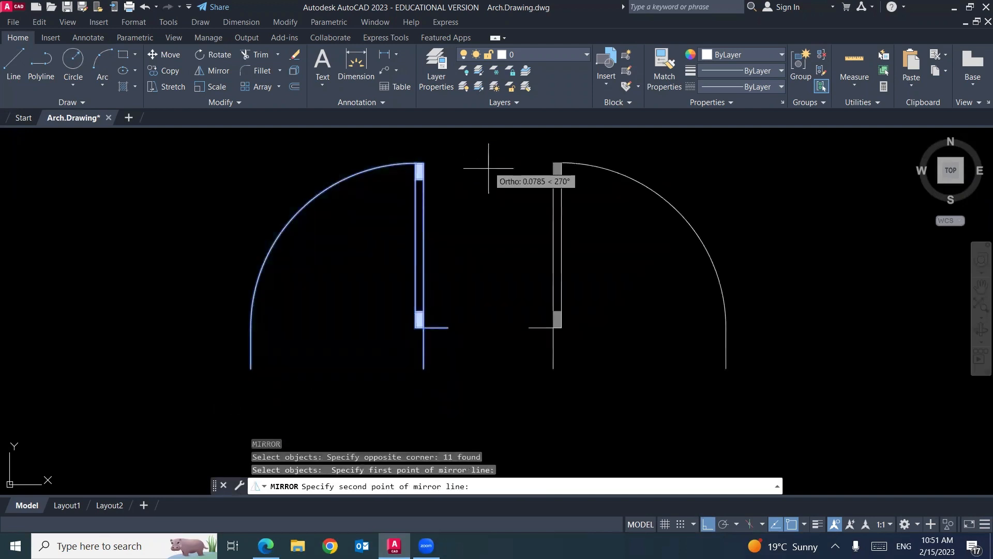
{"action": "left_click", "coordinate": [489, 376]}
{"action": "key", "text": "Return"}
{"action": "middle_click_drag", "start_coordinate": [490, 376], "coordinate": [368, 398]}
Step: Switch to the lecture notes, put an ink check mark above the Door Left label, and return to AutoCAD
{"action": "left_click", "coordinate": [266, 546]}
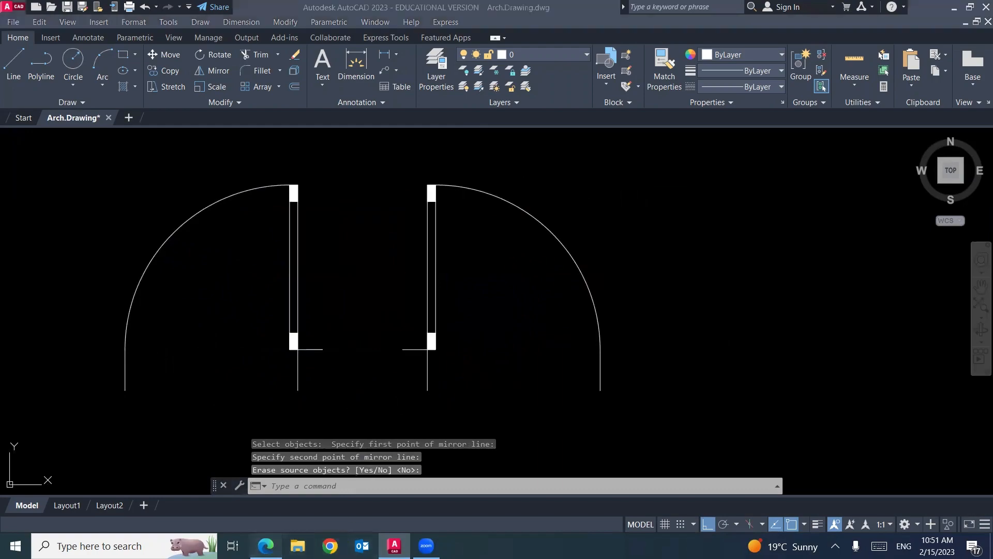
{"action": "left_click_drag", "start_coordinate": [481, 451], "coordinate": [522, 428]}
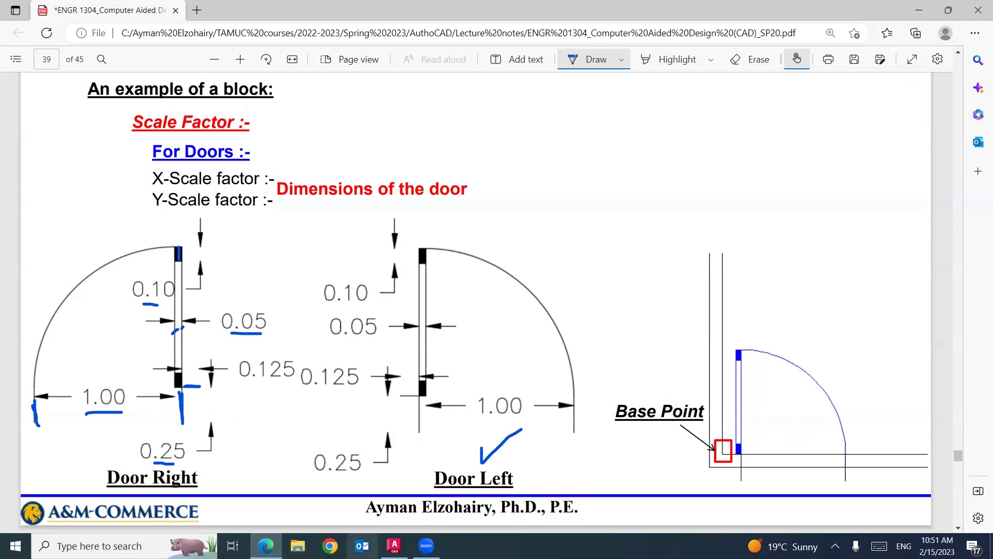
{"action": "left_click", "coordinate": [394, 546]}
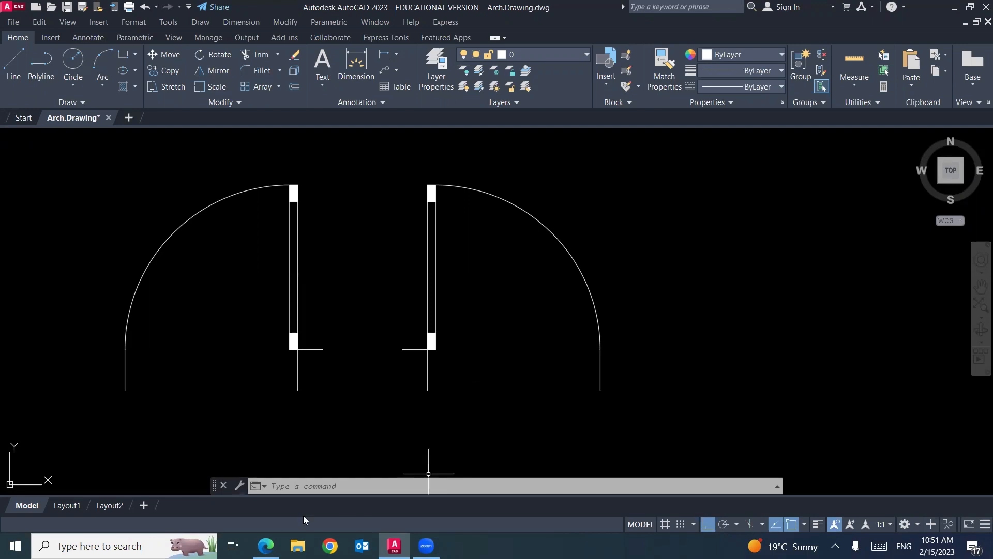
Step: Switch to the lecture notes and mark the Draw, Block, Make path, the icon and the B command under "To create a block"
{"action": "left_click", "coordinate": [265, 546]}
{"action": "scroll", "coordinate": [311, 349], "scroll_direction": "up", "scroll_amount": 5}
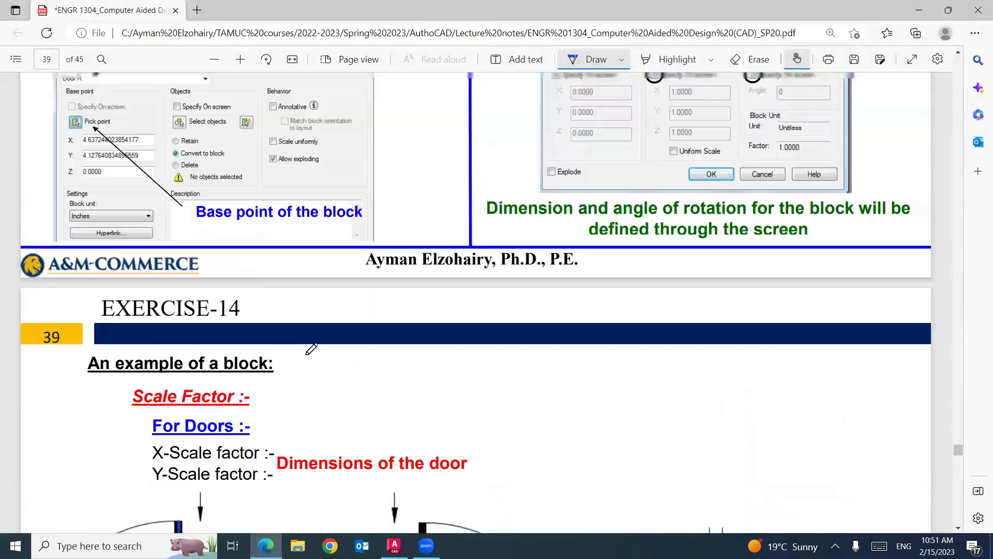
{"action": "scroll", "coordinate": [311, 349], "scroll_direction": "up", "scroll_amount": 5}
{"action": "scroll", "coordinate": [311, 350], "scroll_direction": "down", "scroll_amount": 1}
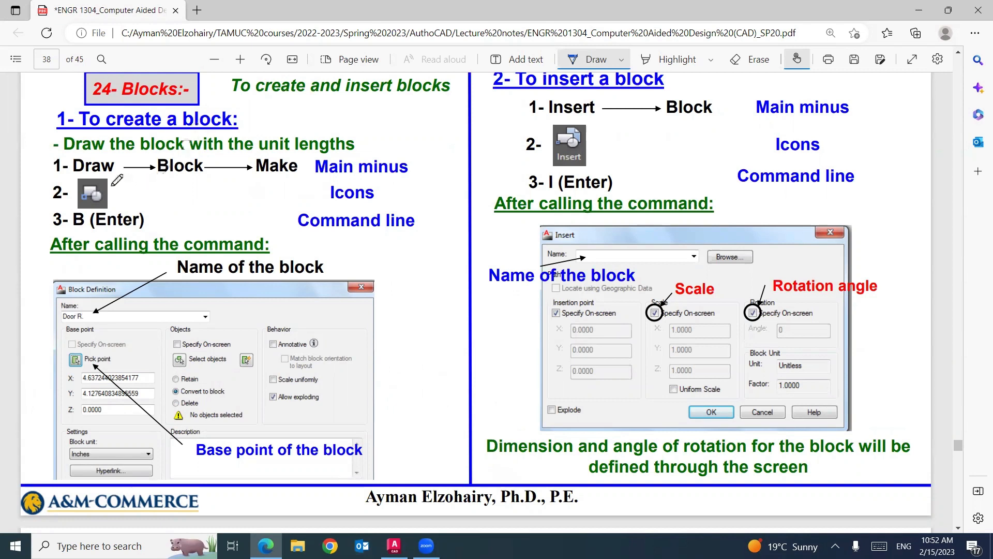
{"action": "left_click_drag", "start_coordinate": [74, 177], "coordinate": [188, 176]}
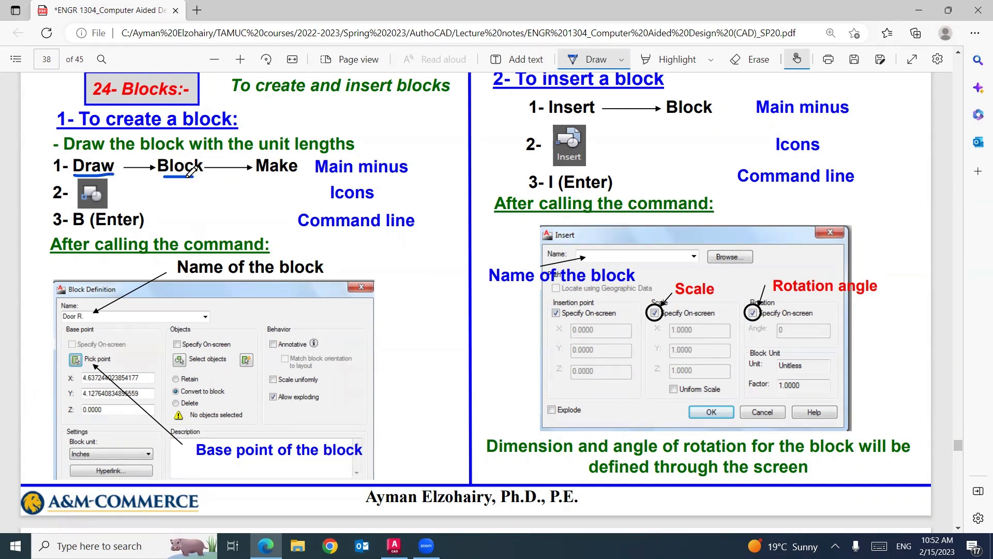
{"action": "left_click_drag", "start_coordinate": [256, 179], "coordinate": [292, 179]}
{"action": "left_click_drag", "start_coordinate": [111, 204], "coordinate": [113, 201]}
{"action": "left_click_drag", "start_coordinate": [75, 229], "coordinate": [87, 230]}
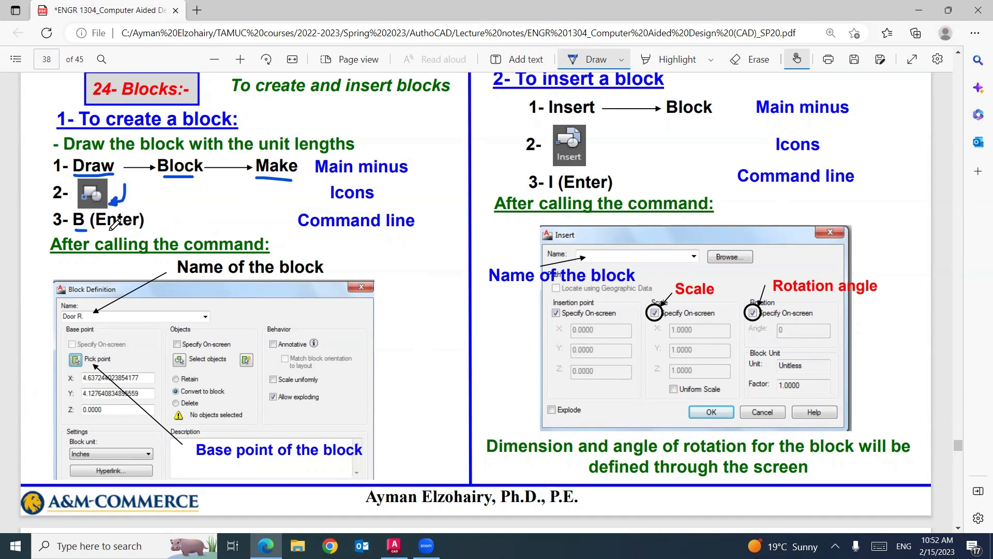
Step: Switch to AutoCAD and start a new block definition named "Right door"
{"action": "left_click", "coordinate": [394, 545]}
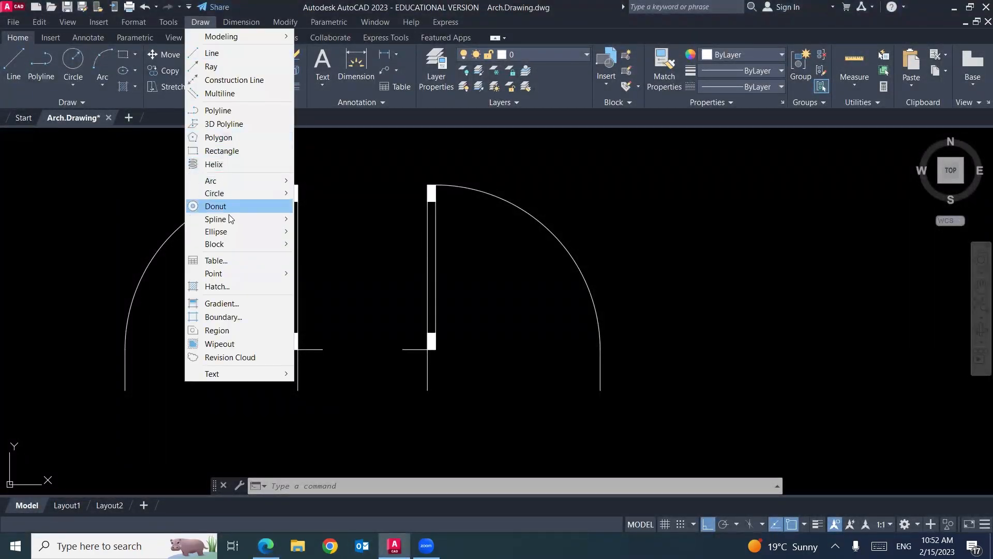
{"action": "mouse_move", "coordinate": [239, 245]}
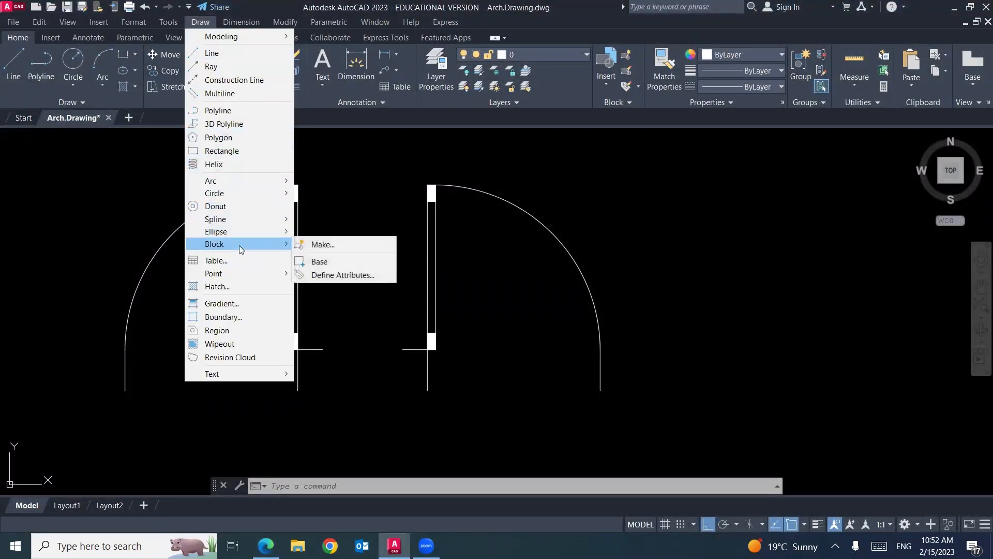
{"action": "left_click", "coordinate": [323, 246]}
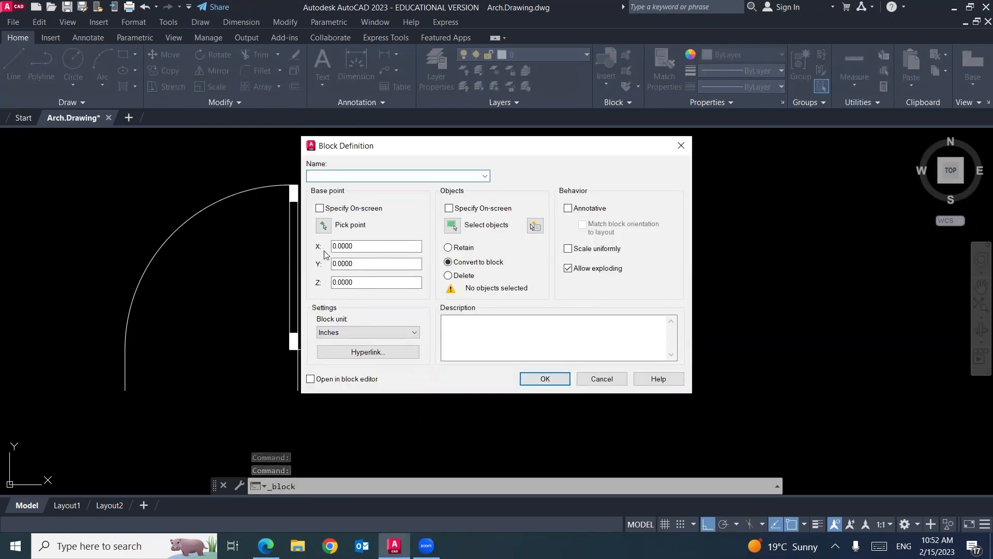
{"action": "type", "text": "D"}
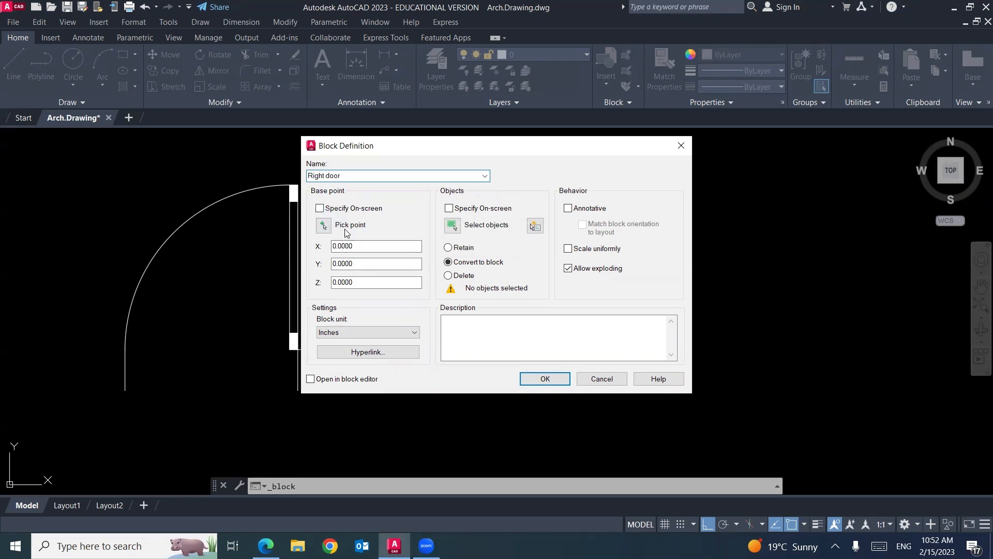
Step: Pick the block's base point at the free end of the 0.15 horizontal line on the original door
{"action": "left_click", "coordinate": [319, 208]}
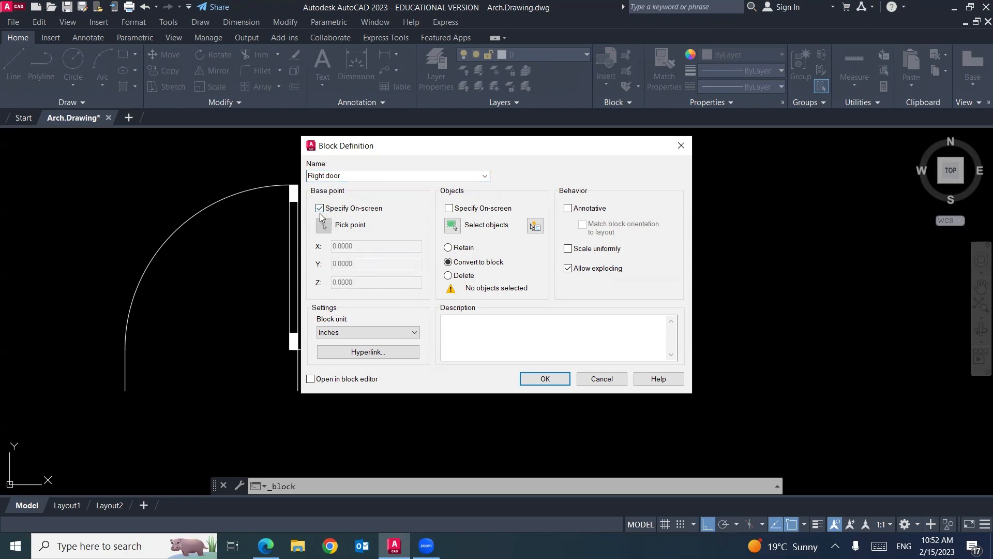
{"action": "left_click", "coordinate": [320, 208]}
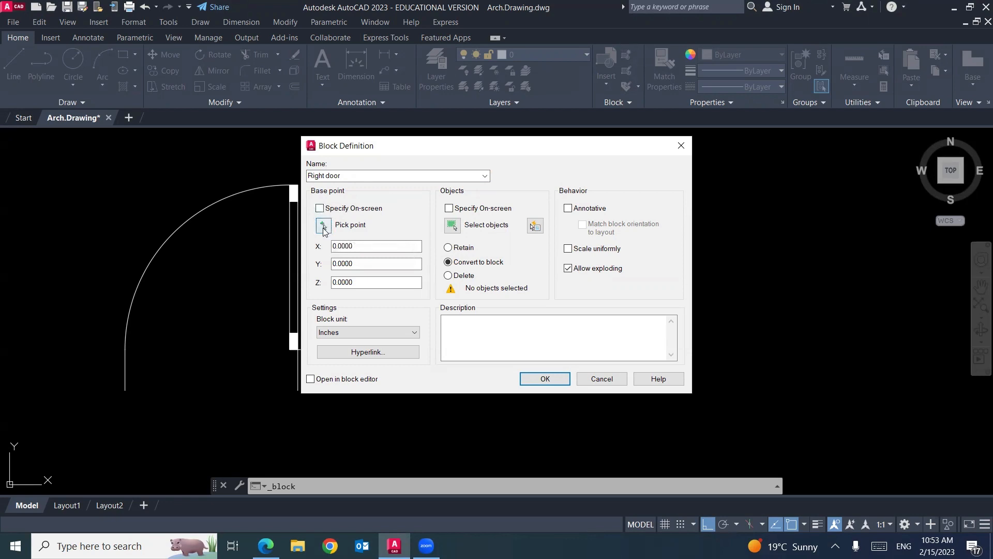
{"action": "left_click", "coordinate": [323, 226]}
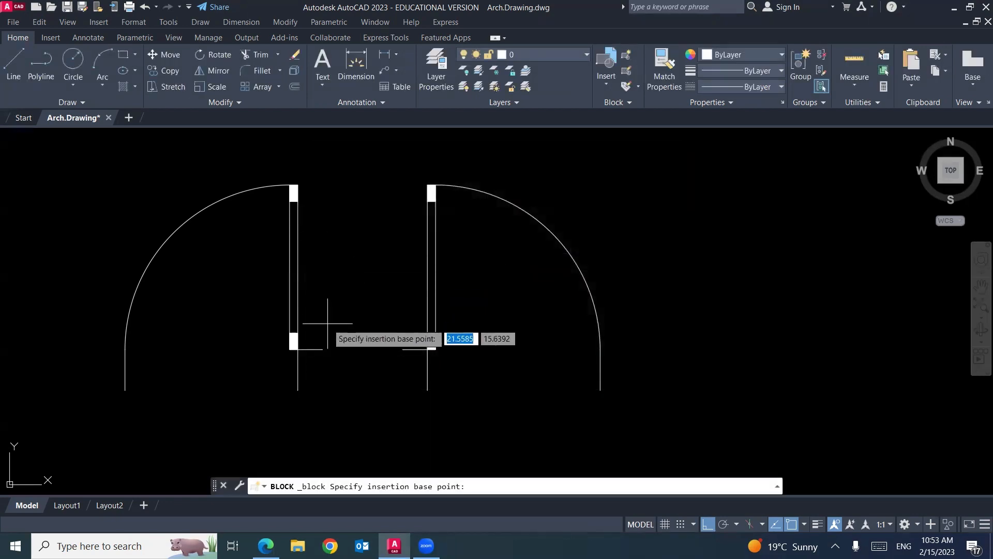
{"action": "left_click", "coordinate": [323, 349]}
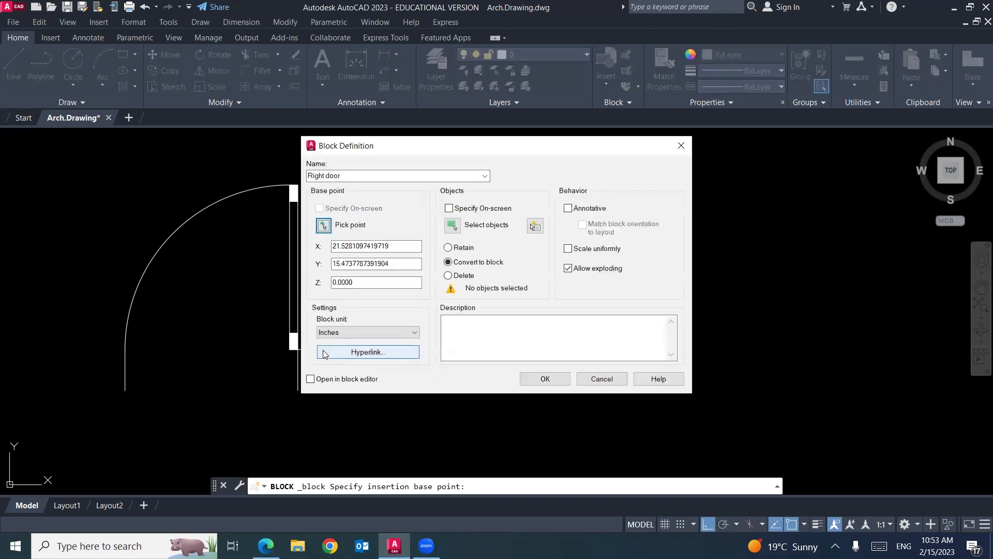
Step: Select all objects of the original door, including its short end lines, as the block's contents
{"action": "left_click", "coordinate": [452, 225]}
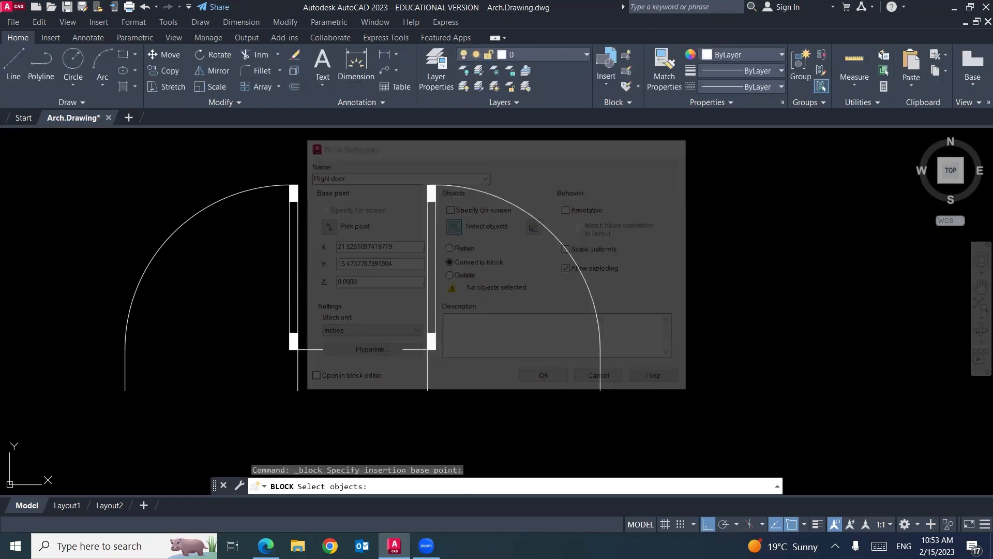
{"action": "left_click", "coordinate": [344, 168]}
{"action": "left_click", "coordinate": [94, 412]}
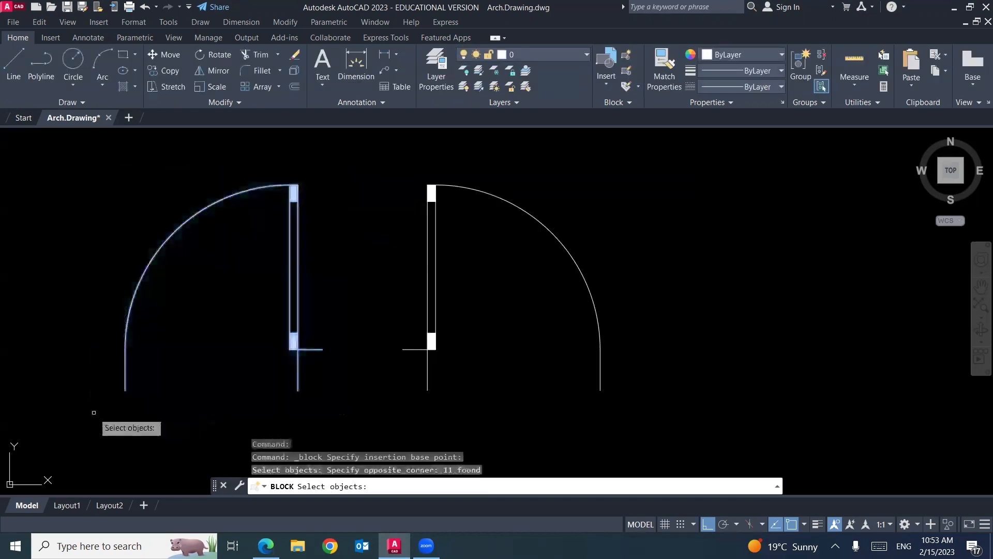
{"action": "key", "text": "Return"}
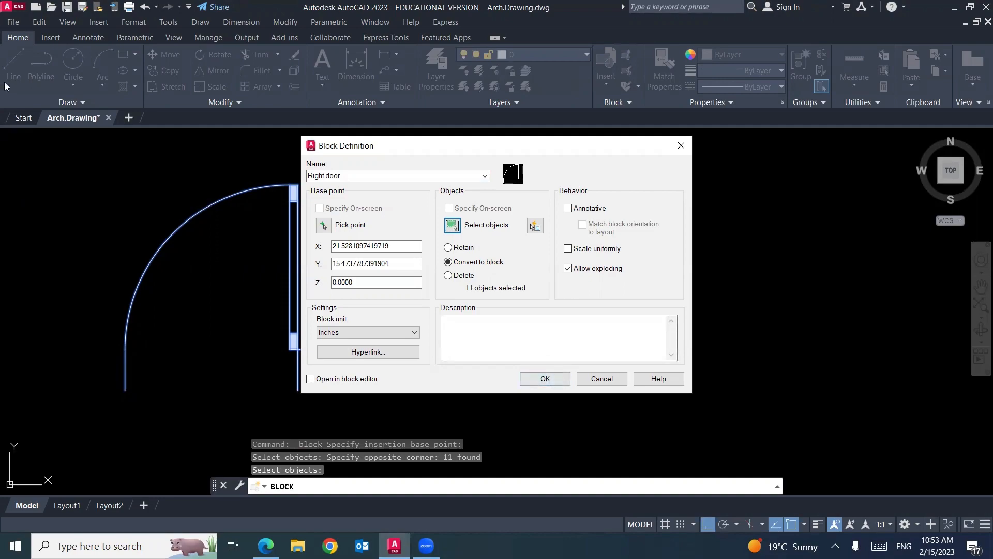
Step: In the lecture notes, tick Pick point and Select objects, box the Door Right base point in ink, and return to AutoCAD
{"action": "left_click", "coordinate": [263, 544]}
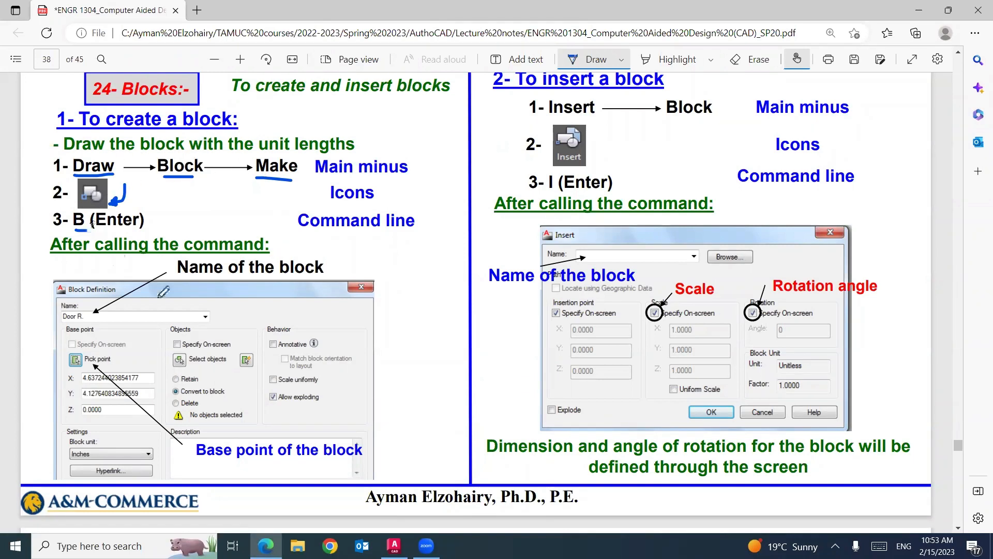
{"action": "mouse_move", "coordinate": [410, 297]}
{"action": "left_mouse_down"}
{"action": "mouse_move", "coordinate": [379, 358]}
{"action": "mouse_move", "coordinate": [377, 348]}
{"action": "left_mouse_up"}
{"action": "mouse_move", "coordinate": [115, 357]}
{"action": "left_mouse_down"}
{"action": "mouse_move", "coordinate": [124, 365]}
{"action": "mouse_move", "coordinate": [134, 352]}
{"action": "left_mouse_up"}
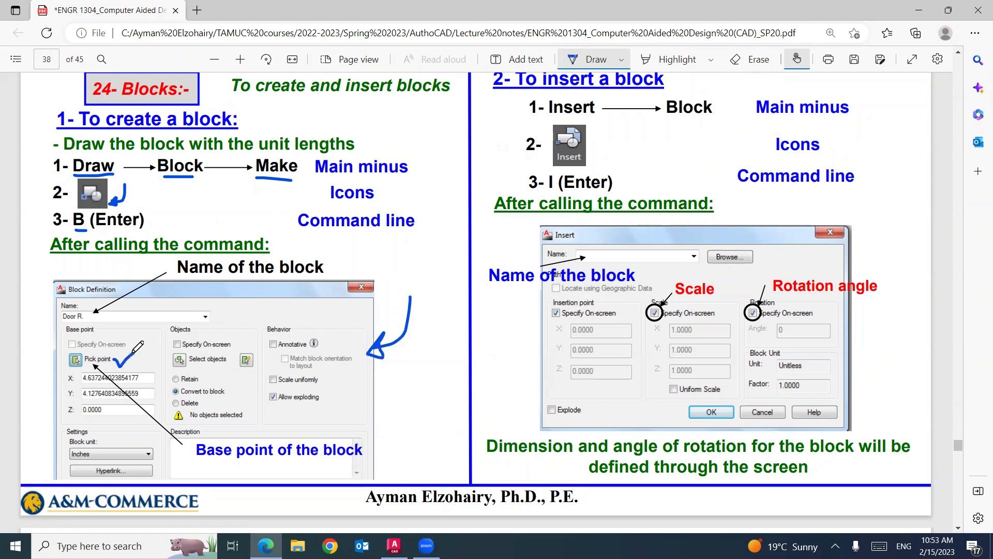
{"action": "left_click_drag", "start_coordinate": [221, 367], "coordinate": [235, 359]}
{"action": "scroll", "coordinate": [292, 335], "scroll_direction": "down", "scroll_amount": 3}
{"action": "scroll", "coordinate": [187, 326], "scroll_direction": "down", "scroll_amount": 1}
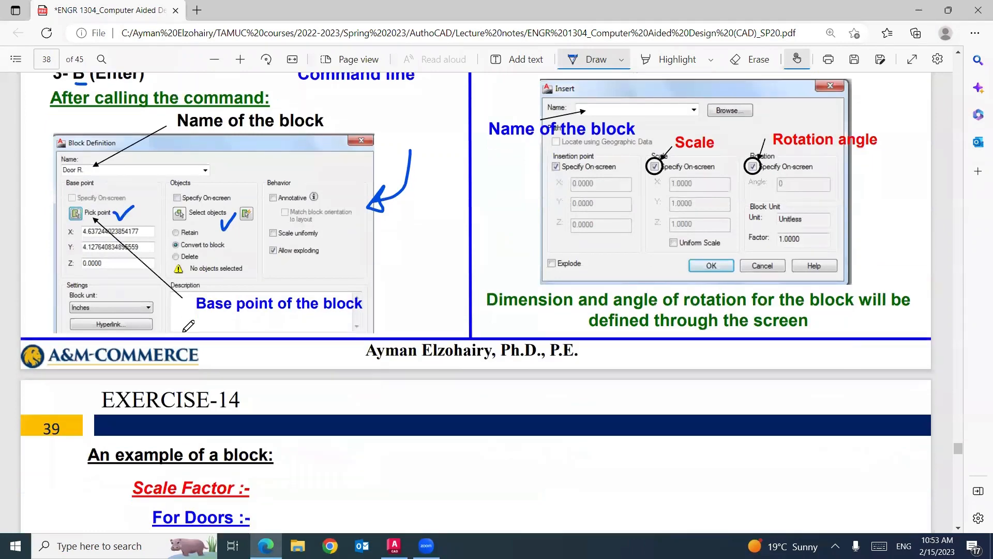
{"action": "scroll", "coordinate": [187, 326], "scroll_direction": "down", "scroll_amount": 8}
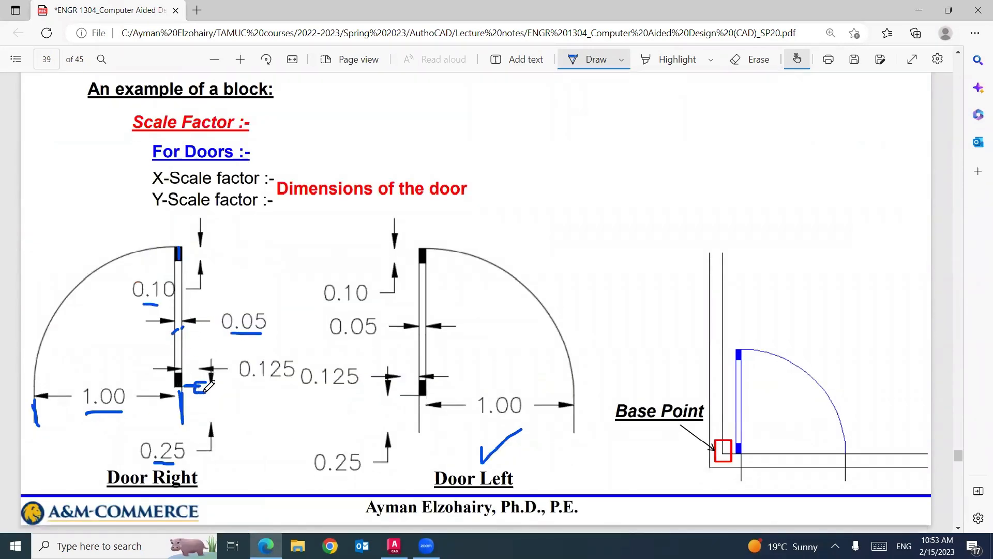
{"action": "scroll", "coordinate": [336, 300], "scroll_direction": "up", "scroll_amount": 10}
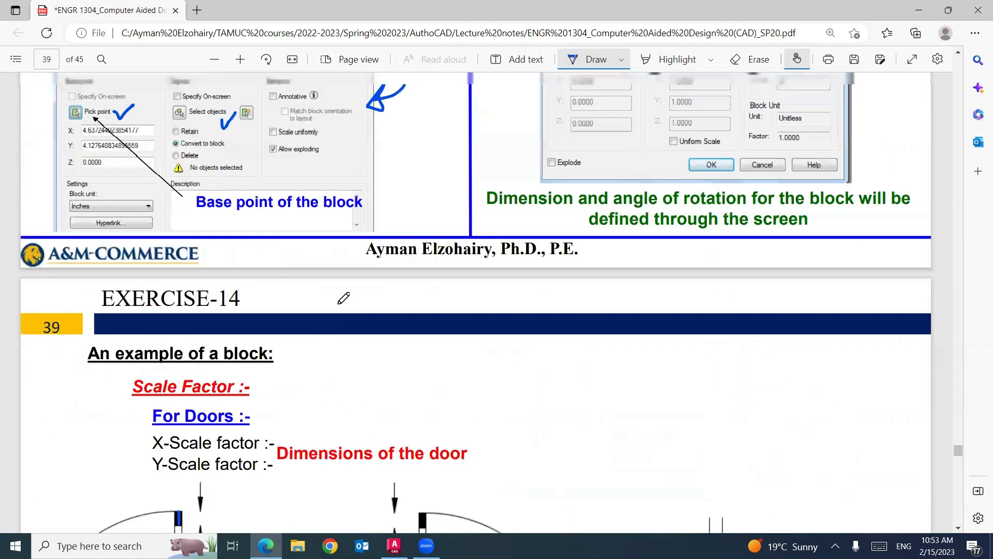
{"action": "key", "text": "alt+Tab"}
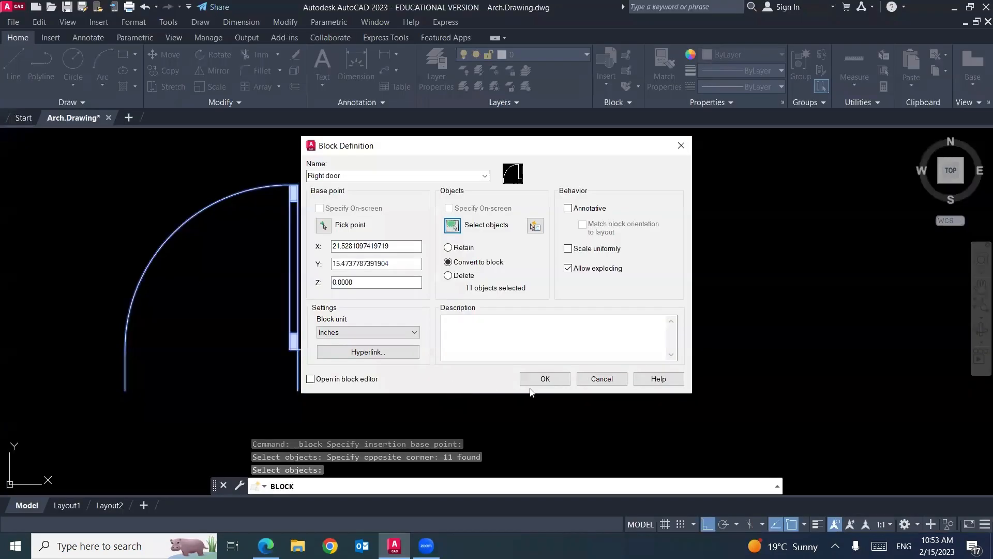
Step: Finish the "Right door" block and start a new block definition named "Left door"
{"action": "left_click", "coordinate": [545, 378]}
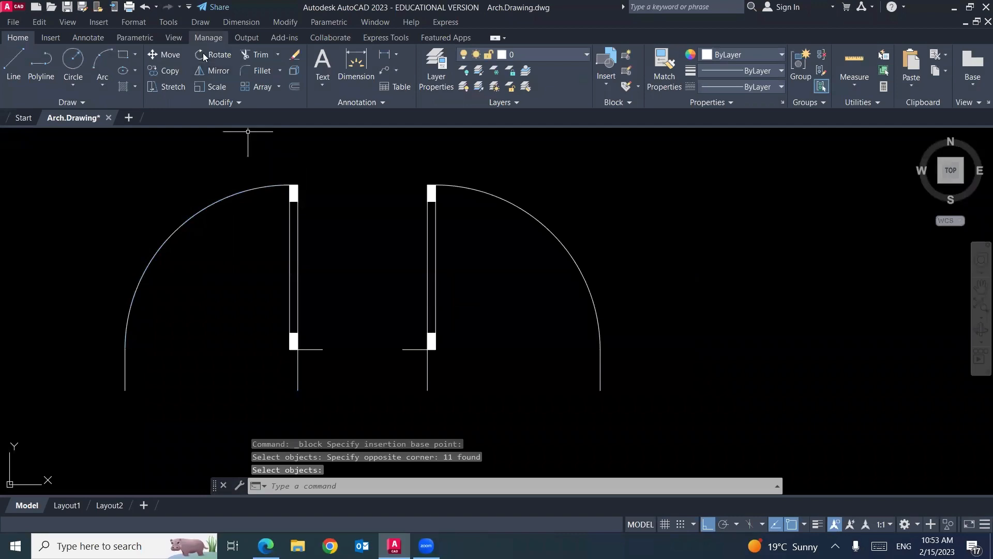
{"action": "left_click", "coordinate": [200, 22]}
{"action": "mouse_move", "coordinate": [239, 243]}
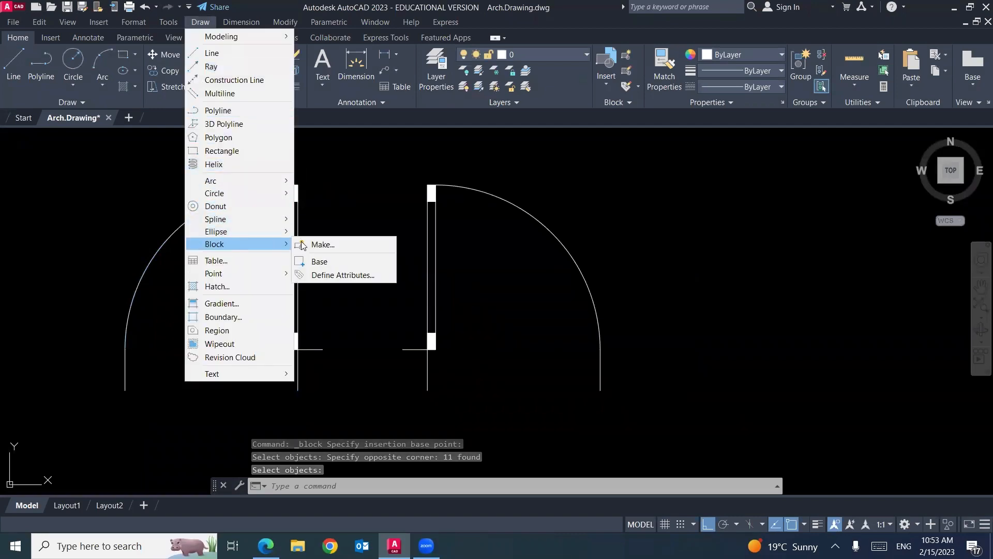
{"action": "left_click", "coordinate": [316, 244]}
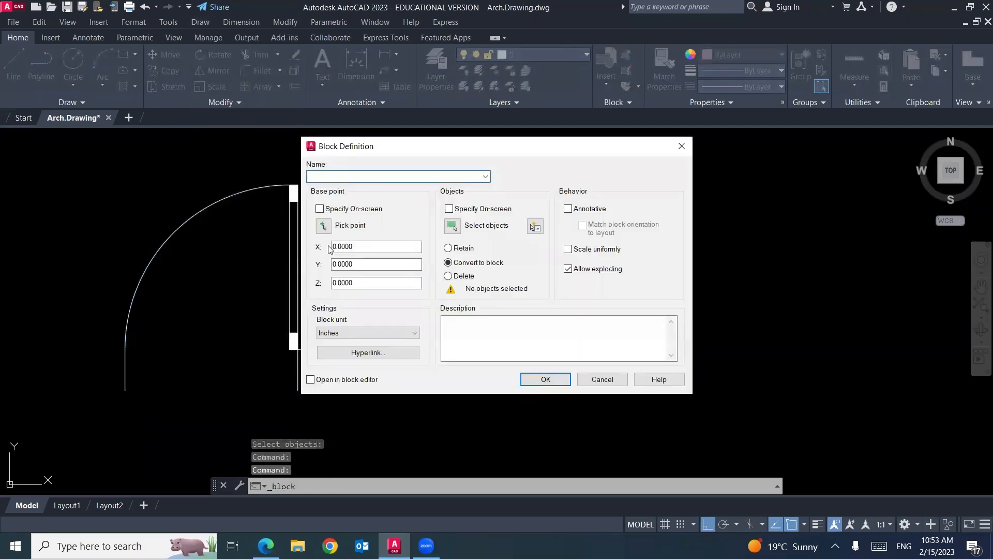
{"action": "type", "text": "Left door"}
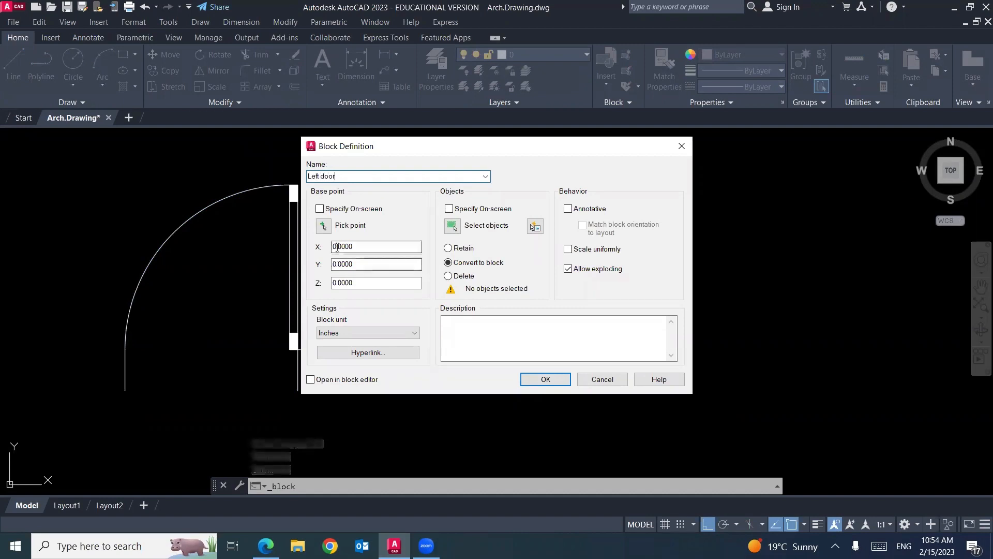
Step: Create the block from all objects of the mirrored door, with its base point at the free end of the short horizontal line
{"action": "left_click", "coordinate": [323, 226]}
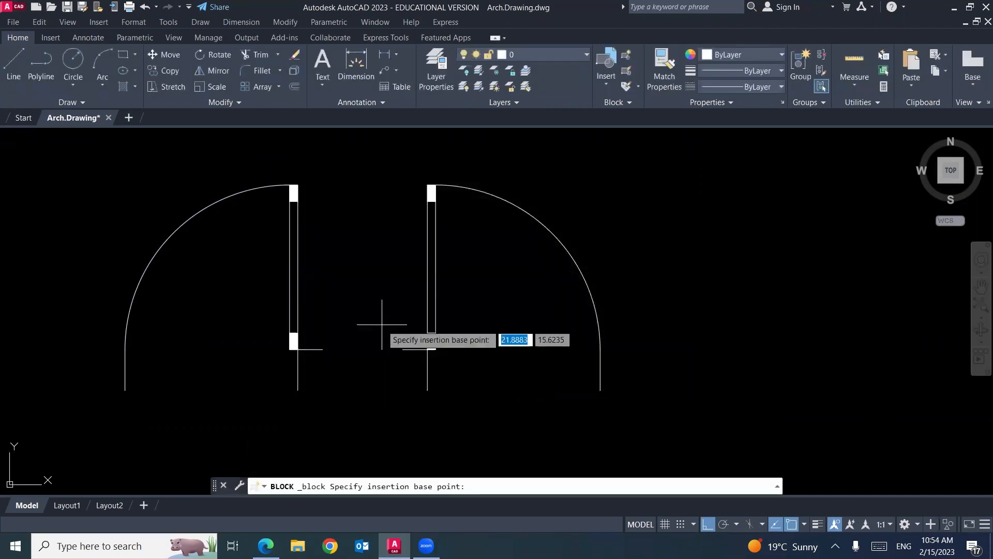
{"action": "left_click", "coordinate": [403, 349]}
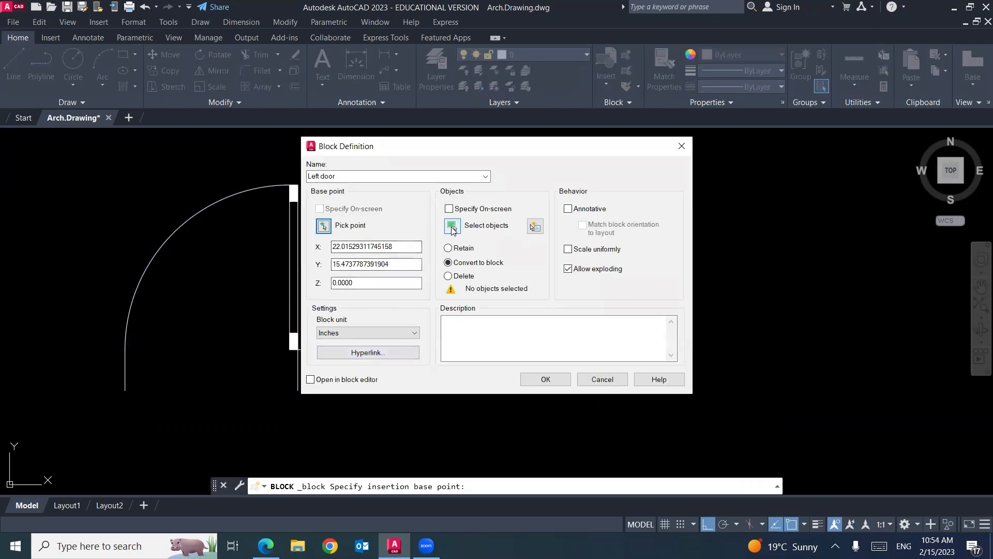
{"action": "left_click", "coordinate": [452, 226]}
{"action": "left_click", "coordinate": [658, 165]}
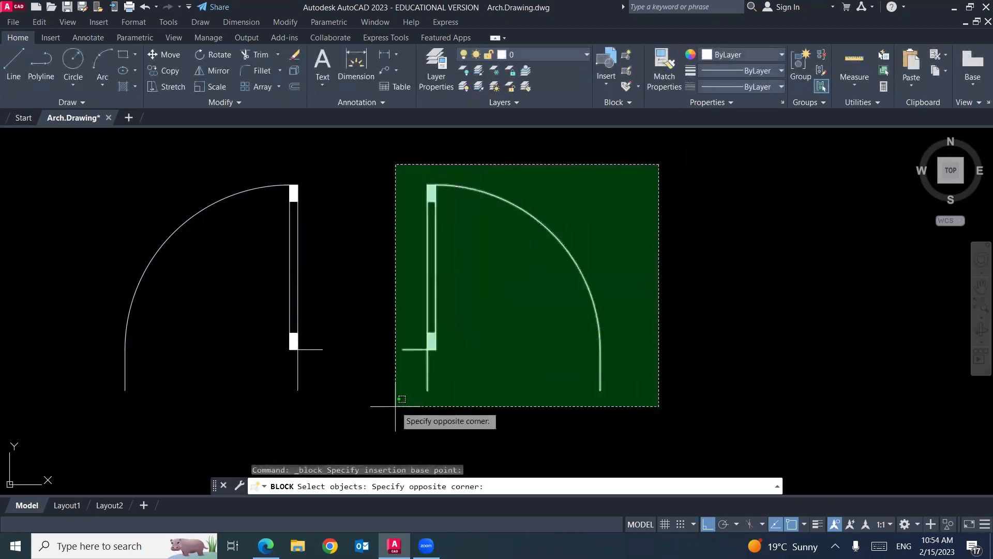
{"action": "left_click", "coordinate": [385, 423]}
{"action": "key", "text": "Return"}
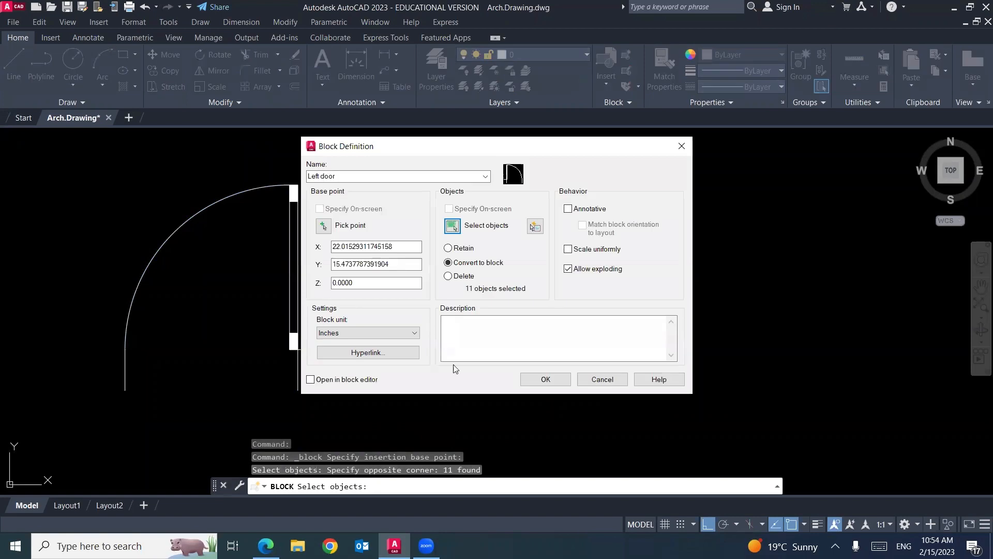
{"action": "left_click", "coordinate": [536, 379]}
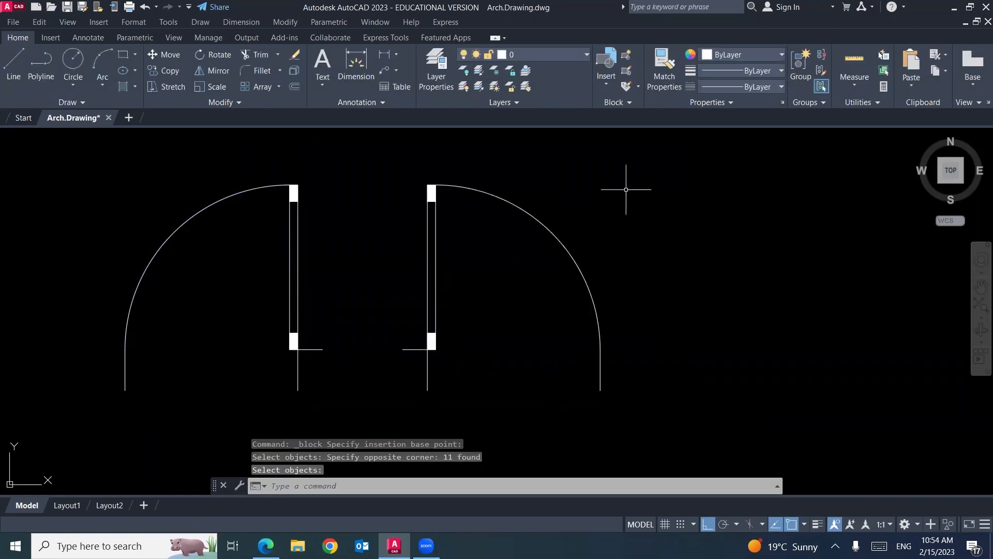
Step: Delete both door symbols from the drawing area
{"action": "left_click", "coordinate": [678, 163]}
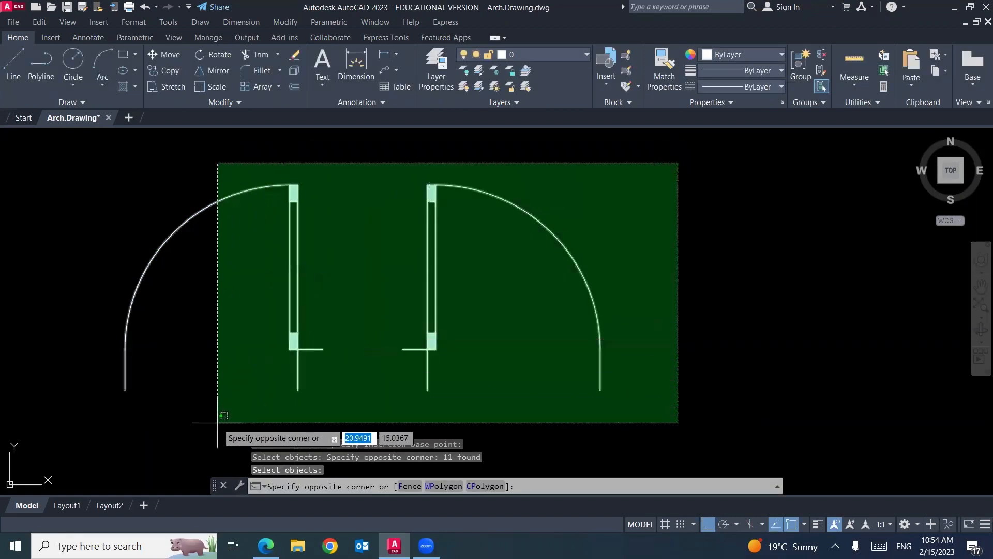
{"action": "left_click", "coordinate": [89, 433]}
{"action": "key", "text": "Delete"}
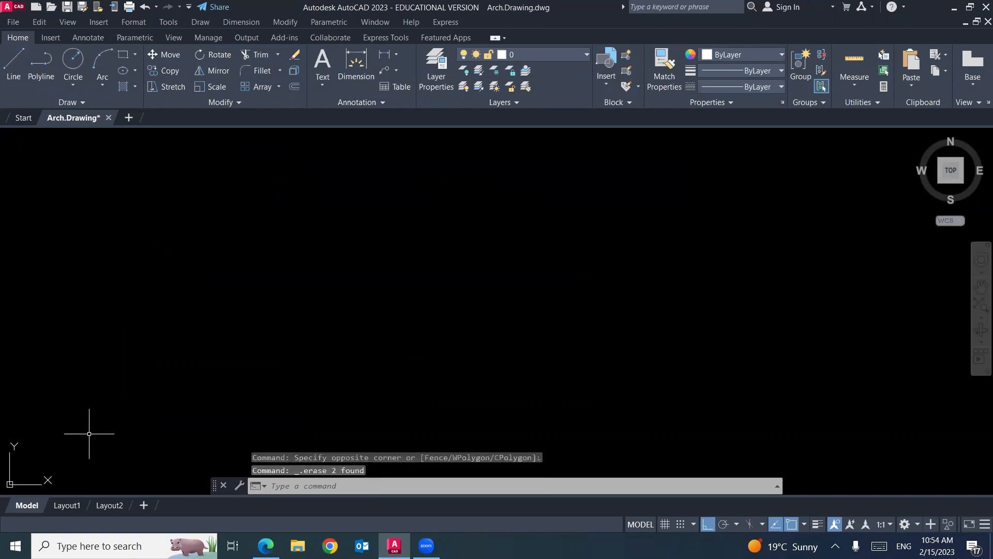
Step: Switch to the lecture notes in Edge and tick the Door Right example in ink
{"action": "left_click", "coordinate": [266, 546]}
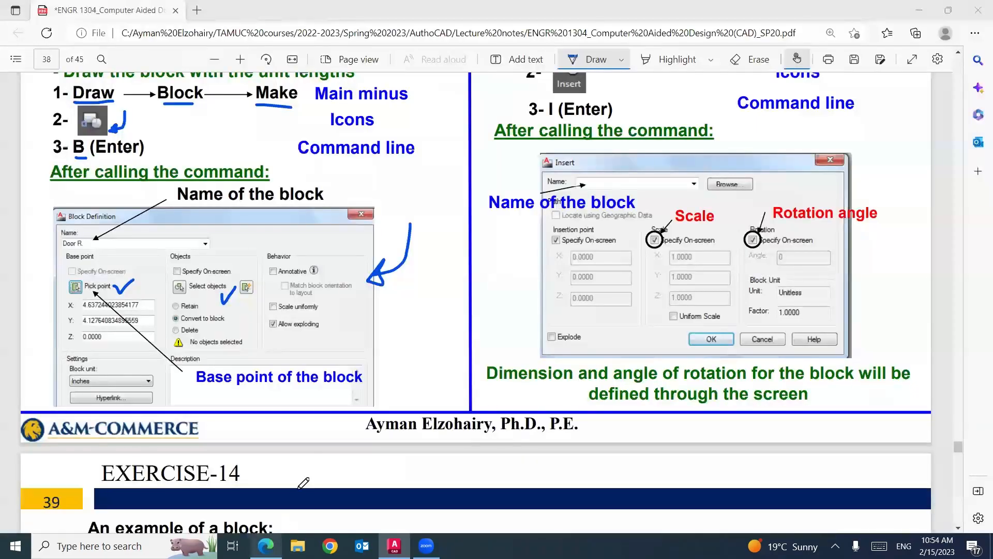
{"action": "scroll", "coordinate": [369, 346], "scroll_direction": "down", "scroll_amount": 5}
{"action": "scroll", "coordinate": [366, 350], "scroll_direction": "down", "scroll_amount": 3}
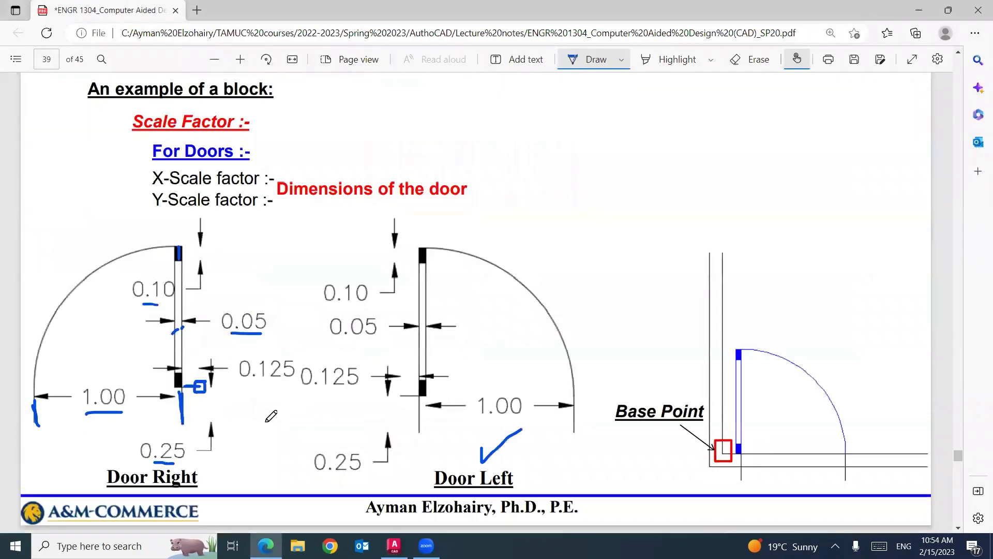
{"action": "left_click_drag", "start_coordinate": [255, 426], "coordinate": [286, 412]}
Step: Review the notes on inserting blocks and tick the door beside axis 2 near row C in the furnished Exercise-15 plan
{"action": "scroll", "coordinate": [289, 408], "scroll_direction": "up", "scroll_amount": 4}
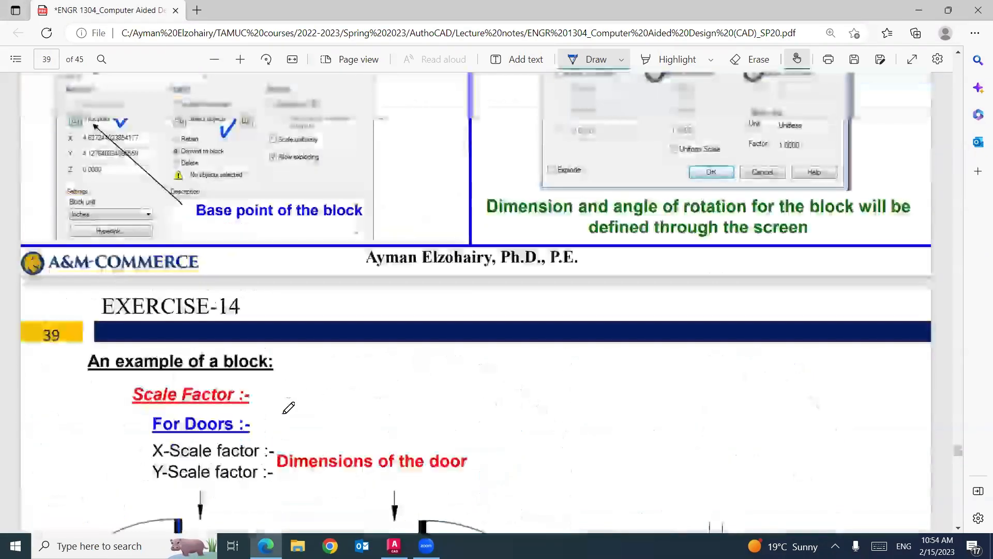
{"action": "scroll", "coordinate": [279, 401], "scroll_direction": "up", "scroll_amount": 6}
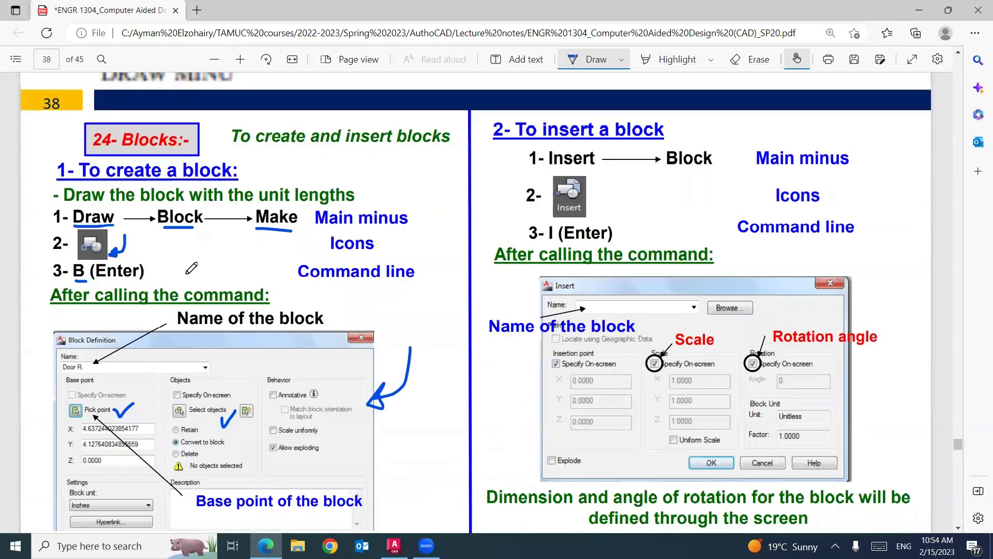
{"action": "scroll", "coordinate": [192, 268], "scroll_direction": "up", "scroll_amount": 1}
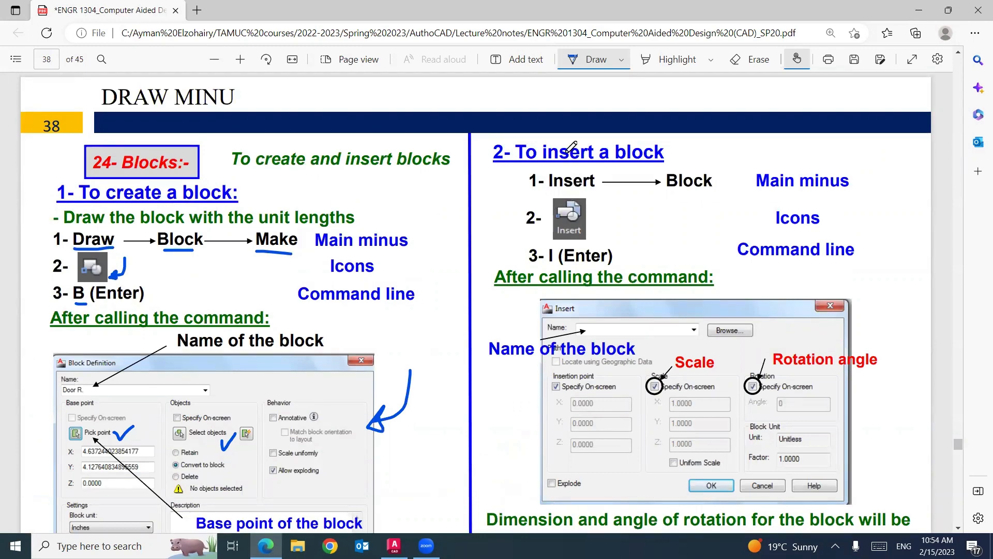
{"action": "scroll", "coordinate": [548, 261], "scroll_direction": "down", "scroll_amount": 15}
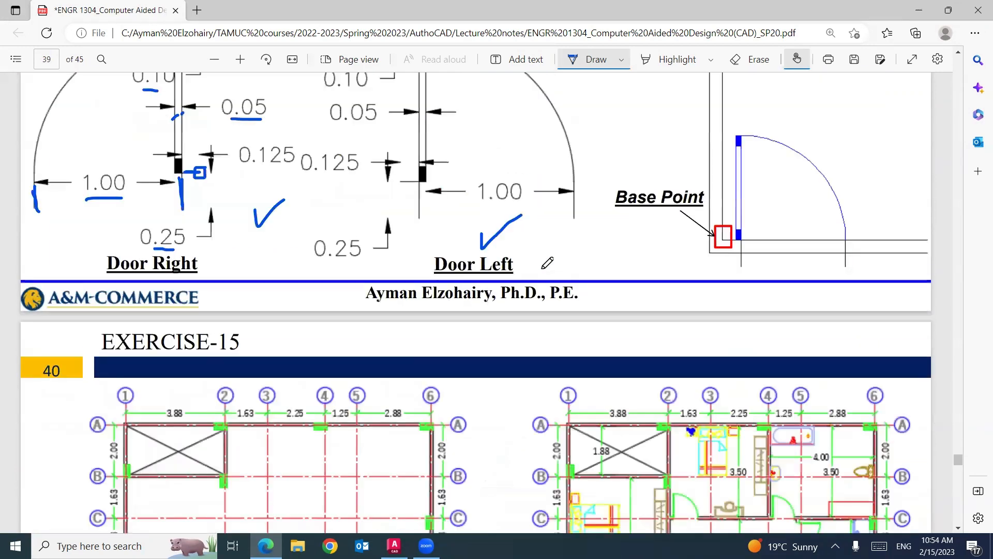
{"action": "scroll", "coordinate": [547, 263], "scroll_direction": "down", "scroll_amount": 5}
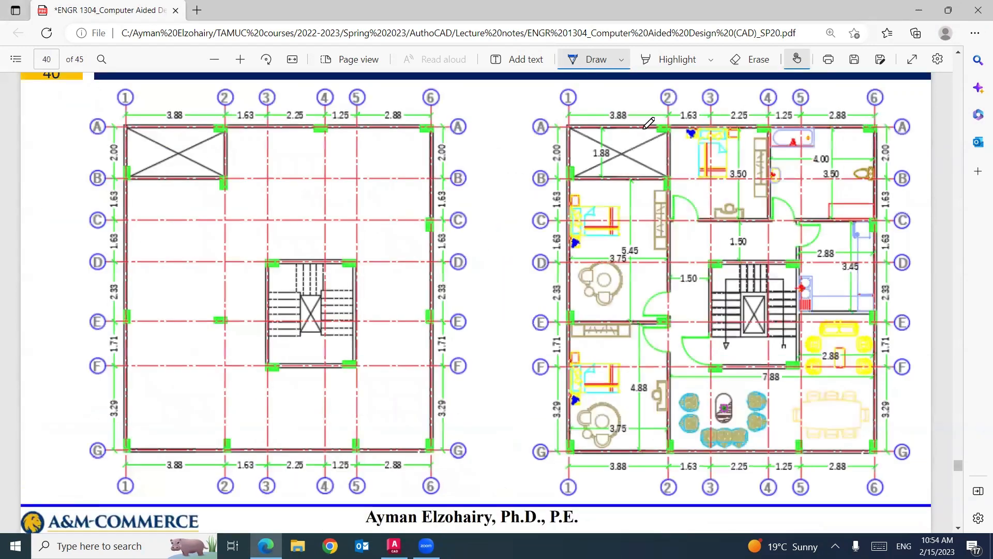
{"action": "left_click_drag", "start_coordinate": [693, 194], "coordinate": [704, 189]}
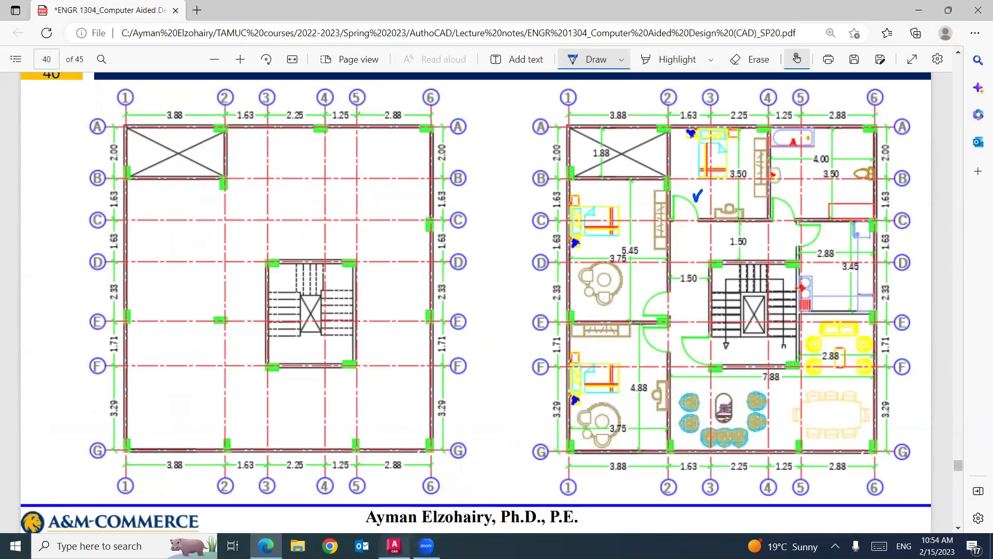
Step: Switch to AutoCAD and create a new layer named "Walls"
{"action": "left_click", "coordinate": [394, 545]}
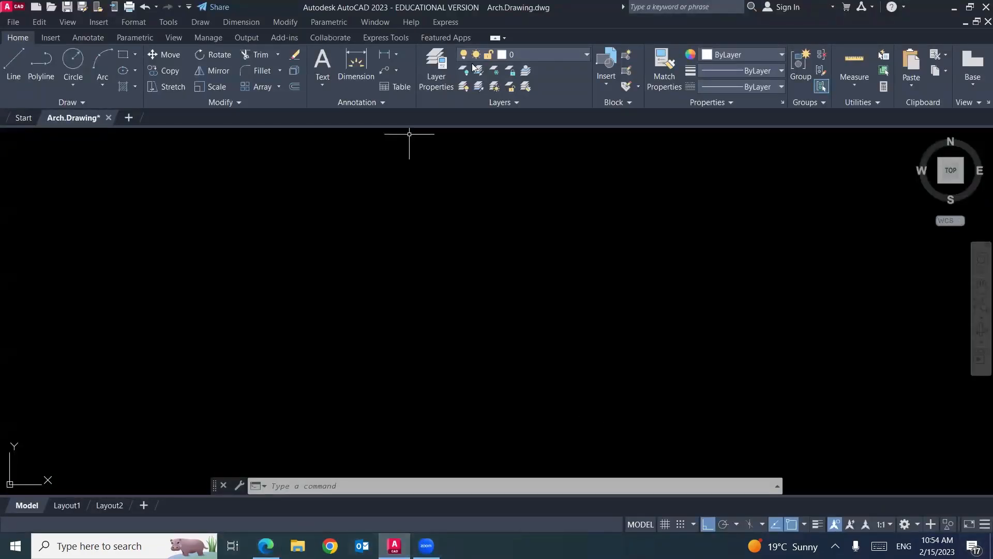
{"action": "left_click", "coordinate": [434, 74]}
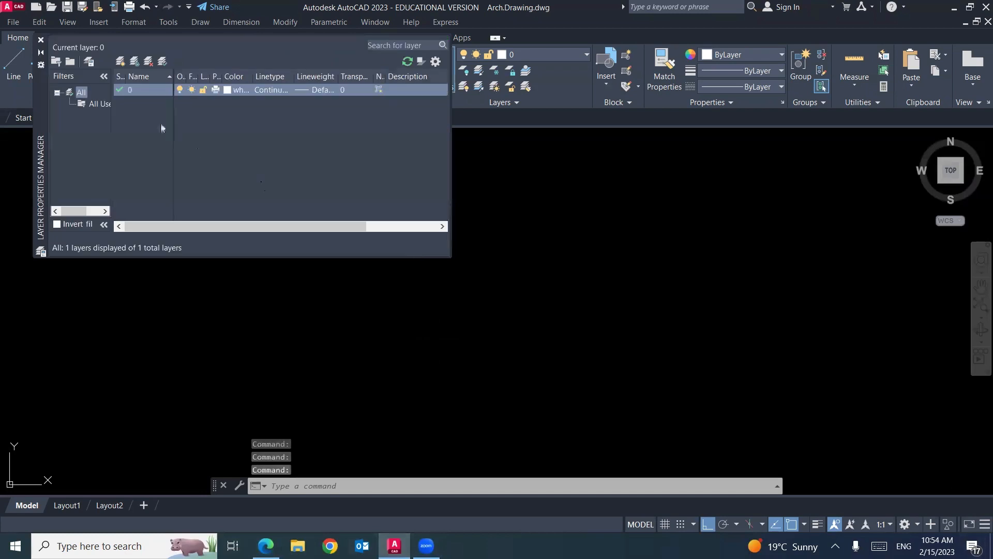
{"action": "left_click", "coordinate": [119, 61]}
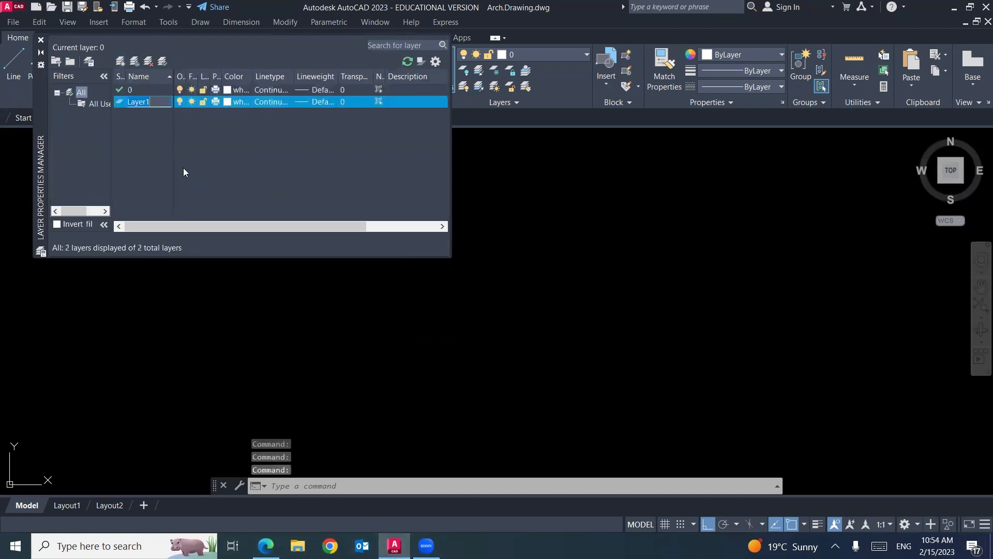
{"action": "type", "text": "Wall"}
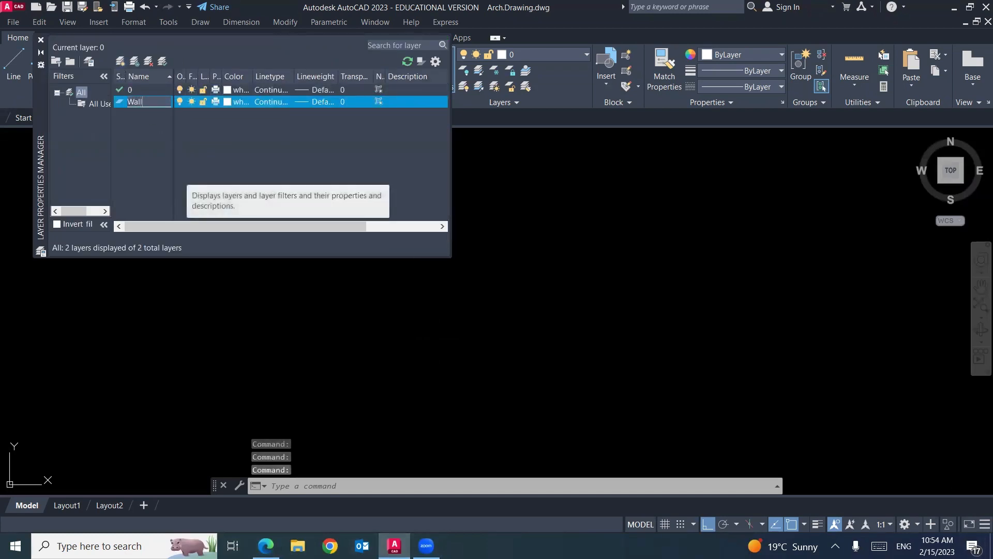
{"action": "type", "text": "s"}
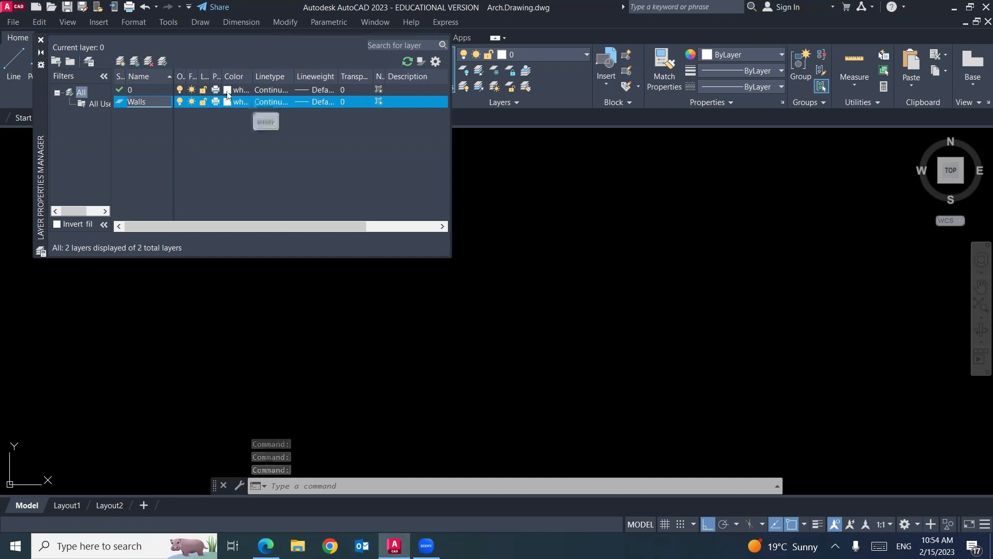
Step: Add a layer named "Columns" and set its color to green
{"action": "left_click", "coordinate": [121, 61]}
{"action": "type", "text": "Columns"}
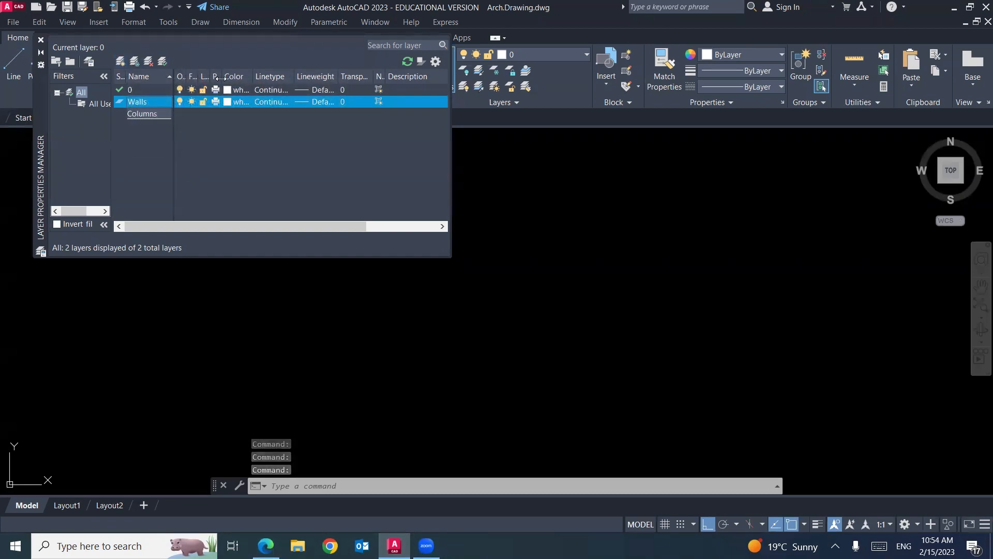
{"action": "left_click", "coordinate": [237, 103]}
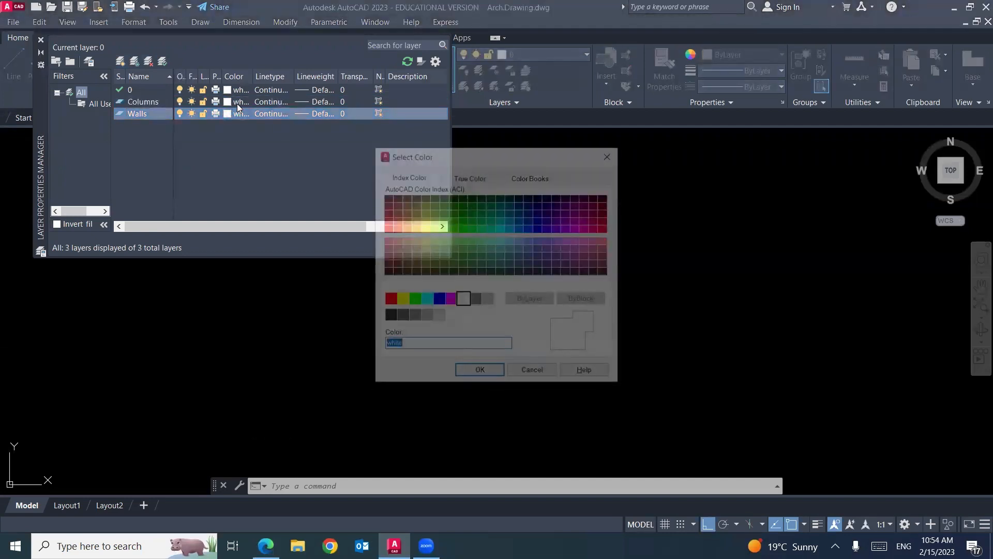
{"action": "left_click", "coordinate": [609, 154]}
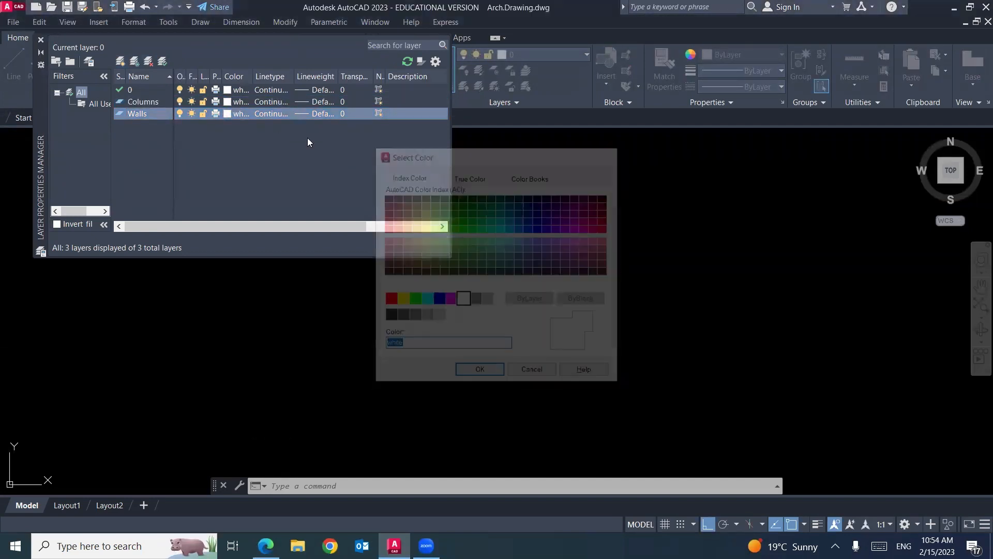
{"action": "left_click", "coordinate": [234, 102]}
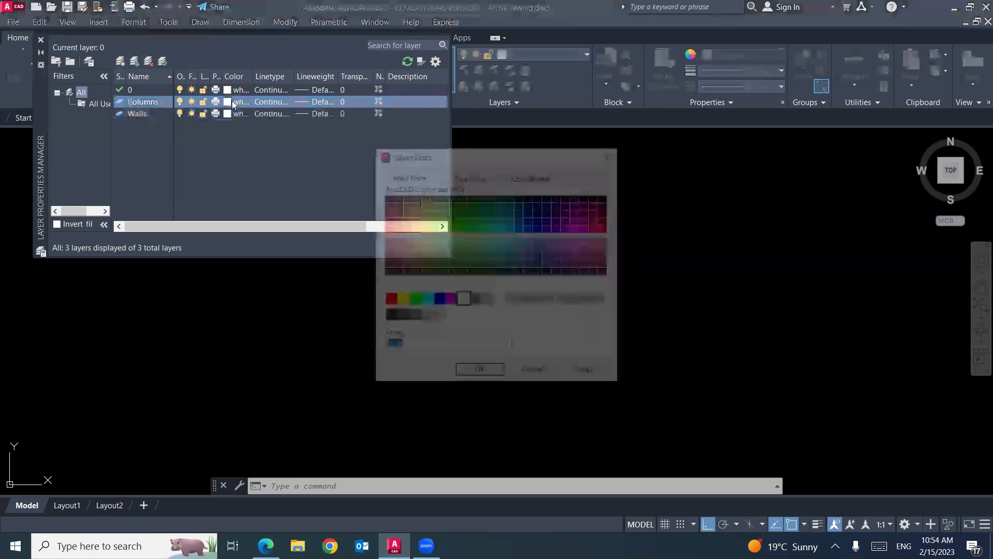
{"action": "left_click", "coordinate": [413, 299]}
{"action": "left_click", "coordinate": [475, 372]}
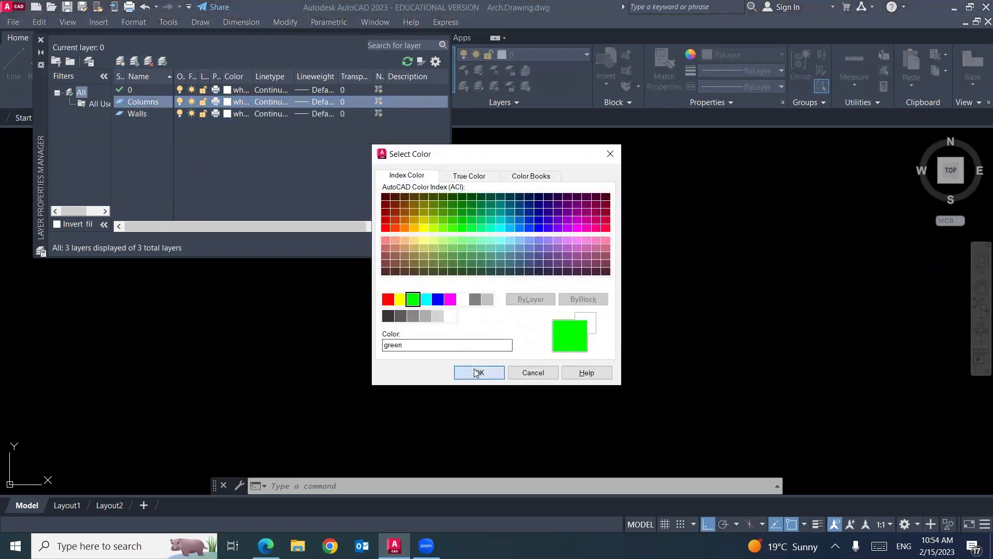
Step: Add two more layers named "Doors" and "Axis"
{"action": "left_click", "coordinate": [119, 60]}
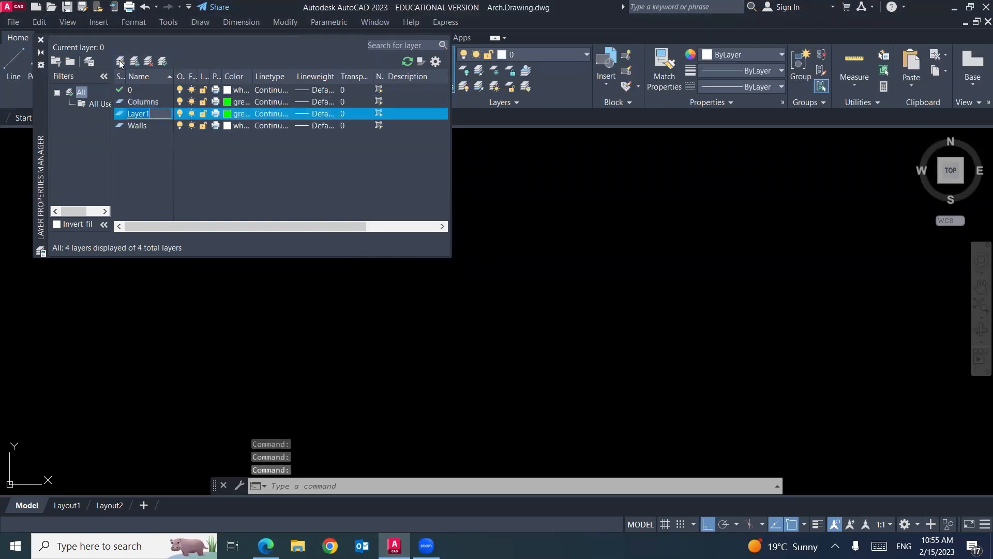
{"action": "type", "text": "Doors"}
{"action": "left_click", "coordinate": [120, 61]}
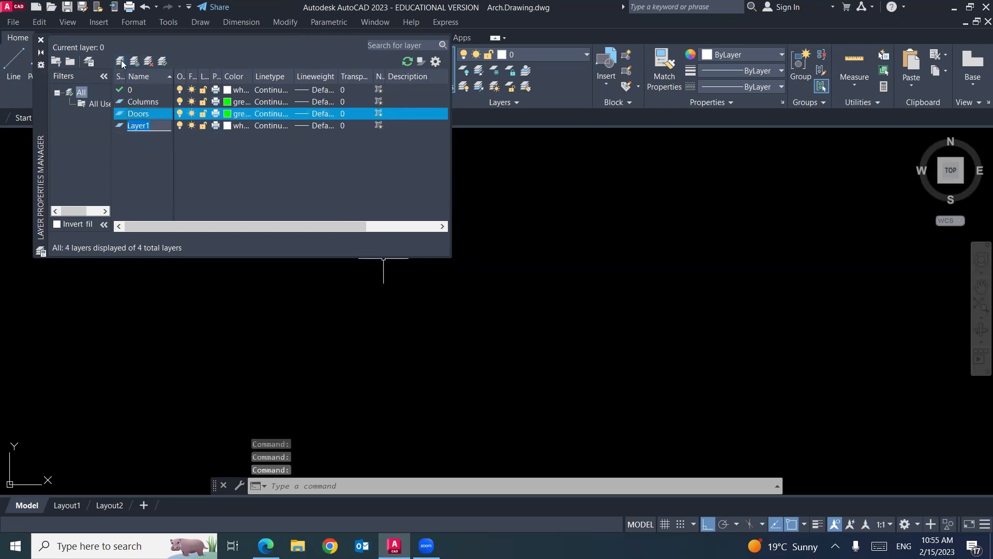
{"action": "type", "text": "Axis"}
{"action": "left_click", "coordinate": [239, 128]}
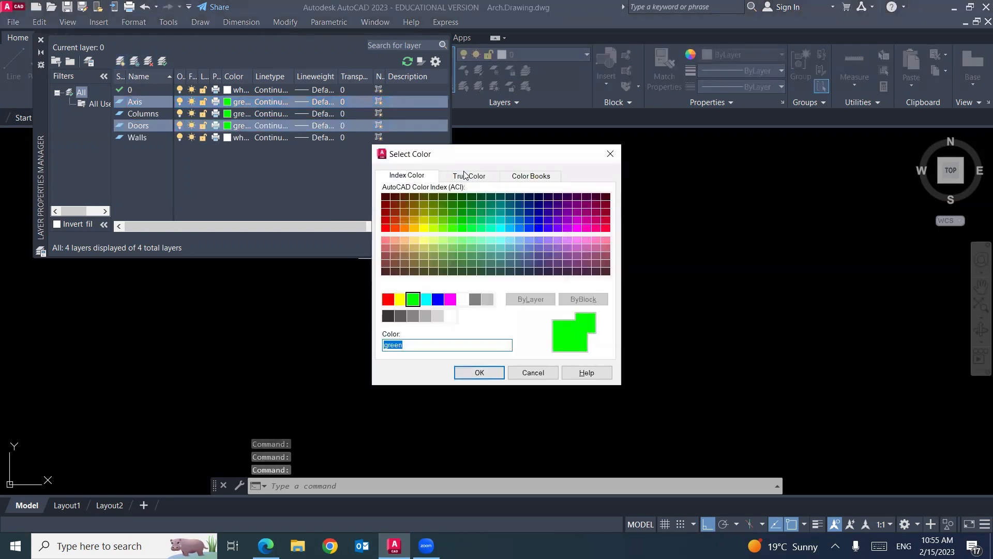
{"action": "left_click", "coordinate": [464, 175]}
{"action": "left_click", "coordinate": [610, 154]}
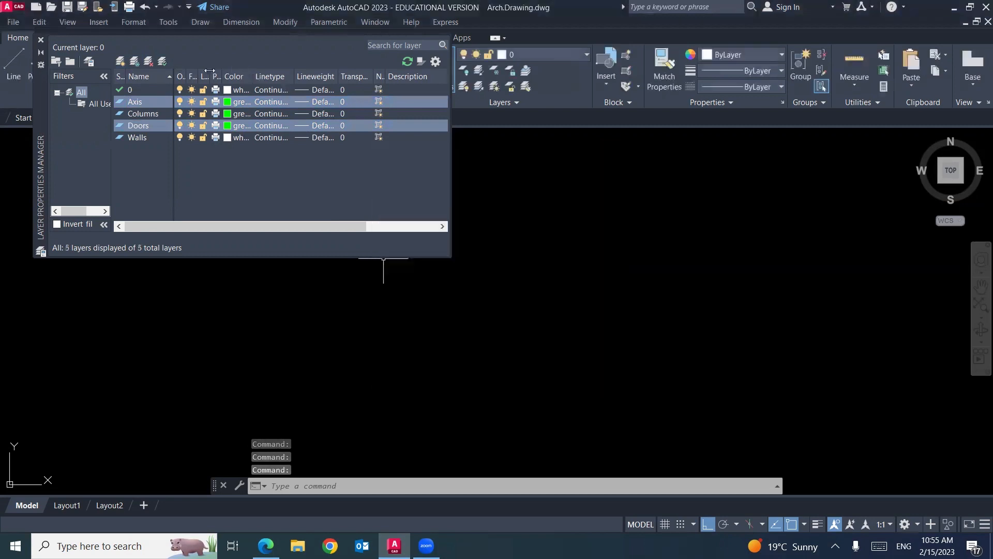
Step: Set the color of the selected Axis and Doors layers to red
{"action": "left_click", "coordinate": [230, 101]}
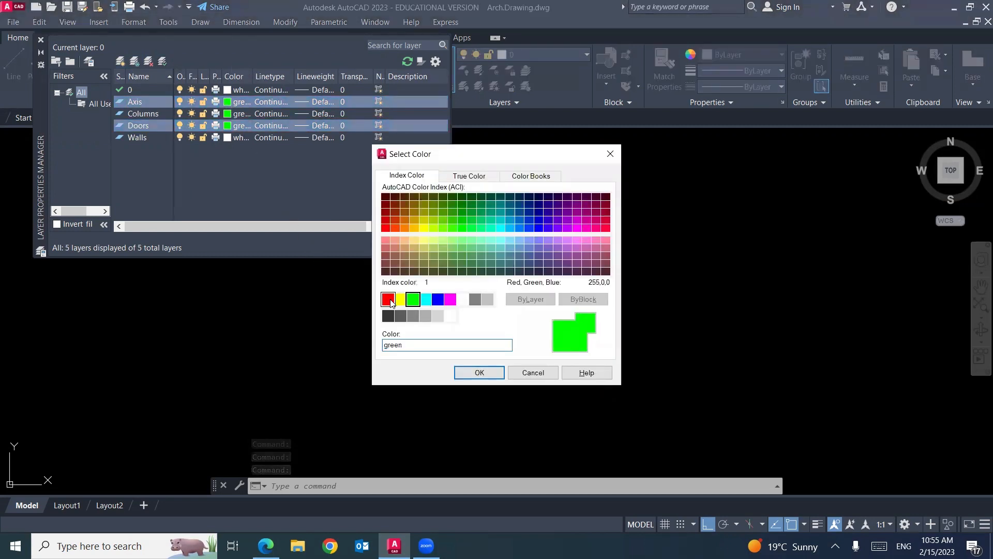
{"action": "left_click", "coordinate": [388, 299]}
{"action": "left_click", "coordinate": [471, 371]}
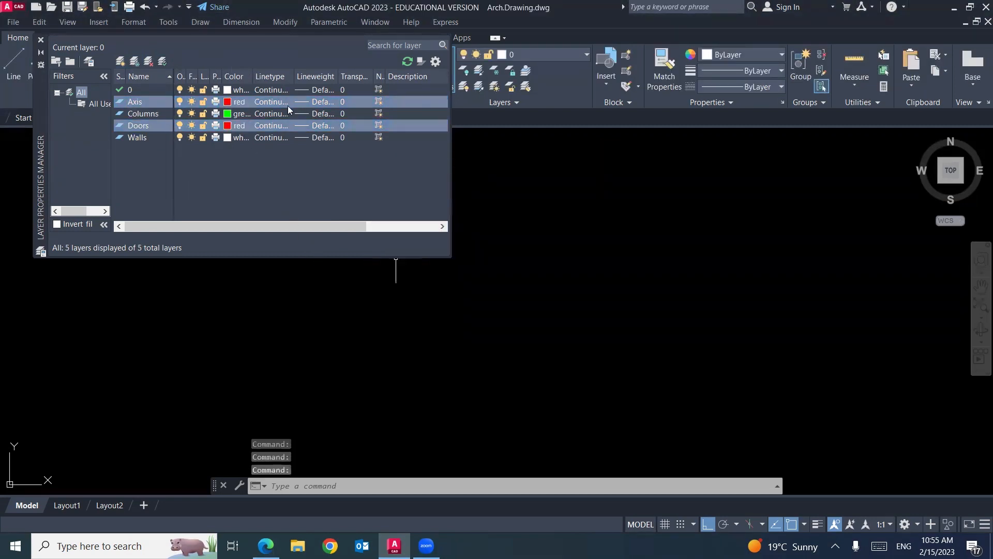
Step: Set the color of only the Doors layer to green
{"action": "left_click", "coordinate": [228, 126]}
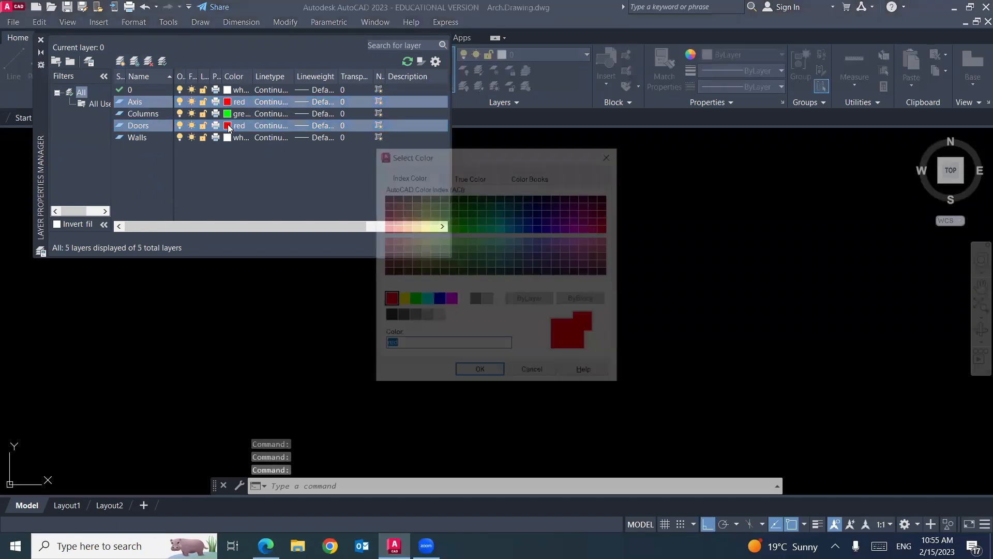
{"action": "left_click", "coordinate": [546, 372]}
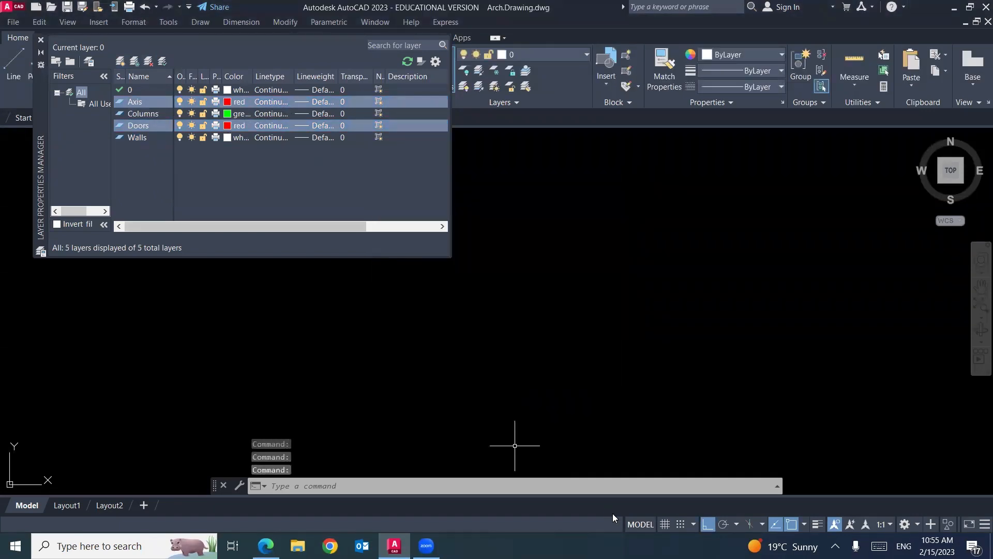
{"action": "left_click", "coordinate": [136, 129]}
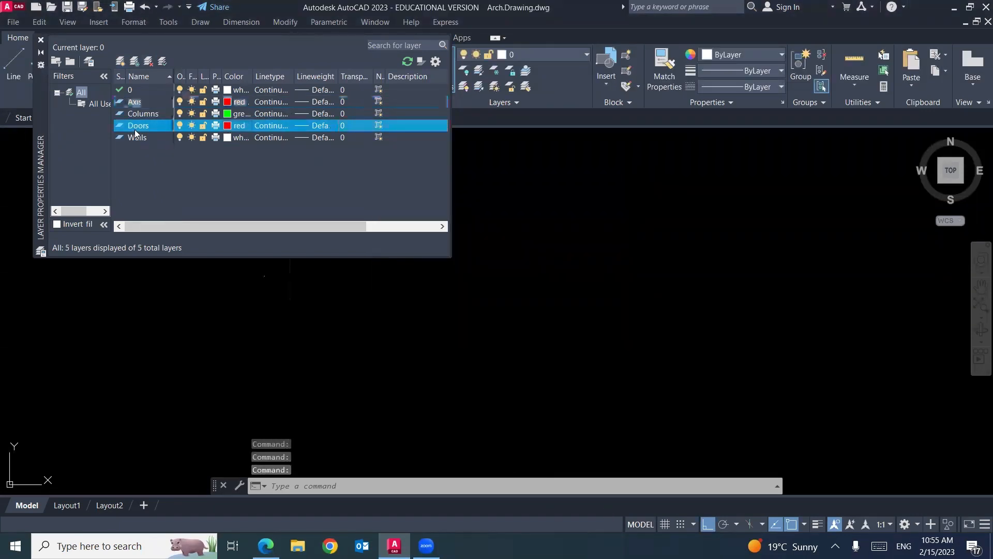
{"action": "left_click", "coordinate": [228, 126]}
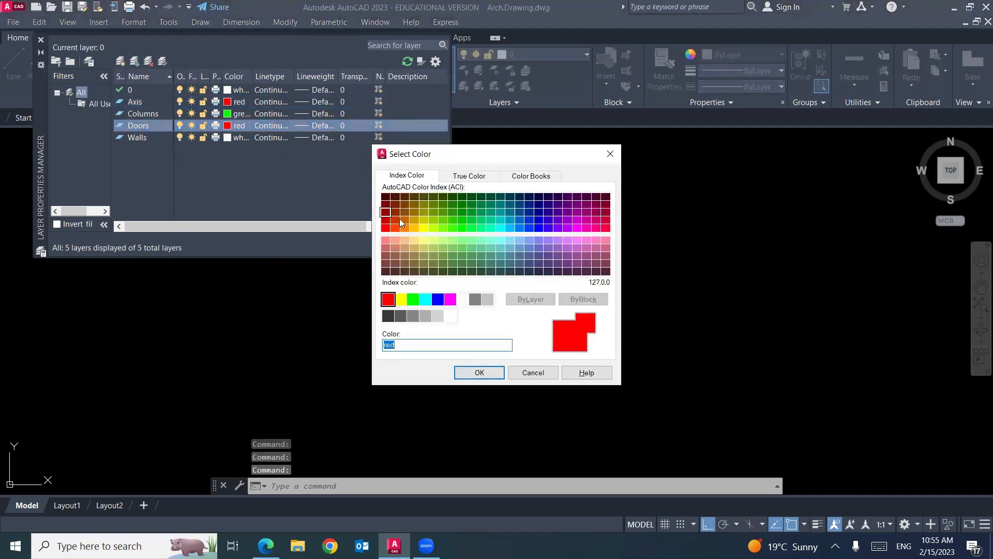
{"action": "left_click", "coordinate": [412, 299]}
{"action": "left_click", "coordinate": [480, 372]}
Step: Load the CENTER linetype from acad.lin and assign it to the Axis layer
{"action": "left_click", "coordinate": [268, 102]}
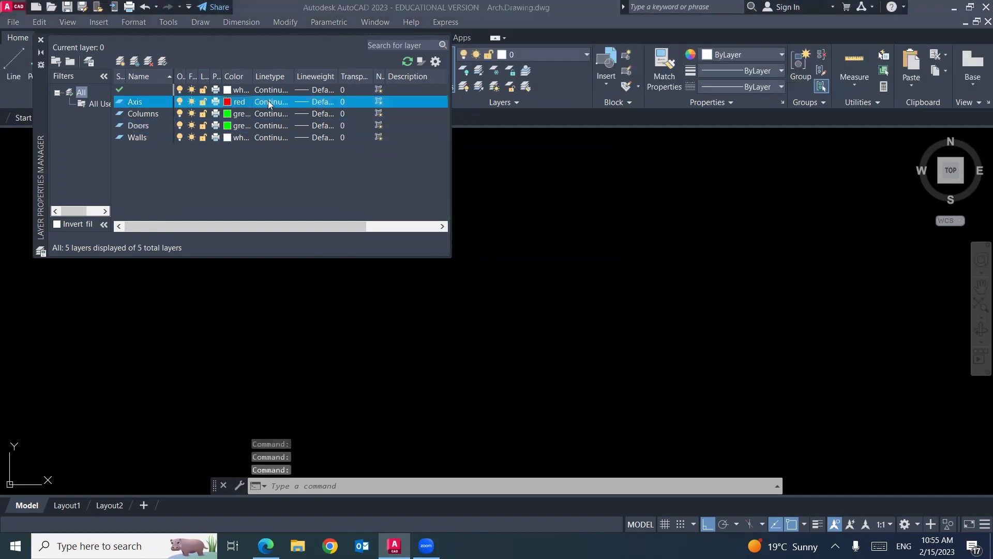
{"action": "left_click", "coordinate": [238, 101]}
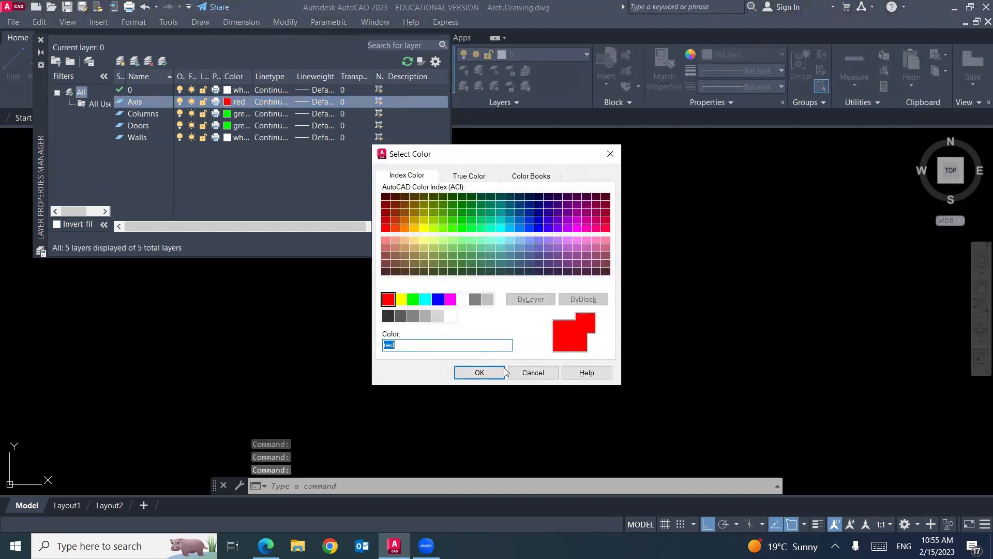
{"action": "left_click", "coordinate": [532, 372]}
{"action": "left_click", "coordinate": [268, 101]}
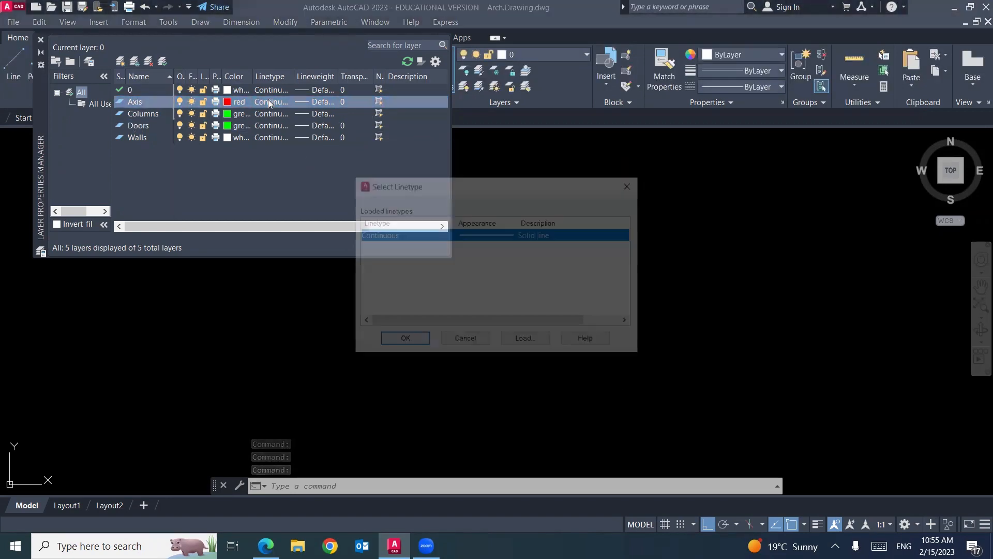
{"action": "left_click", "coordinate": [516, 337]}
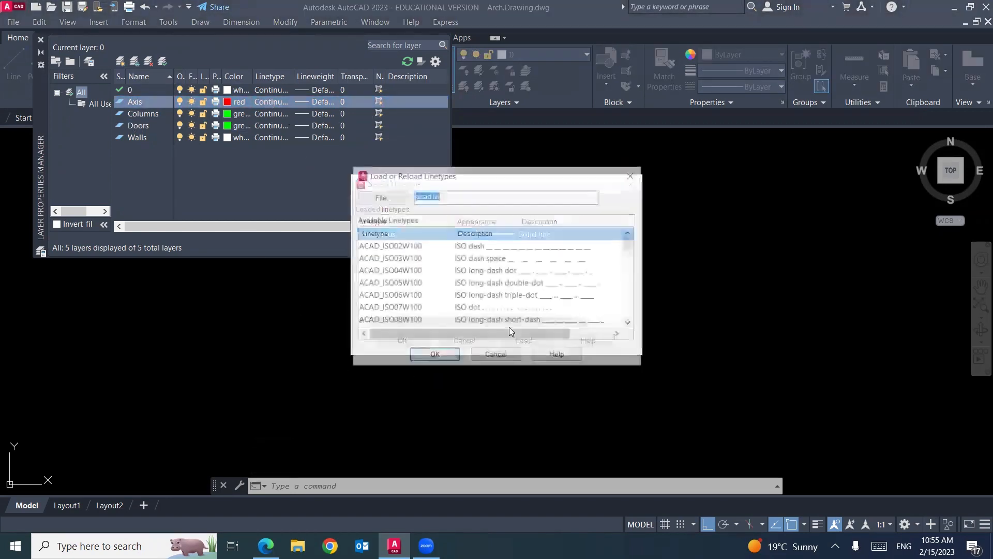
{"action": "scroll", "coordinate": [461, 293], "scroll_direction": "down", "scroll_amount": 5}
{"action": "scroll", "coordinate": [460, 293], "scroll_direction": "down", "scroll_amount": 2}
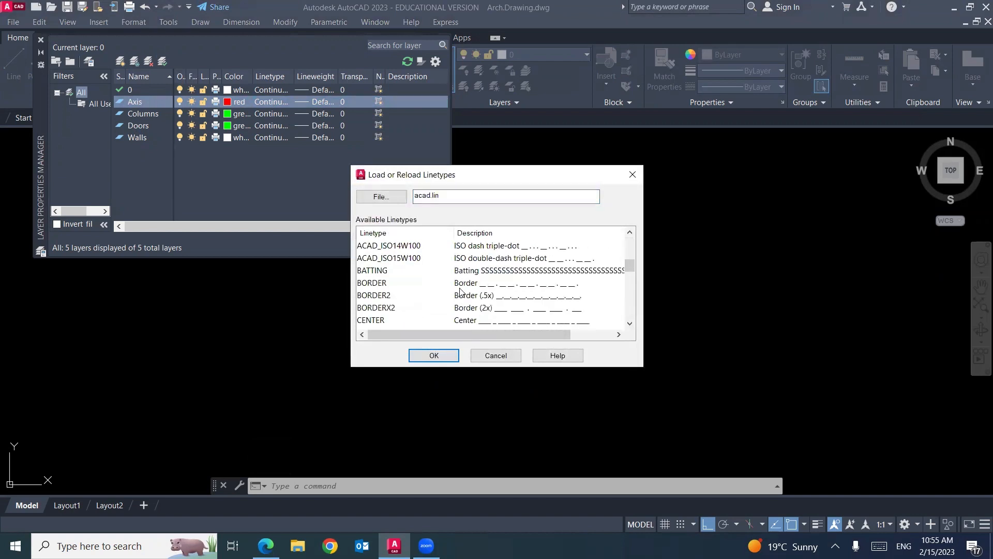
{"action": "left_click", "coordinate": [383, 284]}
{"action": "left_click", "coordinate": [433, 355]}
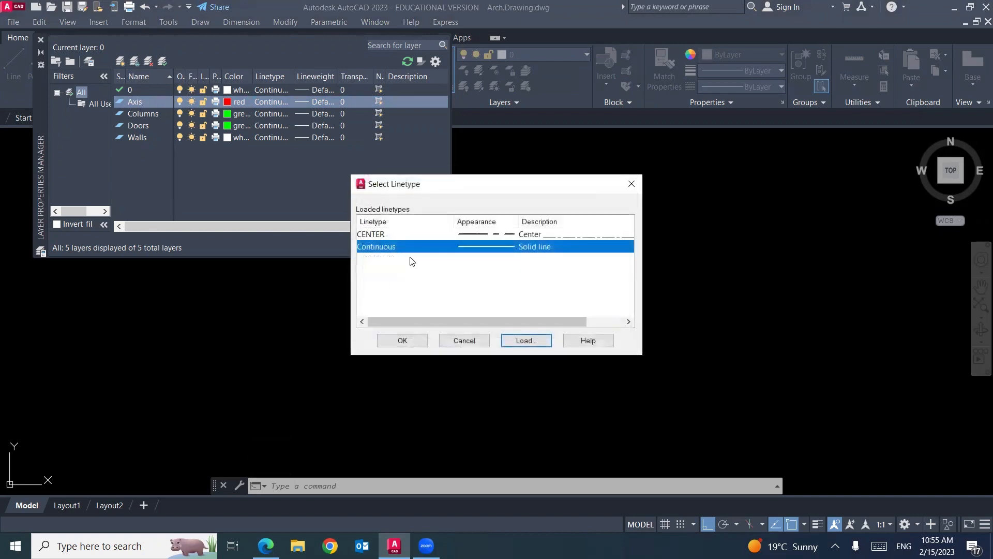
{"action": "left_click", "coordinate": [421, 233]}
{"action": "left_click", "coordinate": [417, 339]}
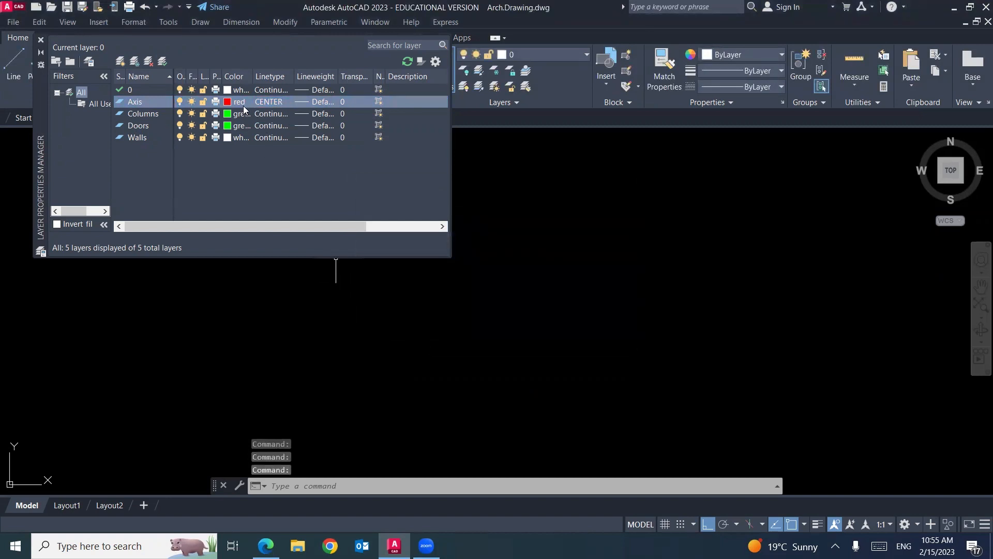
Step: Add a layer named "Dimensions" with the color cyan and the Continuous linetype
{"action": "left_click", "coordinate": [119, 62]}
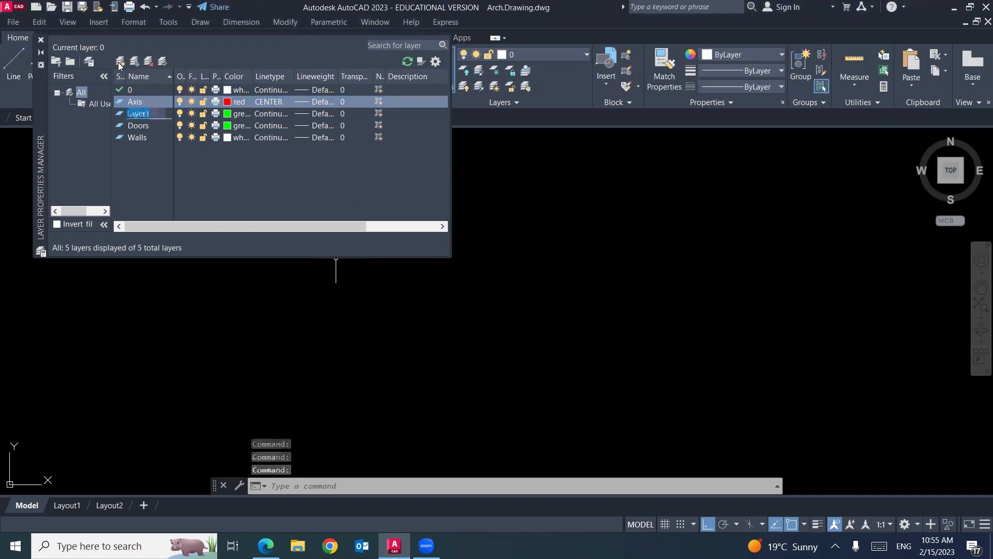
{"action": "type", "text": "Dimensions"}
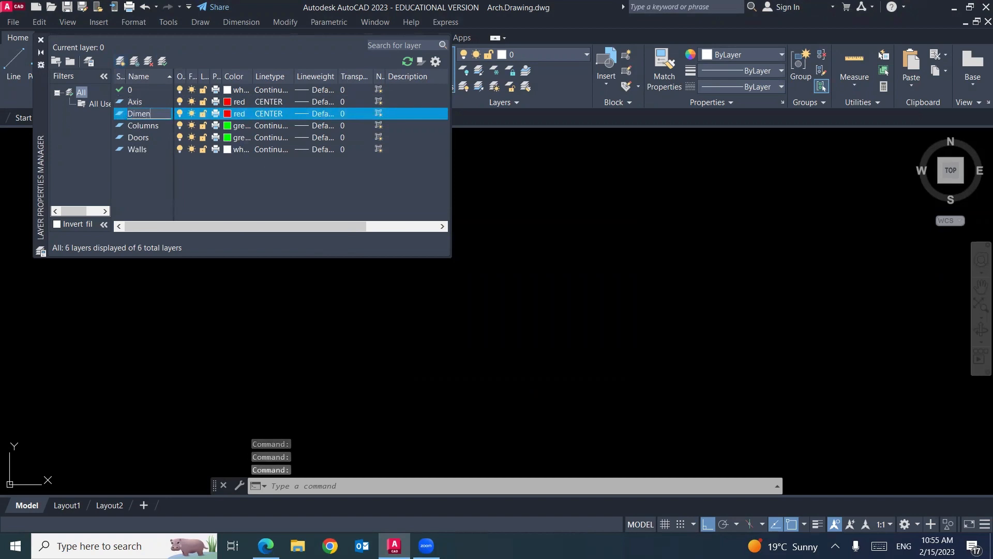
{"action": "left_click", "coordinate": [236, 114]}
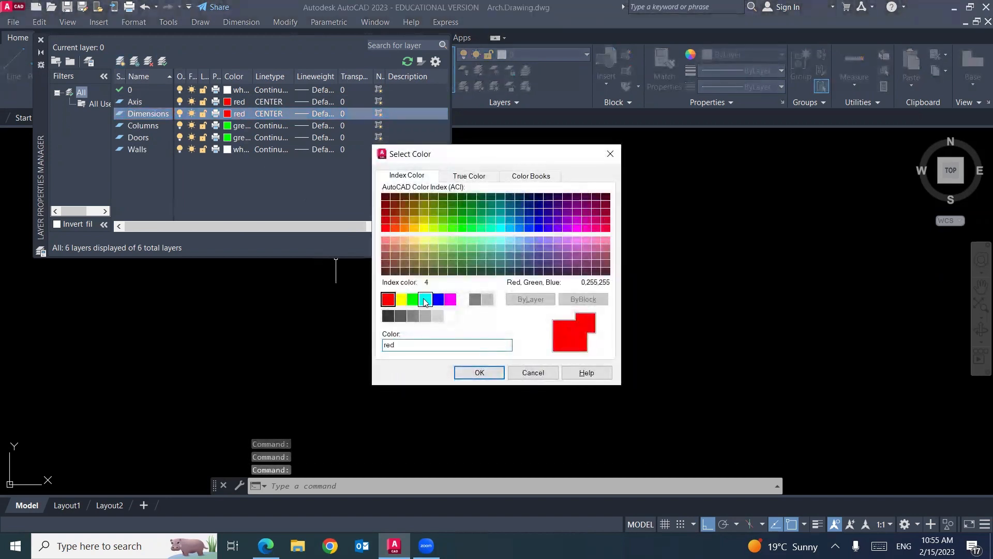
{"action": "left_click", "coordinate": [425, 299]}
{"action": "left_click", "coordinate": [471, 370]}
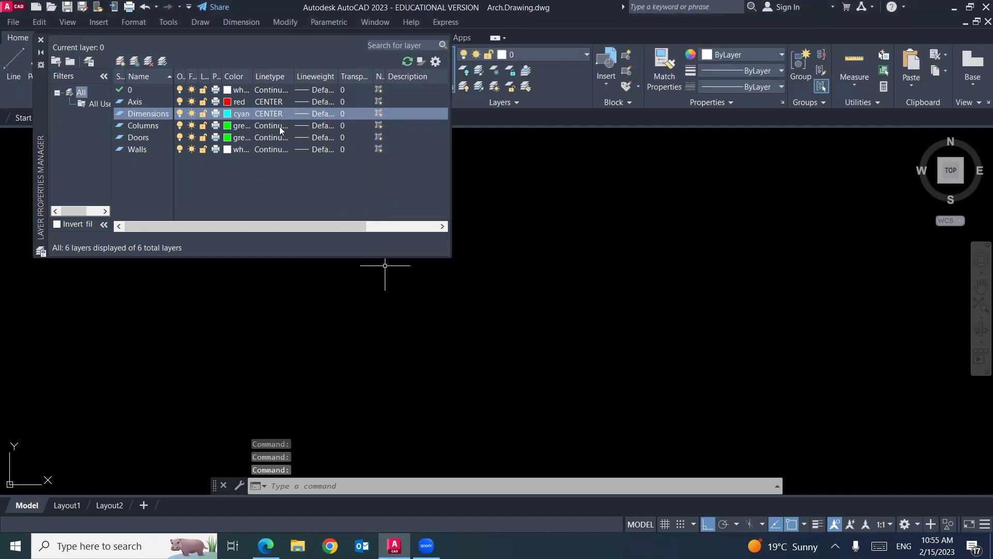
{"action": "left_click", "coordinate": [275, 114]}
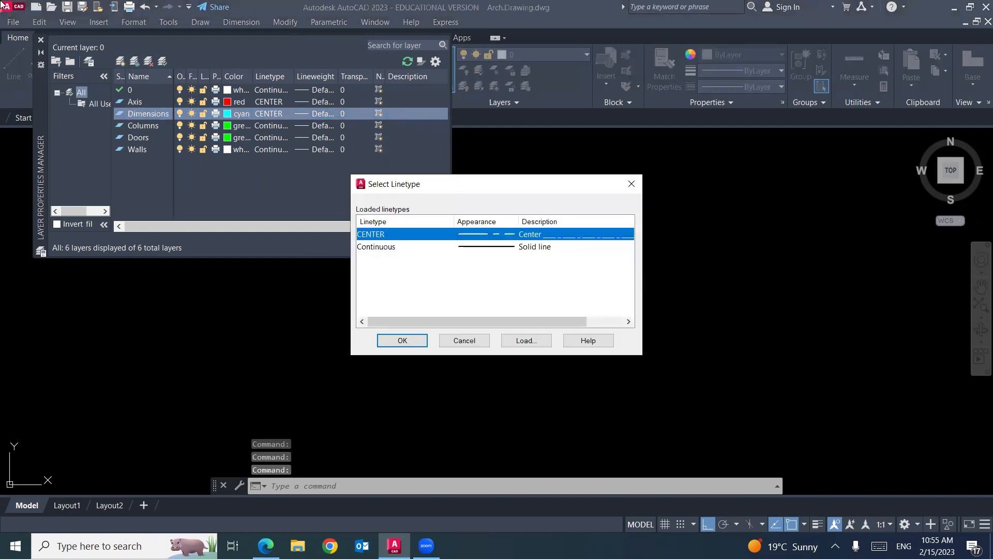
{"action": "left_click", "coordinate": [474, 246]}
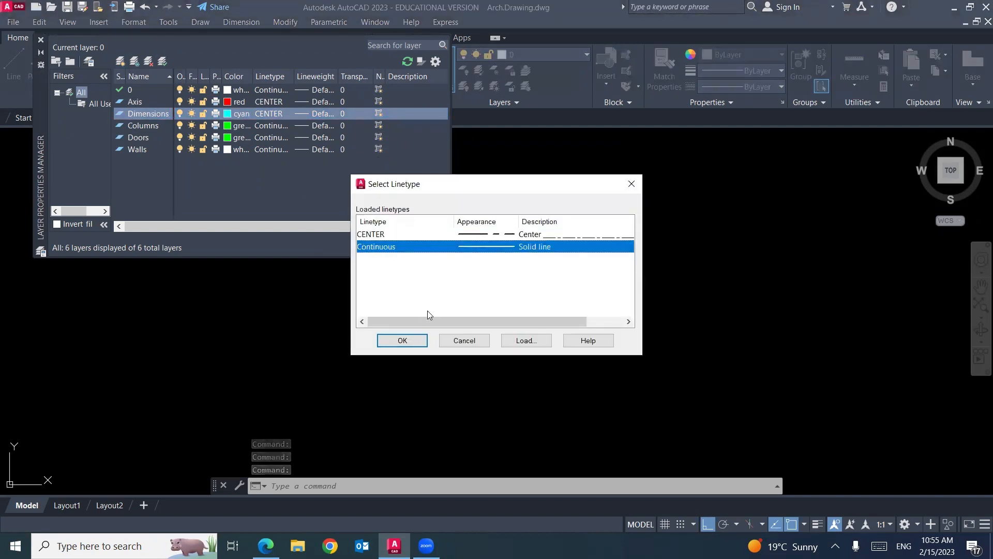
{"action": "left_click", "coordinate": [406, 339]}
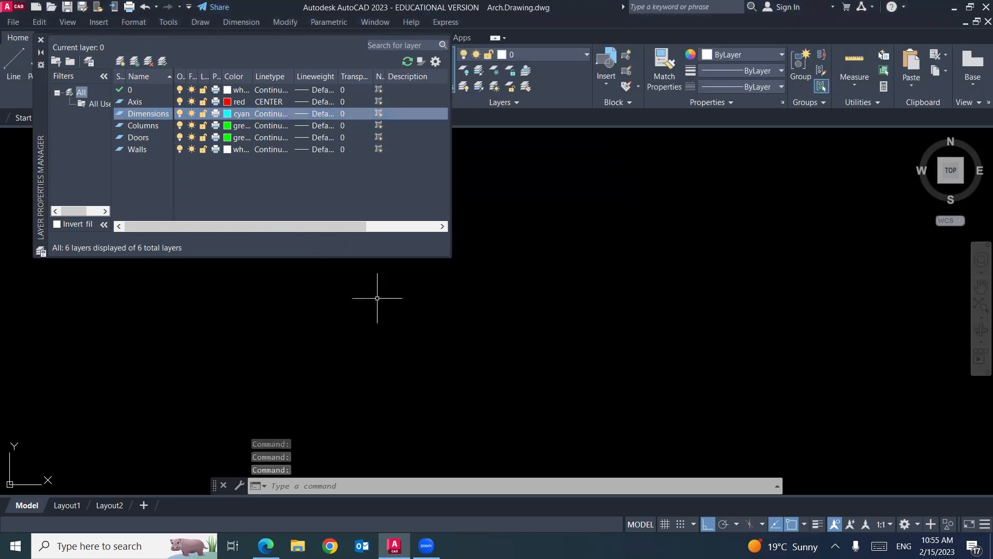
Step: Check the floor plan PDF in Edge and add a layer named "Circle" in AutoCAD
{"action": "left_click", "coordinate": [265, 546]}
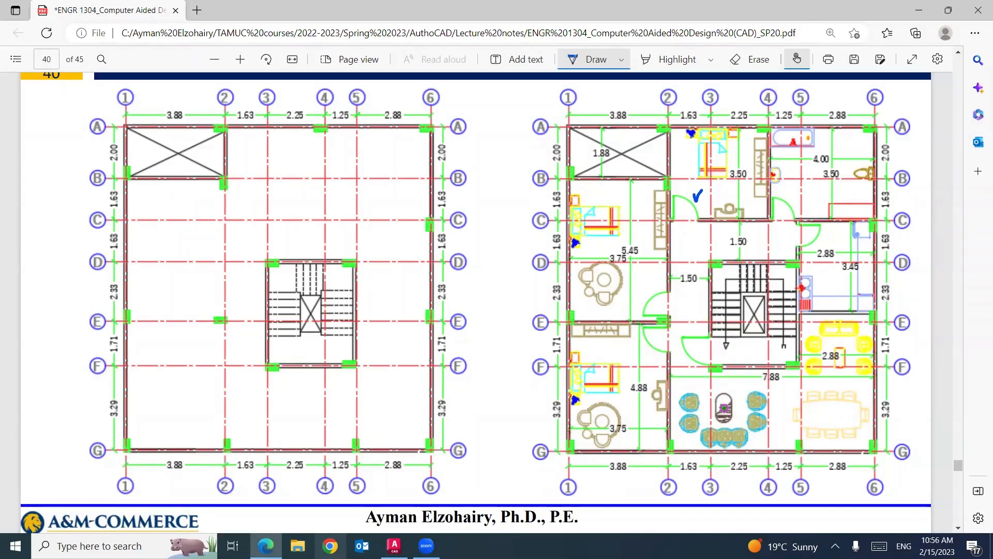
{"action": "left_click", "coordinate": [394, 546]}
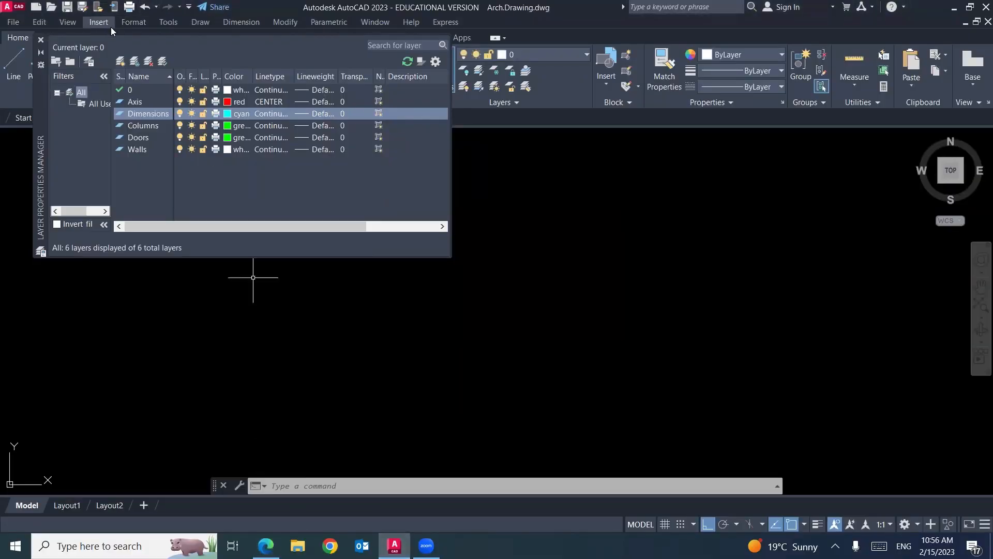
{"action": "left_click", "coordinate": [120, 61]}
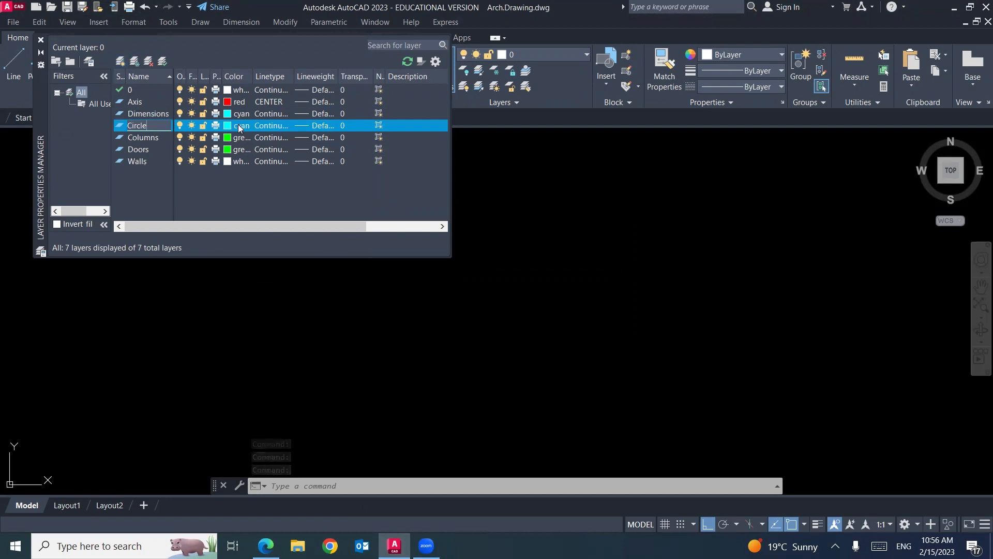
Step: Add a layer named "Text" and set its color to white
{"action": "left_click", "coordinate": [119, 60]}
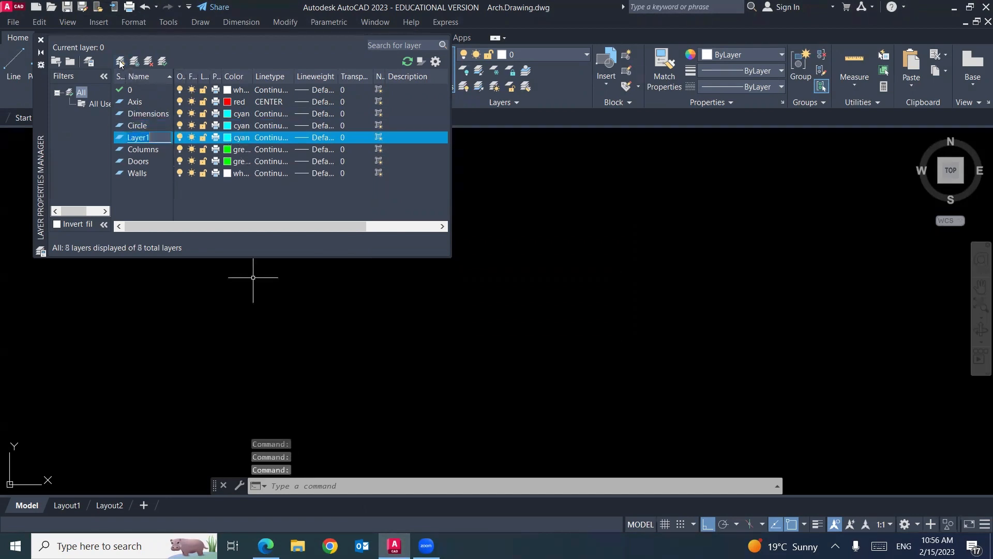
{"action": "type", "text": "Text"}
{"action": "left_click", "coordinate": [237, 137]}
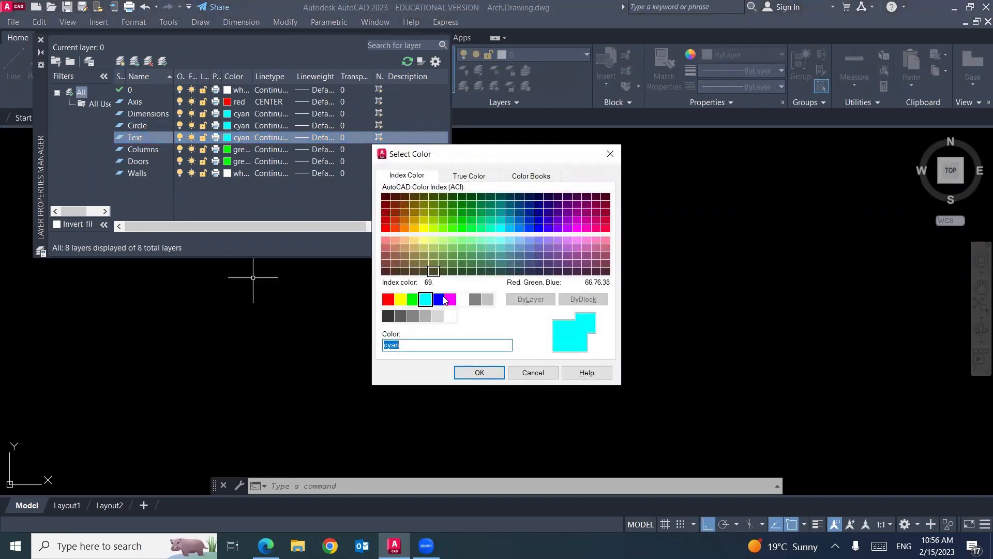
{"action": "left_click", "coordinate": [463, 299]}
{"action": "left_click", "coordinate": [474, 368]}
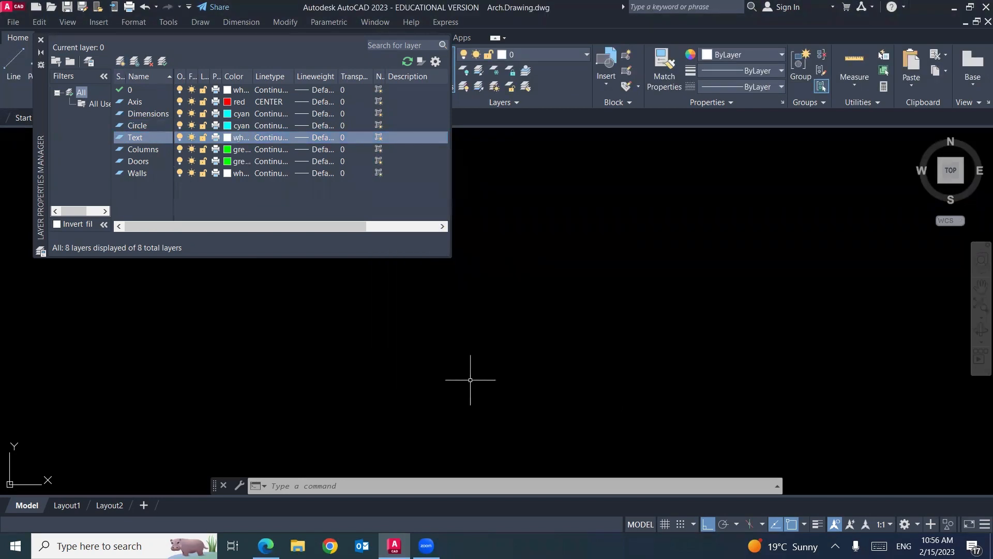
Step: Close the layer manager and make Axis the current layer
{"action": "left_click", "coordinate": [41, 40]}
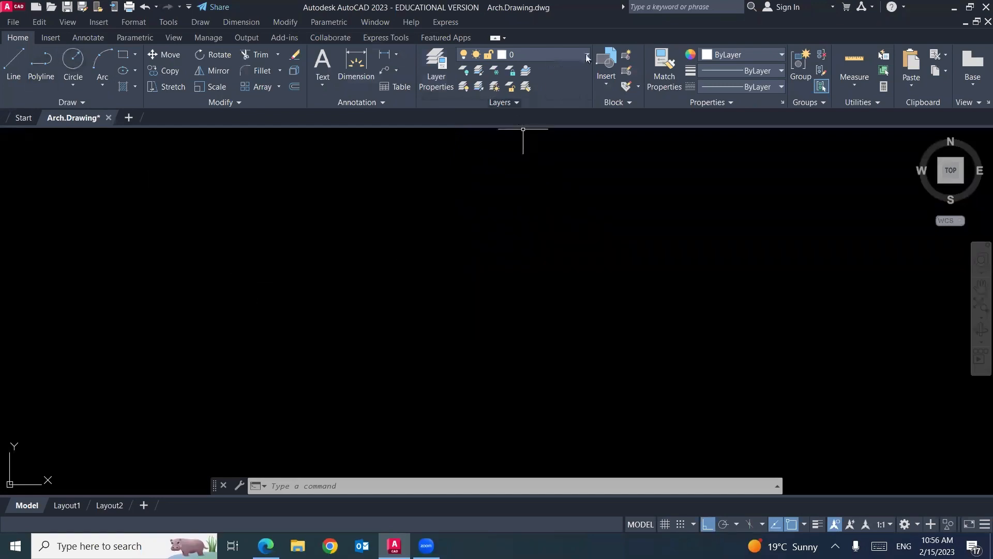
{"action": "left_click", "coordinate": [554, 56]}
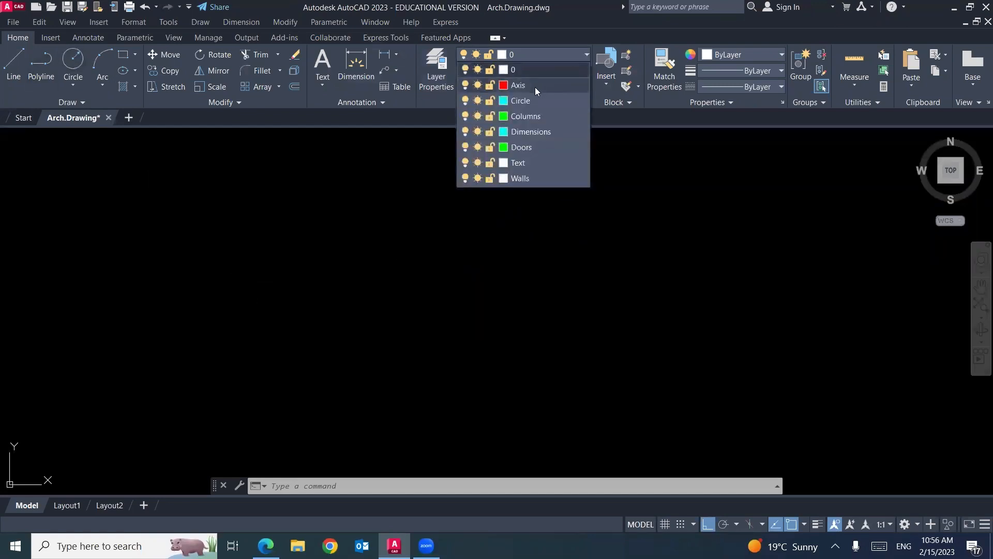
{"action": "left_click", "coordinate": [534, 86]}
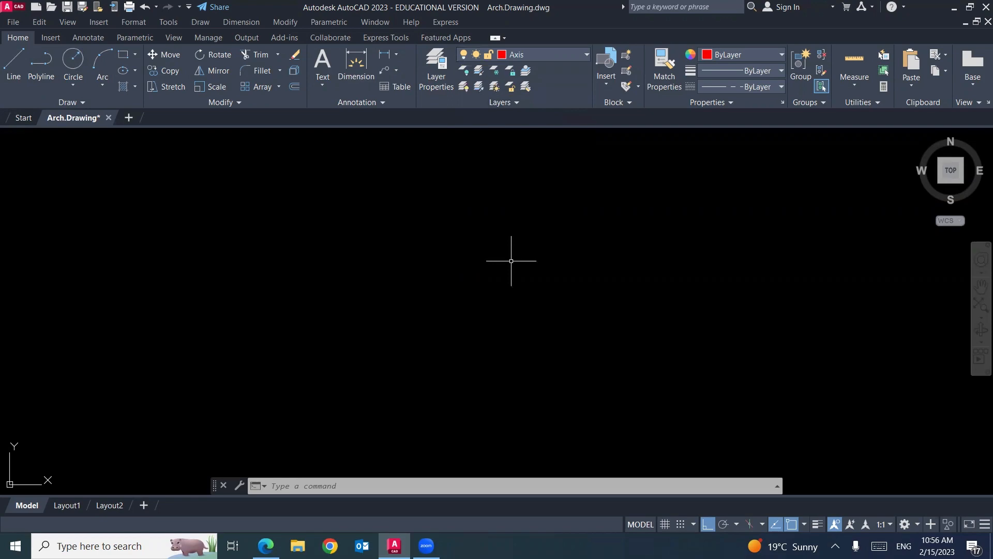
Step: Trace axis 1 on the right floor plan in the Edge PDF and draw it in AutoCAD as a vertical line 15 units long
{"action": "type", "text": "l"}
{"action": "key", "text": "Return"}
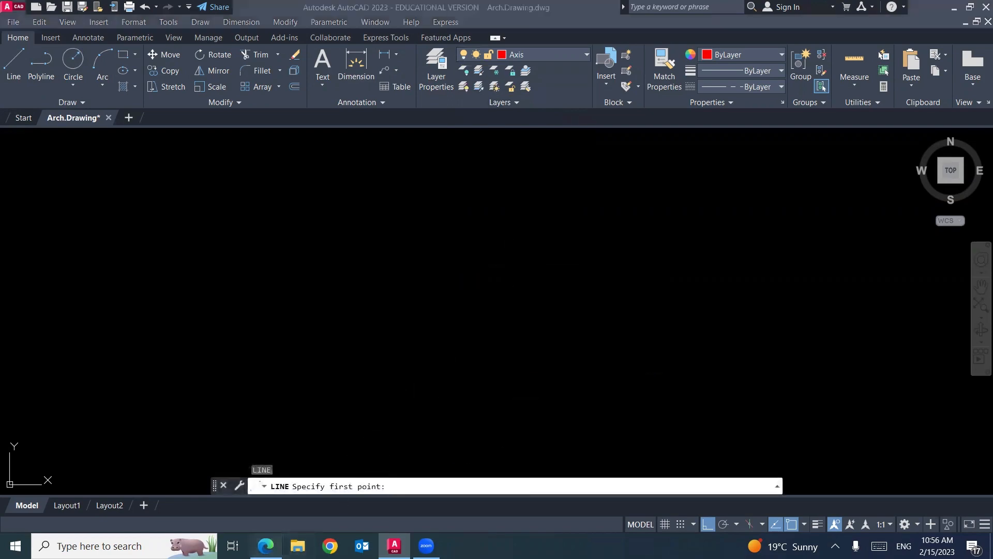
{"action": "key", "text": "alt+Tab"}
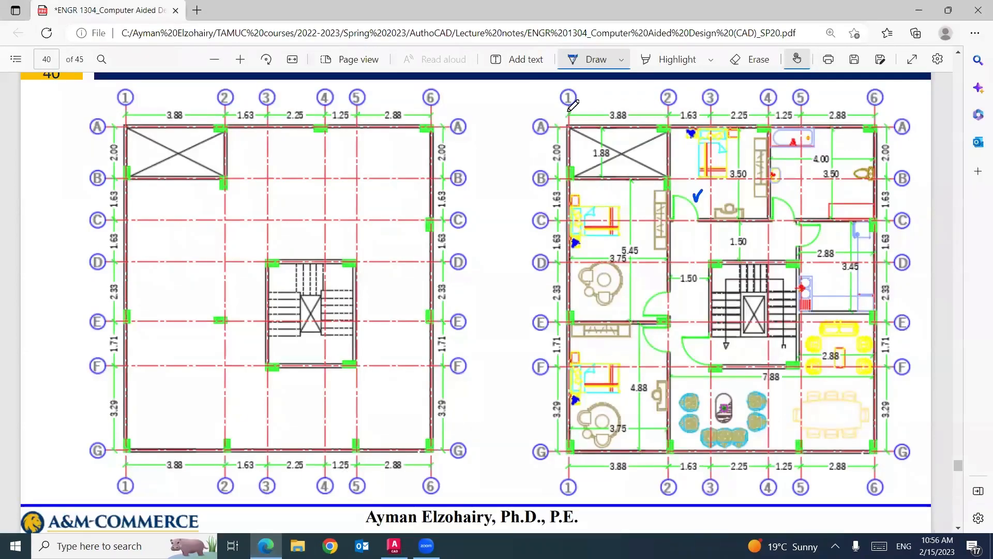
{"action": "left_click_drag", "start_coordinate": [572, 152], "coordinate": [568, 430]}
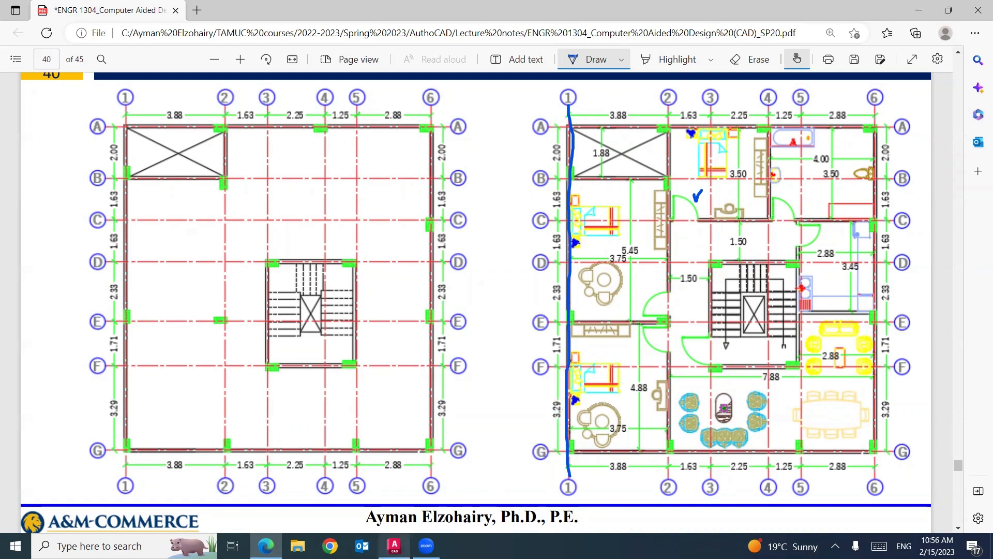
{"action": "left_click", "coordinate": [394, 546]}
{"action": "left_click", "coordinate": [299, 159]}
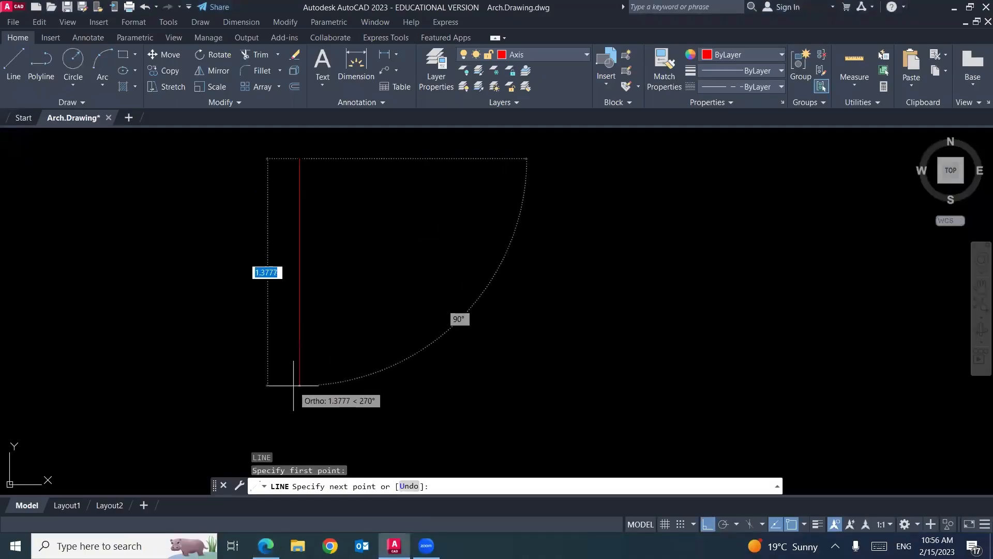
{"action": "type", "text": "15"}
{"action": "key", "text": "Return"}
{"action": "key", "text": "Return"}
Step: Check the spacing between axes 1 and 2 in the Edge PDF and offset the AutoCAD axis 1 line 3.88 units to the right
{"action": "scroll", "coordinate": [357, 283], "scroll_direction": "down", "scroll_amount": 8}
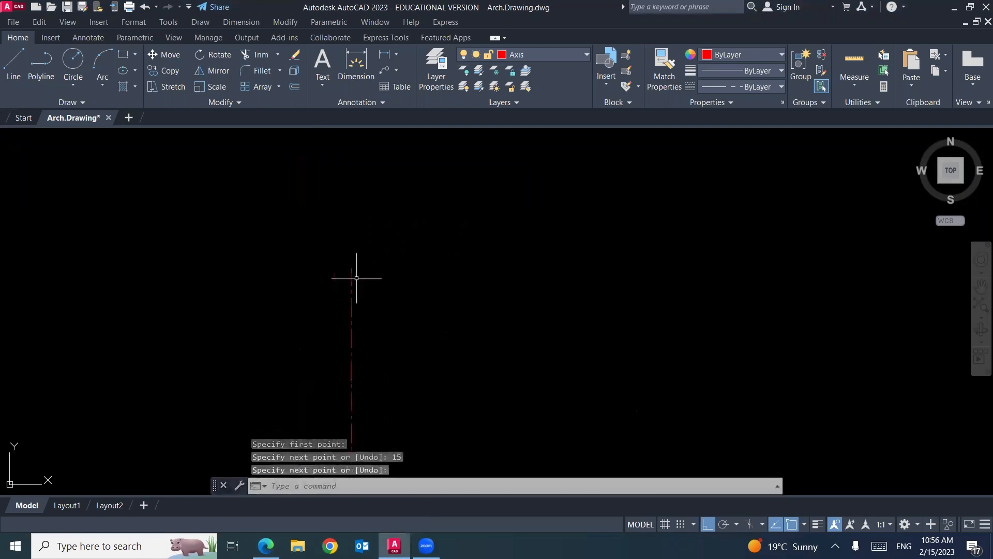
{"action": "middle_click_drag", "start_coordinate": [382, 342], "coordinate": [276, 284]}
{"action": "scroll", "coordinate": [296, 243], "scroll_direction": "up", "scroll_amount": 7}
{"action": "type", "text": "o"}
{"action": "key", "text": "Return"}
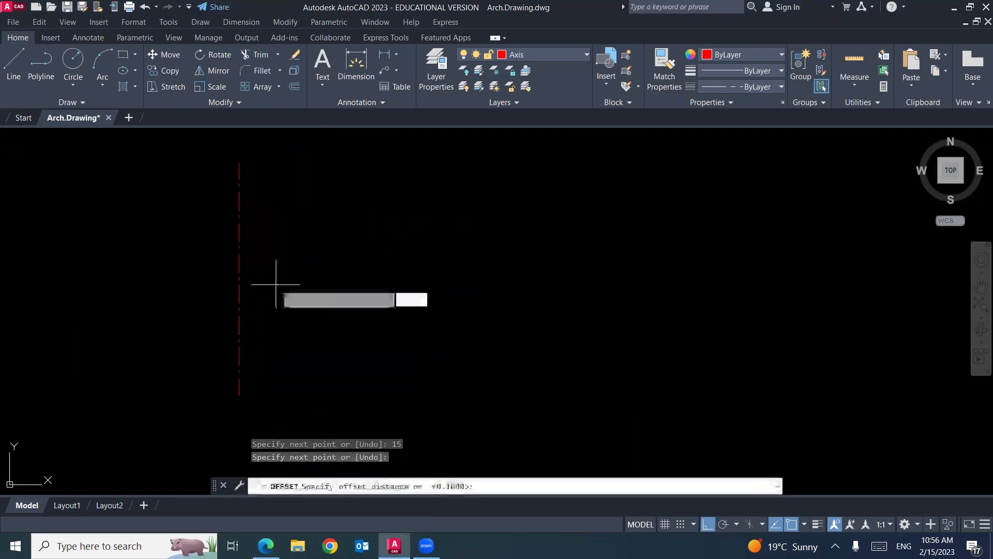
{"action": "left_click", "coordinate": [265, 546]}
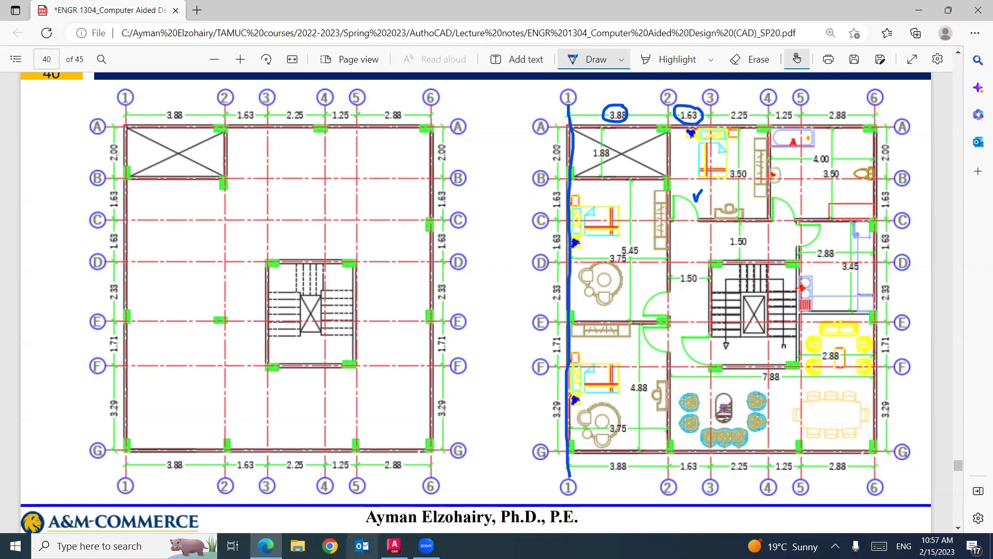
{"action": "left_click", "coordinate": [394, 546]}
{"action": "type", "text": "3."}
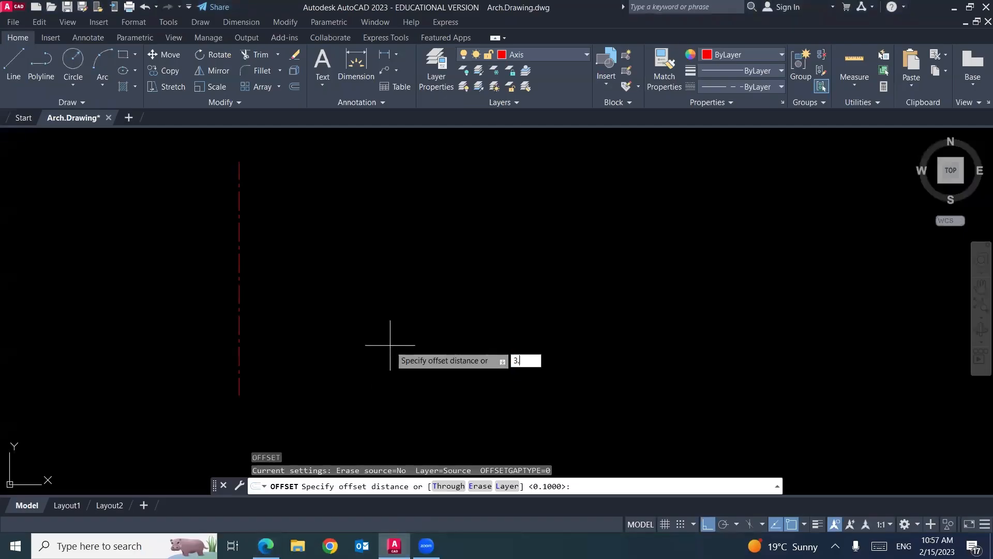
{"action": "type", "text": "88"}
{"action": "key", "text": "Return"}
{"action": "left_click", "coordinate": [243, 266]}
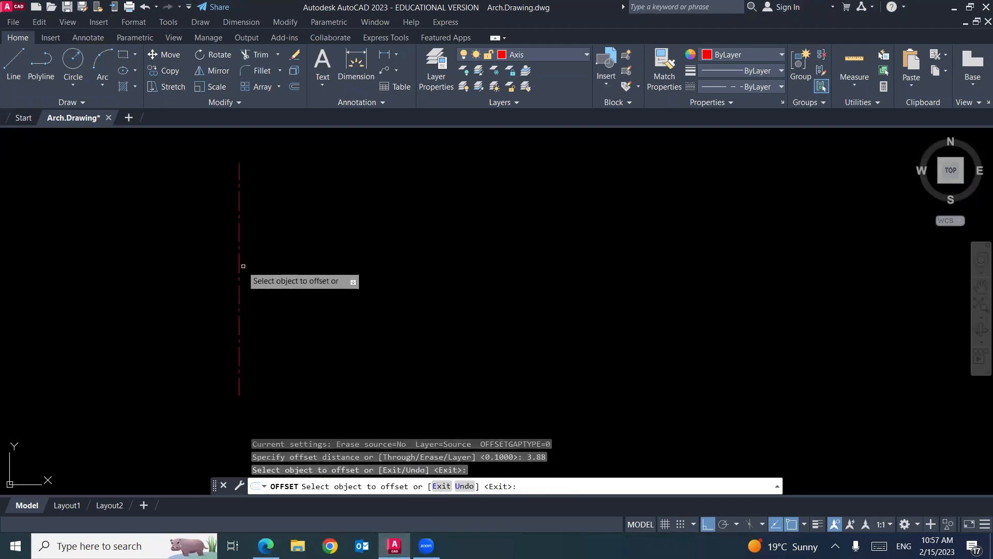
{"action": "left_click", "coordinate": [249, 276]}
{"action": "left_click", "coordinate": [240, 276]}
{"action": "left_click", "coordinate": [313, 282]}
{"action": "key", "text": "Return"}
Step: Offset the axis 2 line 1.63 units to the right to create axis 3
{"action": "key", "text": "Return"}
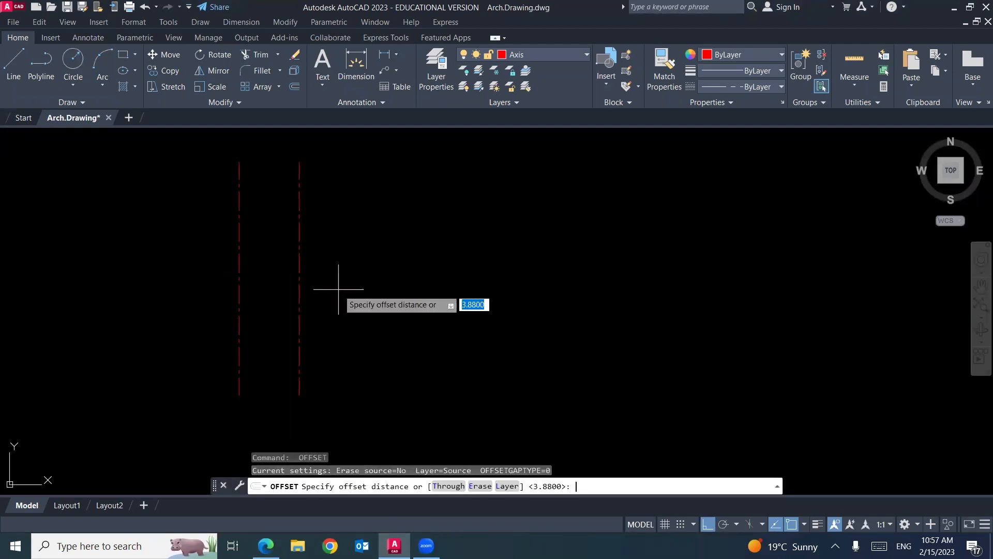
{"action": "type", "text": "1.63"}
{"action": "key", "text": "Return"}
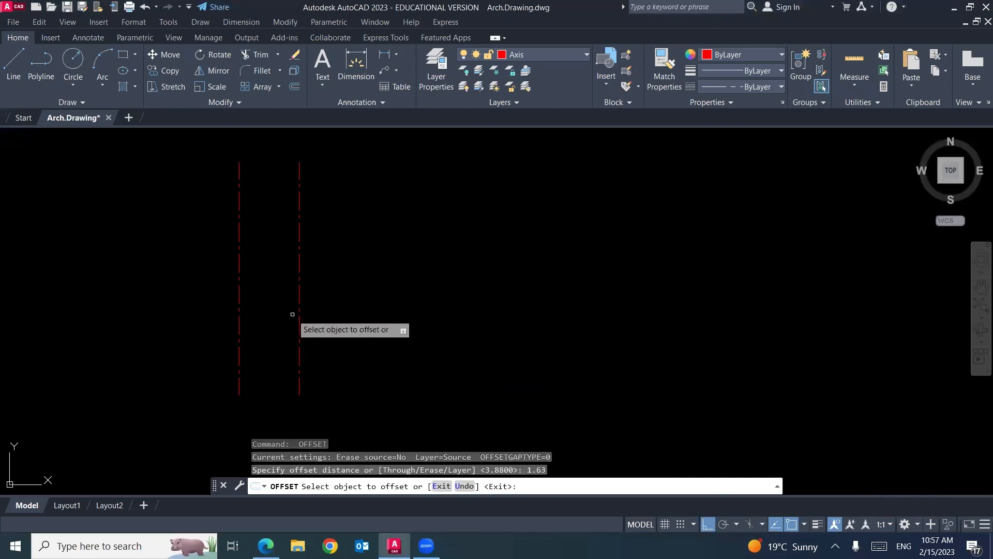
{"action": "left_click", "coordinate": [300, 326]}
{"action": "left_click", "coordinate": [382, 324]}
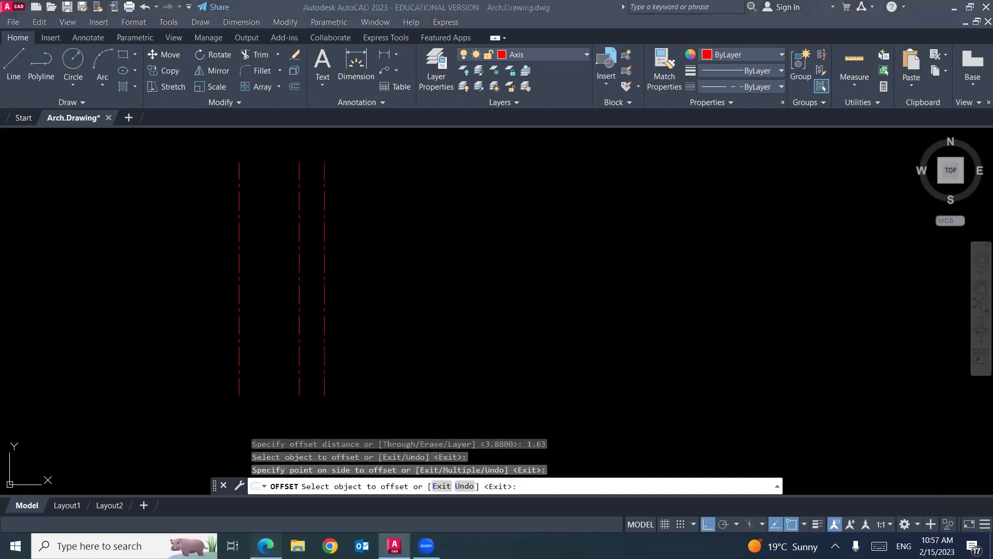
Step: Check the PDF and offset the axis 3 line 2.25 units to the right to create axis 4
{"action": "key", "text": "alt+Tab"}
{"action": "key", "text": "alt+Tab"}
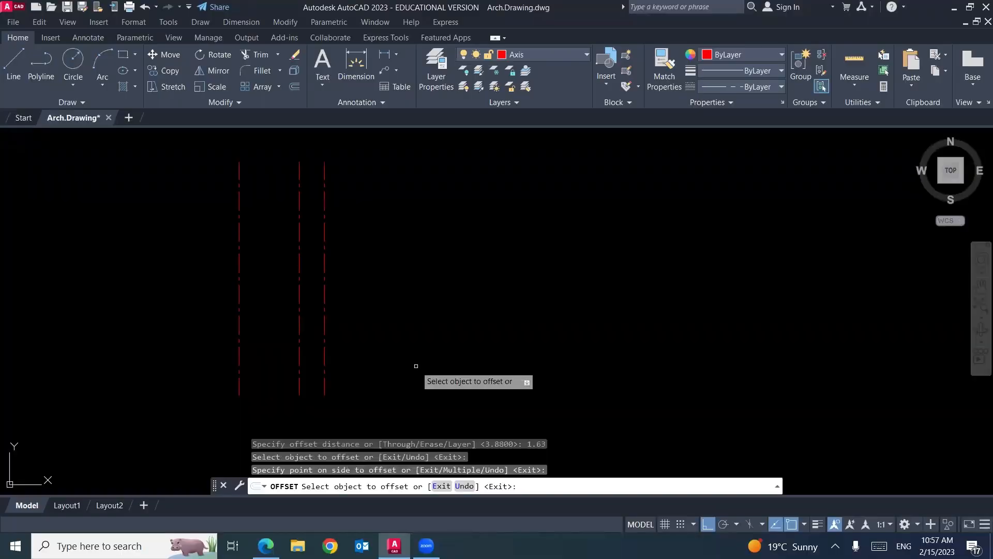
{"action": "key", "text": "Escape"}
{"action": "key", "text": "Escape"}
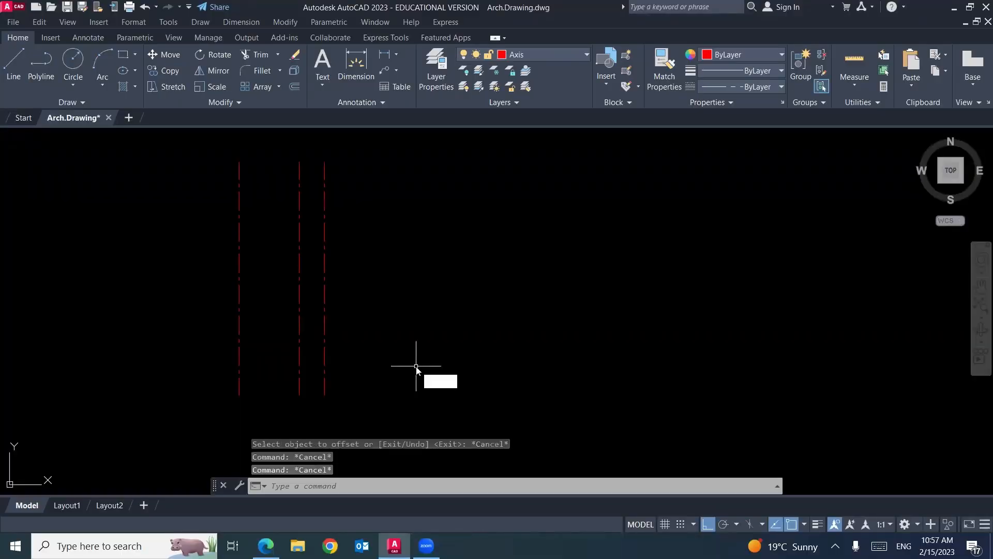
{"action": "key", "text": "Return"}
{"action": "type", "text": "2.25"}
{"action": "key", "text": "Return"}
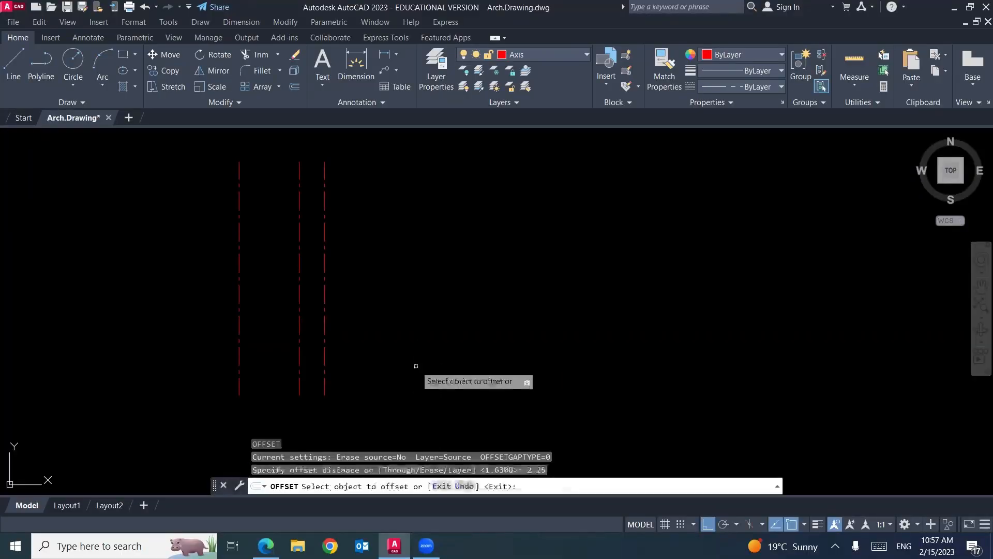
{"action": "left_click", "coordinate": [325, 346]}
{"action": "left_click", "coordinate": [335, 351]}
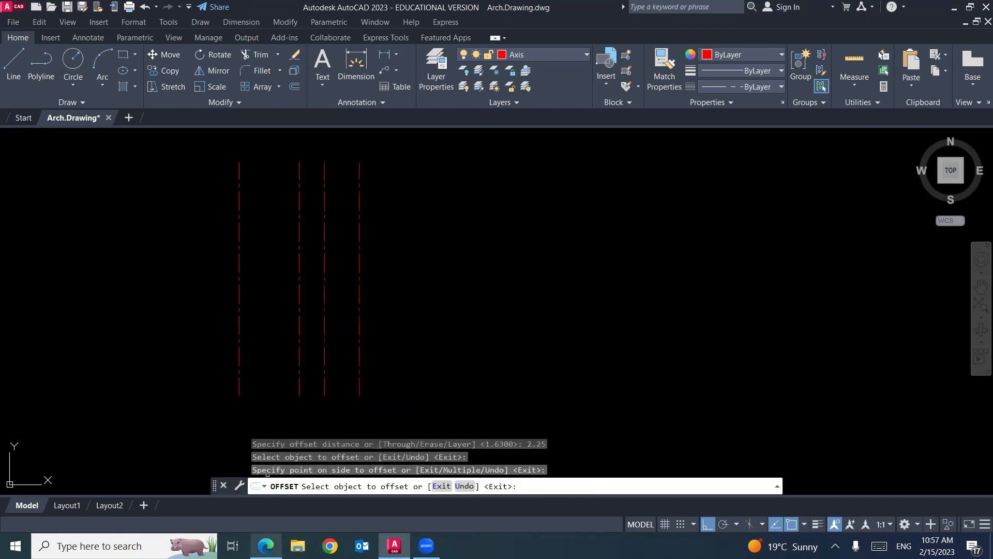
Step: Underline the 1.25 spacing between axes 4 and 5 in the Edge PDF, then return to AutoCAD and end the Offset command
{"action": "left_click", "coordinate": [265, 546]}
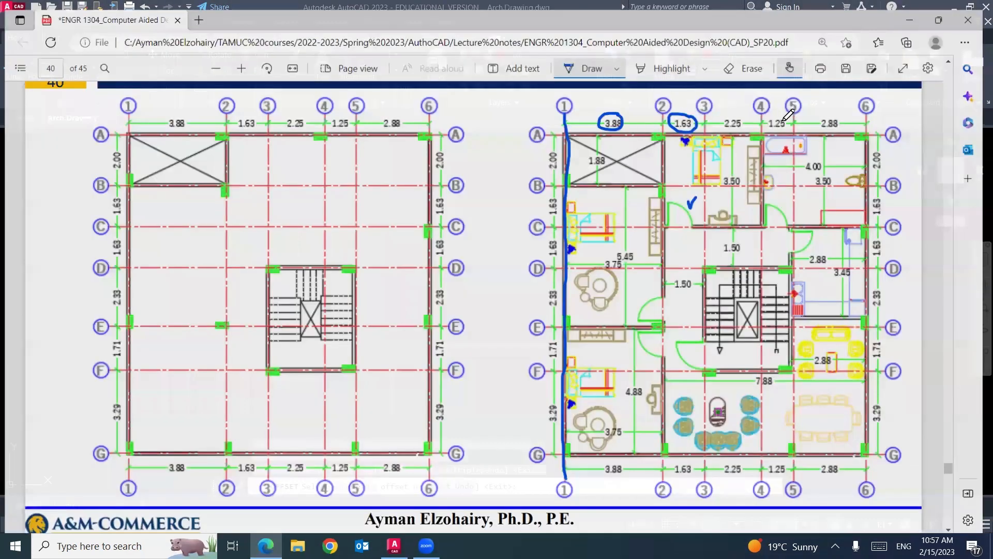
{"action": "left_click_drag", "start_coordinate": [782, 121], "coordinate": [791, 121]}
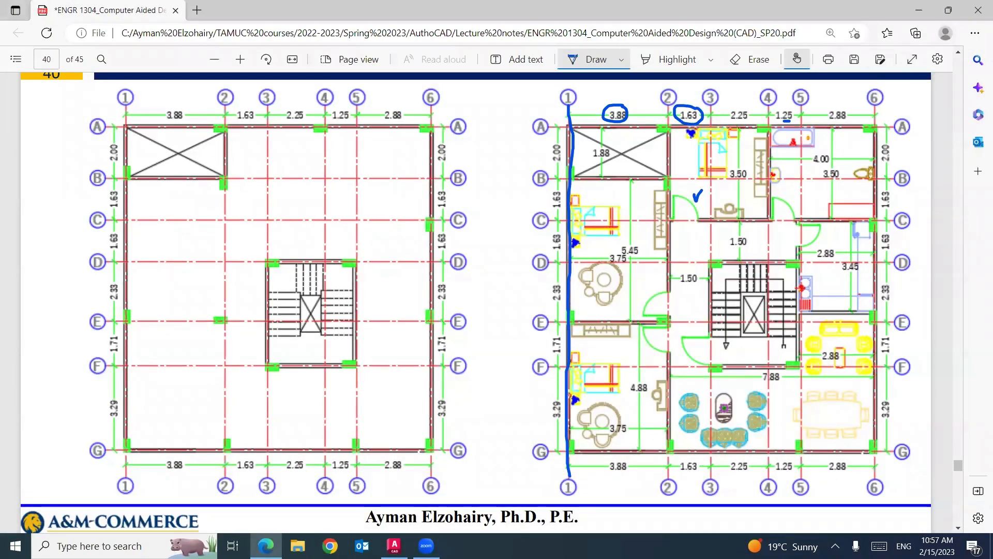
{"action": "left_click", "coordinate": [394, 545]}
{"action": "key", "text": "Escape"}
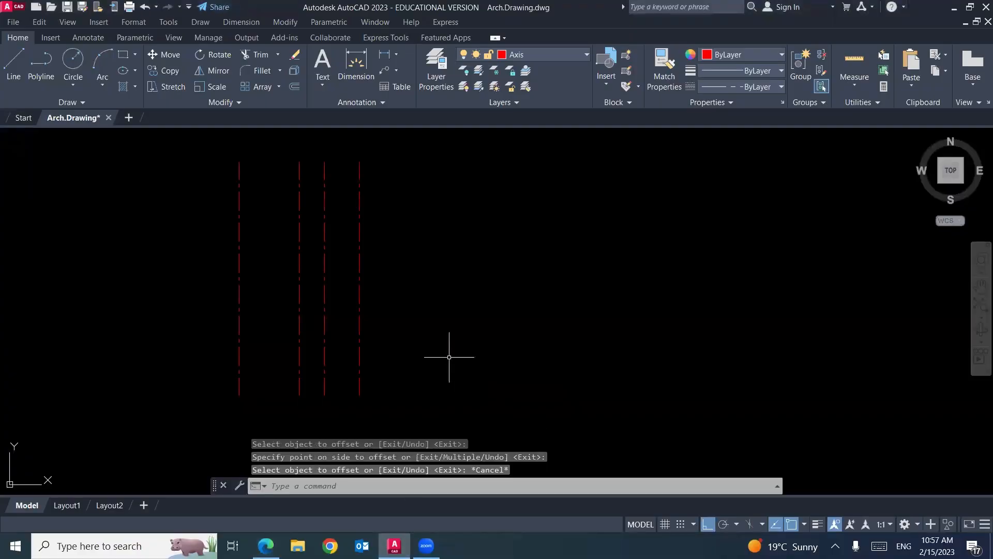
{"action": "key", "text": "Escape"}
Step: Offset the axis 4 line 2.25 units to the right
{"action": "type", "text": "o"}
{"action": "key", "text": "Return"}
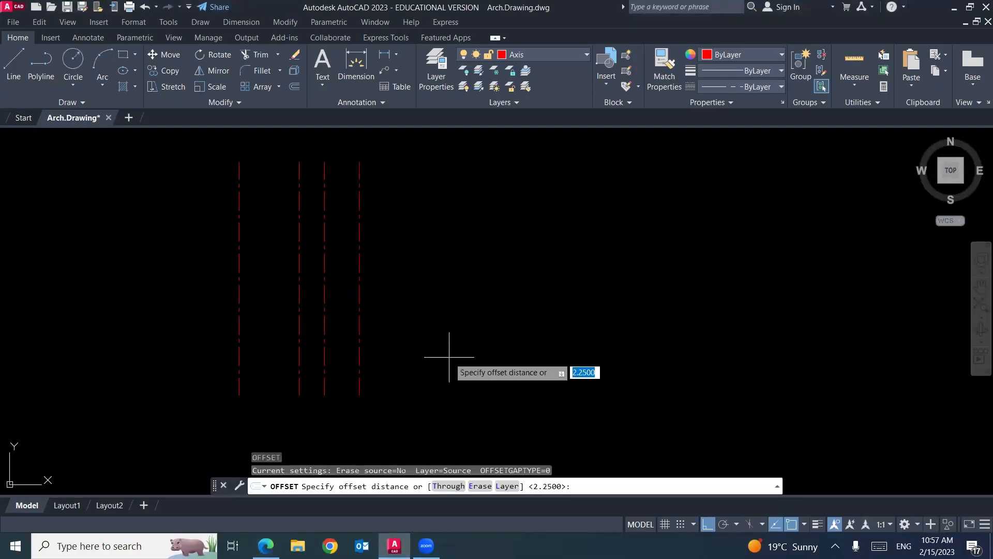
{"action": "type", "text": "2.25"}
{"action": "key", "text": "Return"}
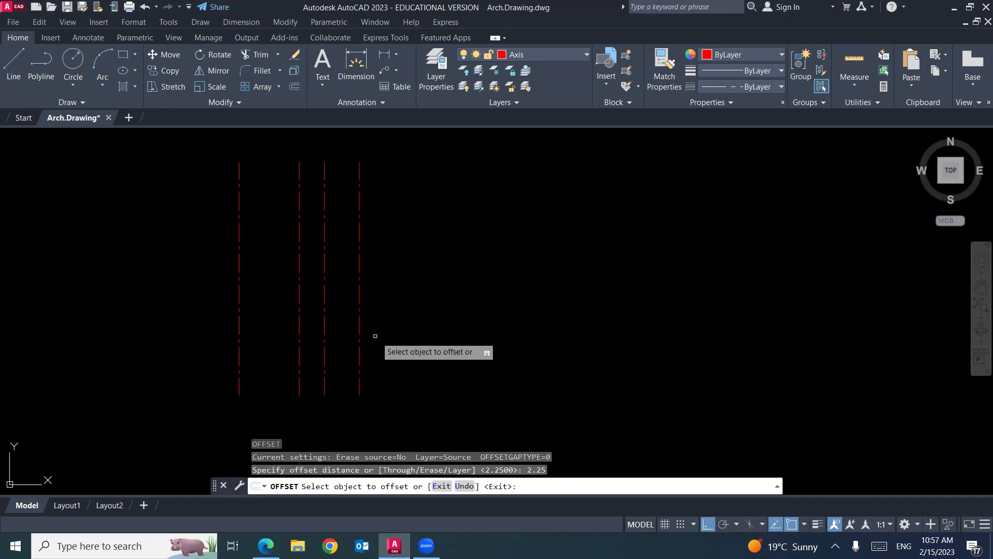
{"action": "left_click", "coordinate": [360, 337]}
{"action": "left_click", "coordinate": [452, 338]}
{"action": "key", "text": "Escape"}
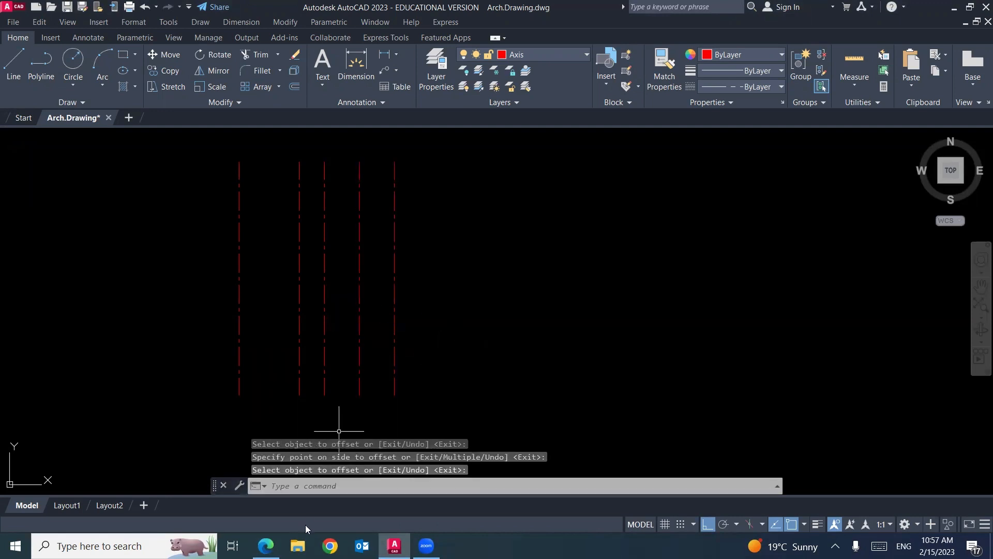
Step: Recheck the spacing in the PDF and delete the rightmost vertical axis line
{"action": "key", "text": "alt+Tab"}
{"action": "key", "text": "alt+Tab"}
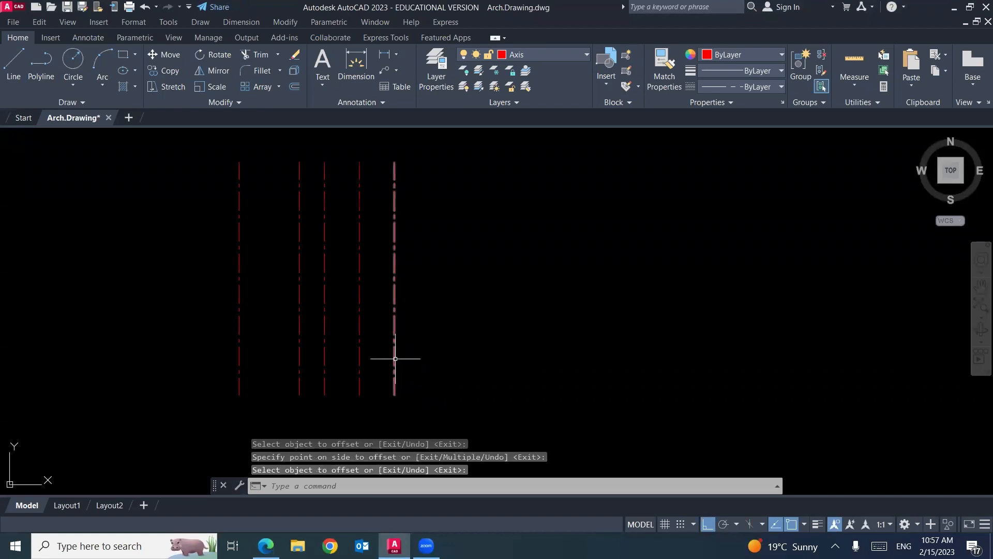
{"action": "left_click", "coordinate": [395, 356]}
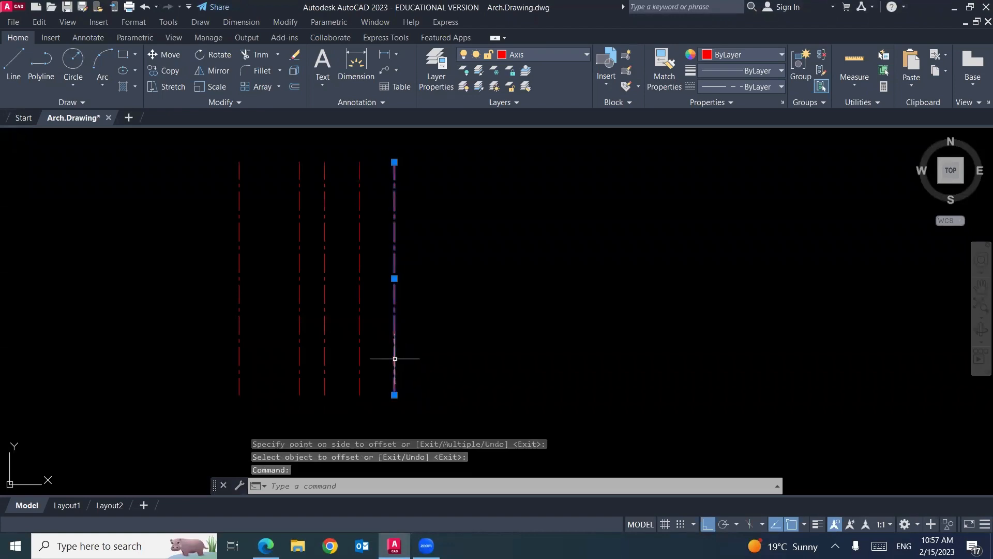
{"action": "key", "text": "Delete"}
Step: Offset the axis 4 line 1.25 units to the right to create axis 5
{"action": "type", "text": "o"}
{"action": "key", "text": "Return"}
{"action": "type", "text": "1."}
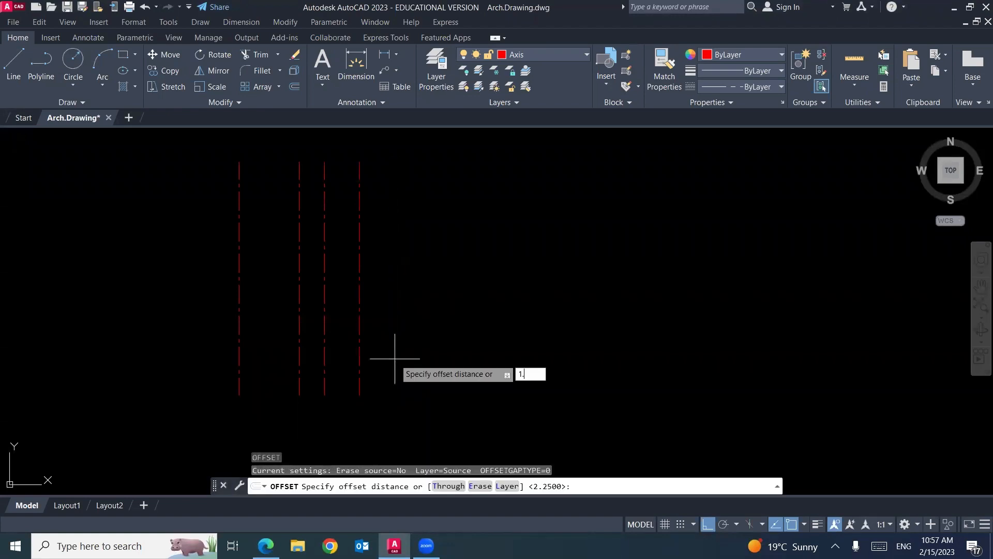
{"action": "type", "text": "2"}
{"action": "key", "text": "Return"}
{"action": "left_click", "coordinate": [359, 310]}
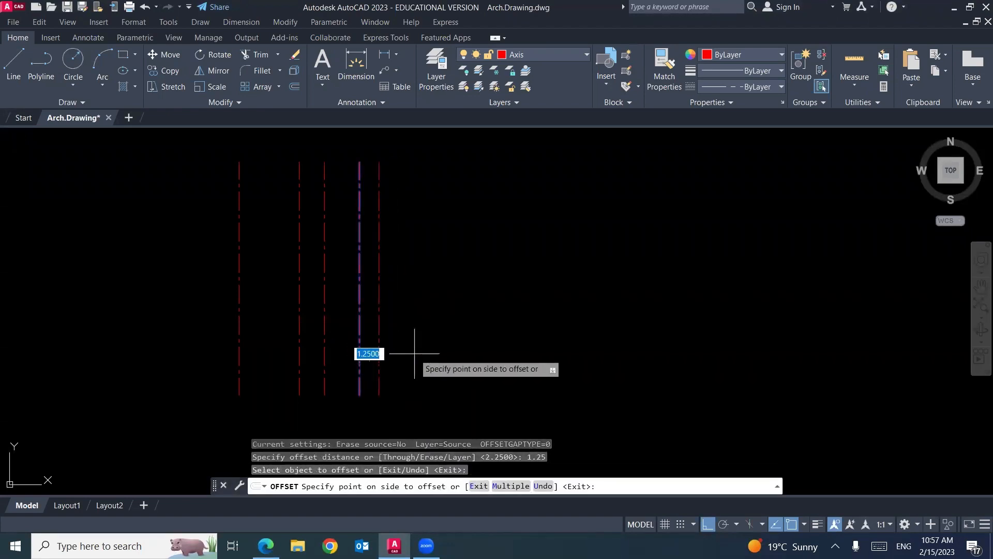
{"action": "left_click", "coordinate": [414, 353]}
{"action": "key", "text": "Return"}
Step: Offset the axis 5 line 2.88 units to the right to create axis 6
{"action": "key", "text": "Return"}
{"action": "type", "text": "2."}
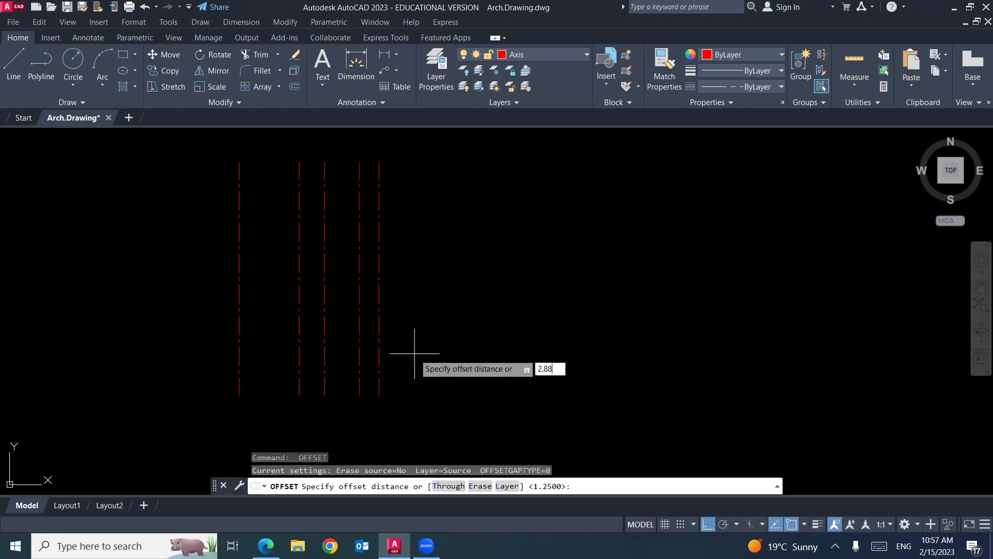
{"action": "type", "text": "88"}
{"action": "key", "text": "Return"}
{"action": "left_click", "coordinate": [379, 358]}
{"action": "left_click", "coordinate": [458, 346]}
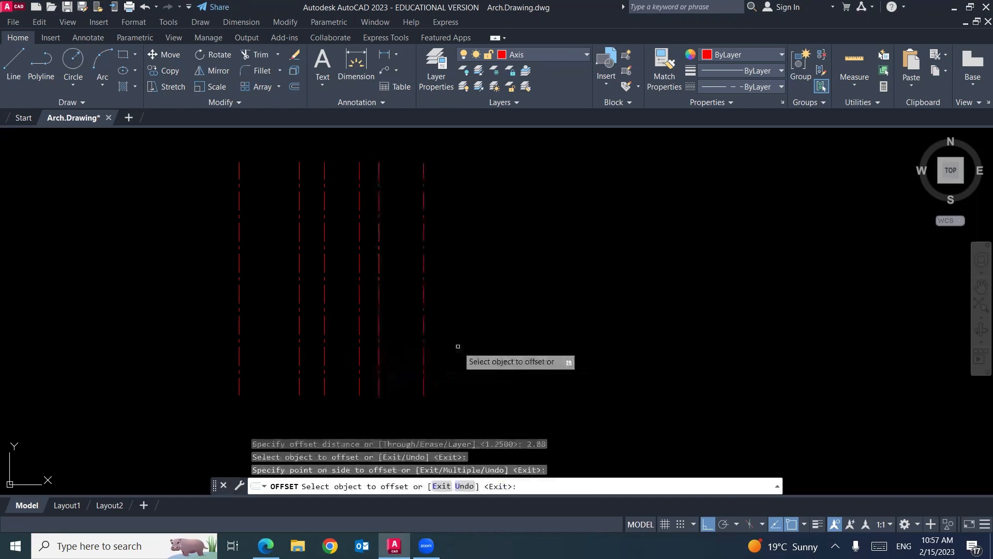
{"action": "key", "text": "Return"}
Step: Draw axis A as a horizontal line crossing all six vertical axes just below their upper ends
{"action": "type", "text": "l"}
{"action": "key", "text": "Return"}
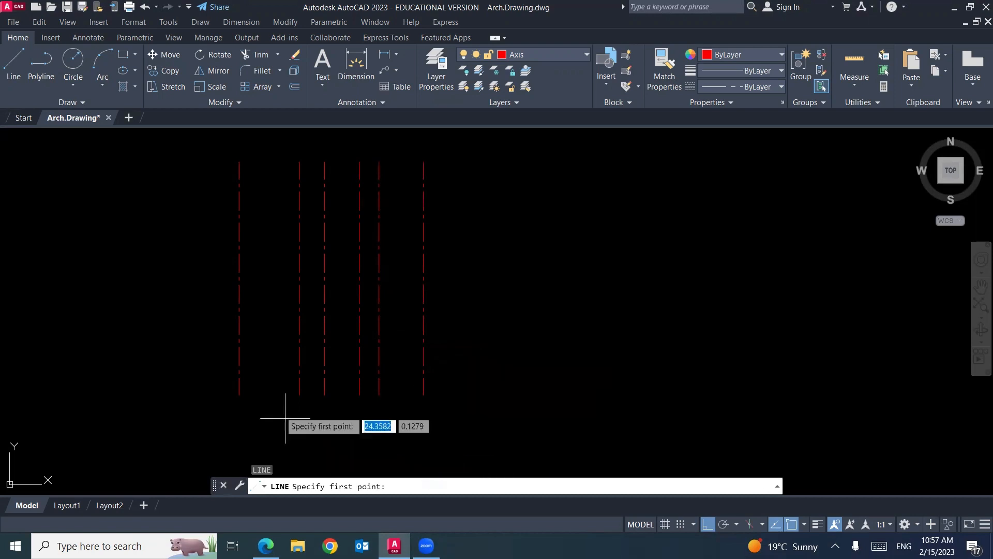
{"action": "left_click", "coordinate": [212, 176]}
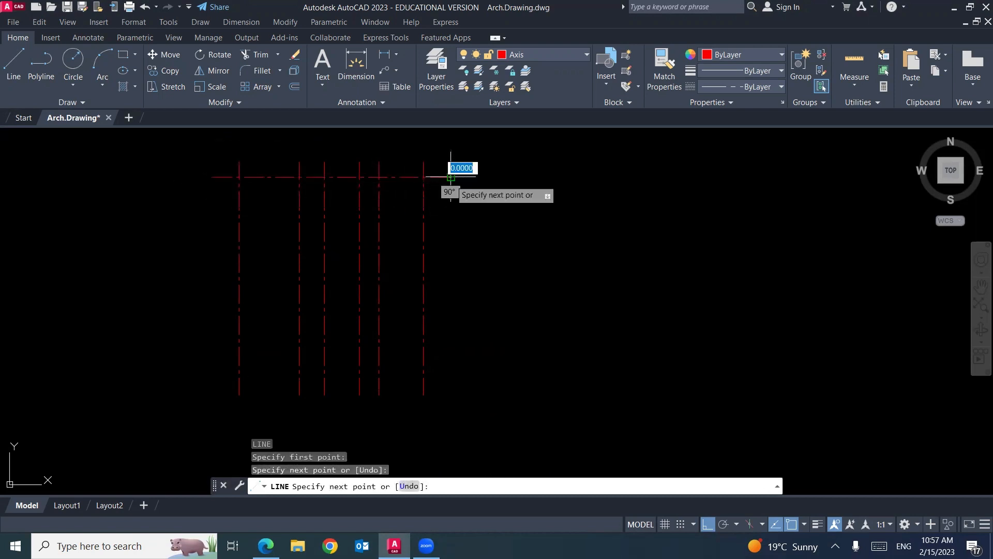
Step: In the Edge PDF, trace axis A on the right floor plan and mark the 2.00, 1.63 and 1.63 spacings below it
{"action": "left_click", "coordinate": [266, 545]}
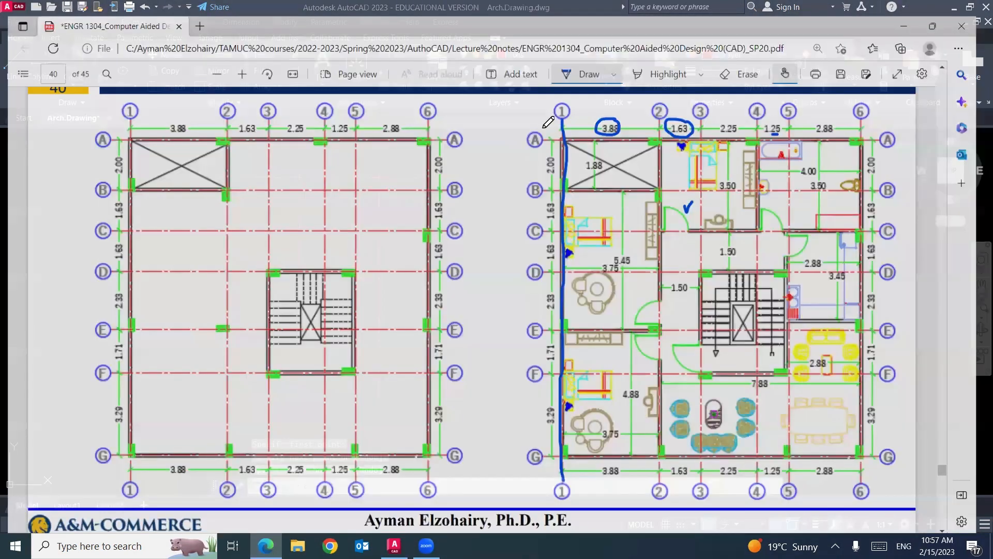
{"action": "left_click_drag", "start_coordinate": [766, 120], "coordinate": [879, 128]}
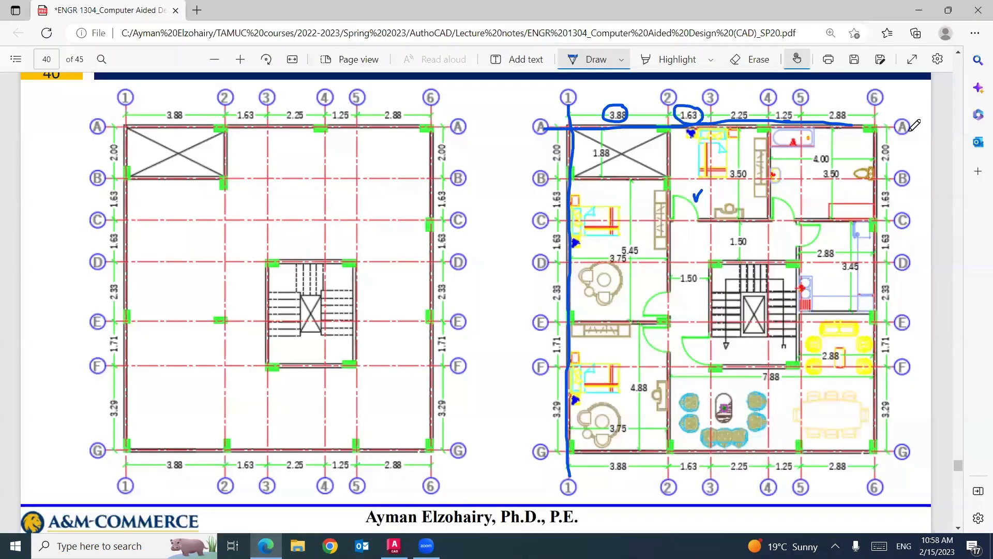
{"action": "left_click_drag", "start_coordinate": [892, 174], "coordinate": [892, 195]}
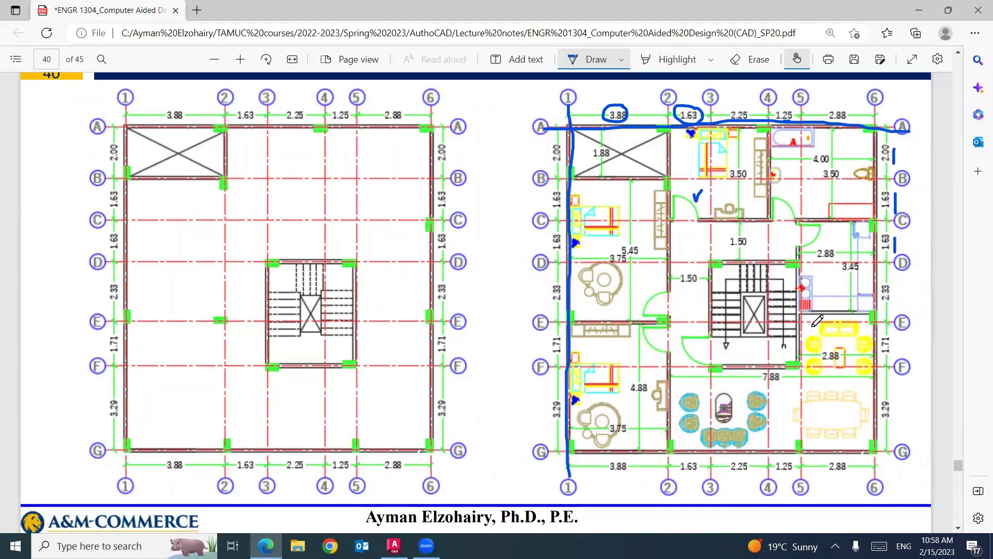
Step: Switch to AutoCAD and offset the axis A line 2 units downward to create axis B
{"action": "left_click", "coordinate": [393, 545]}
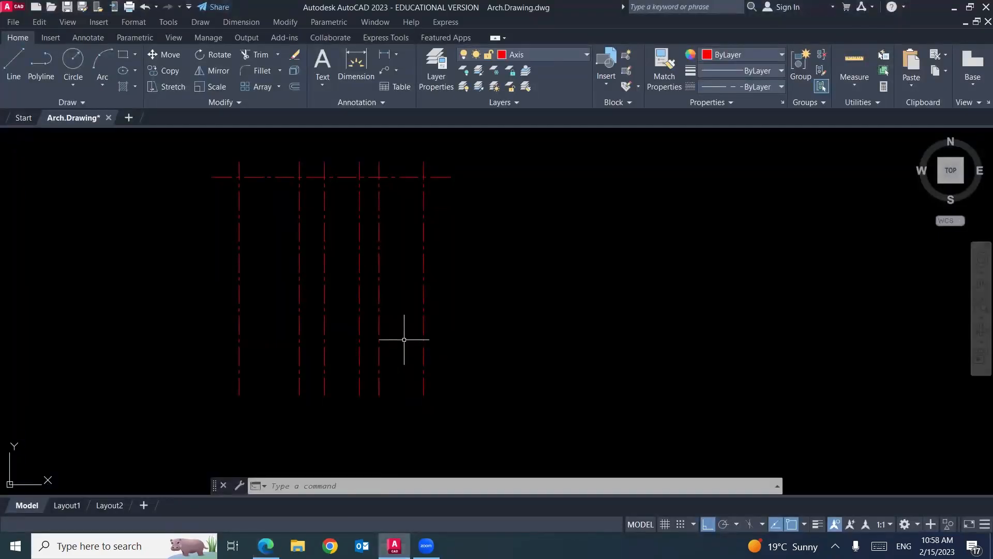
{"action": "type", "text": "o"}
{"action": "key", "text": "Return"}
{"action": "type", "text": "2"}
{"action": "key", "text": "Return"}
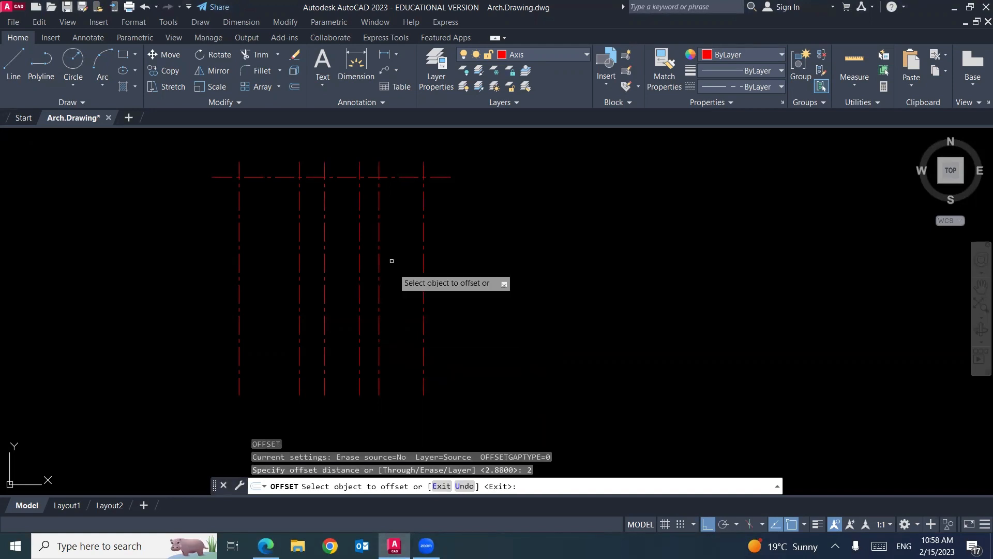
{"action": "left_click", "coordinate": [397, 177]}
{"action": "left_click", "coordinate": [415, 230]}
{"action": "key", "text": "Return"}
Step: Offset the axis B line 1.63 units downward, and offset the resulting line by 1.63 again to create axes C and D
{"action": "key", "text": "Return"}
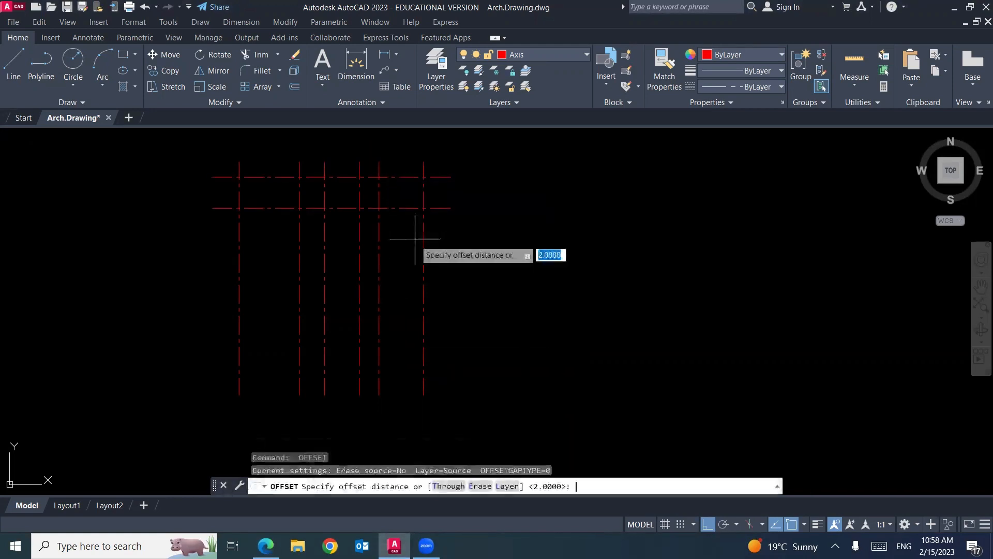
{"action": "type", "text": "1.63"}
{"action": "key", "text": "Return"}
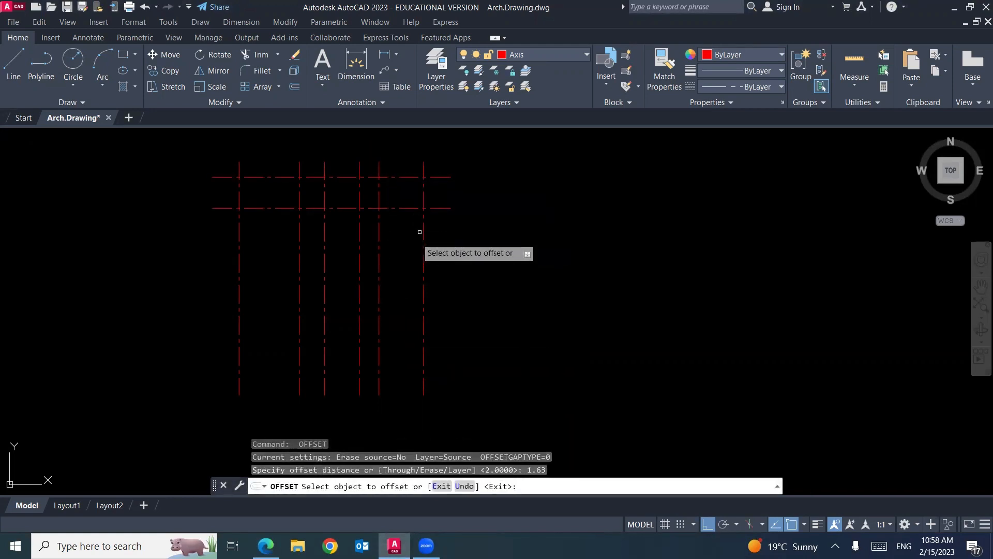
{"action": "left_click", "coordinate": [412, 208]}
{"action": "left_click", "coordinate": [411, 239]}
{"action": "left_click", "coordinate": [412, 233]}
{"action": "left_click", "coordinate": [410, 244]}
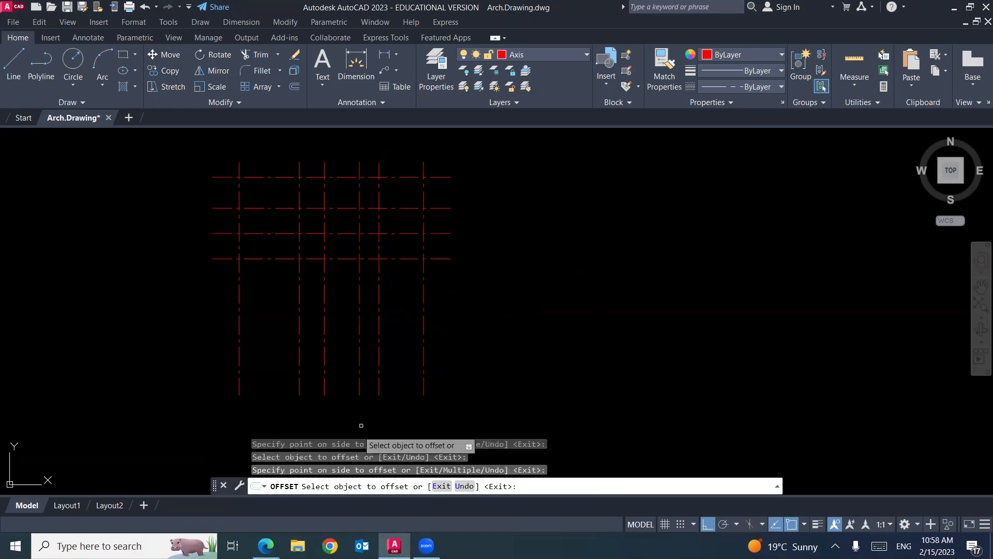
Step: Mark the 2.33 spacing in the Edge PDF, and in AutoCAD offset the axis D line 2.33 units downward to create axis E
{"action": "left_click", "coordinate": [266, 545]}
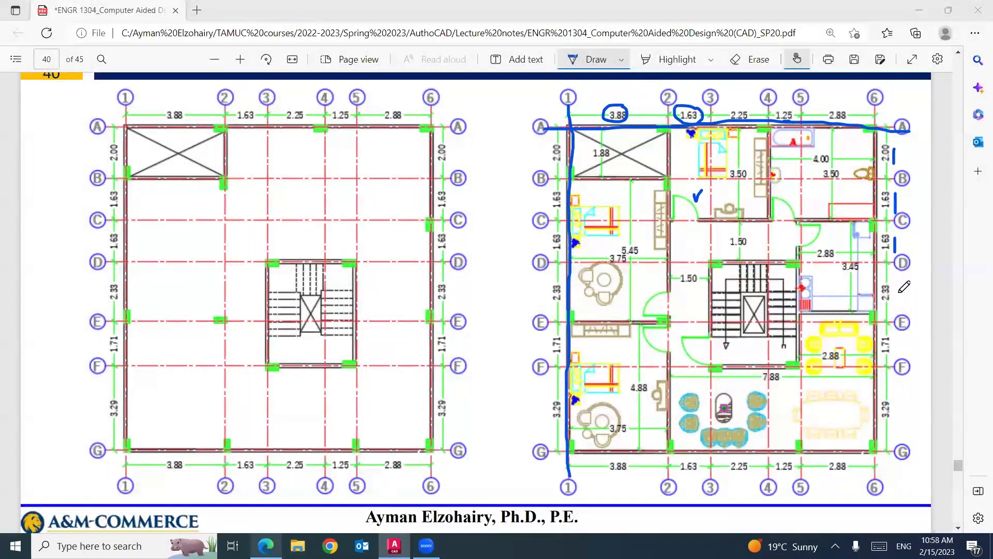
{"action": "left_click_drag", "start_coordinate": [897, 294], "coordinate": [898, 299]}
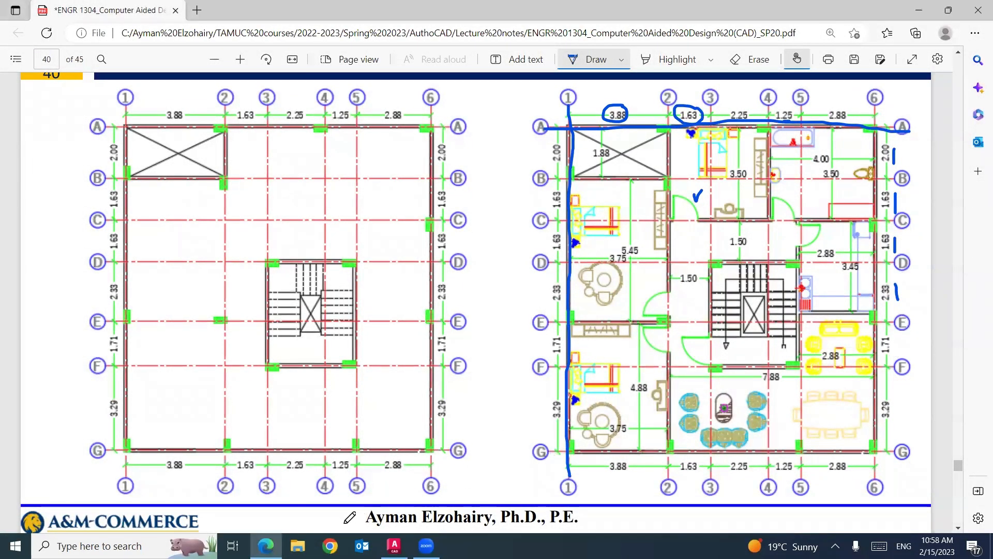
{"action": "left_click", "coordinate": [394, 545]}
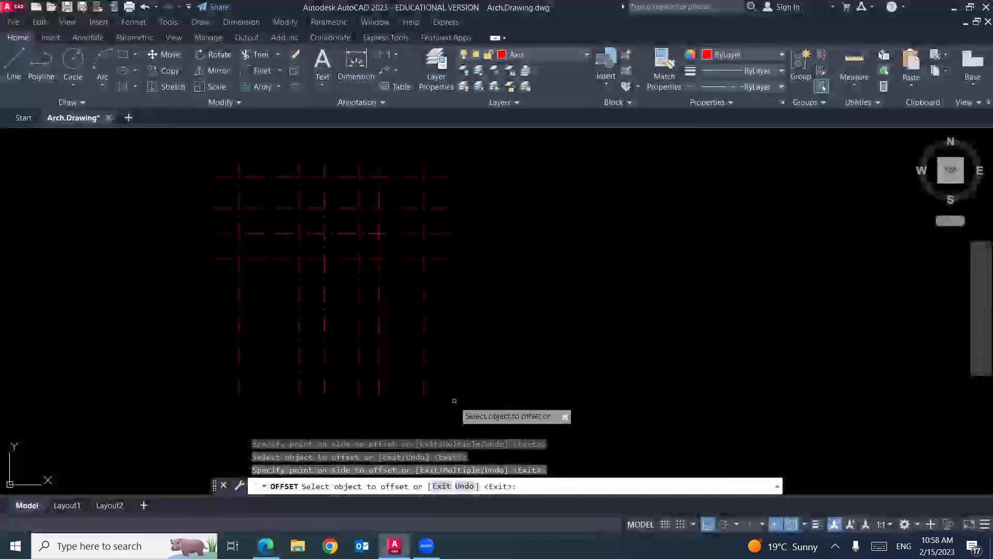
{"action": "key", "text": "Escape"}
{"action": "key", "text": "Escape"}
{"action": "type", "text": "o"}
{"action": "key", "text": "Return"}
{"action": "type", "text": "2."}
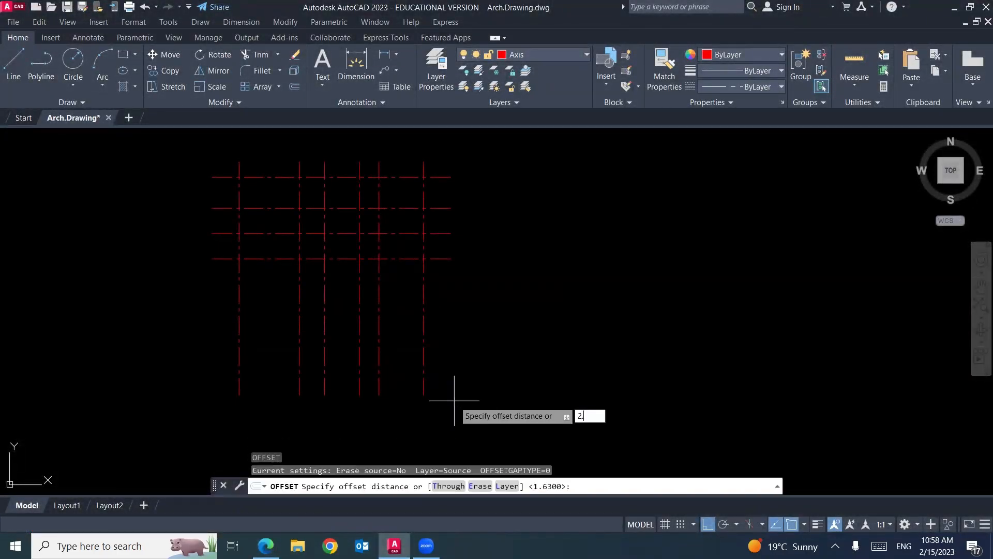
{"action": "type", "text": "33"}
{"action": "key", "text": "Return"}
{"action": "left_click", "coordinate": [401, 258]}
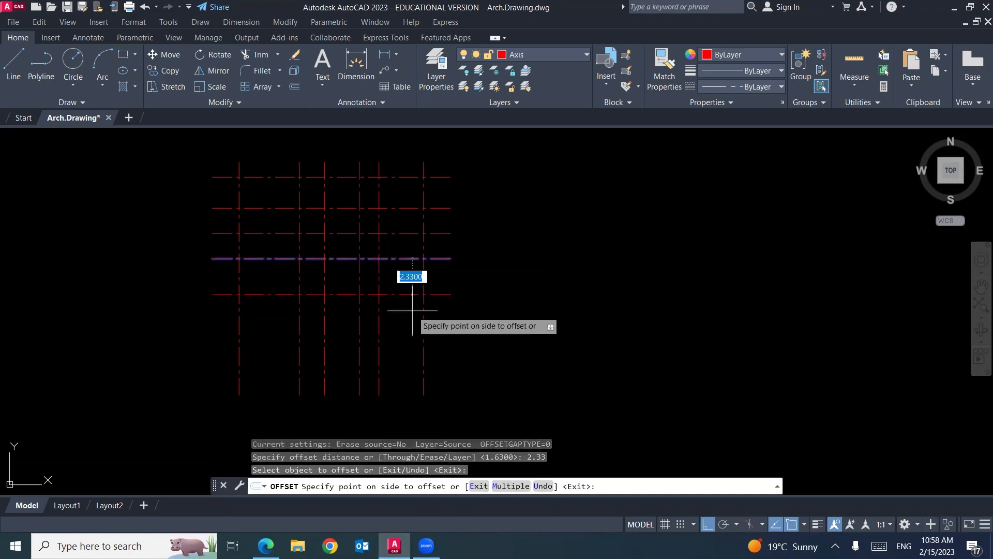
{"action": "left_click", "coordinate": [406, 311]}
{"action": "key", "text": "Escape"}
Step: Mark the 1.71 spacing in the Edge PDF, and in AutoCAD offset the axis E line 1.71 units downward to create axis F
{"action": "left_click", "coordinate": [266, 545]}
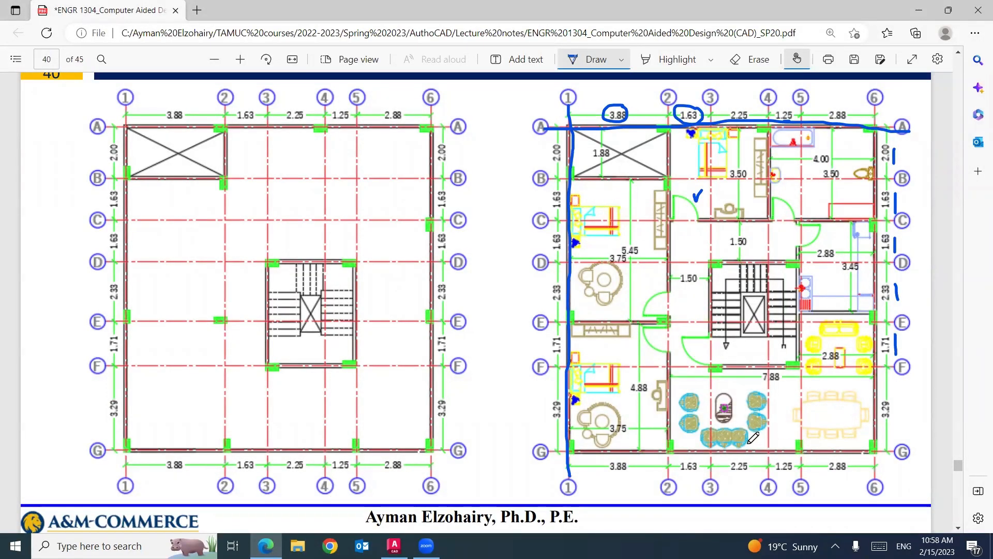
{"action": "left_click", "coordinate": [394, 546]}
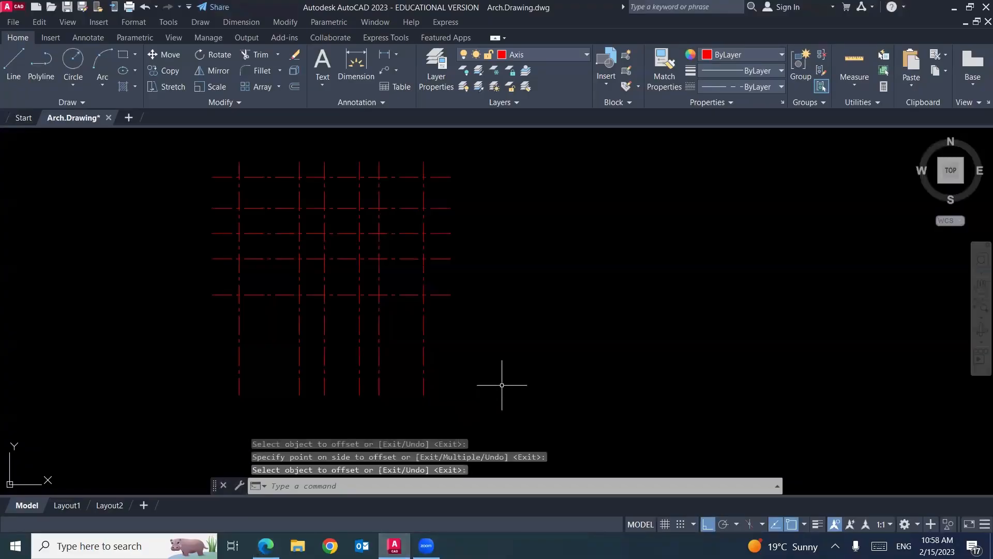
{"action": "type", "text": "o"}
{"action": "key", "text": "Return"}
{"action": "type", "text": "1.7"}
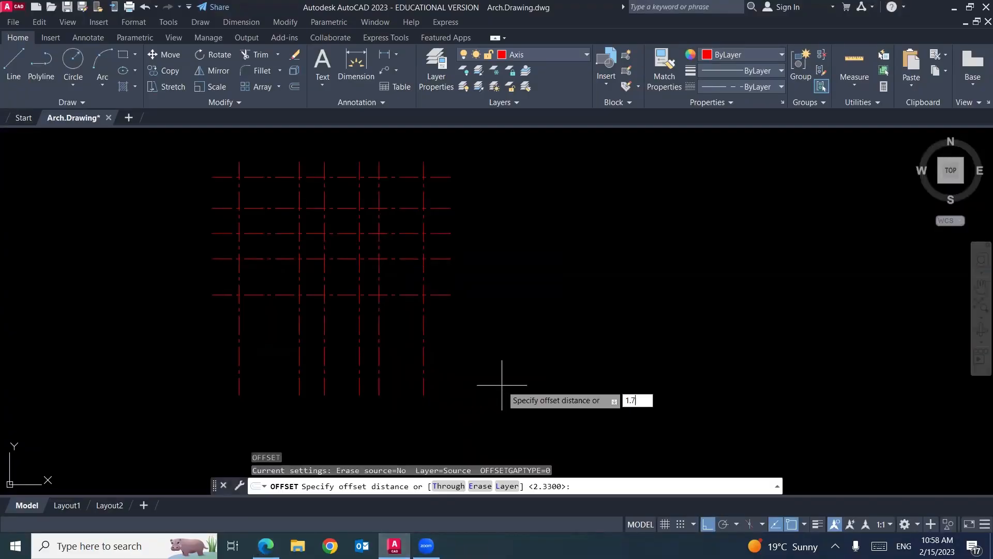
{"action": "type", "text": "1"}
{"action": "key", "text": "Return"}
{"action": "left_click", "coordinate": [439, 294]}
{"action": "left_click", "coordinate": [443, 335]}
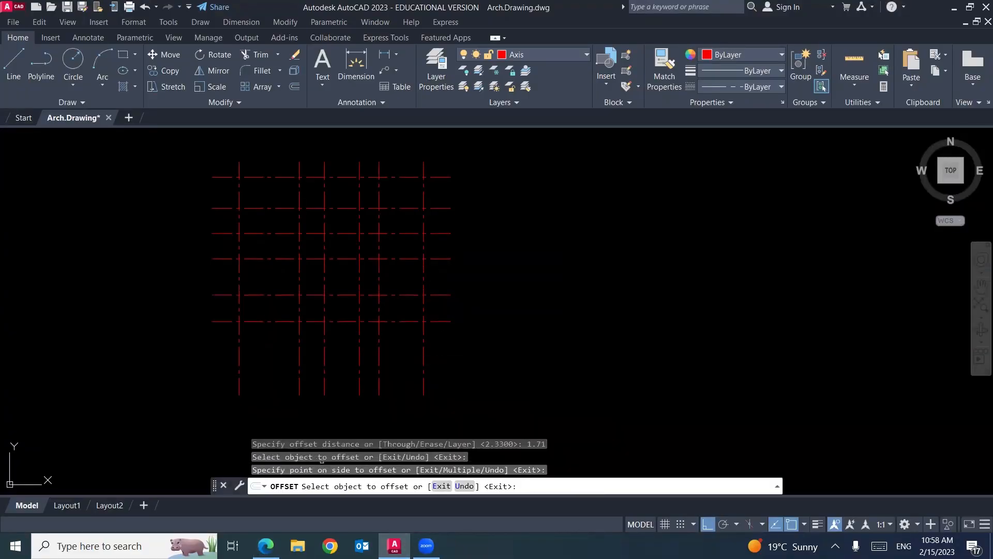
Step: Mark the 3.29 spacing in the Edge PDF, and in AutoCAD offset the axis F line 3.29 units downward to create axis G
{"action": "left_click", "coordinate": [265, 545]}
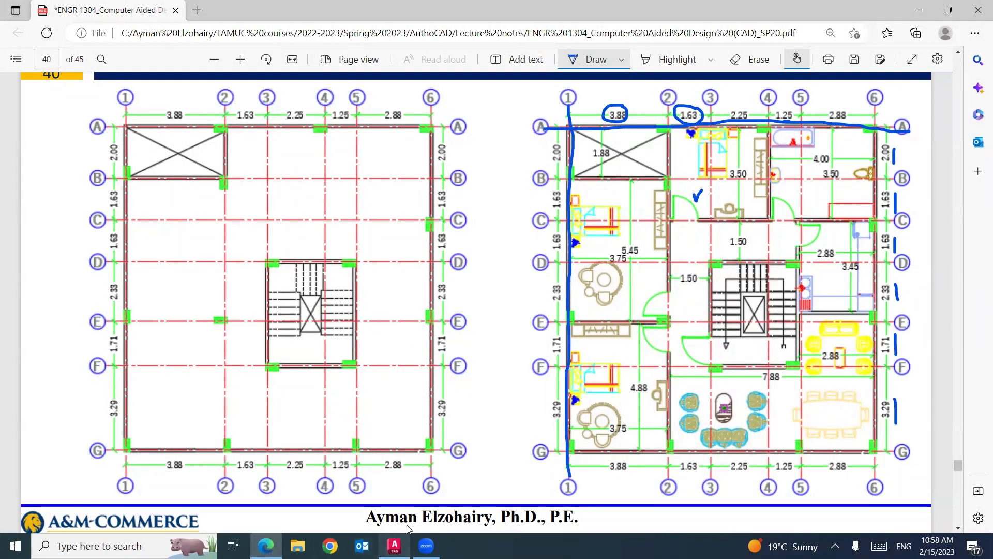
{"action": "left_click", "coordinate": [397, 543]}
{"action": "key", "text": "Escape"}
{"action": "type", "text": "o"}
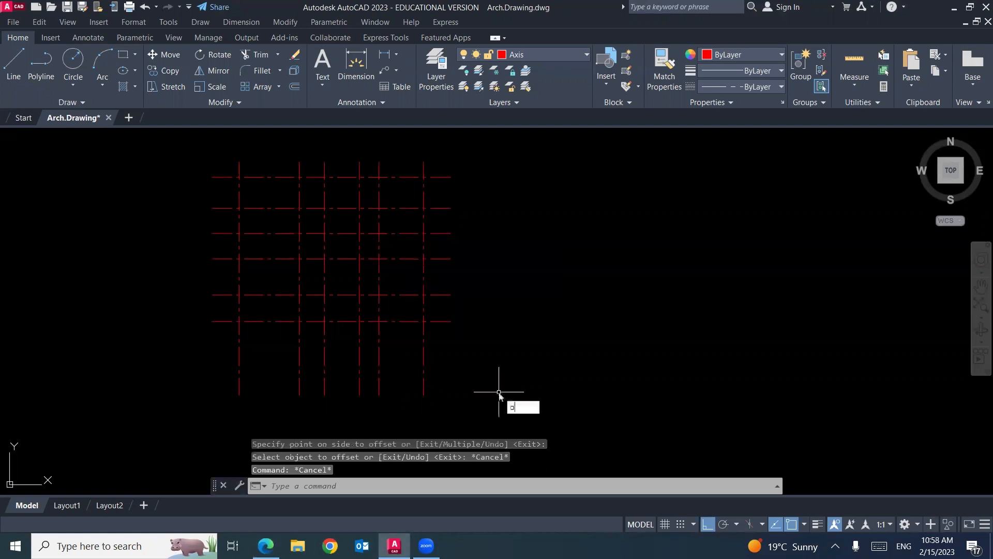
{"action": "key", "text": "Return"}
{"action": "type", "text": "3.29"}
{"action": "key", "text": "Return"}
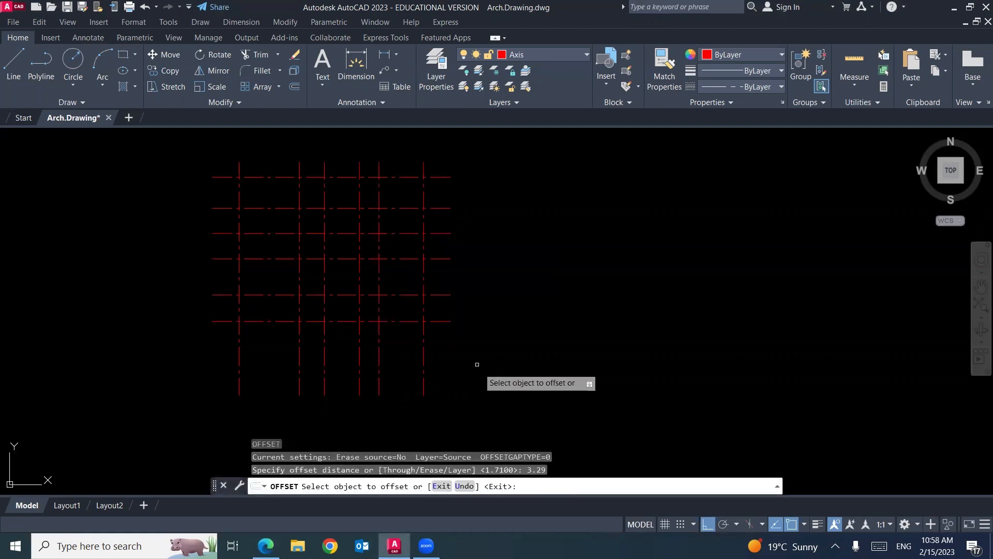
{"action": "left_click", "coordinate": [444, 321]}
{"action": "left_click", "coordinate": [458, 371]}
{"action": "key", "text": "Return"}
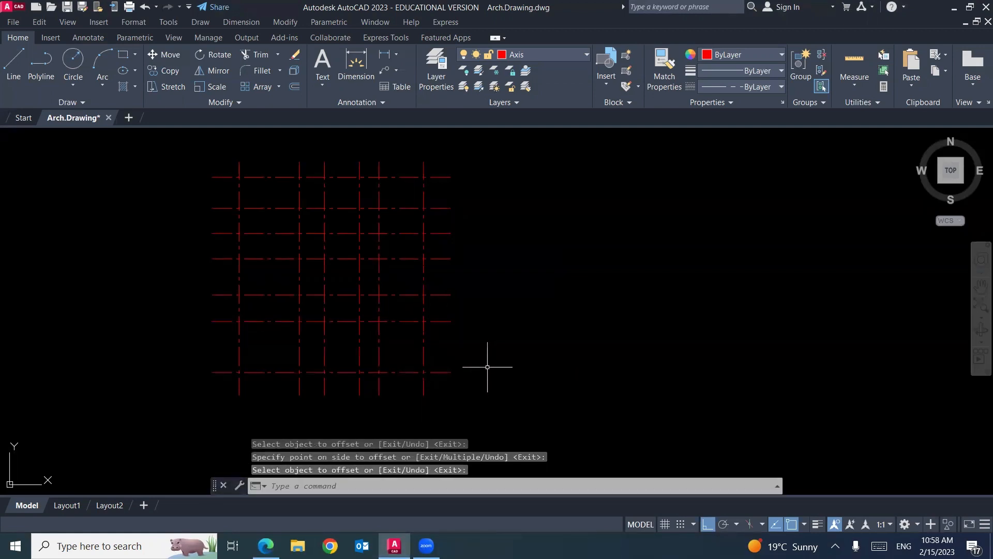
Step: Make Circle the current layer for the axis bubbles
{"action": "middle_click_drag", "start_coordinate": [485, 356], "coordinate": [269, 136]}
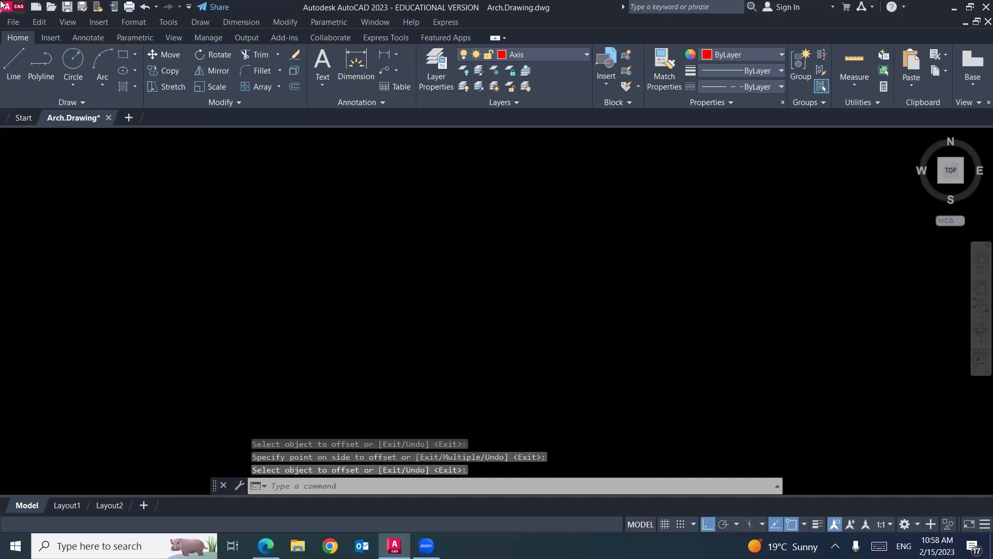
{"action": "scroll", "coordinate": [246, 239], "scroll_direction": "down", "scroll_amount": 5}
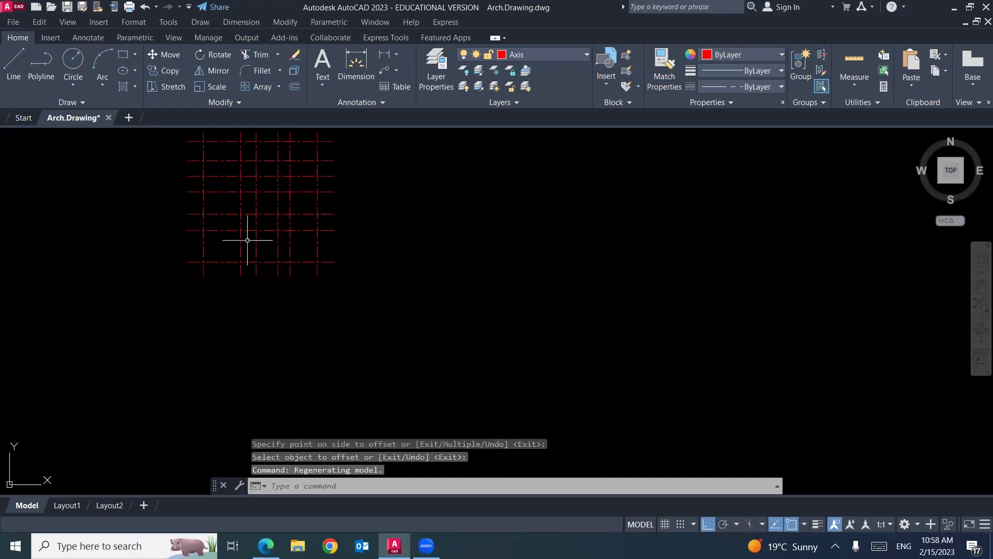
{"action": "middle_click_drag", "start_coordinate": [247, 243], "coordinate": [388, 317]}
{"action": "scroll", "coordinate": [381, 293], "scroll_direction": "up", "scroll_amount": 5}
{"action": "middle_click_drag", "start_coordinate": [404, 270], "coordinate": [389, 298]}
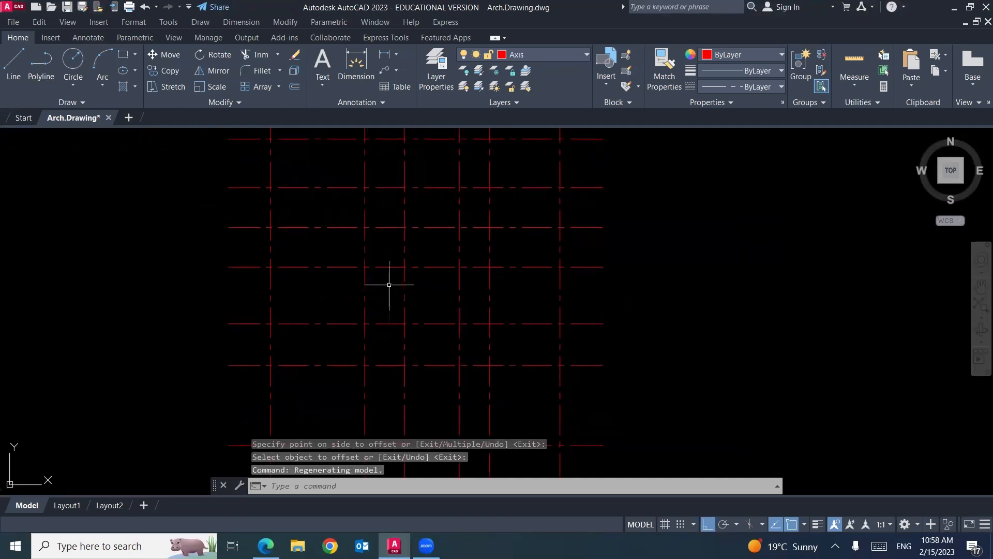
{"action": "scroll", "coordinate": [395, 266], "scroll_direction": "down", "scroll_amount": 2}
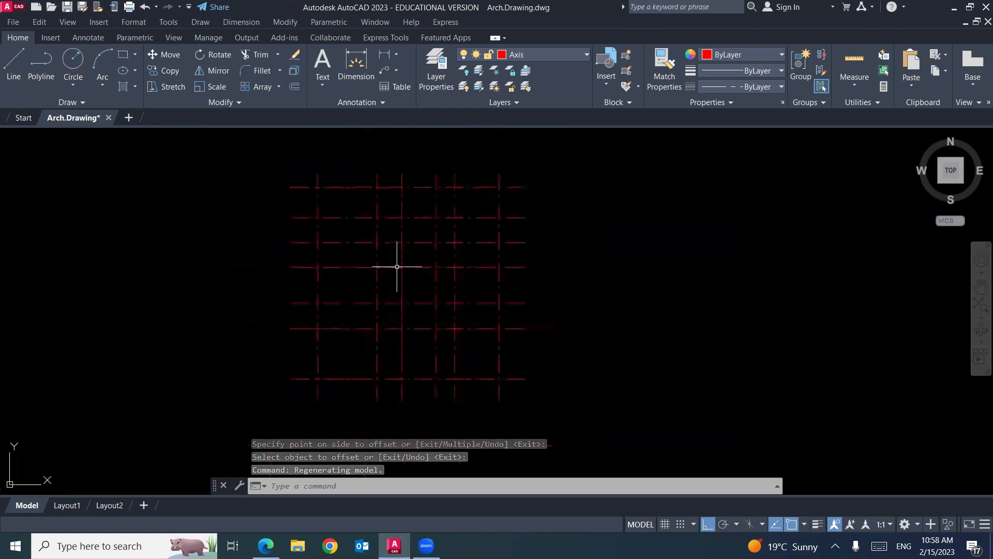
{"action": "left_click", "coordinate": [579, 56]}
{"action": "left_click", "coordinate": [533, 102]}
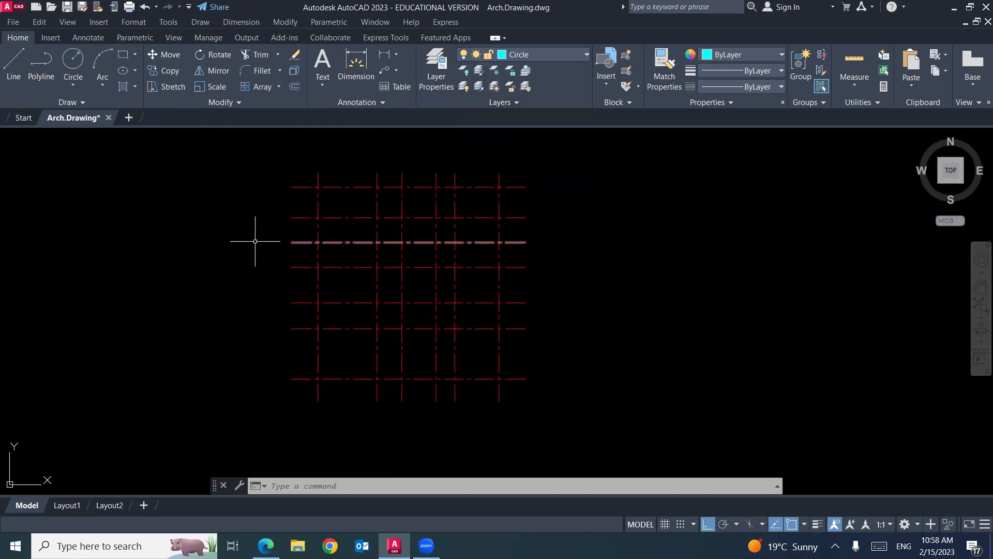
Step: Try a circle of radius 0.75 as an axis bubble to the left of the grid, and erase it
{"action": "type", "text": "c"}
{"action": "key", "text": "Return"}
{"action": "left_click", "coordinate": [239, 238]}
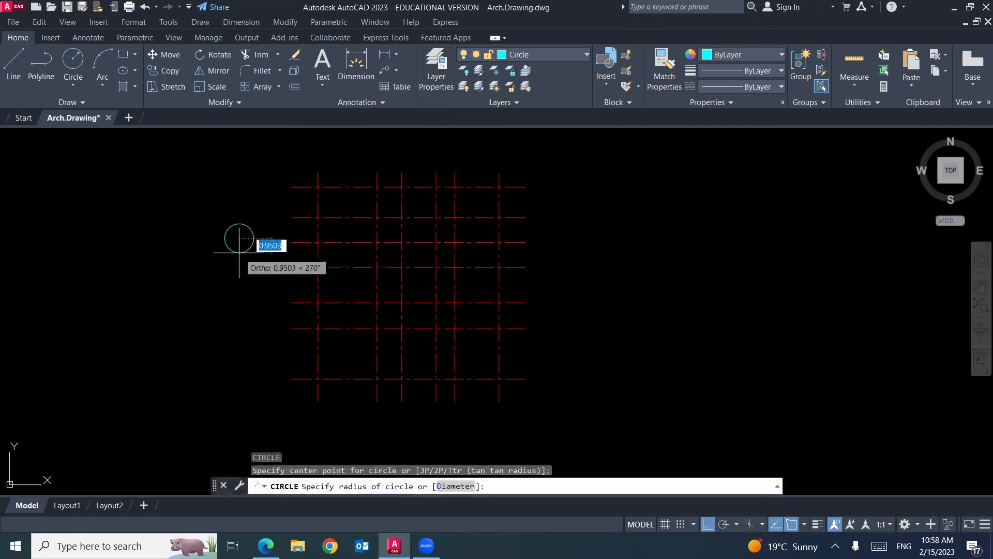
{"action": "type", "text": ".75"}
{"action": "key", "text": "Return"}
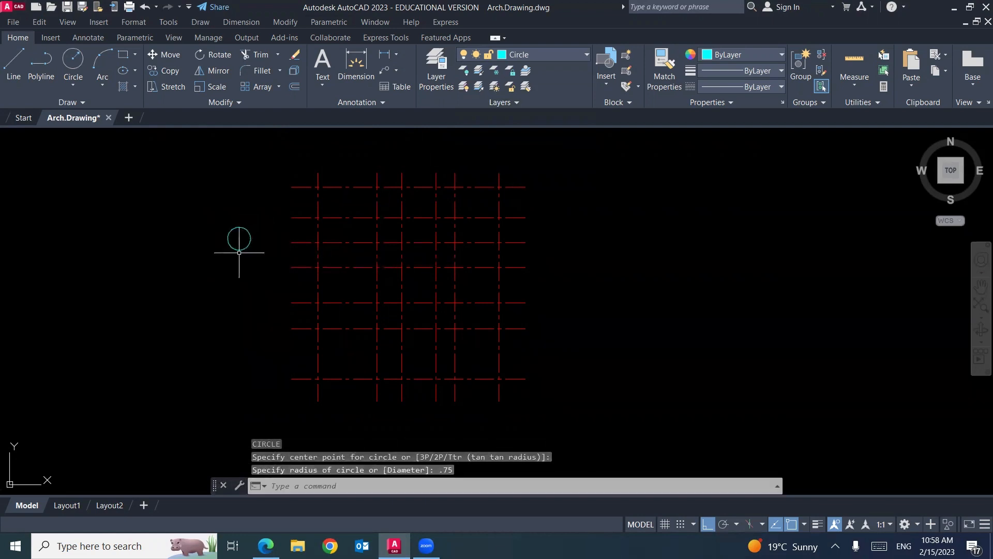
{"action": "scroll", "coordinate": [239, 253], "scroll_direction": "up", "scroll_amount": 4}
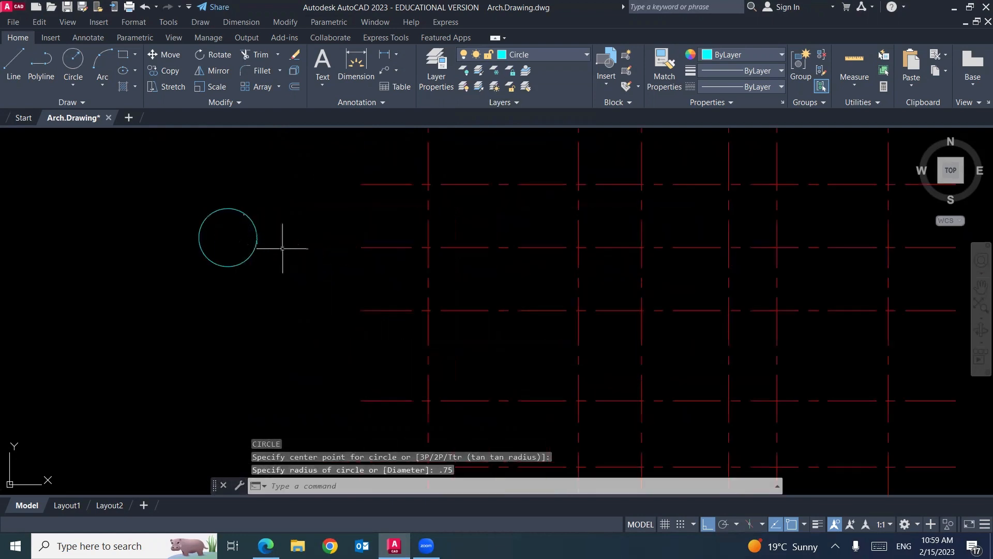
{"action": "left_click", "coordinate": [165, 286]}
{"action": "left_click", "coordinate": [91, 352]}
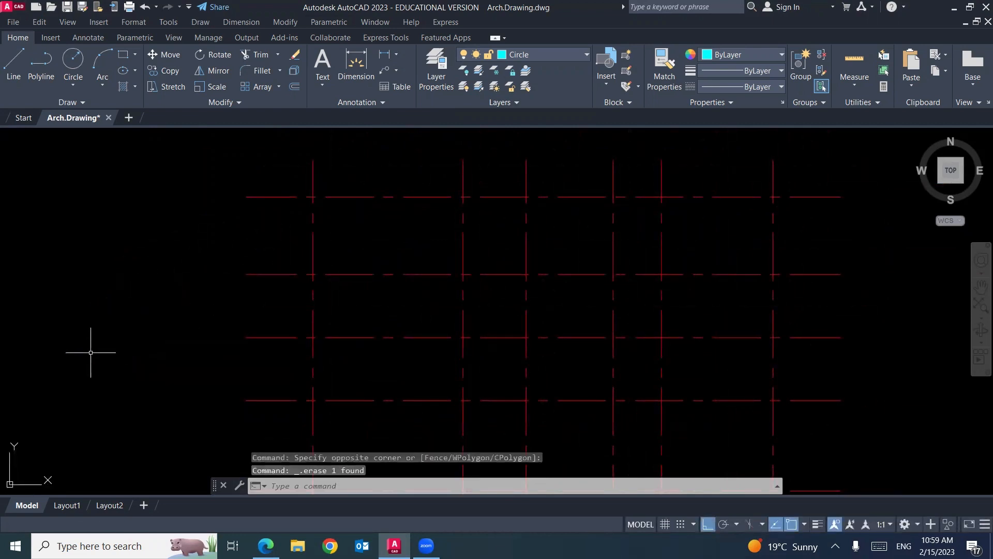
Step: Draw a circle of radius 0.5 to the left of the axis grid as the axis bubble
{"action": "type", "text": "c"}
{"action": "key", "text": "Return"}
{"action": "left_click", "coordinate": [143, 291]}
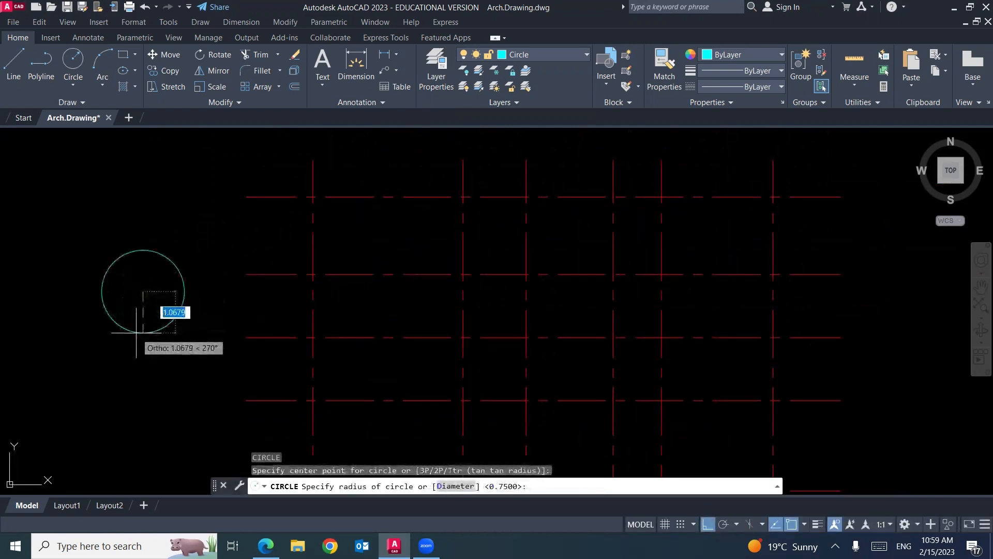
{"action": "type", "text": ".5"}
{"action": "key", "text": "Return"}
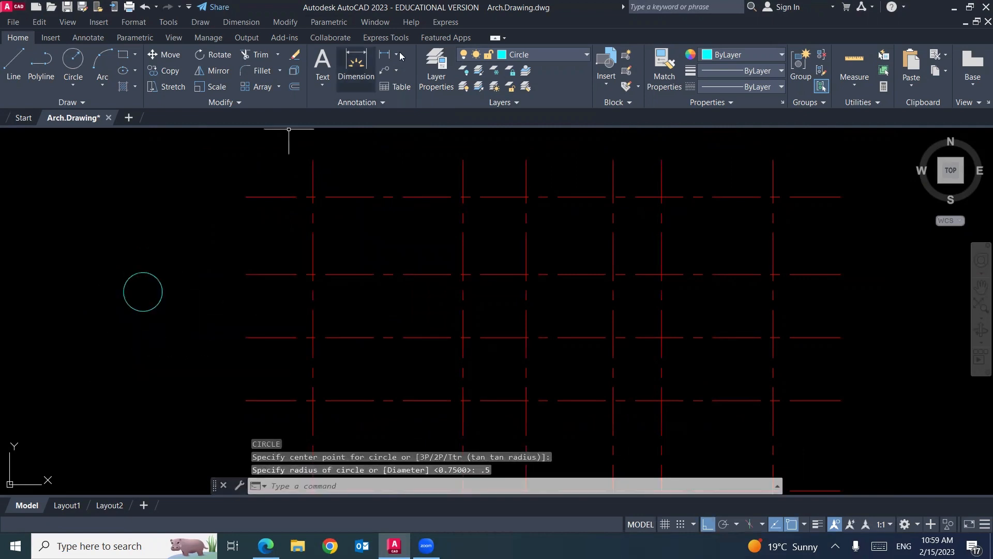
Step: Make Text the current layer and add the multiline text "A" with height 0.5 just above the bubble circle
{"action": "left_click", "coordinate": [574, 55]}
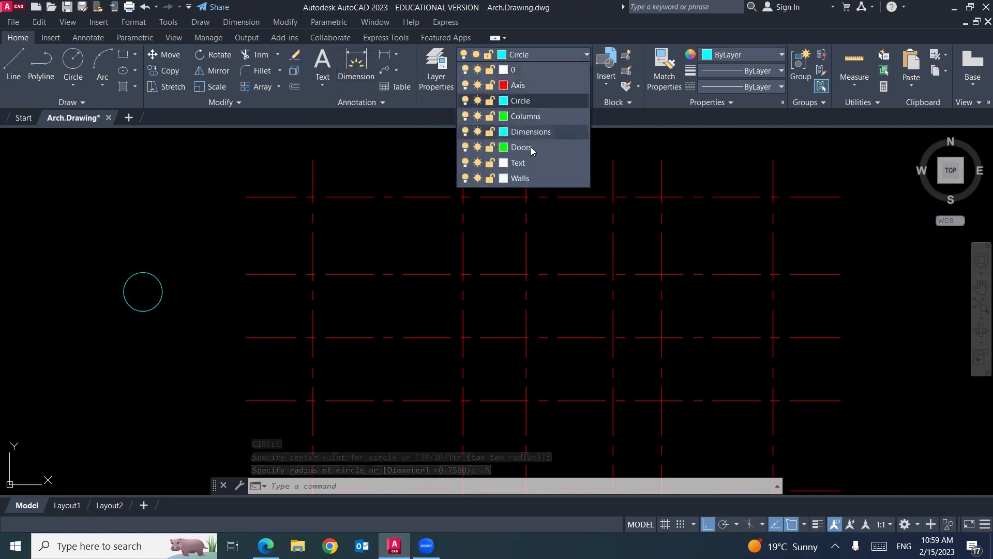
{"action": "left_click", "coordinate": [529, 161]}
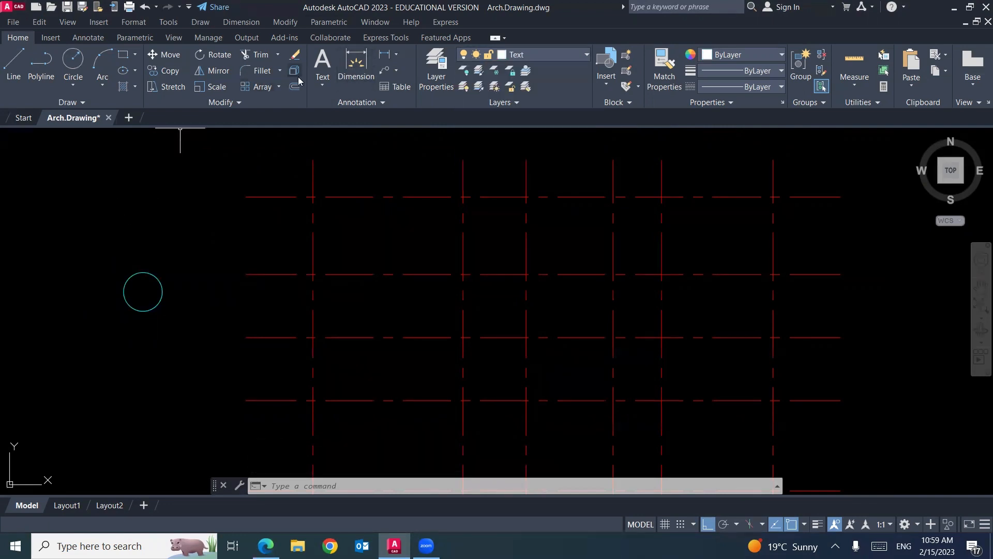
{"action": "left_click", "coordinate": [323, 61]}
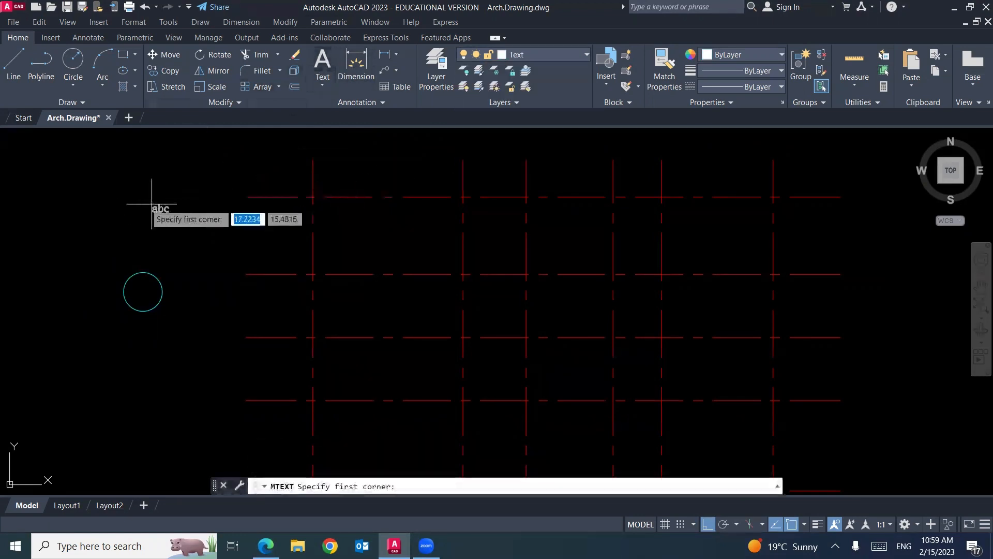
{"action": "left_click", "coordinate": [105, 204]}
{"action": "left_click", "coordinate": [169, 234]}
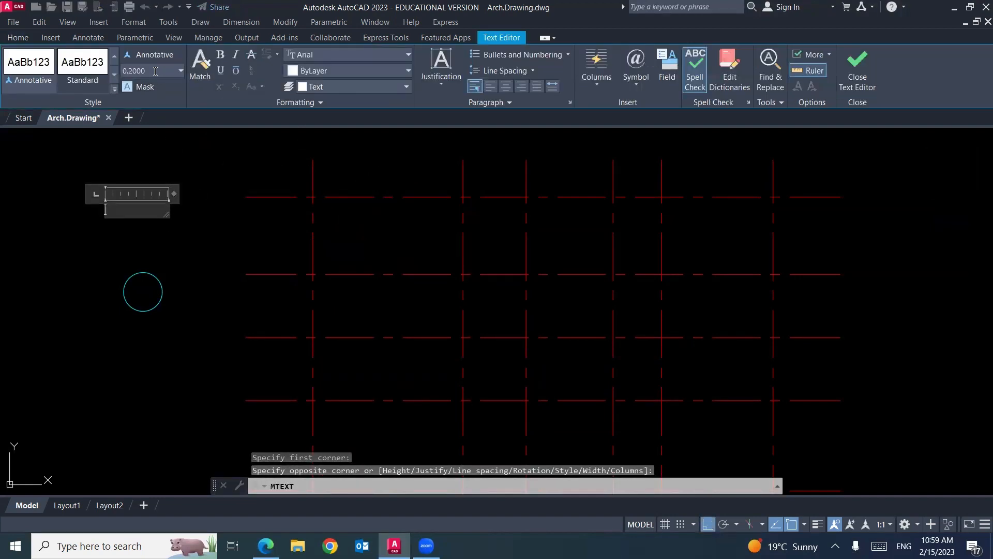
{"action": "type", "text": "0.5"}
{"action": "key", "text": "Return"}
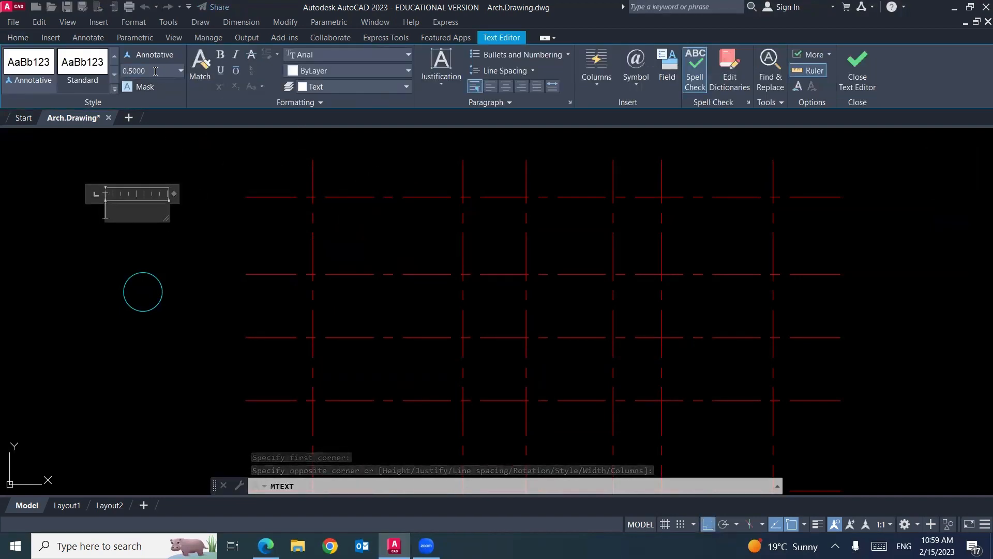
{"action": "type", "text": "A"}
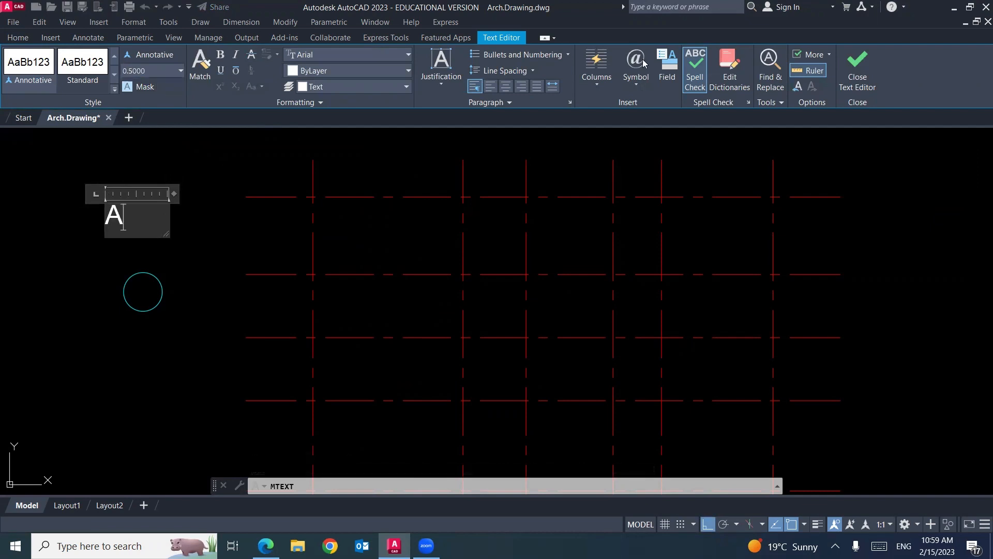
{"action": "left_click", "coordinate": [857, 66]}
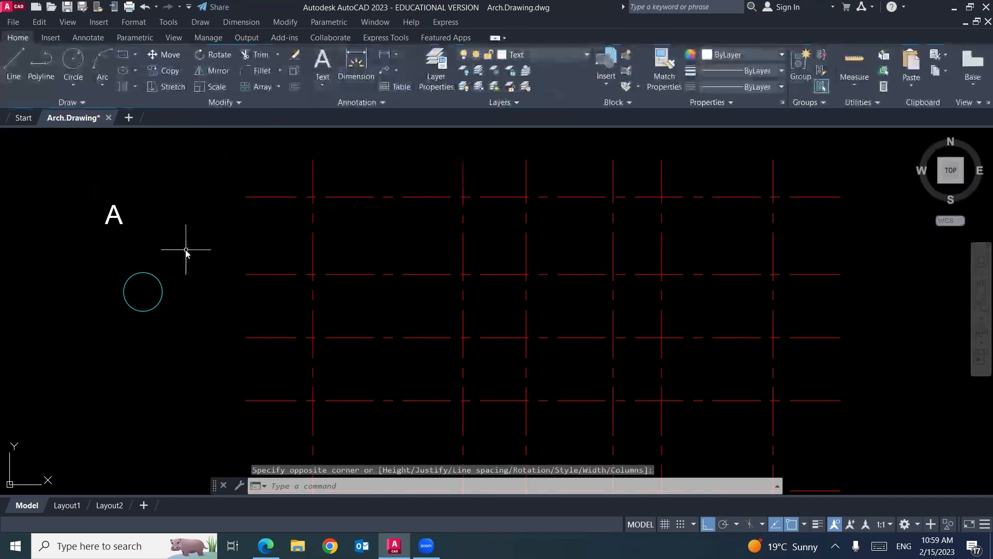
Step: Move the letter A into the middle of the bubble circle with Ortho turned off
{"action": "type", "text": "m"}
{"action": "key", "text": "Return"}
{"action": "left_click", "coordinate": [131, 201]}
{"action": "left_click", "coordinate": [87, 243]}
{"action": "key", "text": "Return"}
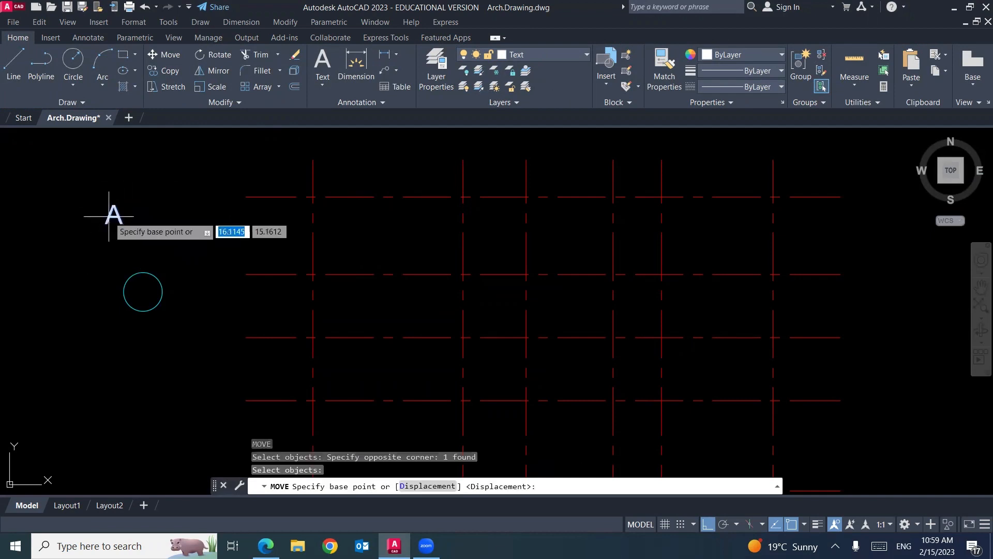
{"action": "left_click", "coordinate": [108, 216]}
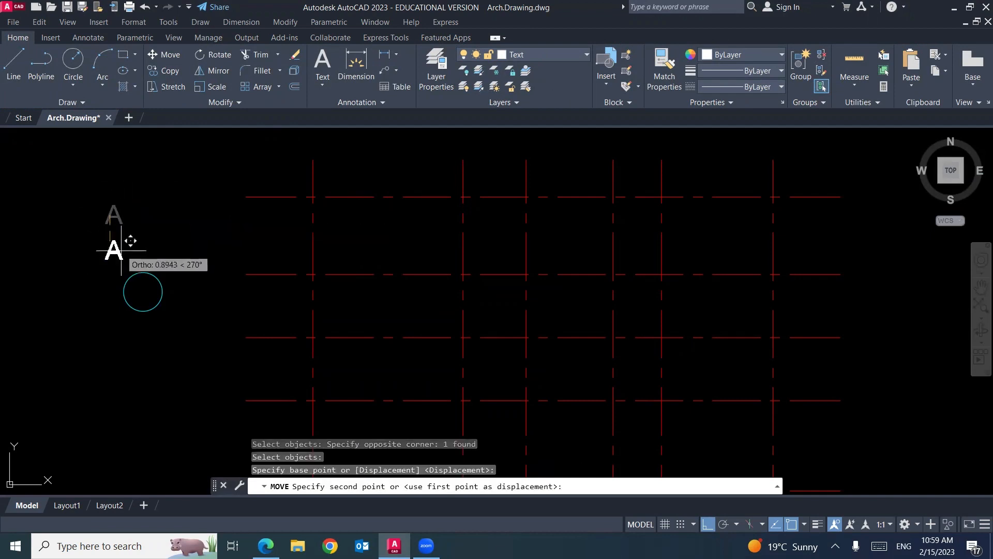
{"action": "left_click", "coordinate": [707, 525]}
{"action": "scroll", "coordinate": [134, 284], "scroll_direction": "up", "scroll_amount": 8}
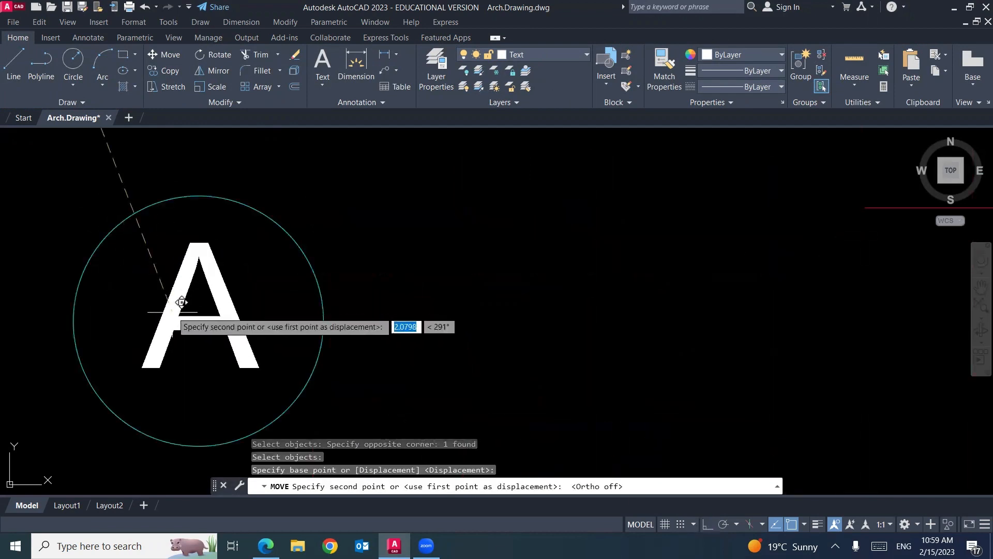
{"action": "left_click", "coordinate": [176, 308]}
{"action": "scroll", "coordinate": [158, 246], "scroll_direction": "down", "scroll_amount": 6}
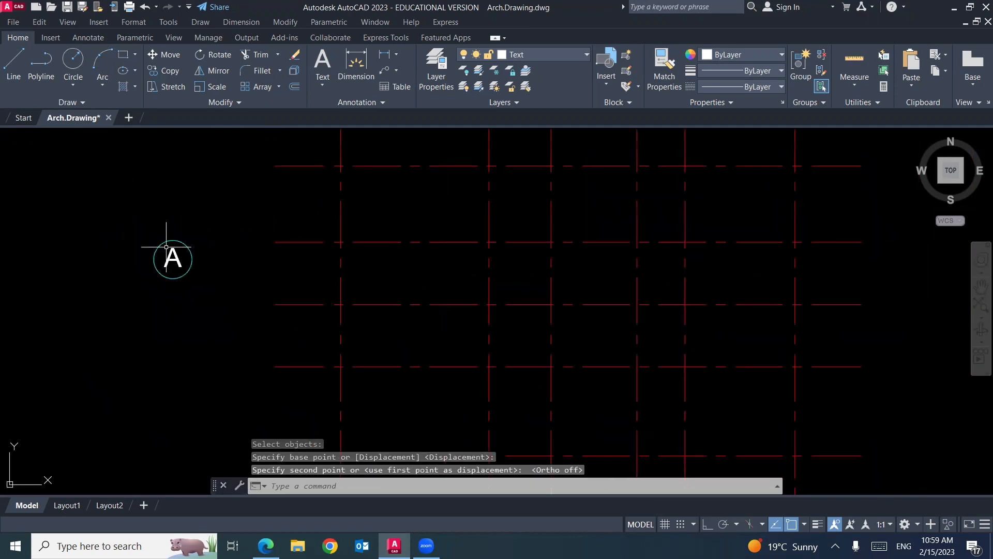
Step: Copy the A bubble with its letter from its bottom quadrant onto the top ends of all six vertical axes
{"action": "middle_click_drag", "start_coordinate": [216, 281], "coordinate": [159, 284]}
{"action": "scroll", "coordinate": [160, 270], "scroll_direction": "down", "scroll_amount": 4}
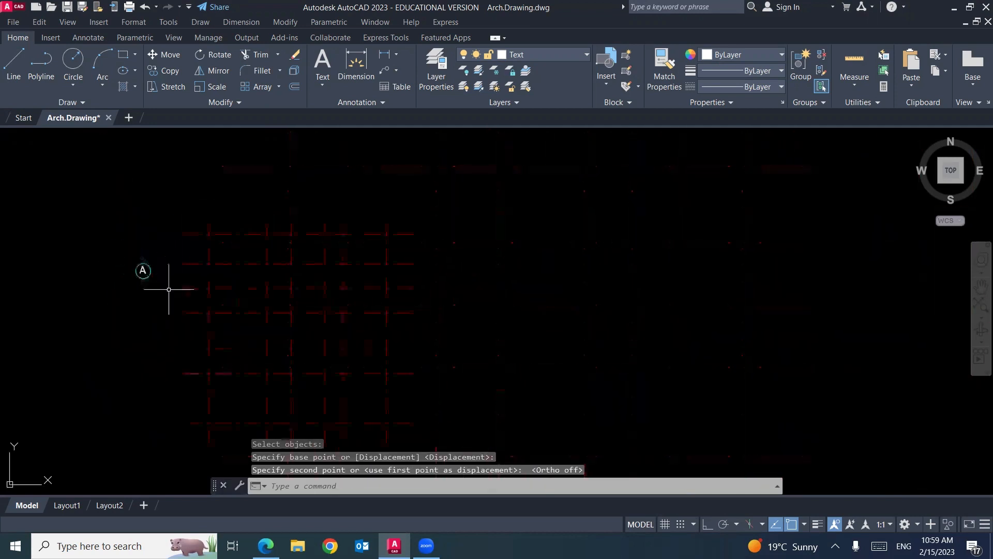
{"action": "scroll", "coordinate": [169, 289], "scroll_direction": "up", "scroll_amount": 3}
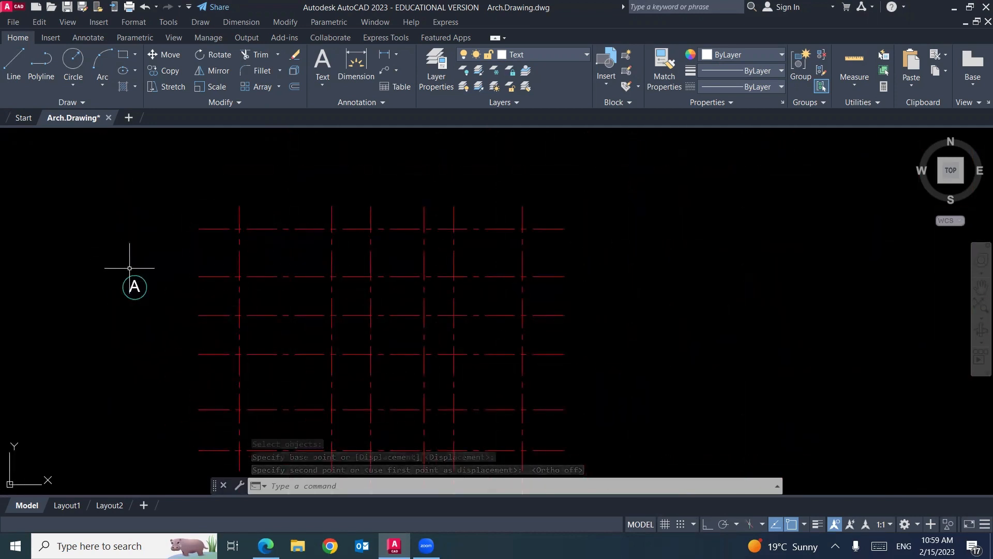
{"action": "type", "text": "CO"}
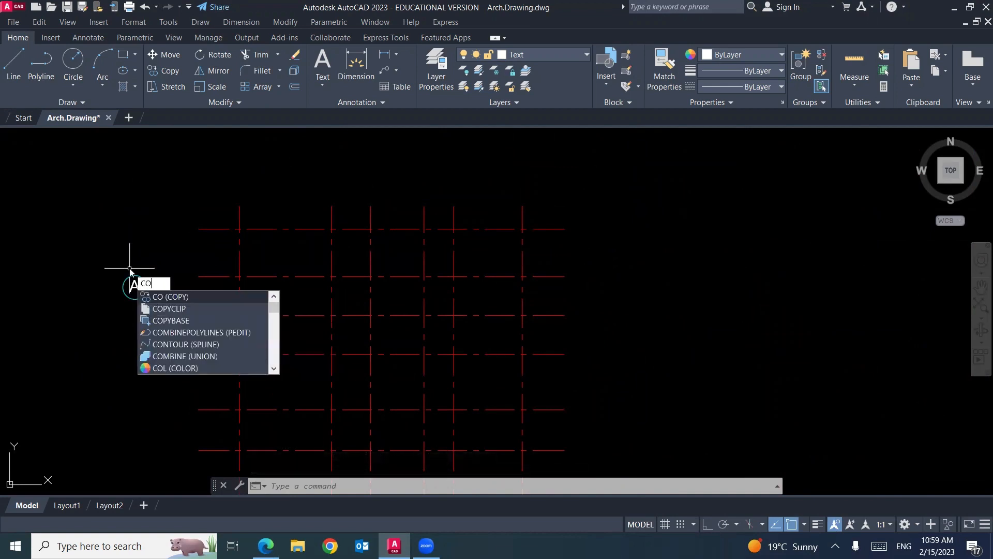
{"action": "key", "text": "Return"}
{"action": "left_click", "coordinate": [155, 266]}
{"action": "left_click", "coordinate": [122, 301]}
{"action": "key", "text": "Return"}
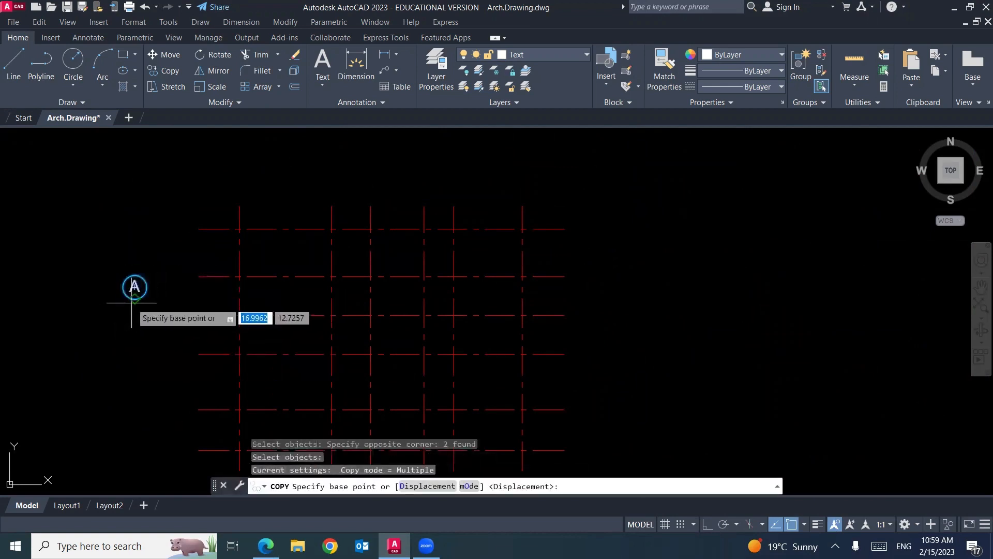
{"action": "left_click", "coordinate": [133, 300]}
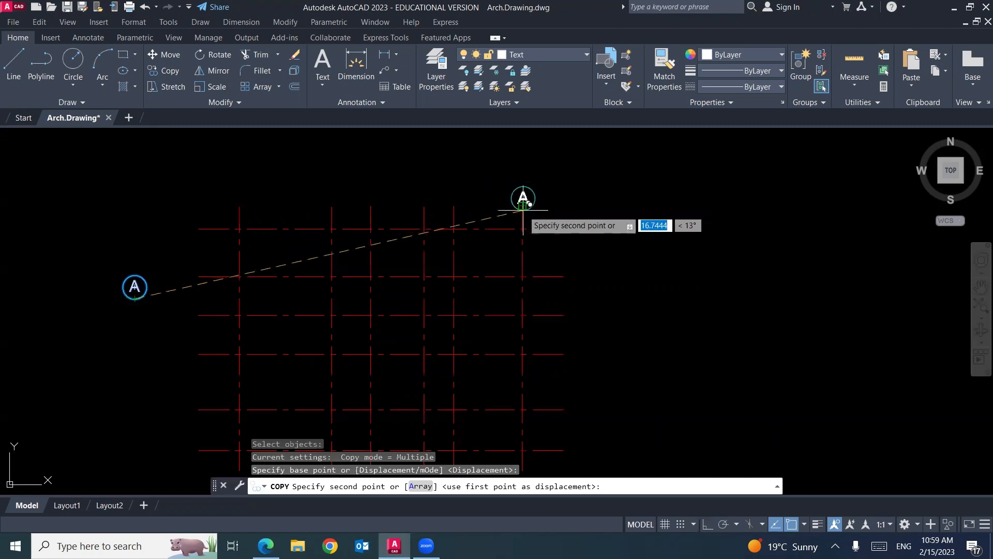
{"action": "left_click", "coordinate": [521, 207]}
{"action": "left_click", "coordinate": [452, 207]}
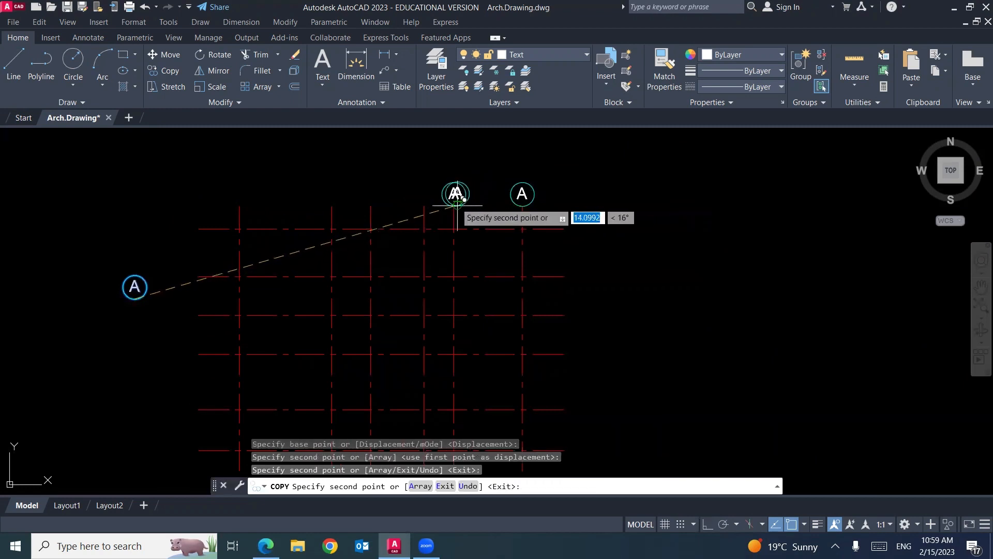
{"action": "left_click", "coordinate": [424, 207]}
{"action": "left_click", "coordinate": [370, 206]}
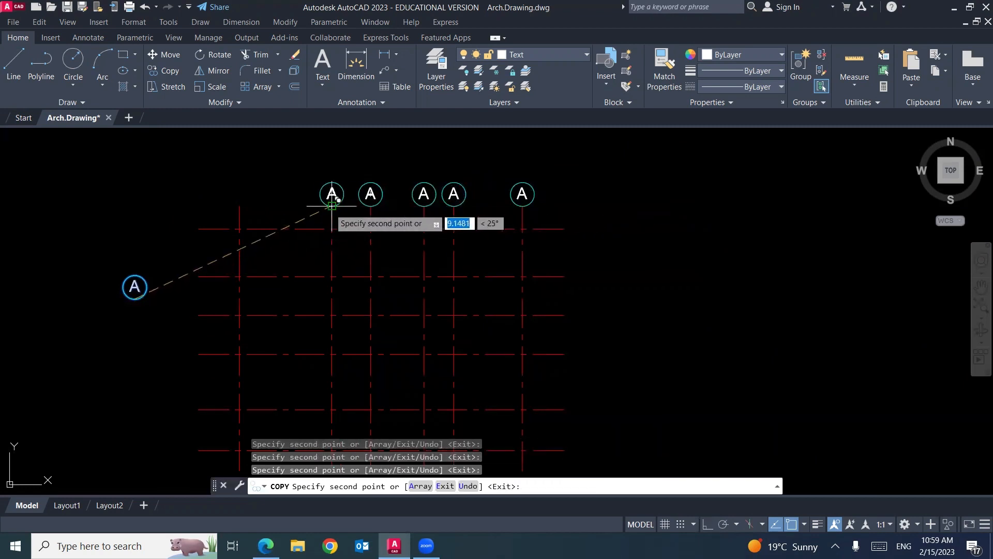
{"action": "left_click", "coordinate": [331, 206]}
{"action": "left_click", "coordinate": [239, 205]}
{"action": "key", "text": "Return"}
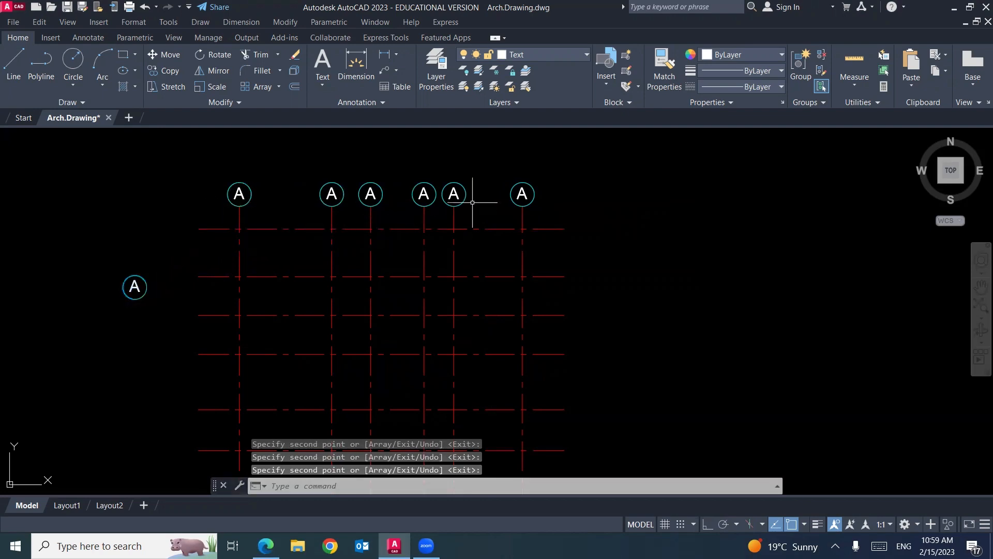
Step: Check the axis numbering in the reference PDF in Edge and, back in AutoCAD, relabel the first two top bubbles 1 and 2
{"action": "left_click", "coordinate": [265, 546]}
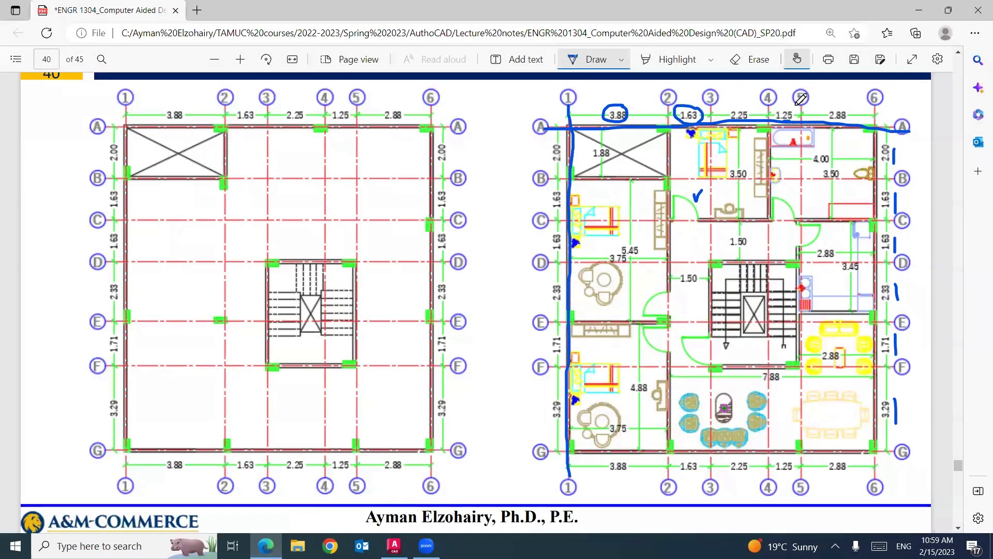
{"action": "left_click", "coordinate": [394, 545]}
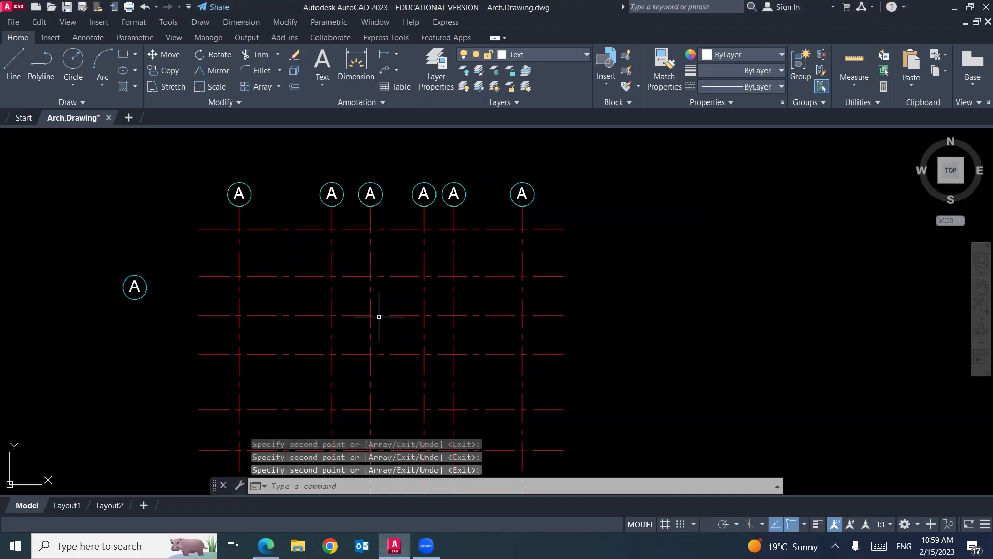
{"action": "left_click", "coordinate": [239, 195]}
{"action": "double_click", "coordinate": [238, 195]}
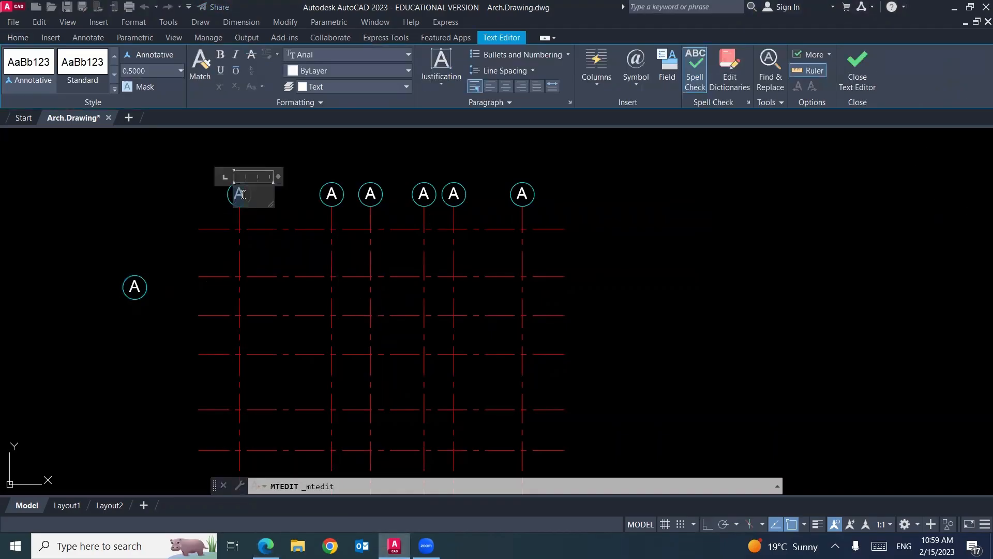
{"action": "type", "text": "1"}
{"action": "left_click", "coordinate": [295, 195]}
{"action": "left_click", "coordinate": [331, 194]}
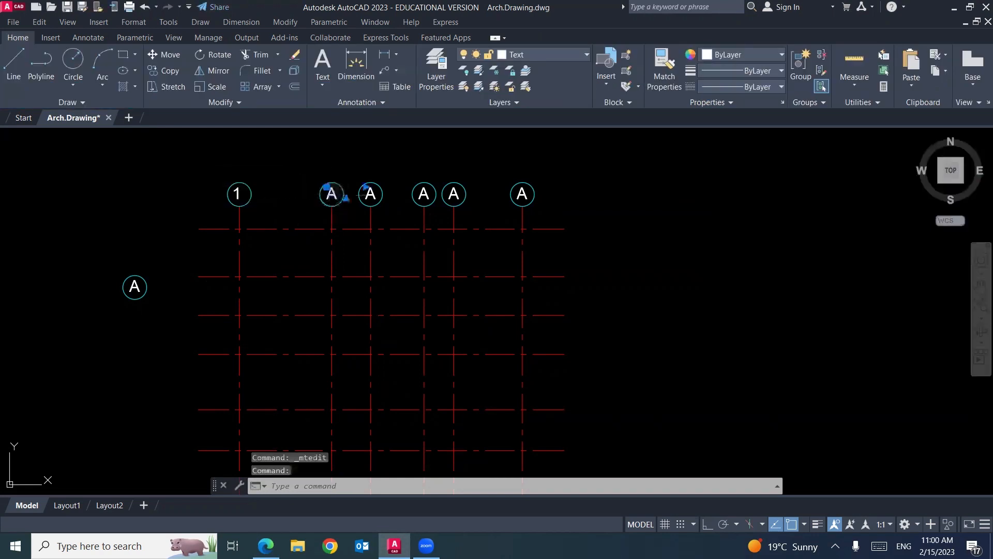
{"action": "double_click", "coordinate": [328, 195]}
{"action": "type", "text": "2"}
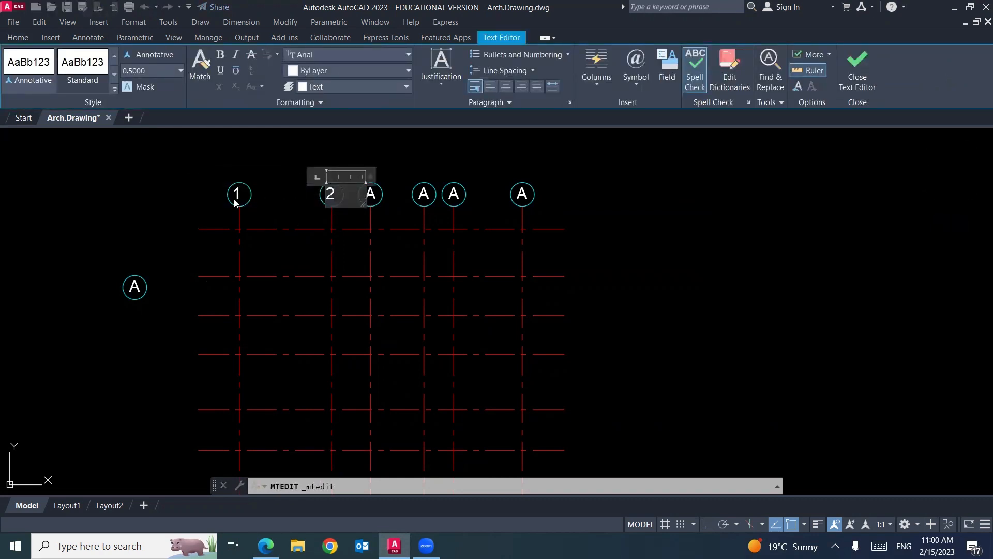
{"action": "left_click", "coordinate": [188, 196]}
Step: Change the letters in the third and fourth top bubbles to 3 and 4
{"action": "left_click", "coordinate": [368, 194]}
{"action": "double_click", "coordinate": [371, 195]}
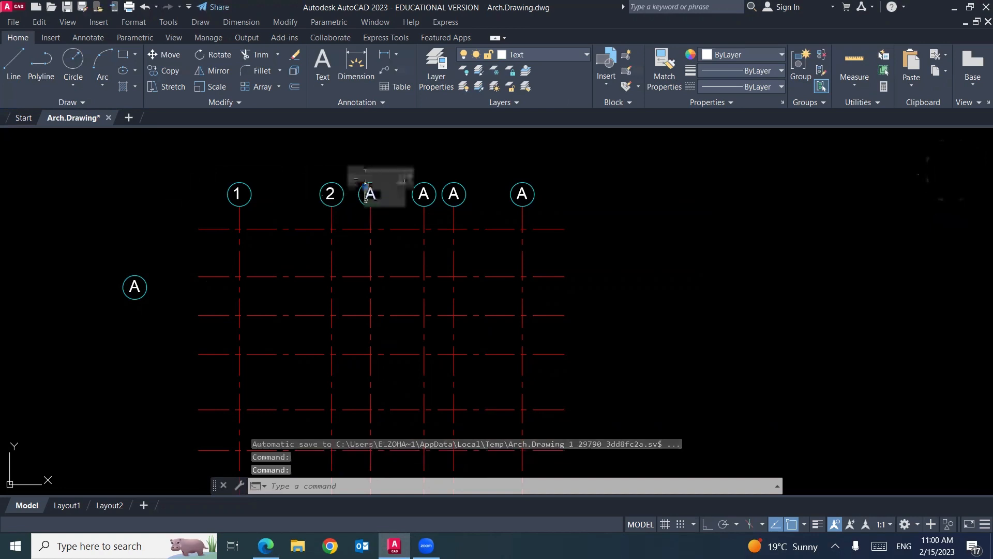
{"action": "type", "text": "3"}
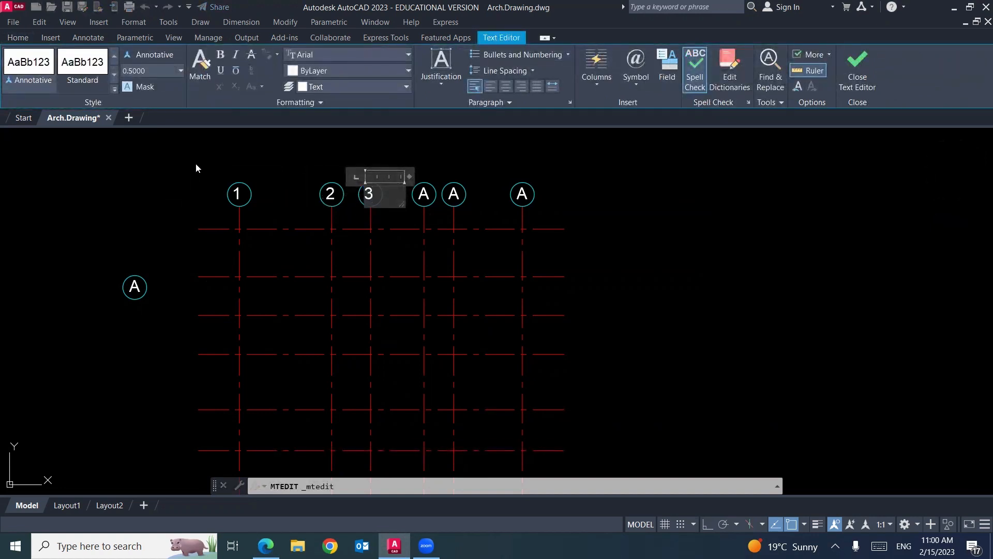
{"action": "left_click", "coordinate": [195, 166]}
{"action": "left_click", "coordinate": [421, 193]}
{"action": "double_click", "coordinate": [421, 194]}
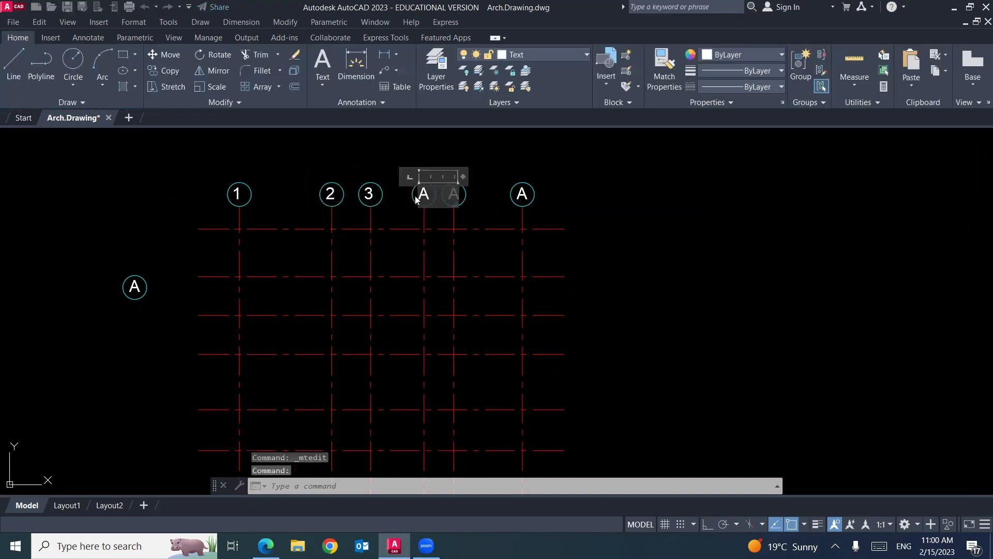
{"action": "type", "text": "4"}
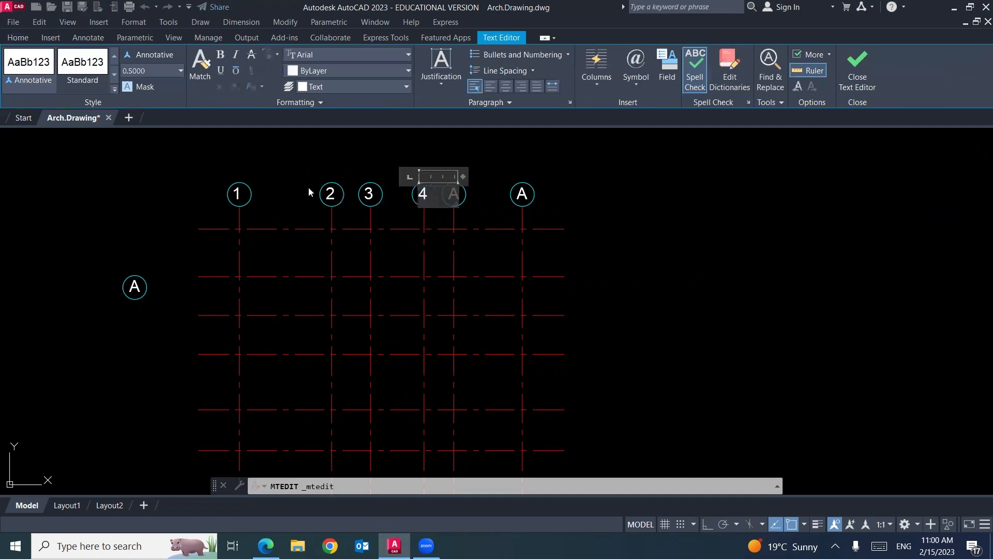
{"action": "left_click", "coordinate": [234, 180]}
Step: Change the letters in the last two top bubbles to 5 and 6
{"action": "left_click", "coordinate": [453, 194]}
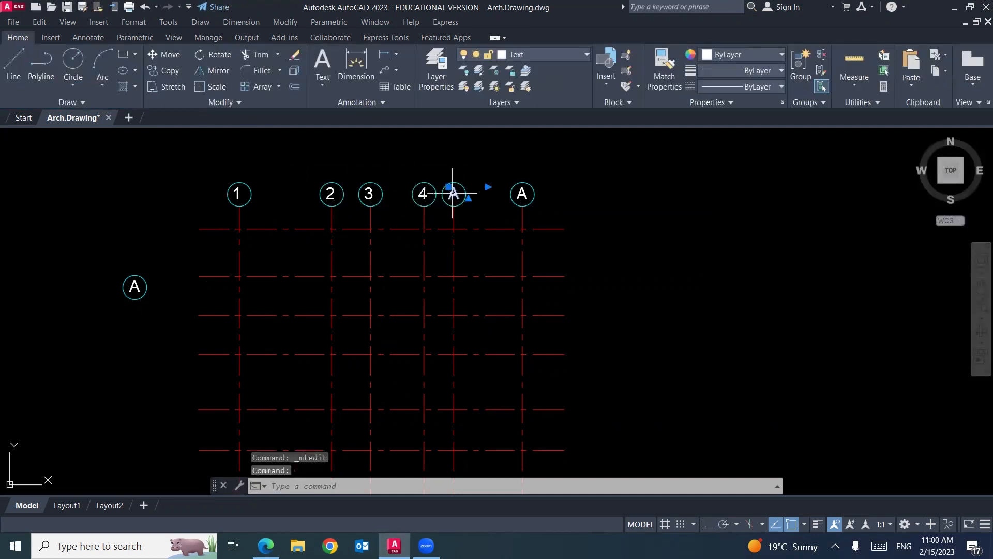
{"action": "double_click", "coordinate": [453, 194]}
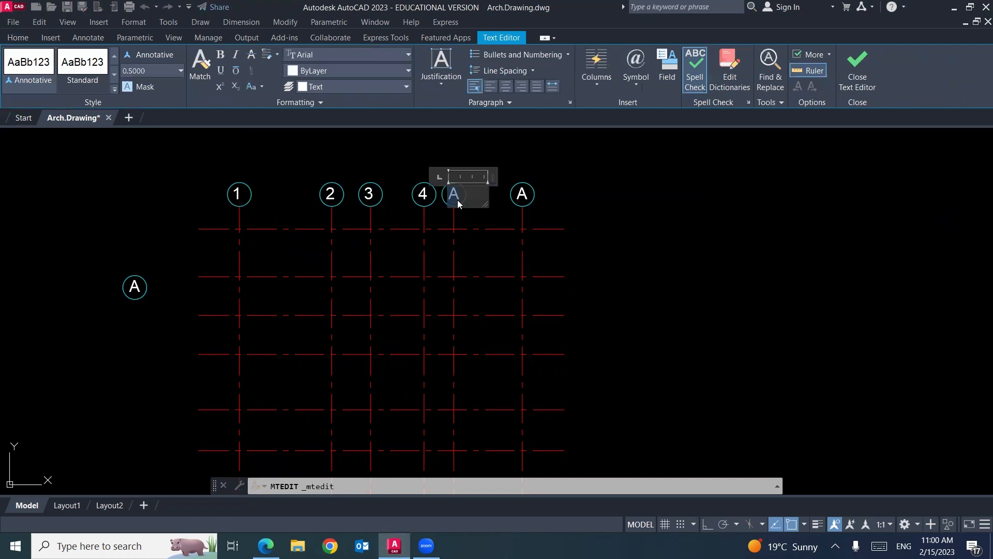
{"action": "type", "text": "5"}
{"action": "left_click", "coordinate": [532, 167]}
{"action": "left_click", "coordinate": [522, 190]}
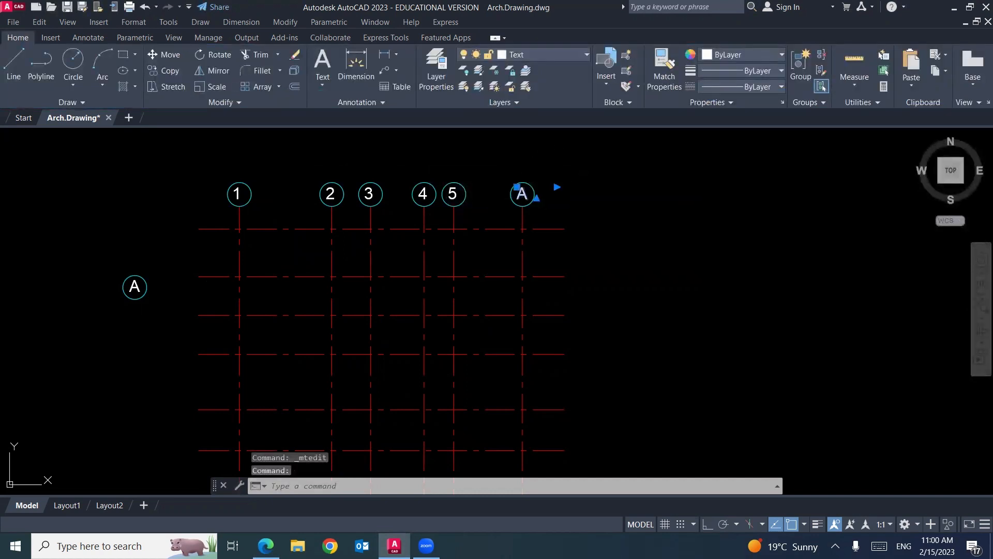
{"action": "double_click", "coordinate": [522, 192]}
{"action": "type", "text": "6"}
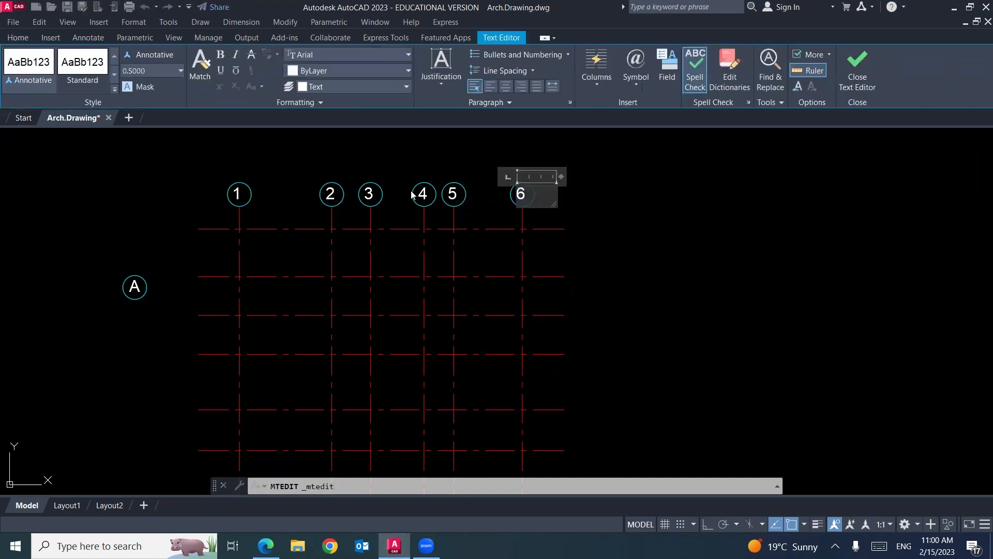
{"action": "left_click", "coordinate": [159, 216]}
Step: Copy the six numbered bubbles from the top quadrant of bubble 1 to the bottom ends of the vertical axes
{"action": "type", "text": "co"}
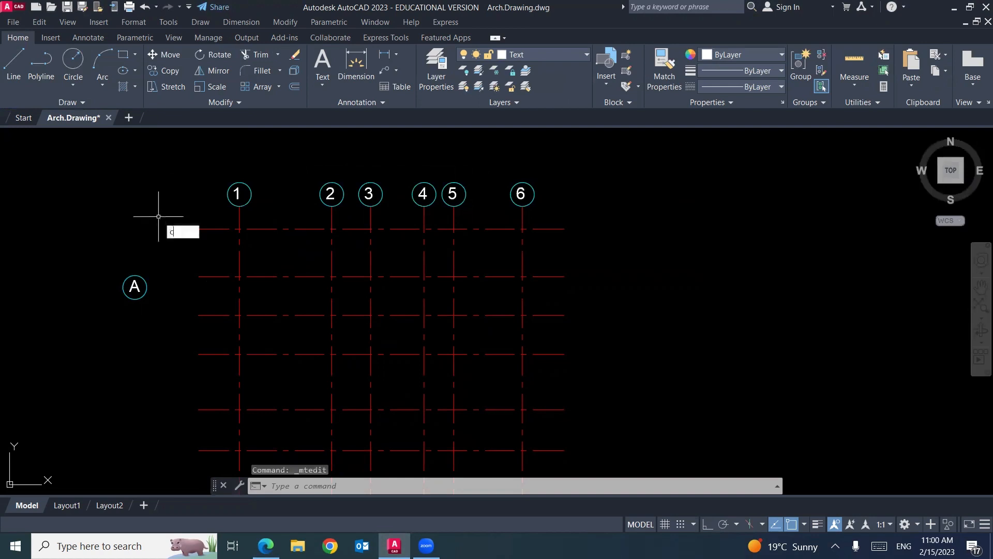
{"action": "key", "text": "Return"}
{"action": "left_click", "coordinate": [559, 158]}
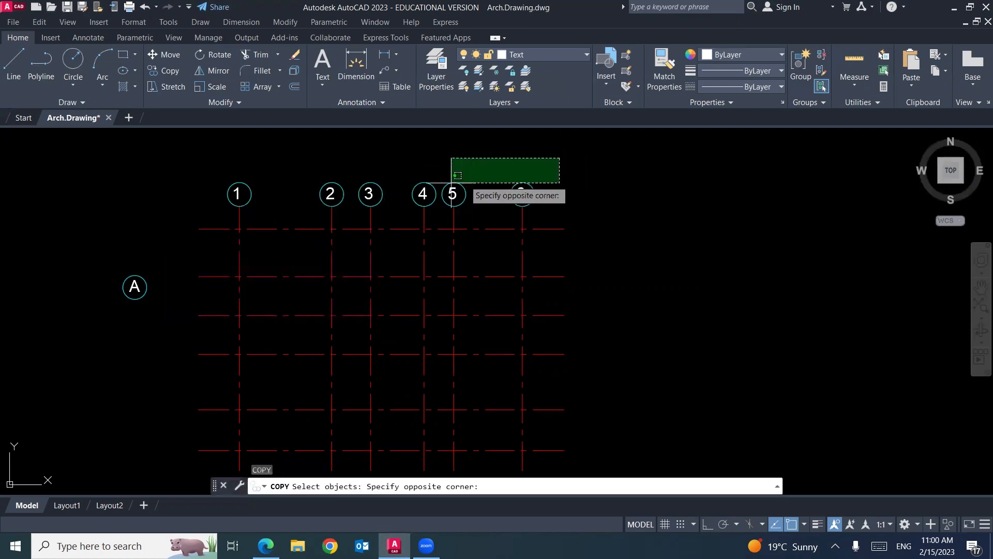
{"action": "left_click", "coordinate": [224, 199]}
{"action": "key", "text": "Return"}
{"action": "left_click", "coordinate": [239, 182]}
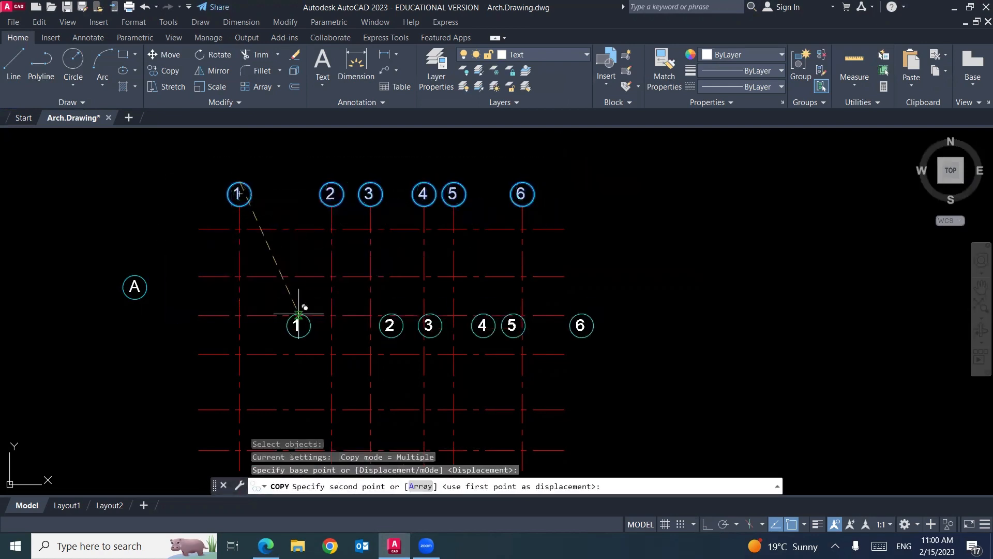
{"action": "middle_click_drag", "start_coordinate": [297, 316], "coordinate": [296, 208]}
{"action": "left_click", "coordinate": [234, 442]}
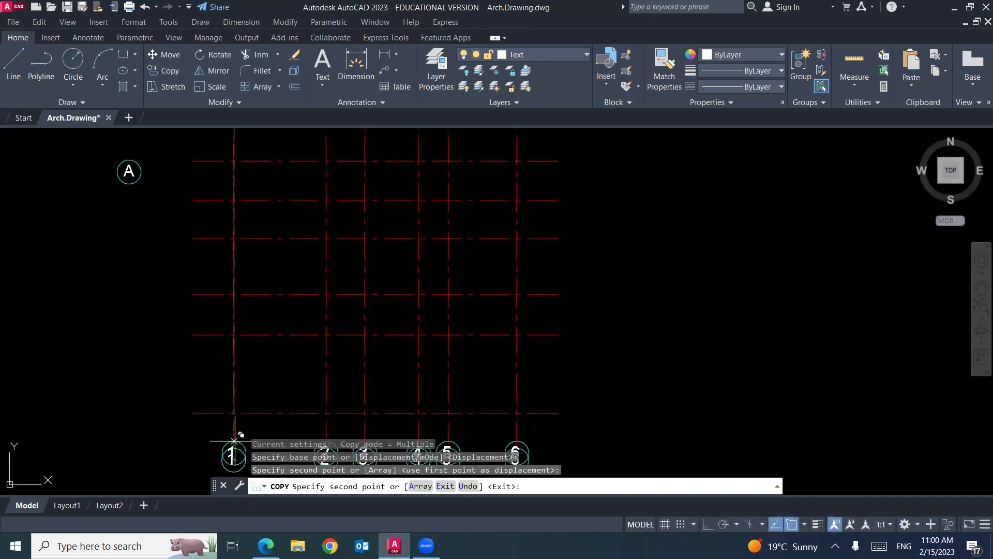
{"action": "scroll", "coordinate": [263, 401], "scroll_direction": "down", "scroll_amount": 2}
{"action": "key", "text": "Return"}
{"action": "scroll", "coordinate": [233, 317], "scroll_direction": "up", "scroll_amount": 2}
{"action": "key", "text": "Return"}
{"action": "left_click", "coordinate": [204, 282]}
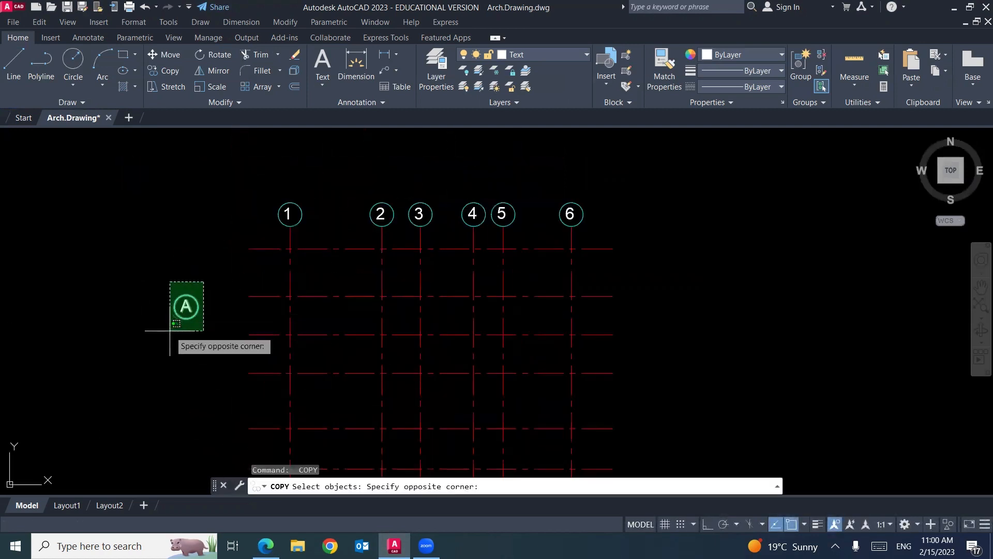
{"action": "left_click", "coordinate": [171, 331]}
{"action": "key", "text": "Return"}
{"action": "left_click", "coordinate": [198, 307]}
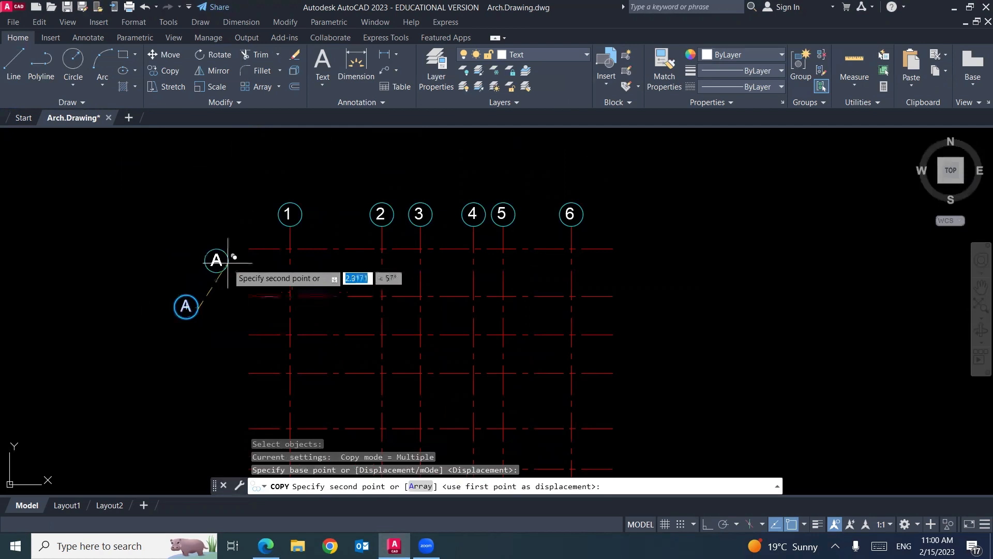
{"action": "key", "text": "Escape"}
{"action": "key", "text": "Return"}
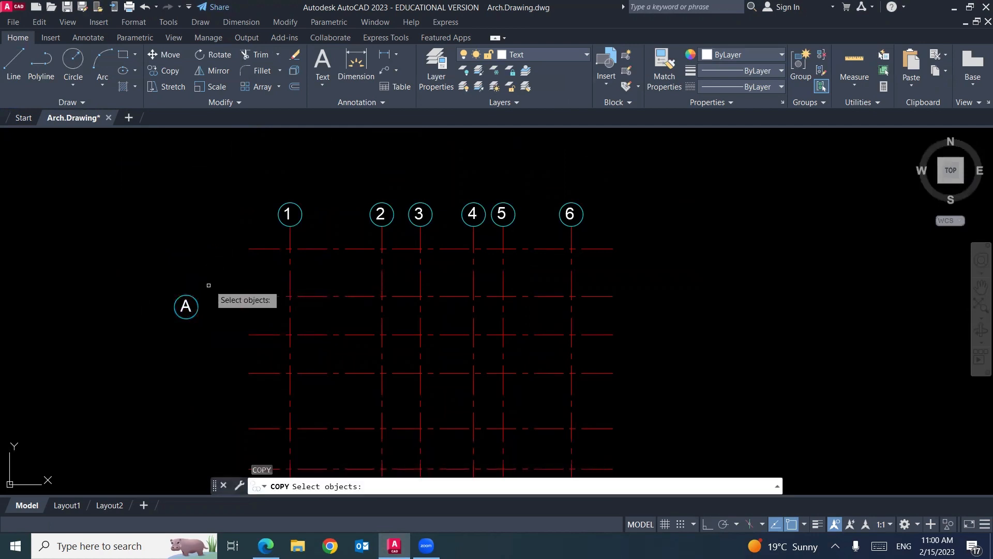
{"action": "left_click", "coordinate": [228, 265]}
{"action": "left_click", "coordinate": [165, 333]}
{"action": "key", "text": "Return"}
{"action": "left_click", "coordinate": [197, 307]}
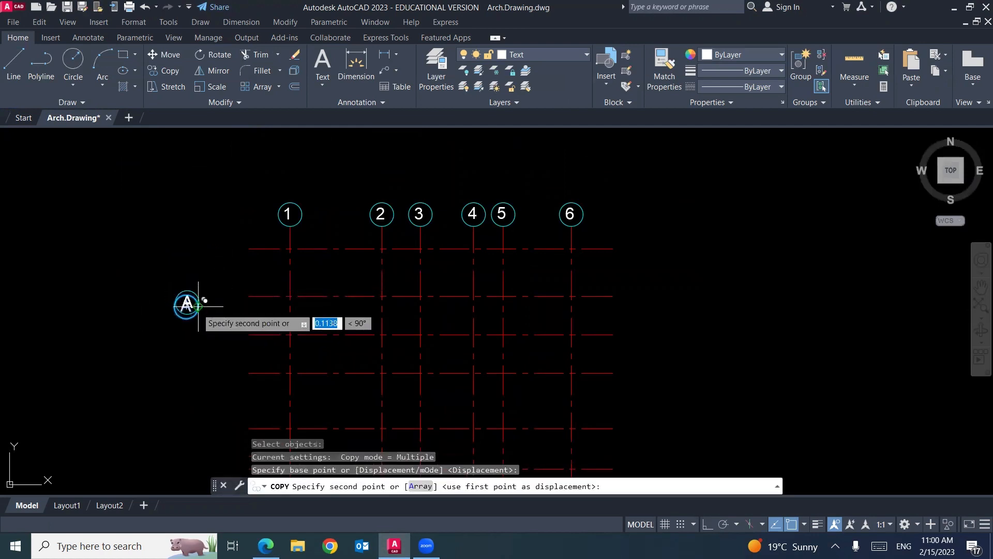
{"action": "key", "text": "Escape"}
{"action": "key", "text": "Escape"}
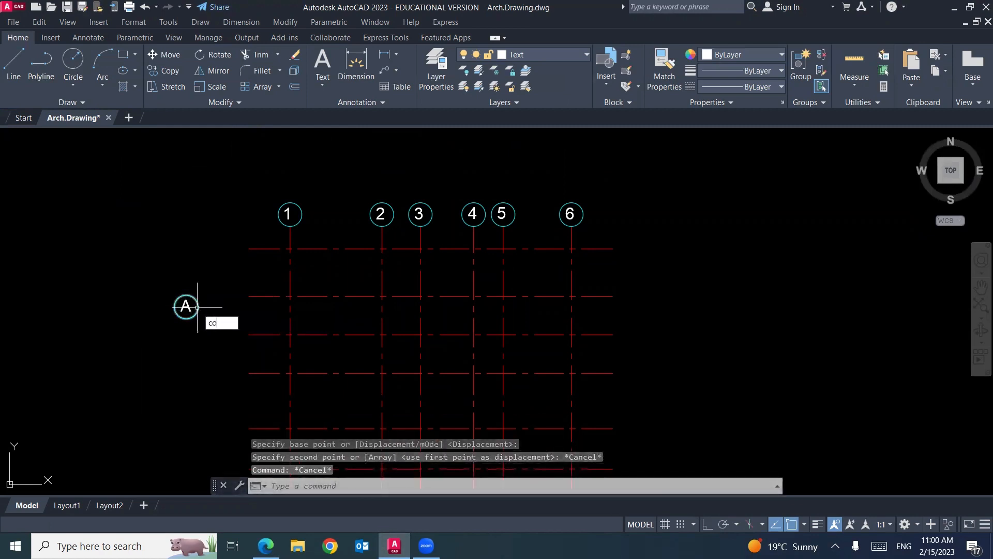
Step: Copy the A bubble from its right quadrant onto the left ends of the upper six horizontal axes
{"action": "type", "text": "co"}
{"action": "key", "text": "Return"}
{"action": "left_click", "coordinate": [212, 289]}
{"action": "left_click", "coordinate": [158, 339]}
{"action": "key", "text": "Return"}
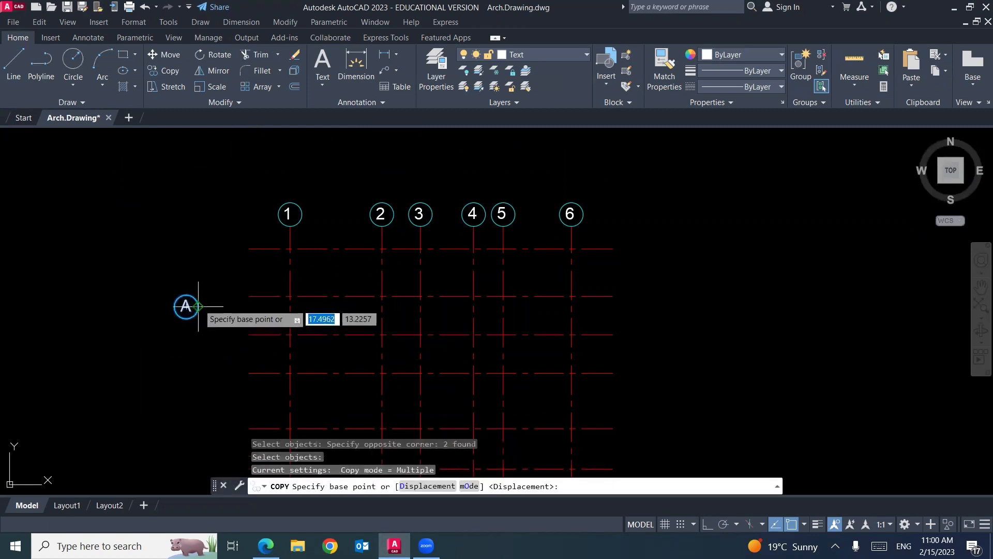
{"action": "left_click", "coordinate": [198, 306]}
{"action": "left_click", "coordinate": [250, 248]}
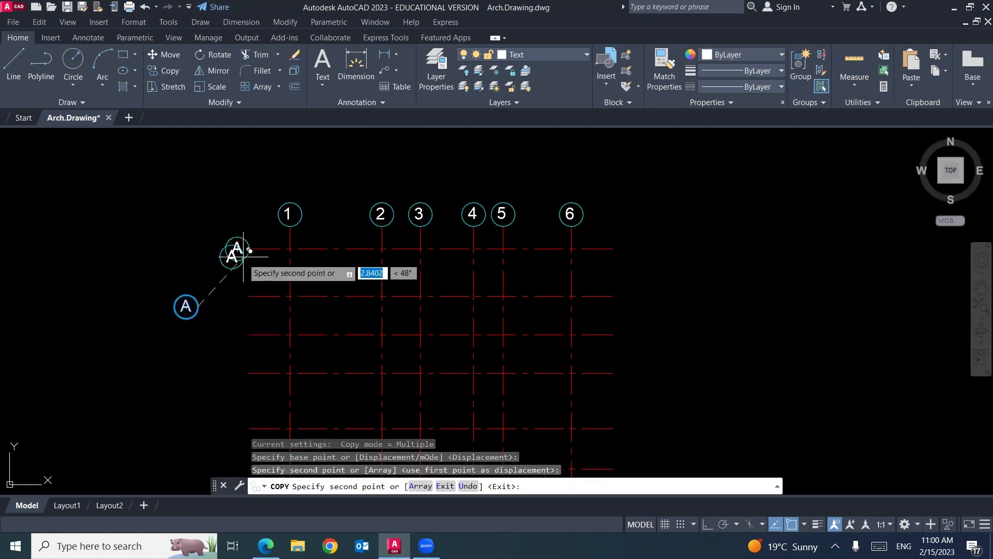
{"action": "left_click", "coordinate": [250, 296]}
{"action": "left_click", "coordinate": [250, 334]}
{"action": "middle_click_drag", "start_coordinate": [249, 334], "coordinate": [234, 281]}
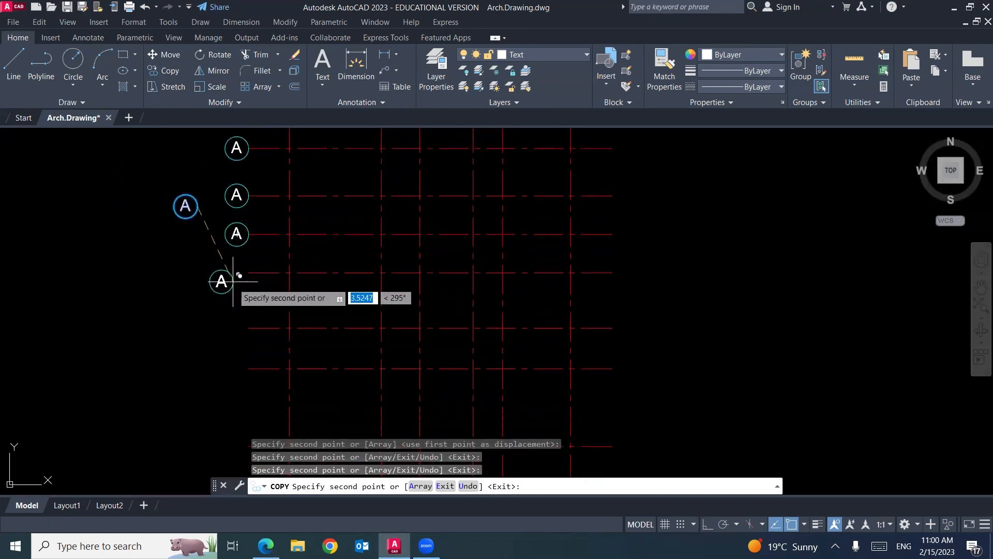
{"action": "left_click", "coordinate": [249, 272]}
{"action": "left_click", "coordinate": [249, 327]}
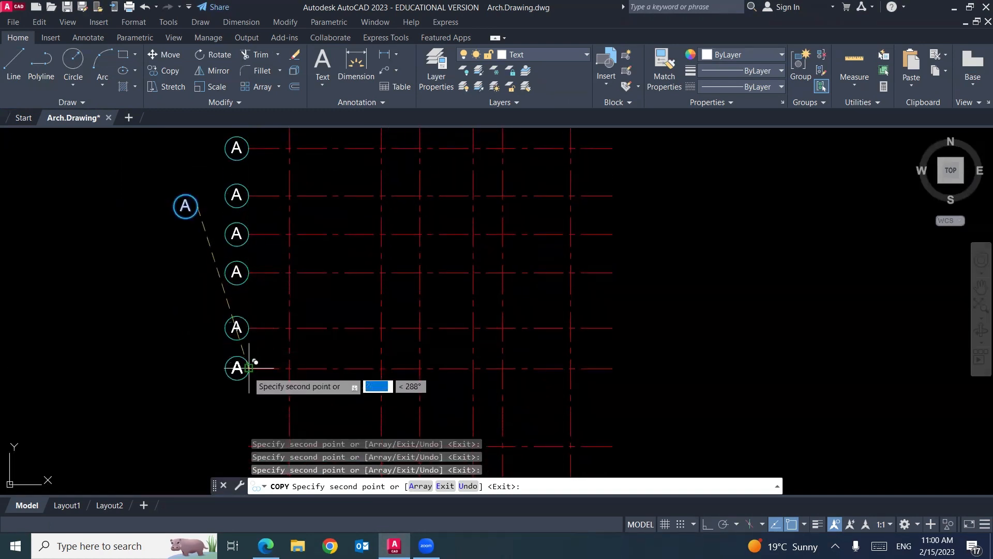
{"action": "left_click", "coordinate": [249, 368]}
{"action": "key", "text": "Return"}
Step: Delete the leftover A bubble standing outside the grid
{"action": "middle_click_drag", "start_coordinate": [195, 261], "coordinate": [184, 323]}
{"action": "left_click", "coordinate": [206, 244]}
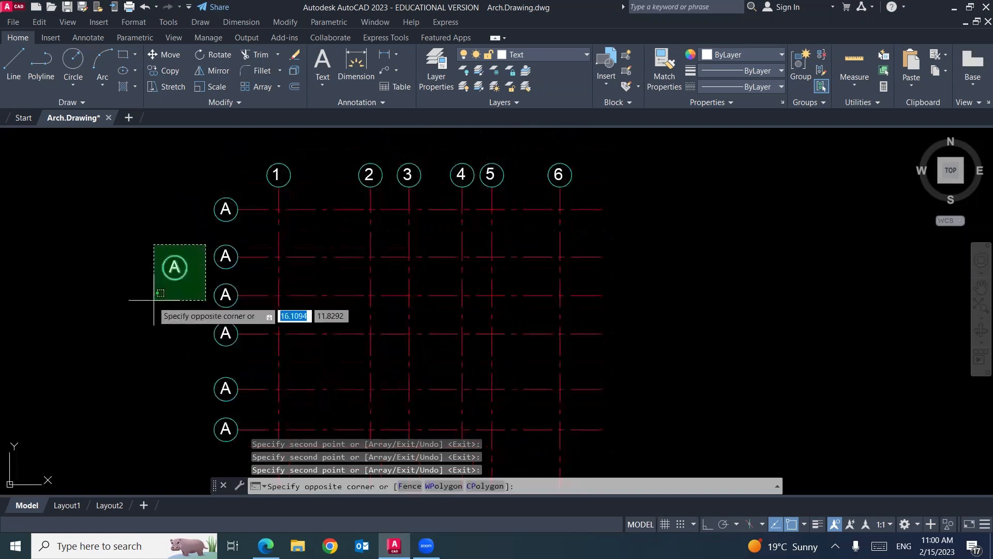
{"action": "left_click", "coordinate": [154, 300]}
{"action": "key", "text": "Delete"}
Step: Change the letters in the second and third bubbles of the left column to B and C
{"action": "left_click", "coordinate": [225, 255]}
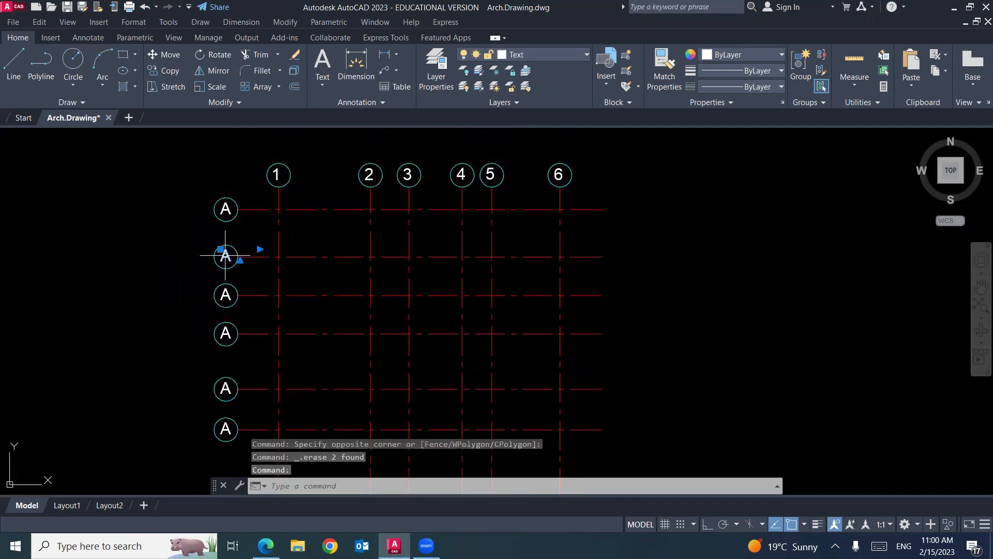
{"action": "double_click", "coordinate": [221, 260]}
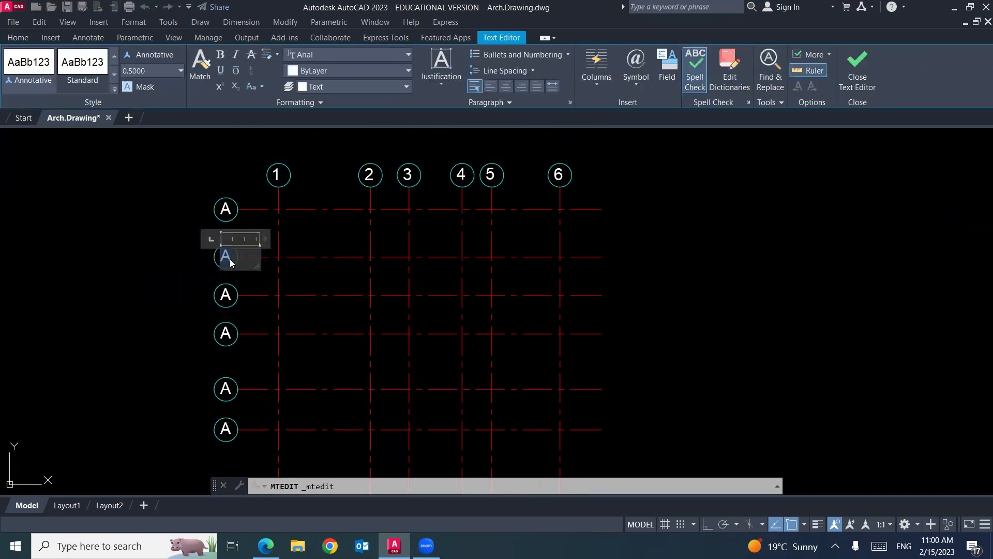
{"action": "type", "text": "B"}
{"action": "left_click", "coordinate": [228, 290]}
{"action": "left_click", "coordinate": [227, 298]}
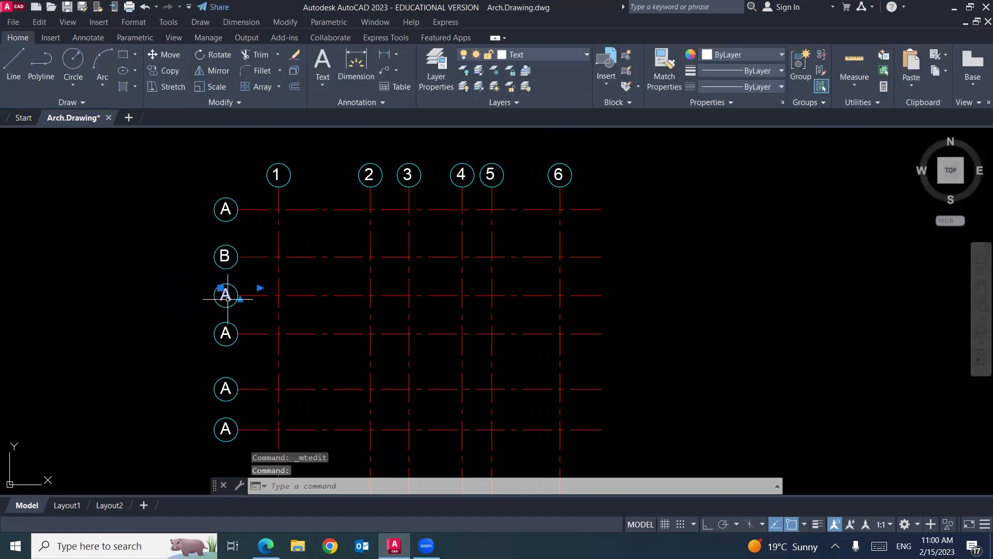
{"action": "double_click", "coordinate": [225, 295]}
{"action": "left_click", "coordinate": [218, 298]}
{"action": "left_click", "coordinate": [225, 294]}
{"action": "double_click", "coordinate": [222, 295]}
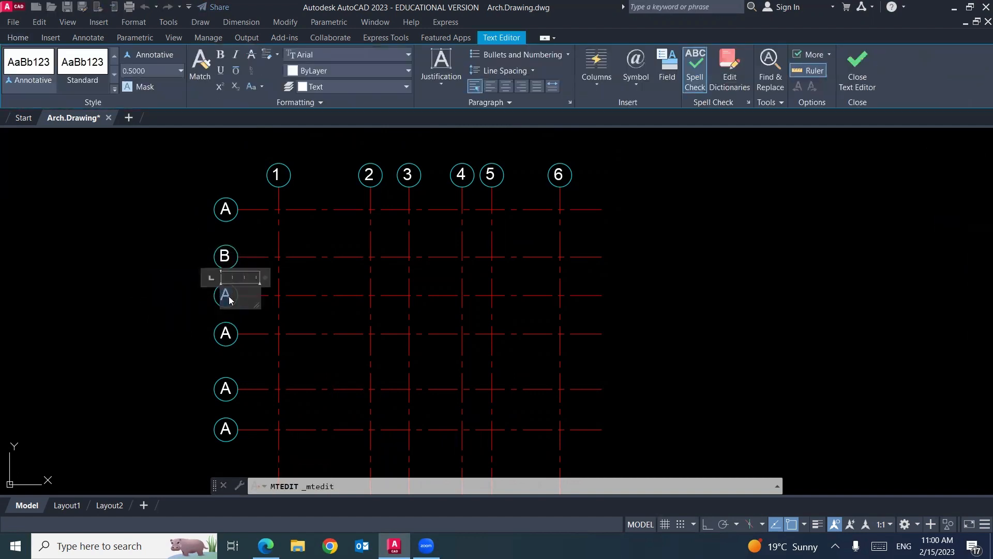
{"action": "type", "text": "C"}
{"action": "left_click", "coordinate": [139, 321]}
Step: Change the letters in the fourth and fifth bubbles of the left column to D and E
{"action": "left_click", "coordinate": [226, 333]}
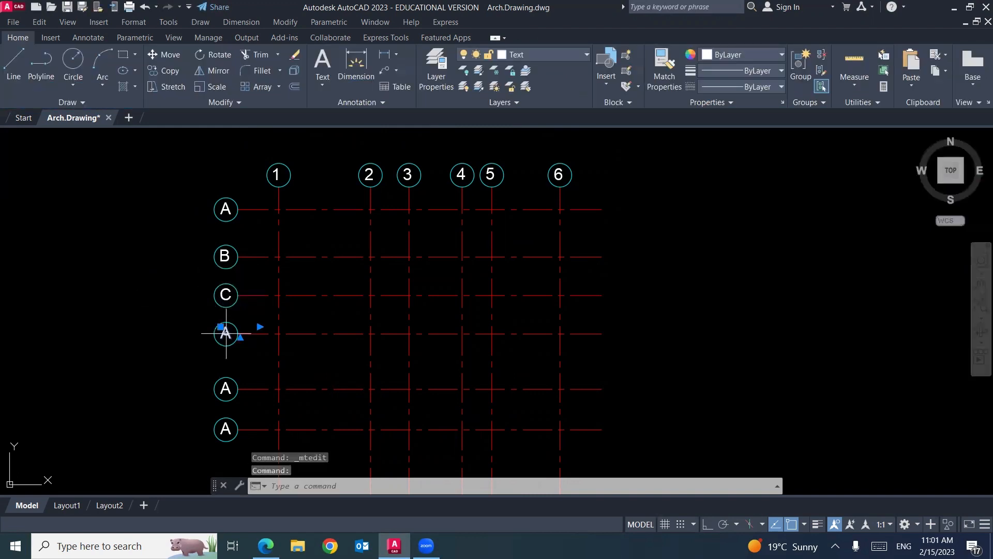
{"action": "double_click", "coordinate": [221, 335]}
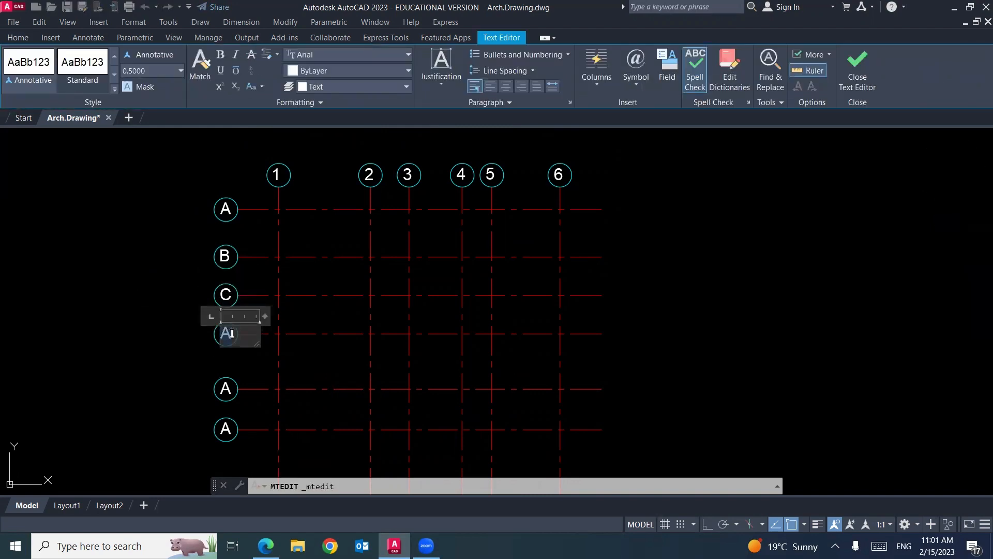
{"action": "left_click", "coordinate": [205, 377]}
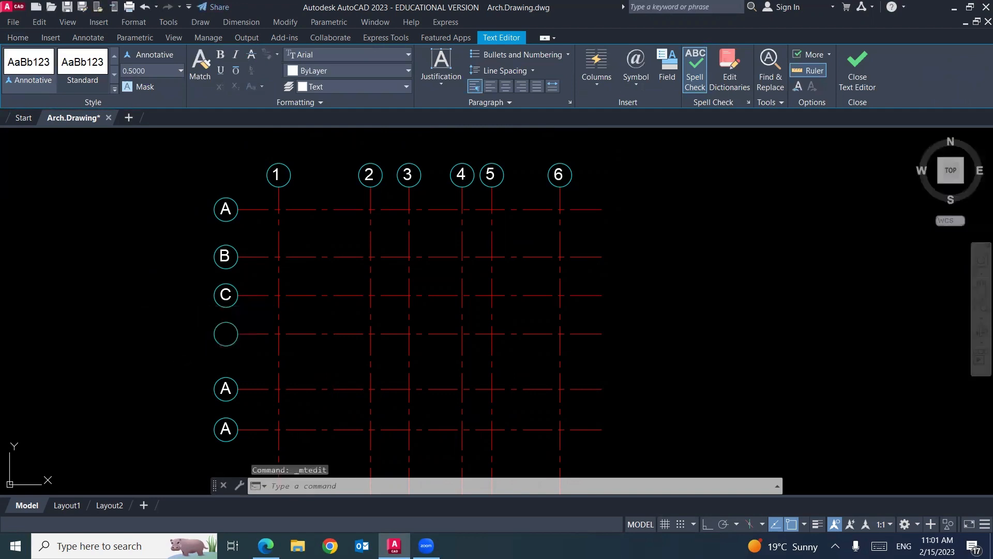
{"action": "left_click", "coordinate": [221, 384]}
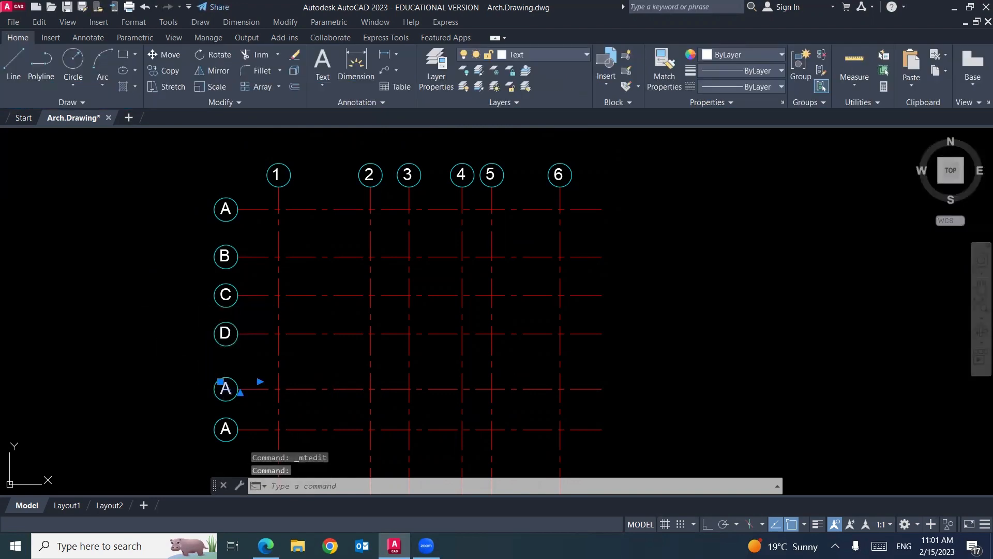
{"action": "double_click", "coordinate": [226, 388]}
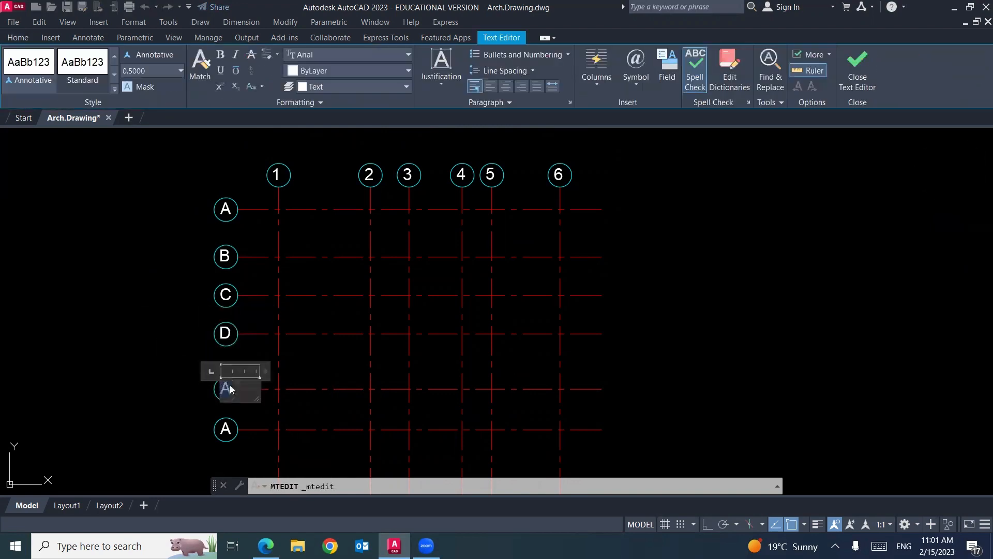
{"action": "type", "text": "E"}
{"action": "left_click", "coordinate": [184, 408]}
Step: Change the letter in the sixth bubble of the left column to F
{"action": "left_click", "coordinate": [223, 428]}
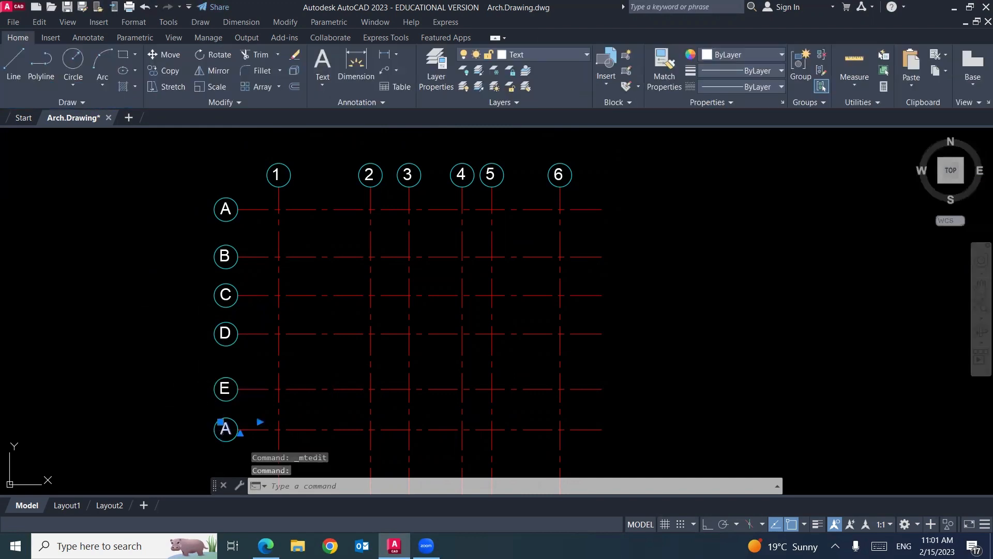
{"action": "double_click", "coordinate": [226, 428]}
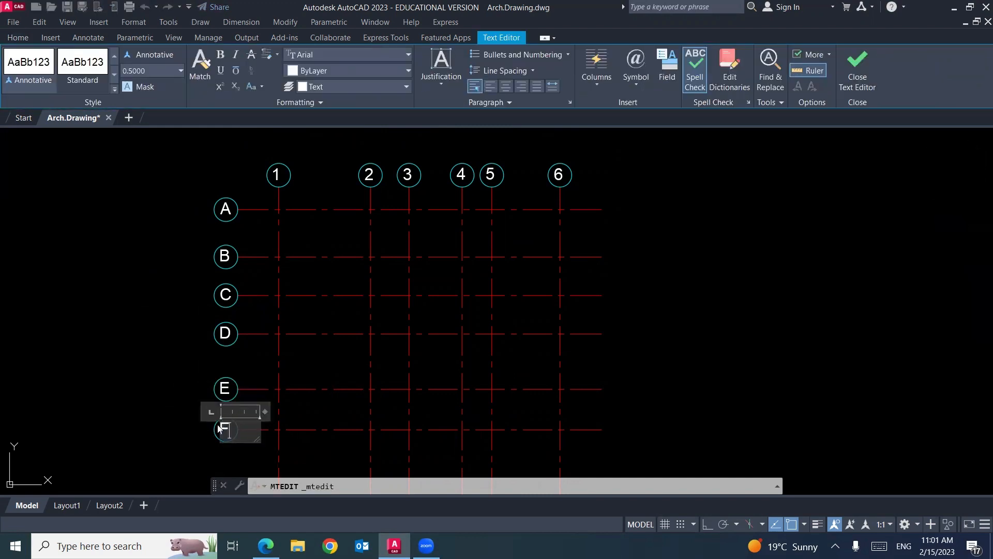
{"action": "left_click", "coordinate": [178, 417]}
Step: Check the reference plan, copy the F bubble onto the left end of the lowest horizontal axis, and change the copy's letter to G
{"action": "scroll", "coordinate": [178, 365], "scroll_direction": "down", "scroll_amount": 2}
{"action": "middle_click_drag", "start_coordinate": [198, 402], "coordinate": [206, 369]}
{"action": "scroll", "coordinate": [203, 389], "scroll_direction": "up", "scroll_amount": 1}
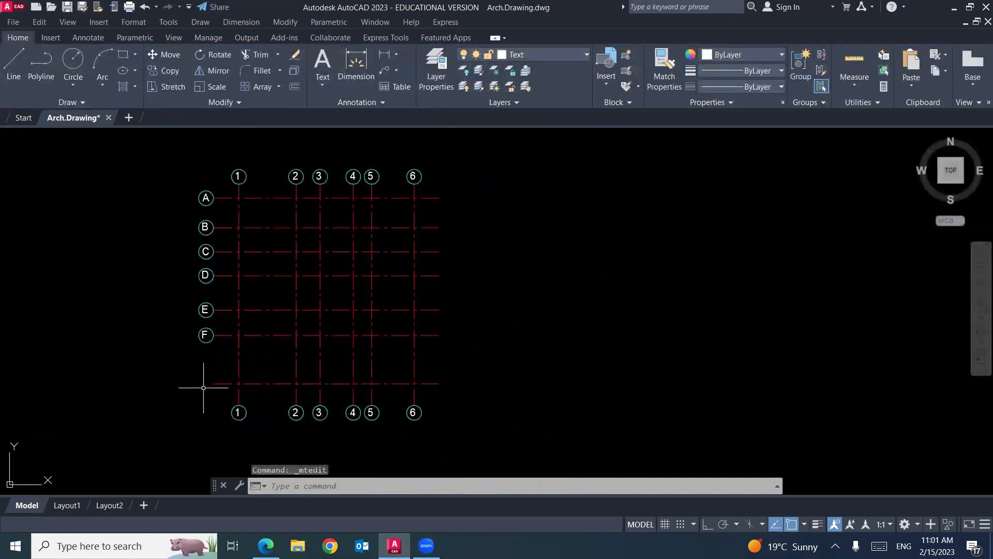
{"action": "left_click", "coordinate": [266, 545]}
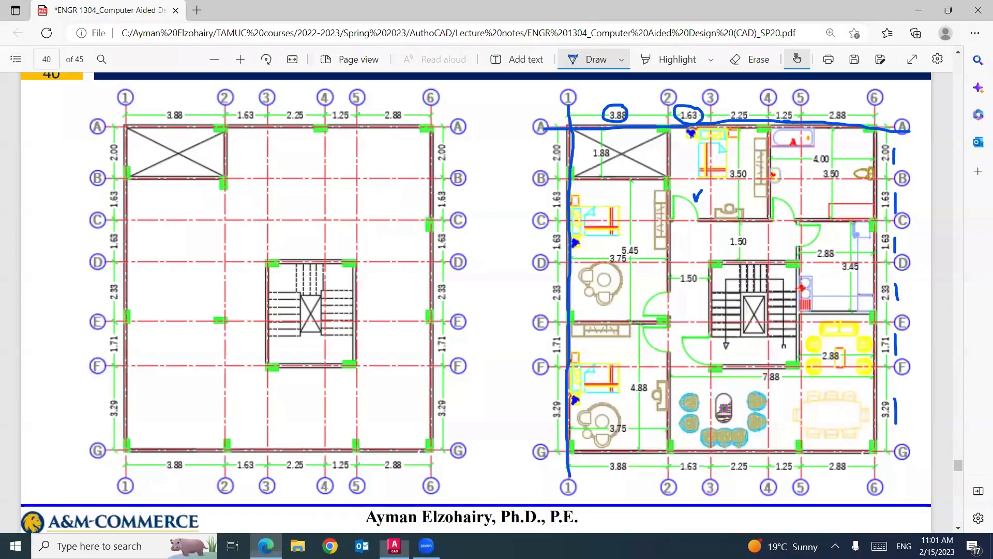
{"action": "key", "text": "alt+Tab"}
{"action": "type", "text": "co"}
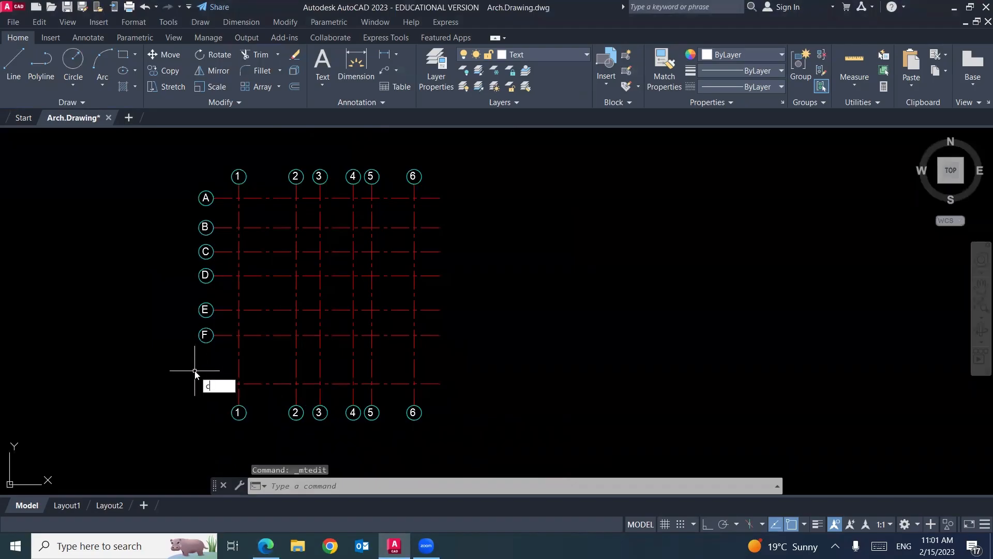
{"action": "key", "text": "Return"}
{"action": "left_click", "coordinate": [192, 355]}
{"action": "left_click", "coordinate": [217, 326]}
{"action": "key", "text": "Return"}
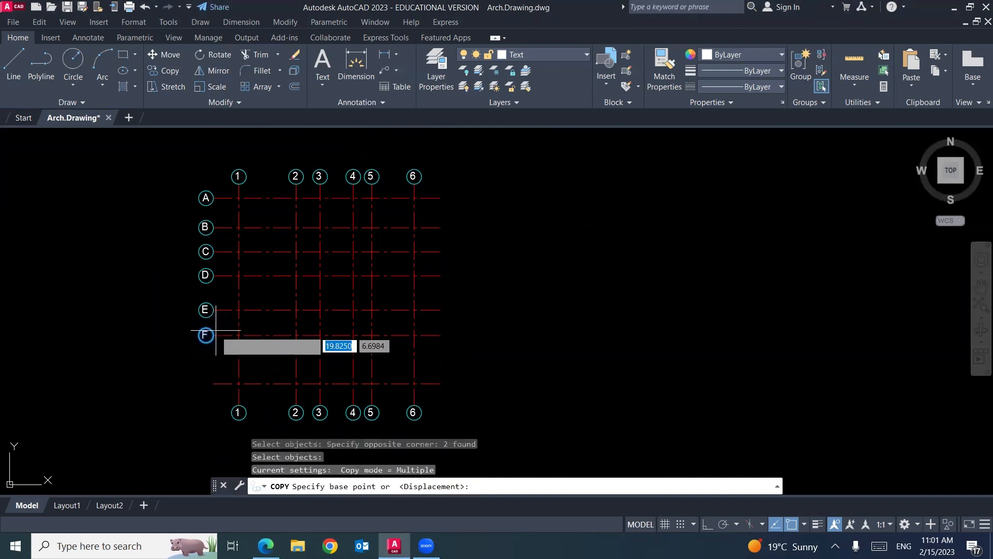
{"action": "left_click", "coordinate": [206, 334]}
{"action": "left_click", "coordinate": [218, 383]}
{"action": "key", "text": "Return"}
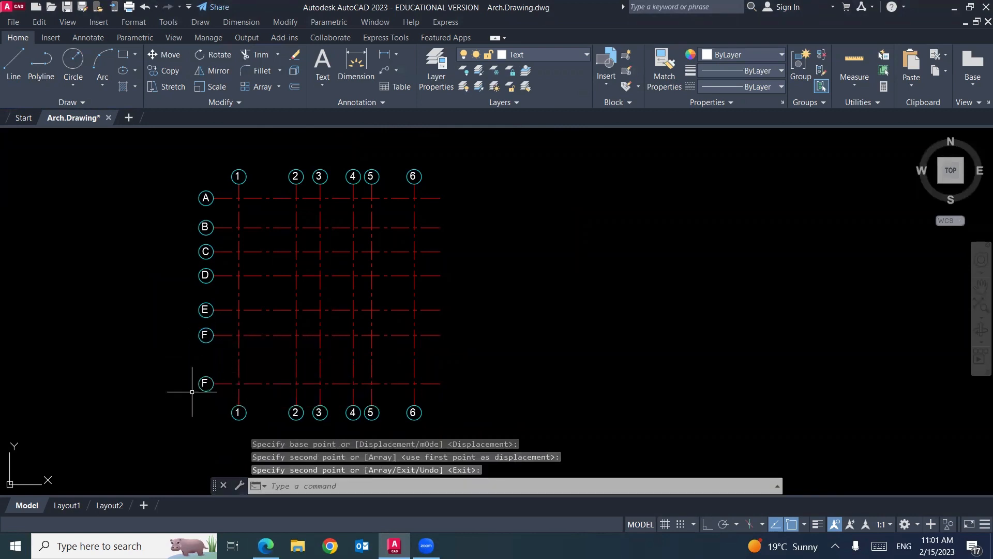
{"action": "double_click", "coordinate": [207, 383]}
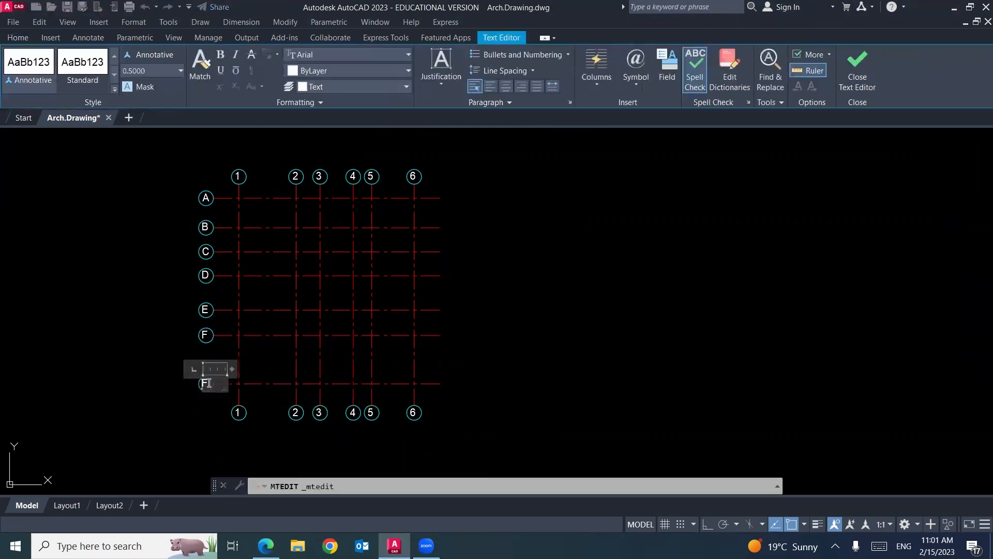
{"action": "left_click", "coordinate": [161, 401]}
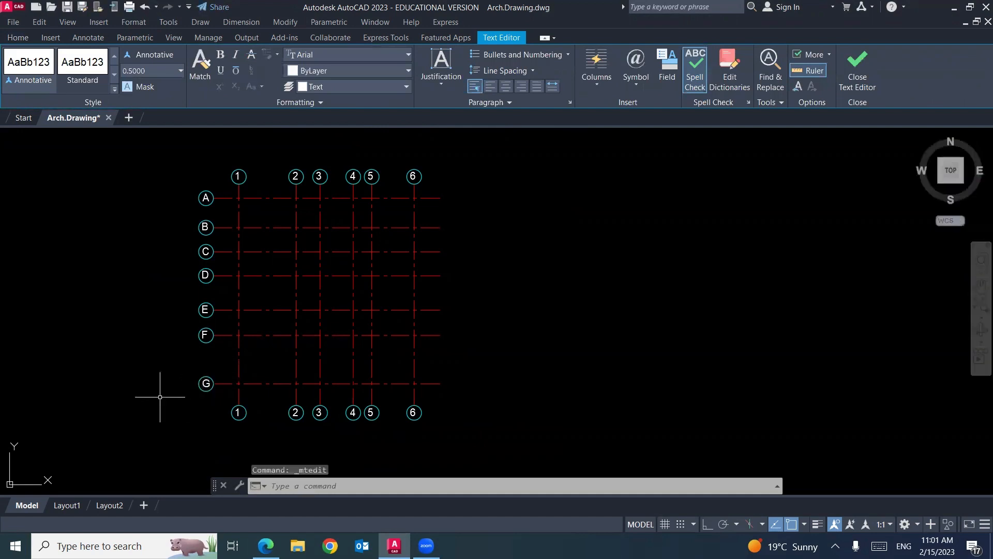
Step: Copy all seven lettered bubbles A–G from the left side onto the right ends of the horizontal axes
{"action": "type", "text": "co"}
{"action": "key", "text": "Return"}
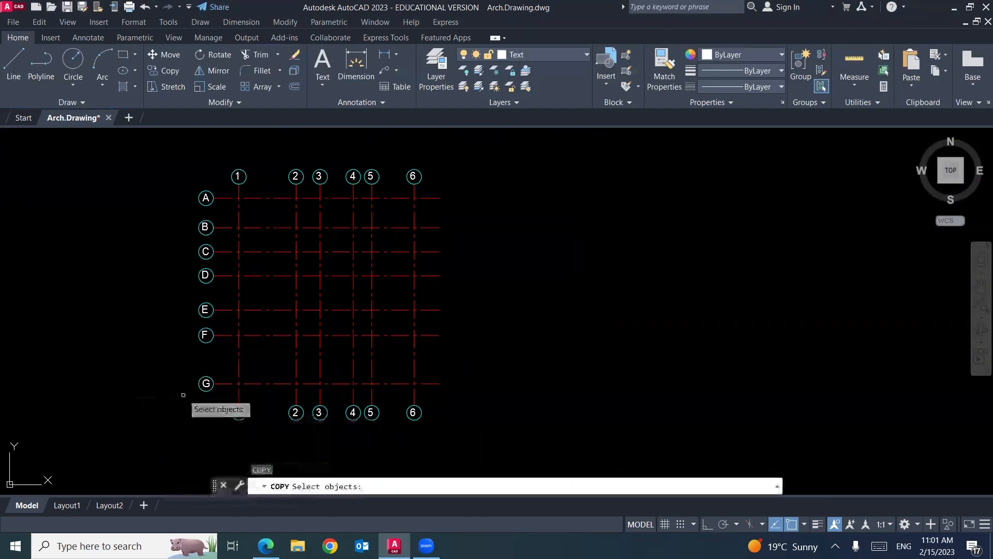
{"action": "left_click", "coordinate": [181, 402]}
{"action": "left_click", "coordinate": [213, 183]}
{"action": "key", "text": "Return"}
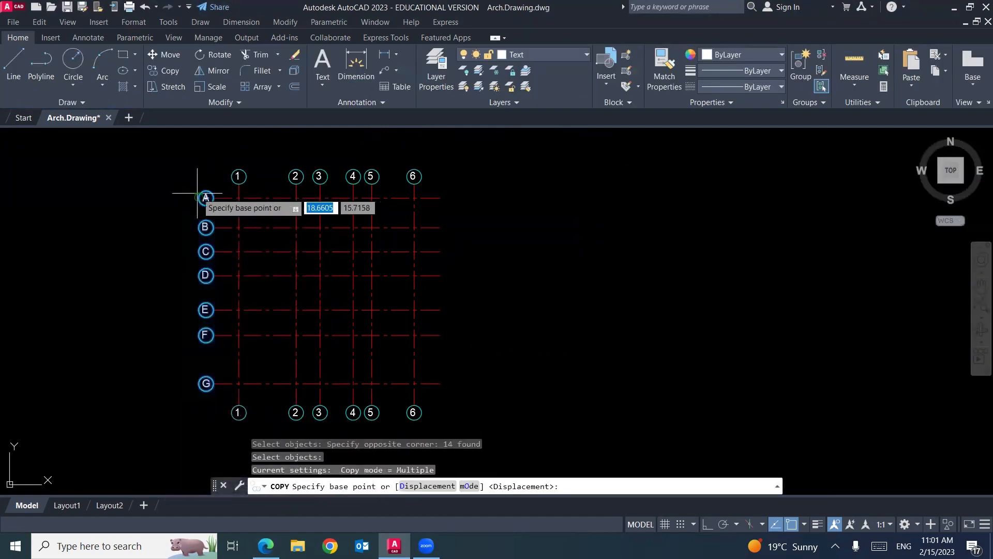
{"action": "left_click", "coordinate": [206, 197]}
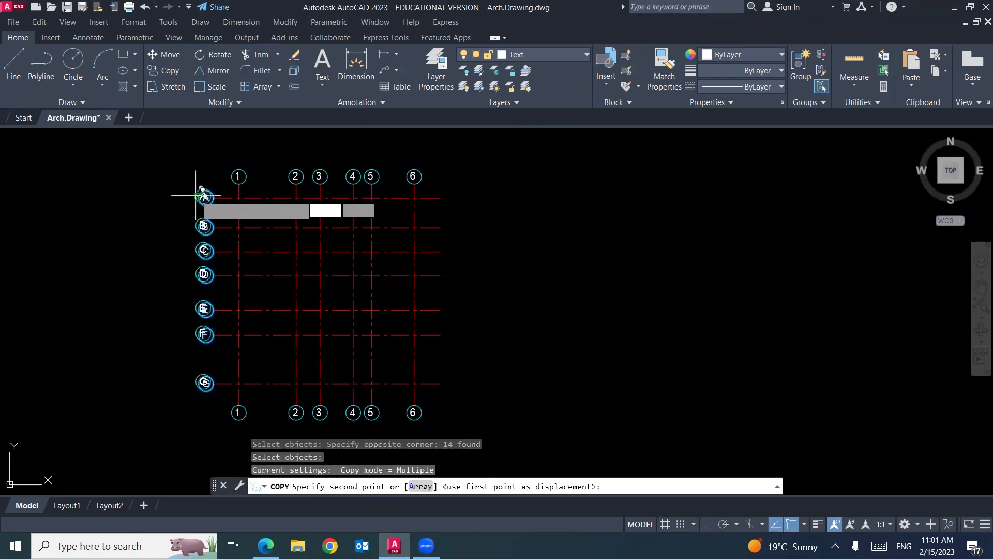
{"action": "left_click", "coordinate": [447, 199]}
{"action": "key", "text": "Return"}
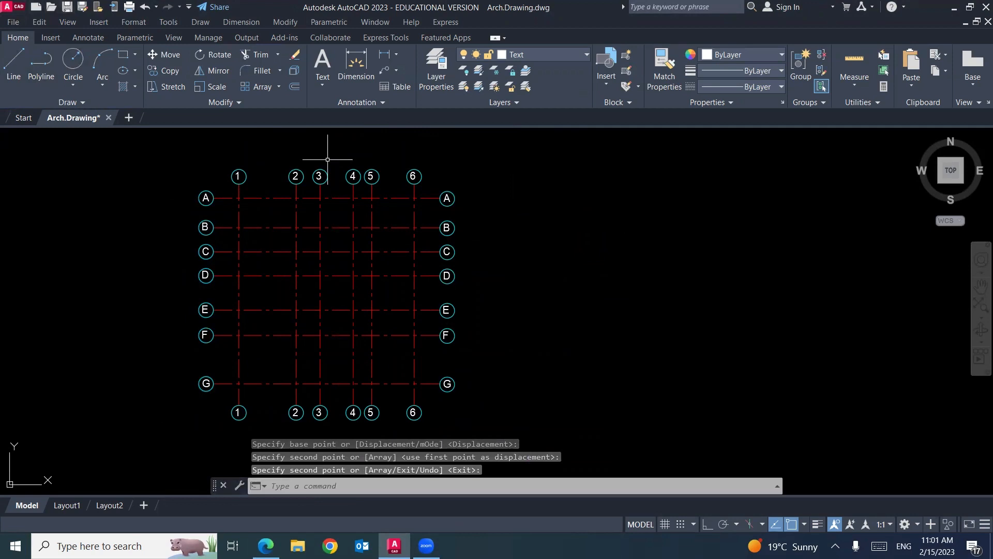
Step: Make Walls the current layer
{"action": "middle_click_drag", "start_coordinate": [354, 299], "coordinate": [468, 296]}
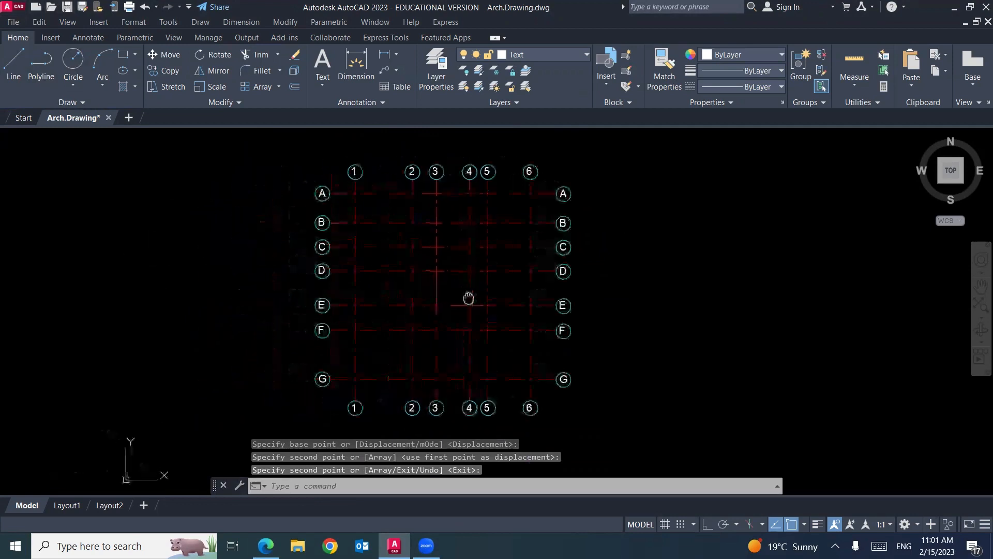
{"action": "left_click", "coordinate": [587, 54]}
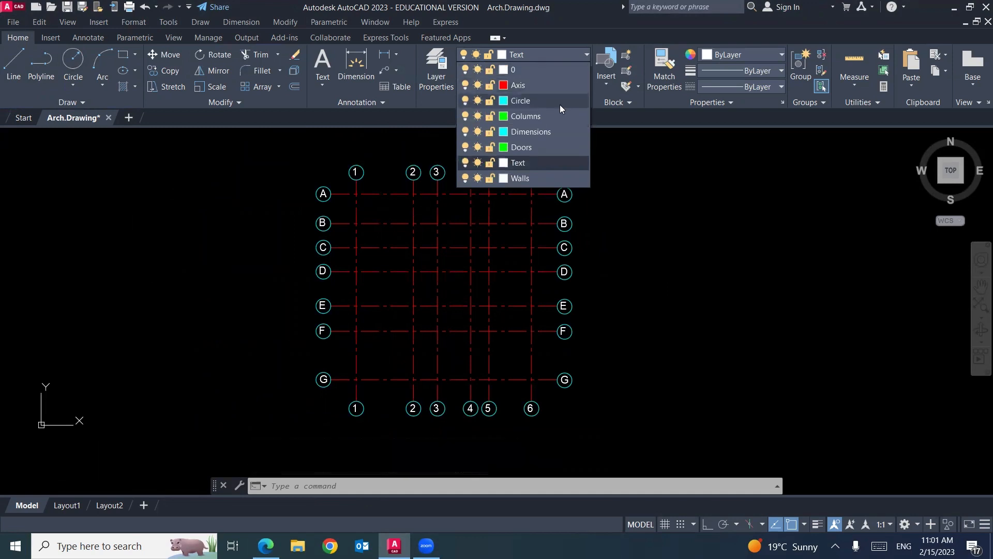
{"action": "left_click", "coordinate": [531, 178]}
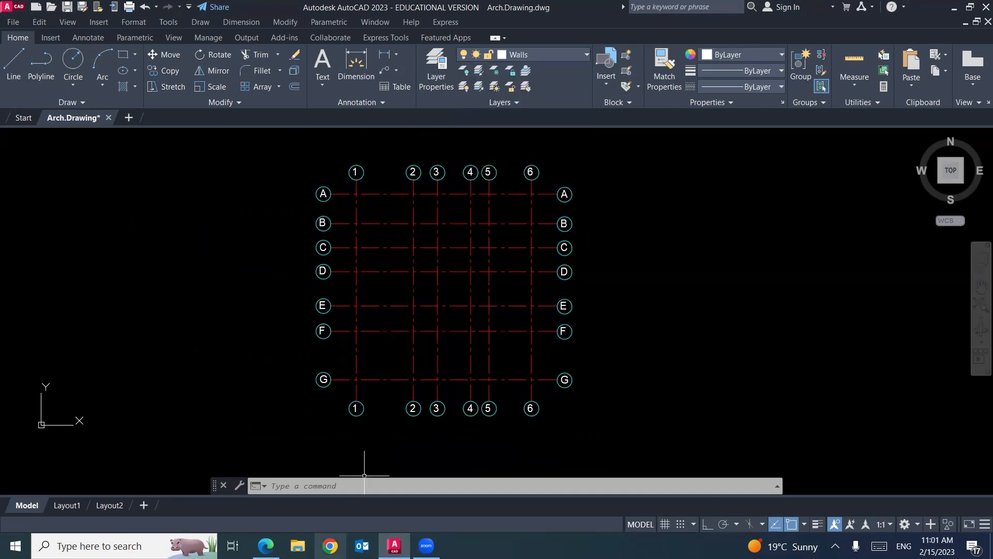
Step: Switch to the reference plan PDF in Edge, write 0.12 above the 3.88 dimension and circle the door opening on axis C
{"action": "left_click", "coordinate": [265, 545]}
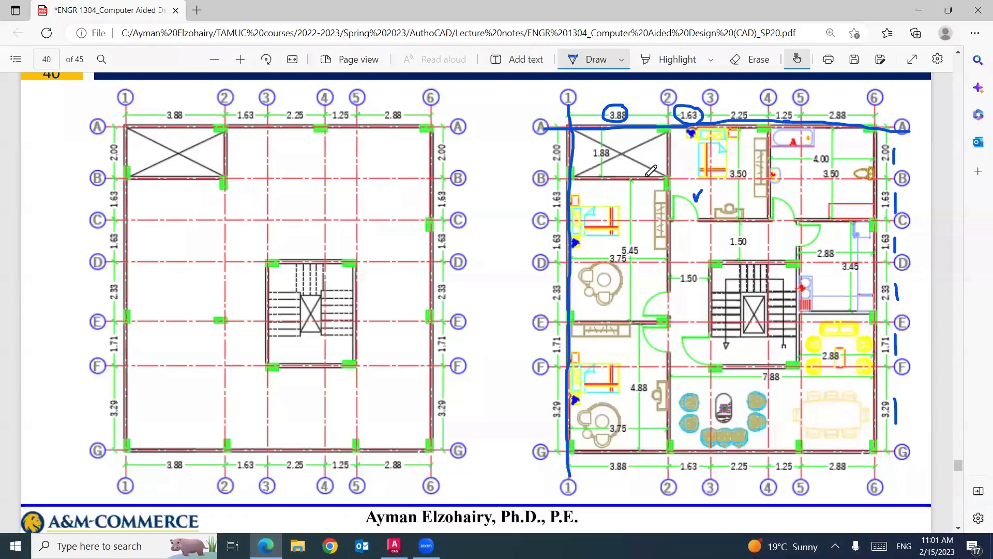
{"action": "left_click_drag", "start_coordinate": [713, 134], "coordinate": [540, 243]}
{"action": "left_click", "coordinate": [571, 61]}
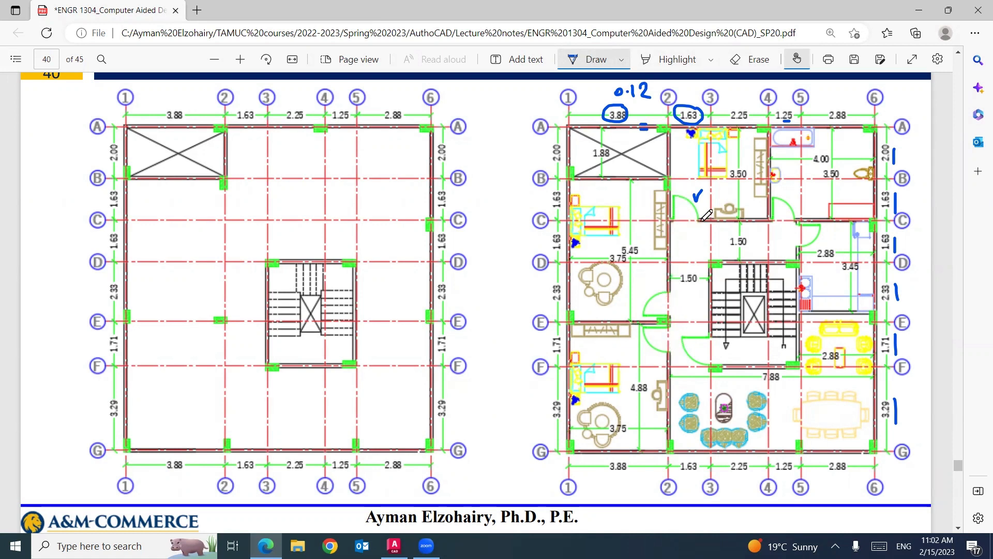
{"action": "left_click_drag", "start_coordinate": [671, 219], "coordinate": [711, 213]}
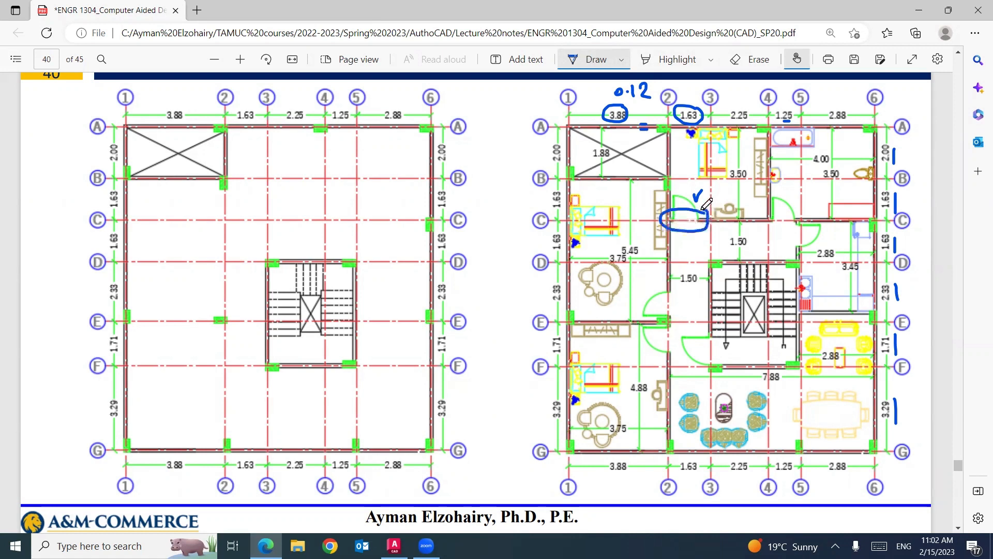
Step: Switch back to AutoCAD and start a multiline with Zero justification and a scale of 0.12
{"action": "mouse_move", "coordinate": [394, 546]}
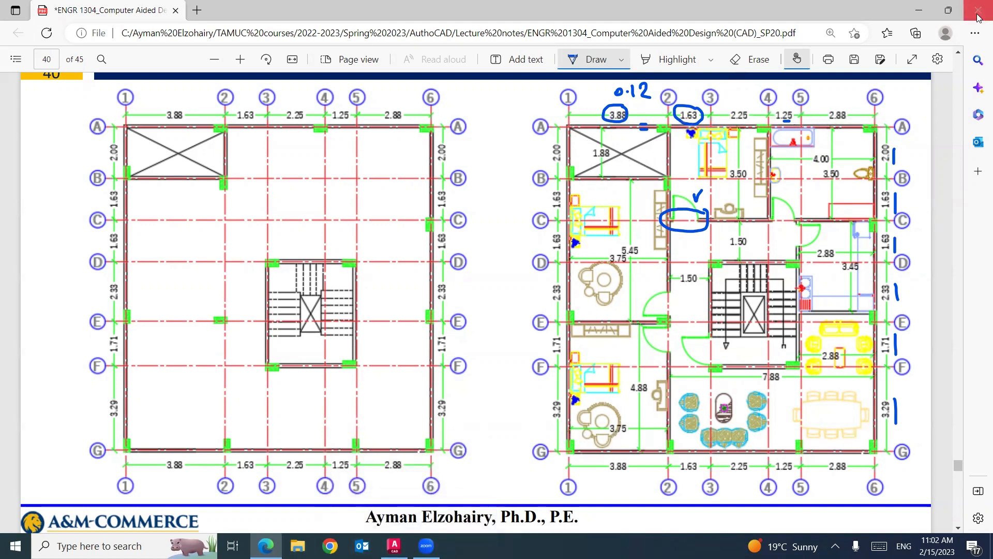
{"action": "key", "text": "alt+Tab"}
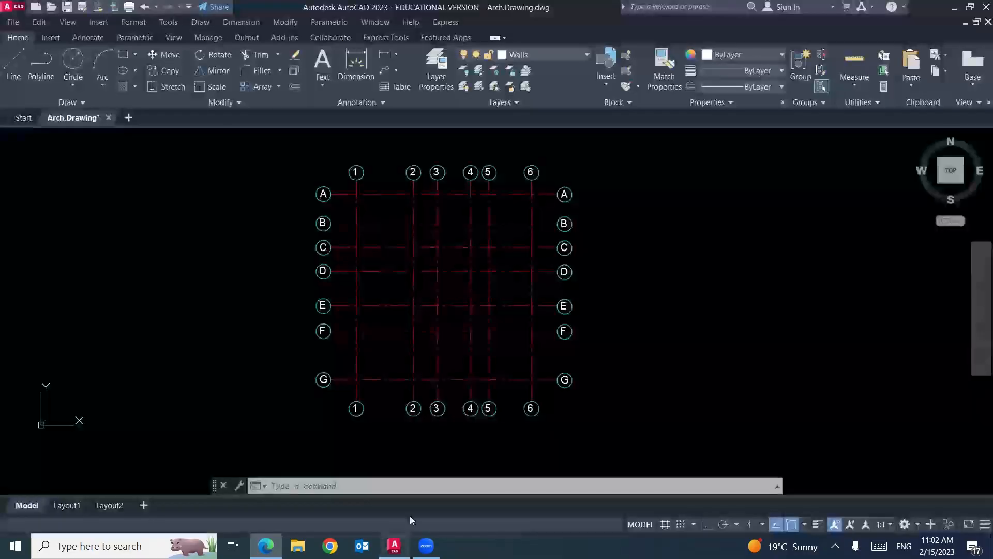
{"action": "left_click", "coordinate": [200, 22]}
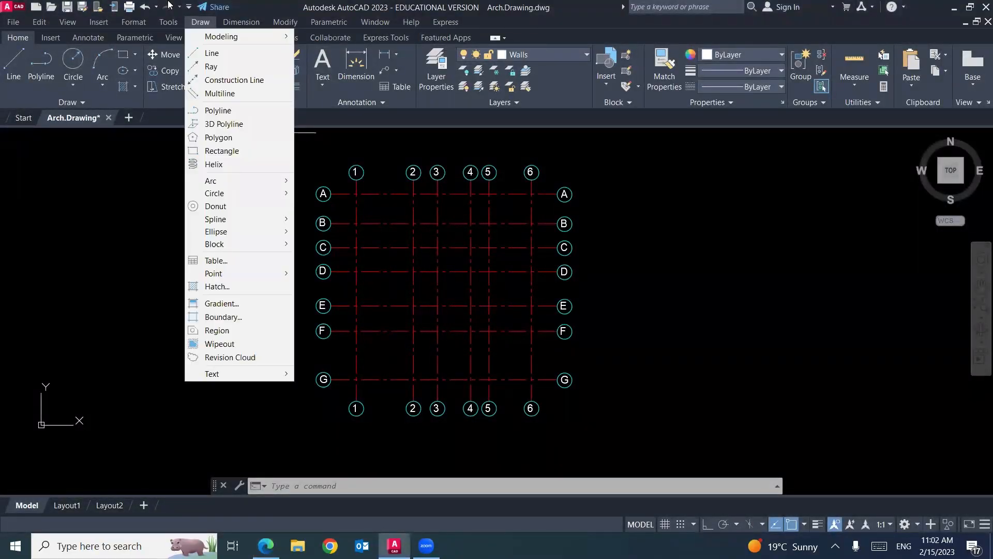
{"action": "key", "text": "Right"}
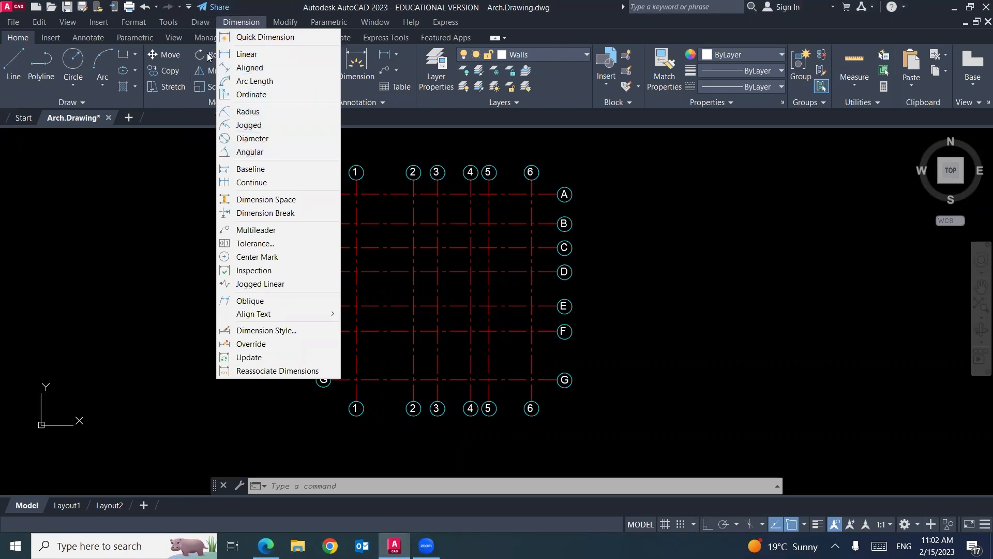
{"action": "key", "text": "Left"}
{"action": "left_click", "coordinate": [212, 95]}
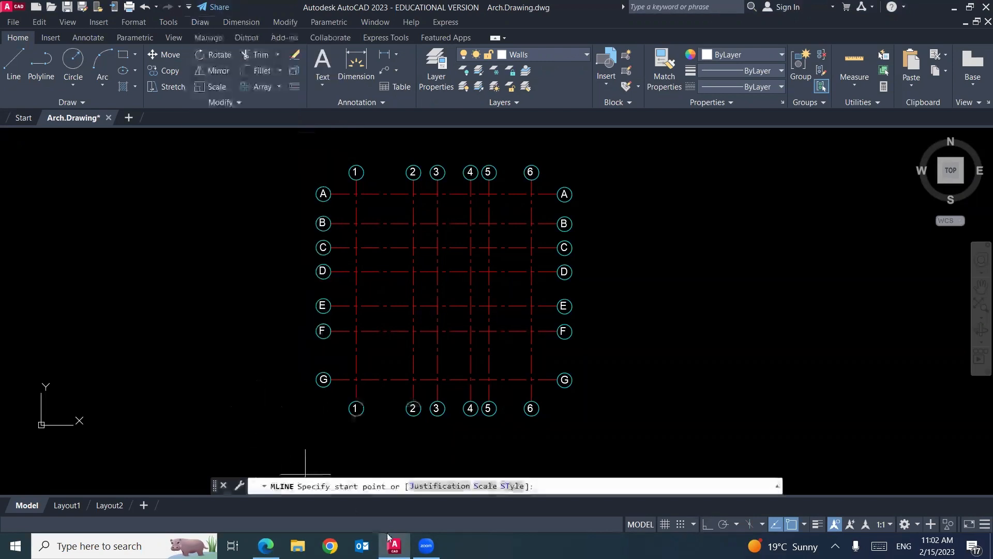
{"action": "left_click", "coordinate": [425, 486]}
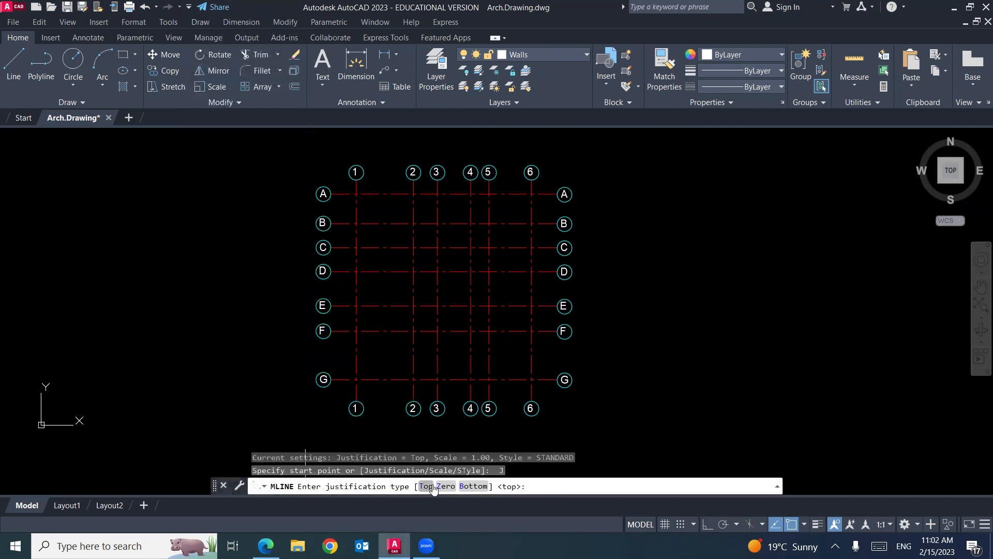
{"action": "left_click", "coordinate": [446, 486]}
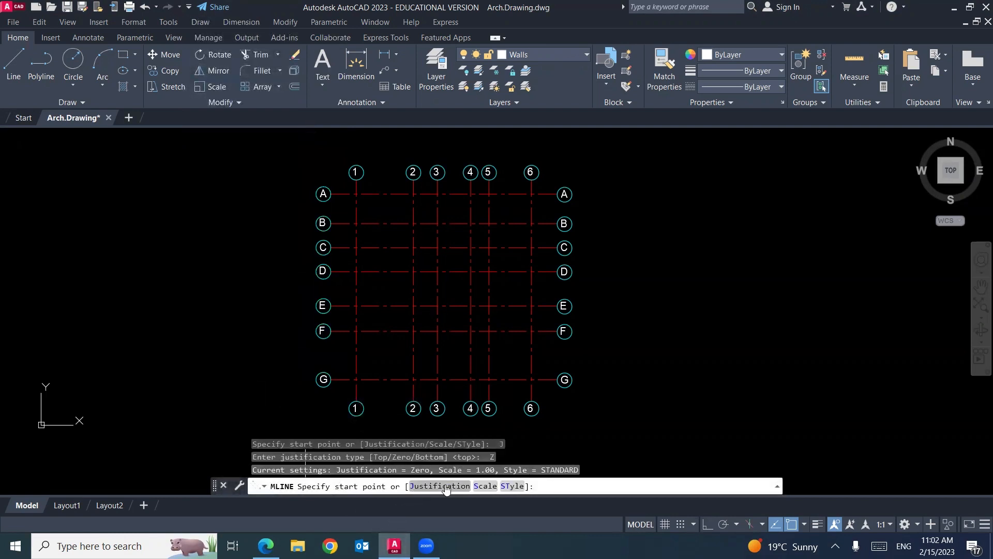
{"action": "left_click", "coordinate": [484, 485]}
{"action": "type", "text": ".12"}
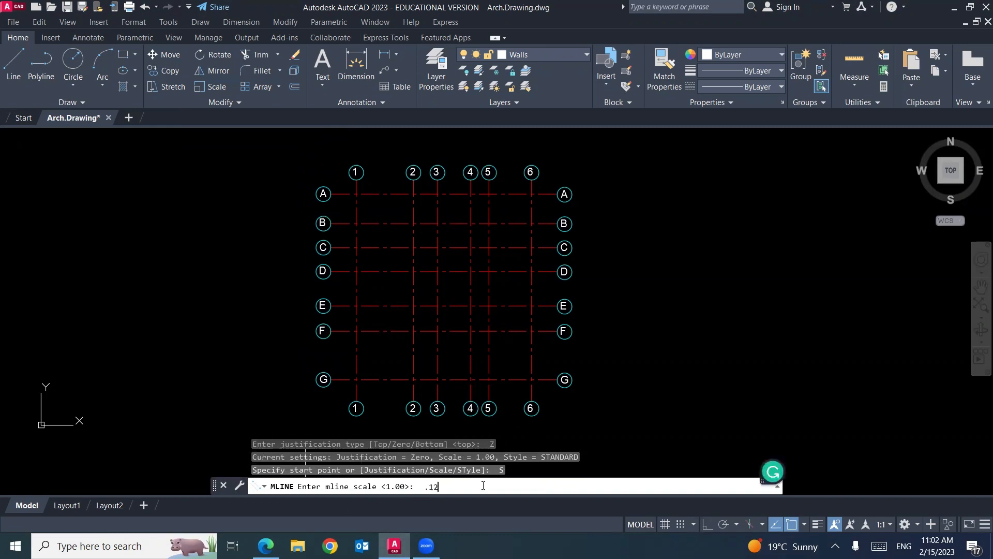
{"action": "key", "text": "Return"}
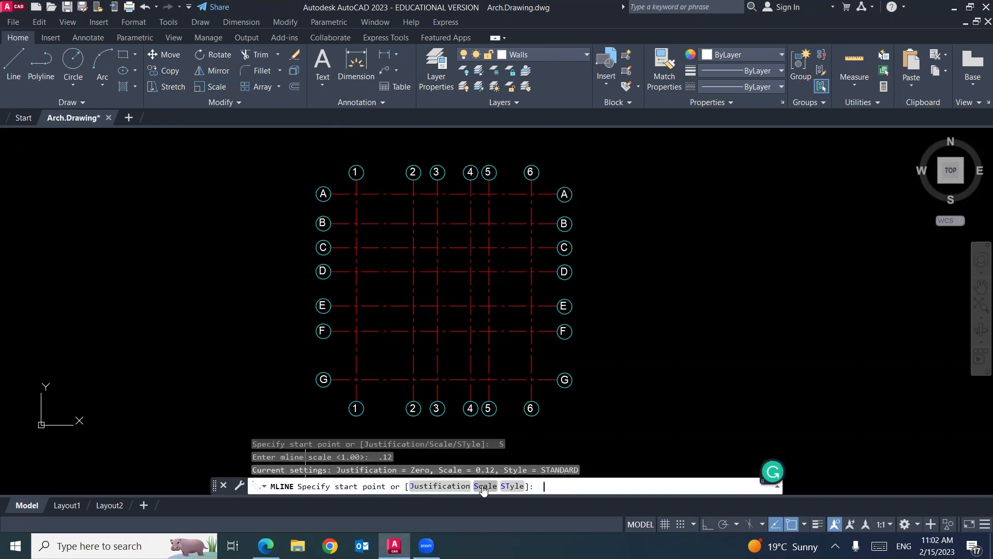
Step: Draw the closed outer wall with Ortho on, following axes A, 1, G and 6 from the A-6 intersection back to it
{"action": "left_click", "coordinate": [532, 194]}
{"action": "key", "text": "F8"}
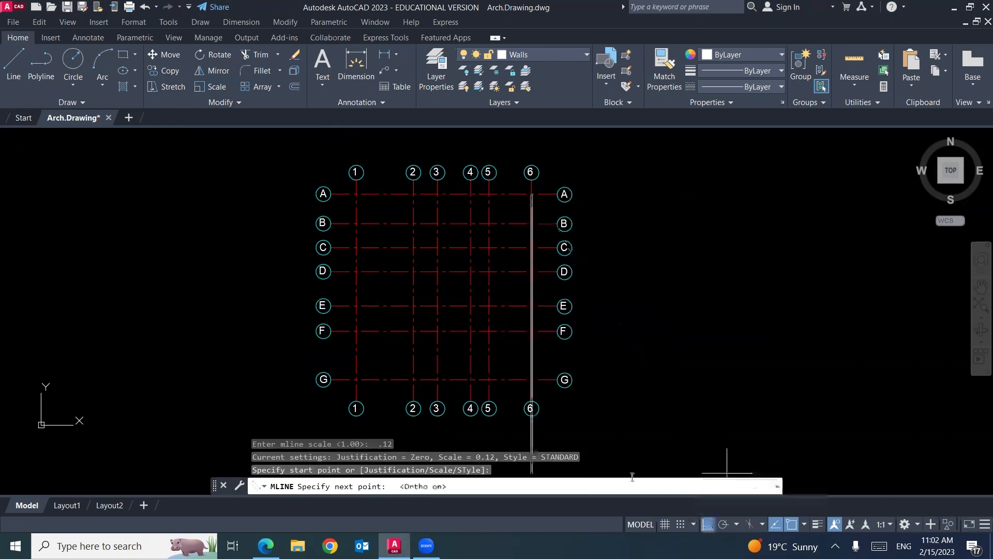
{"action": "left_click", "coordinate": [356, 194]}
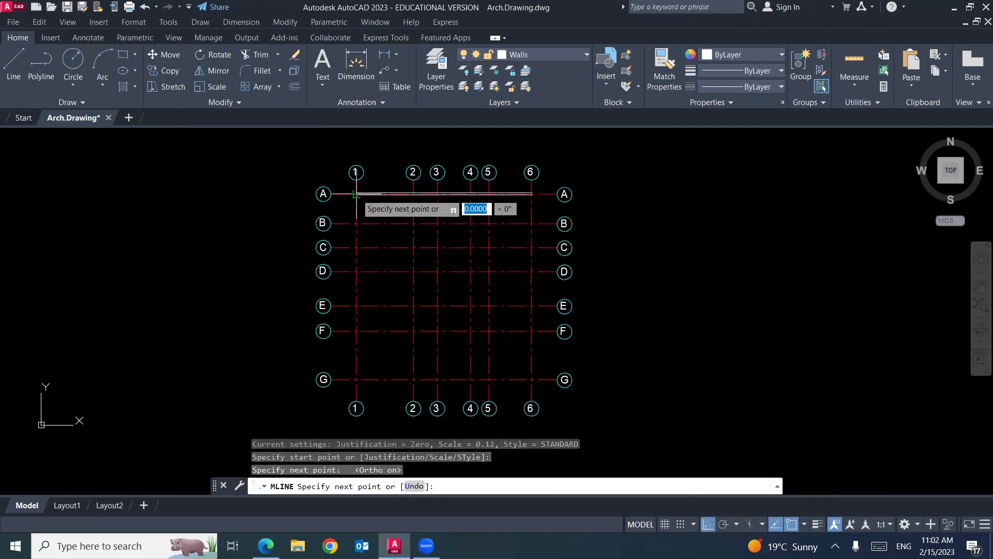
{"action": "left_click", "coordinate": [355, 379]}
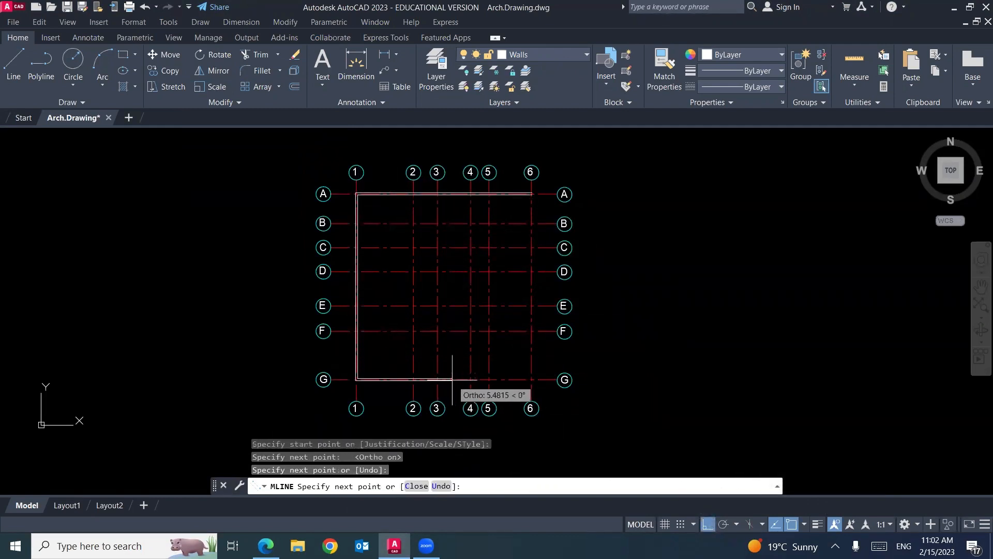
{"action": "left_click", "coordinate": [532, 380]}
{"action": "left_click", "coordinate": [532, 194]}
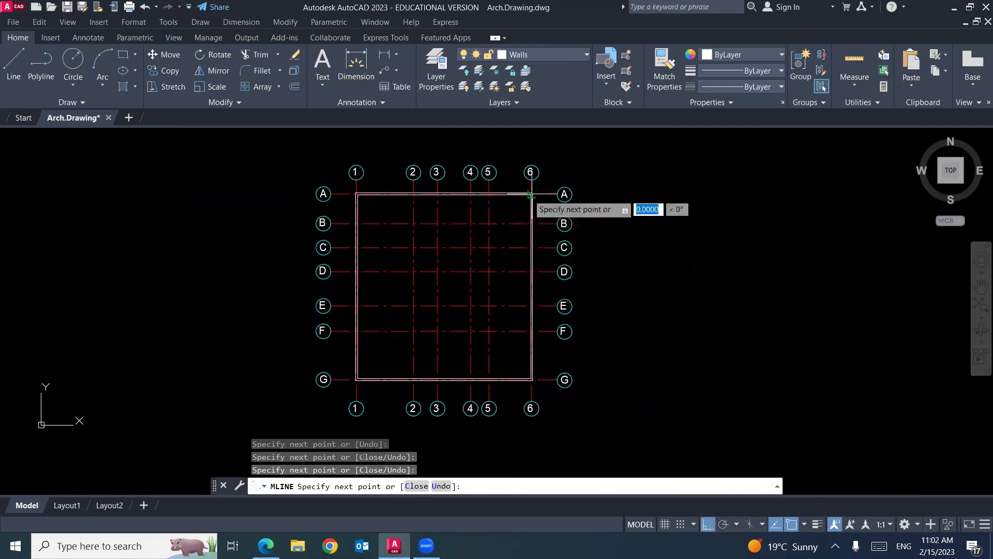
{"action": "key", "text": "Return"}
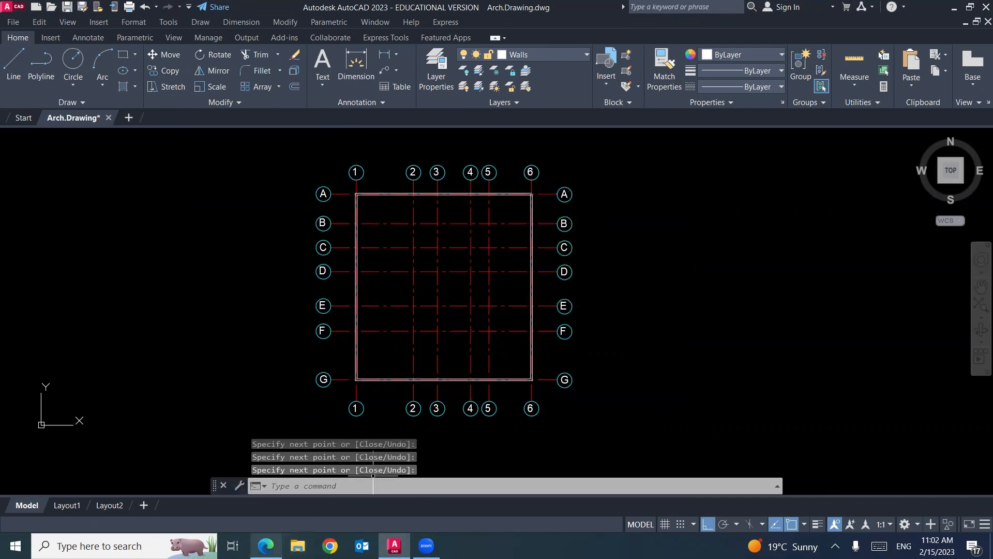
Step: Check the wall along axis 2 on the reference plan in Edge, return to AutoCAD and start another multiline
{"action": "left_click", "coordinate": [269, 546]}
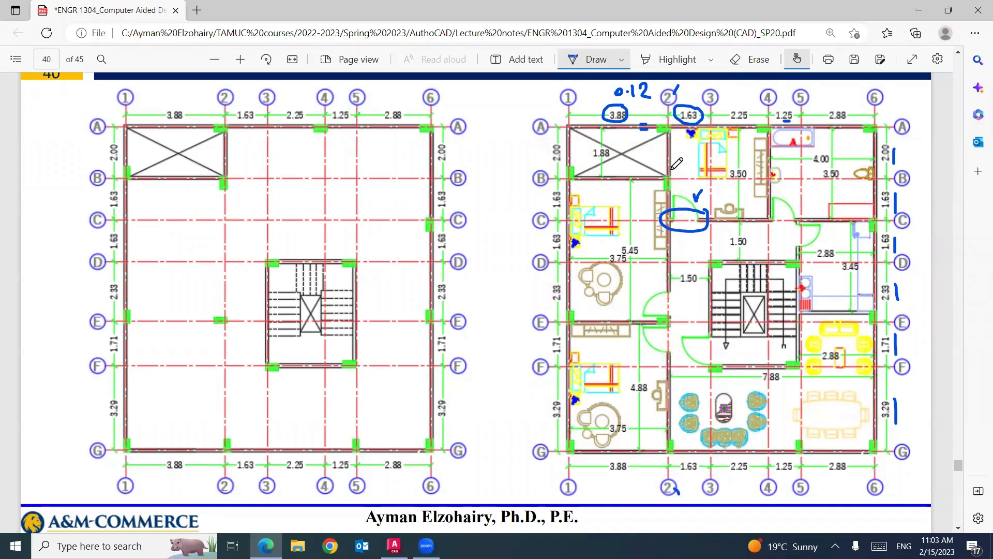
{"action": "left_click", "coordinate": [394, 545]}
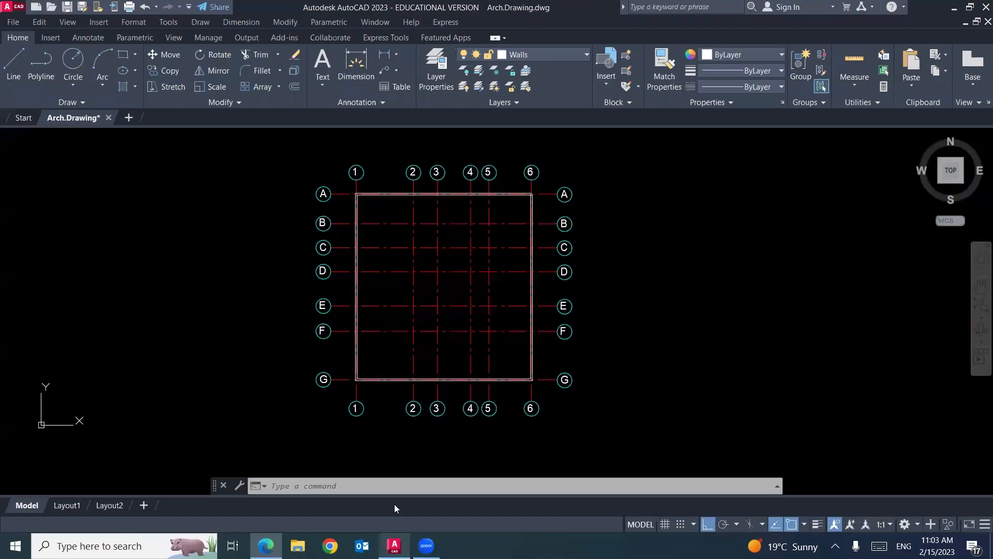
{"action": "type", "text": "mline"}
{"action": "key", "text": "Return"}
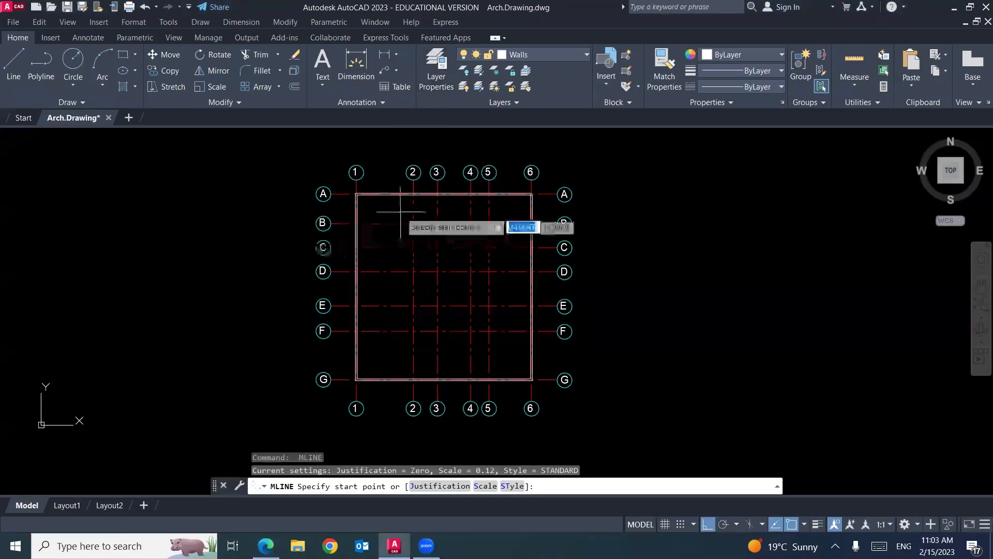
Step: Draw a multiline wall along grid line 2 from grid line A to grid line G
{"action": "left_click", "coordinate": [412, 196]}
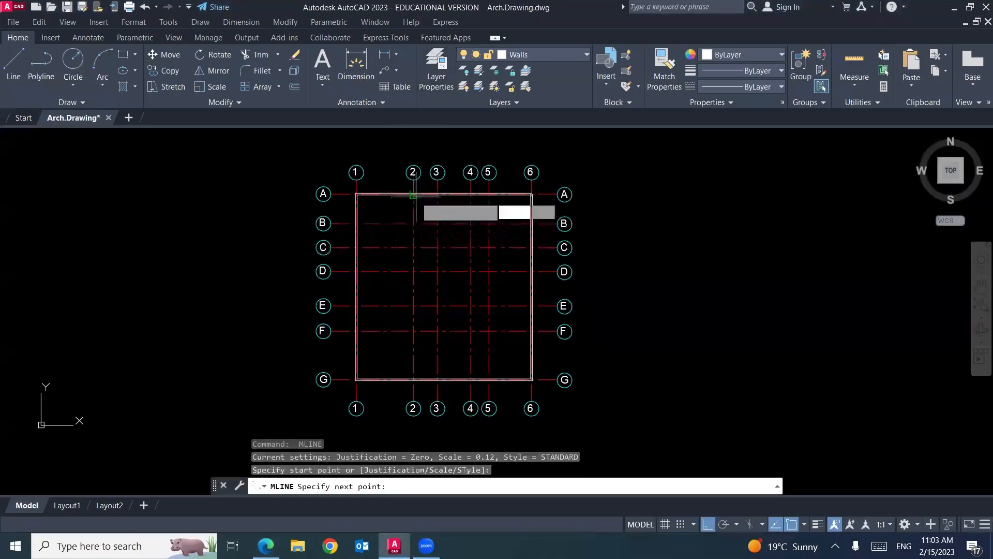
{"action": "left_click", "coordinate": [413, 381]}
{"action": "key", "text": "Return"}
Step: Check the reference plan PDF in Edge, return to AutoCAD and draw a multiline wall along grid line E from grid line 1 to 2
{"action": "left_click", "coordinate": [266, 545]}
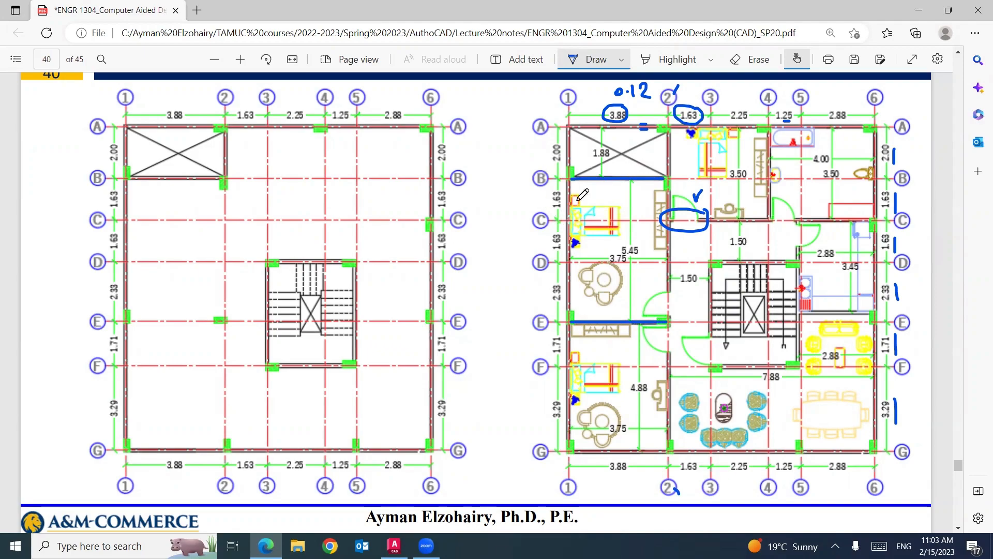
{"action": "left_click", "coordinate": [394, 545]}
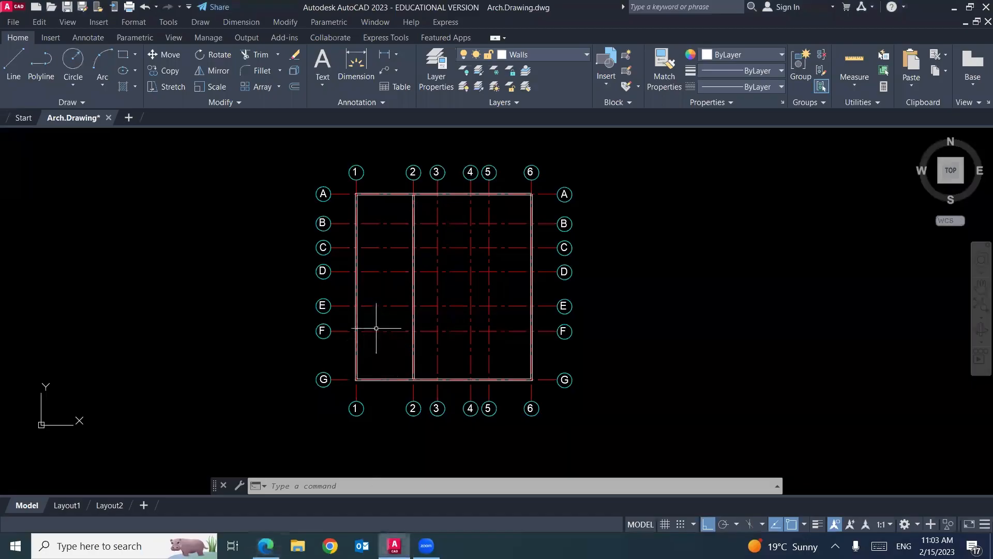
{"action": "type", "text": "ml"}
{"action": "key", "text": "Return"}
{"action": "left_click", "coordinate": [357, 305]}
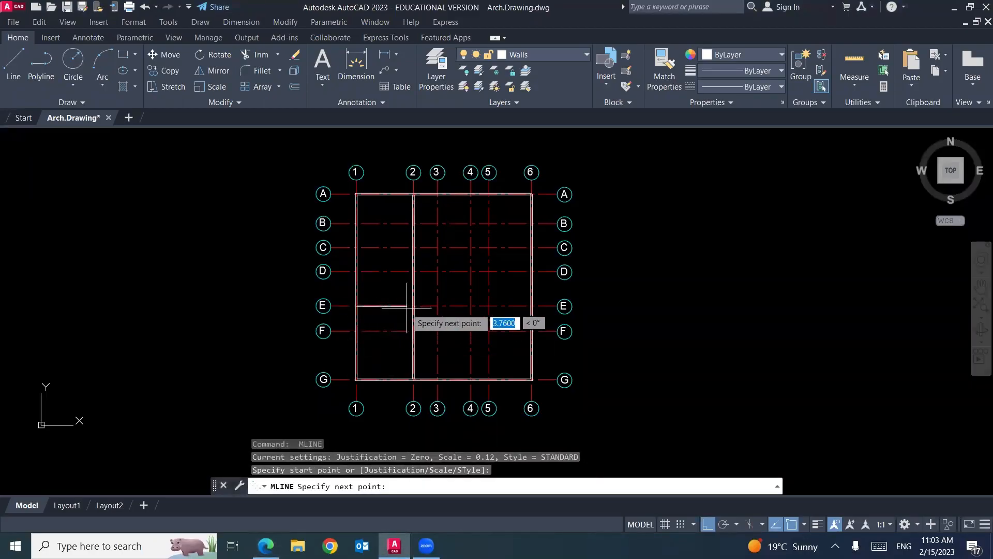
{"action": "left_click", "coordinate": [413, 306]}
{"action": "key", "text": "Return"}
Step: Draw a multiline wall along grid line B from grid line 1 to grid line 2
{"action": "key", "text": "Return"}
{"action": "left_click", "coordinate": [356, 224]}
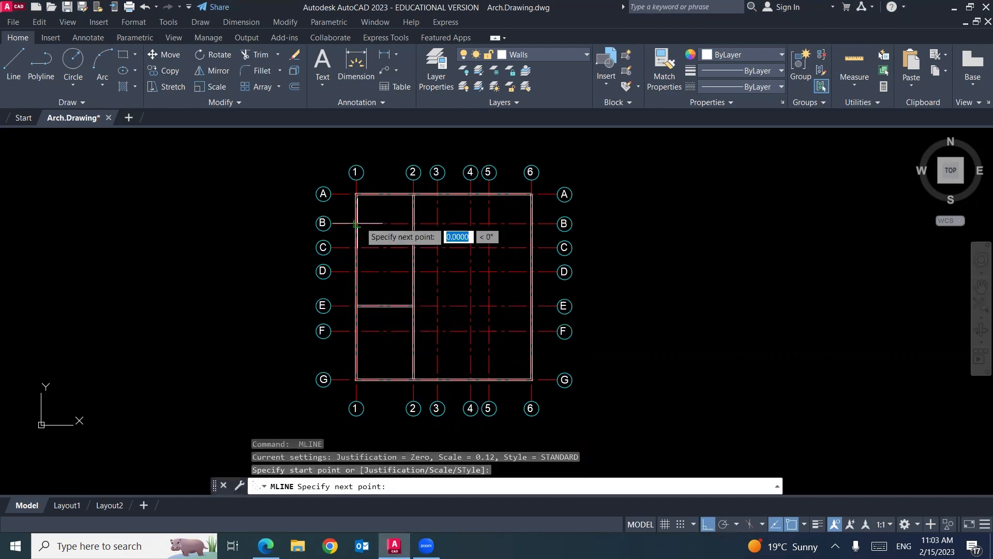
{"action": "left_click", "coordinate": [412, 223]}
{"action": "key", "text": "Return"}
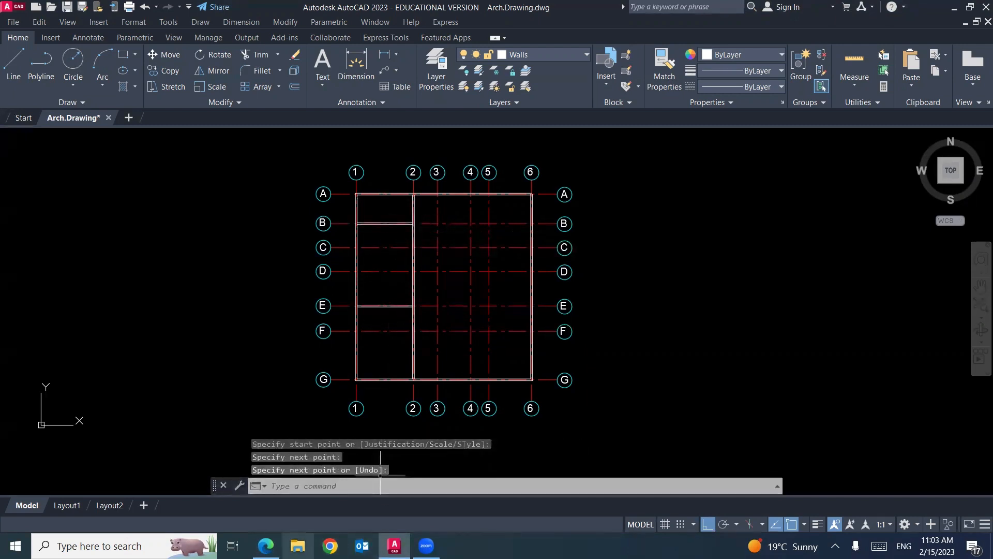
Step: Check the reference PDF in Edge, return to AutoCAD and draw a multiline wall along grid line C from grid line 2 to 6
{"action": "left_click", "coordinate": [266, 546]}
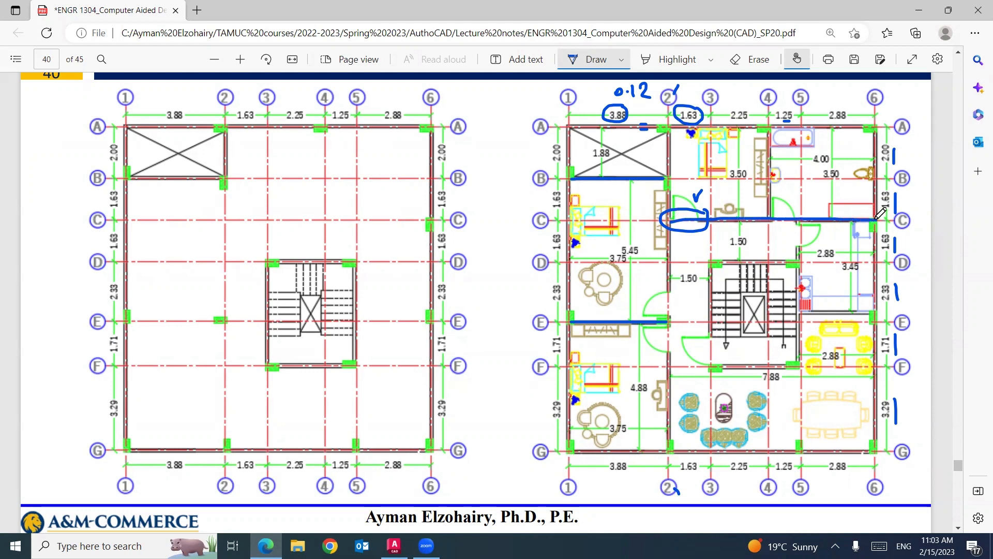
{"action": "left_click", "coordinate": [394, 545]}
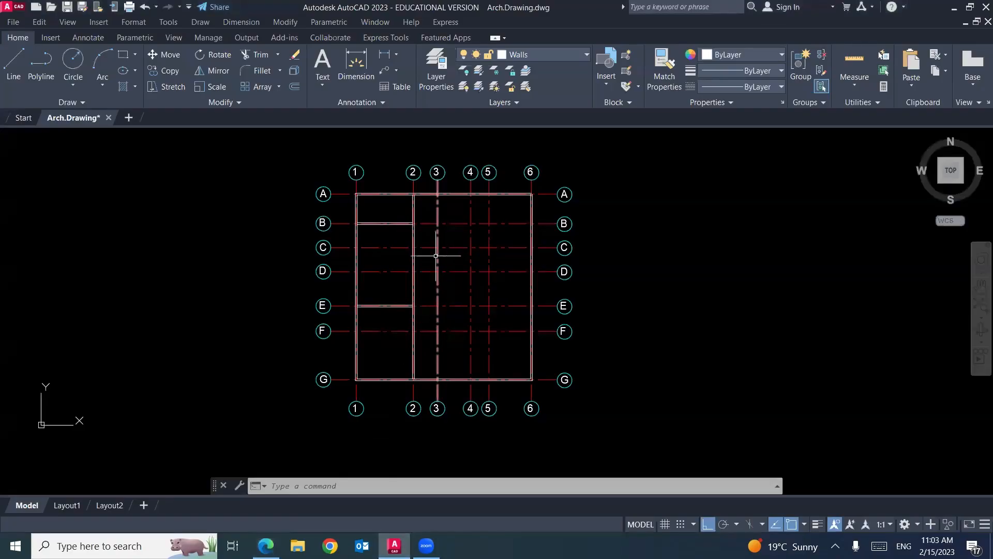
{"action": "type", "text": "mline"}
{"action": "key", "text": "Return"}
{"action": "left_click", "coordinate": [414, 246]}
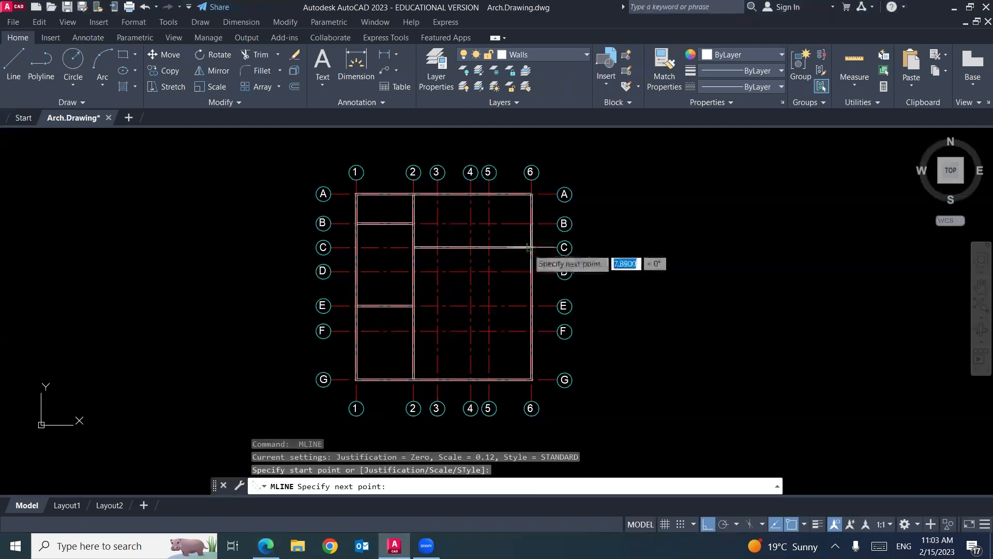
{"action": "left_click", "coordinate": [532, 248]}
{"action": "key", "text": "Return"}
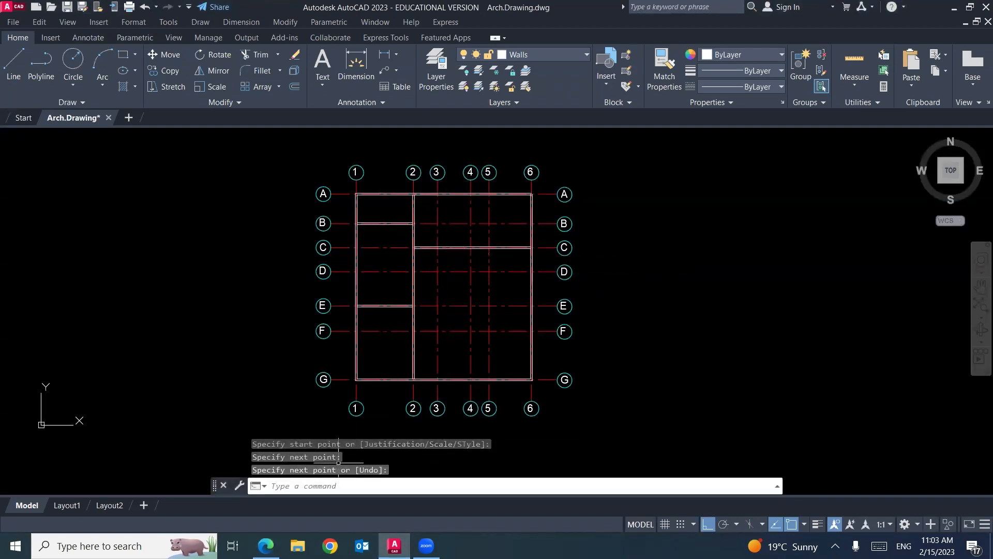
Step: Check the reference PDF in Edge, return to AutoCAD and draw a multiline wall along grid line 4 from grid line A to C
{"action": "left_click", "coordinate": [266, 545]}
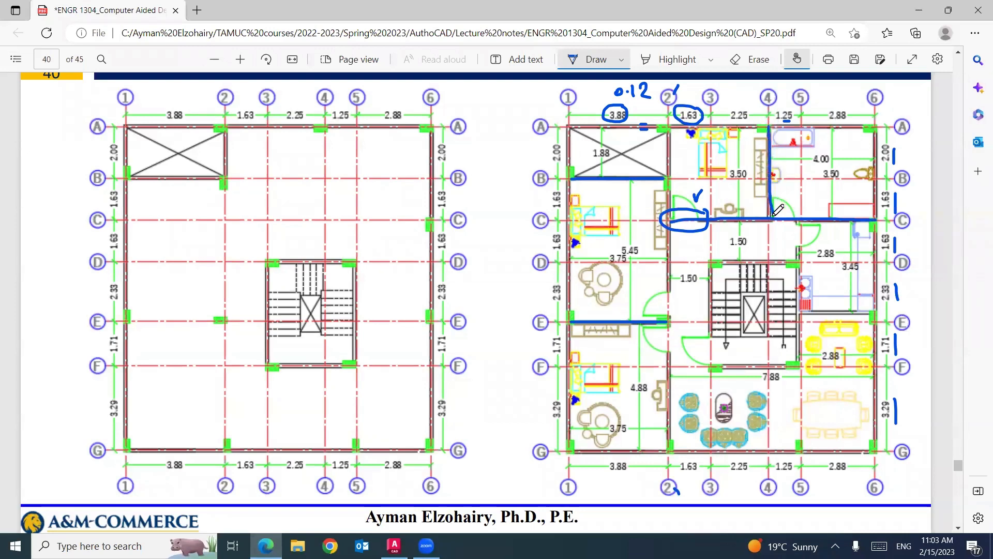
{"action": "left_click", "coordinate": [394, 545]}
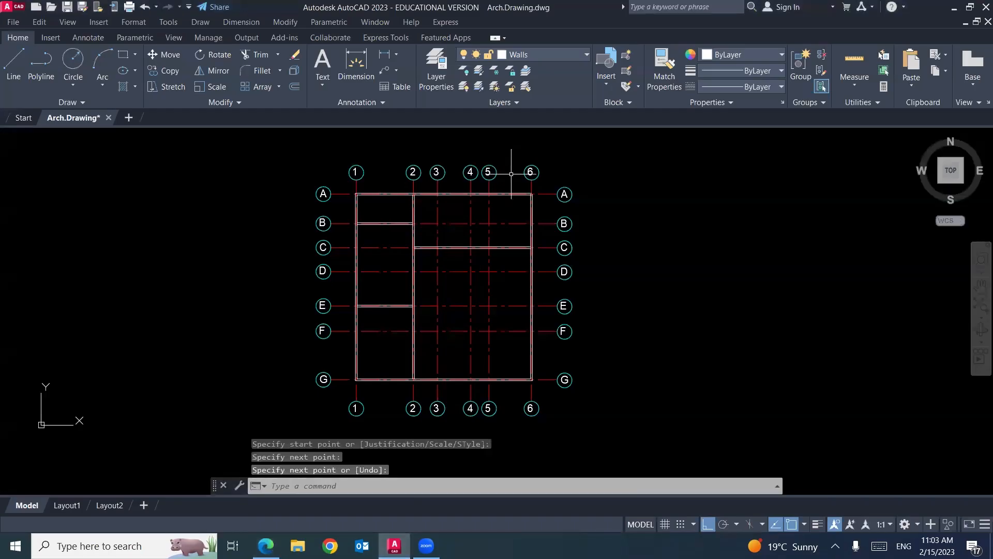
{"action": "key", "text": "Return"}
{"action": "left_click", "coordinate": [470, 194]}
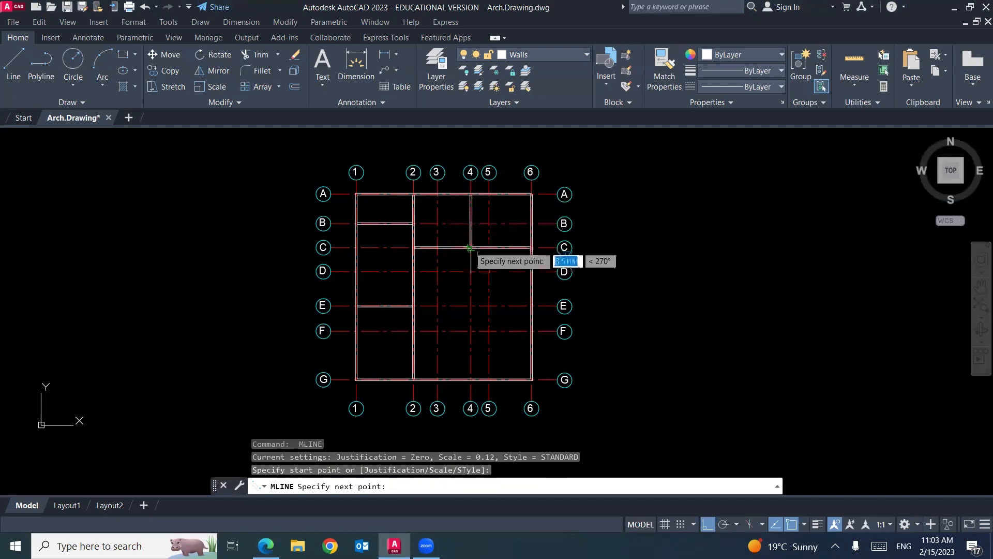
{"action": "left_click", "coordinate": [470, 247]}
{"action": "key", "text": "Return"}
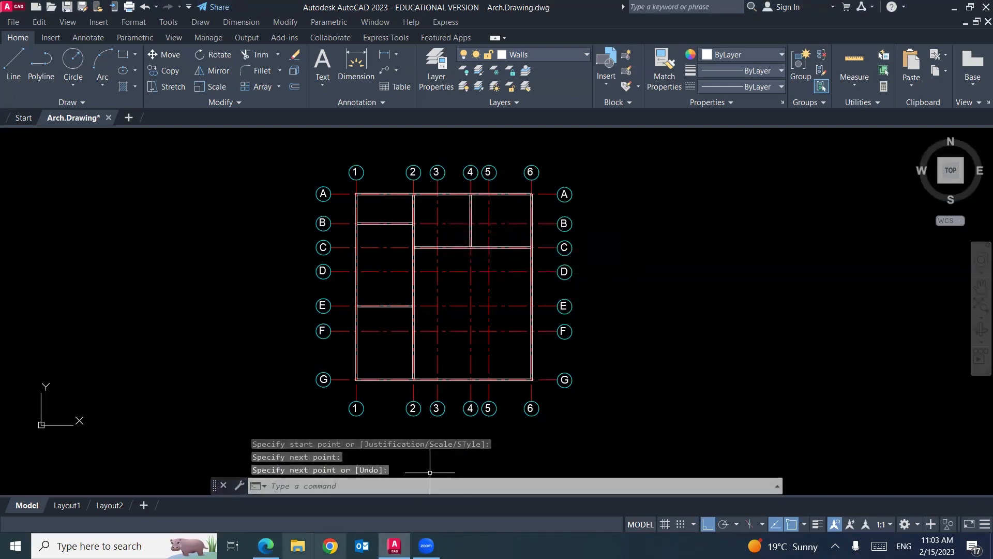
Step: Following the reference PDF in Edge, draw one continuous multiline wall in AutoCAD through grid intersections C-5, F-5, F-3, D-3 and D-5
{"action": "left_click", "coordinate": [266, 545]}
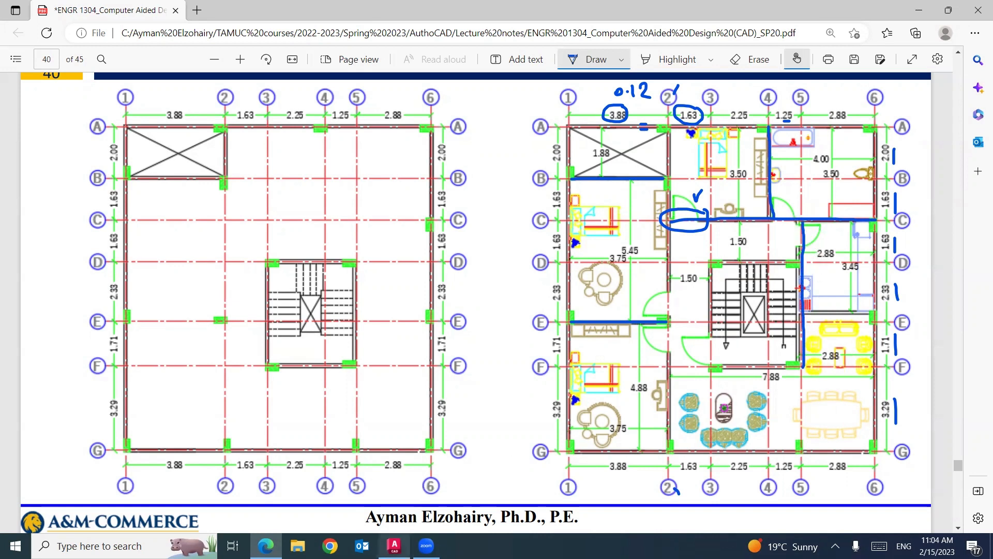
{"action": "mouse_move", "coordinate": [394, 545]}
{"action": "left_click", "coordinate": [399, 500]}
{"action": "type", "text": "mline"}
{"action": "key", "text": "Return"}
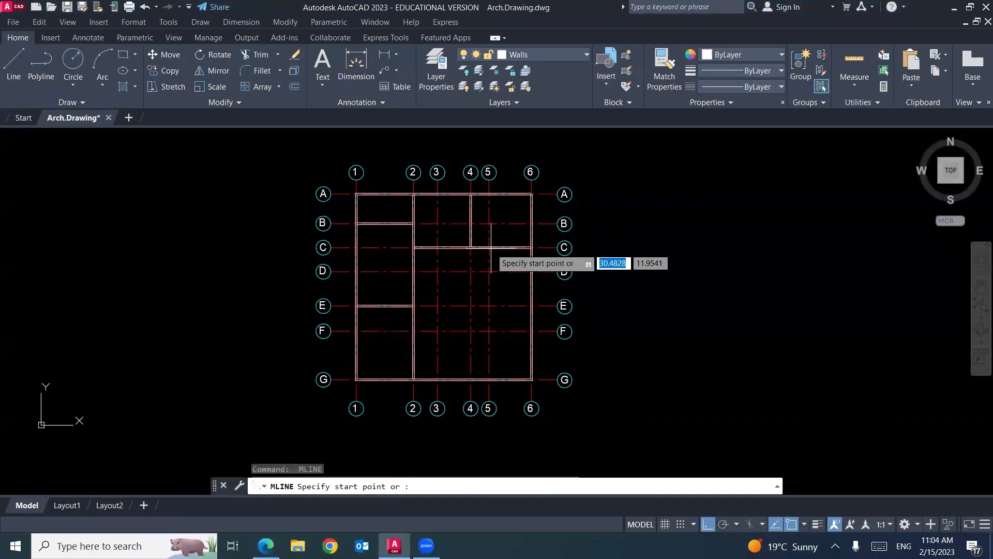
{"action": "left_click", "coordinate": [489, 248]}
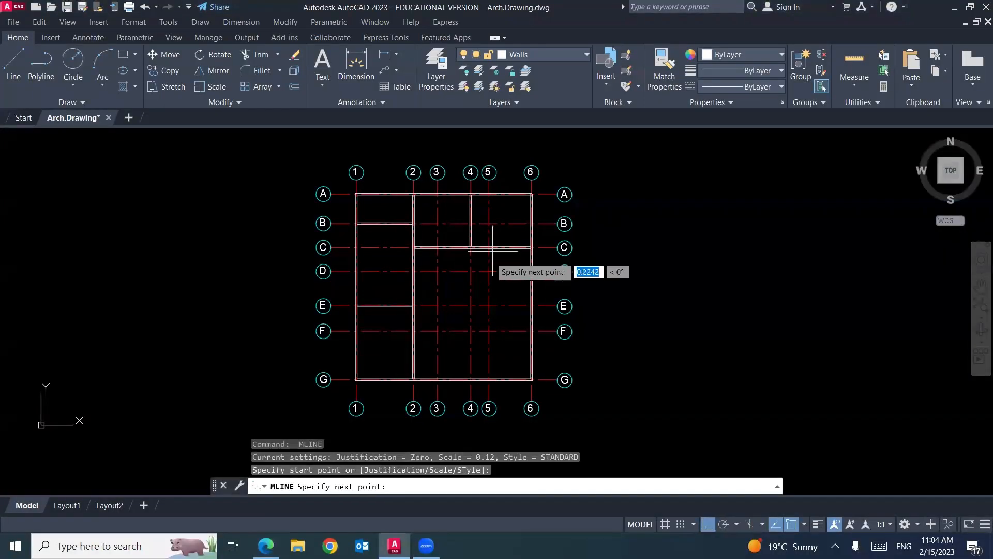
{"action": "left_click", "coordinate": [490, 330]}
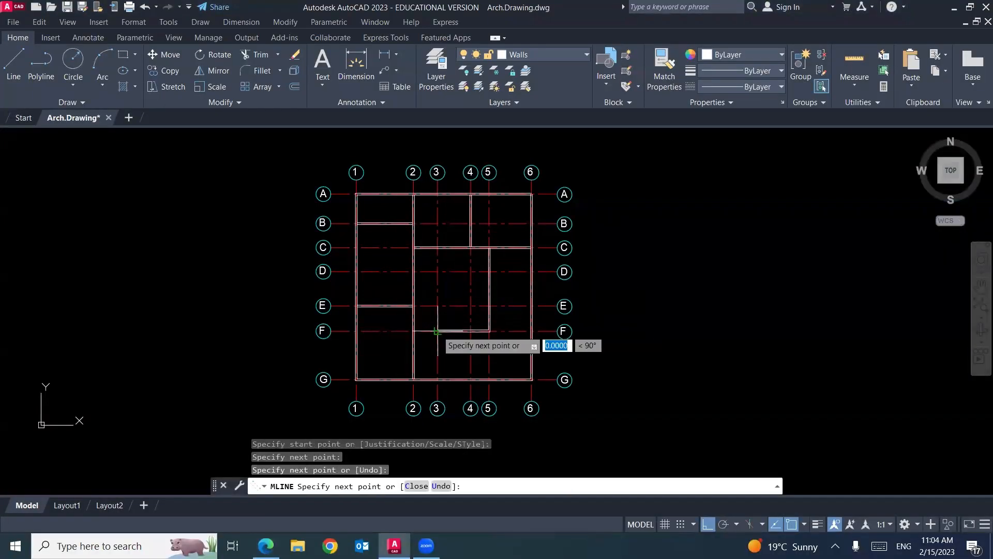
{"action": "left_click", "coordinate": [266, 545]}
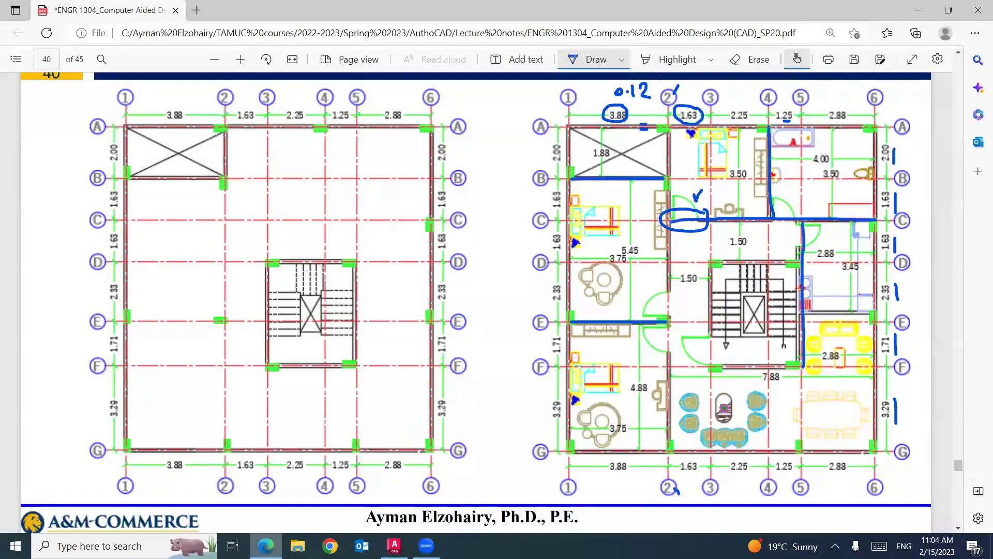
{"action": "left_click", "coordinate": [265, 540]}
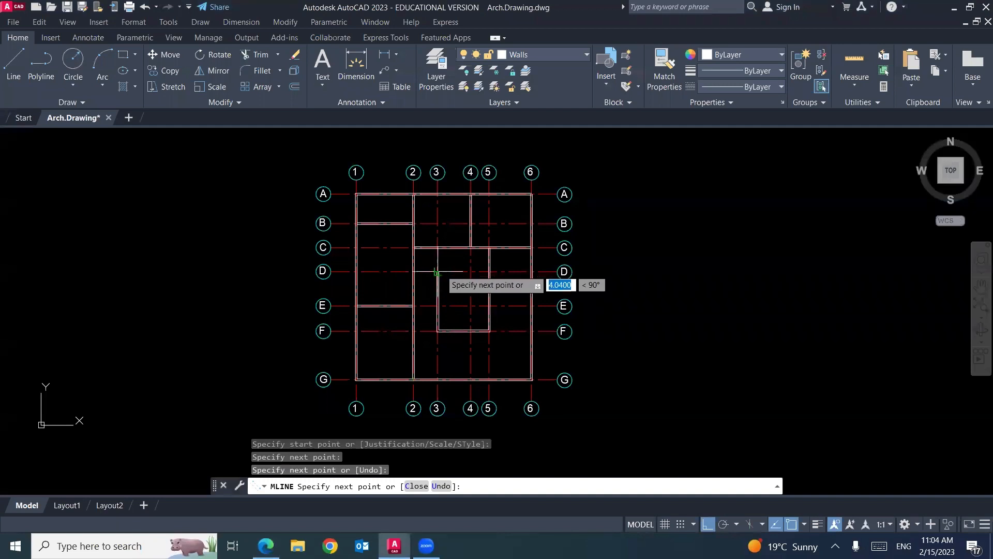
{"action": "left_click", "coordinate": [438, 271]}
{"action": "left_click", "coordinate": [490, 271]}
{"action": "key", "text": "Return"}
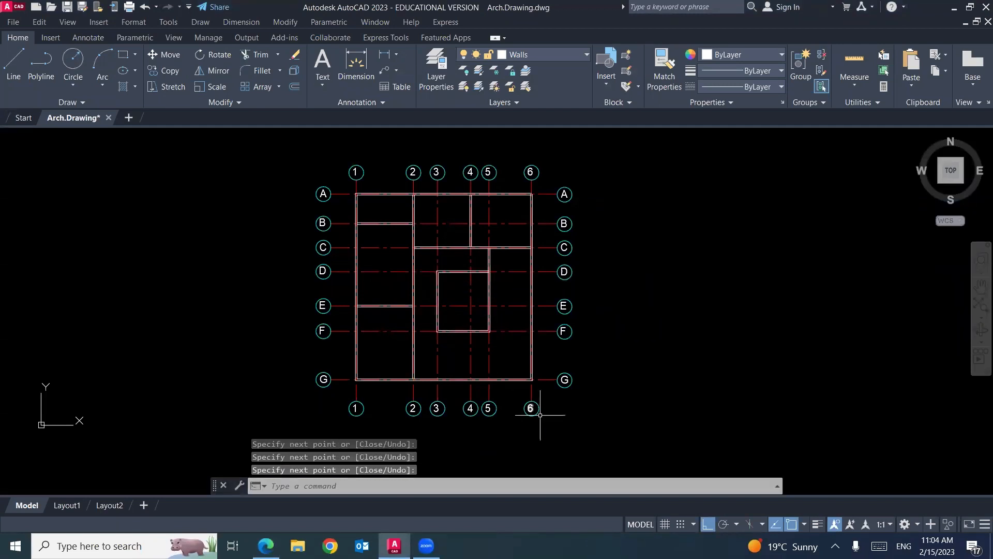
Step: Check the partition wall between grid lines 5 and 6 in the reference PDF in Edge, and return to AutoCAD
{"action": "middle_click_drag", "start_coordinate": [733, 357], "coordinate": [695, 331]}
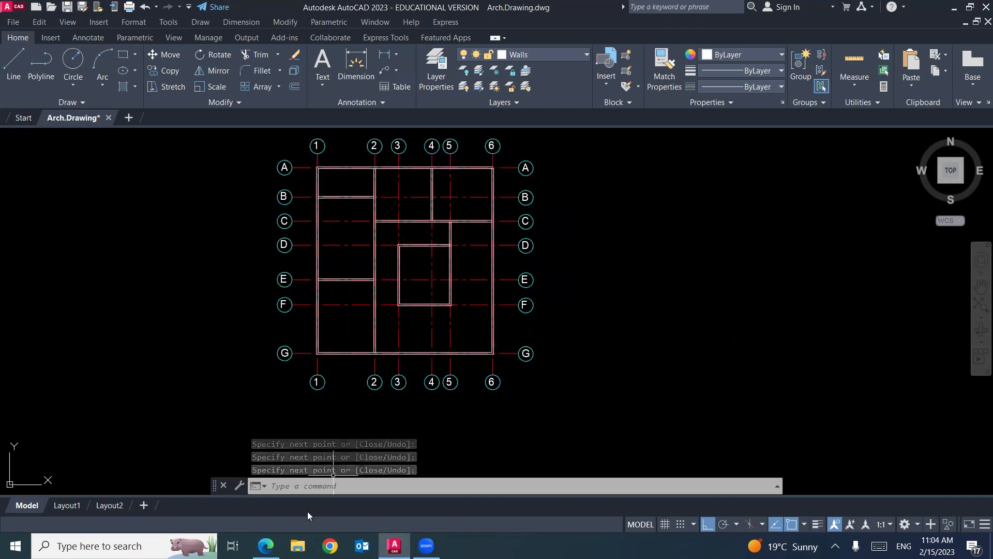
{"action": "left_click", "coordinate": [266, 545]}
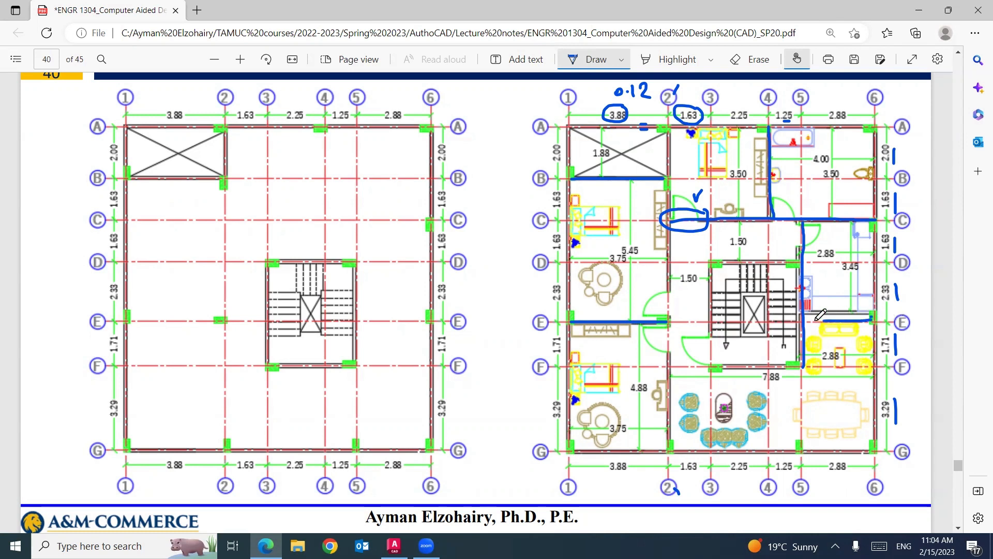
{"action": "left_click", "coordinate": [394, 545]}
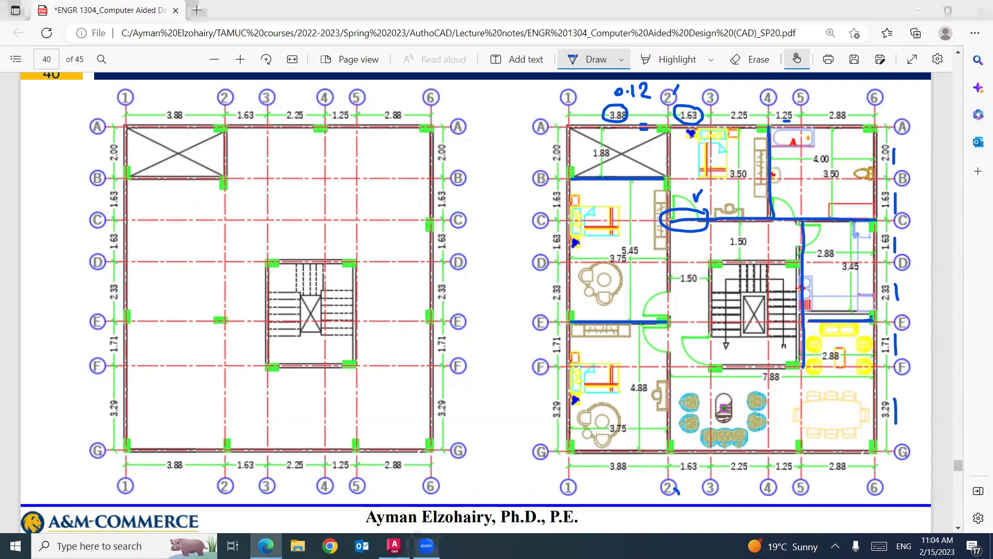
{"action": "type", "text": "mline"}
{"action": "key", "text": "Return"}
{"action": "left_click", "coordinate": [492, 305]}
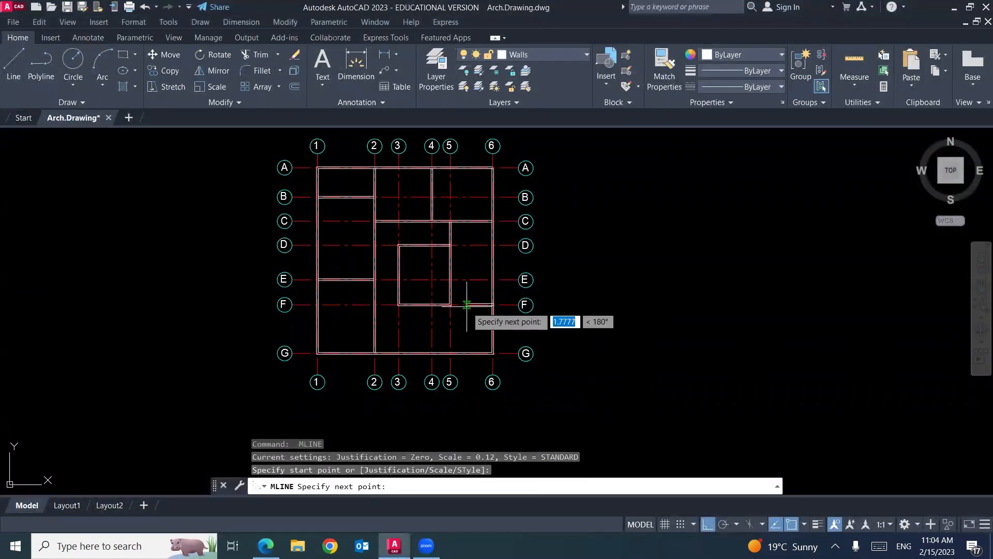
{"action": "key", "text": "Return"}
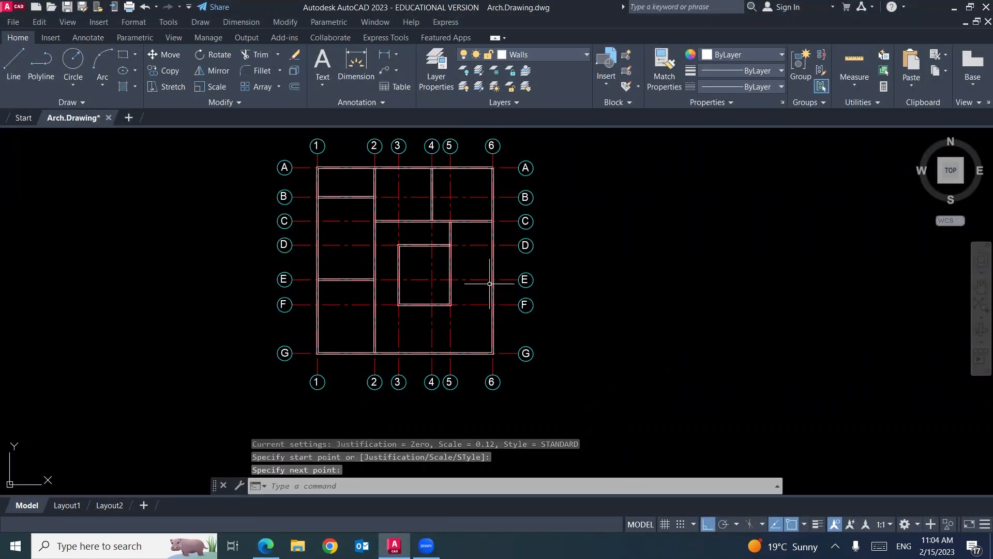
Step: Draw a multiline wall along grid line E from grid line 6 to grid line 5
{"action": "key", "text": "Return"}
{"action": "left_click", "coordinate": [492, 280]}
{"action": "left_click", "coordinate": [450, 280]}
{"action": "key", "text": "Return"}
Step: Move the wall on grid line E between grid lines 5 and 6 upward by 0.5
{"action": "scroll", "coordinate": [473, 264], "scroll_direction": "up", "scroll_amount": 6}
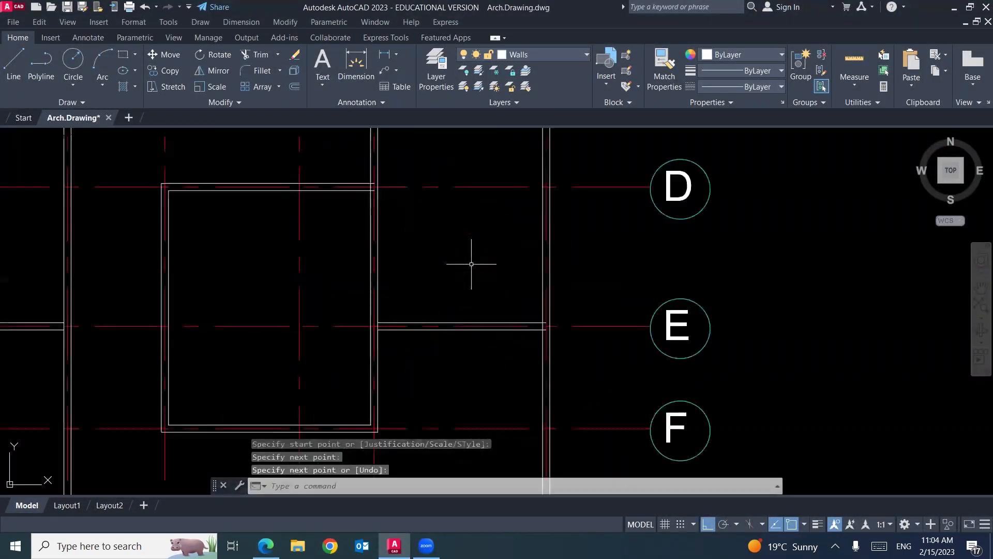
{"action": "type", "text": "m"}
{"action": "key", "text": "Return"}
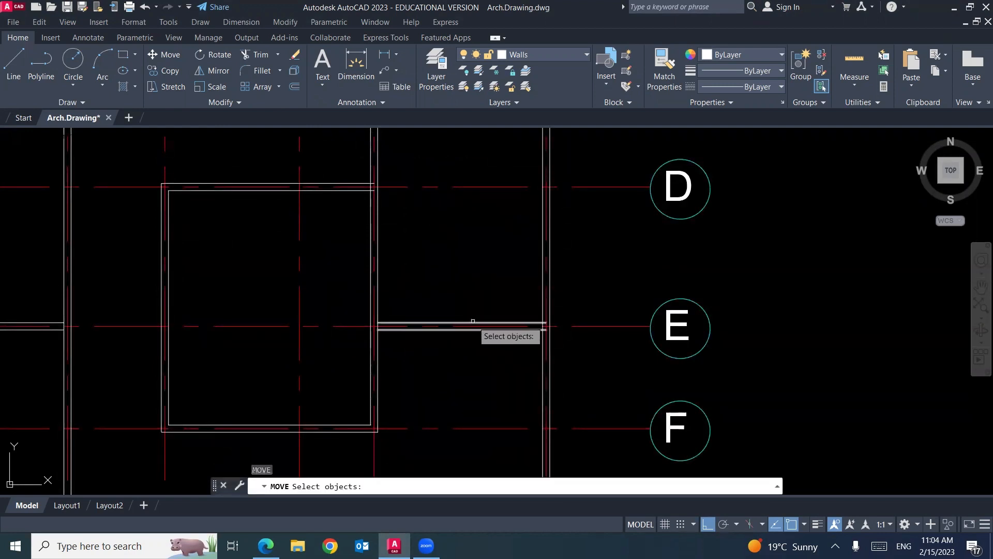
{"action": "left_click", "coordinate": [470, 324]}
{"action": "key", "text": "Return"}
{"action": "left_click", "coordinate": [475, 302]}
{"action": "type", "text": ".5"}
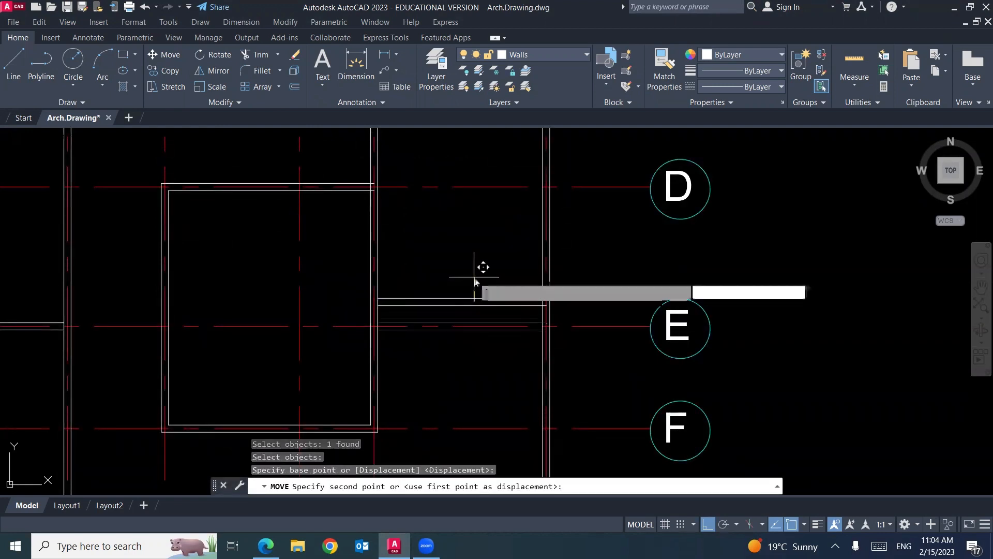
{"action": "key", "text": "Return"}
{"action": "scroll", "coordinate": [492, 269], "scroll_direction": "down", "scroll_amount": 4}
{"action": "middle_click_drag", "start_coordinate": [454, 322], "coordinate": [528, 365]}
Step: Erase the pen mark along grid line E between grid lines 5 and 6 in the Edge PDF, and return to AutoCAD
{"action": "left_click", "coordinate": [265, 546]}
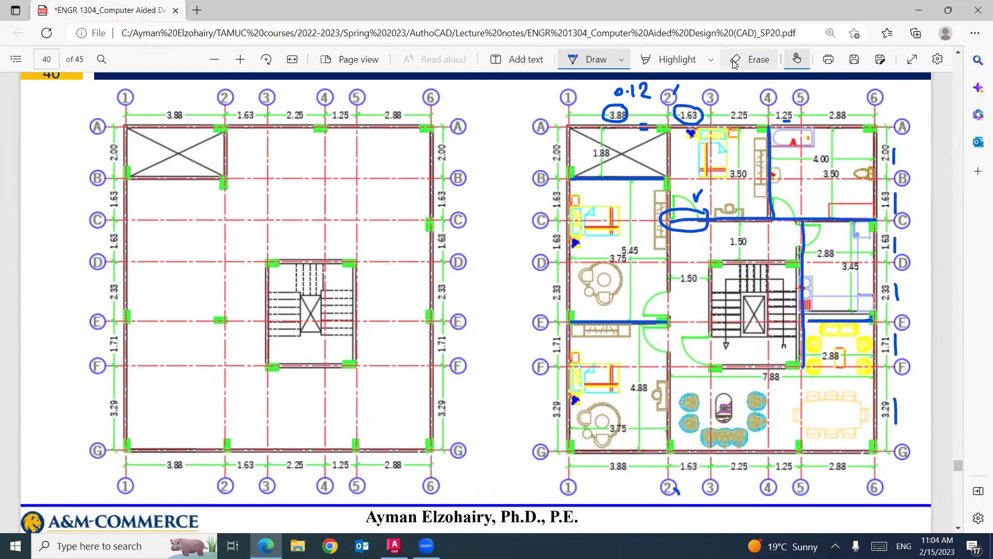
{"action": "left_click", "coordinate": [750, 59]}
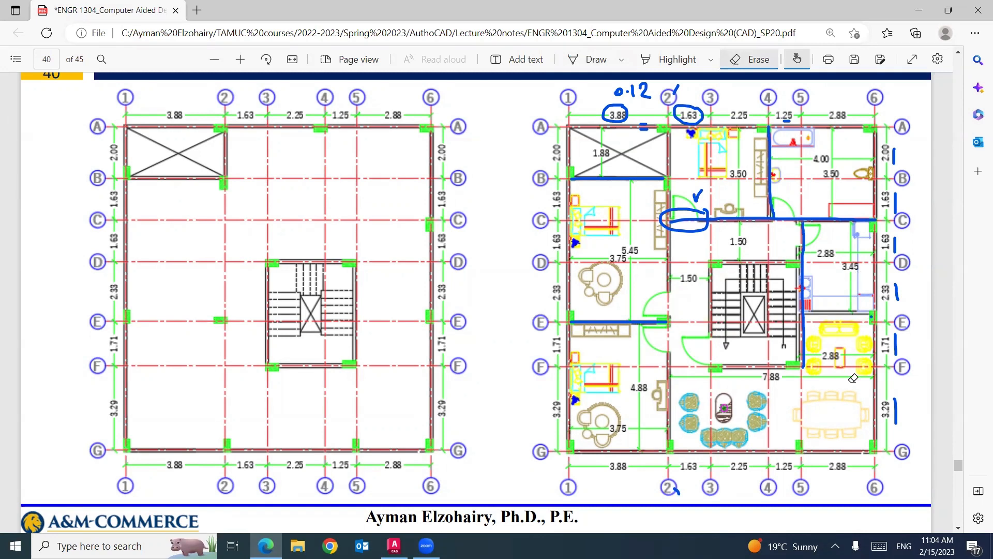
{"action": "left_click", "coordinate": [394, 546]}
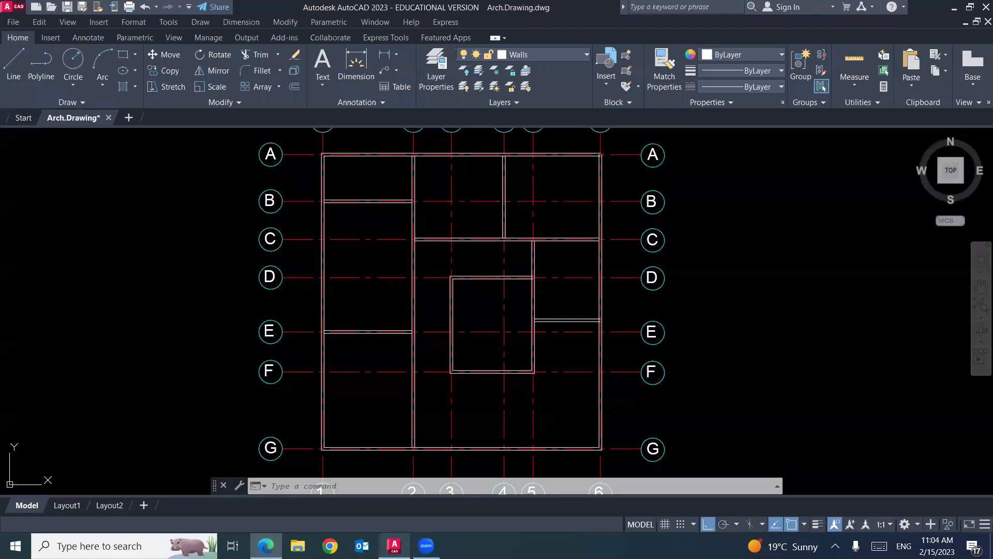
Step: Join the outer walls at the intersection of grid lines A and 6 with the Corner Joint multiline edit
{"action": "mouse_move", "coordinate": [585, 383]}
{"action": "middle_mouse_down"}
{"action": "mouse_move", "coordinate": [594, 362]}
{"action": "mouse_move", "coordinate": [598, 381]}
{"action": "middle_mouse_up"}
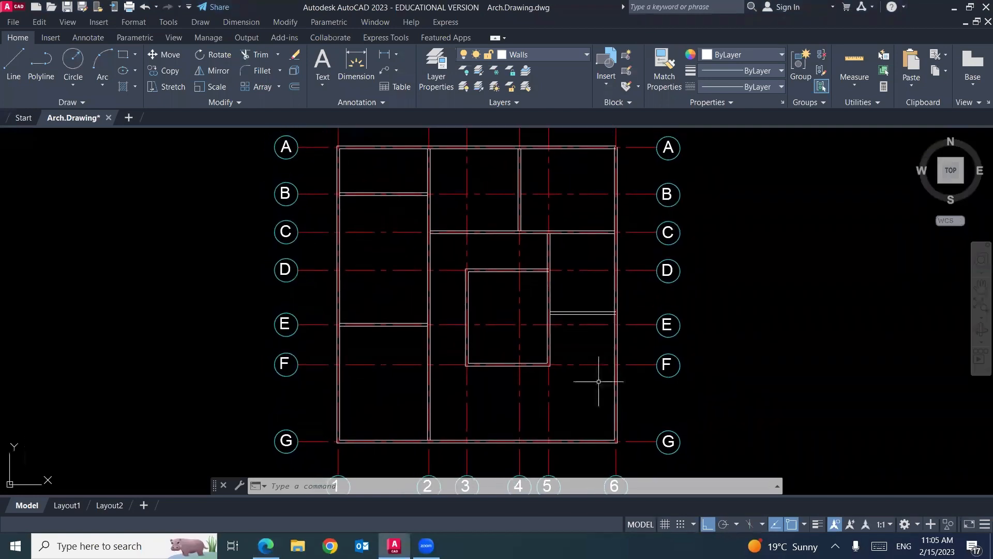
{"action": "middle_click_drag", "start_coordinate": [550, 164], "coordinate": [551, 204]}
{"action": "scroll", "coordinate": [631, 195], "scroll_direction": "up", "scroll_amount": 6}
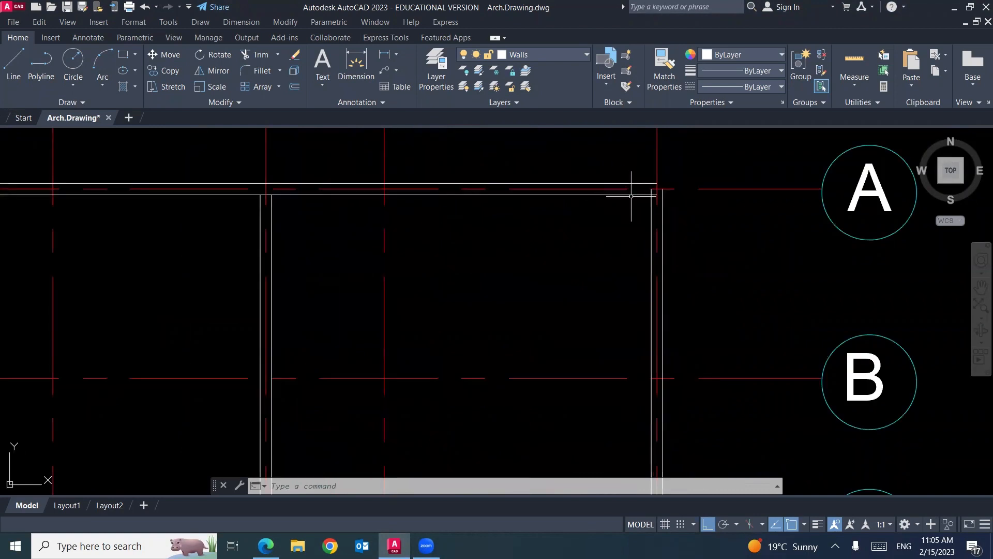
{"action": "double_click", "coordinate": [631, 194]}
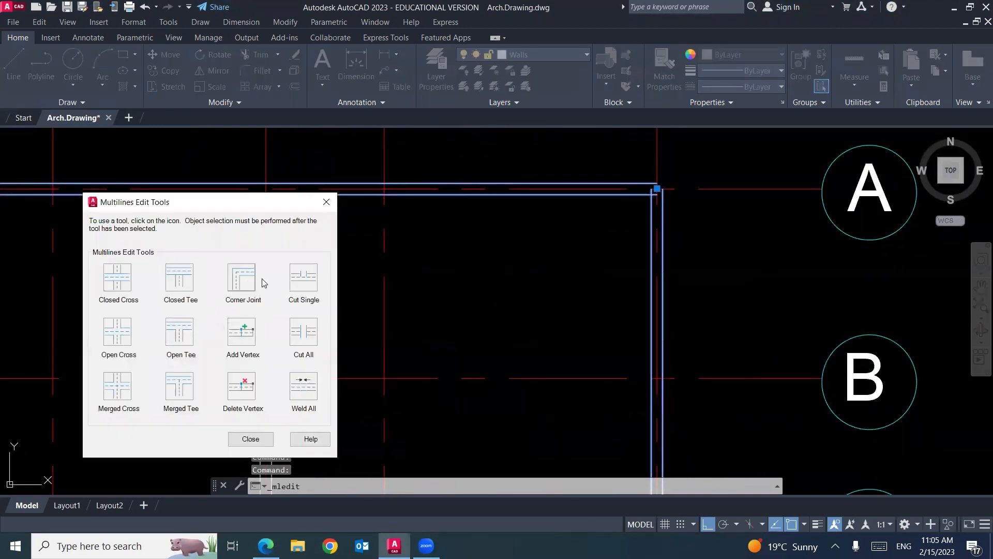
{"action": "left_click", "coordinate": [242, 278]}
{"action": "left_click", "coordinate": [653, 218]}
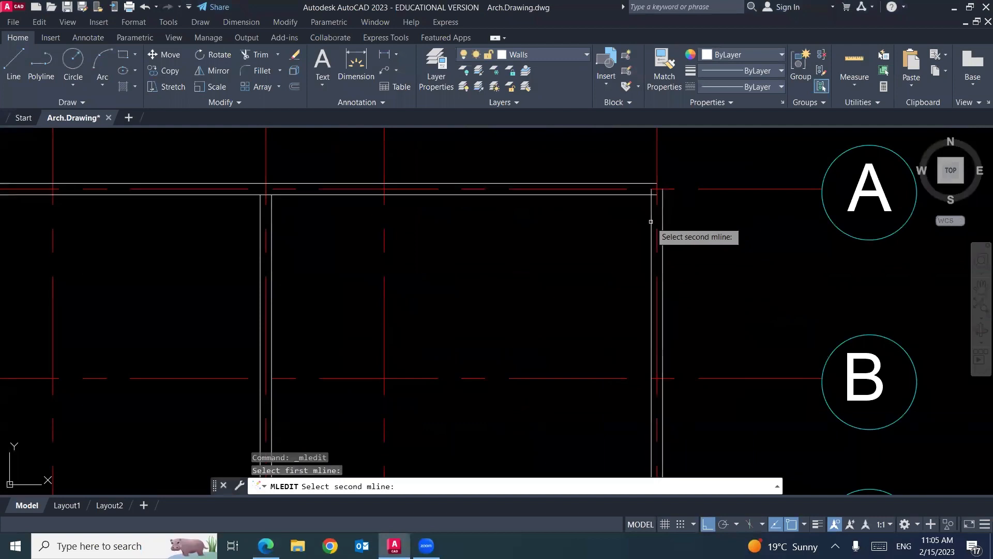
{"action": "left_click", "coordinate": [632, 193]}
{"action": "middle_click_drag", "start_coordinate": [336, 241], "coordinate": [401, 270]}
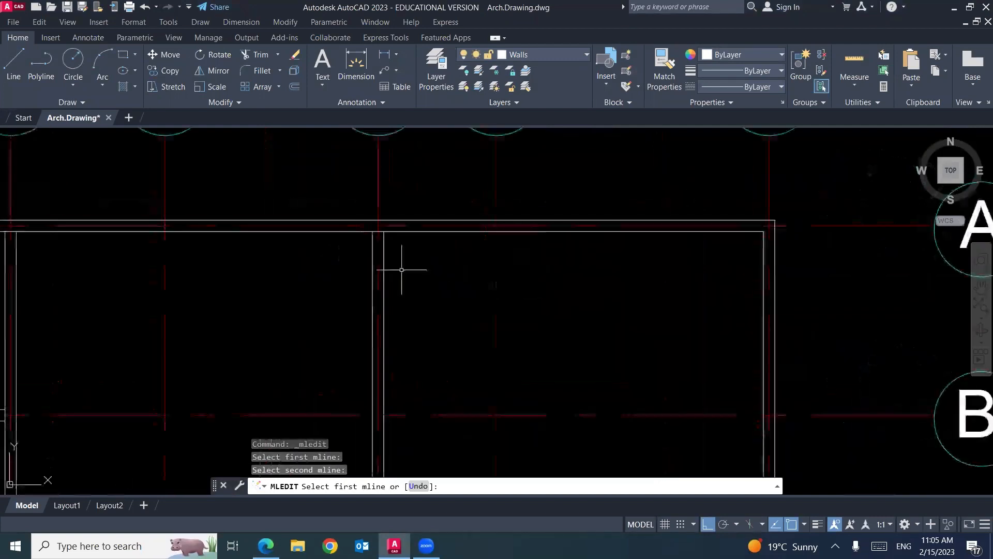
{"action": "key", "text": "Return"}
Step: Use Open Tee to join the interior walls on grid lines 4 and 2 to the outer wall on grid line A
{"action": "key", "text": "Return"}
{"action": "left_click", "coordinate": [181, 334]}
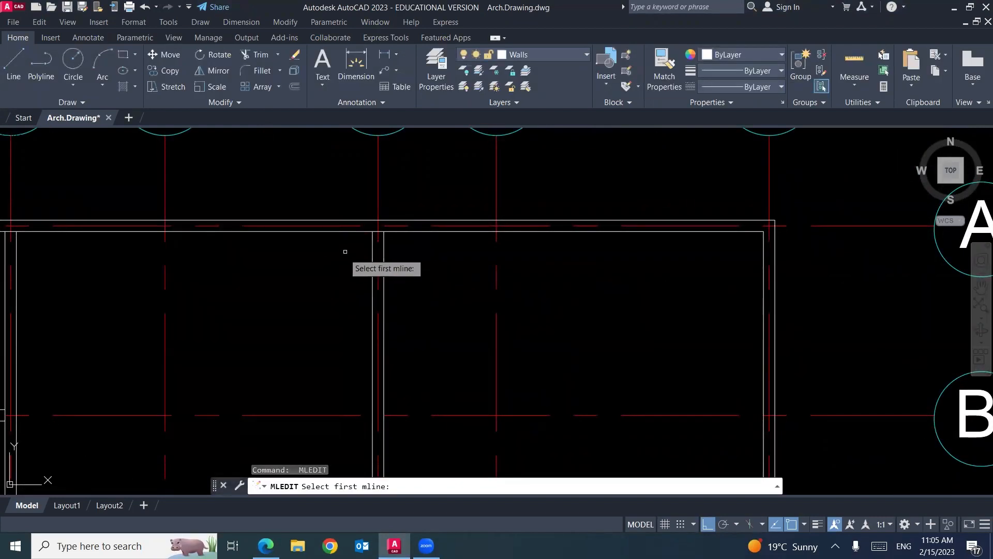
{"action": "left_click", "coordinate": [373, 242]}
{"action": "left_click", "coordinate": [354, 235]}
{"action": "middle_click_drag", "start_coordinate": [281, 328], "coordinate": [523, 331]}
{"action": "left_click", "coordinate": [283, 240]}
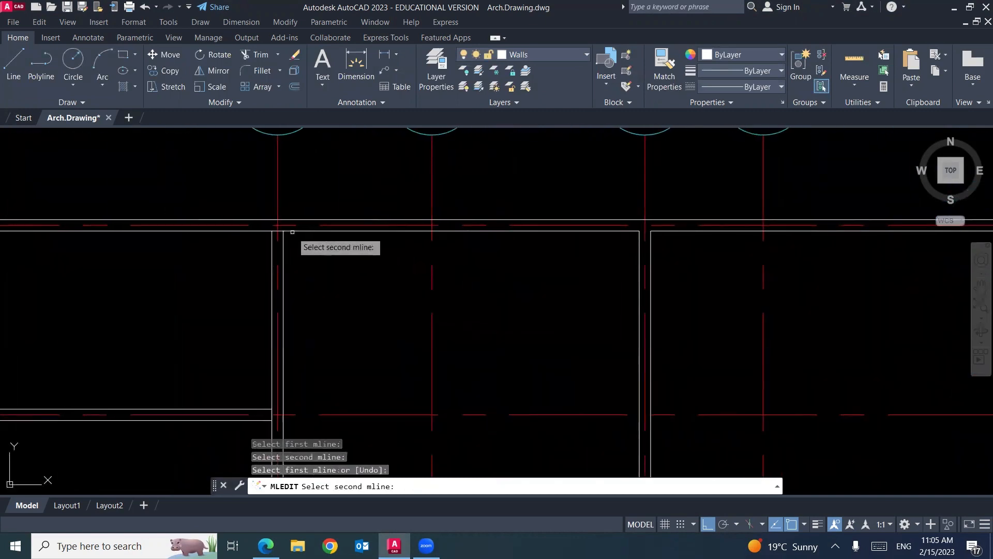
{"action": "left_click", "coordinate": [353, 228]}
Step: Open the tee joints at both ends of the grid line B wall, where it meets the walls on grid lines 1 and 2
{"action": "scroll", "coordinate": [311, 235], "scroll_direction": "down", "scroll_amount": 3}
{"action": "scroll", "coordinate": [251, 276], "scroll_direction": "up", "scroll_amount": 2}
{"action": "scroll", "coordinate": [251, 276], "scroll_direction": "up", "scroll_amount": 4}
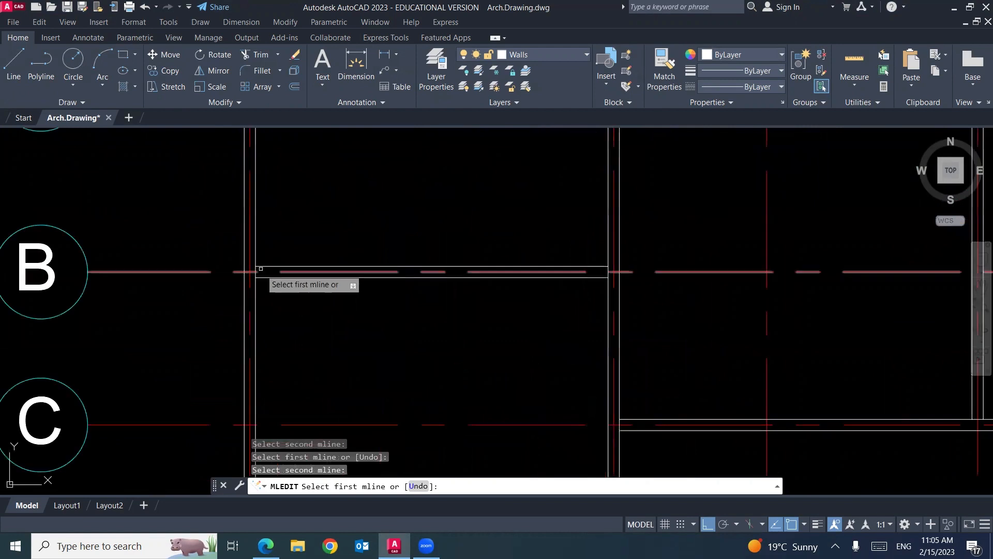
{"action": "left_click", "coordinate": [261, 272]}
{"action": "left_click", "coordinate": [252, 261]}
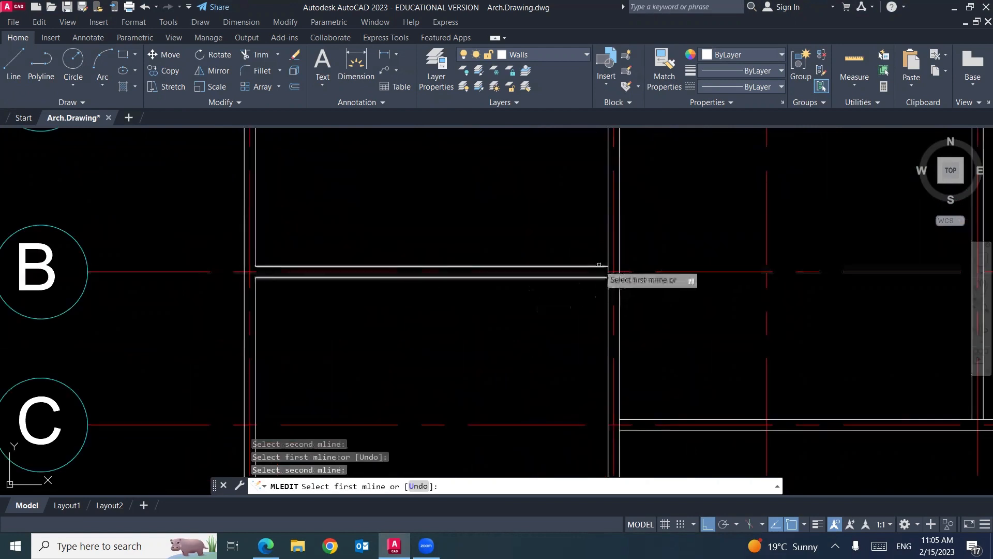
{"action": "left_click", "coordinate": [598, 272]}
{"action": "left_click", "coordinate": [613, 258]}
Step: Open the tee joint where the wall on grid line C meets the wall on grid line 2
{"action": "middle_click_drag", "start_coordinate": [592, 369], "coordinate": [509, 215]}
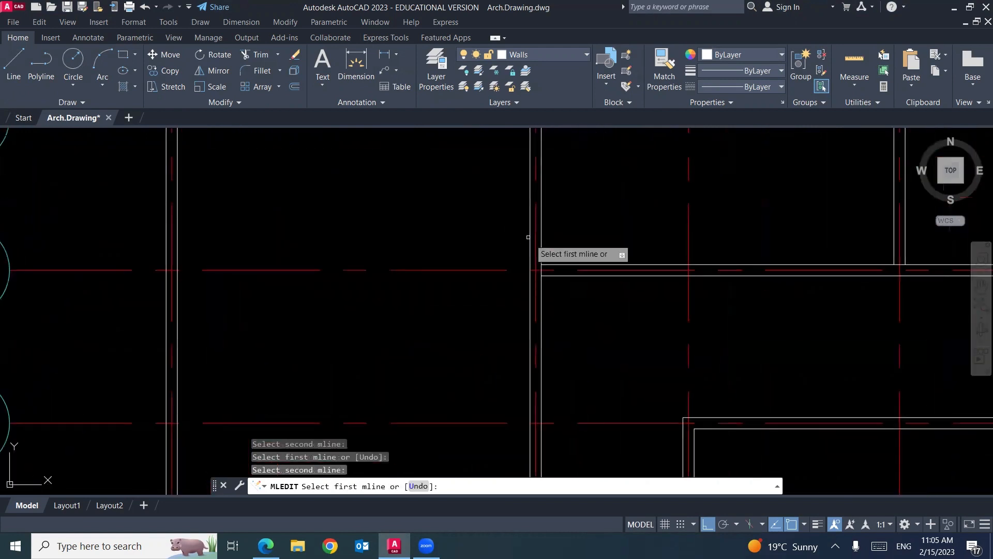
{"action": "left_click", "coordinate": [550, 264]}
{"action": "left_click", "coordinate": [541, 245]}
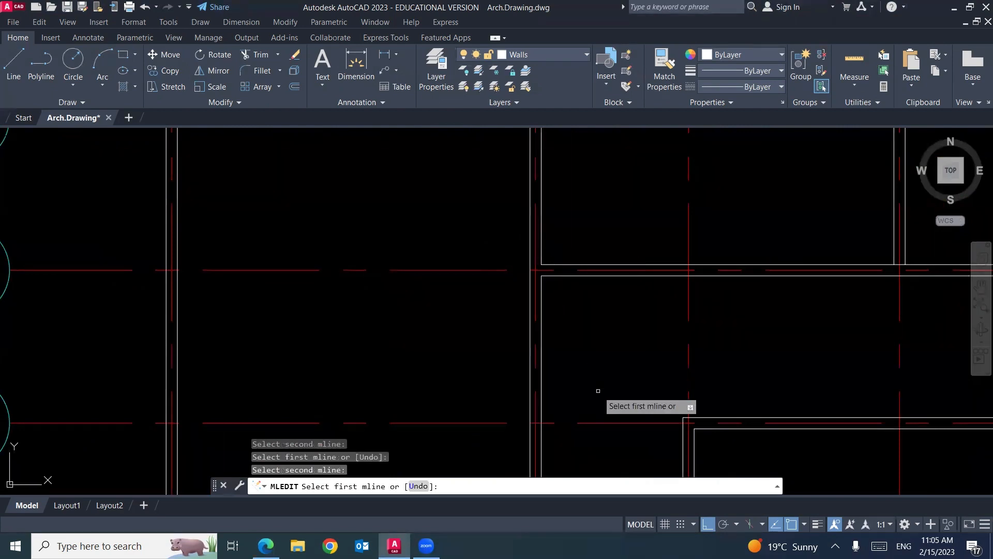
Step: Open the tee joints of the grid line E wall with the walls on grid lines 2 and 1
{"action": "middle_click_drag", "start_coordinate": [599, 390], "coordinate": [526, 224]}
{"action": "middle_click_drag", "start_coordinate": [549, 382], "coordinate": [554, 247]}
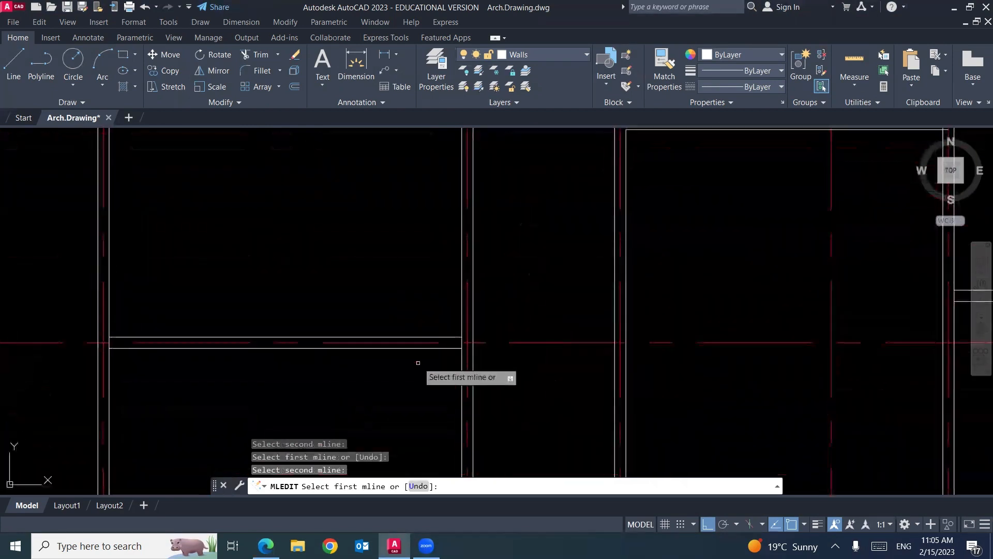
{"action": "left_click", "coordinate": [452, 342]}
{"action": "left_click", "coordinate": [460, 319]}
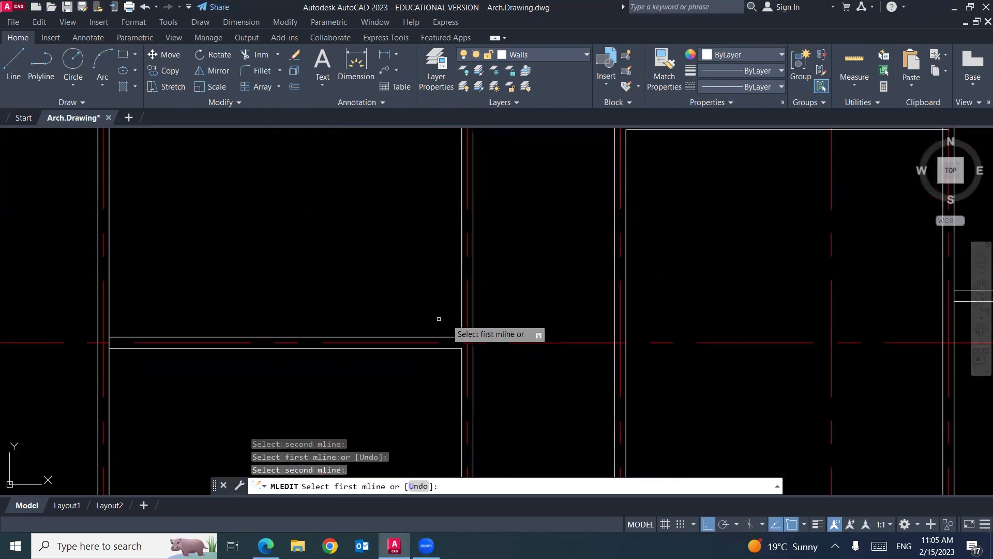
{"action": "left_click", "coordinate": [126, 342]}
{"action": "left_click", "coordinate": [109, 319]}
Step: Open the tee joint where the wall on grid line 2 meets the outer wall on grid line G
{"action": "scroll", "coordinate": [399, 303], "scroll_direction": "down", "scroll_amount": 5}
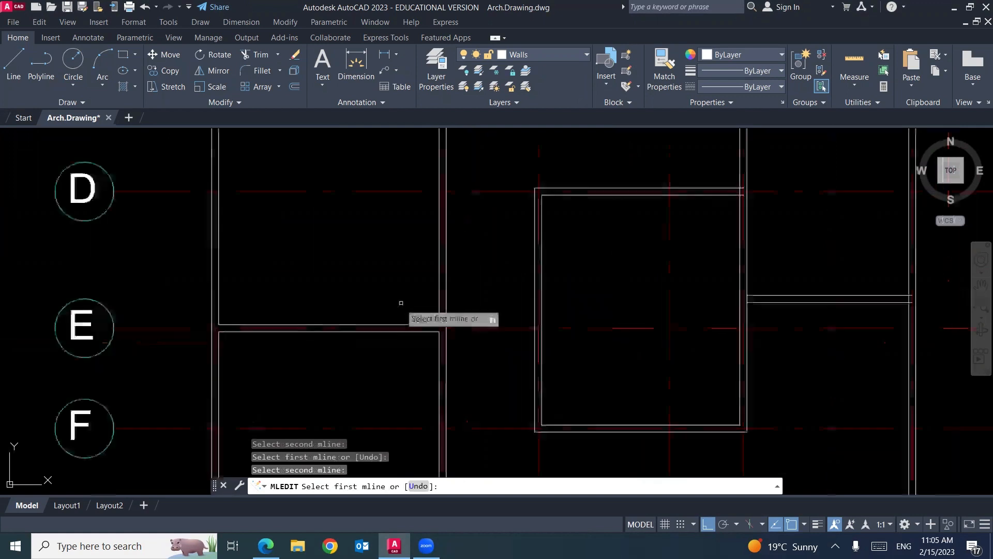
{"action": "scroll", "coordinate": [371, 312], "scroll_direction": "up", "scroll_amount": 8}
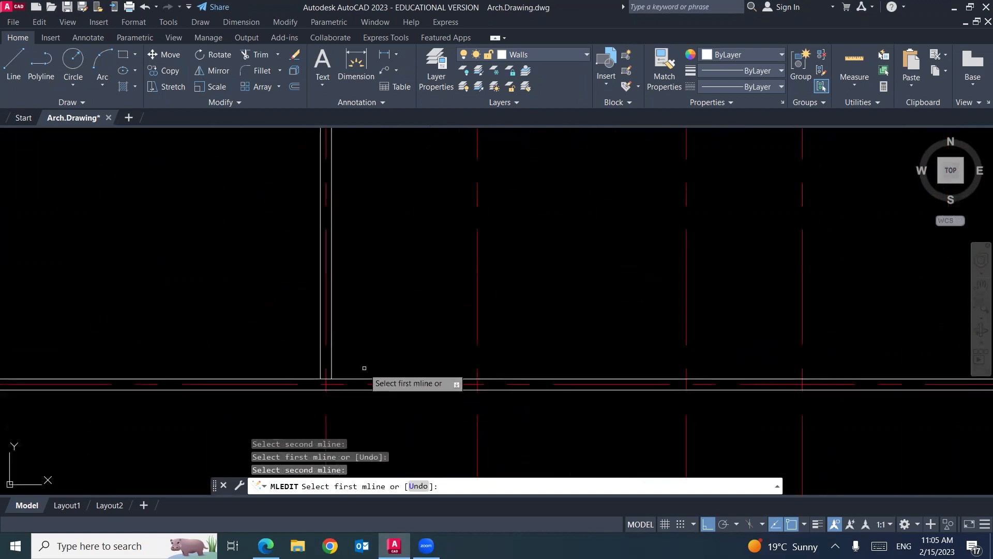
{"action": "left_click", "coordinate": [331, 368]}
{"action": "left_click", "coordinate": [346, 380]}
Step: Open the tee joints at both ends of the partition just above grid line E, at the walls on grid lines 5 and 6
{"action": "scroll", "coordinate": [445, 336], "scroll_direction": "down", "scroll_amount": 6}
{"action": "scroll", "coordinate": [489, 310], "scroll_direction": "up", "scroll_amount": 8}
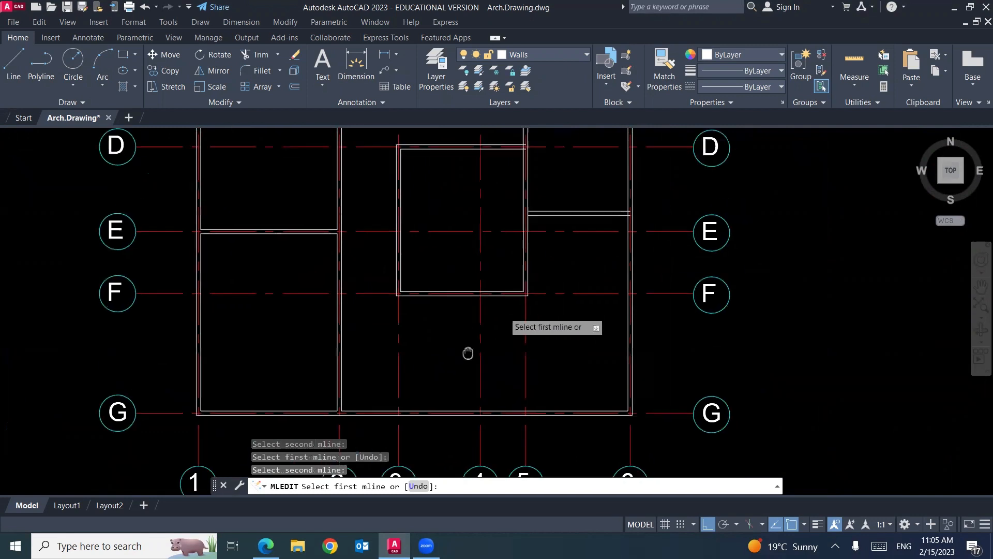
{"action": "left_click", "coordinate": [476, 270]}
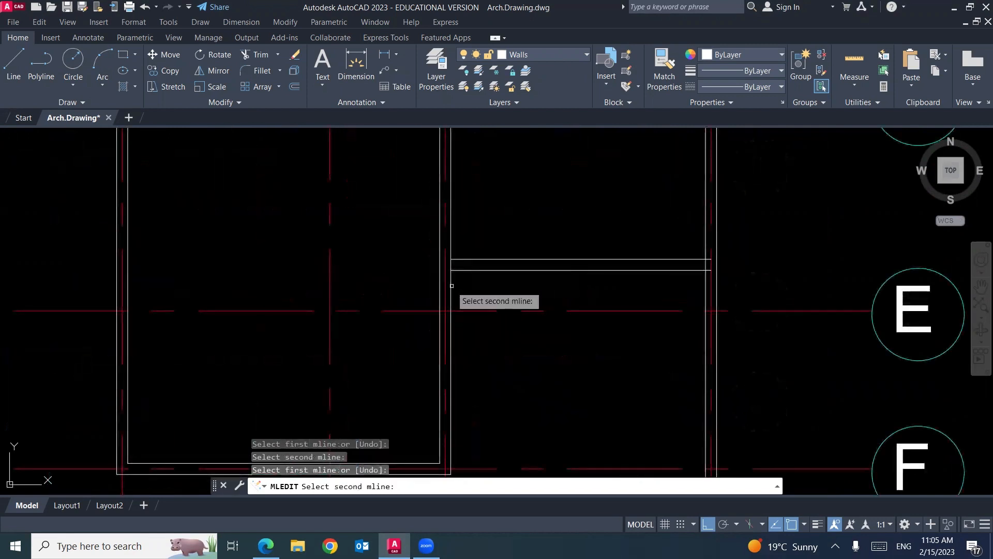
{"action": "left_click", "coordinate": [448, 286]}
{"action": "left_click", "coordinate": [701, 266]}
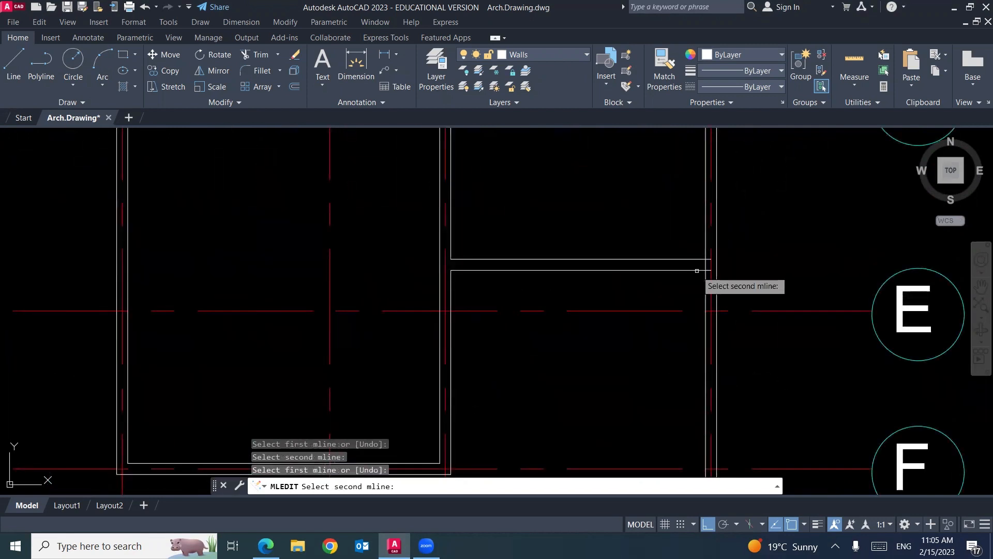
{"action": "left_click", "coordinate": [707, 287]}
Step: Open the tee joint where the stair wall on grid line D meets the wall on grid line 5
{"action": "middle_click_drag", "start_coordinate": [664, 263], "coordinate": [656, 406]}
{"action": "left_click", "coordinate": [450, 281]}
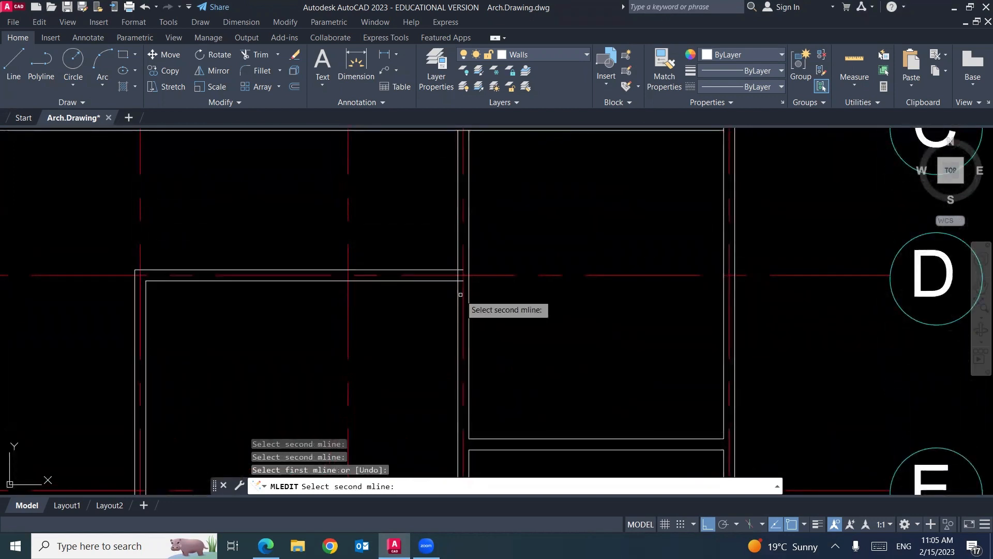
{"action": "left_click", "coordinate": [463, 311]}
Step: Open the tee joints of the grid line C wall with the walls on grid lines 6, 5 and 4
{"action": "scroll", "coordinate": [509, 326], "scroll_direction": "down", "scroll_amount": 5}
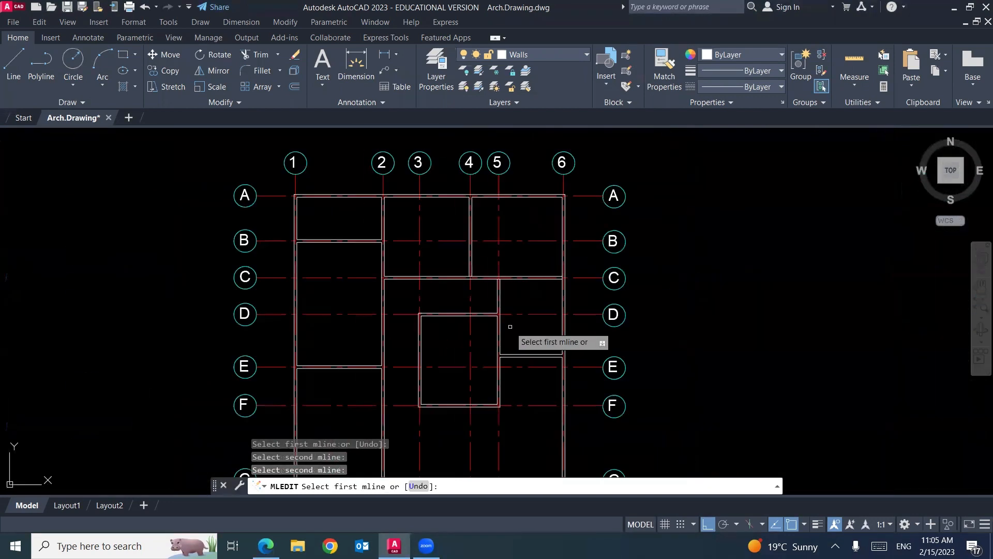
{"action": "scroll", "coordinate": [557, 275], "scroll_direction": "up", "scroll_amount": 5}
{"action": "left_click", "coordinate": [560, 279]}
{"action": "left_click", "coordinate": [571, 292]}
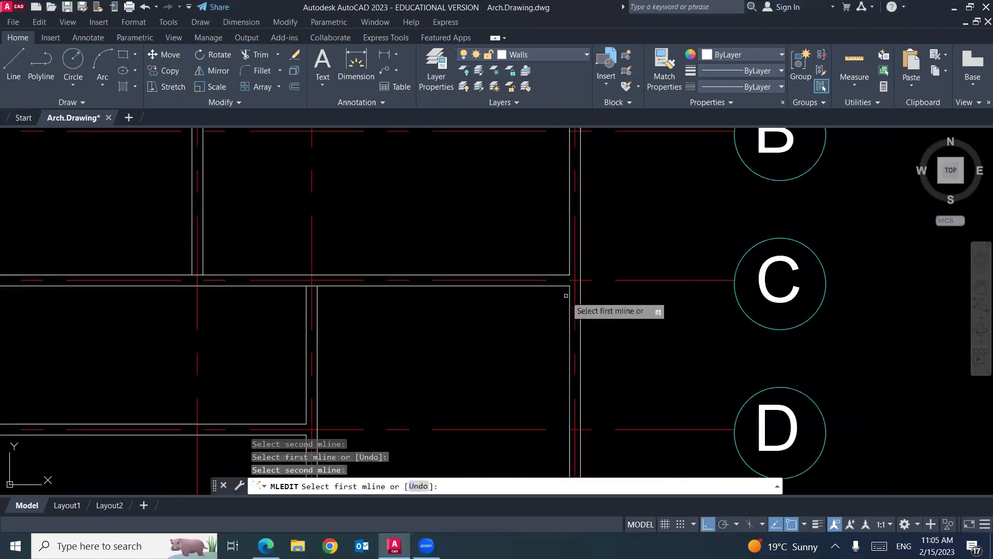
{"action": "scroll", "coordinate": [538, 305], "scroll_direction": "down", "scroll_amount": 2}
{"action": "left_click", "coordinate": [403, 301]}
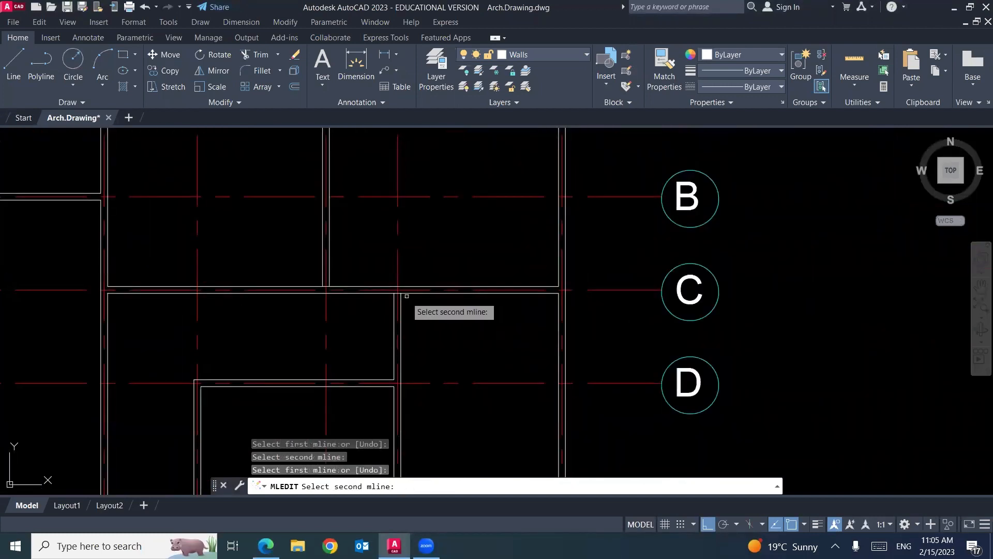
{"action": "left_click", "coordinate": [388, 292]}
{"action": "left_click", "coordinate": [329, 278]}
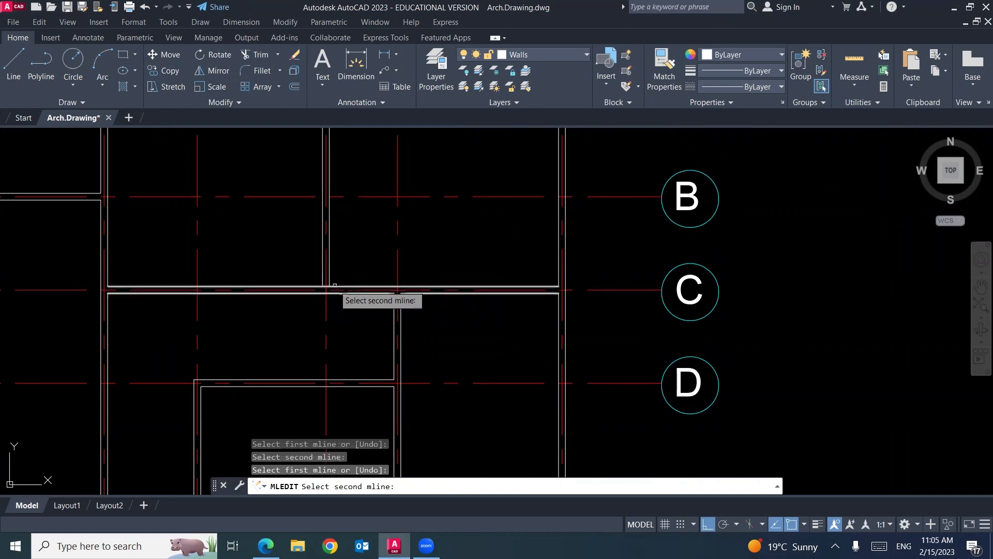
{"action": "left_click", "coordinate": [329, 280]}
Step: Examine the wall joints across the whole floor plan and end the multiline edit
{"action": "middle_click_drag", "start_coordinate": [378, 218], "coordinate": [479, 340]}
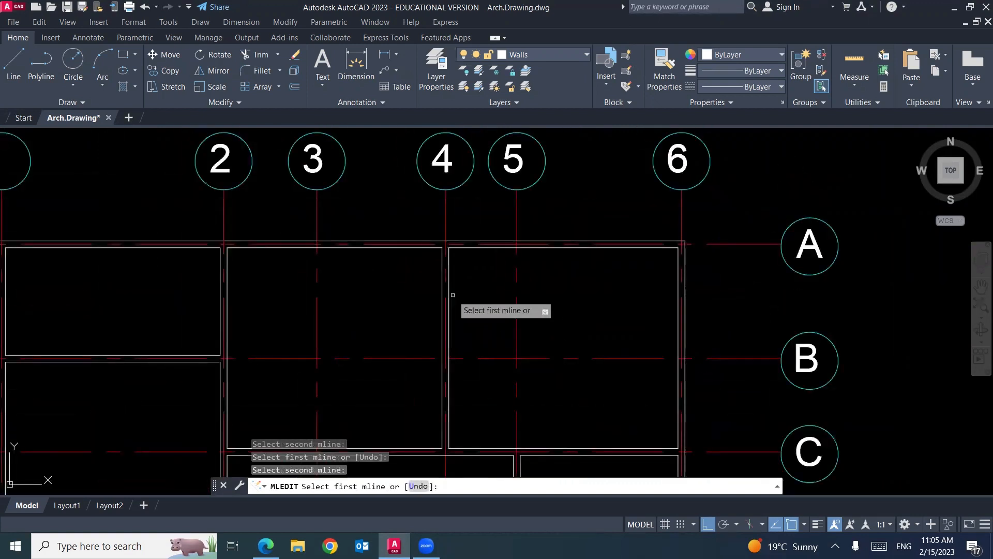
{"action": "scroll", "coordinate": [514, 237], "scroll_direction": "down", "scroll_amount": 2}
{"action": "middle_click_drag", "start_coordinate": [535, 356], "coordinate": [550, 253]}
{"action": "scroll", "coordinate": [522, 293], "scroll_direction": "up", "scroll_amount": 2}
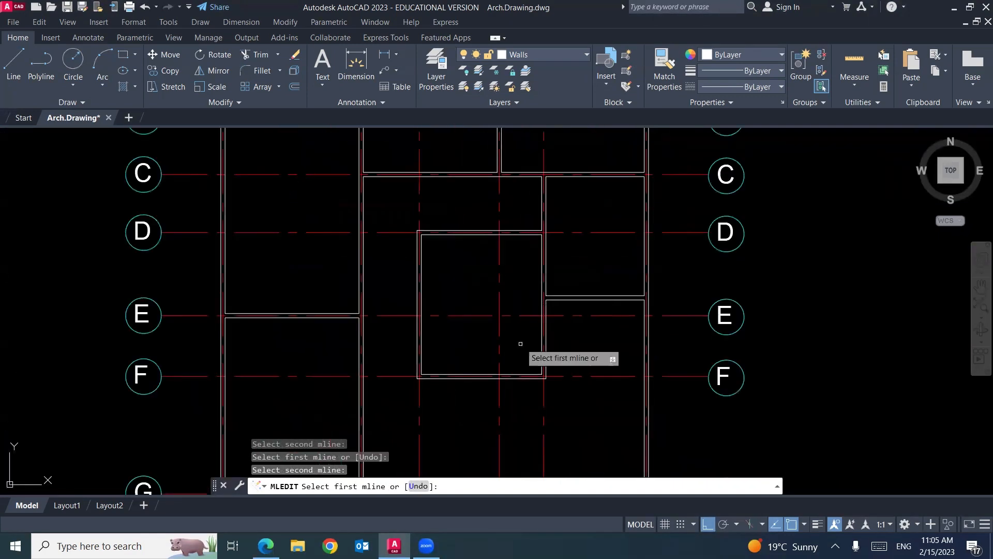
{"action": "middle_click_drag", "start_coordinate": [523, 340], "coordinate": [505, 403]}
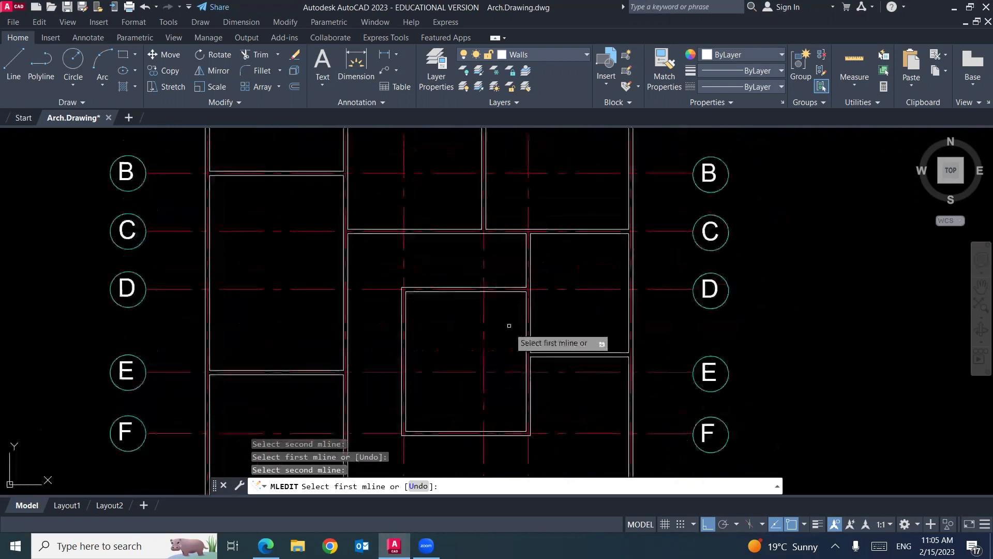
{"action": "scroll", "coordinate": [537, 366], "scroll_direction": "down", "scroll_amount": 4}
{"action": "middle_click_drag", "start_coordinate": [537, 366], "coordinate": [484, 317]}
{"action": "key", "text": "Escape"}
{"action": "middle_click_drag", "start_coordinate": [585, 292], "coordinate": [619, 329]}
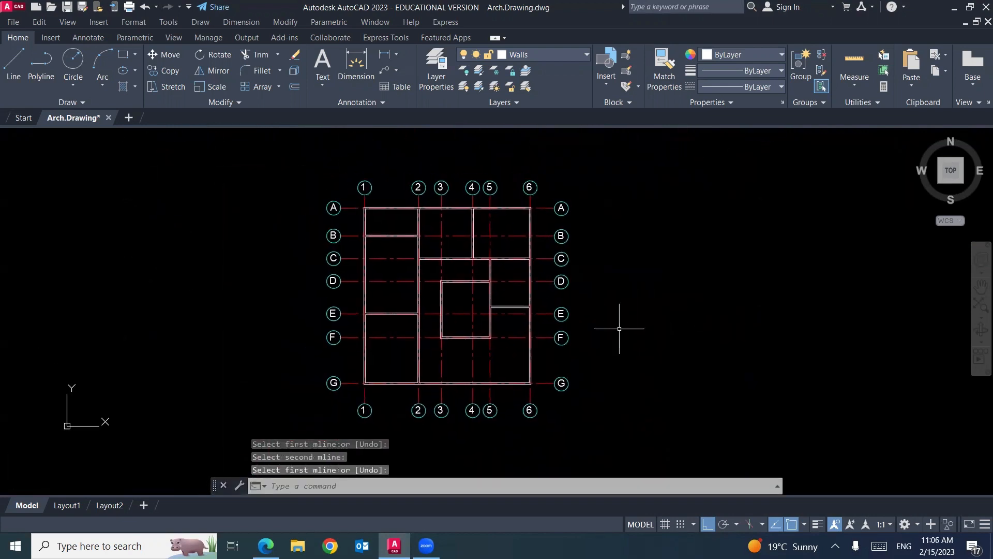
{"action": "left_click", "coordinate": [543, 208]}
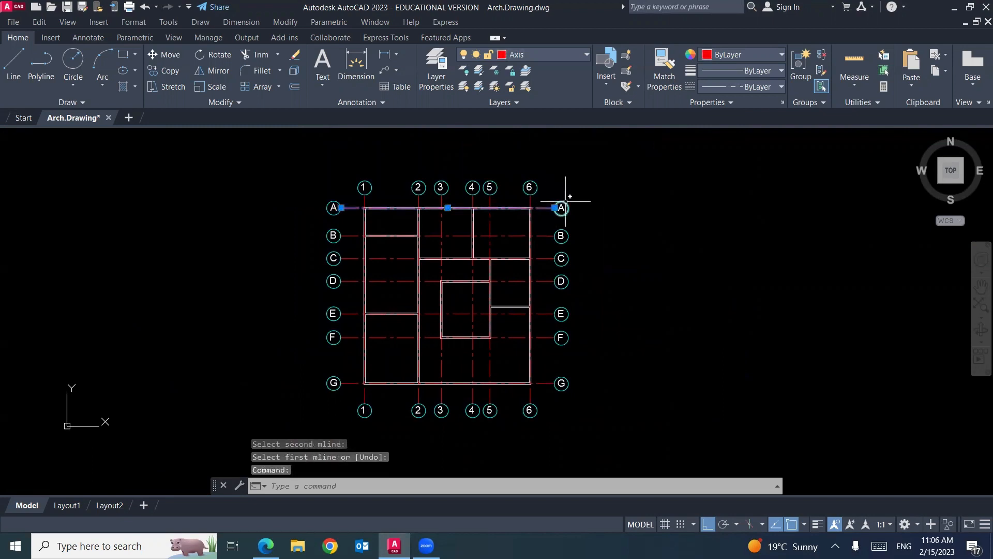
{"action": "key", "text": "Escape"}
{"action": "key", "text": "Escape"}
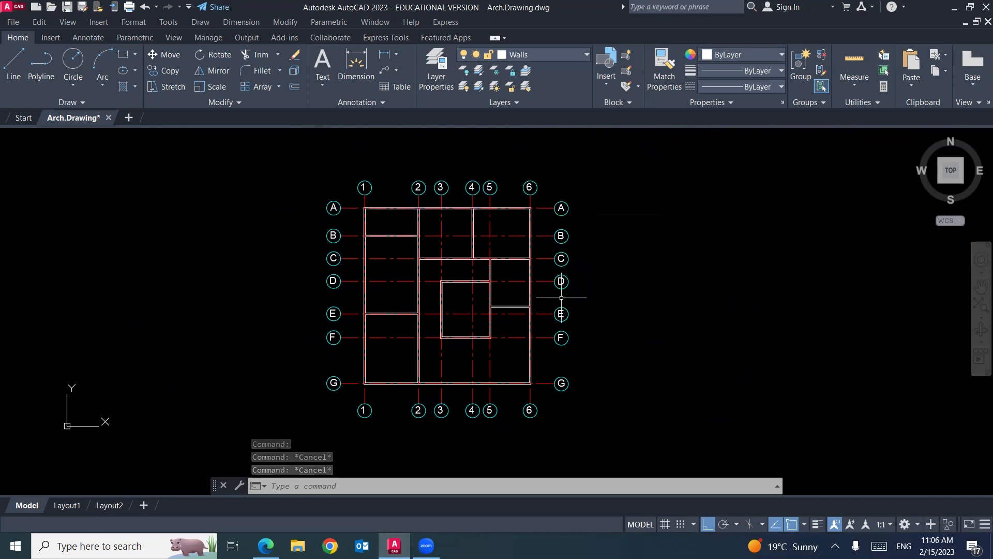
Step: Mark the stair area near grid line F with a pen check mark in the Edge PDF, and return to AutoCAD
{"action": "key", "text": "alt+Tab"}
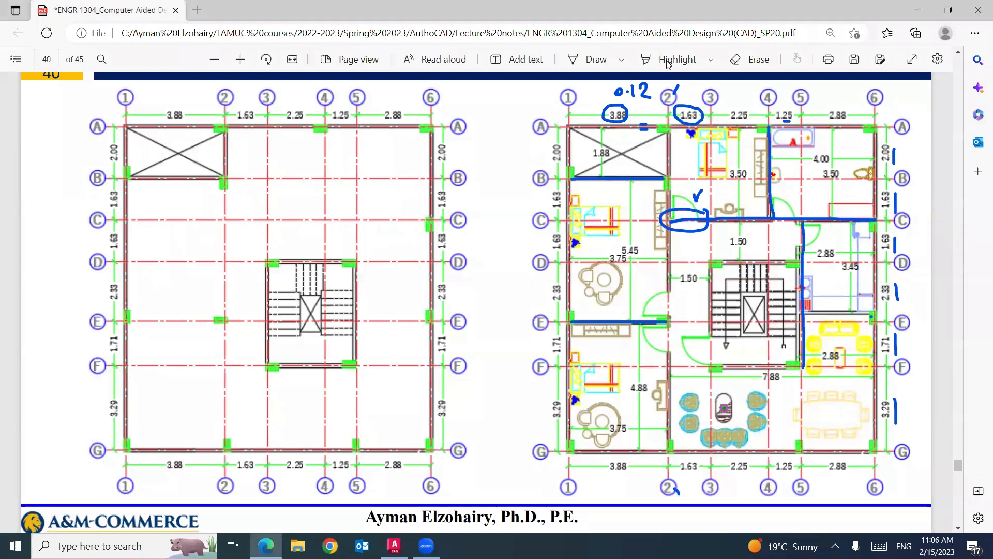
{"action": "left_click", "coordinate": [587, 61]}
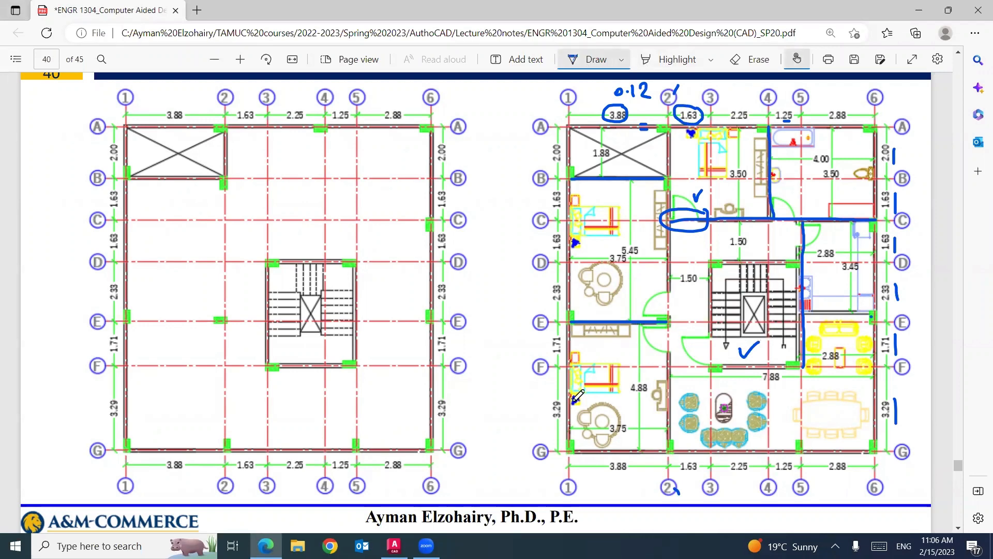
{"action": "left_click", "coordinate": [394, 545]}
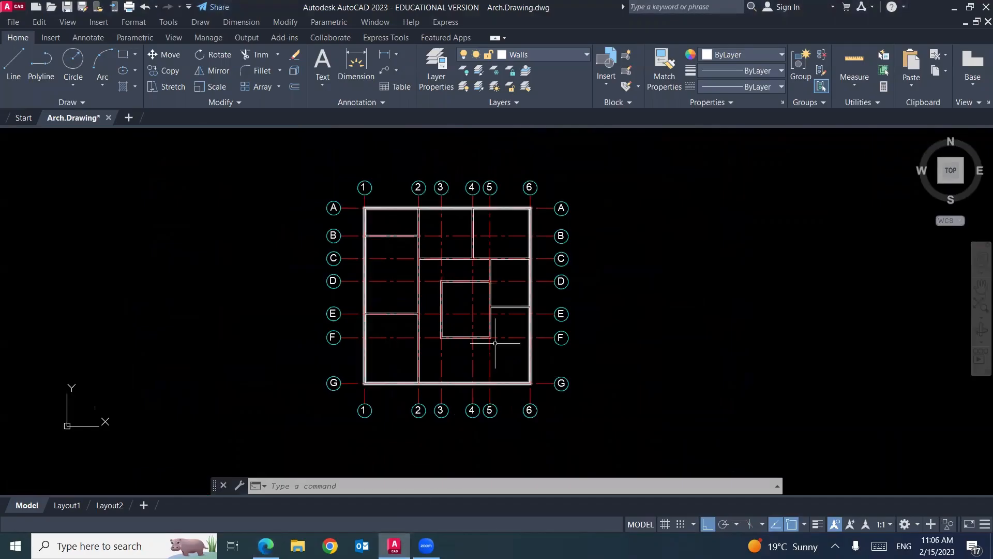
Step: Explode the multiline wall enclosing the stair between grid lines 3 and 5 and grid lines D and F
{"action": "scroll", "coordinate": [505, 307], "scroll_direction": "up", "scroll_amount": 3}
{"action": "middle_click_drag", "start_coordinate": [369, 332], "coordinate": [429, 301]}
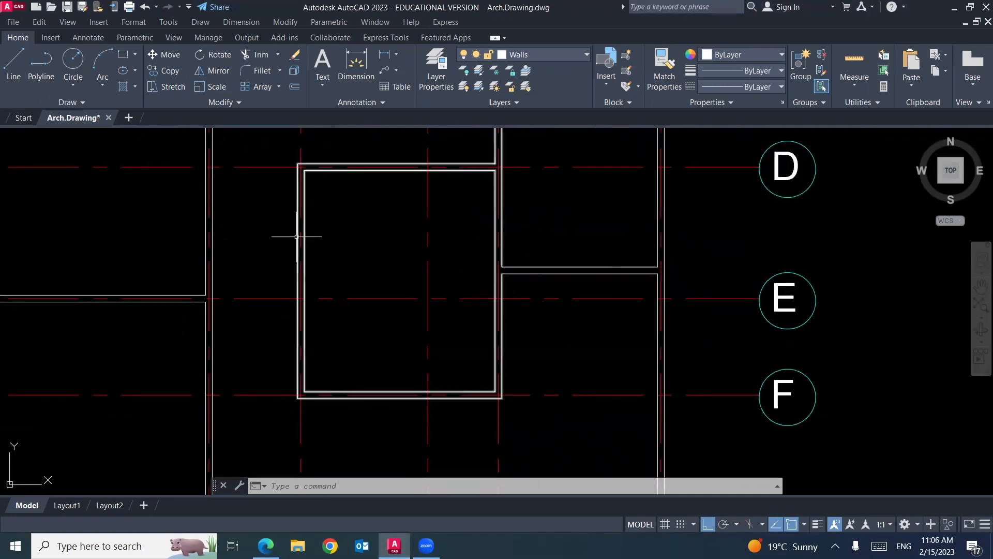
{"action": "left_click", "coordinate": [417, 396]}
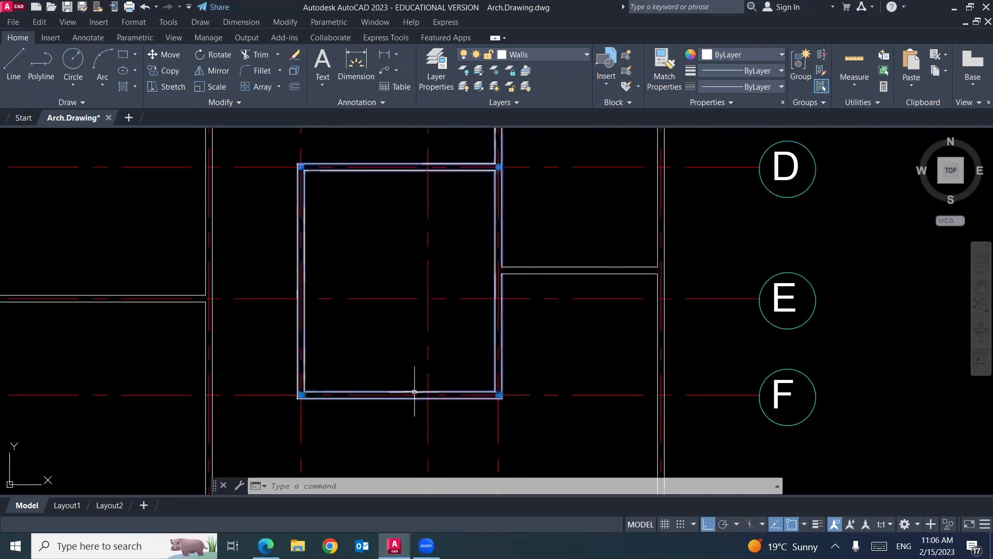
{"action": "left_click", "coordinate": [295, 70]}
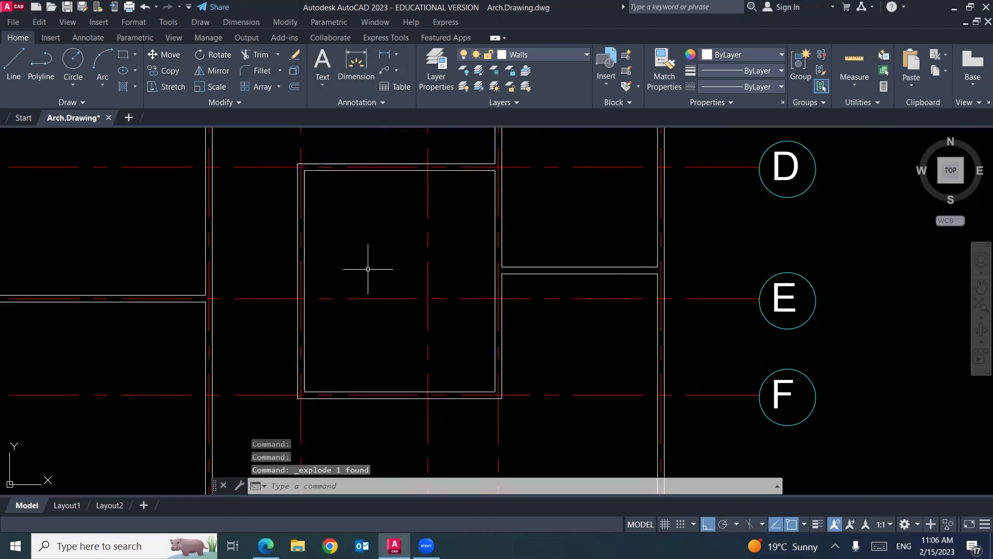
Step: Offset the inner faces of all four stair walls inward by 1
{"action": "type", "text": "o"}
{"action": "key", "text": "Return"}
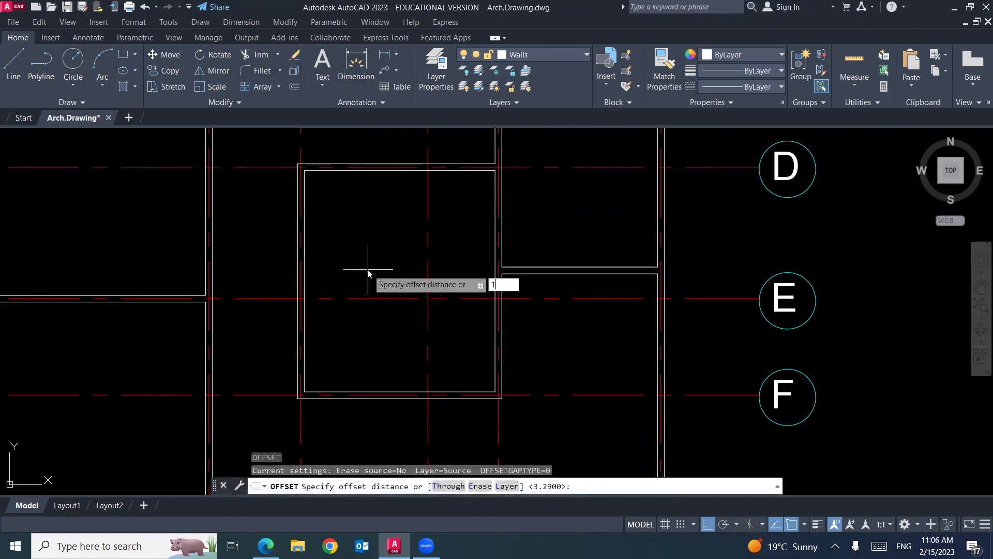
{"action": "key", "text": "Return"}
{"action": "left_click", "coordinate": [374, 170]}
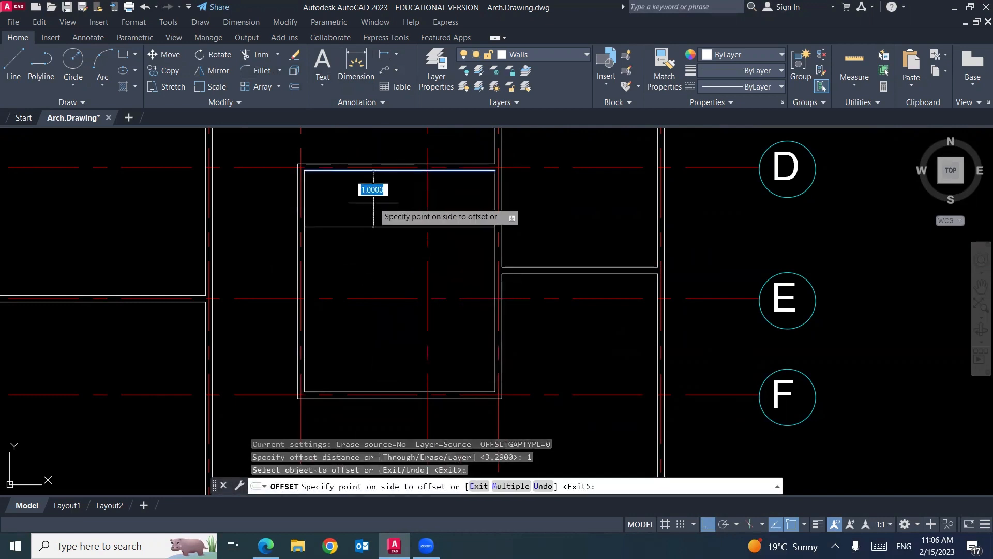
{"action": "left_click", "coordinate": [374, 203]}
{"action": "left_click", "coordinate": [305, 253]}
{"action": "left_click", "coordinate": [373, 285]}
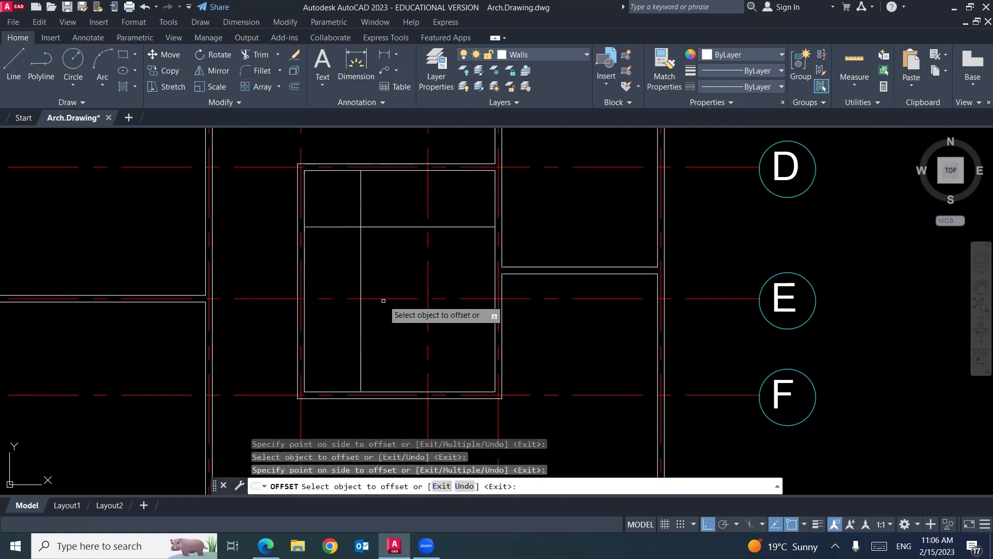
{"action": "left_click", "coordinate": [401, 391]}
{"action": "left_click", "coordinate": [414, 349]}
{"action": "left_click", "coordinate": [494, 305]}
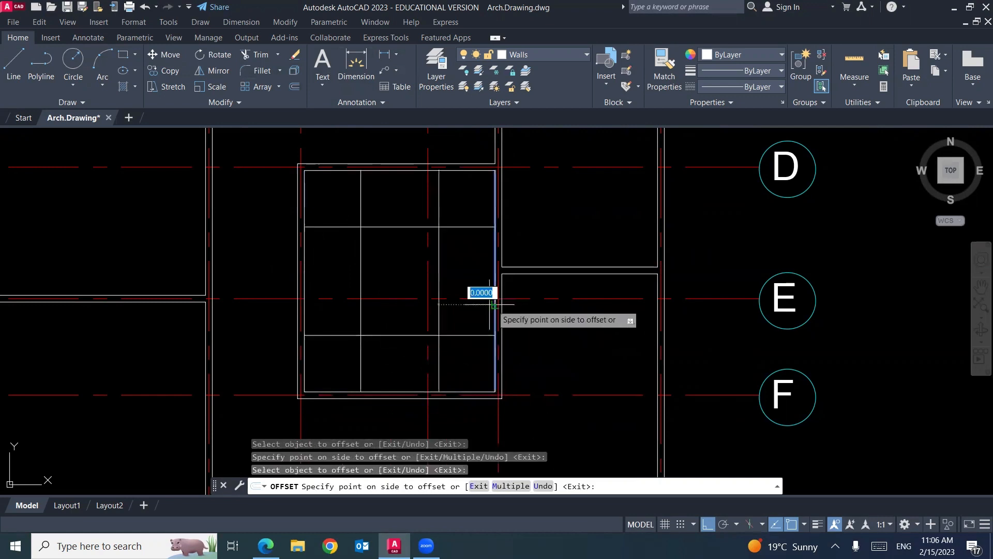
{"action": "left_click", "coordinate": [455, 323]}
{"action": "key", "text": "Return"}
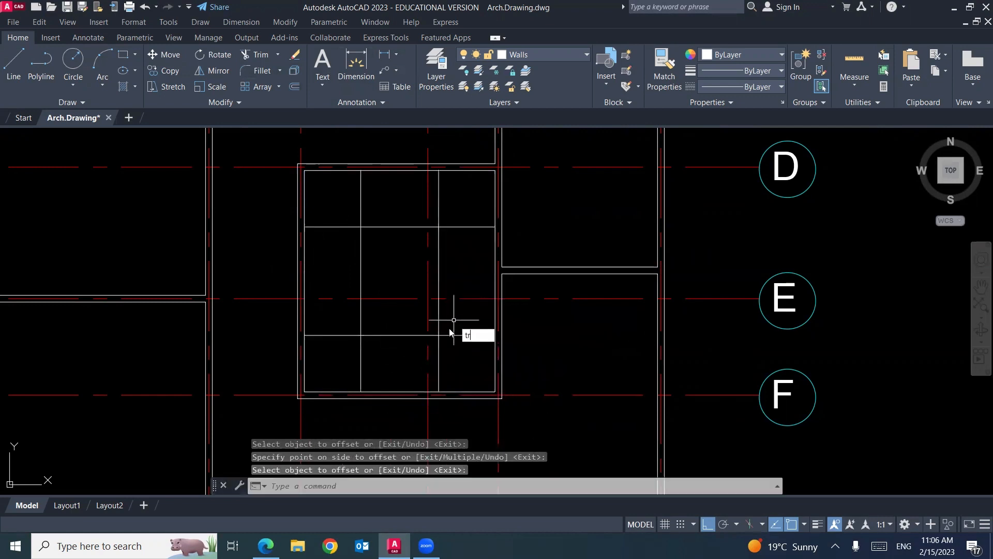
Step: Trim the two vertical offset lines below the lower horizontal offset line near grid line F
{"action": "type", "text": "tr"}
{"action": "key", "text": "Return"}
{"action": "left_click", "coordinate": [438, 362]}
{"action": "left_click", "coordinate": [362, 358]}
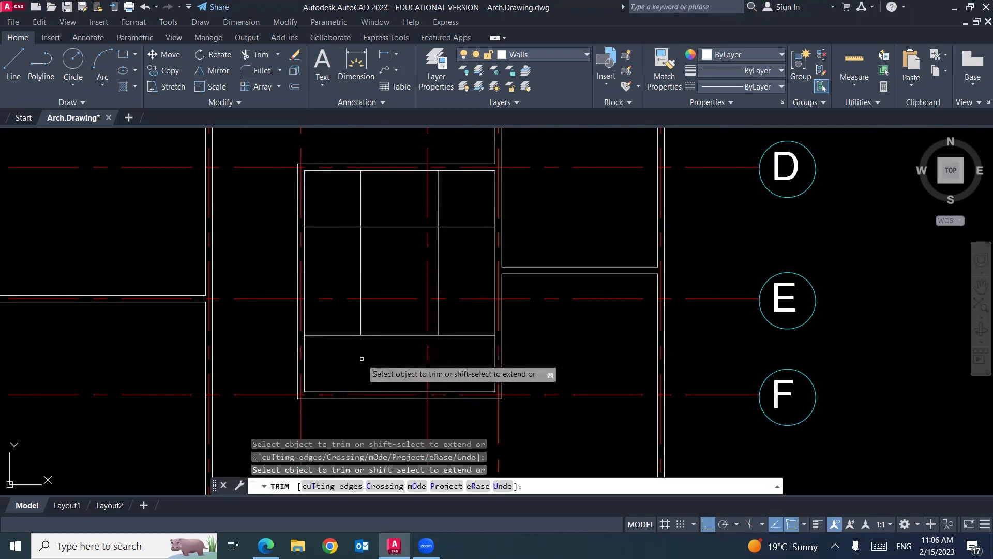
{"action": "key", "text": "Return"}
Step: Offset the four lines bounding the central stairwell inward by 0.12
{"action": "type", "text": "o"}
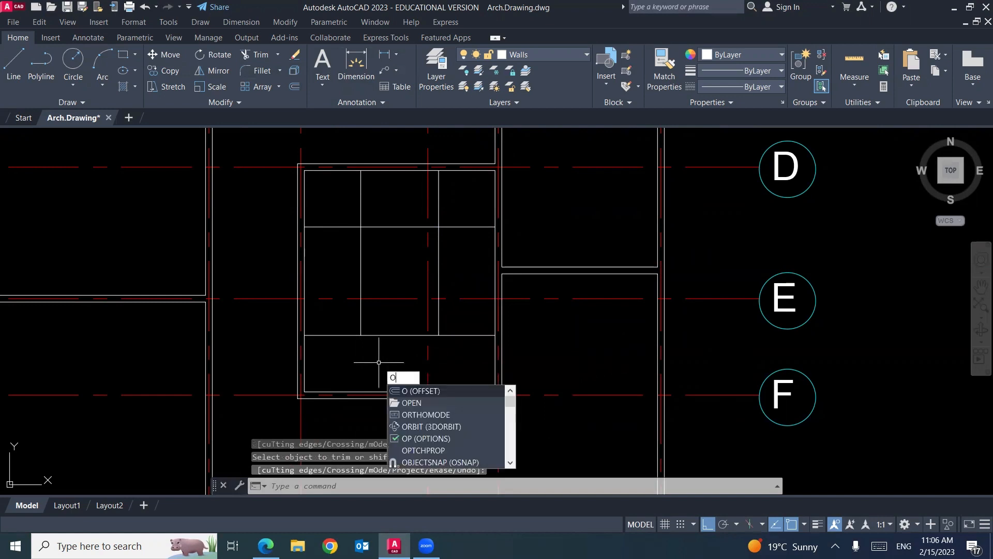
{"action": "key", "text": "Return"}
{"action": "type", "text": ".12"}
{"action": "key", "text": "Return"}
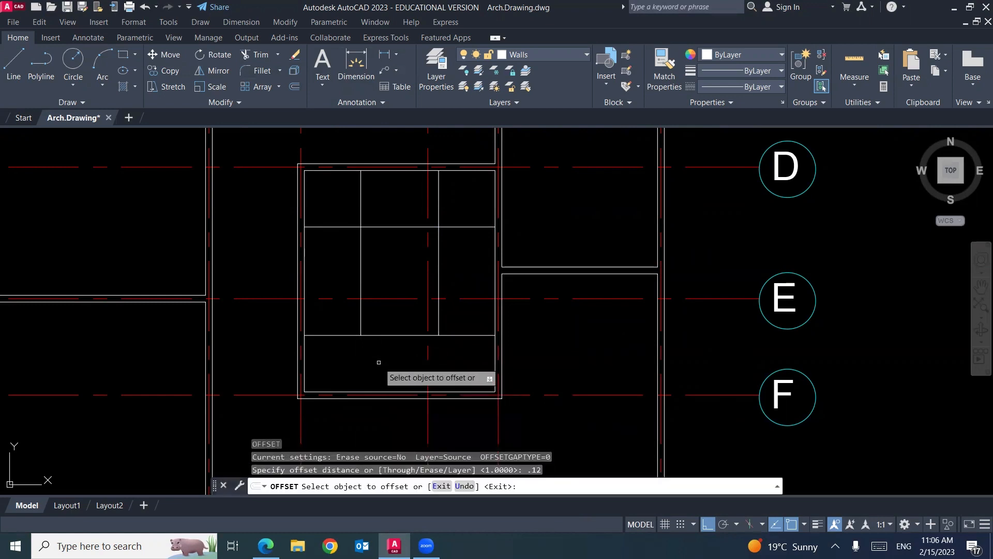
{"action": "left_click", "coordinate": [385, 335]}
{"action": "left_click", "coordinate": [361, 311]}
{"action": "left_click", "coordinate": [361, 299]}
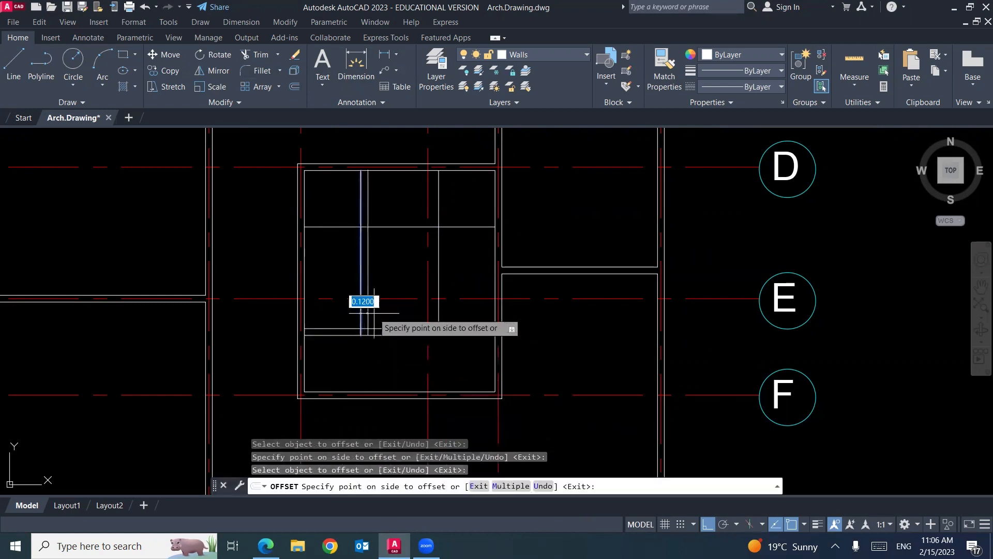
{"action": "left_click", "coordinate": [391, 239]}
{"action": "left_click", "coordinate": [380, 227]}
{"action": "left_click", "coordinate": [424, 256]}
{"action": "left_click", "coordinate": [438, 253]}
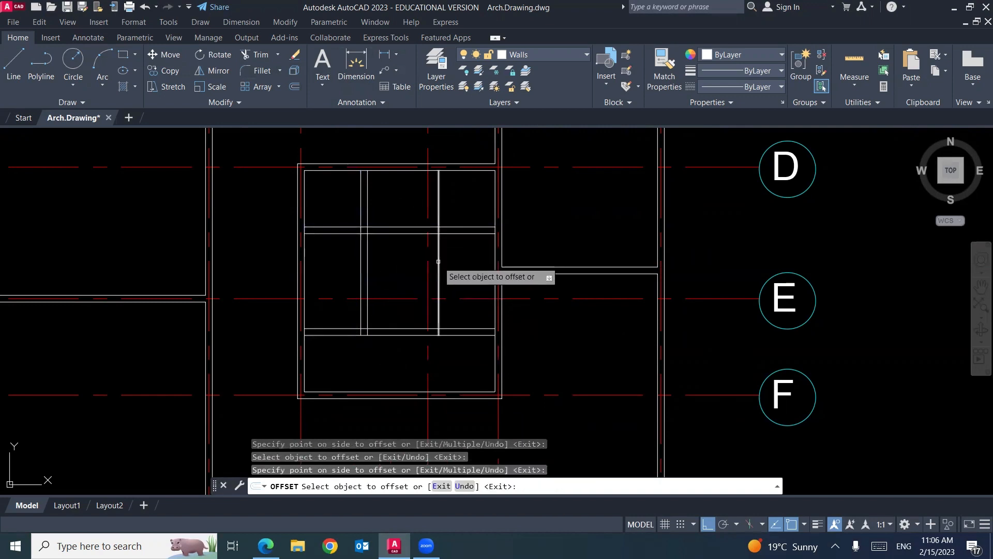
{"action": "left_click", "coordinate": [417, 271]}
{"action": "key", "text": "Return"}
Step: Chamfer the four corners of the innermost offset lines at zero distance to form a closed rectangle in the stairwell
{"action": "type", "text": "c"}
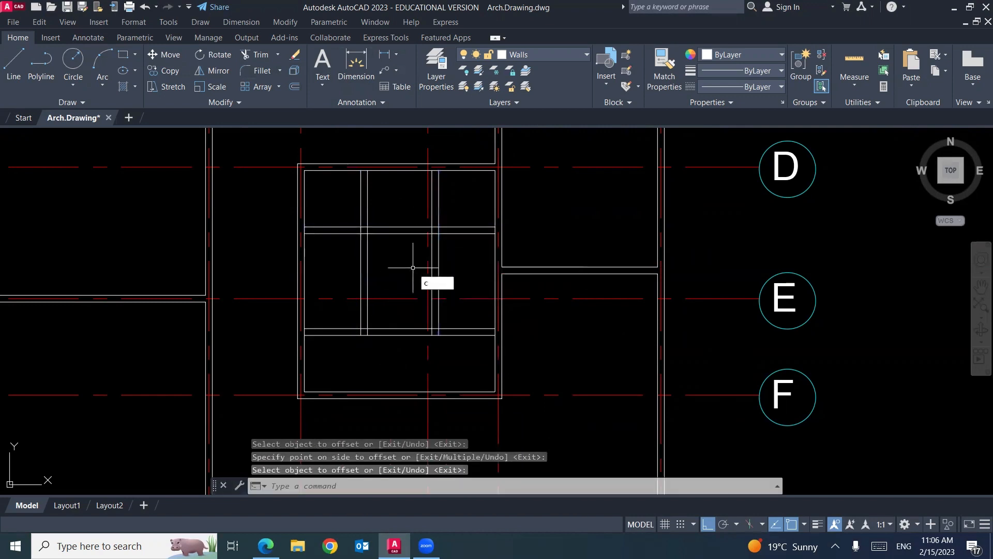
{"action": "type", "text": "ha"}
{"action": "key", "text": "Return"}
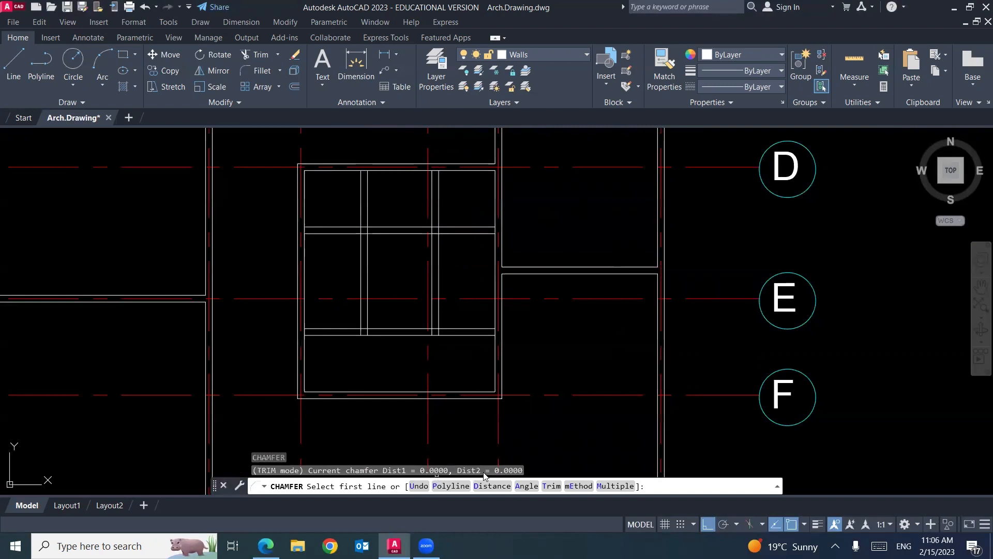
{"action": "left_click", "coordinate": [432, 323]}
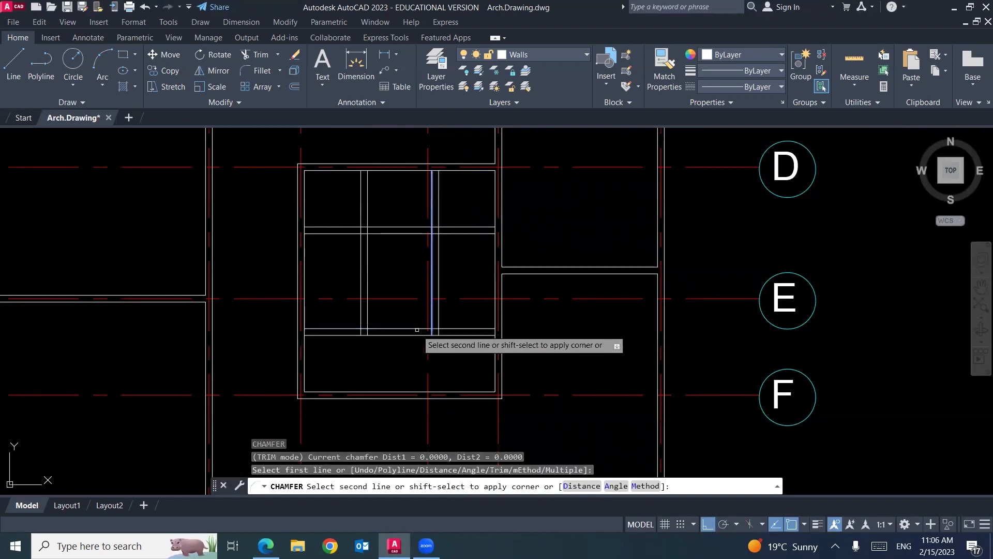
{"action": "left_click", "coordinate": [417, 328]}
{"action": "left_click", "coordinate": [367, 324]}
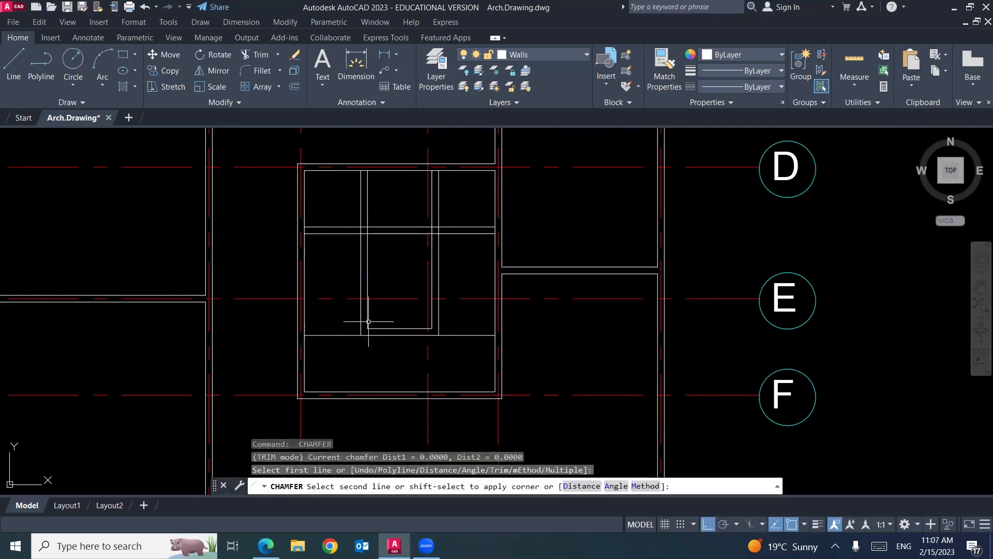
{"action": "key", "text": "Return"}
{"action": "left_click", "coordinate": [368, 246]}
{"action": "left_click", "coordinate": [380, 234]}
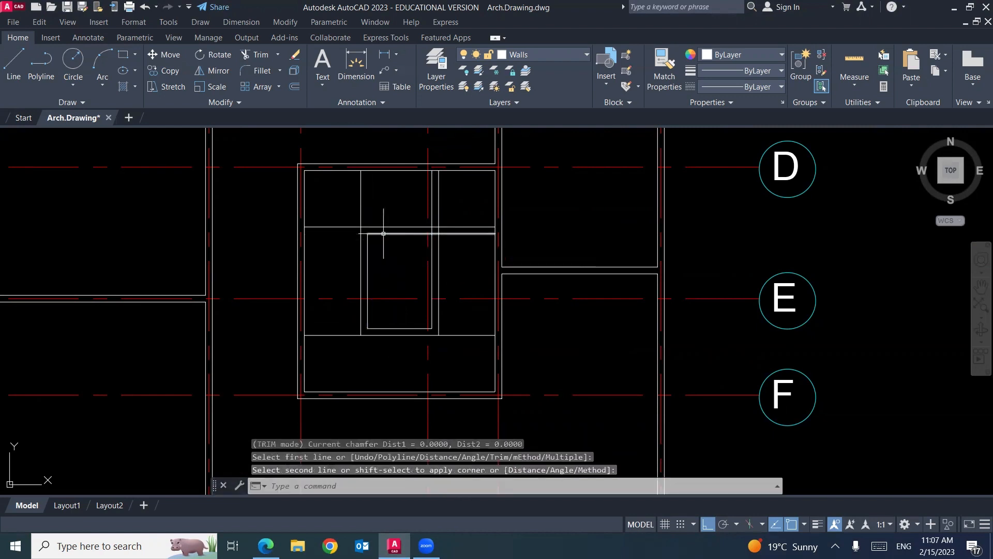
{"action": "key", "text": "Return"}
{"action": "left_click", "coordinate": [422, 233]}
{"action": "left_click", "coordinate": [432, 242]}
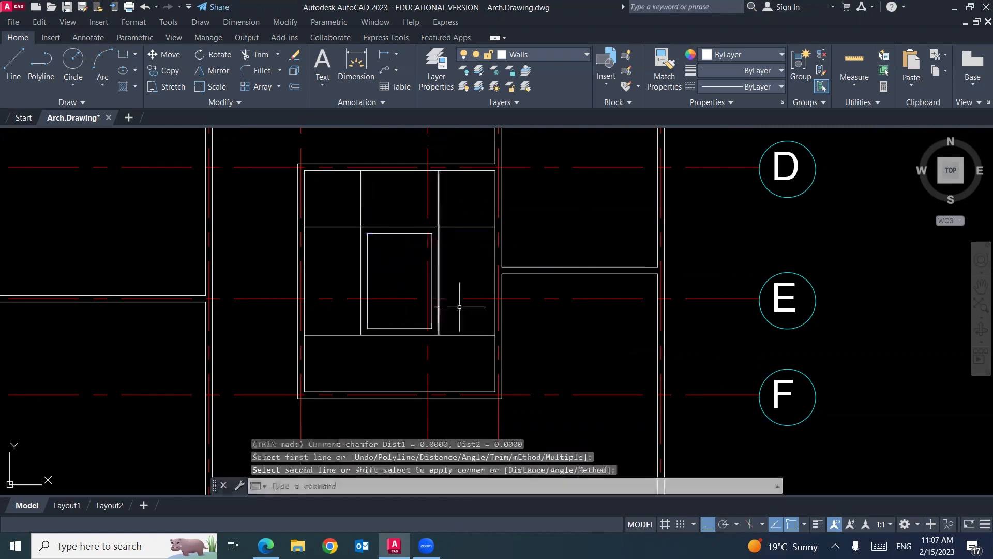
{"action": "key", "text": "Return"}
{"action": "type", "text": "l"}
{"action": "key", "text": "Return"}
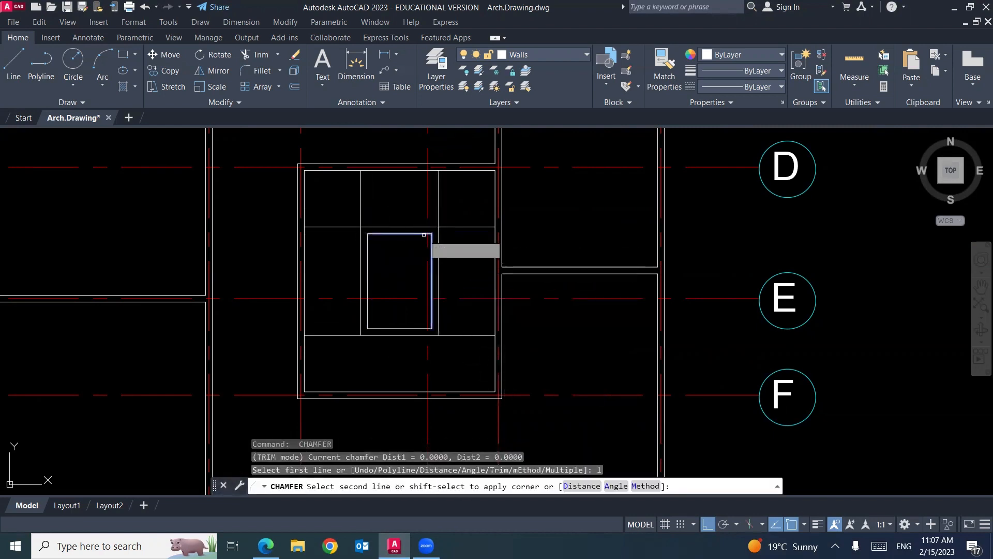
{"action": "key", "text": "Escape"}
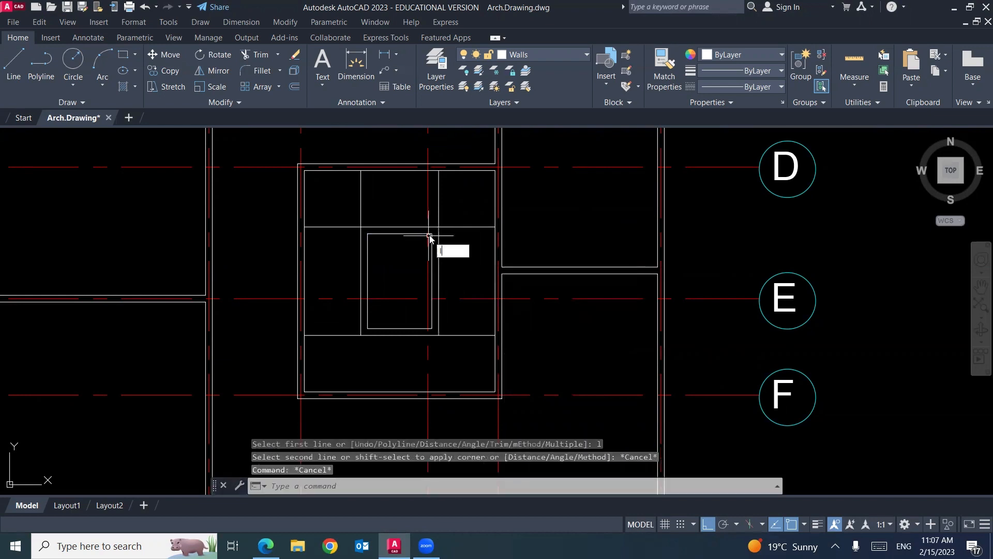
Step: Draw two diagonal lines between opposite corners of the inner stairwell rectangle to form an X
{"action": "type", "text": "l"}
{"action": "key", "text": "Return"}
{"action": "left_click", "coordinate": [432, 233]}
{"action": "left_click", "coordinate": [368, 328]}
{"action": "key", "text": "Return"}
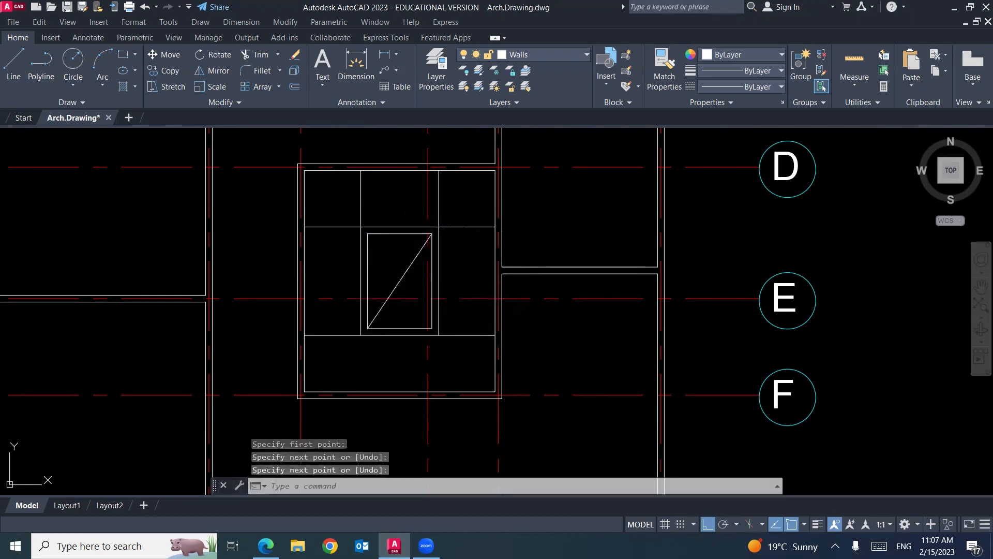
{"action": "key", "text": "Return"}
{"action": "left_click", "coordinate": [367, 234]}
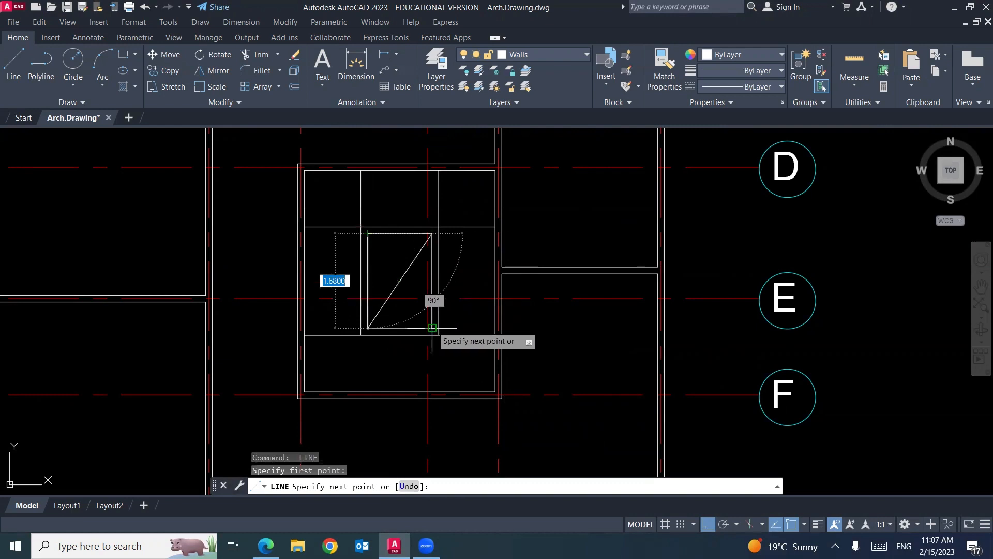
{"action": "left_click", "coordinate": [432, 327]}
{"action": "key", "text": "Return"}
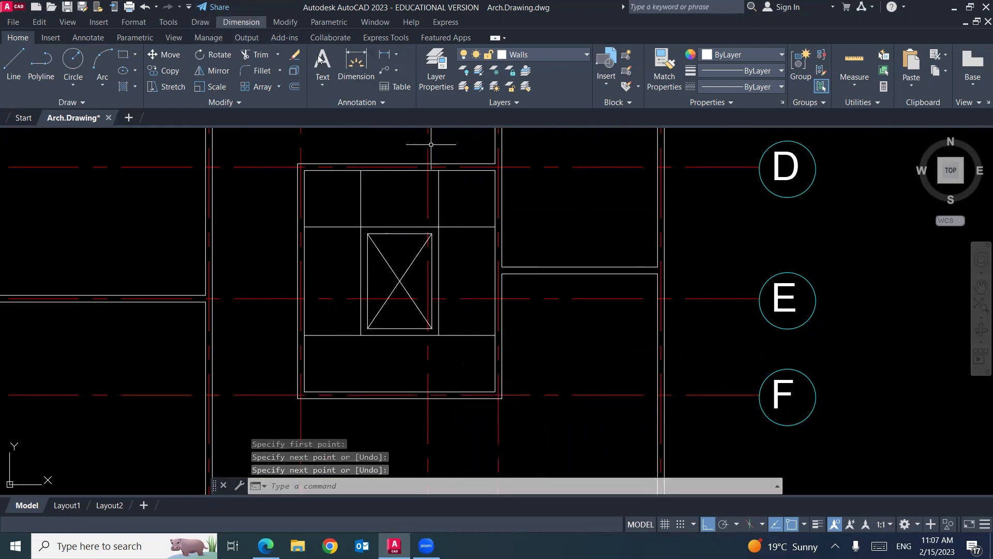
Step: Add a vertical linear dimension between the upper and lower landing lines, placed outside the stair's east wall
{"action": "left_click", "coordinate": [241, 22]}
{"action": "left_click", "coordinate": [248, 53]}
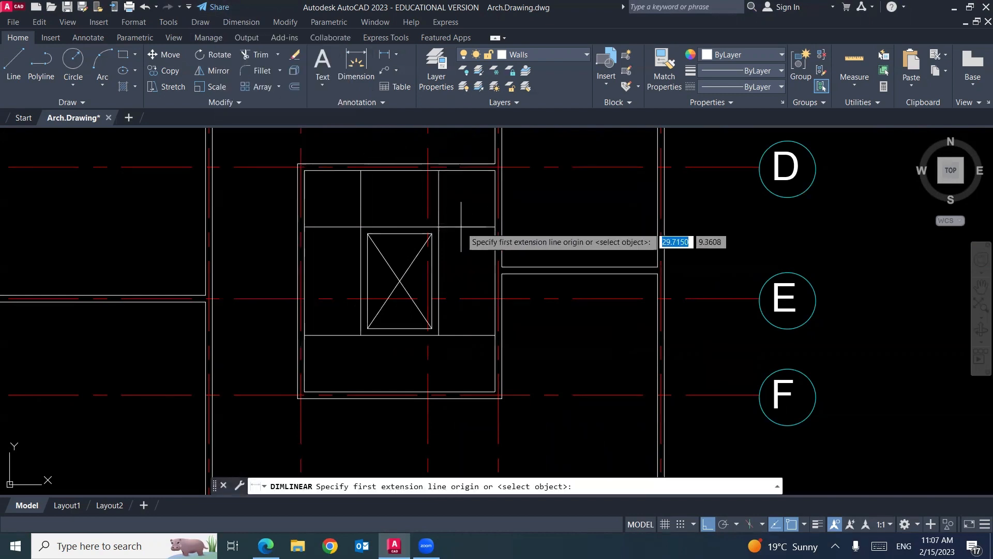
{"action": "left_click", "coordinate": [470, 226]}
{"action": "left_click", "coordinate": [470, 327]}
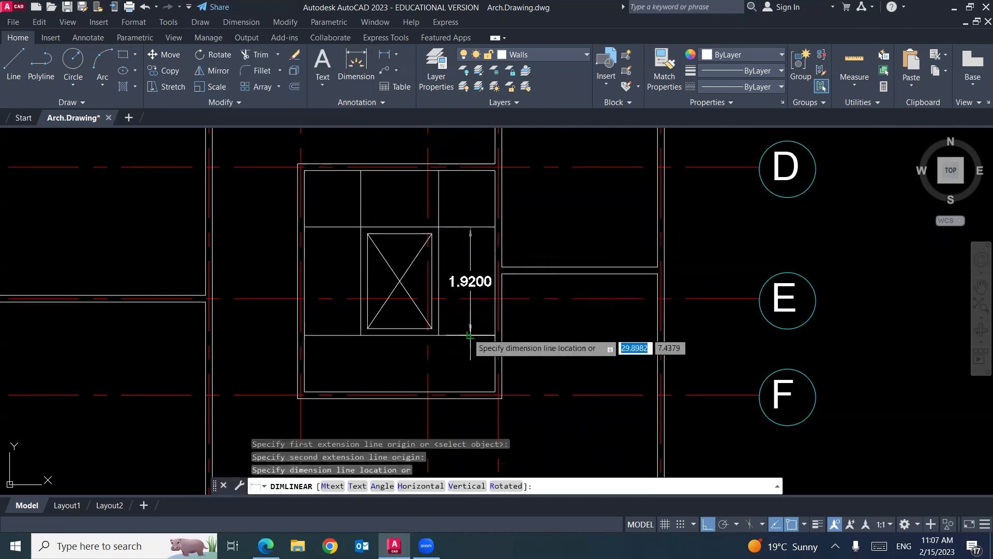
{"action": "left_click", "coordinate": [548, 342]}
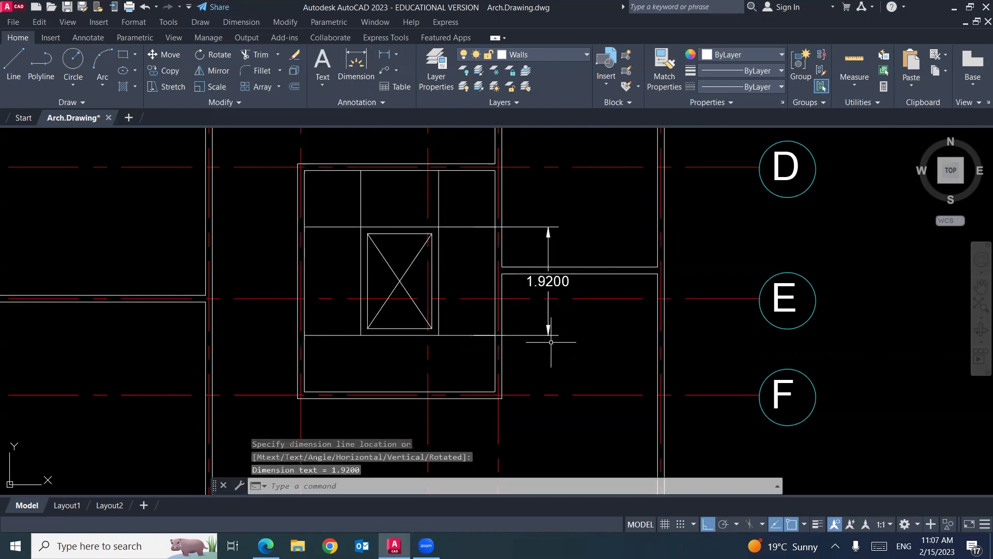
Step: Check the stair treads in the Edge PDF, divide 1.92 by 6 in Calculator, and return to AutoCAD
{"action": "left_click", "coordinate": [266, 546]}
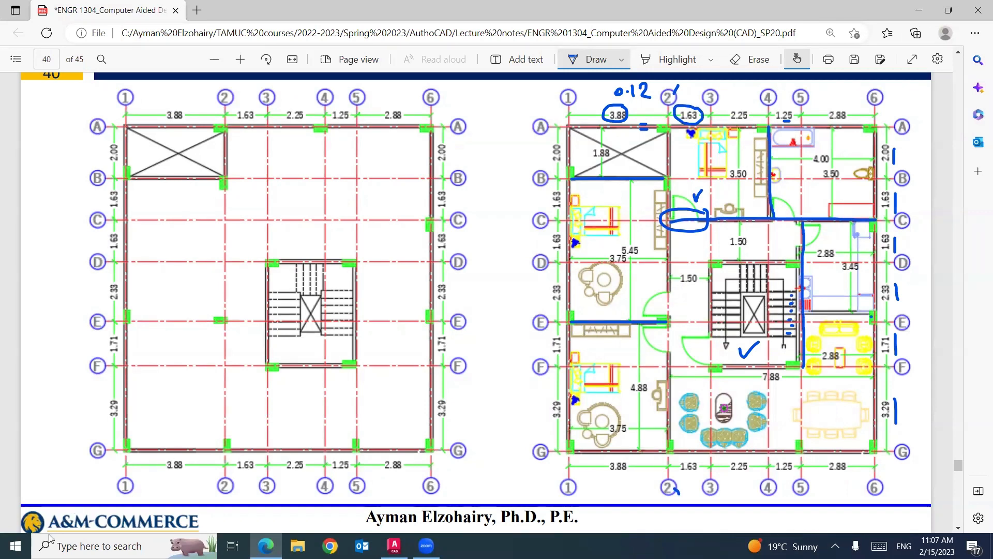
{"action": "left_click", "coordinate": [16, 545]}
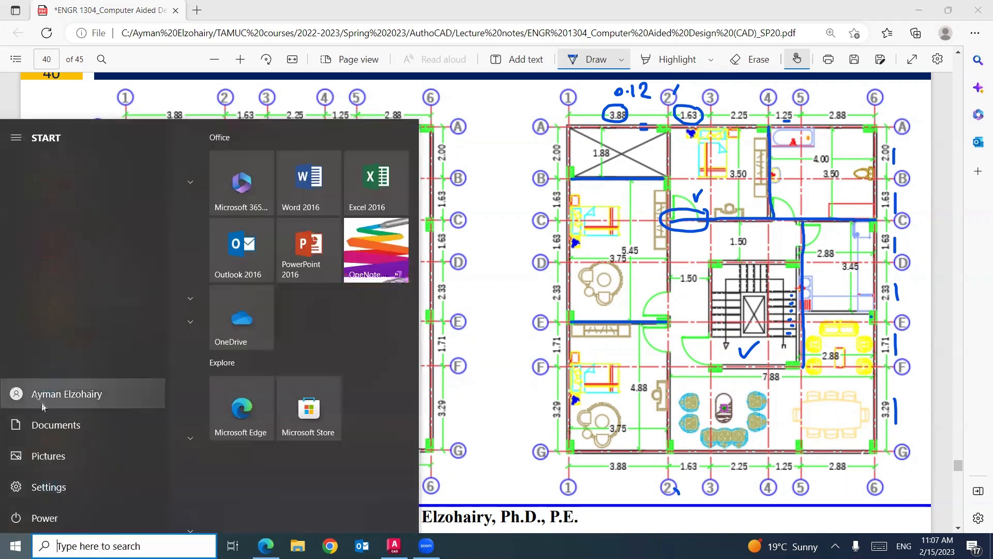
{"action": "left_click", "coordinate": [79, 368]}
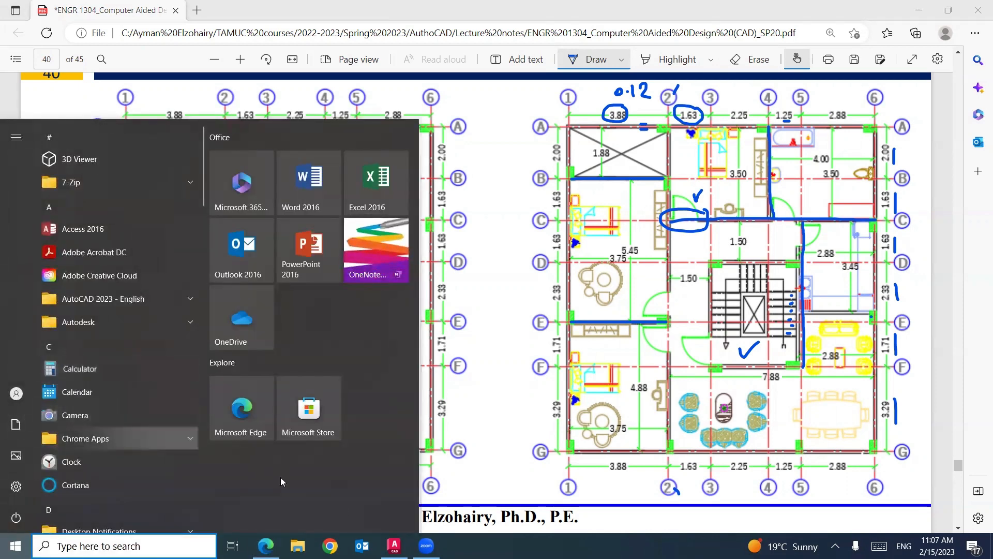
{"action": "left_click", "coordinate": [394, 546]}
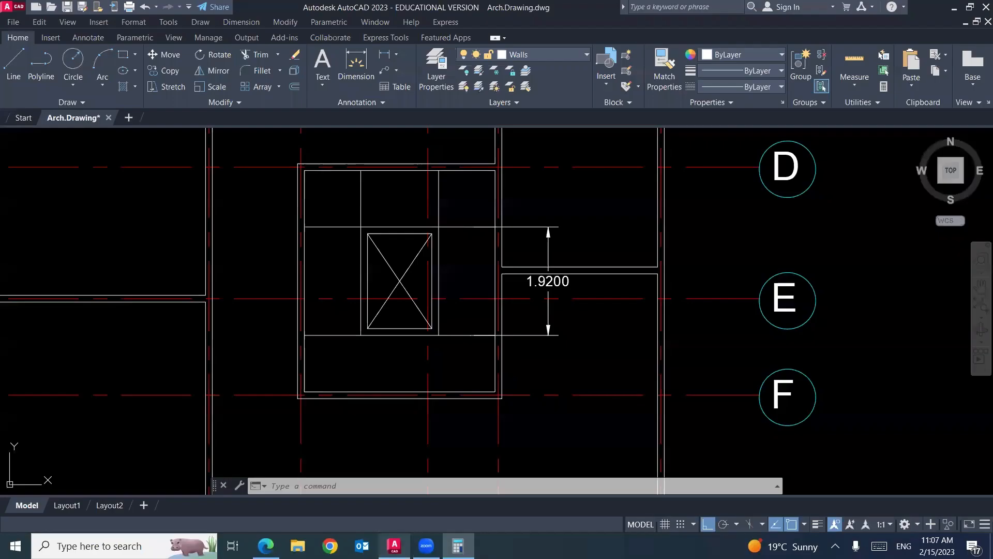
{"action": "left_click", "coordinate": [458, 546]}
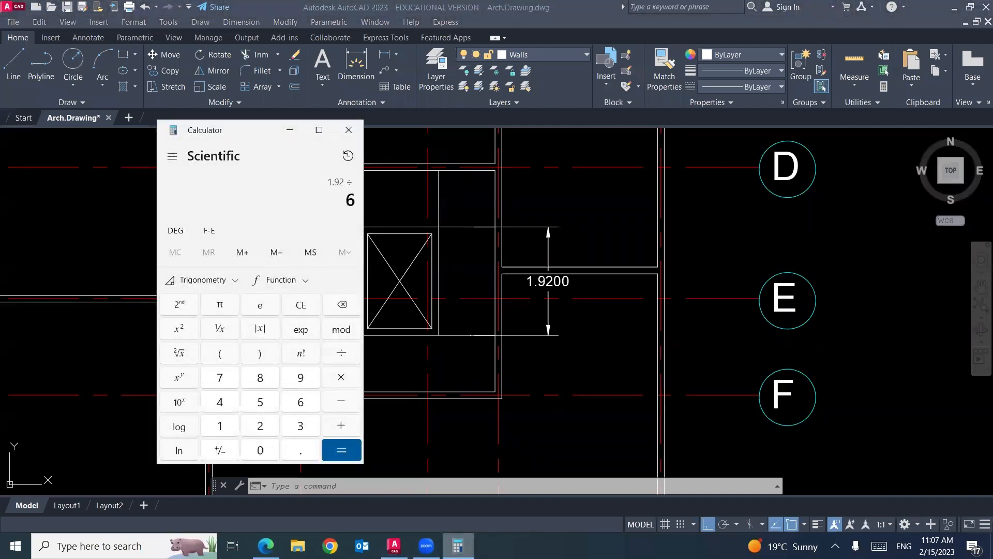
{"action": "left_click", "coordinate": [297, 136]}
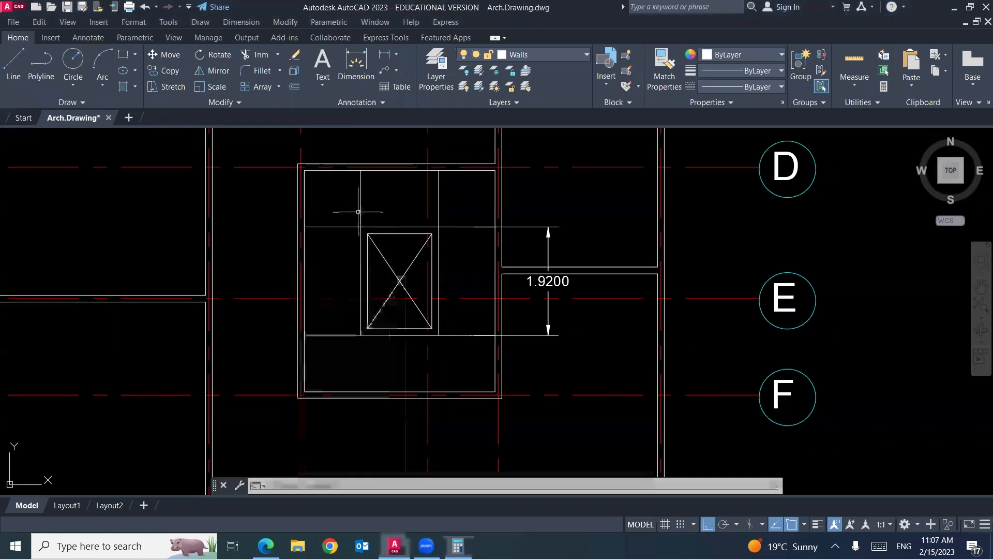
Step: Offset the lower landing line upward five times in succession at 0.32 to create the stair tread lines
{"action": "type", "text": "o"}
{"action": "key", "text": "Return"}
{"action": "type", "text": ".32"}
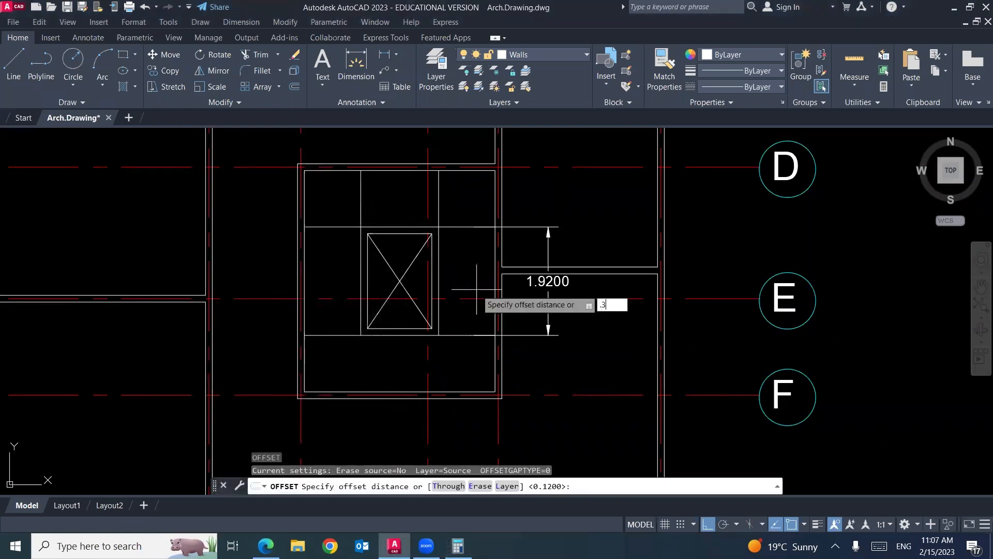
{"action": "key", "text": "Return"}
{"action": "left_click", "coordinate": [457, 333]}
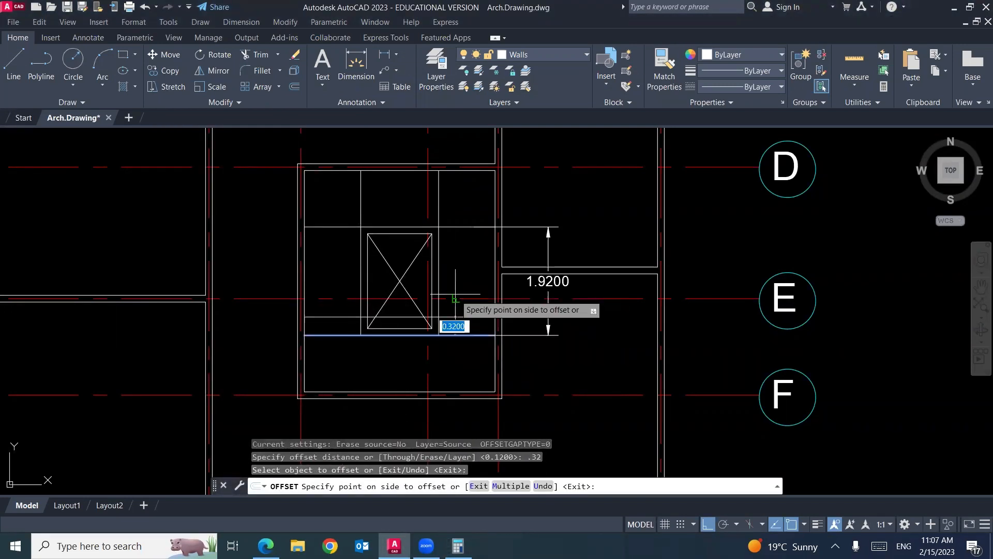
{"action": "left_click", "coordinate": [456, 321]}
{"action": "left_click", "coordinate": [457, 316]}
{"action": "left_click", "coordinate": [457, 279]}
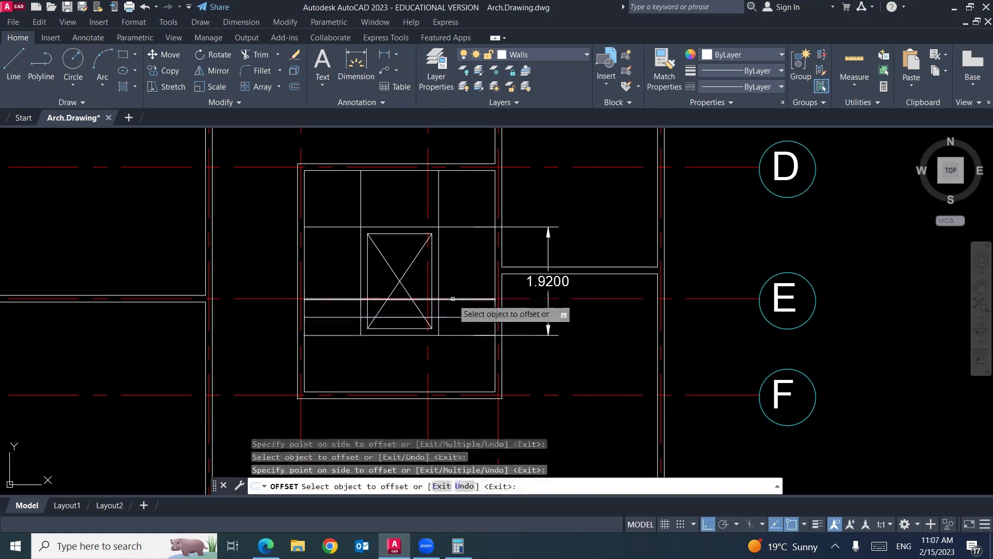
{"action": "left_click", "coordinate": [457, 298]}
{"action": "left_click", "coordinate": [457, 274]}
{"action": "left_click", "coordinate": [456, 281]}
{"action": "left_click", "coordinate": [456, 255]}
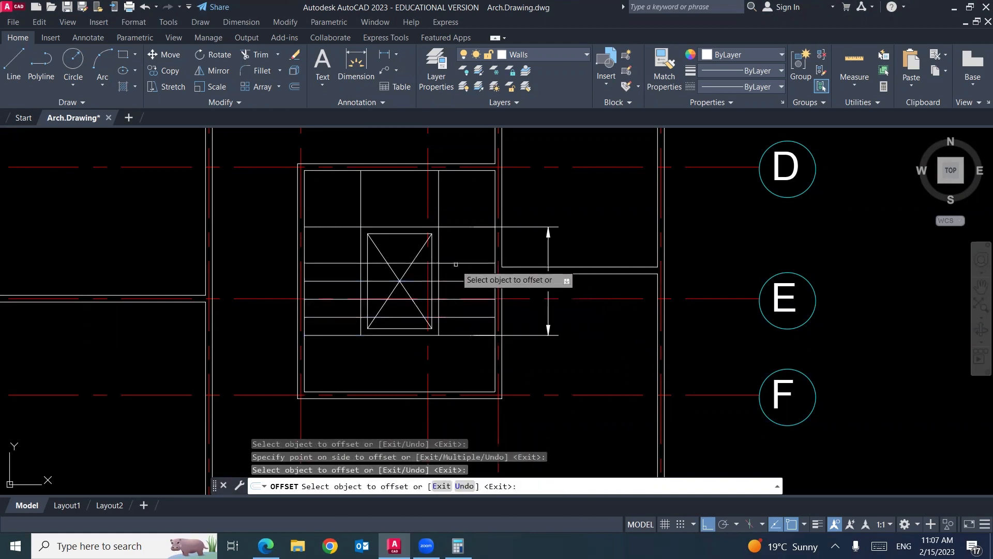
{"action": "left_click", "coordinate": [455, 262]}
{"action": "left_click", "coordinate": [454, 239]}
{"action": "key", "text": "Return"}
Step: Trim the tread lines between the two vertical stair lines, clearing them from the central stairwell
{"action": "type", "text": "t"}
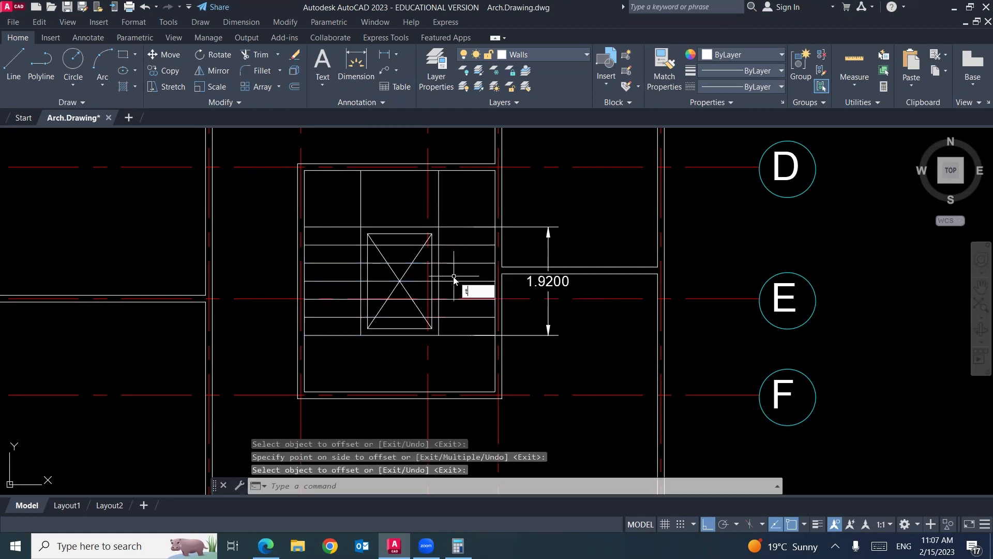
{"action": "type", "text": "r"}
{"action": "key", "text": "Return"}
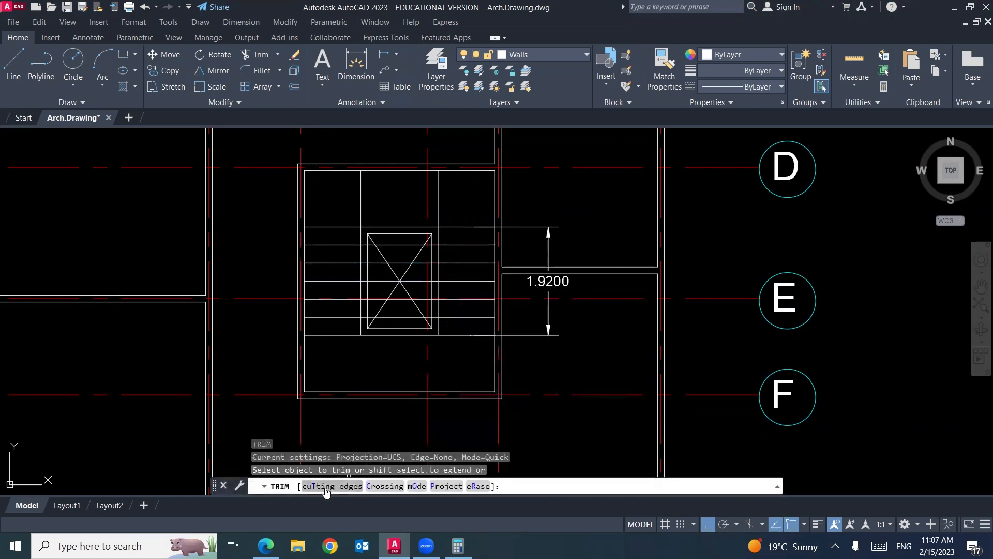
{"action": "left_click", "coordinate": [325, 486]}
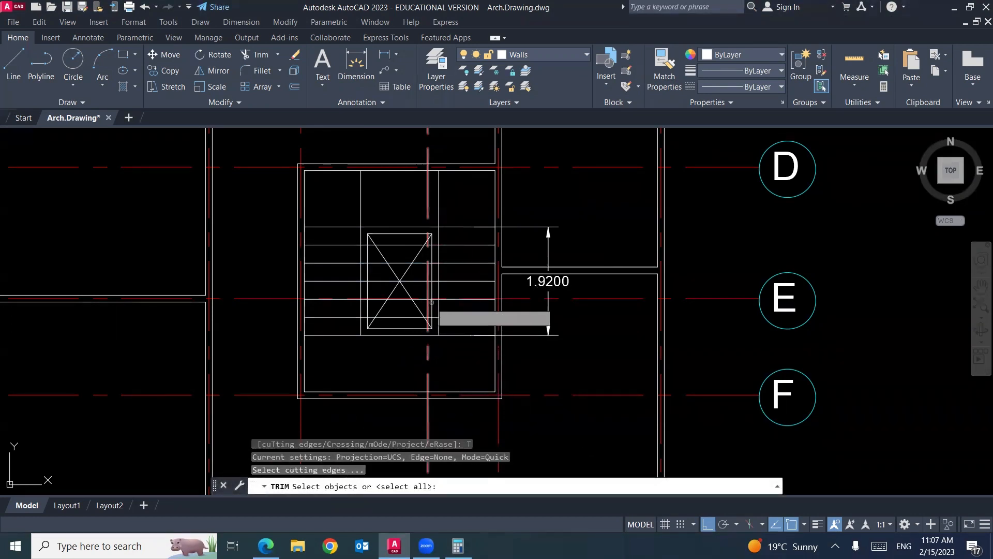
{"action": "left_click", "coordinate": [438, 307]}
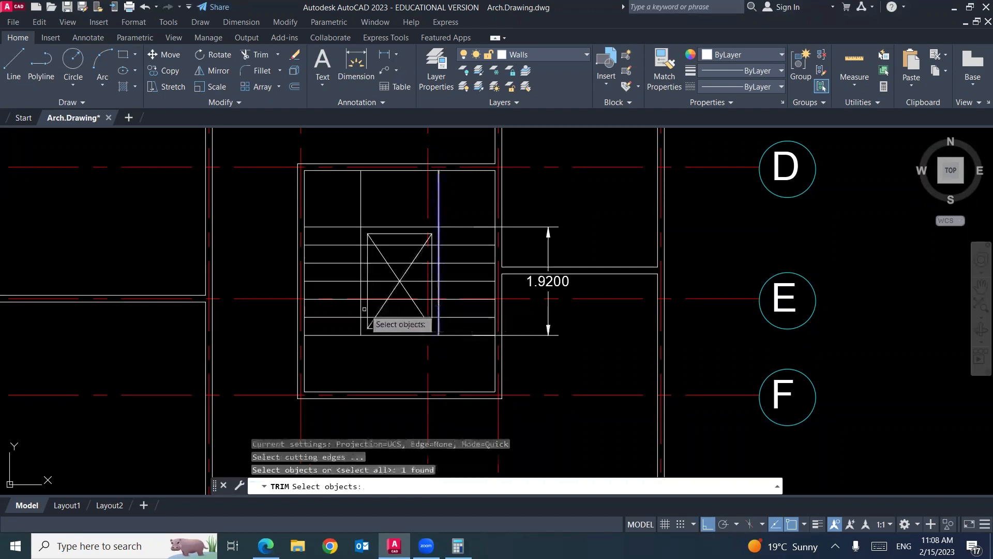
{"action": "key", "text": "Return"}
{"action": "left_click", "coordinate": [394, 317]}
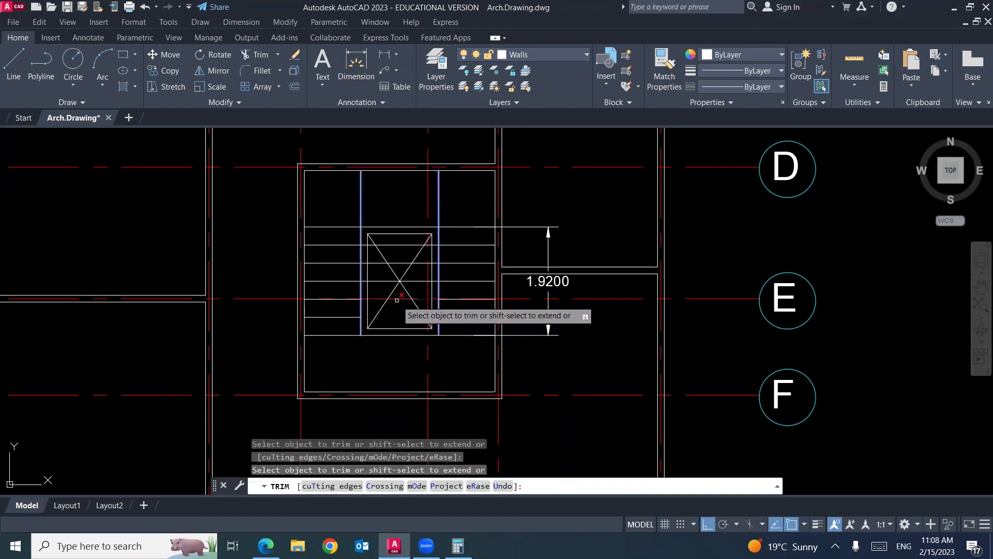
{"action": "left_click", "coordinate": [384, 298]}
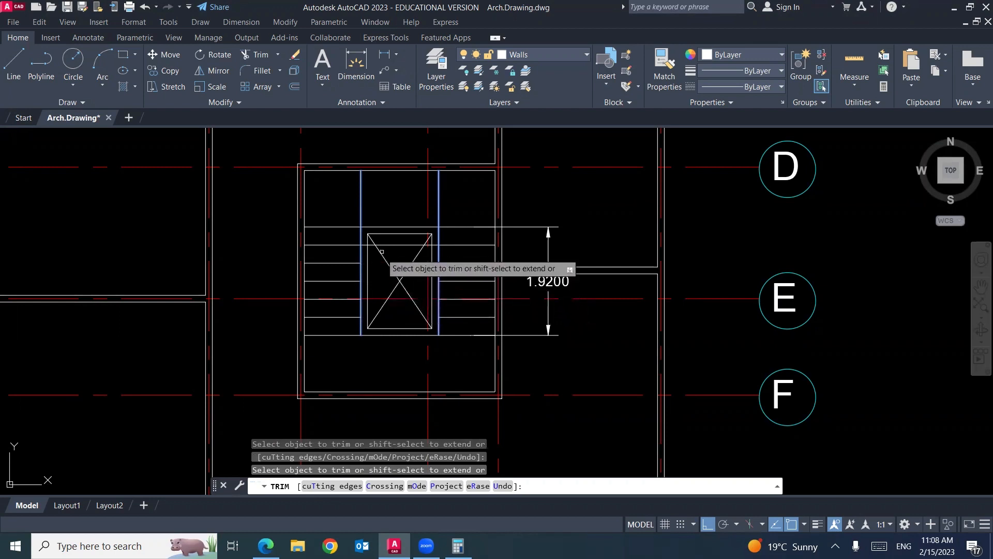
{"action": "key", "text": "Return"}
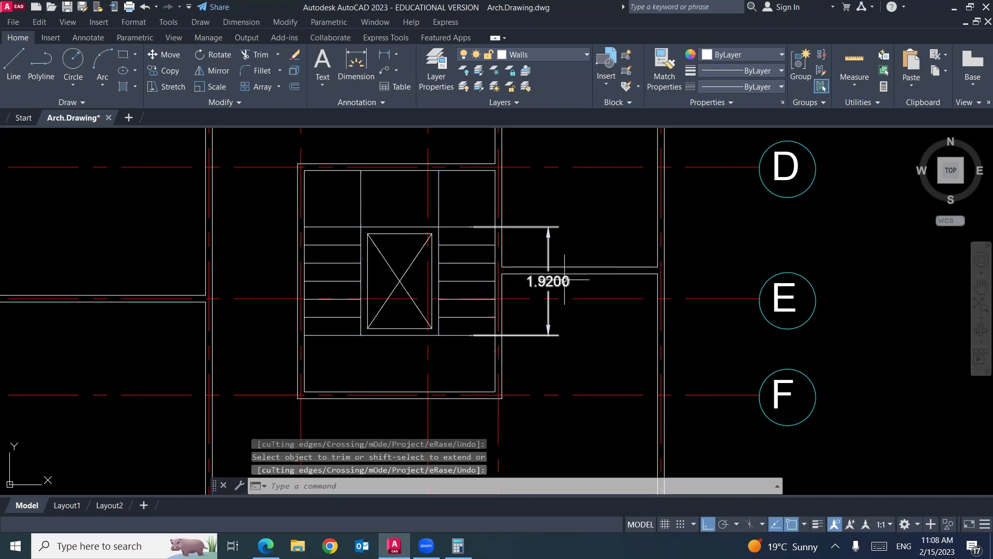
Step: Erase the vertical landing dimension and add a horizontal linear dimension between the two vertical stair lines, placed above the stair
{"action": "left_click", "coordinate": [563, 281]}
{"action": "key", "text": "Delete"}
{"action": "middle_click_drag", "start_coordinate": [517, 237], "coordinate": [501, 318]}
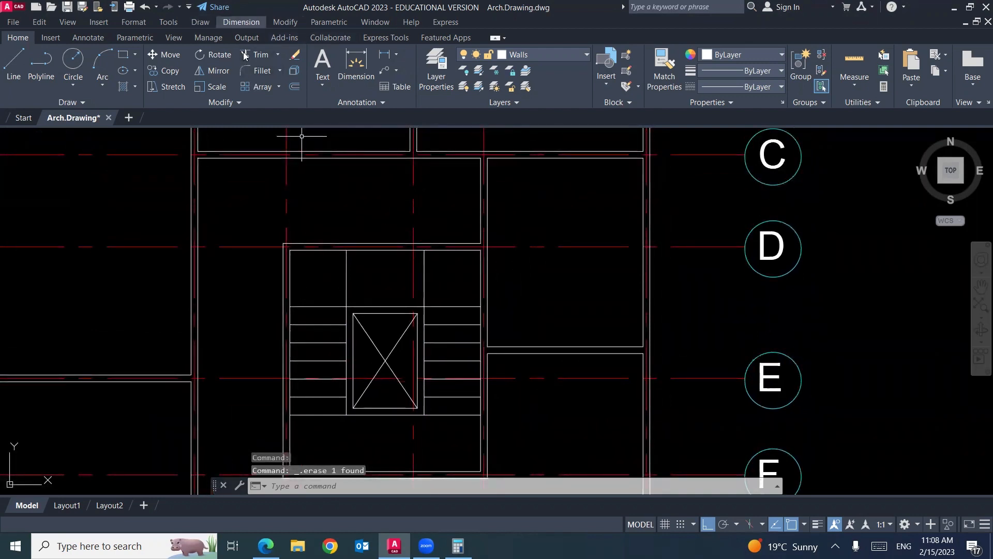
{"action": "left_click", "coordinate": [241, 21]}
{"action": "left_click", "coordinate": [245, 52]}
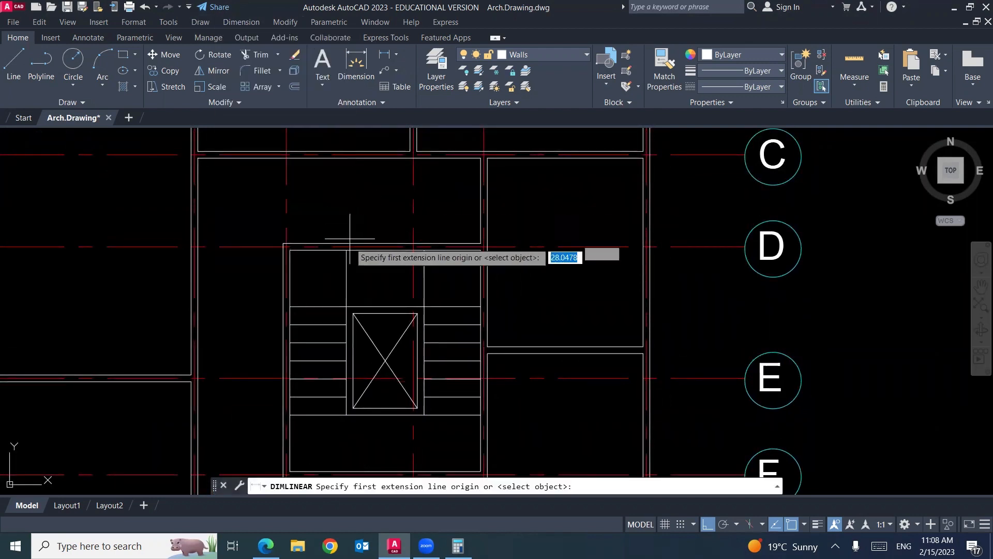
{"action": "left_click", "coordinate": [346, 272]}
{"action": "left_click", "coordinate": [424, 274]}
{"action": "left_click", "coordinate": [437, 222]}
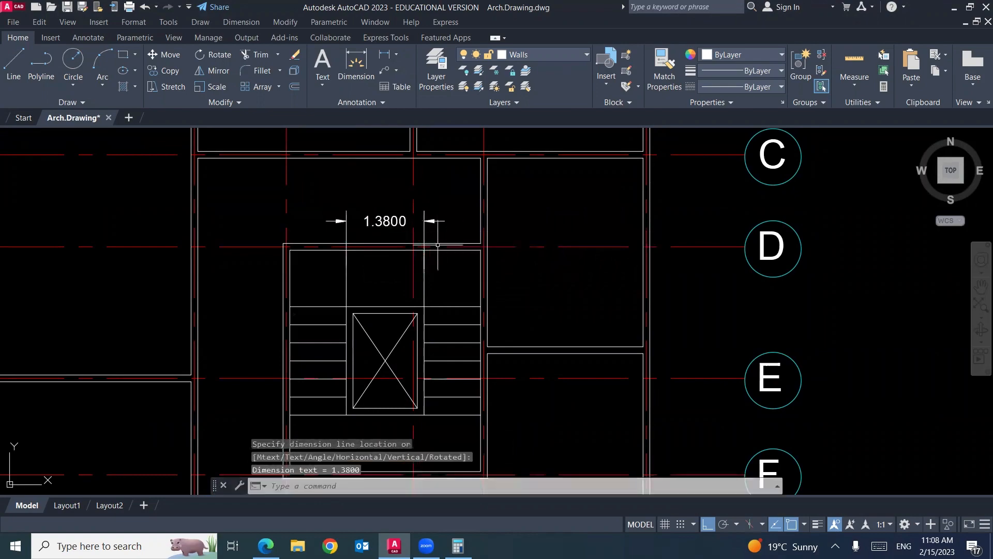
Step: Check the upper flight's treads in the Edge PDF, divide 1.38 by 4 in Calculator, and return to AutoCAD
{"action": "left_click", "coordinate": [265, 546]}
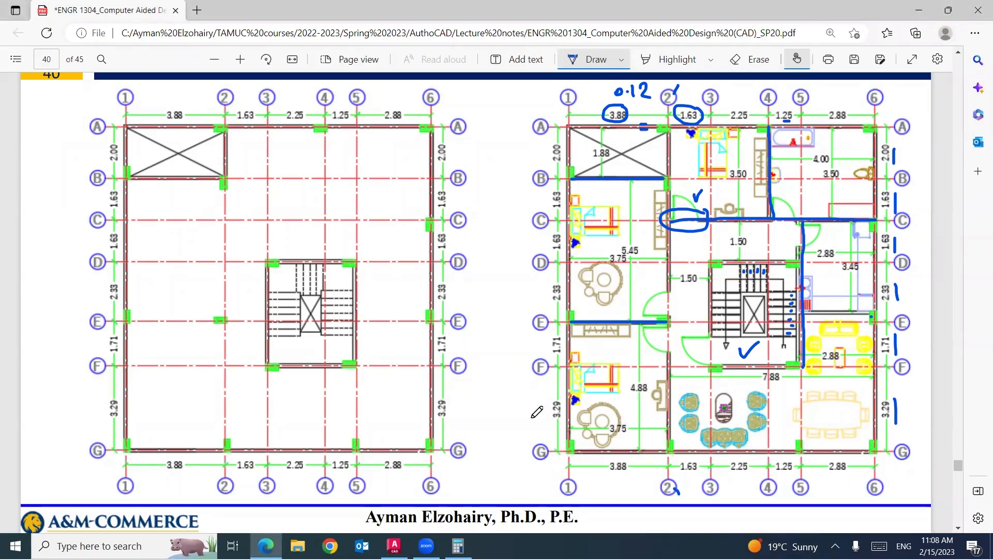
{"action": "left_click", "coordinate": [394, 545]}
{"action": "left_click", "coordinate": [457, 545]}
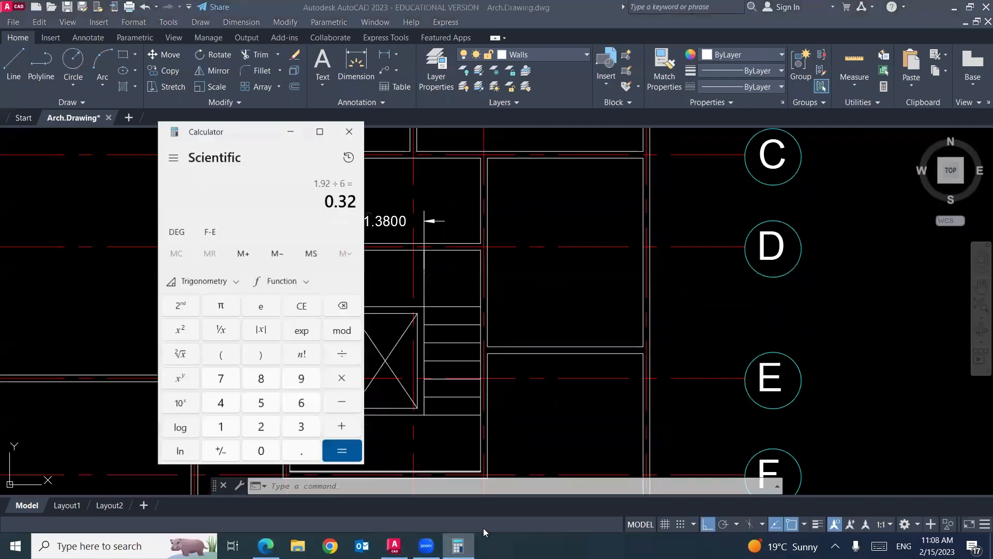
{"action": "type", "text": "1.38"}
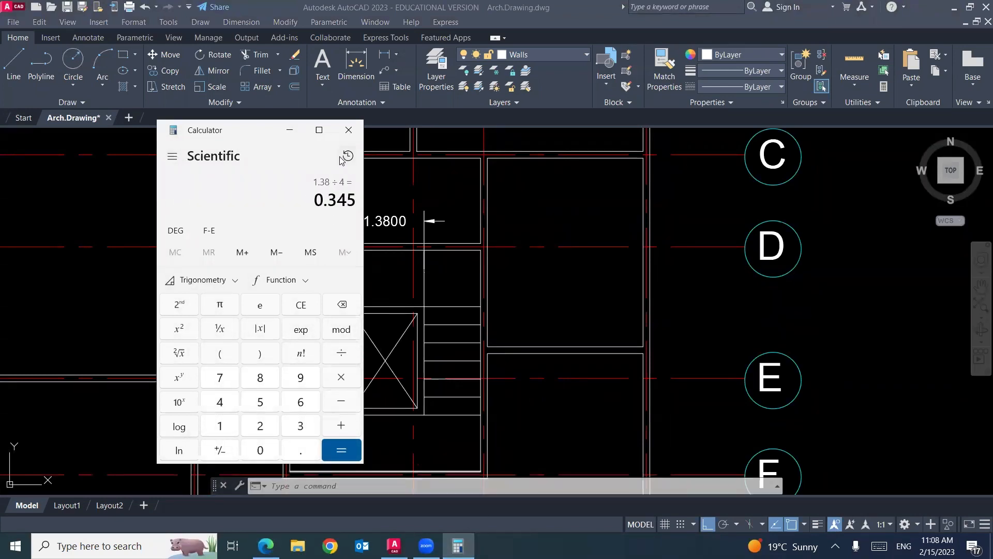
{"action": "left_click", "coordinate": [290, 130]}
Step: Offset the west vertical stair line eastward three times in succession at 0.345 to create the upper flight's treads
{"action": "type", "text": "o"}
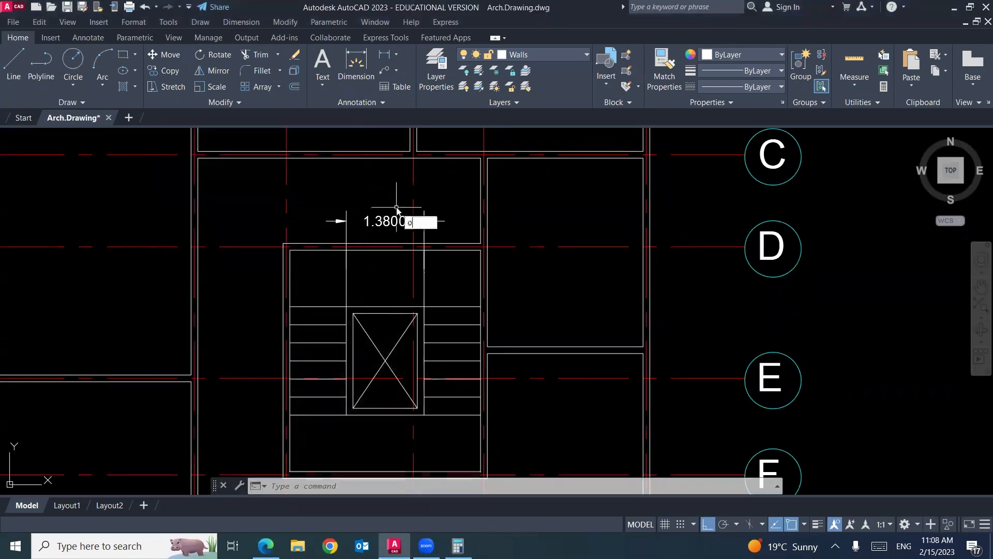
{"action": "key", "text": "Return"}
{"action": "key", "text": "Return"}
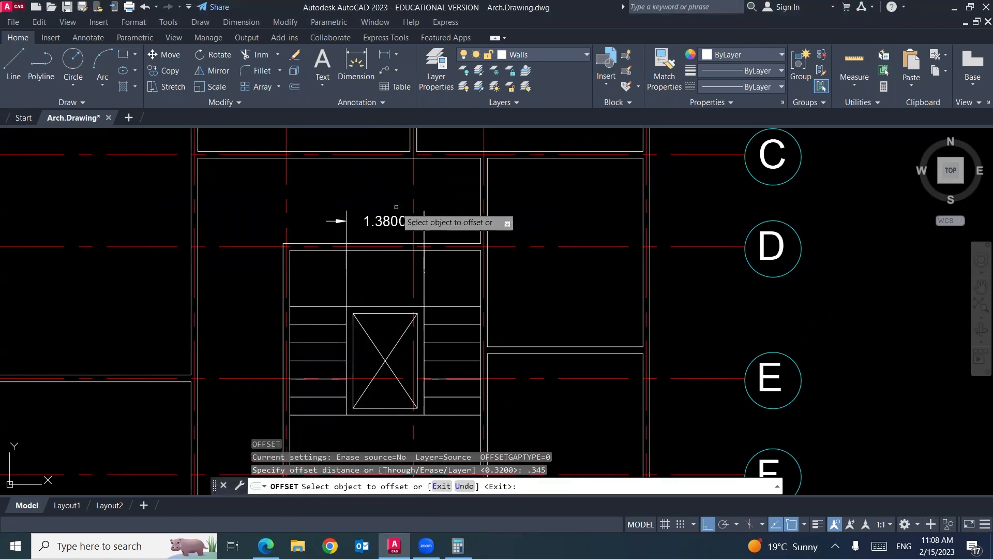
{"action": "left_click", "coordinate": [348, 282]}
{"action": "left_click", "coordinate": [368, 293]}
{"action": "left_click", "coordinate": [368, 292]}
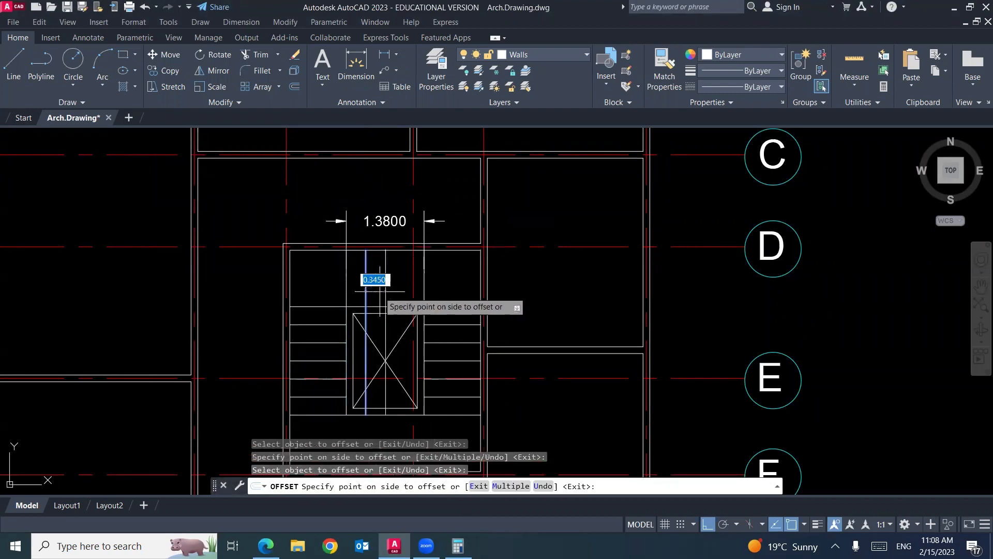
{"action": "left_click", "coordinate": [381, 293]}
{"action": "left_click", "coordinate": [386, 294]}
{"action": "left_click", "coordinate": [406, 297]}
{"action": "key", "text": "Return"}
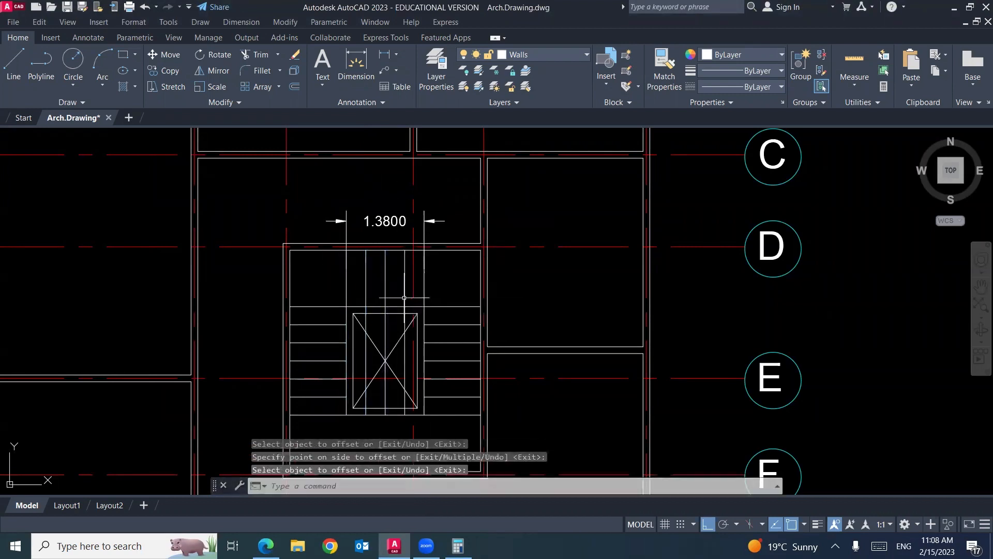
Step: Trim the three new vertical tread lines between the upper and lower landing lines so they stay only in the upper flight
{"action": "type", "text": "tr"}
{"action": "key", "text": "Return"}
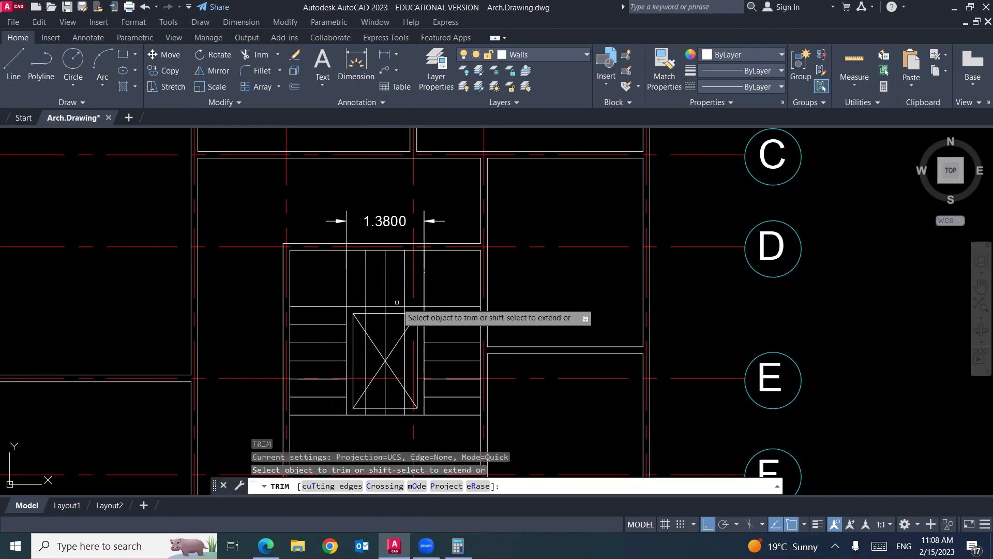
{"action": "left_click", "coordinate": [319, 486]}
{"action": "left_click", "coordinate": [373, 306]}
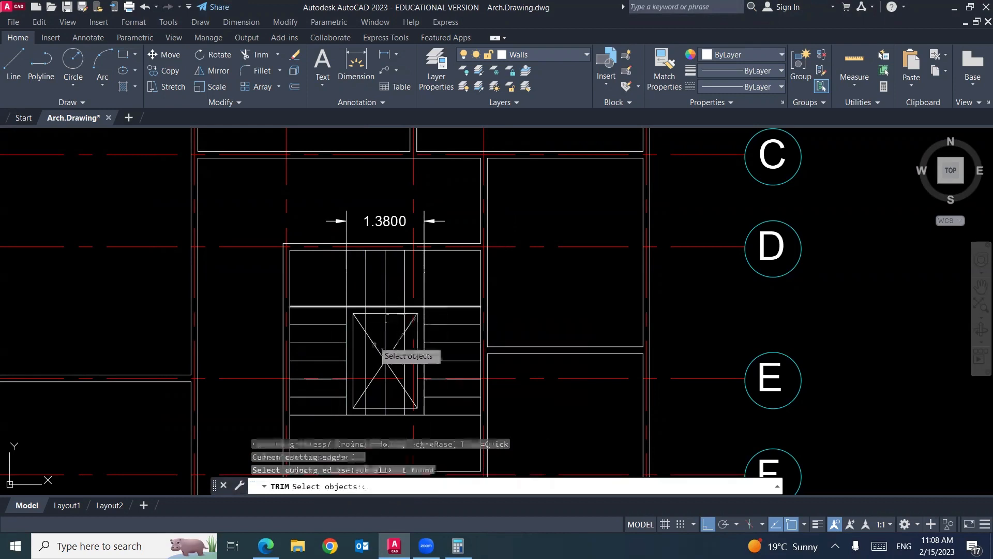
{"action": "left_click", "coordinate": [376, 413]}
{"action": "key", "text": "Return"}
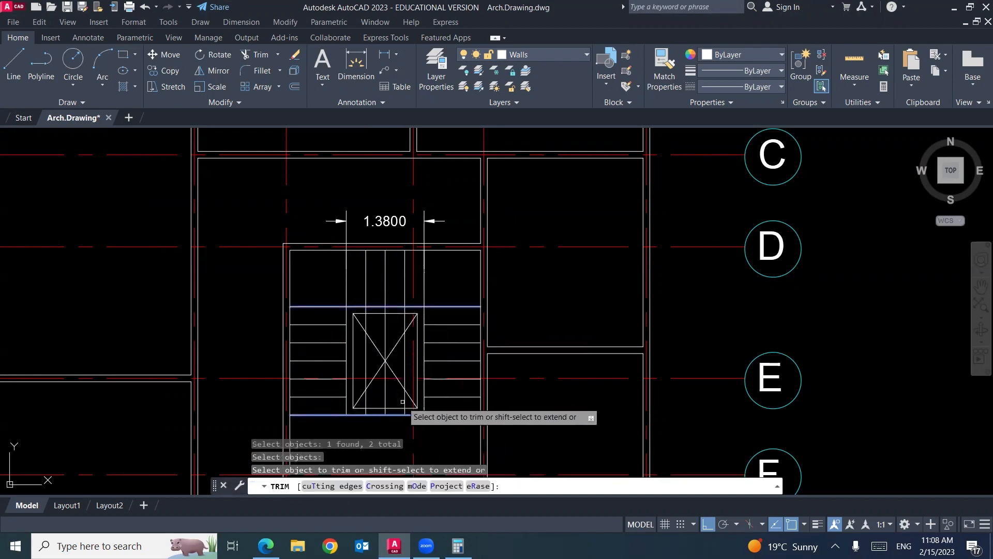
{"action": "left_click", "coordinate": [404, 401]}
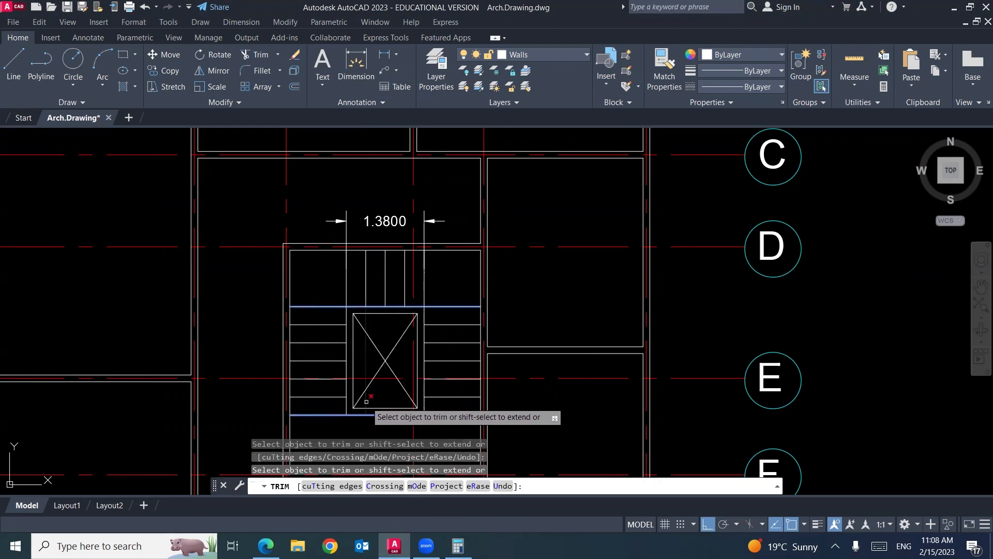
{"action": "left_click", "coordinate": [366, 401]}
{"action": "key", "text": "Return"}
Step: Erase the horizontal dimension above the stair
{"action": "left_click", "coordinate": [385, 221]}
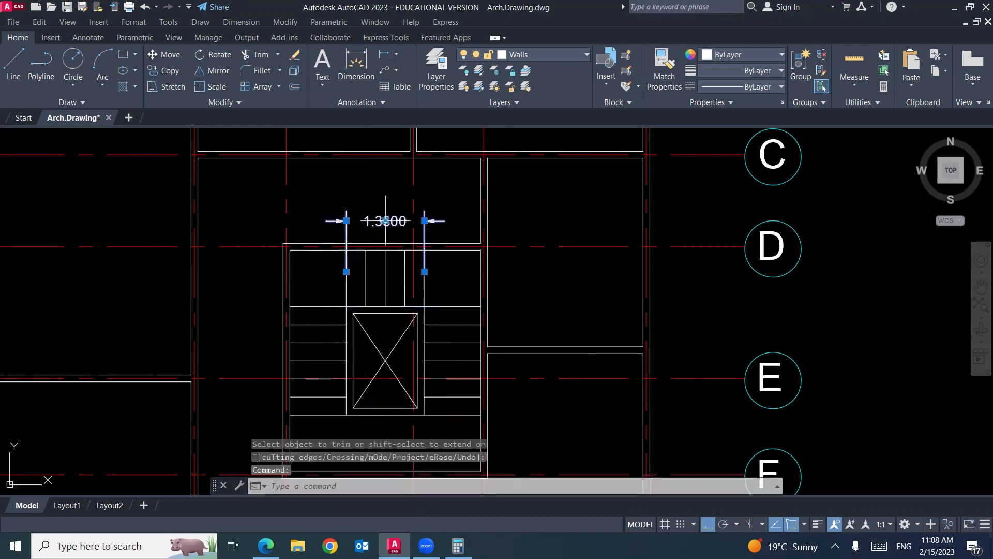
{"action": "mouse_move", "coordinate": [385, 222]}
{"action": "key", "text": "Delete"}
Step: Offset the lowest tread line of the stair's east flight upward by 0.03
{"action": "mouse_move", "coordinate": [440, 336]}
{"action": "middle_mouse_down"}
{"action": "mouse_move", "coordinate": [461, 244]}
{"action": "mouse_move", "coordinate": [471, 317]}
{"action": "middle_mouse_up"}
{"action": "scroll", "coordinate": [480, 327], "scroll_direction": "up", "scroll_amount": 4}
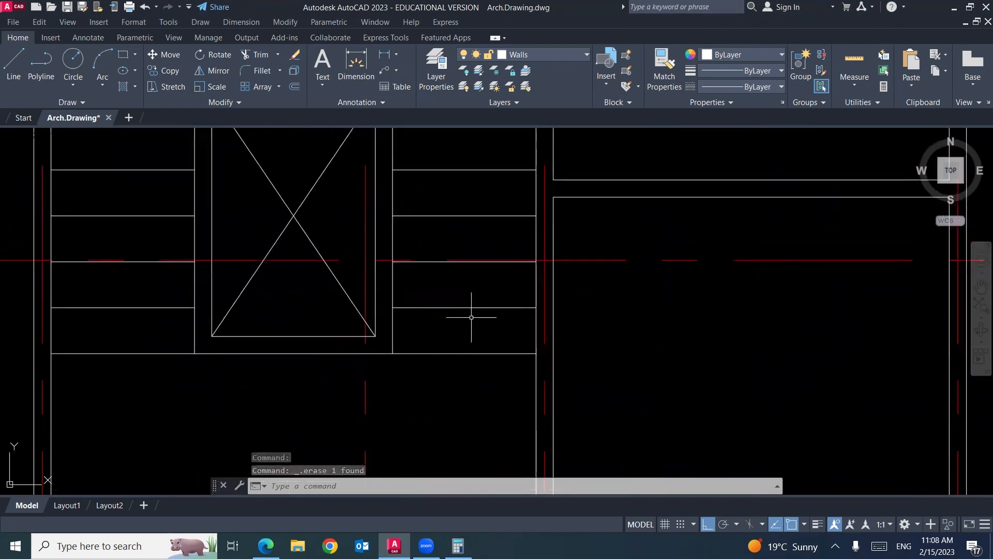
{"action": "type", "text": "o"}
{"action": "key", "text": "Return"}
{"action": "type", "text": ".03"}
{"action": "key", "text": "Return"}
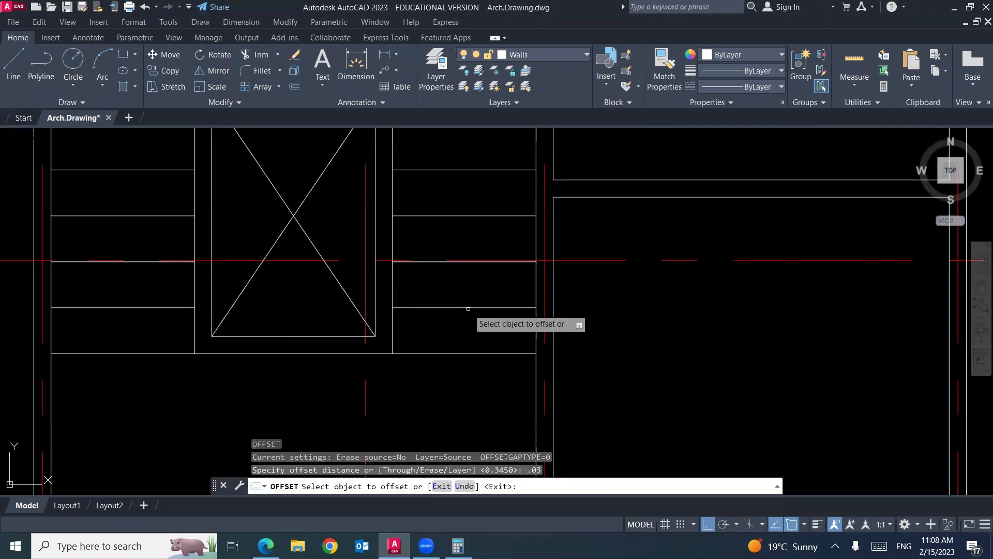
{"action": "left_click", "coordinate": [468, 308]}
{"action": "left_click", "coordinate": [480, 289]}
{"action": "key", "text": "Return"}
Step: Load the DASHED linetype from acad.lin into the drawing
{"action": "left_click", "coordinate": [468, 302]}
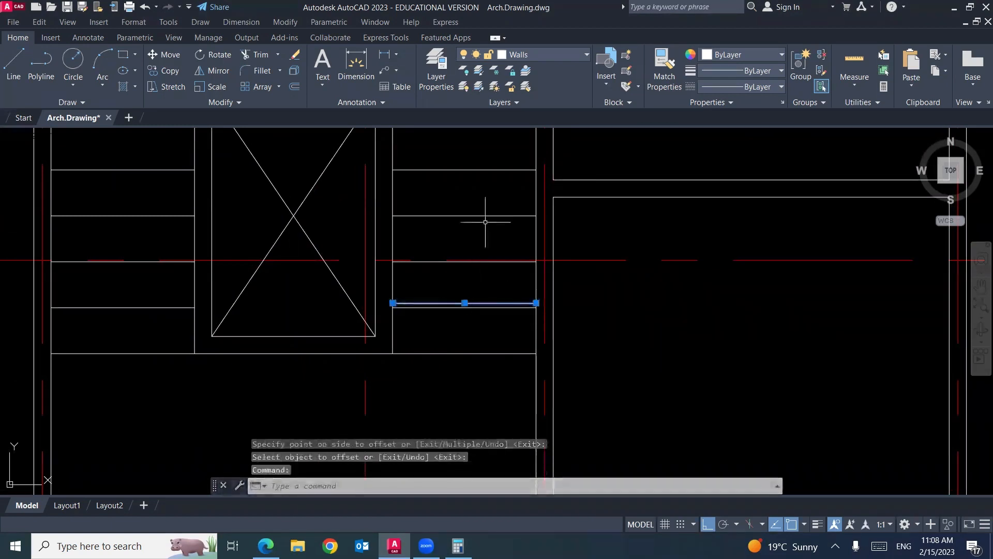
{"action": "left_click", "coordinate": [737, 87]}
{"action": "left_click", "coordinate": [718, 164]}
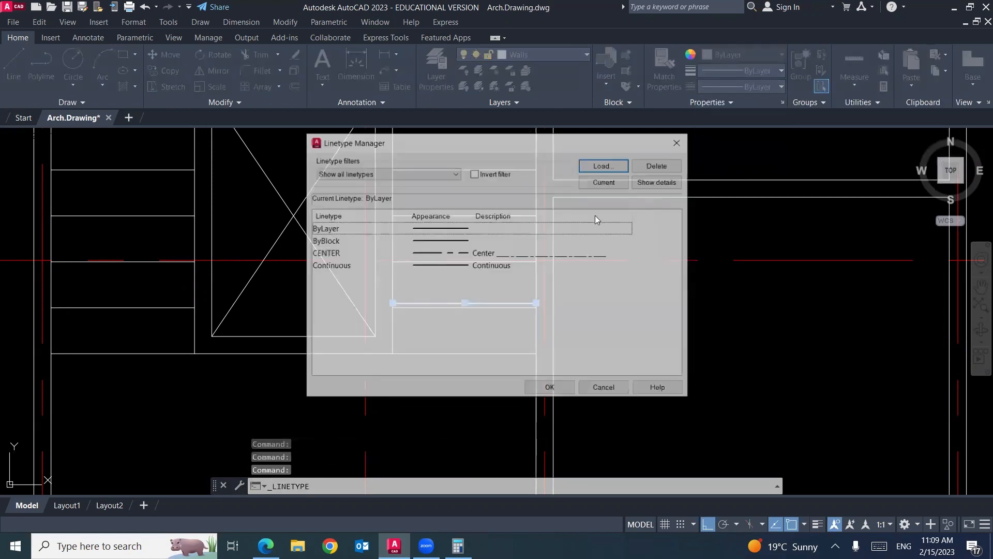
{"action": "left_click", "coordinate": [602, 165]}
{"action": "scroll", "coordinate": [486, 292], "scroll_direction": "down", "scroll_amount": 6}
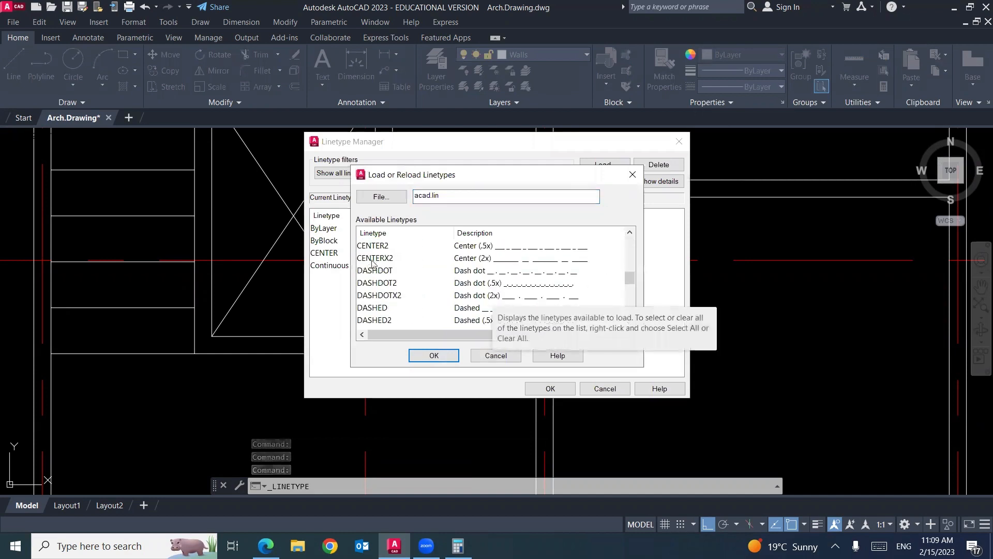
{"action": "left_click", "coordinate": [385, 309]}
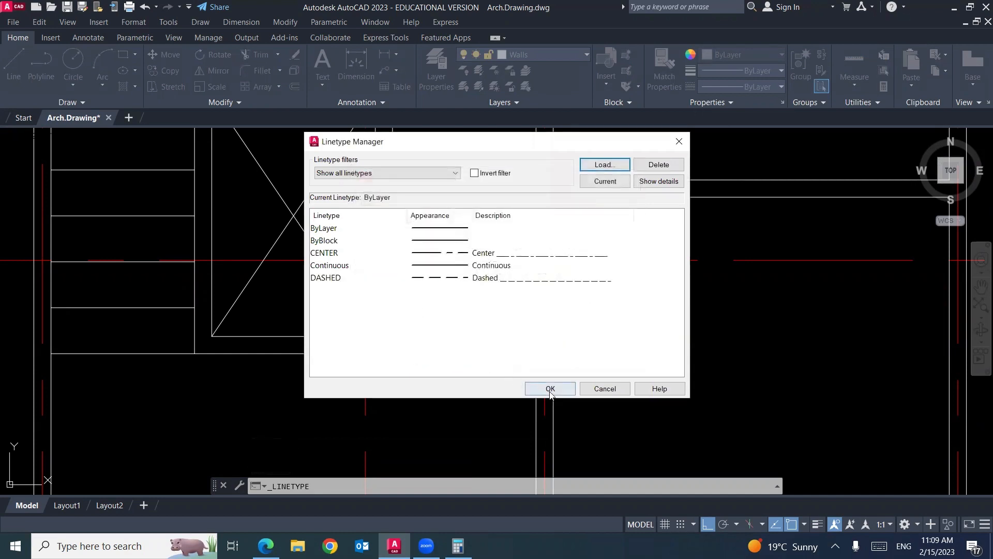
{"action": "left_click", "coordinate": [550, 388]}
Step: Apply the DASHED linetype to the offset line just above the lowest east tread
{"action": "left_click", "coordinate": [473, 303]}
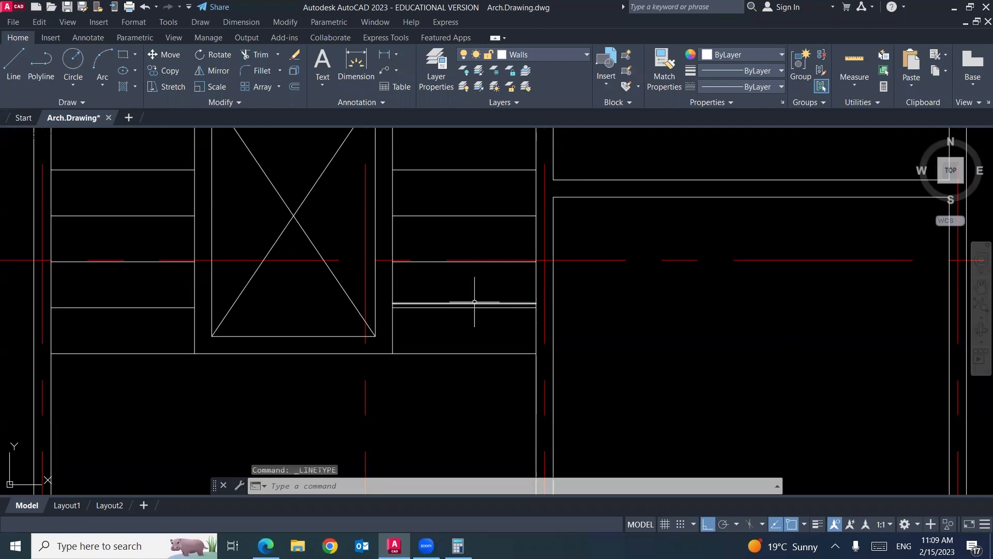
{"action": "left_click", "coordinate": [714, 87]}
{"action": "left_click", "coordinate": [739, 162]}
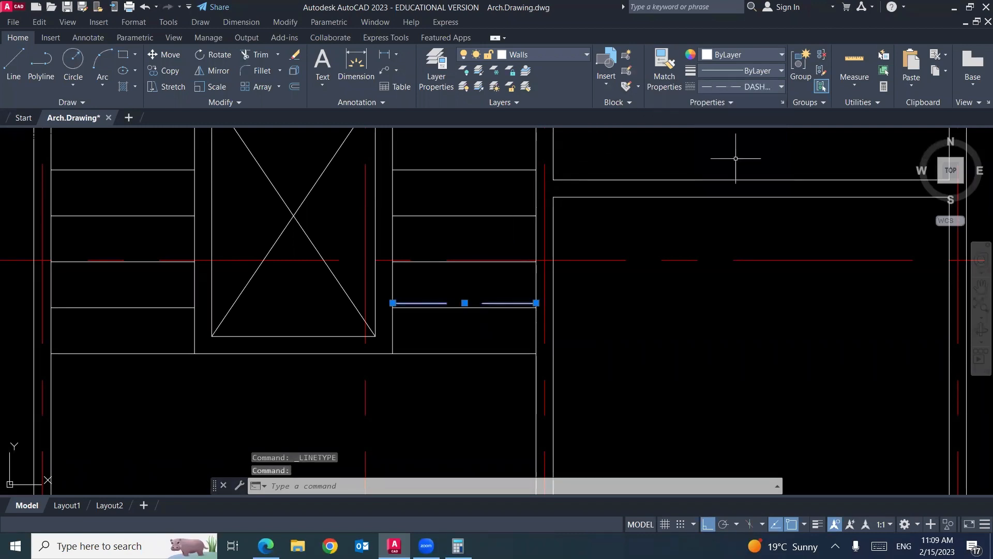
{"action": "key", "text": "Escape"}
{"action": "key", "text": "Escape"}
{"action": "key", "text": "Escape"}
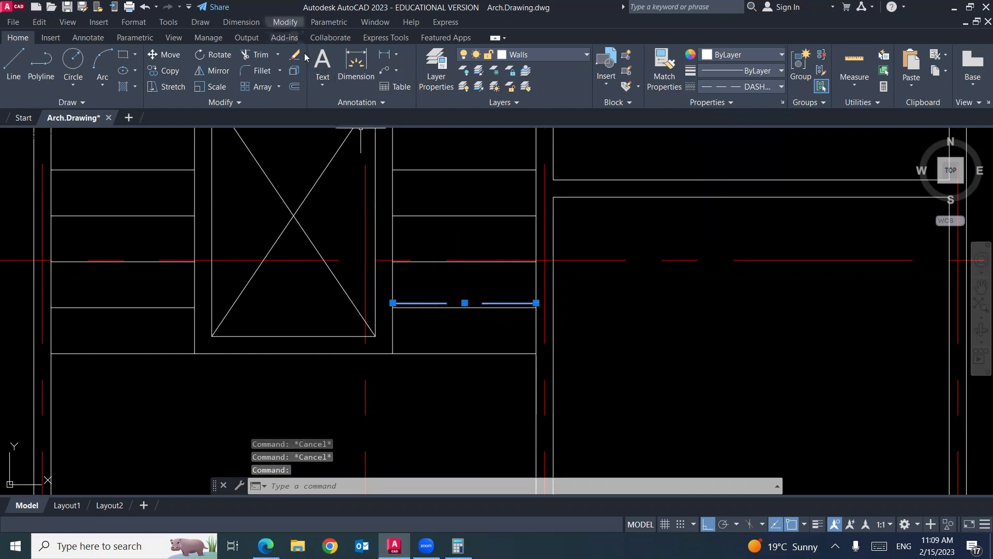
Step: Set the dashed tread line's linetype scale to 0.25 in its properties
{"action": "left_click", "coordinate": [285, 22]}
{"action": "left_click", "coordinate": [300, 36]}
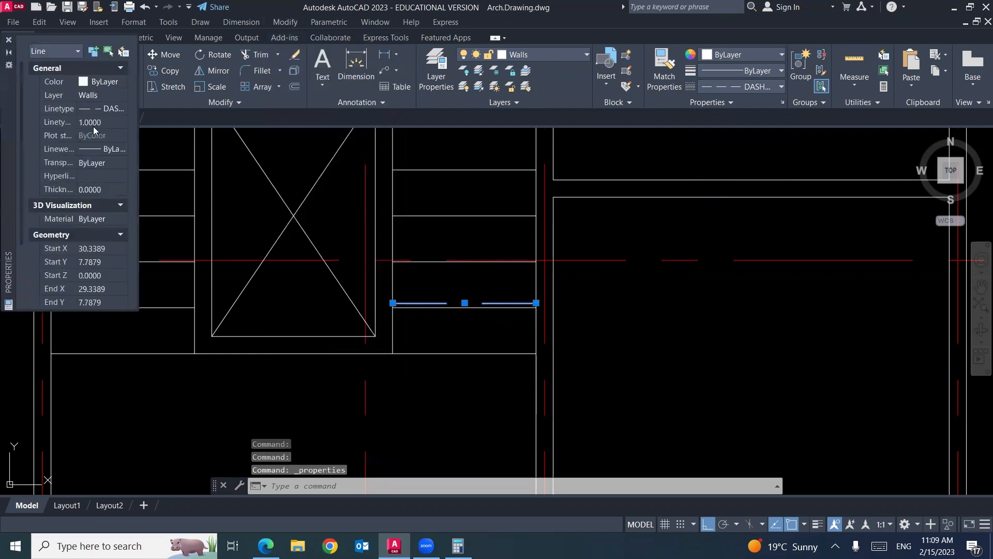
{"action": "key", "text": "Return"}
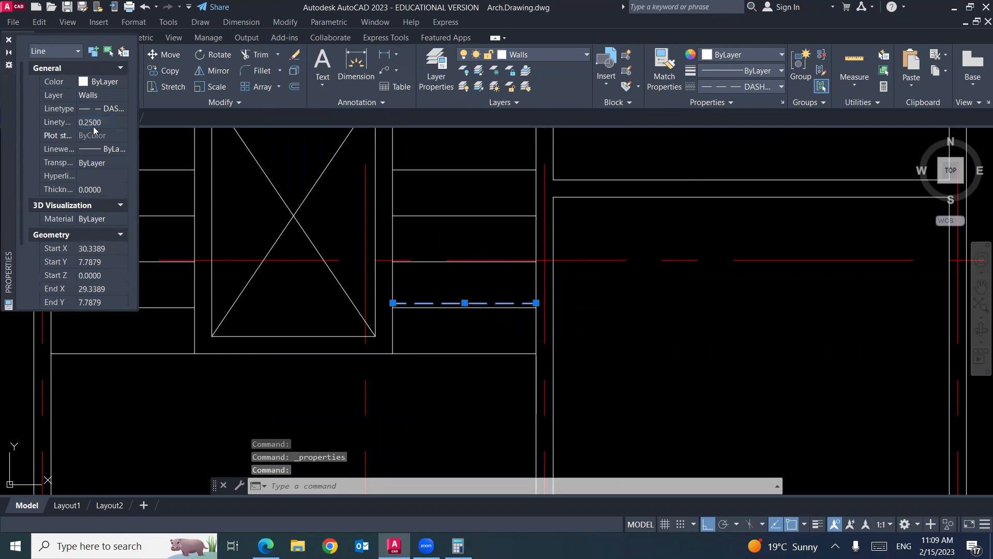
{"action": "left_click", "coordinate": [9, 40]}
{"action": "key", "text": "Escape"}
{"action": "key", "text": "Escape"}
{"action": "key", "text": "Escape"}
{"action": "scroll", "coordinate": [460, 343], "scroll_direction": "down", "scroll_amount": 4}
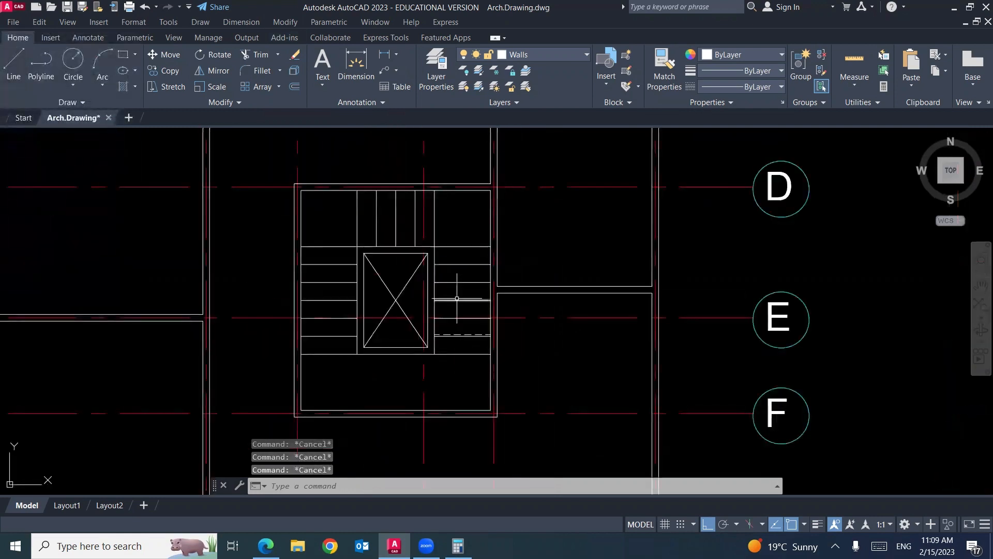
{"action": "middle_click_drag", "start_coordinate": [461, 298], "coordinate": [456, 311]}
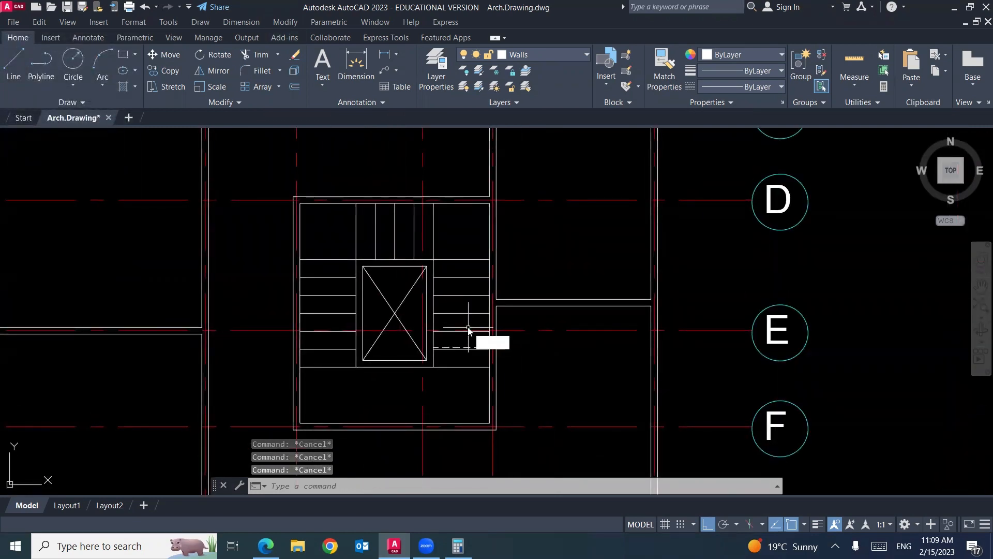
Step: Offset the remaining four tread lines of the stair's east flight upward by 0.03
{"action": "type", "text": "o"}
{"action": "key", "text": "Return"}
{"action": "type", "text": ".03"}
{"action": "key", "text": "Return"}
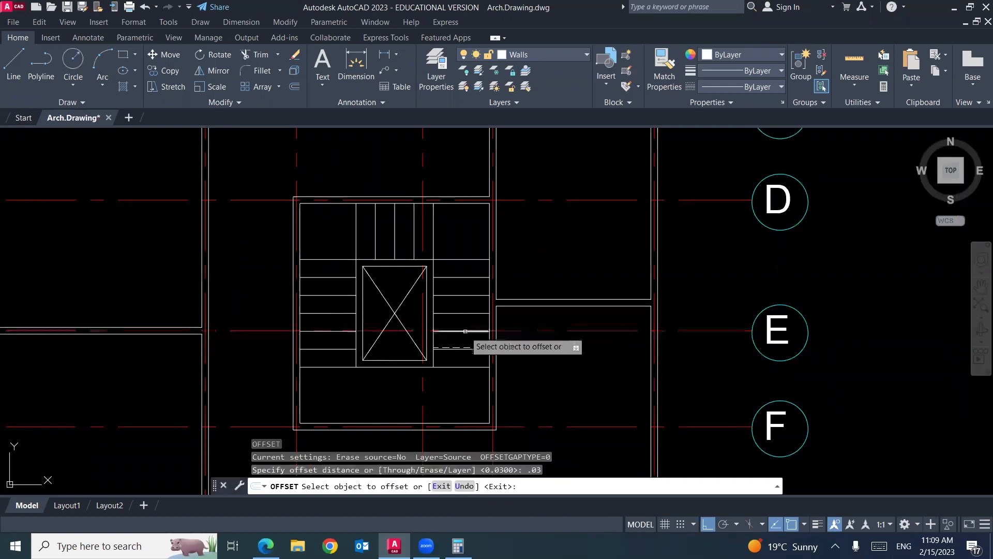
{"action": "left_click", "coordinate": [466, 347]}
{"action": "left_click", "coordinate": [467, 317]}
{"action": "left_click", "coordinate": [467, 314]}
{"action": "left_click", "coordinate": [468, 304]}
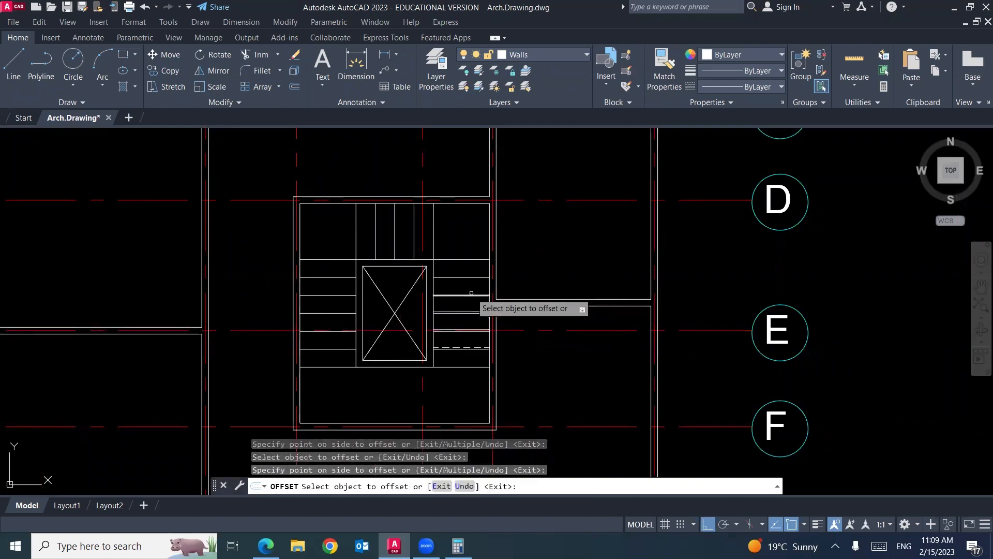
{"action": "left_click", "coordinate": [469, 294]}
{"action": "left_click", "coordinate": [470, 278]}
{"action": "left_click", "coordinate": [471, 277]}
{"action": "left_click", "coordinate": [464, 256]}
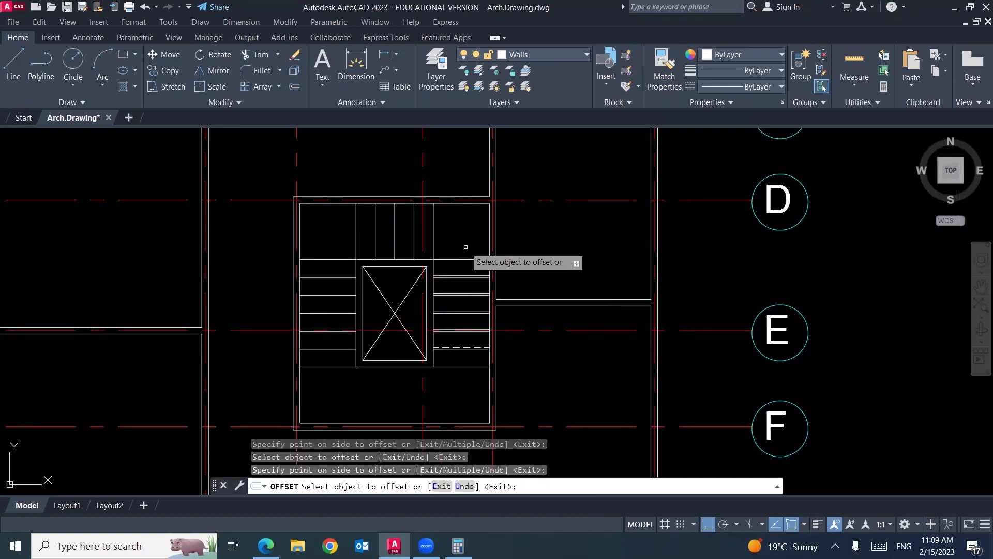
Step: Offset the five tread lines of the stair's west flight downward by 0.03
{"action": "scroll", "coordinate": [451, 276], "scroll_direction": "up", "scroll_amount": 2}
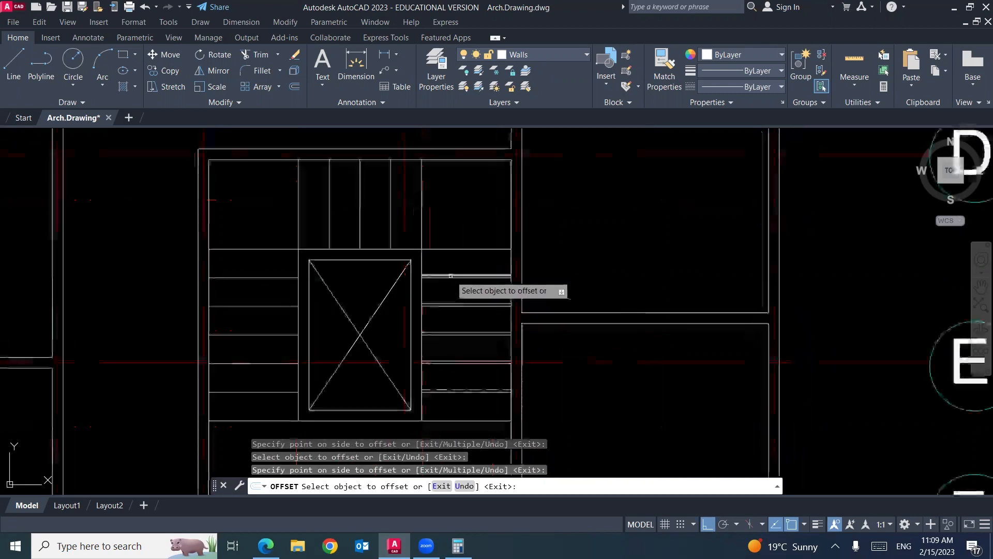
{"action": "left_click", "coordinate": [264, 278]}
{"action": "left_click", "coordinate": [268, 292]}
{"action": "left_click", "coordinate": [269, 306]}
{"action": "left_click", "coordinate": [269, 316]}
{"action": "left_click", "coordinate": [270, 334]}
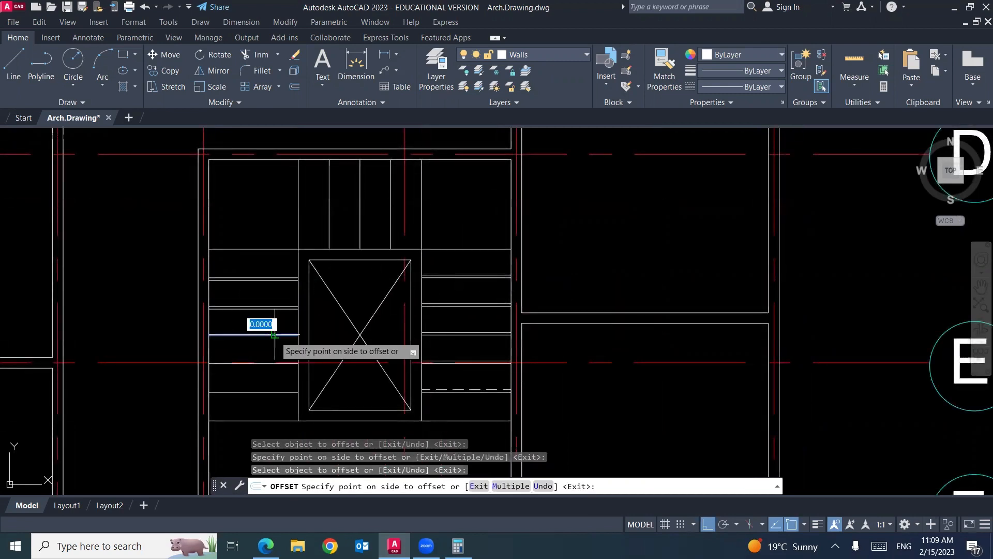
{"action": "left_click", "coordinate": [270, 346]}
{"action": "left_click", "coordinate": [271, 363]}
{"action": "left_click", "coordinate": [269, 374]}
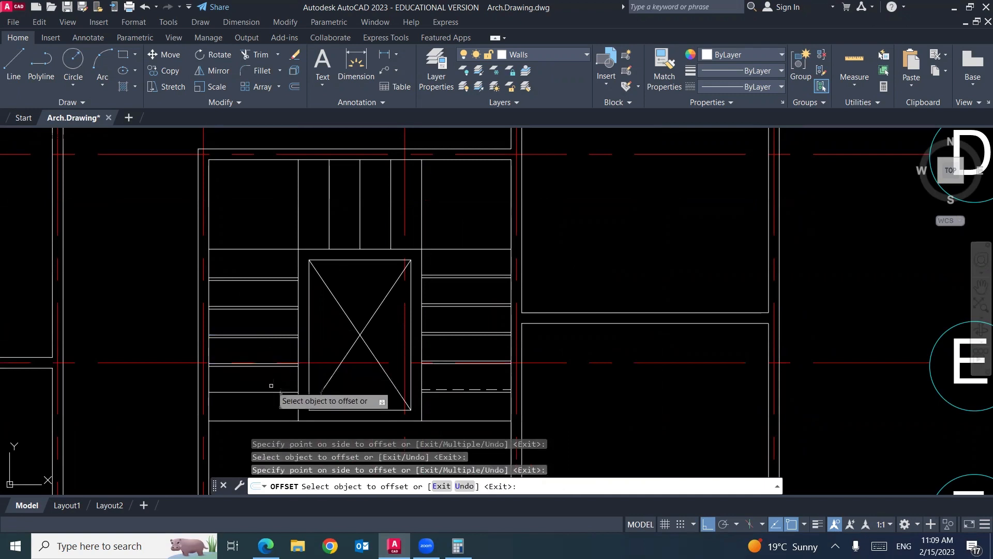
{"action": "left_click", "coordinate": [268, 391]}
{"action": "left_click", "coordinate": [269, 408]}
{"action": "key", "text": "Return"}
Step: Match the properties of the lowest dashed east line onto the other offset lines of the east flight
{"action": "middle_click_drag", "start_coordinate": [300, 402], "coordinate": [277, 354]}
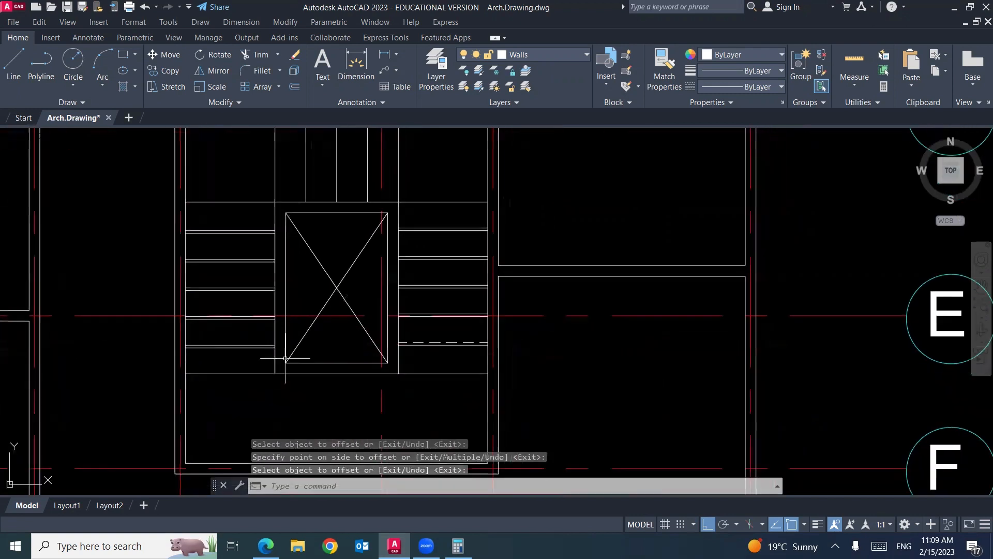
{"action": "key", "text": "Return"}
{"action": "left_click", "coordinate": [438, 342]}
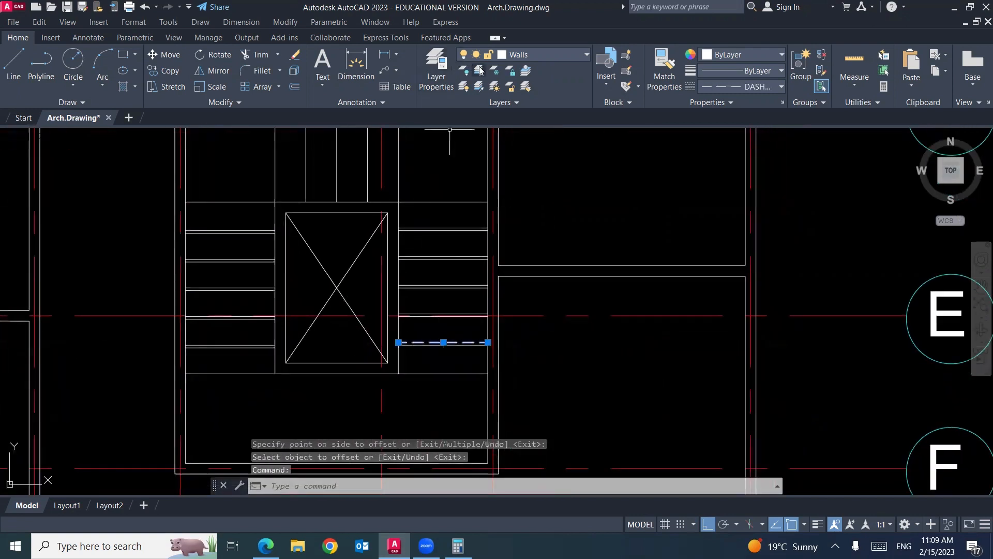
{"action": "left_click", "coordinate": [664, 67]}
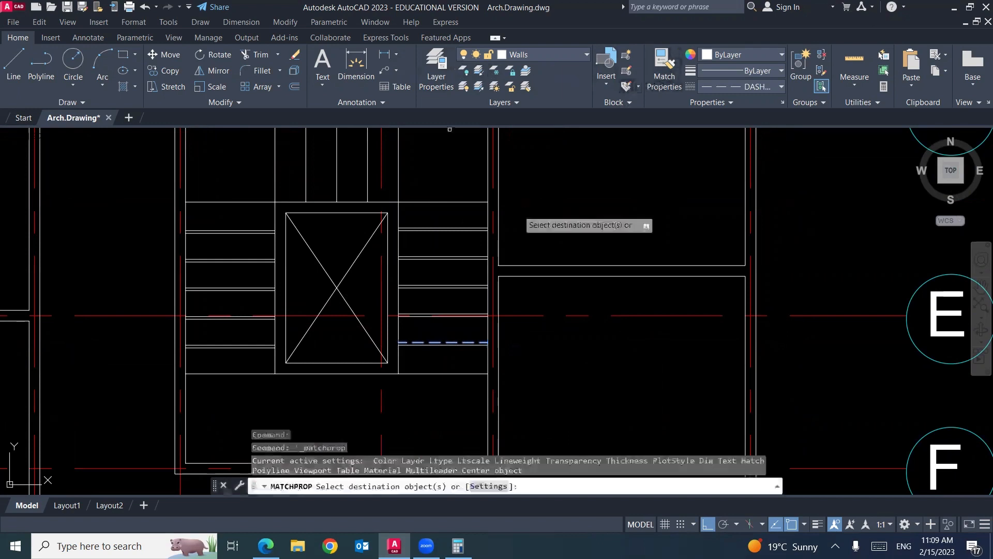
{"action": "scroll", "coordinate": [426, 313], "scroll_direction": "up", "scroll_amount": 4}
{"action": "left_click", "coordinate": [427, 314]}
{"action": "left_click", "coordinate": [433, 242]}
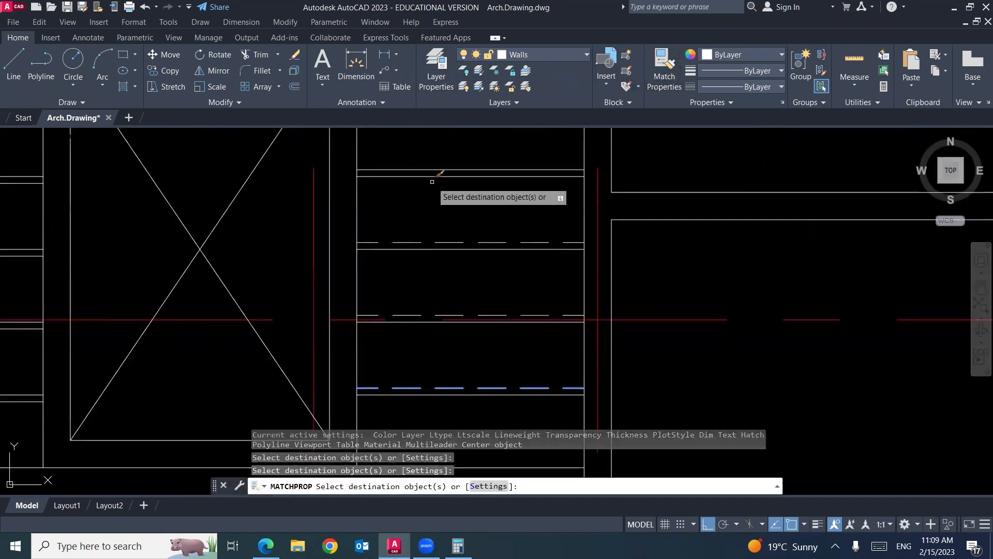
{"action": "left_click", "coordinate": [433, 170]}
{"action": "middle_click_drag", "start_coordinate": [455, 222], "coordinate": [469, 357]}
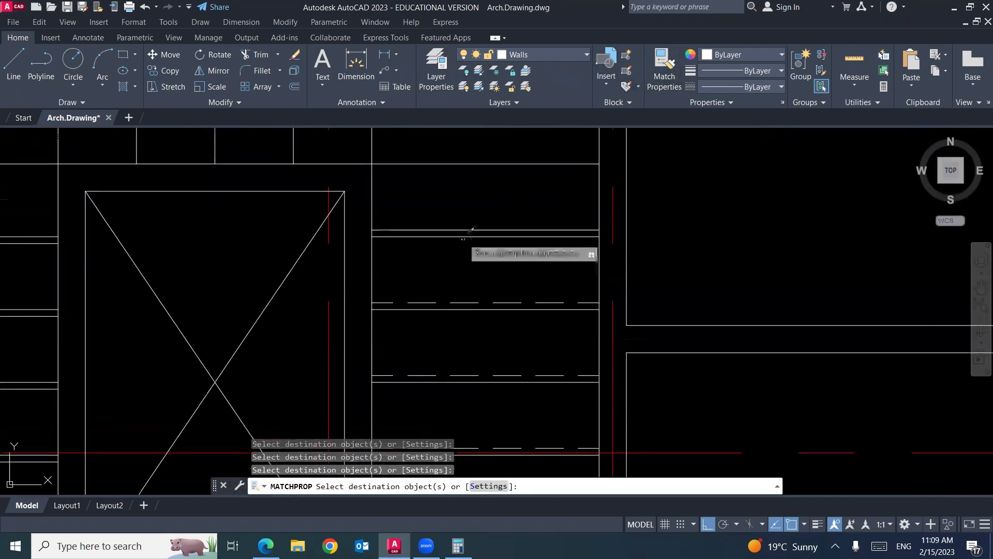
Step: Match the same dashed line properties onto the five offset lines of the west flight
{"action": "scroll", "coordinate": [509, 227], "scroll_direction": "down", "scroll_amount": 2}
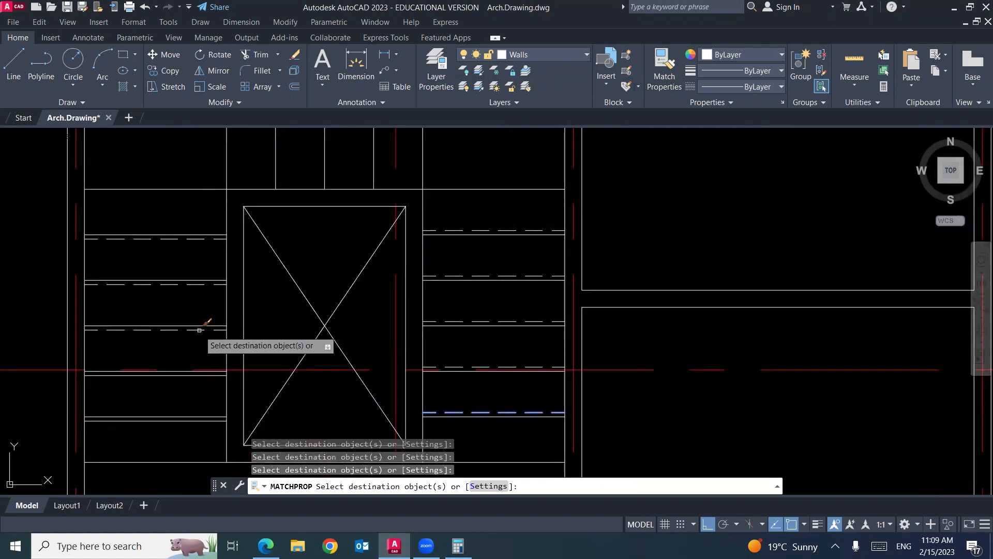
{"action": "middle_click_drag", "start_coordinate": [189, 385], "coordinate": [327, 256]}
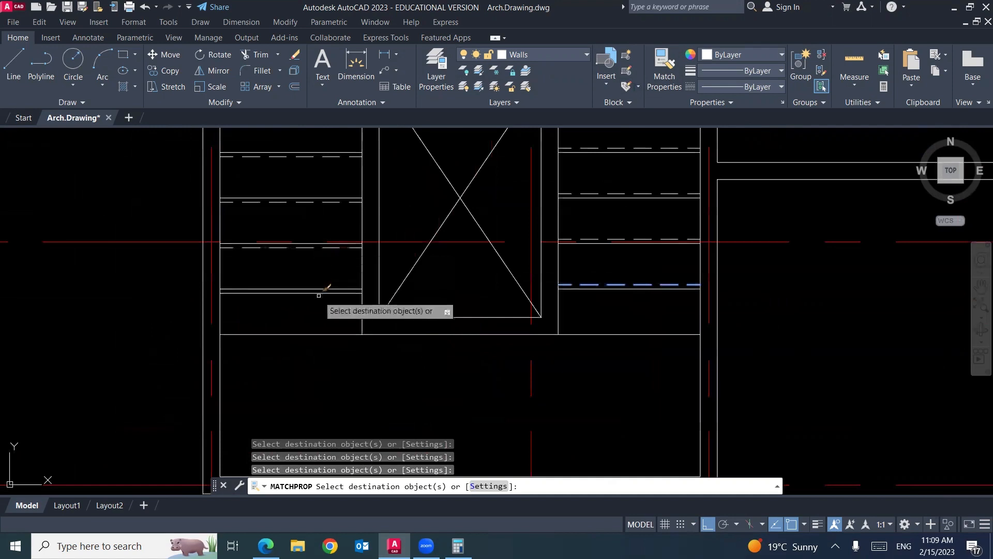
{"action": "scroll", "coordinate": [290, 375], "scroll_direction": "down", "scroll_amount": 4}
{"action": "key", "text": "Return"}
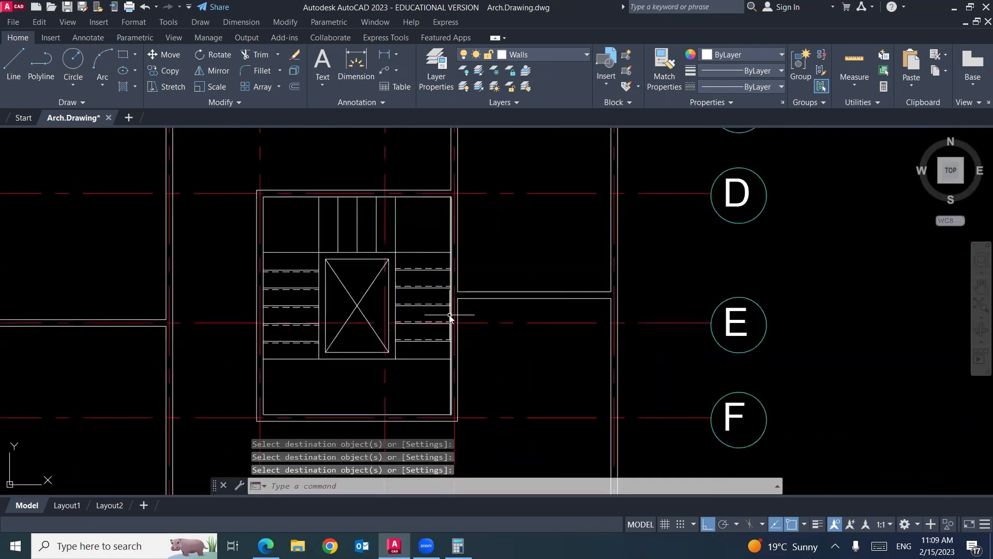
Step: Offset the east flight's lowest dashed line downward and its uppermost dashed line upward by 0.32
{"action": "type", "text": "o"}
{"action": "key", "text": "Return"}
{"action": "type", "text": ".32"}
{"action": "key", "text": "Return"}
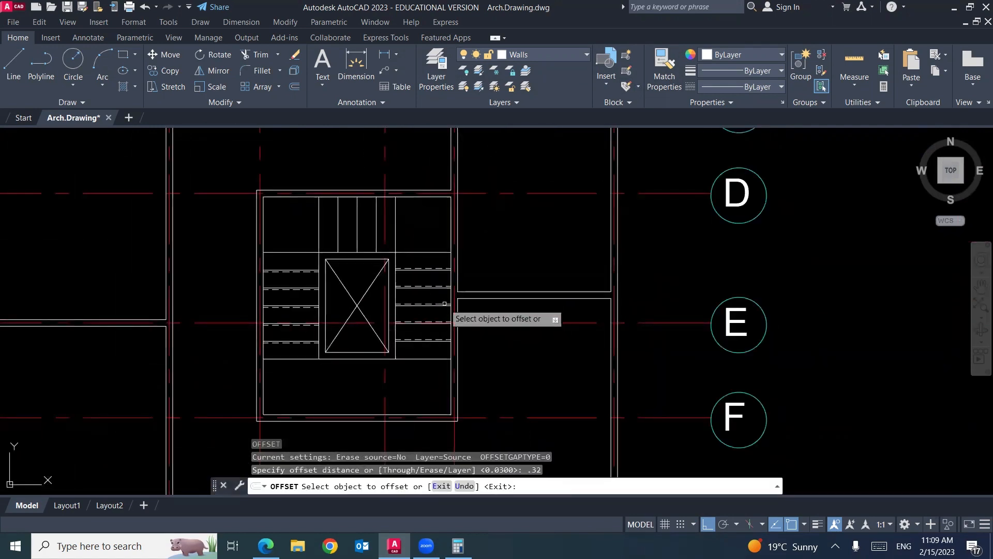
{"action": "scroll", "coordinate": [430, 279], "scroll_direction": "up", "scroll_amount": 2}
{"action": "left_click", "coordinate": [420, 381]}
{"action": "left_click", "coordinate": [431, 393]}
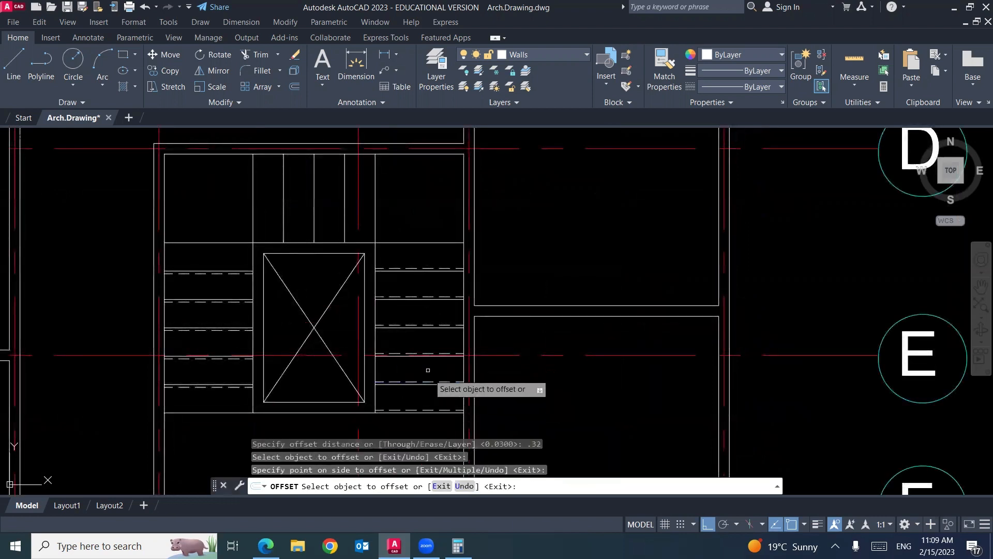
{"action": "left_click", "coordinate": [425, 268]}
{"action": "left_click", "coordinate": [425, 225]}
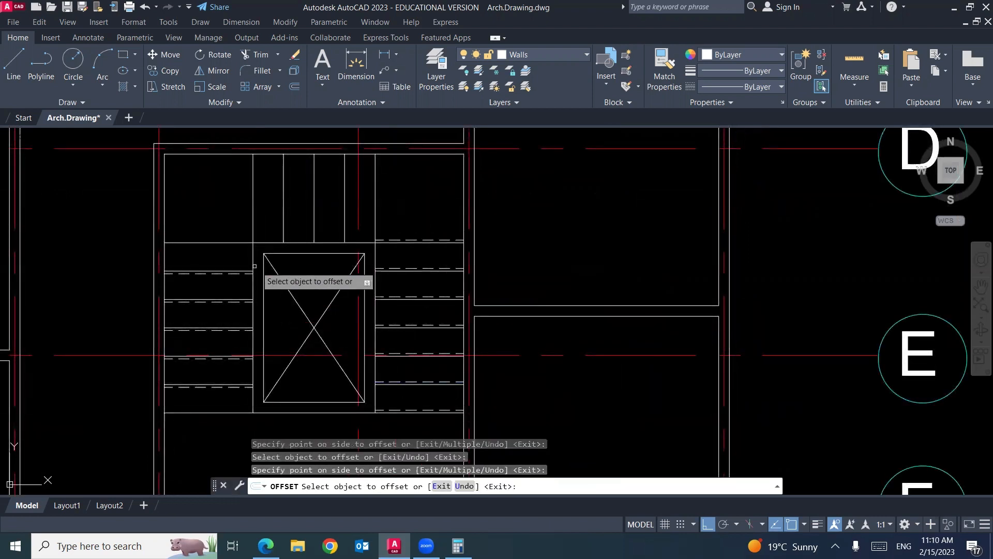
Step: Offset the west flight's uppermost dashed line upward and its lowest dashed line downward by 0.32
{"action": "left_click", "coordinate": [228, 273]}
{"action": "left_click", "coordinate": [231, 222]}
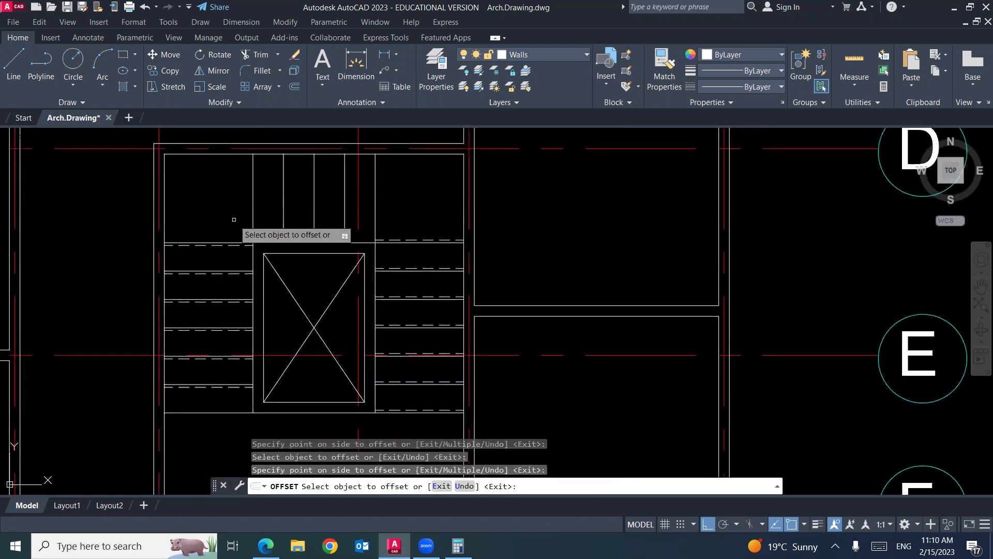
{"action": "left_click", "coordinate": [207, 386]}
{"action": "left_click", "coordinate": [218, 441]}
{"action": "key", "text": "Return"}
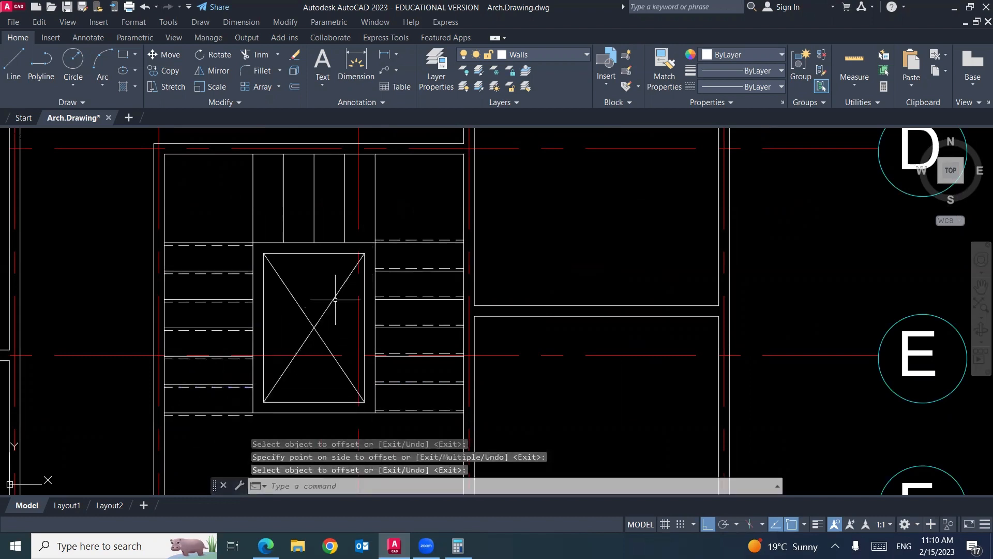
Step: Offset the easternmost inner tread line of the north flight westward by 0.03 and save the drawing
{"action": "key", "text": "Return"}
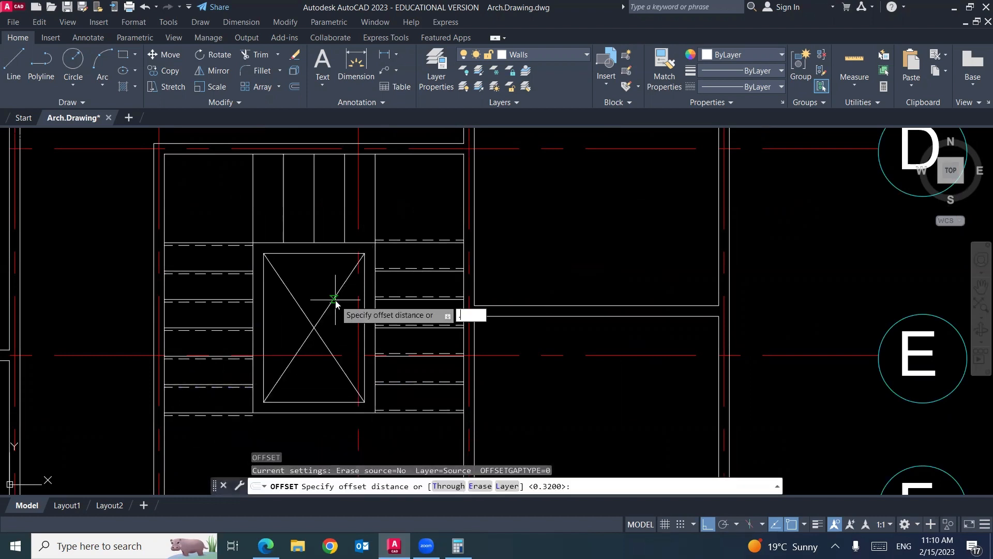
{"action": "type", "text": ".03"}
{"action": "key", "text": "Return"}
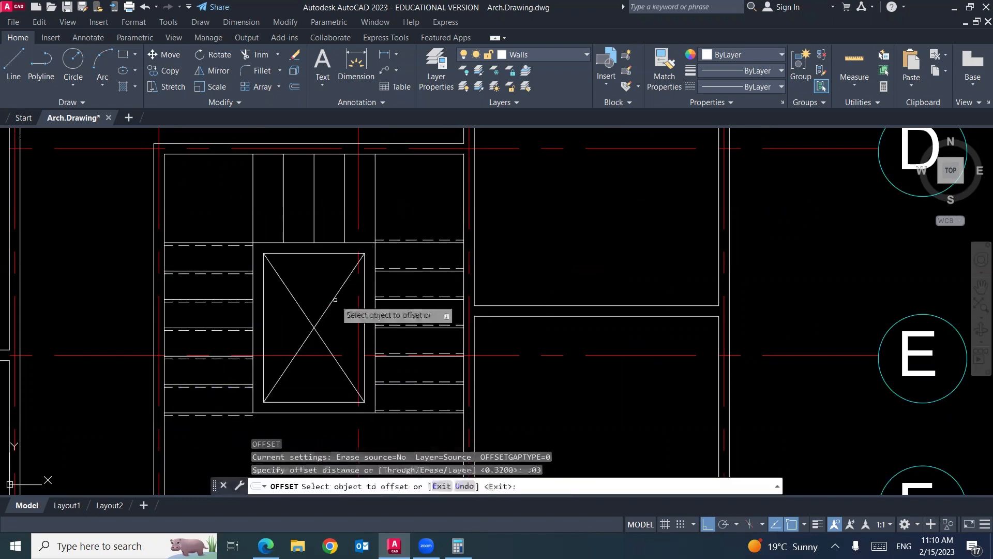
{"action": "left_click", "coordinate": [344, 221]}
{"action": "left_click", "coordinate": [331, 223]}
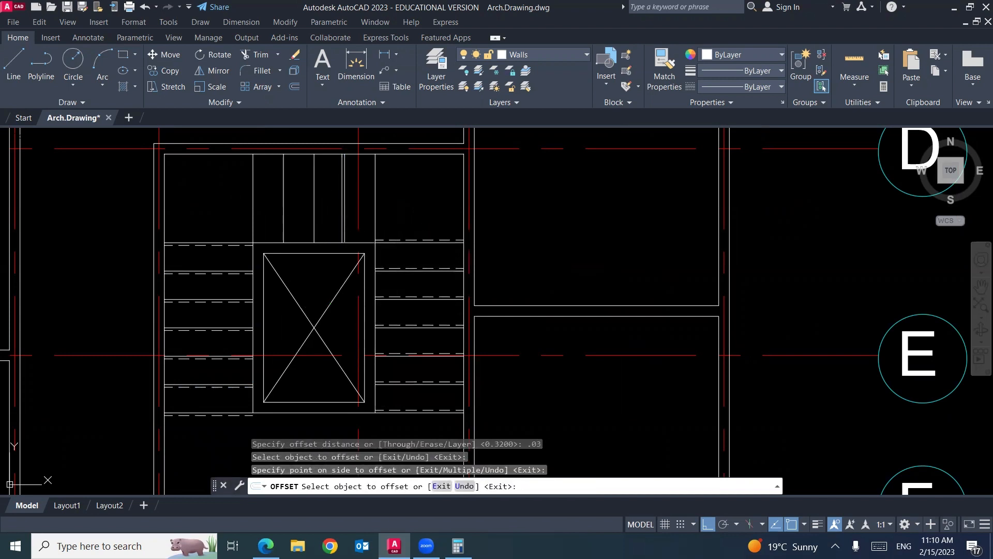
{"action": "key", "text": "Return"}
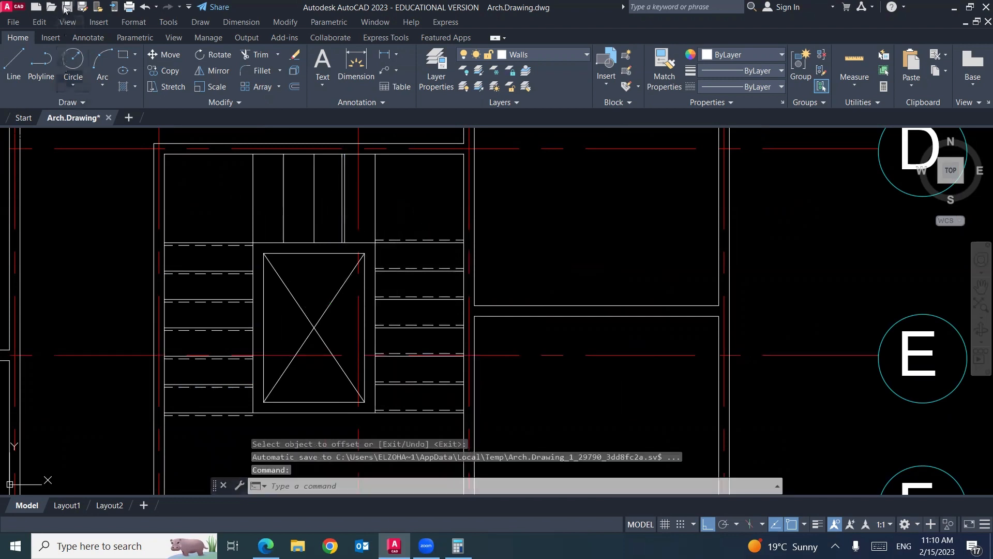
{"action": "key", "text": "ctrl+s"}
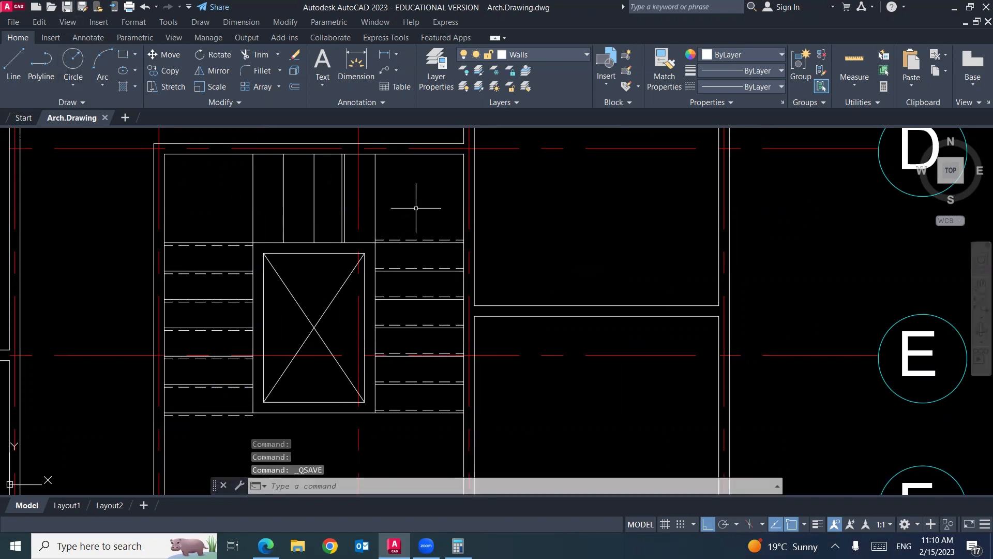
Step: Match the properties of the east flight's uppermost dashed line onto the offset line in the north flight
{"action": "left_click", "coordinate": [394, 231]}
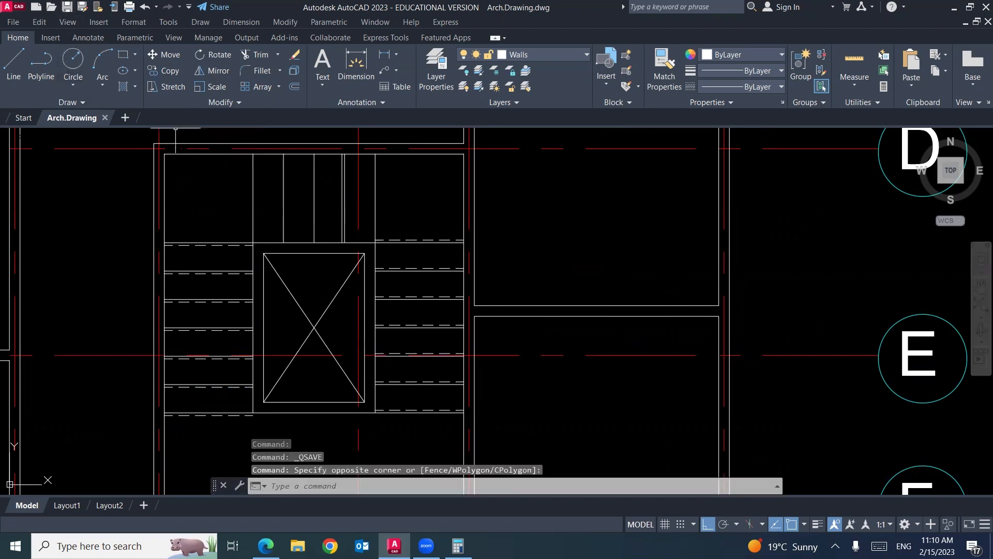
{"action": "left_click", "coordinate": [412, 240]}
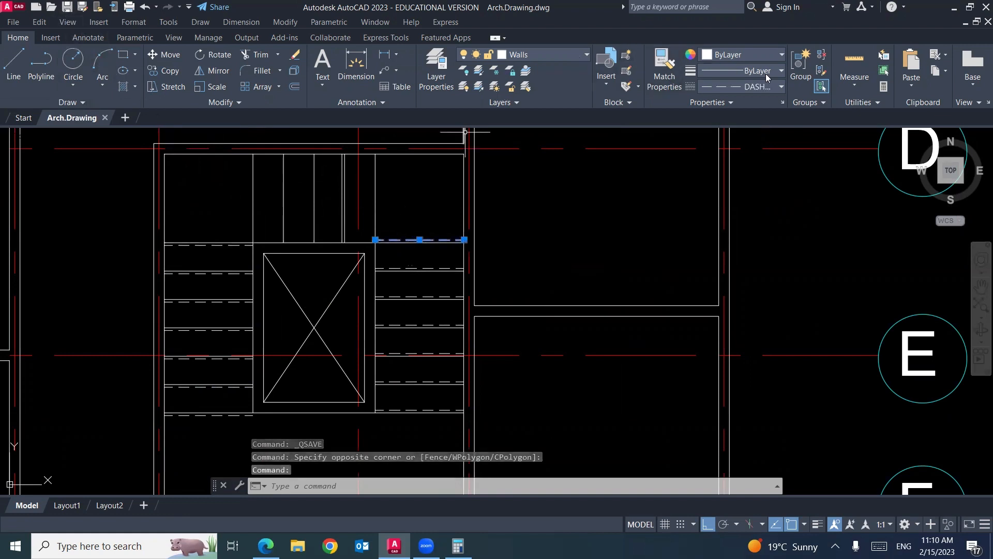
{"action": "left_click", "coordinate": [662, 83]}
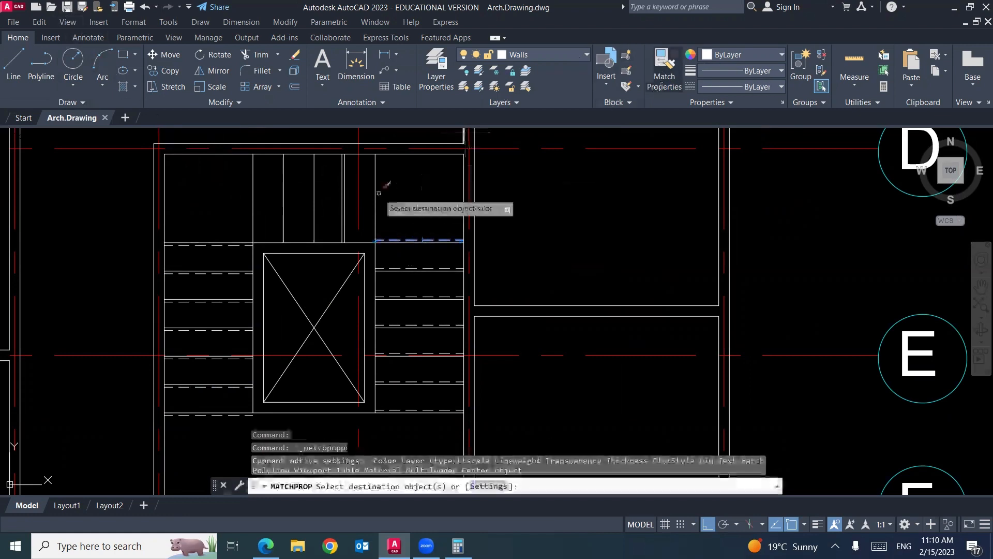
{"action": "left_click", "coordinate": [341, 220]}
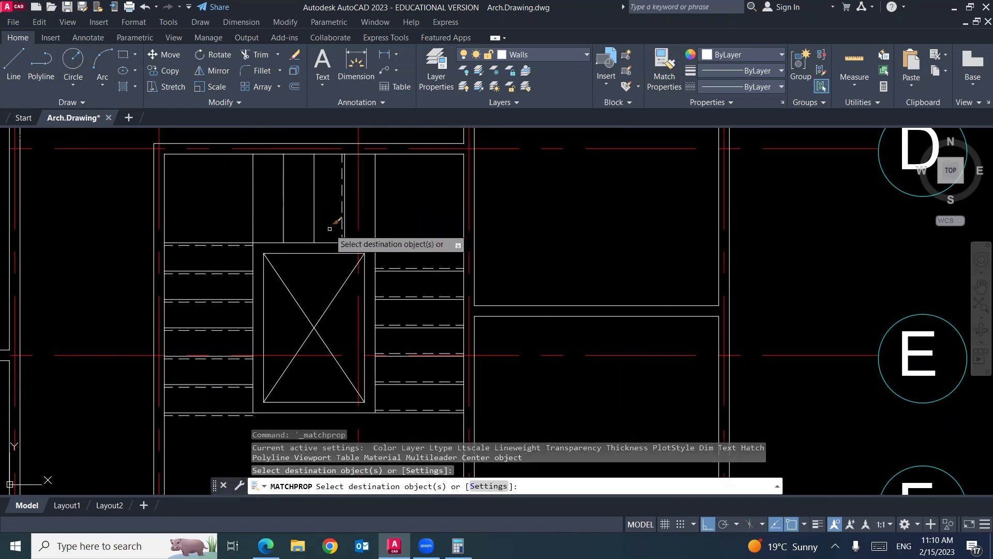
{"action": "key", "text": "Escape"}
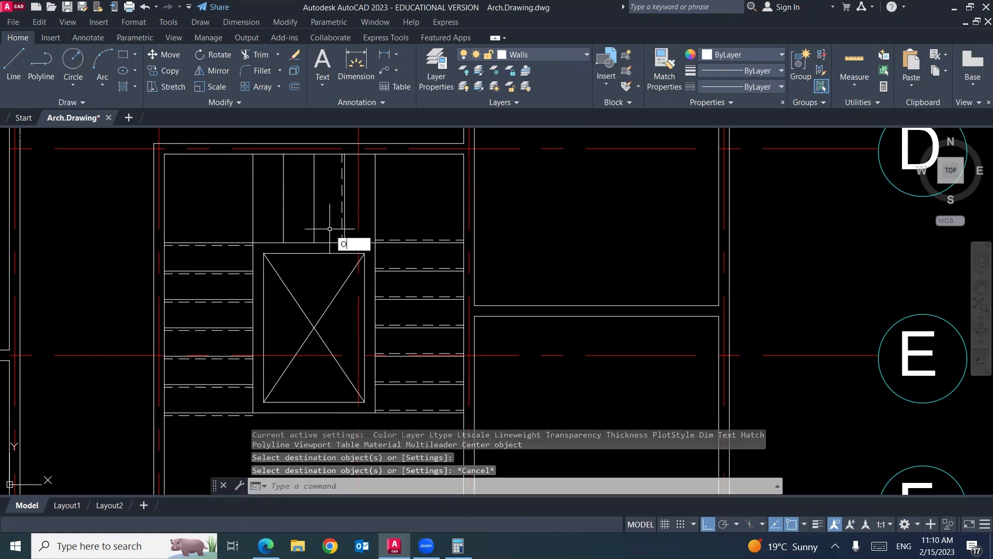
Step: Offset the north flight's dashed line at 0.345 spacing, three times to the west and once to the east
{"action": "key", "text": "Return"}
{"action": "type", "text": ".345"}
{"action": "key", "text": "Return"}
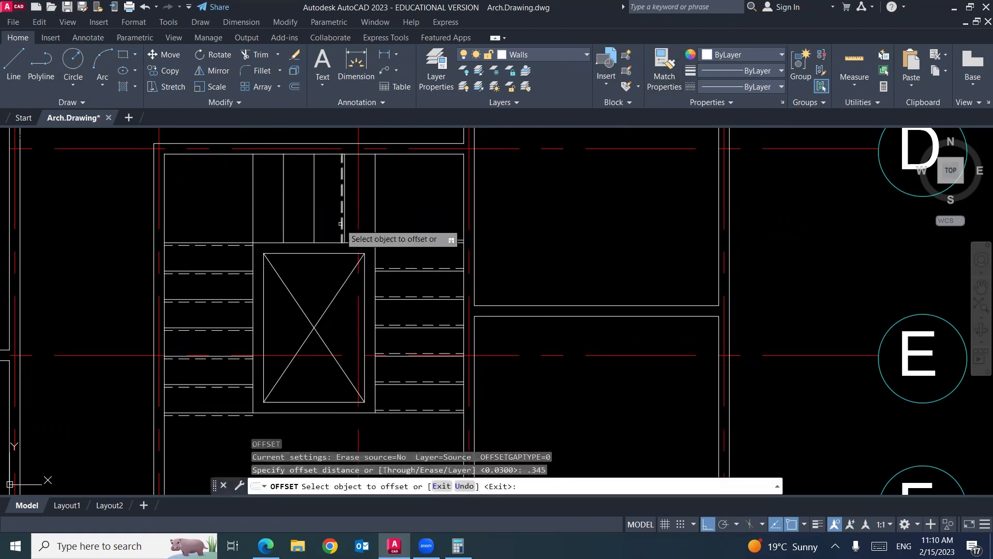
{"action": "left_click", "coordinate": [342, 223]}
{"action": "left_click", "coordinate": [311, 226]}
{"action": "left_click", "coordinate": [312, 225]}
{"action": "left_click", "coordinate": [279, 226]}
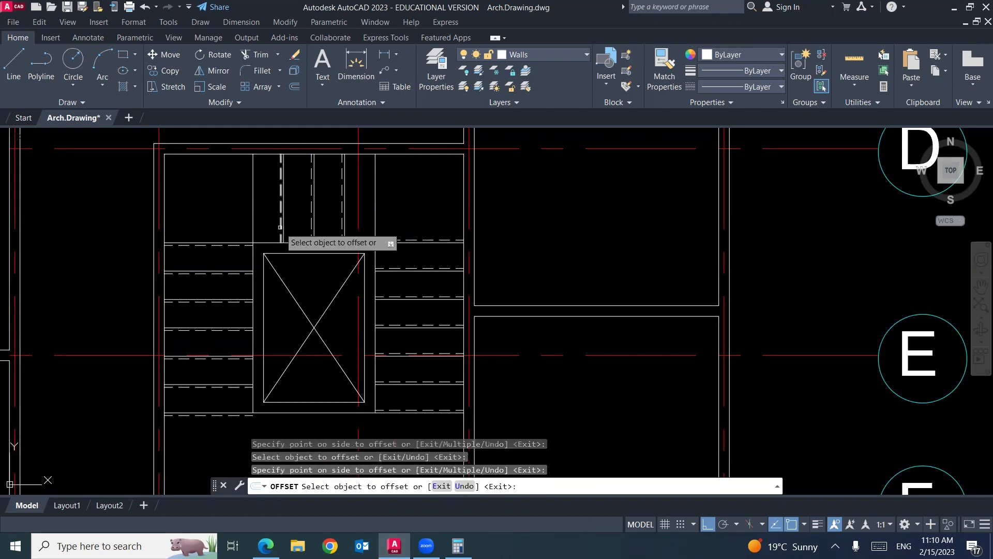
{"action": "left_click", "coordinate": [282, 226]}
{"action": "left_click", "coordinate": [248, 225]}
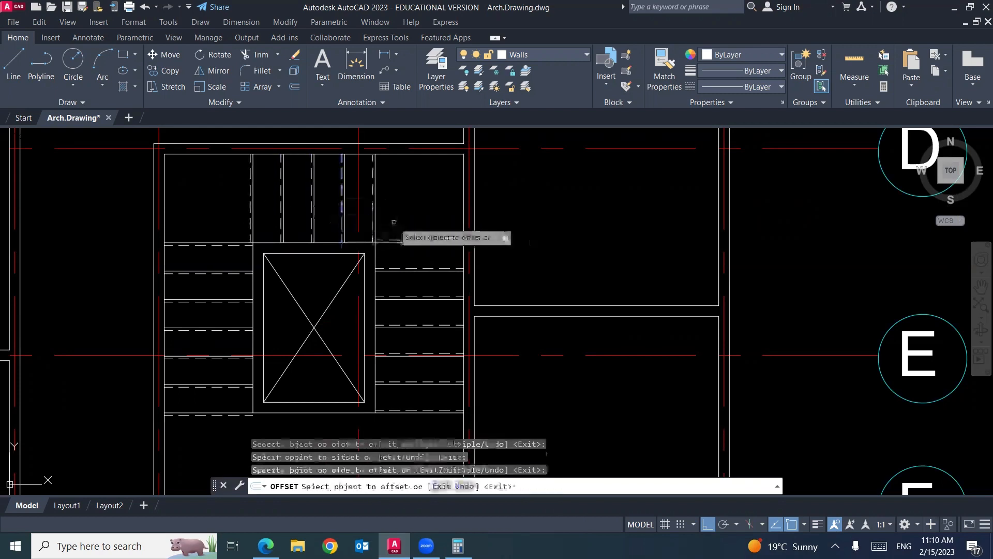
{"action": "key", "text": "Return"}
Step: Review the whole floor plan, and switch to the reference PDF in Edge to compare it
{"action": "scroll", "coordinate": [404, 189], "scroll_direction": "down", "scroll_amount": 4}
{"action": "middle_click_drag", "start_coordinate": [457, 240], "coordinate": [509, 278]}
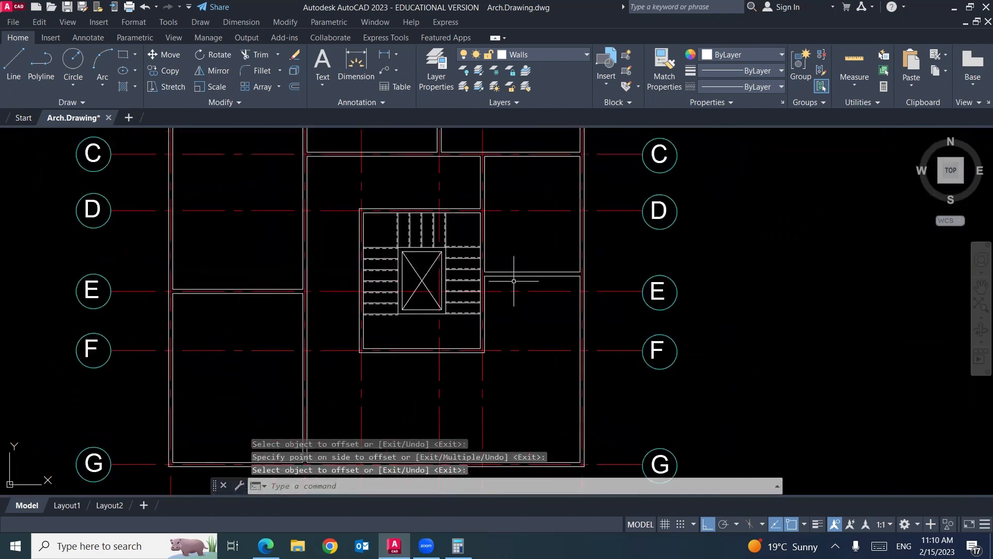
{"action": "scroll", "coordinate": [513, 275], "scroll_direction": "down", "scroll_amount": 2}
{"action": "middle_click_drag", "start_coordinate": [481, 223], "coordinate": [510, 318]}
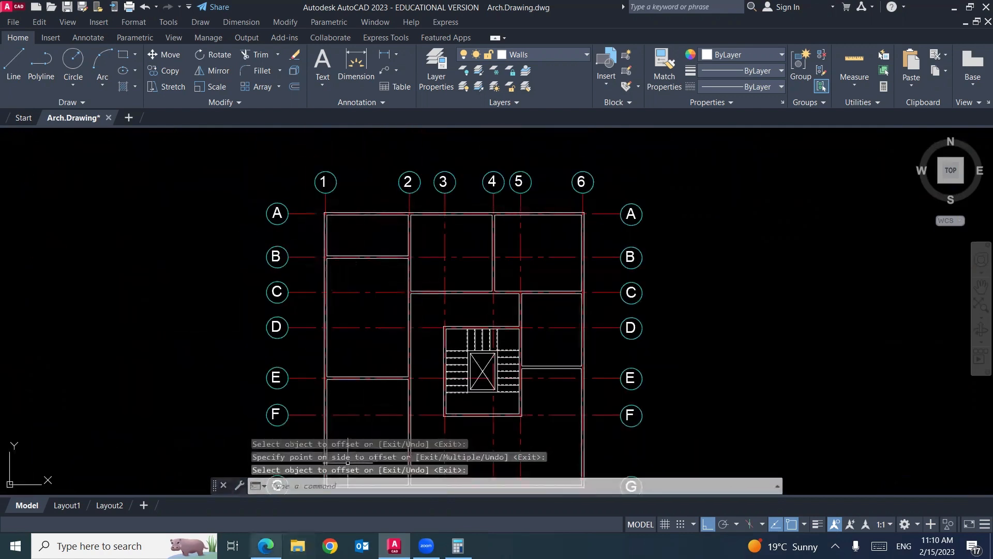
{"action": "left_click", "coordinate": [266, 545]}
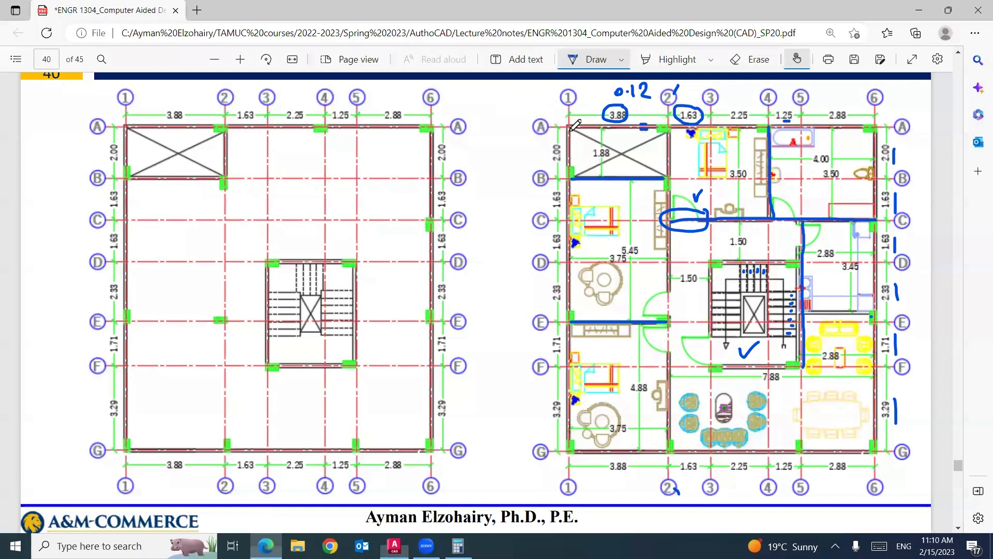
Step: Switch to AutoCAD and draw two crossing diagonal lines between the inner corners of the room bounded by axes 1-2 and A-B
{"action": "key", "text": "alt+Tab"}
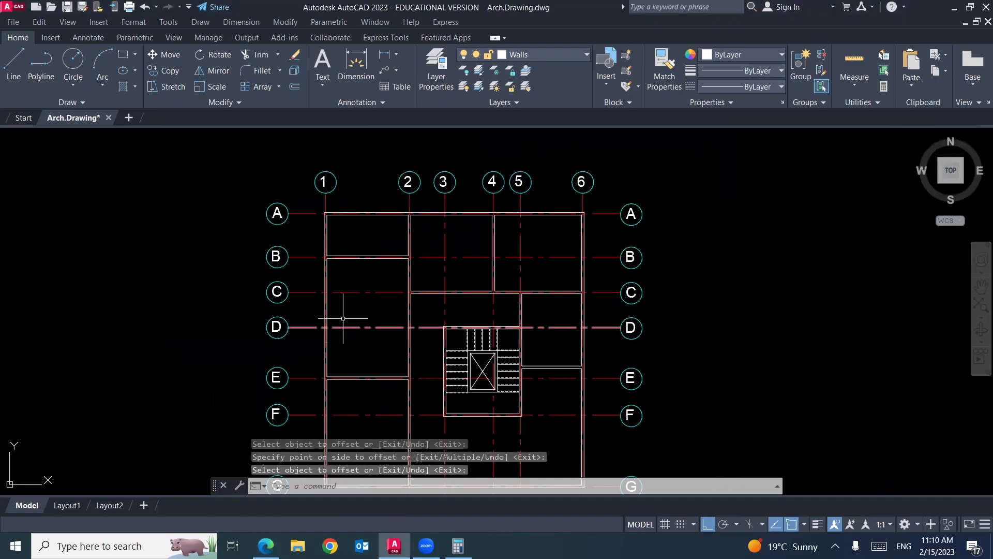
{"action": "type", "text": "l"}
{"action": "key", "text": "Return"}
{"action": "scroll", "coordinate": [414, 222], "scroll_direction": "up", "scroll_amount": 4}
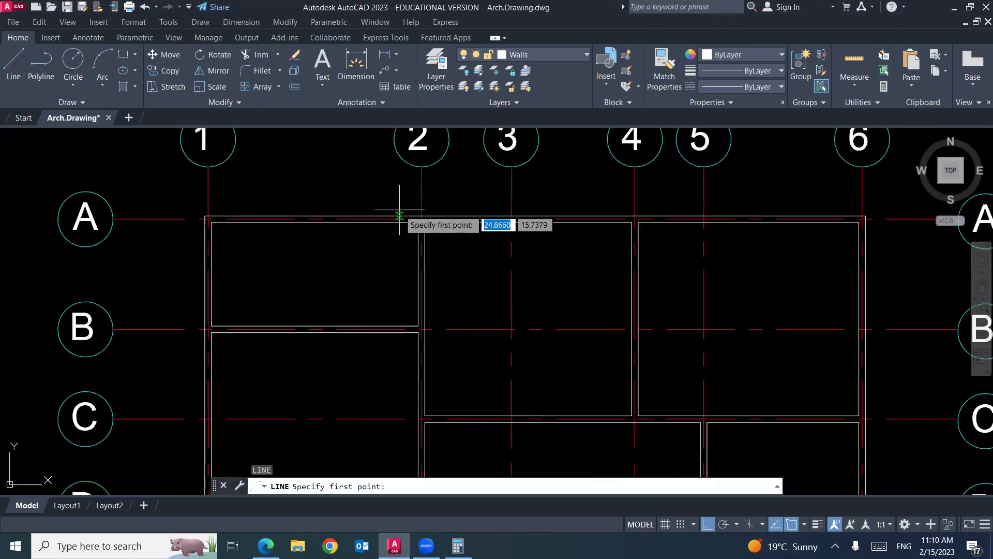
{"action": "left_click", "coordinate": [418, 223]}
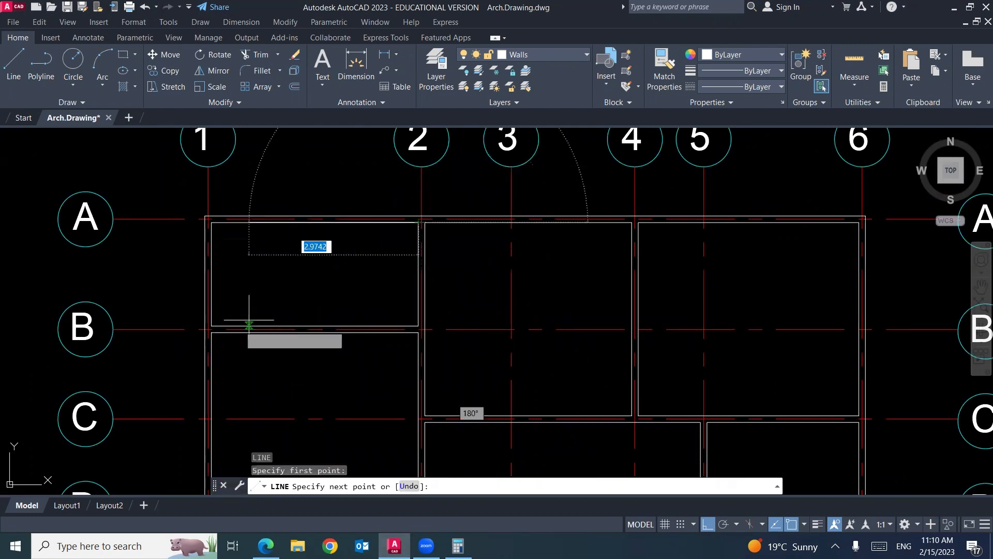
{"action": "left_click", "coordinate": [212, 325]}
{"action": "key", "text": "Return"}
{"action": "key", "text": "Return"}
{"action": "left_click", "coordinate": [213, 223]}
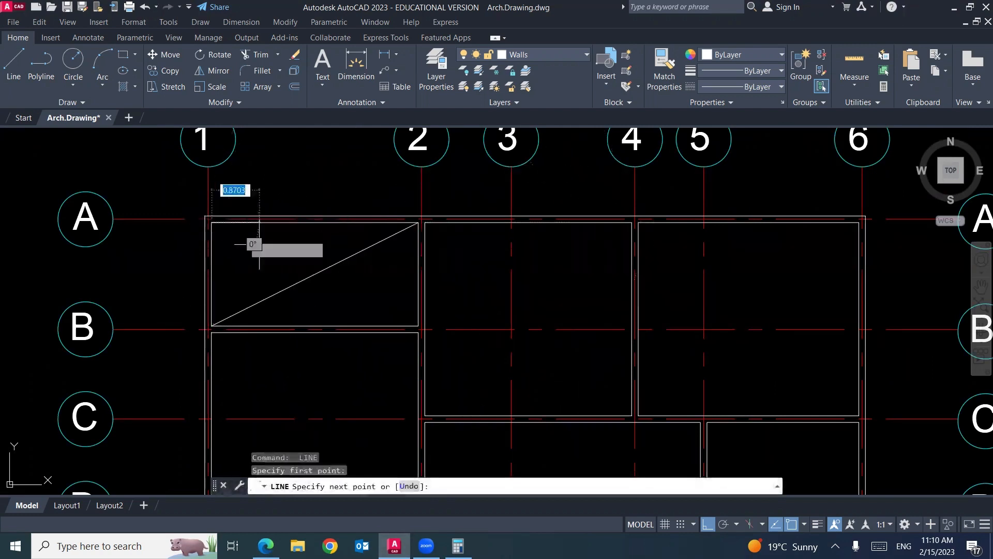
{"action": "left_click", "coordinate": [418, 325]}
{"action": "key", "text": "Return"}
{"action": "scroll", "coordinate": [444, 246], "scroll_direction": "down", "scroll_amount": 2}
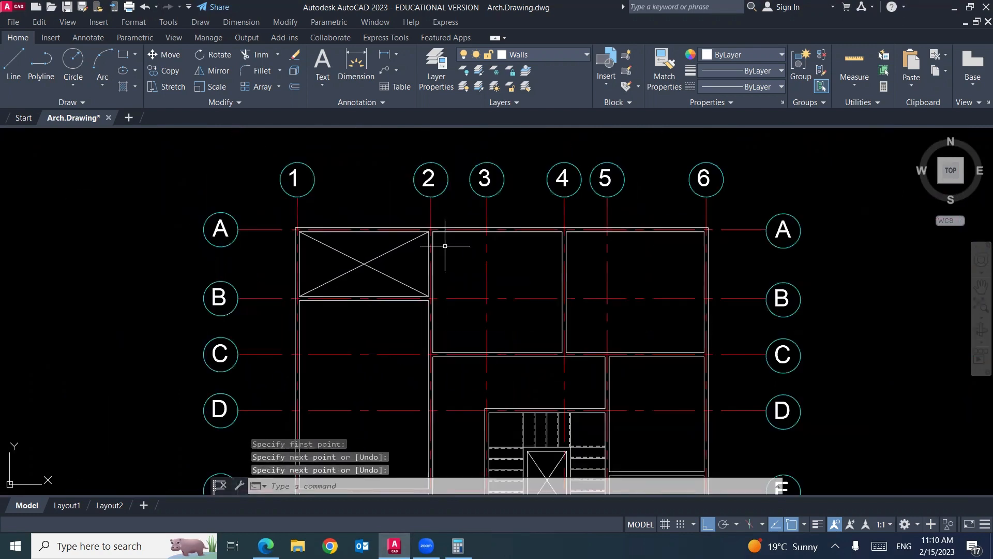
Step: Make the Columns layer current and draw a 0.5 by 0.25 rectangle above the plan, between the bubbles of axes 1 and 2
{"action": "left_click", "coordinate": [586, 55]}
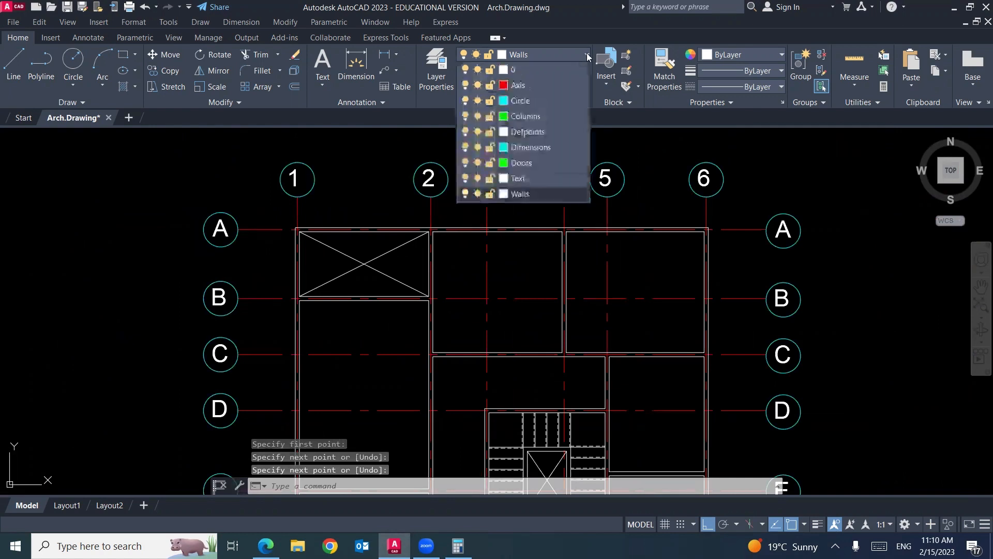
{"action": "left_click", "coordinate": [544, 115]}
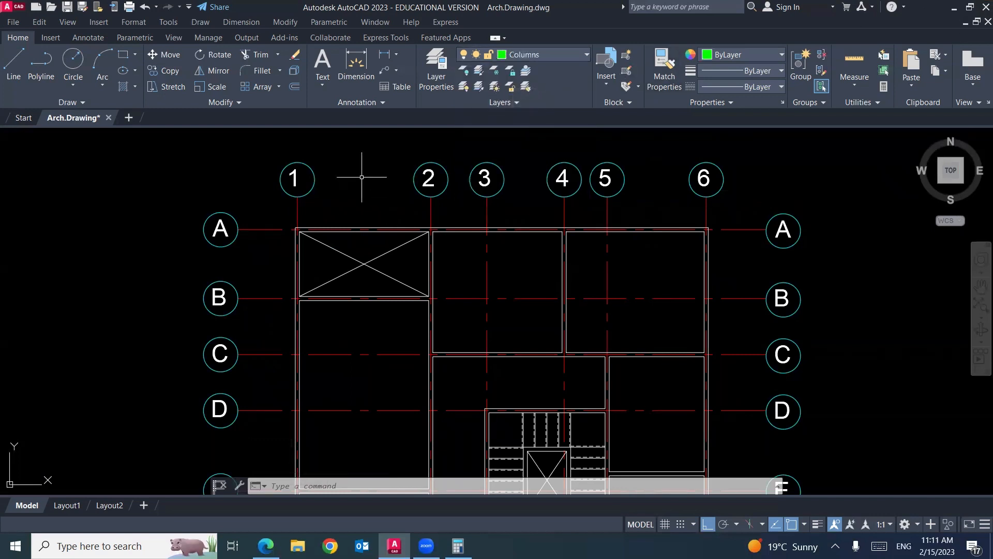
{"action": "key", "text": "Return"}
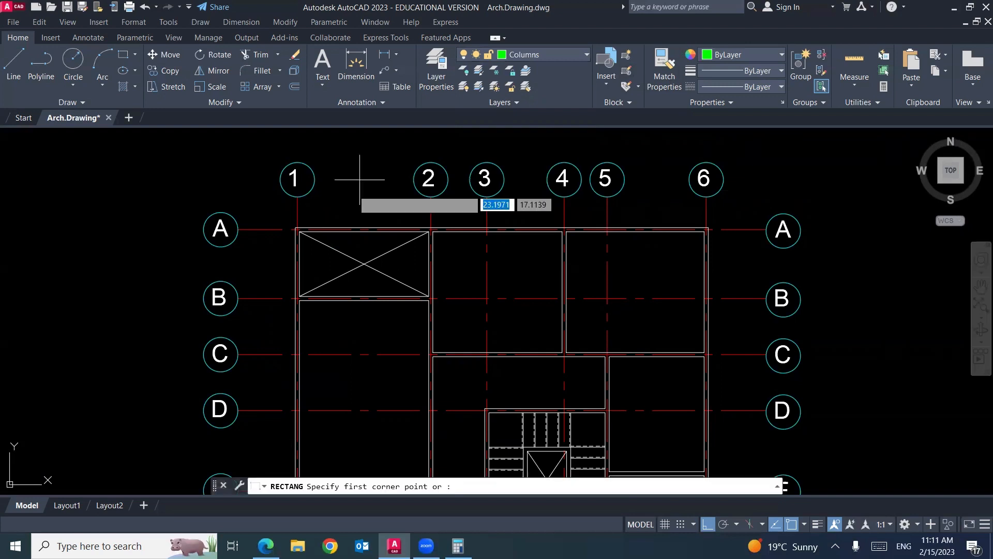
{"action": "scroll", "coordinate": [337, 197], "scroll_direction": "up", "scroll_amount": 5}
{"action": "left_click", "coordinate": [347, 191]}
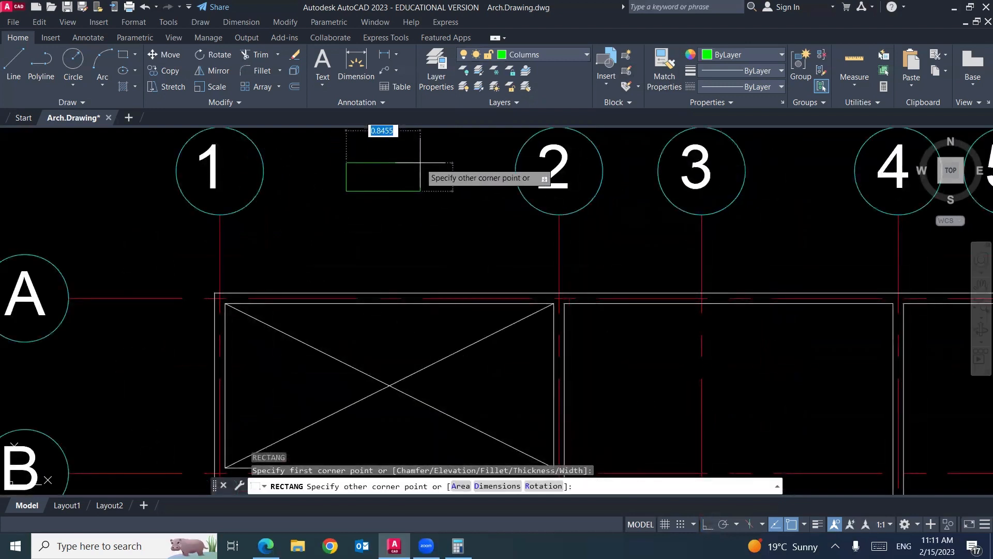
{"action": "type", "text": ".5,.25"}
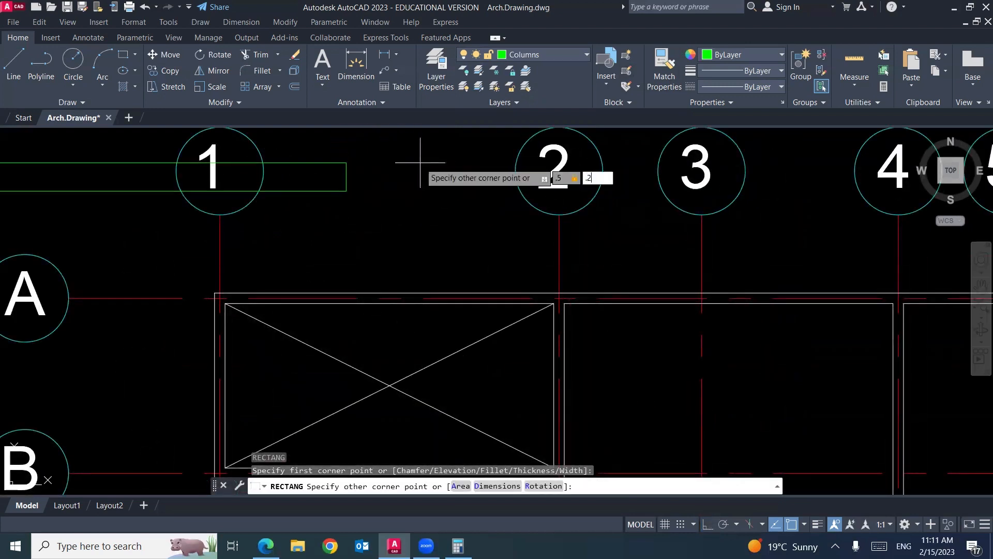
{"action": "key", "text": "Return"}
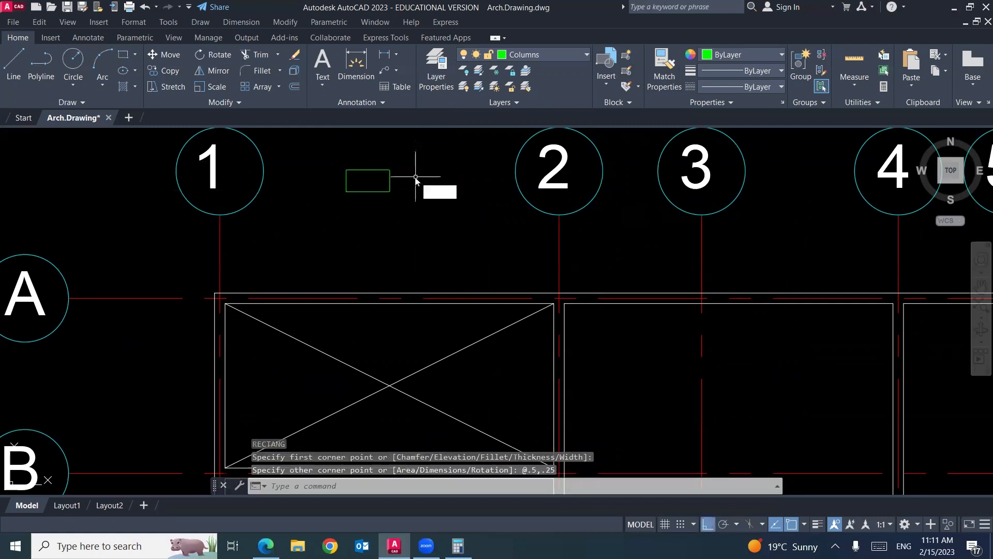
Step: Hatch the column rectangle with the ANSI31 pattern at scale 0.25
{"action": "type", "text": "h"}
{"action": "key", "text": "Return"}
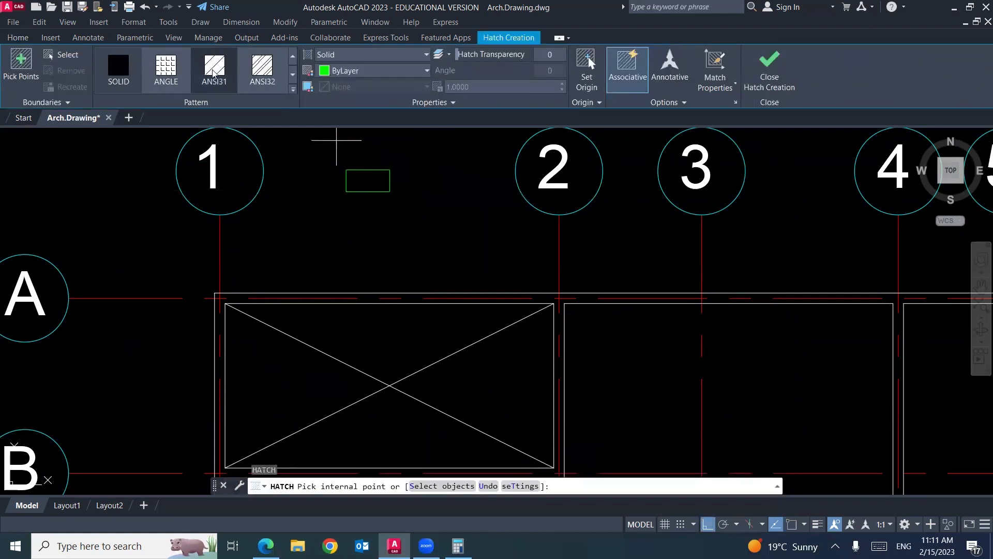
{"action": "left_click", "coordinate": [213, 73]}
{"action": "left_click", "coordinate": [360, 179]}
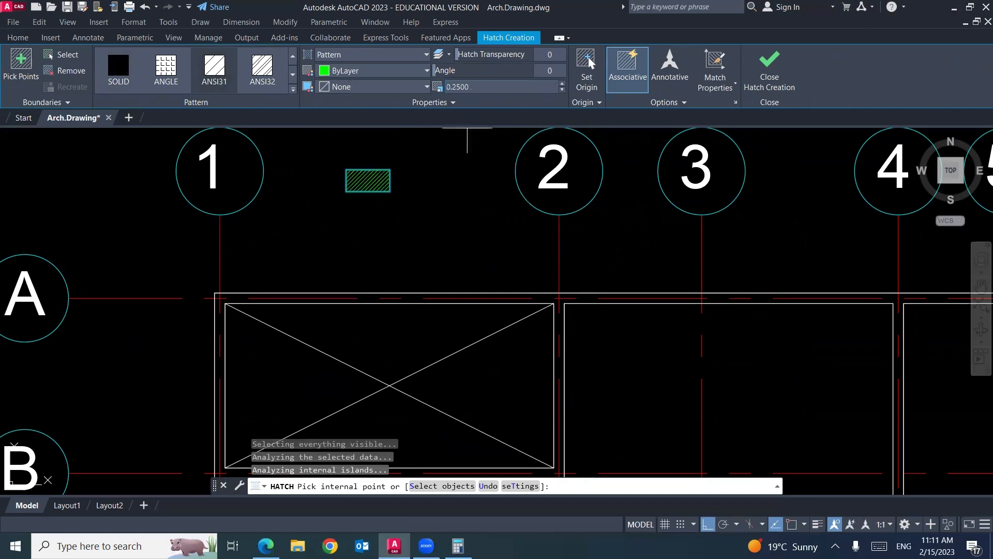
{"action": "left_click", "coordinate": [452, 182]}
{"action": "left_click", "coordinate": [610, 288]}
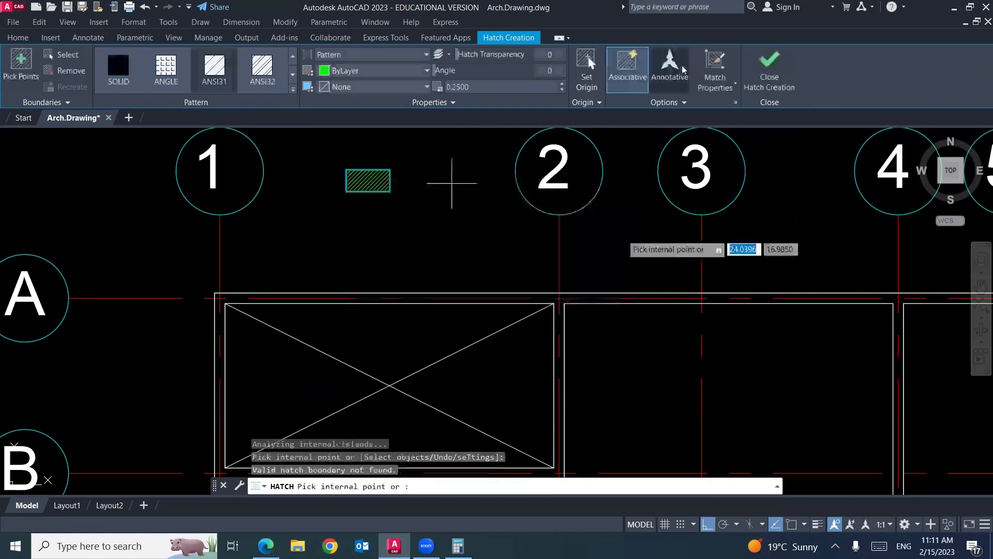
{"action": "key", "text": "Return"}
Step: Copy the hatched column rectangle a short distance east, still between the bubbles of axes 1 and 2
{"action": "type", "text": "c"}
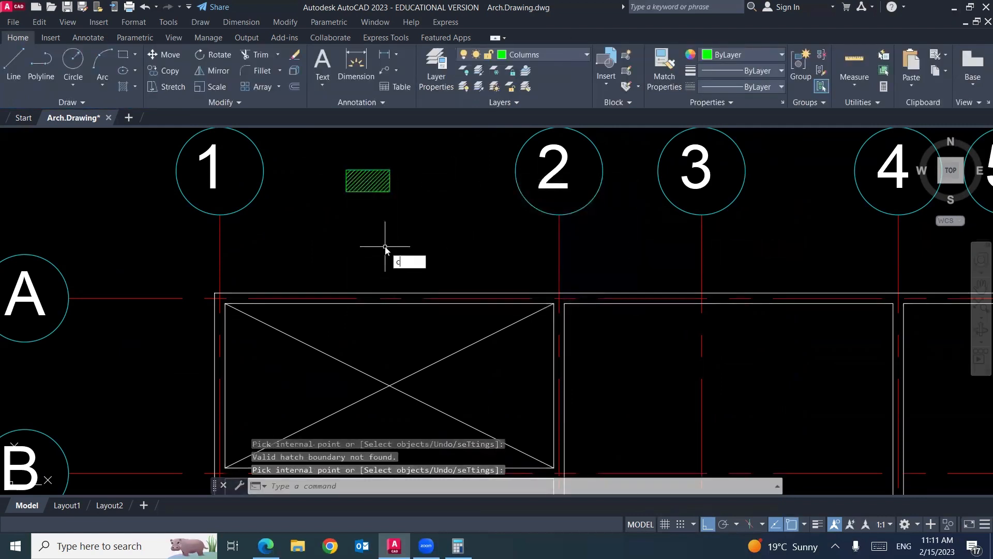
{"action": "type", "text": "o"}
{"action": "key", "text": "Return"}
{"action": "left_click", "coordinate": [410, 170]}
{"action": "left_click", "coordinate": [310, 222]}
{"action": "key", "text": "Return"}
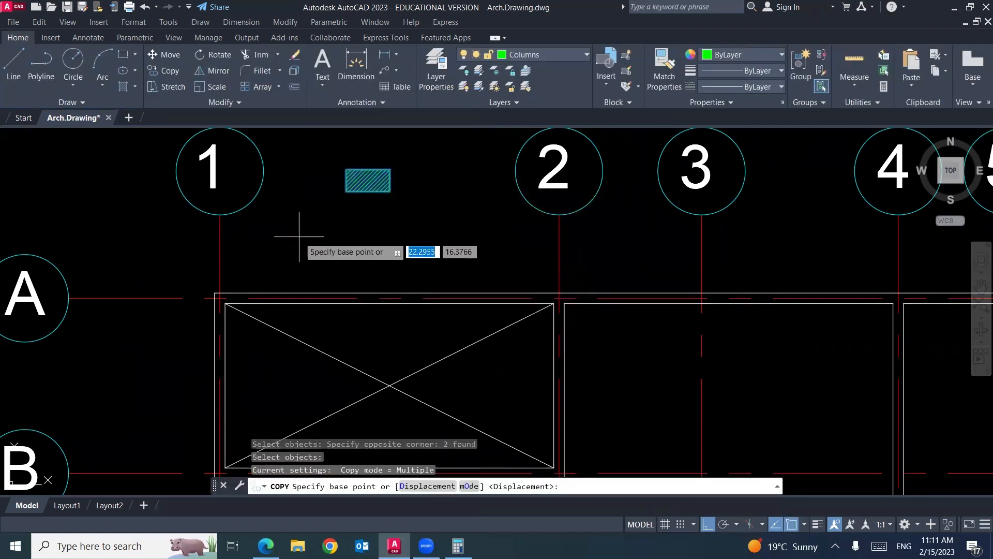
{"action": "left_click", "coordinate": [299, 236]}
{"action": "left_click", "coordinate": [392, 238]}
{"action": "key", "text": "Return"}
Step: Rotate the copied hatched column by 90 degrees about its lower-left corner
{"action": "type", "text": "Ro"}
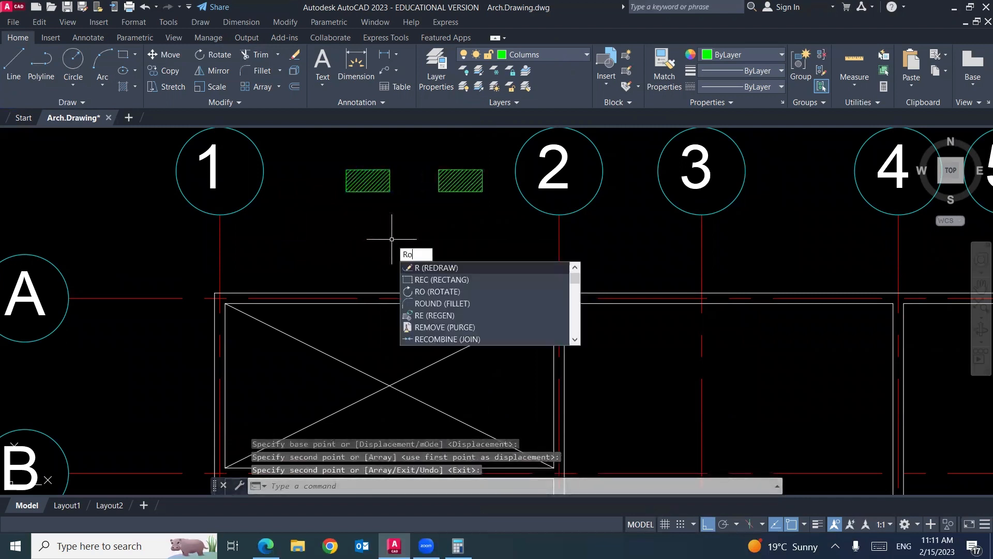
{"action": "key", "text": "Return"}
{"action": "left_click", "coordinate": [492, 154]}
{"action": "left_click", "coordinate": [407, 231]}
{"action": "key", "text": "Return"}
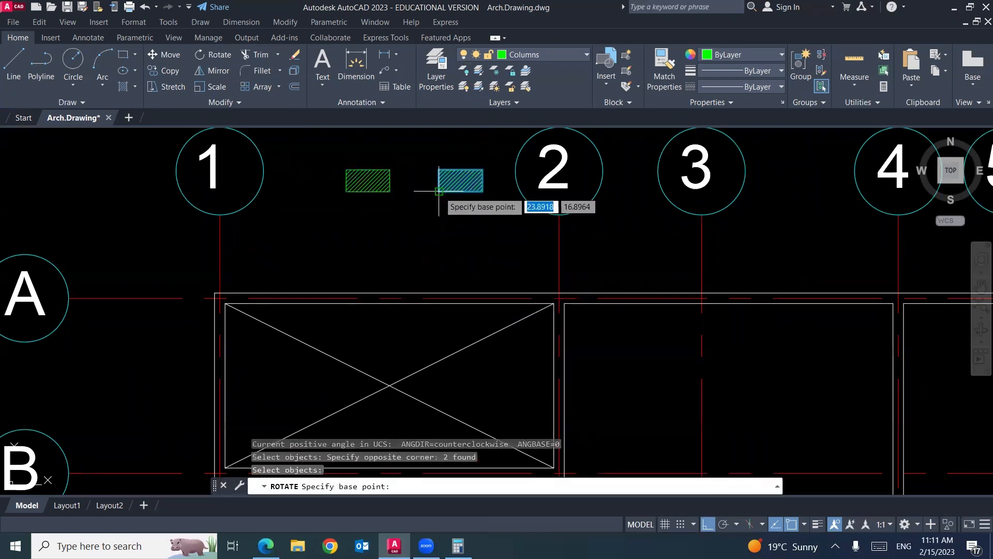
{"action": "left_click", "coordinate": [439, 191]}
{"action": "type", "text": "90"}
{"action": "key", "text": "Return"}
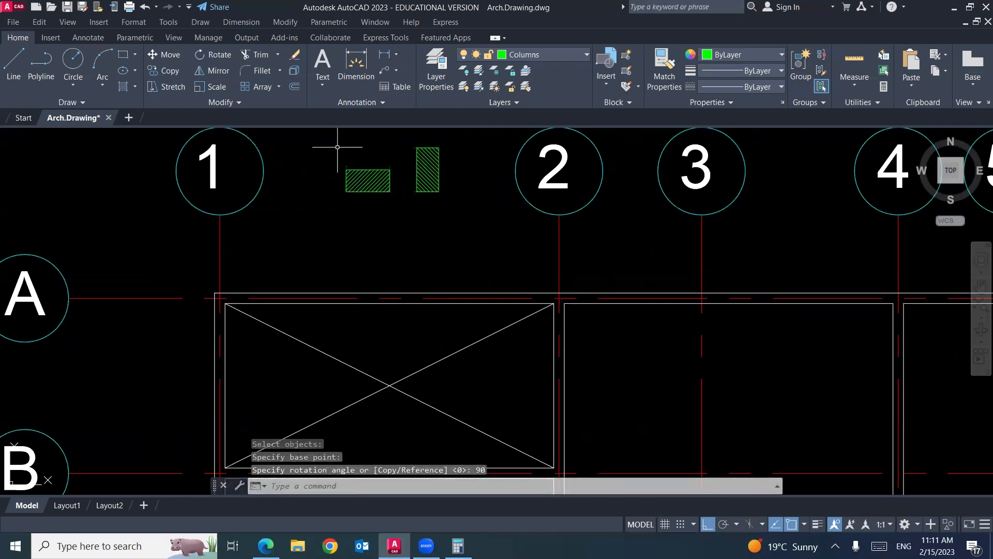
Step: Check the column positions in the reference PDF, and copy the vertical column by its lower-left corner onto the outer wall corner at 1-G
{"action": "scroll", "coordinate": [337, 148], "scroll_direction": "down", "scroll_amount": 4}
{"action": "left_click", "coordinate": [266, 546]}
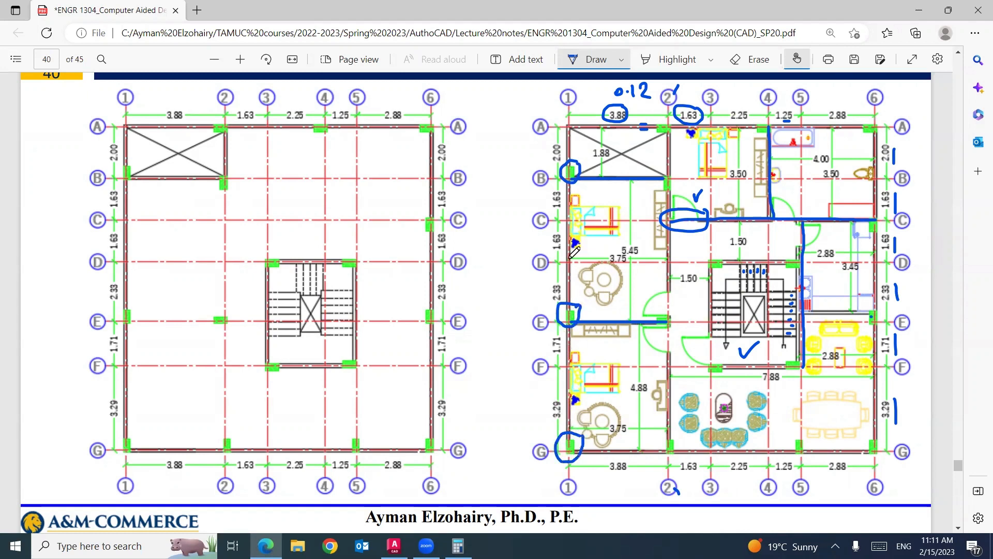
{"action": "left_click", "coordinate": [391, 544]}
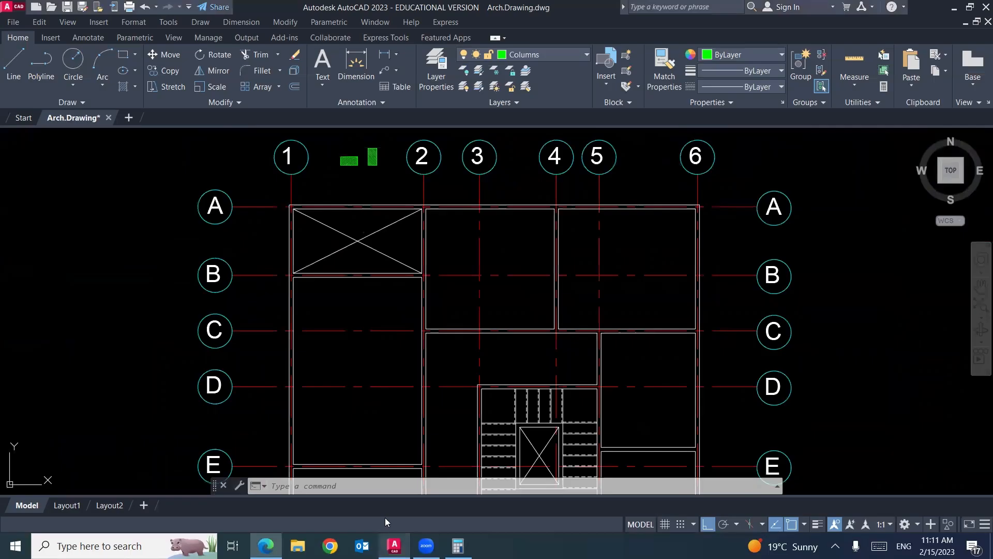
{"action": "type", "text": "co"}
{"action": "key", "text": "Return"}
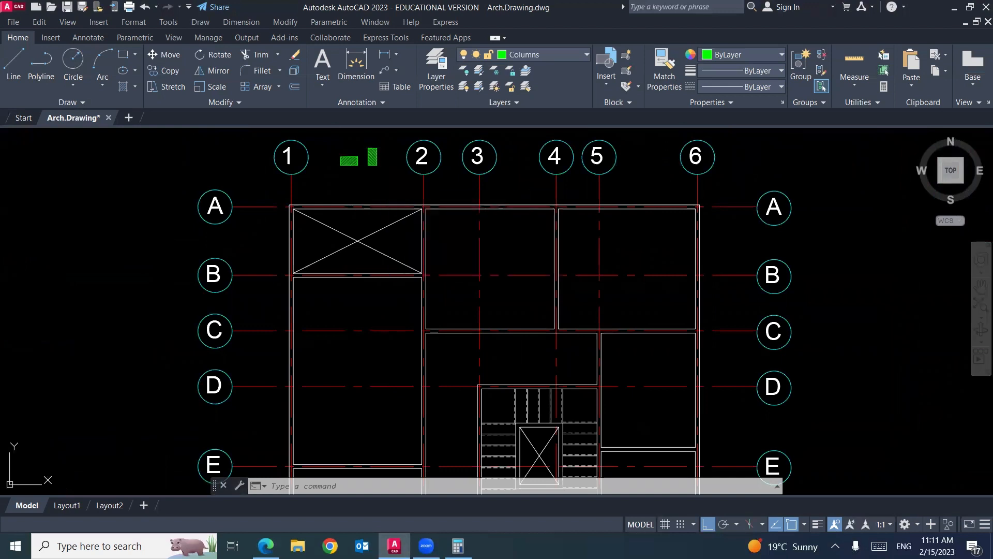
{"action": "left_click", "coordinate": [380, 136]}
{"action": "left_click", "coordinate": [363, 173]}
{"action": "key", "text": "Return"}
{"action": "left_click", "coordinate": [369, 166]}
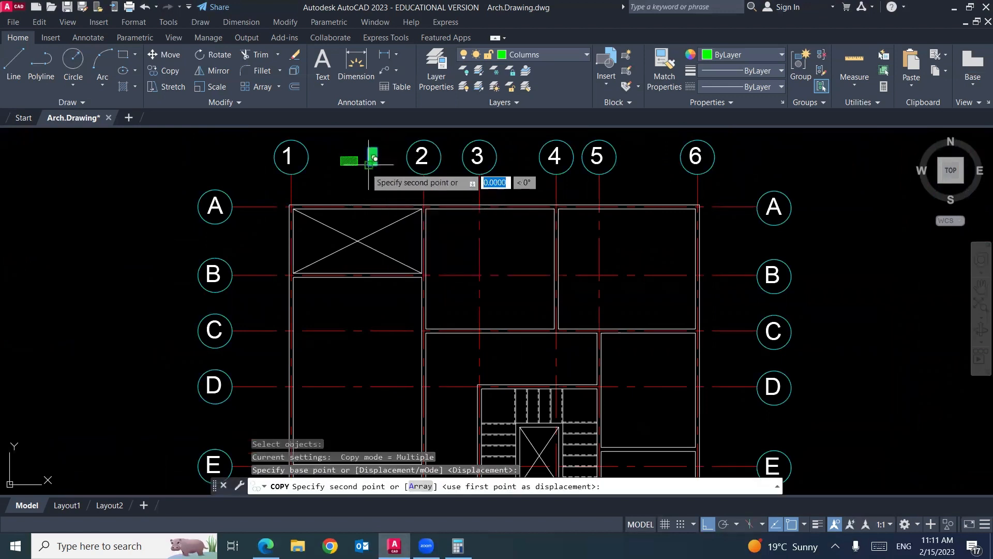
{"action": "middle_click_drag", "start_coordinate": [449, 404], "coordinate": [457, 332]}
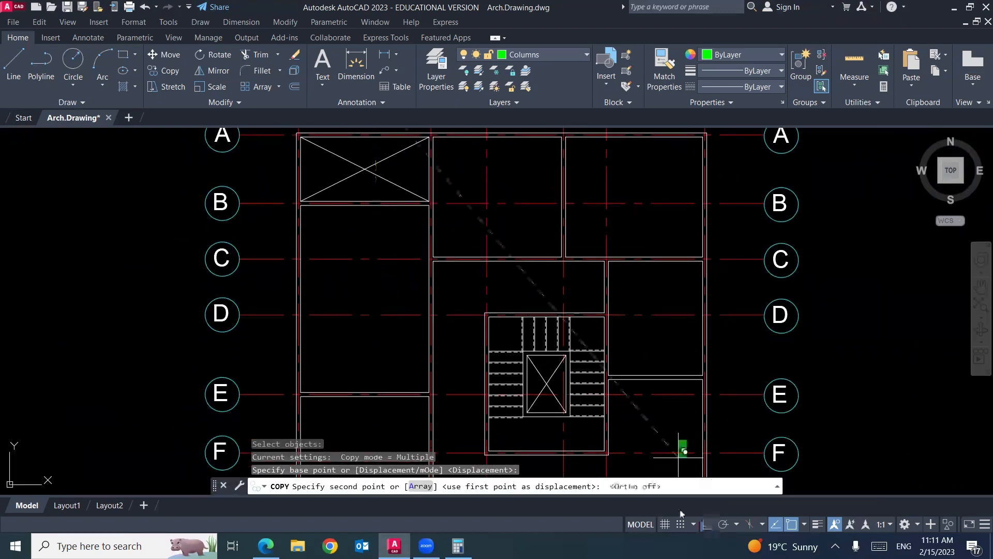
{"action": "middle_click_drag", "start_coordinate": [354, 412], "coordinate": [343, 265]}
{"action": "scroll", "coordinate": [328, 421], "scroll_direction": "up", "scroll_amount": 5}
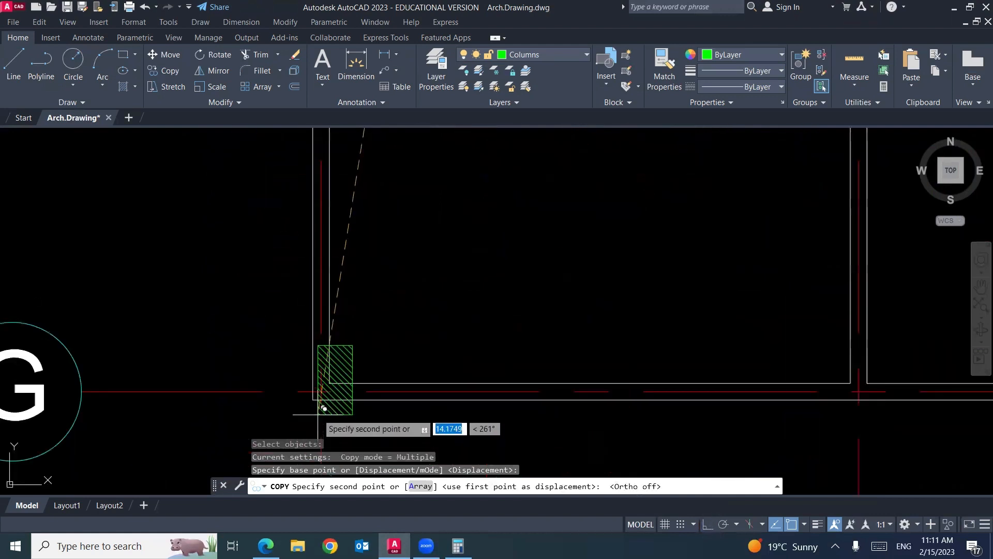
{"action": "left_click", "coordinate": [314, 398]}
Step: Place further copies of the vertical column at the inner wall corners just below axes E and B along axis 1
{"action": "scroll", "coordinate": [310, 401], "scroll_direction": "down", "scroll_amount": 5}
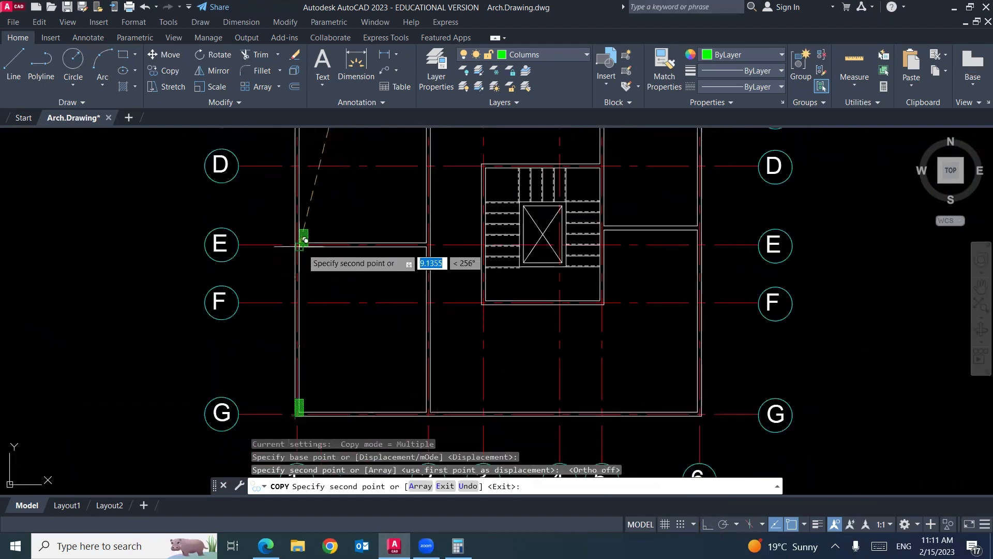
{"action": "middle_click_drag", "start_coordinate": [305, 240], "coordinate": [302, 331]}
{"action": "scroll", "coordinate": [302, 331], "scroll_direction": "up", "scroll_amount": 4}
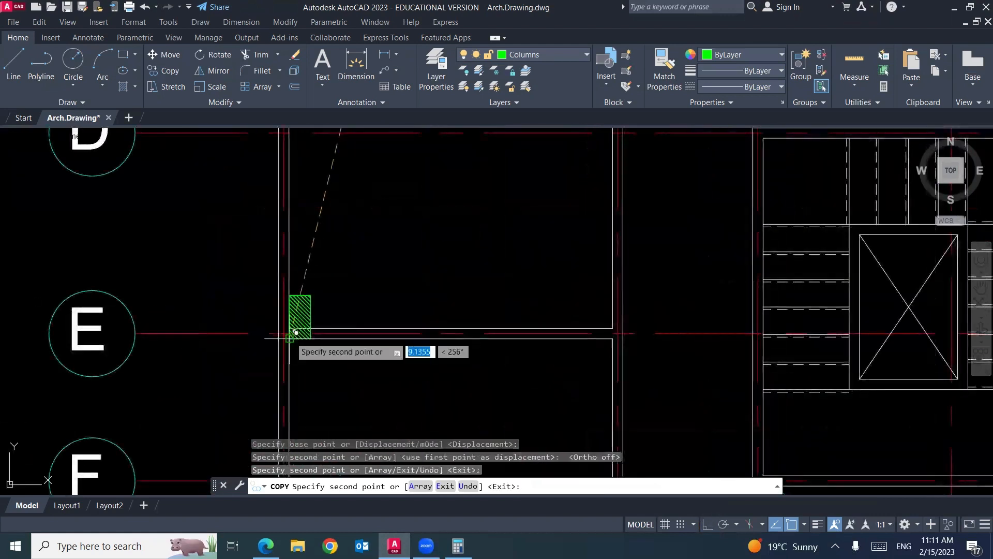
{"action": "left_click", "coordinate": [296, 332]}
{"action": "scroll", "coordinate": [296, 332], "scroll_direction": "down", "scroll_amount": 5}
{"action": "scroll", "coordinate": [310, 232], "scroll_direction": "up", "scroll_amount": 5}
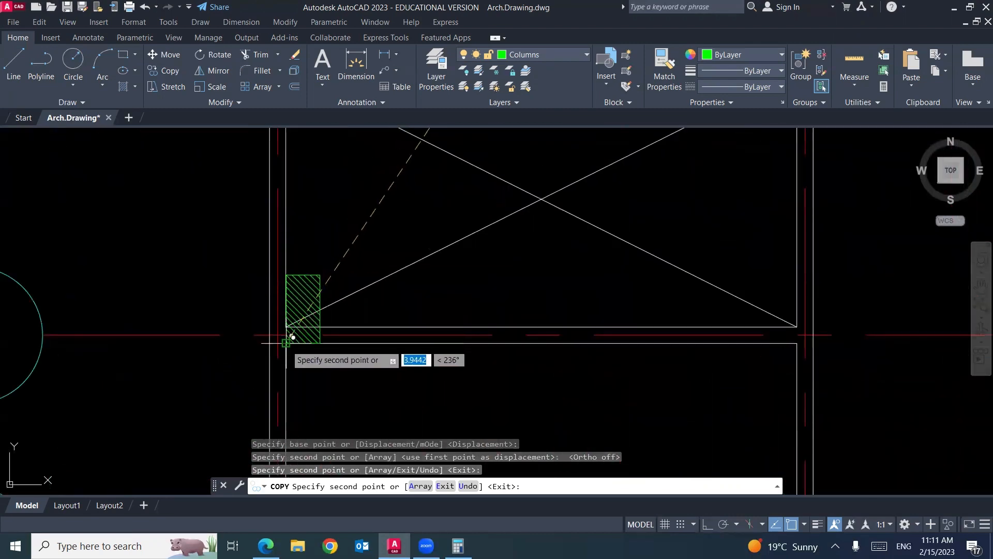
{"action": "left_click", "coordinate": [289, 340]}
{"action": "key", "text": "Return"}
Step: Move the column at 1-B west by 0.12 onto the outer face of the exterior wall
{"action": "type", "text": "m"}
{"action": "key", "text": "Return"}
{"action": "left_click", "coordinate": [331, 272]}
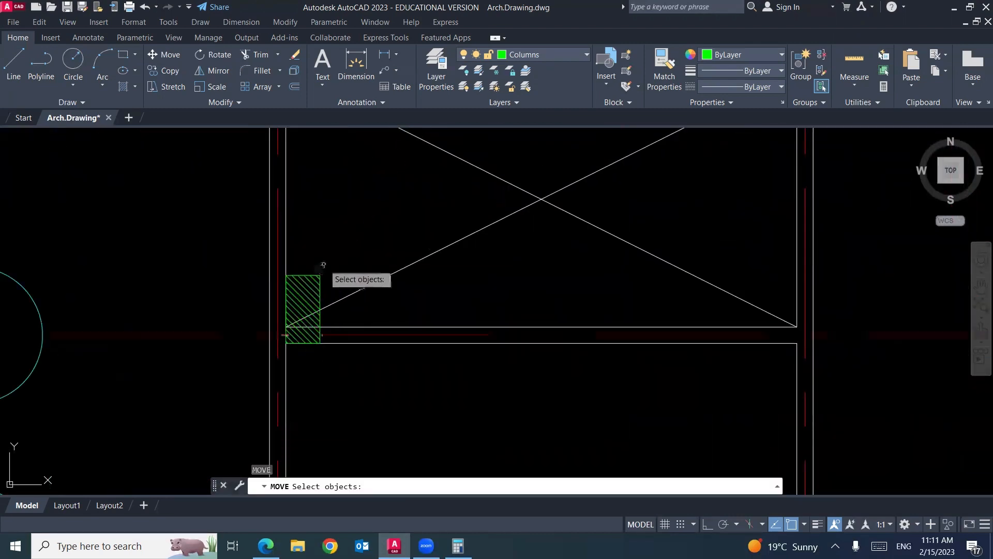
{"action": "left_click", "coordinate": [282, 344]}
{"action": "key", "text": "Return"}
{"action": "left_click", "coordinate": [285, 342]}
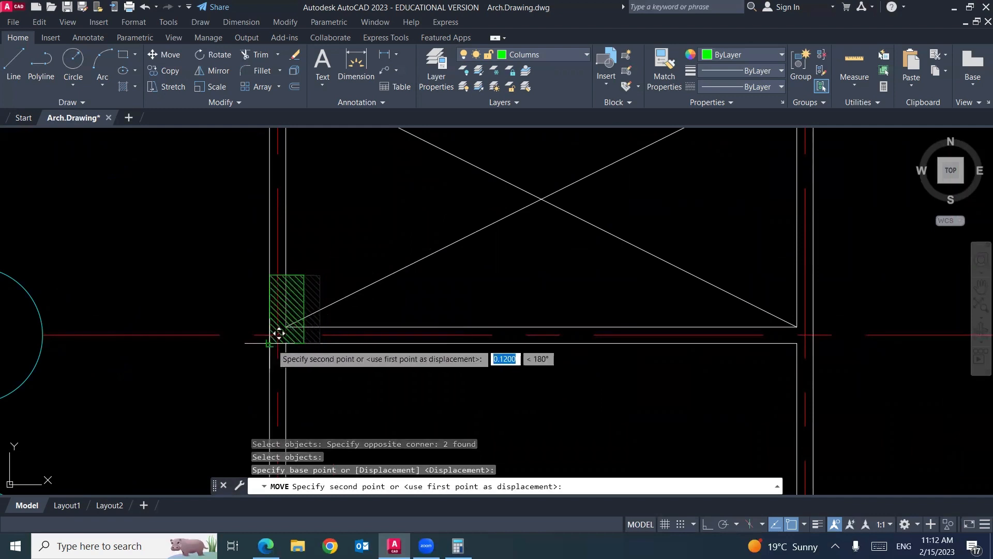
{"action": "left_click", "coordinate": [278, 336]}
Step: Move the column at 1-E west so its lower-left corner sits on the outer face of the exterior wall
{"action": "scroll", "coordinate": [279, 336], "scroll_direction": "down", "scroll_amount": 5}
{"action": "middle_click_drag", "start_coordinate": [323, 366], "coordinate": [324, 329]}
{"action": "scroll", "coordinate": [320, 466], "scroll_direction": "up", "scroll_amount": 4}
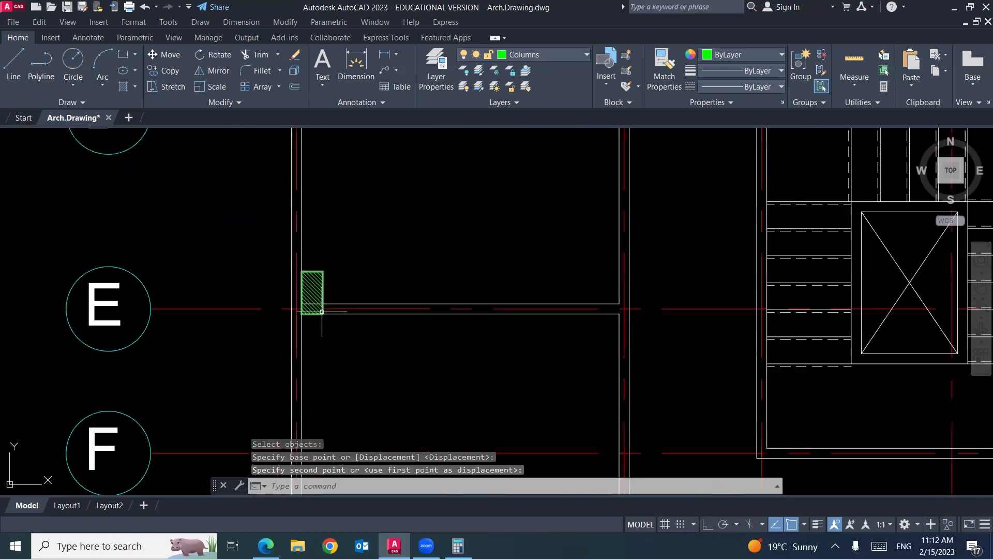
{"action": "type", "text": "m"}
{"action": "key", "text": "Return"}
{"action": "left_click", "coordinate": [337, 262]}
{"action": "left_click", "coordinate": [299, 310]}
{"action": "scroll", "coordinate": [299, 310], "scroll_direction": "up", "scroll_amount": 5}
{"action": "scroll", "coordinate": [299, 310], "scroll_direction": "up", "scroll_amount": 2}
{"action": "key", "text": "Return"}
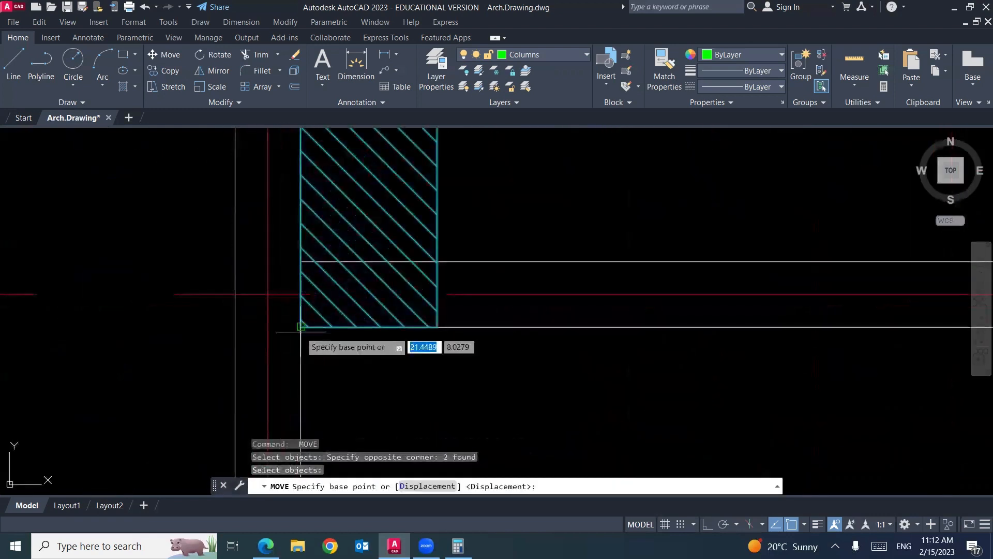
{"action": "left_click", "coordinate": [302, 327]}
{"action": "left_click", "coordinate": [248, 320]}
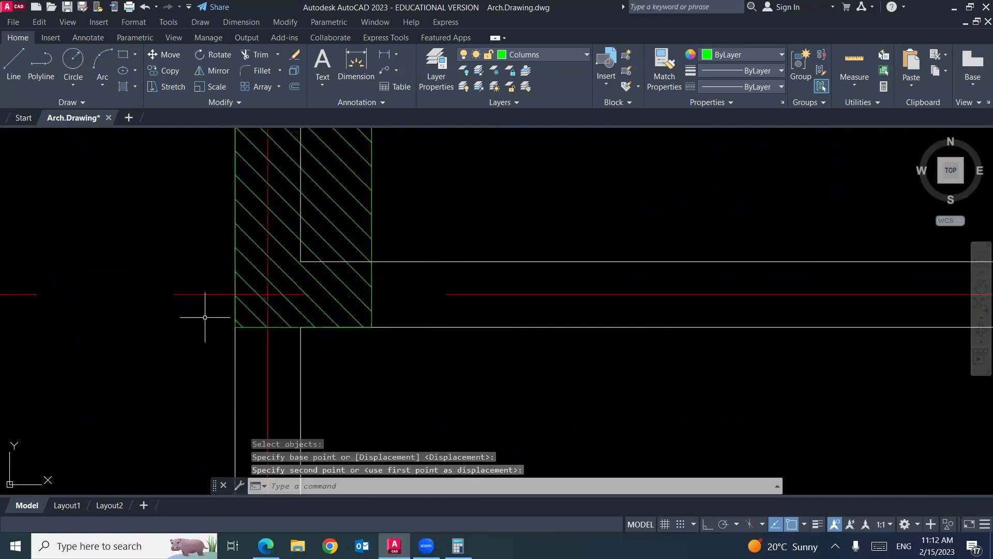
{"action": "scroll", "coordinate": [279, 305], "scroll_direction": "down", "scroll_amount": 4}
{"action": "middle_click_drag", "start_coordinate": [315, 351], "coordinate": [285, 278]}
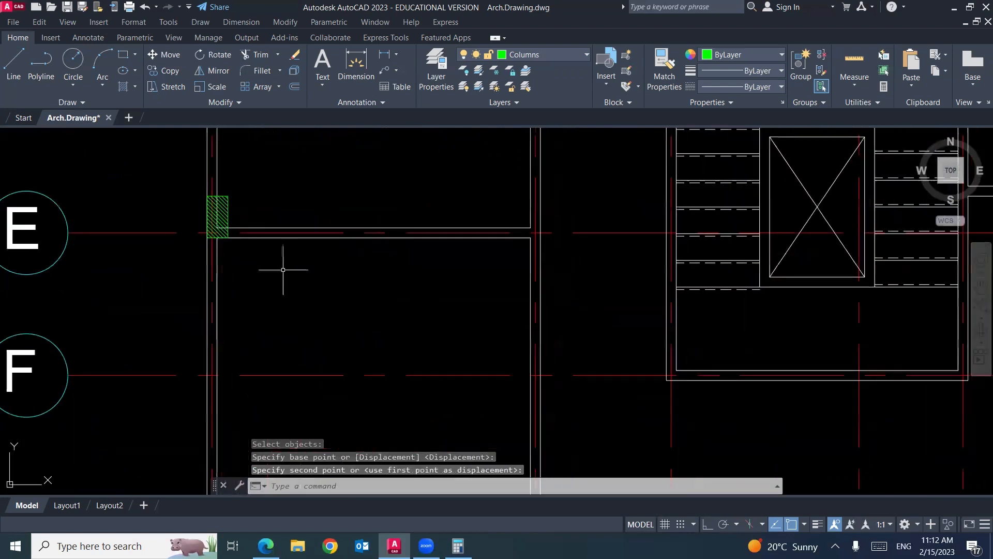
{"action": "scroll", "coordinate": [286, 272], "scroll_direction": "down", "scroll_amount": 4}
{"action": "middle_click_drag", "start_coordinate": [320, 345], "coordinate": [262, 374]}
{"action": "scroll", "coordinate": [231, 279], "scroll_direction": "down", "scroll_amount": 2}
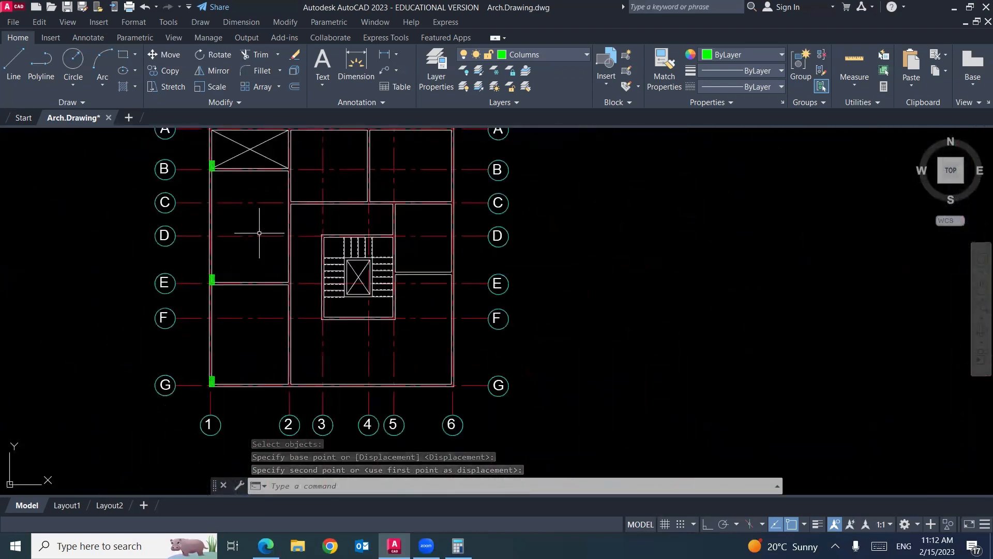
Step: Mark the horizontal columns at 2-A and 4-A in the reference PDF, and erase the stray diagonal pen stroke
{"action": "middle_click_drag", "start_coordinate": [261, 222], "coordinate": [248, 264]}
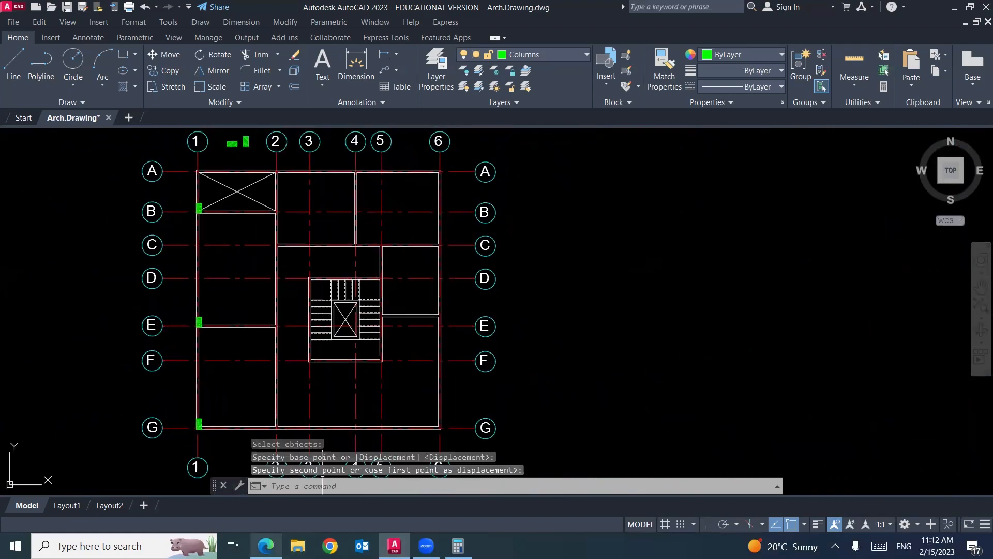
{"action": "left_click", "coordinate": [265, 545]}
{"action": "left_click_drag", "start_coordinate": [656, 140], "coordinate": [677, 140]}
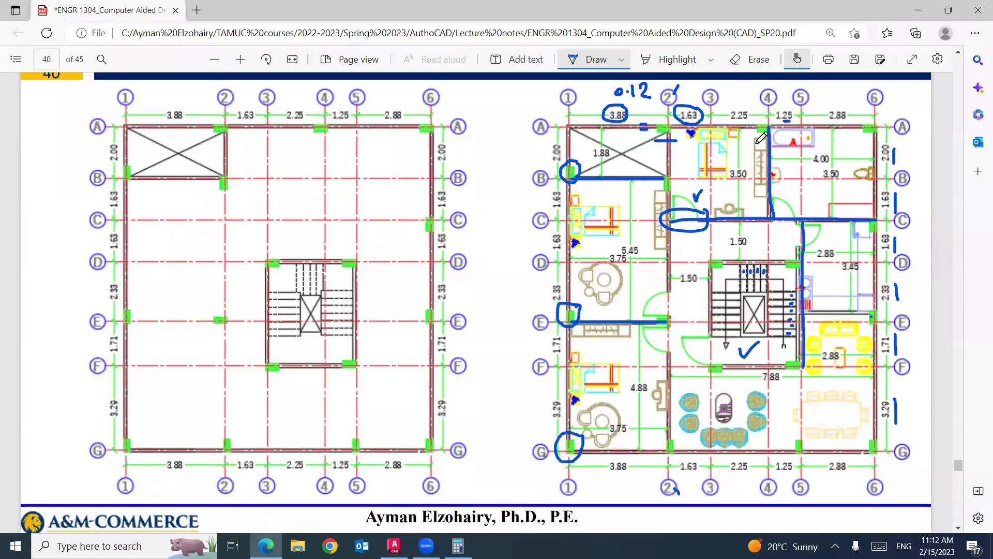
{"action": "left_click_drag", "start_coordinate": [711, 294], "coordinate": [458, 533]}
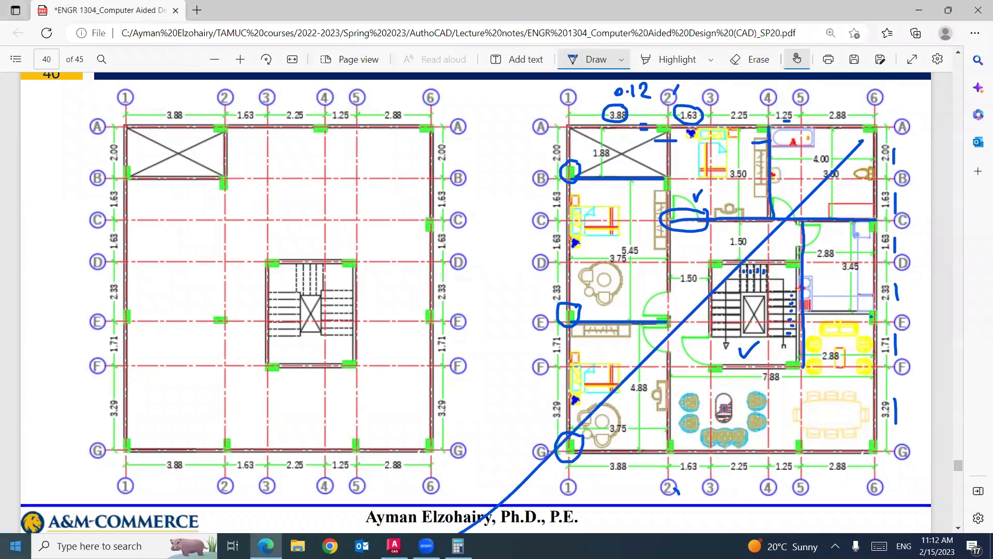
{"action": "left_click", "coordinate": [751, 63]}
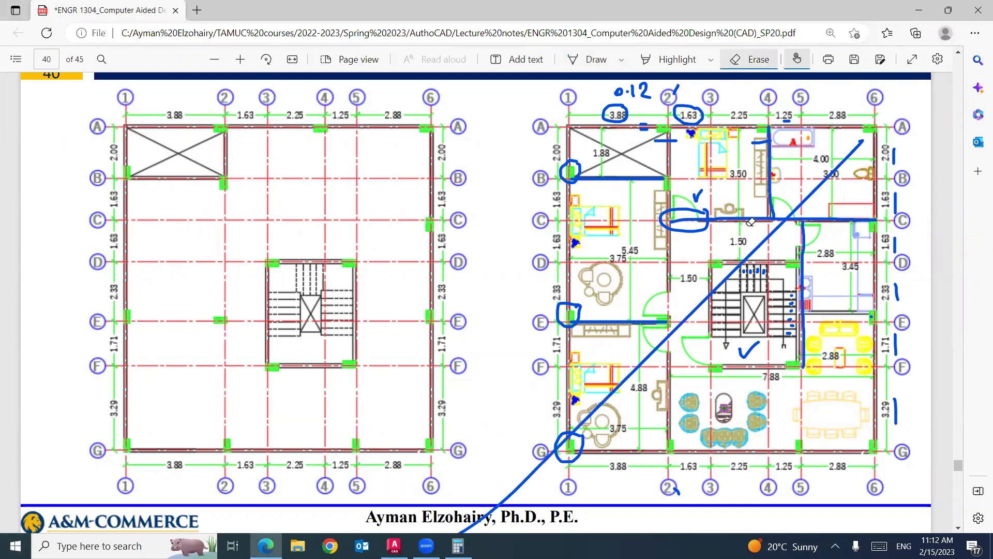
{"action": "left_click_drag", "start_coordinate": [750, 222], "coordinate": [767, 246]}
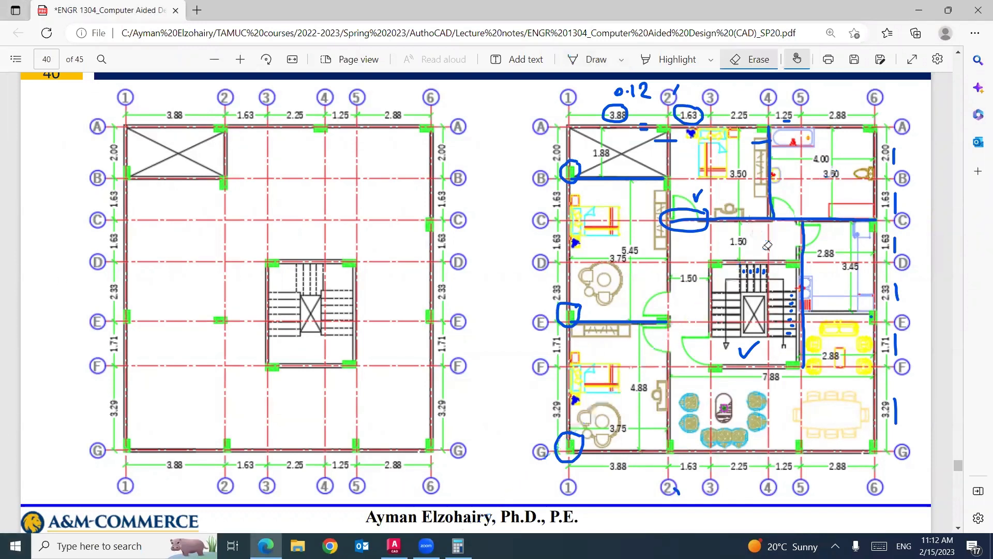
{"action": "left_click", "coordinate": [585, 60]}
{"action": "key", "text": "alt+Tab"}
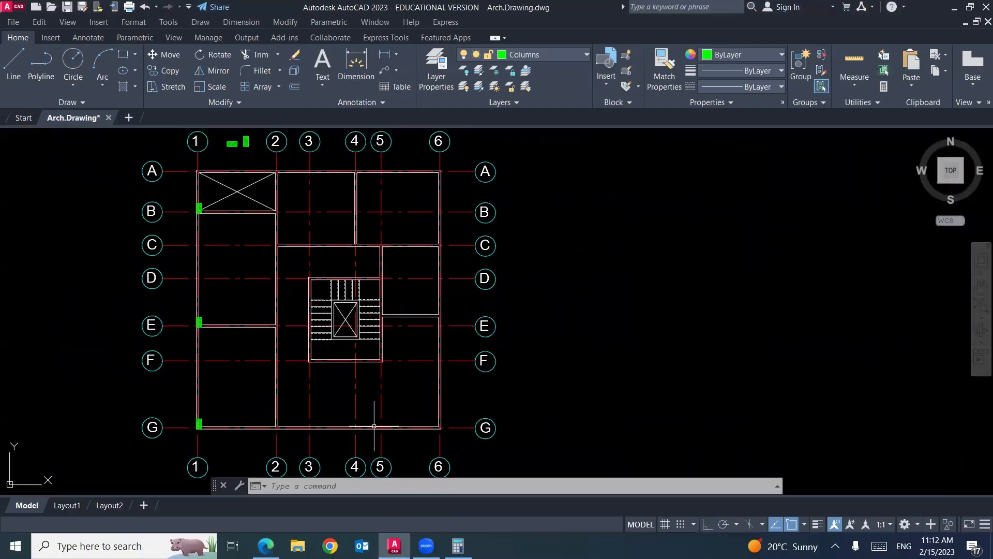
{"action": "key", "text": "Return"}
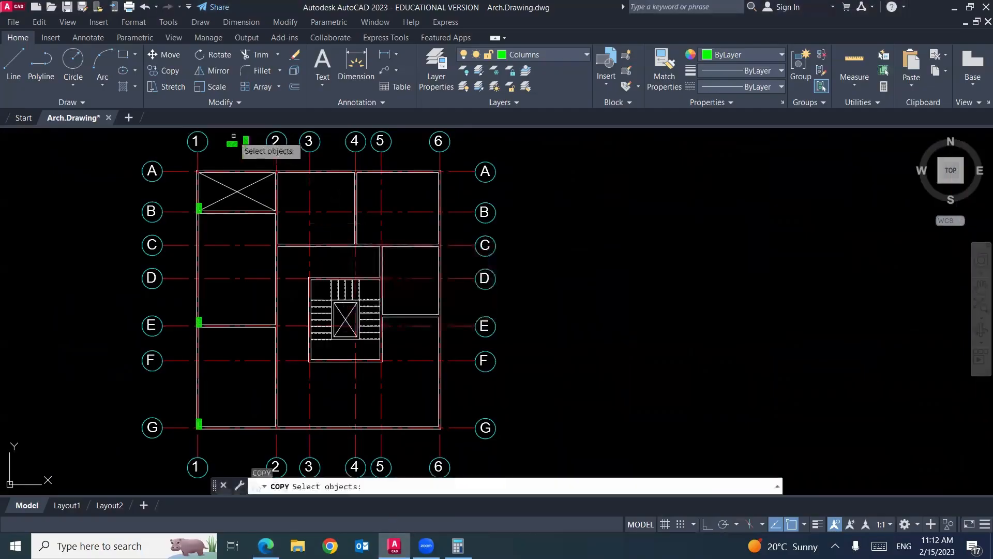
{"action": "scroll", "coordinate": [233, 131], "scroll_direction": "up", "scroll_amount": 4}
{"action": "left_click", "coordinate": [198, 181]}
{"action": "key", "text": "Return"}
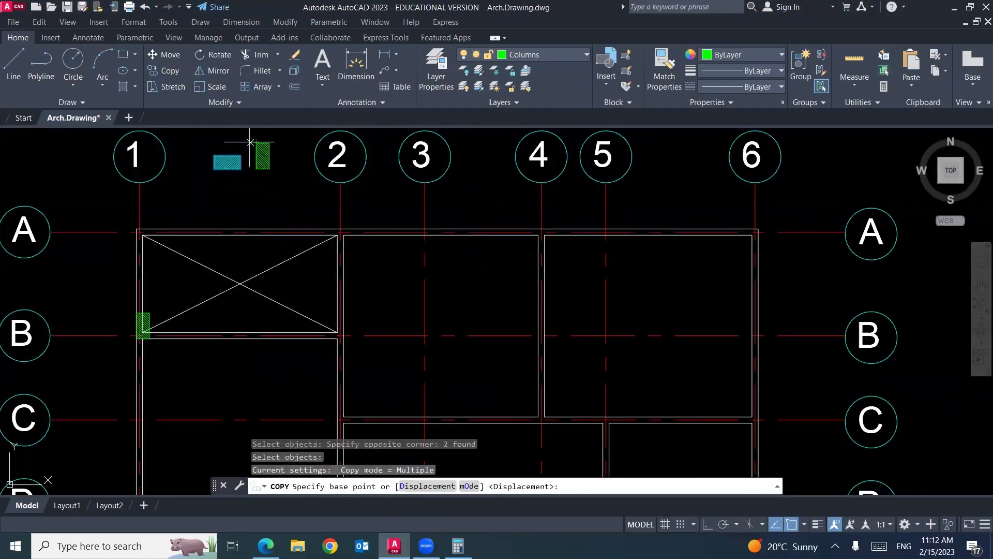
{"action": "left_click", "coordinate": [241, 156]}
{"action": "key", "text": "Escape"}
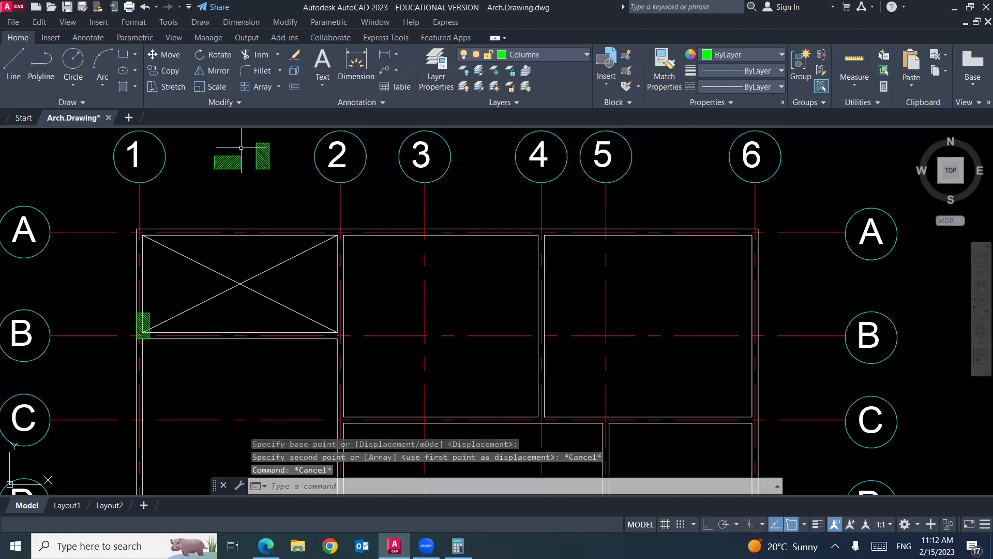
Step: Copy the horizontal column by its upper-right corner onto the outer wall corner at 6-A
{"action": "scroll", "coordinate": [242, 146], "scroll_direction": "up", "scroll_amount": 4}
{"action": "key", "text": "Return"}
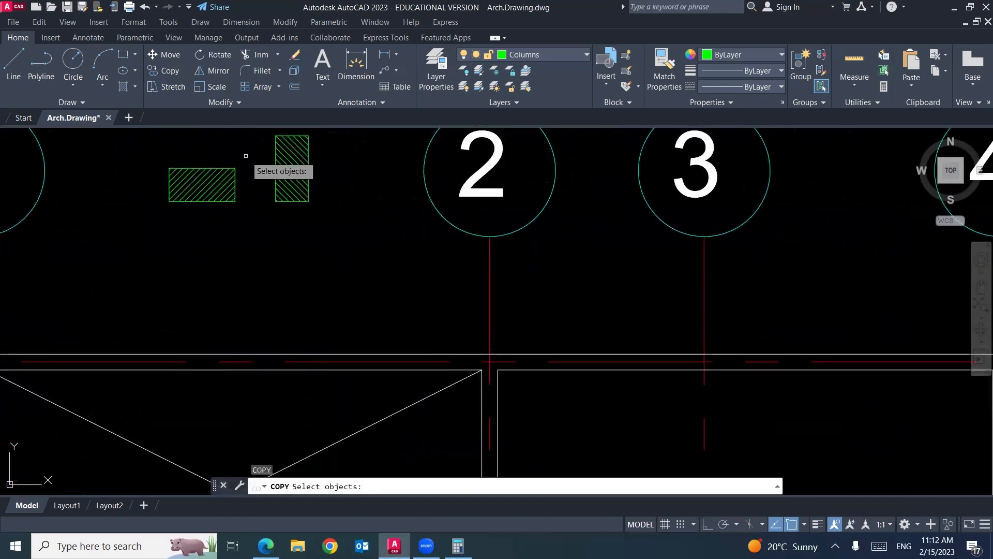
{"action": "left_click", "coordinate": [246, 154]}
{"action": "left_click", "coordinate": [173, 219]}
{"action": "key", "text": "Return"}
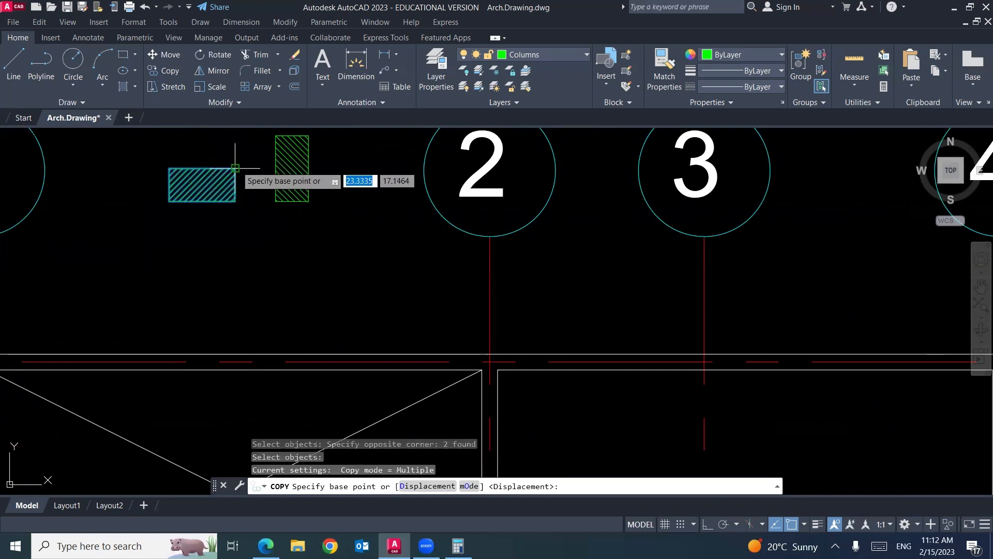
{"action": "left_click", "coordinate": [235, 168]}
{"action": "scroll", "coordinate": [223, 155], "scroll_direction": "down", "scroll_amount": 5}
{"action": "scroll", "coordinate": [517, 197], "scroll_direction": "up", "scroll_amount": 6}
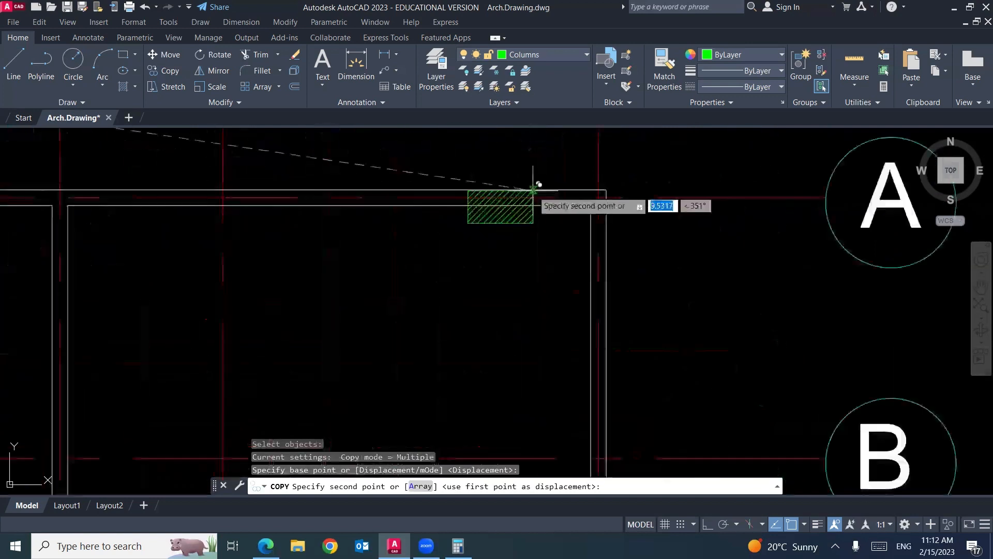
{"action": "left_click", "coordinate": [610, 189]}
Step: Place further copies of the horizontal column at the inner wall corners at 4-A and 2-A
{"action": "scroll", "coordinate": [631, 189], "scroll_direction": "down", "scroll_amount": 5}
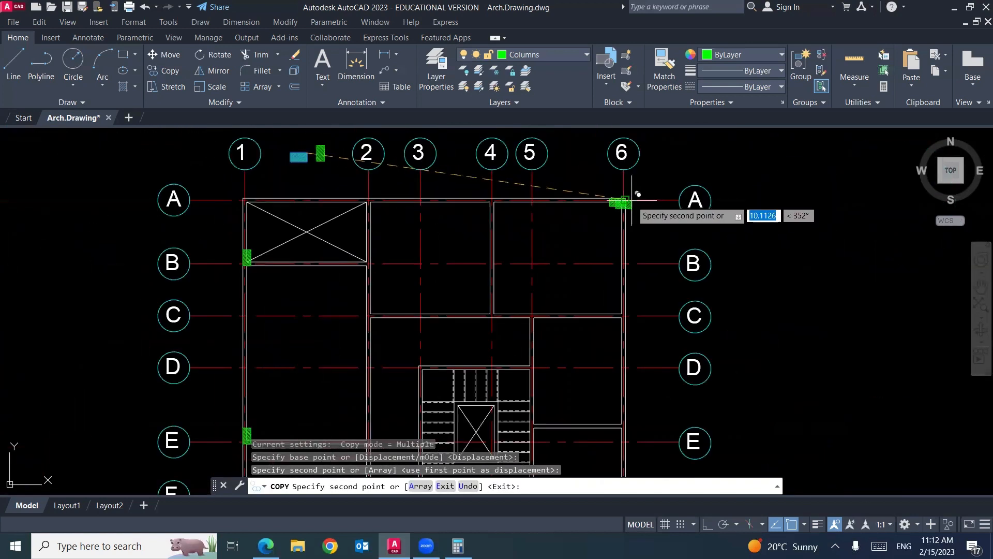
{"action": "scroll", "coordinate": [487, 196], "scroll_direction": "up", "scroll_amount": 5}
{"action": "left_click", "coordinate": [487, 209]}
{"action": "scroll", "coordinate": [517, 199], "scroll_direction": "down", "scroll_amount": 4}
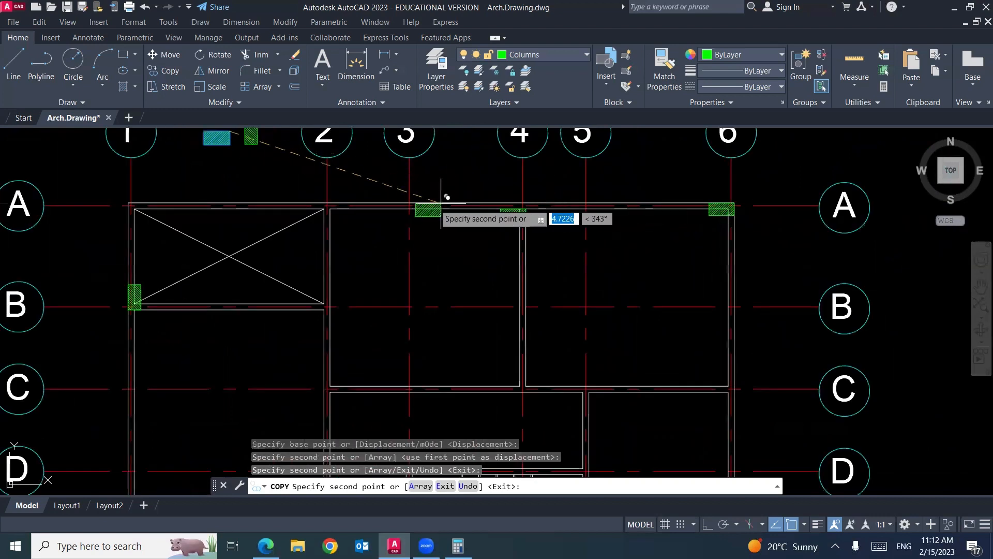
{"action": "scroll", "coordinate": [329, 207], "scroll_direction": "up", "scroll_amount": 4}
{"action": "left_click", "coordinate": [331, 195]}
{"action": "key", "text": "Return"}
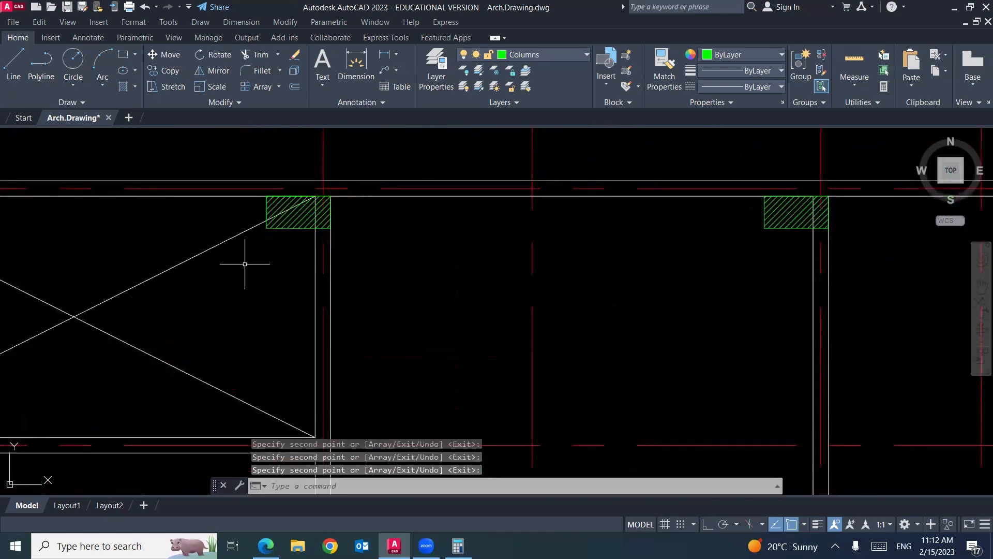
Step: Move the column at 2-A north by 0.12 onto the outer face of the exterior wall
{"action": "type", "text": "m"}
{"action": "key", "text": "Return"}
{"action": "left_click", "coordinate": [243, 256]}
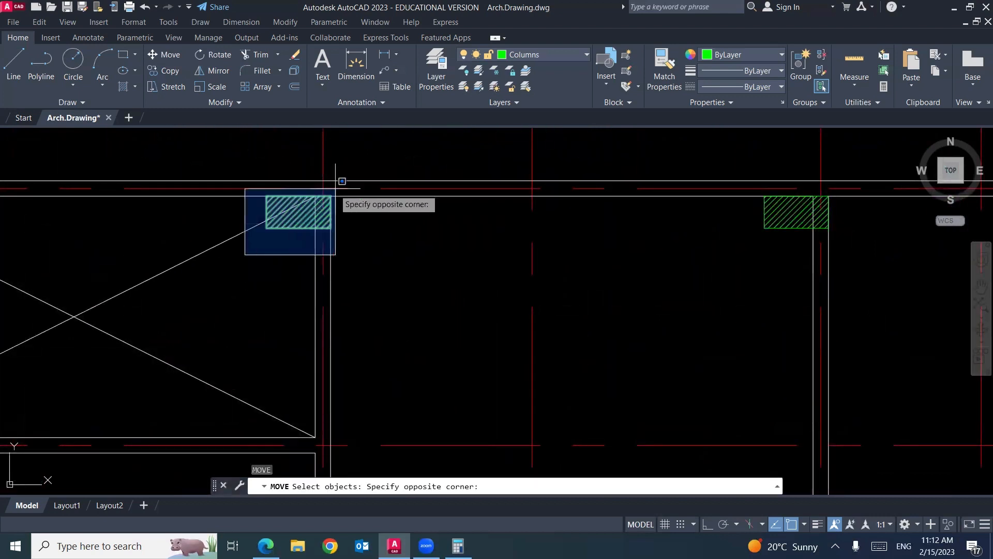
{"action": "left_click", "coordinate": [336, 187]}
{"action": "key", "text": "Return"}
{"action": "left_click", "coordinate": [331, 195]}
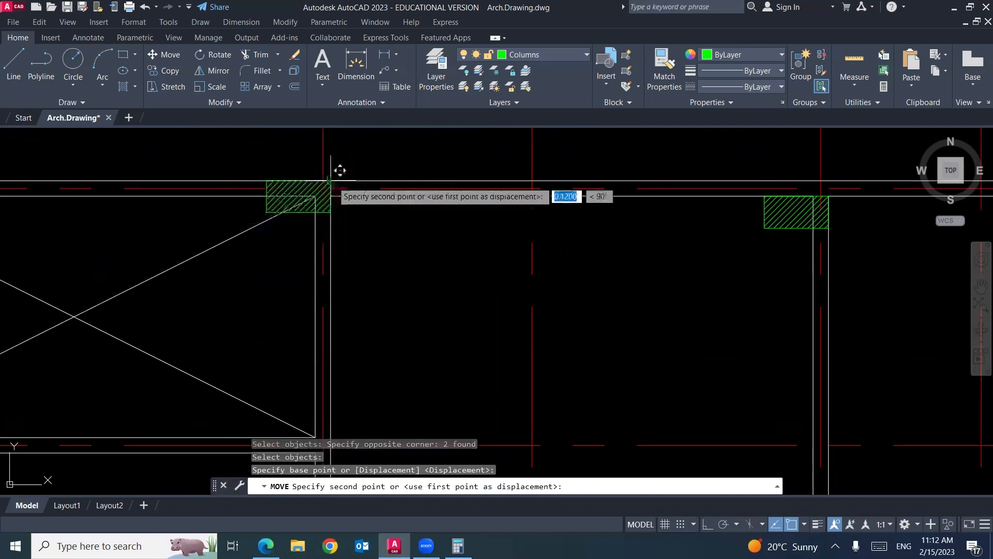
{"action": "left_click", "coordinate": [331, 180]}
Step: Move the column at 4-A north so its upper-right corner sits on the outer face of the exterior wall
{"action": "scroll", "coordinate": [248, 220], "scroll_direction": "down", "scroll_amount": 4}
{"action": "scroll", "coordinate": [248, 220], "scroll_direction": "up", "scroll_amount": 4}
{"action": "key", "text": "Return"}
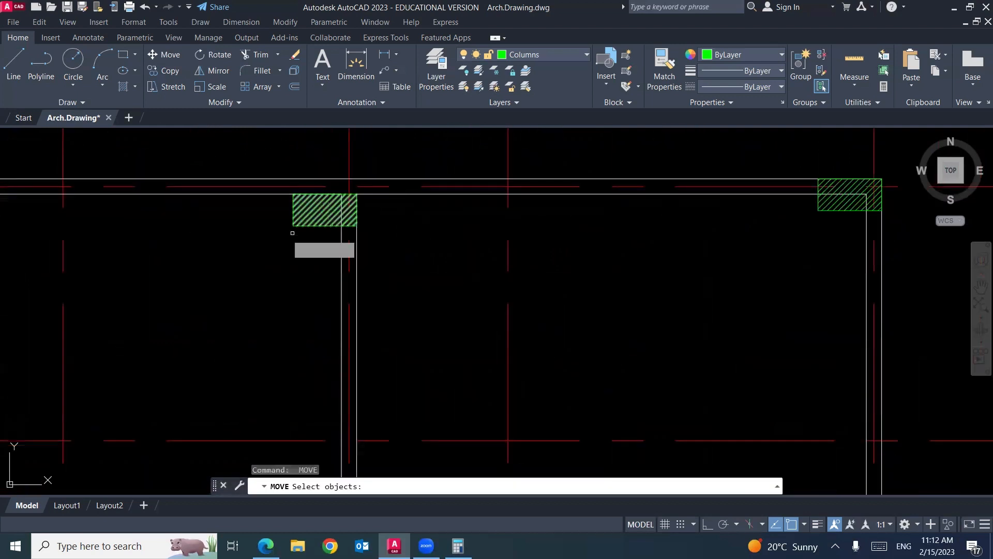
{"action": "left_click", "coordinate": [265, 237]}
{"action": "left_click", "coordinate": [358, 185]}
{"action": "key", "text": "Return"}
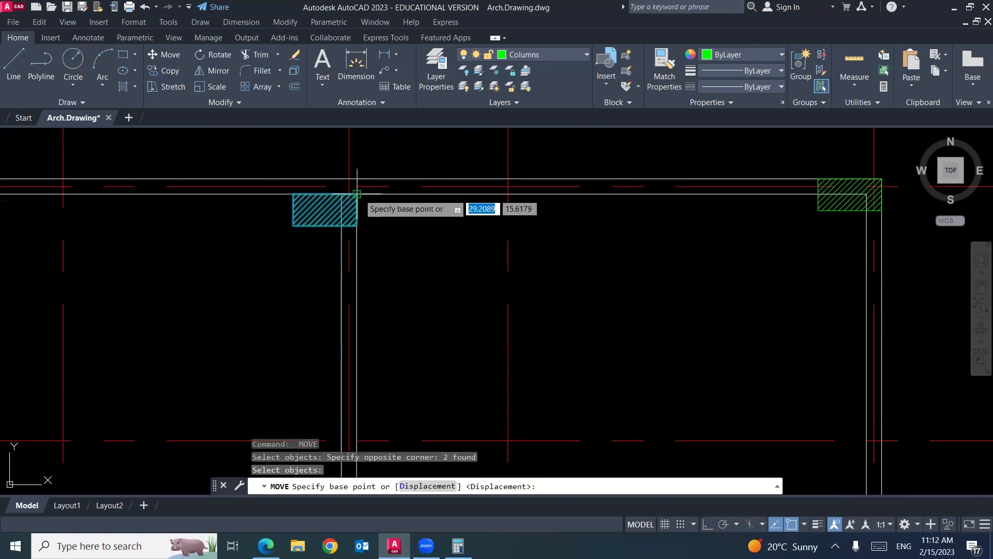
{"action": "left_click", "coordinate": [357, 195]}
{"action": "left_click", "coordinate": [358, 181]}
Step: Inspect how the column at 2-A meets the walls, and check the remaining column positions in the reference PDF
{"action": "scroll", "coordinate": [423, 210], "scroll_direction": "down", "scroll_amount": 3}
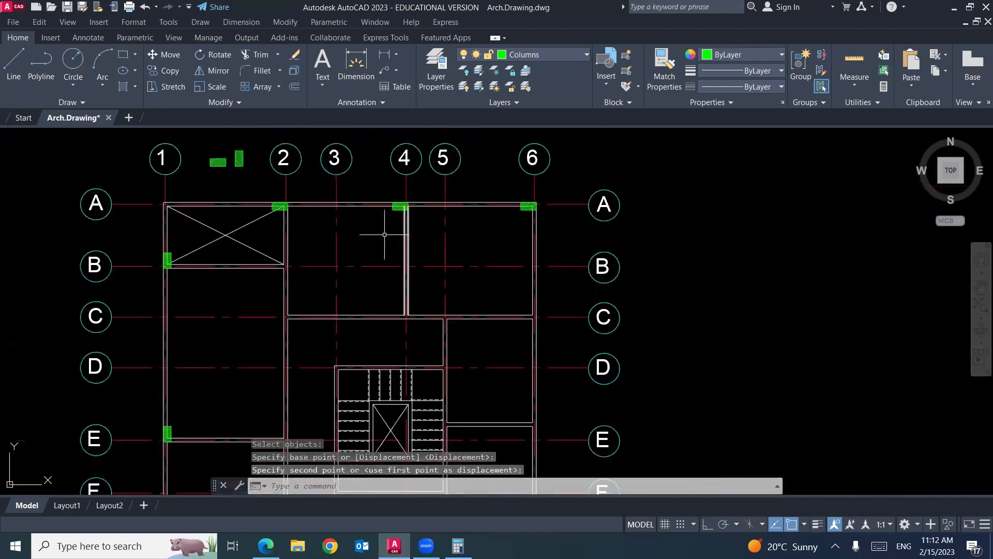
{"action": "middle_click_drag", "start_coordinate": [348, 252], "coordinate": [412, 213]}
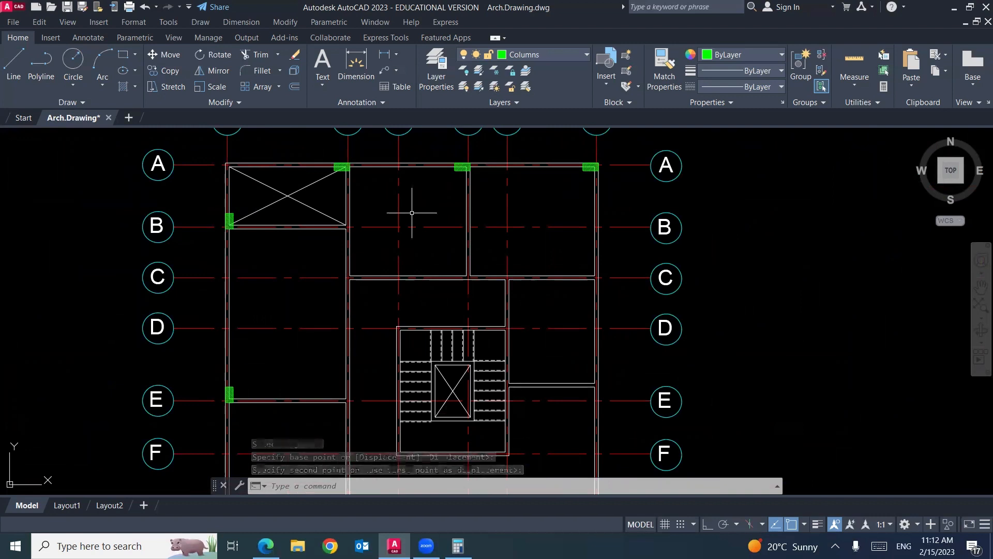
{"action": "scroll", "coordinate": [331, 159], "scroll_direction": "up", "scroll_amount": 6}
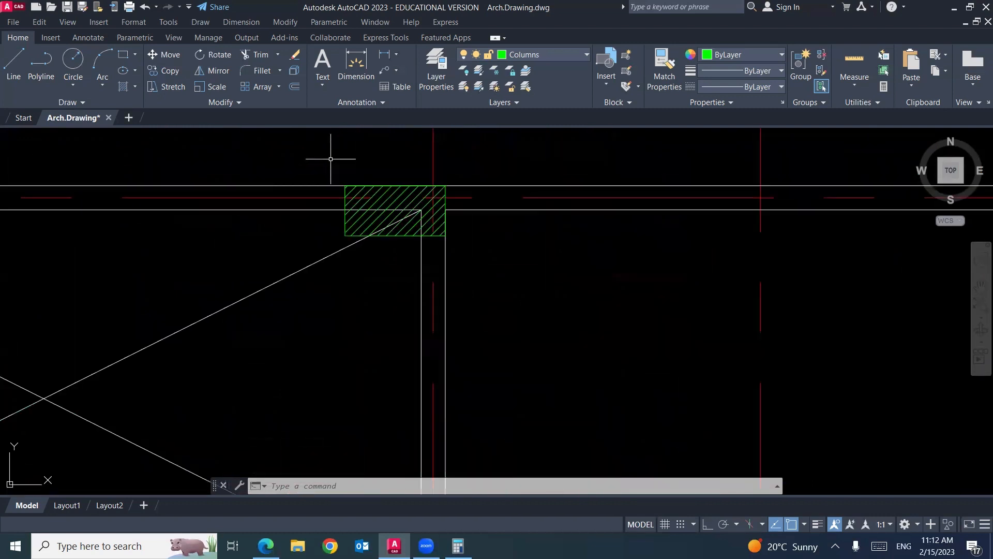
{"action": "left_click", "coordinate": [444, 267]}
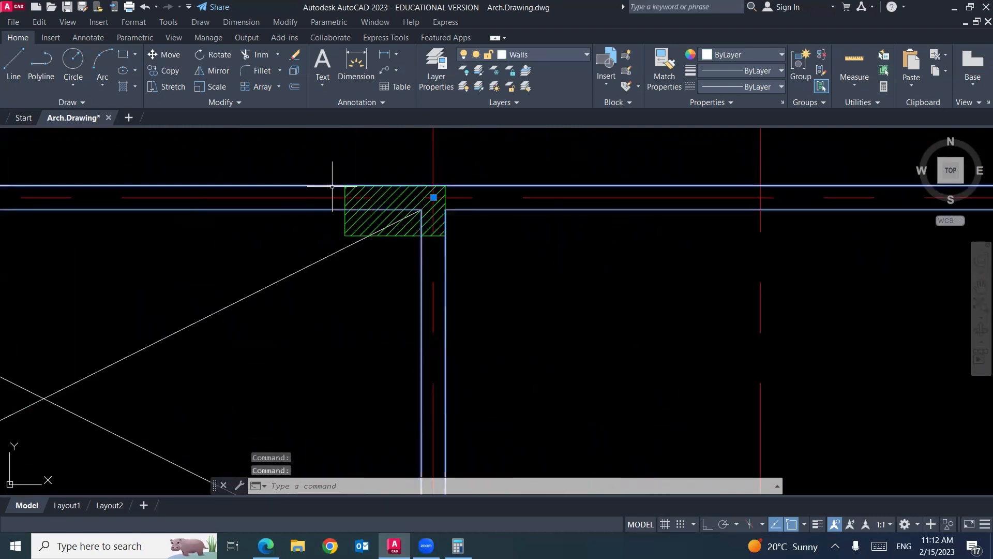
{"action": "key", "text": "Escape"}
{"action": "key", "text": "Escape"}
{"action": "scroll", "coordinate": [472, 274], "scroll_direction": "down", "scroll_amount": 5}
{"action": "scroll", "coordinate": [415, 224], "scroll_direction": "up", "scroll_amount": 1}
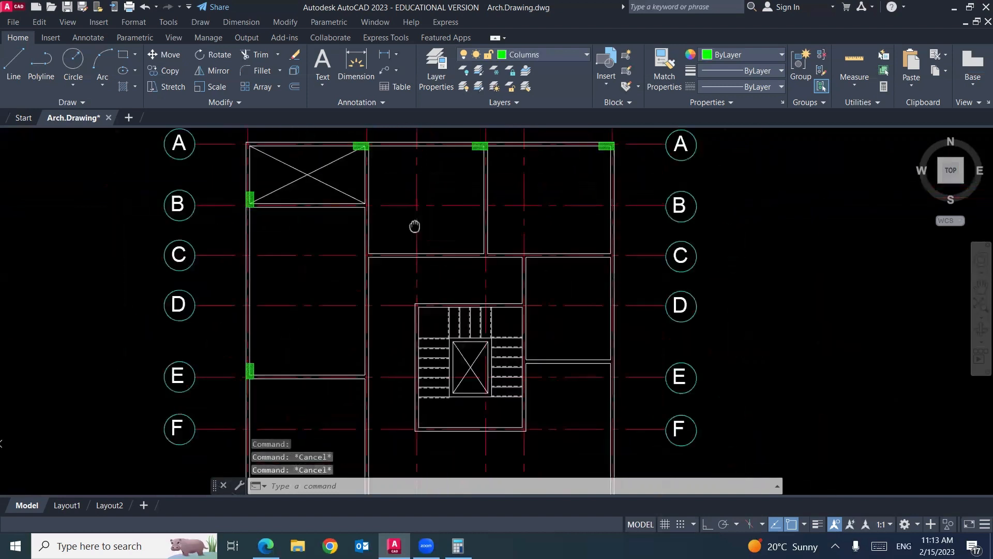
{"action": "scroll", "coordinate": [421, 227], "scroll_direction": "down", "scroll_amount": 2}
{"action": "key", "text": "alt+Tab"}
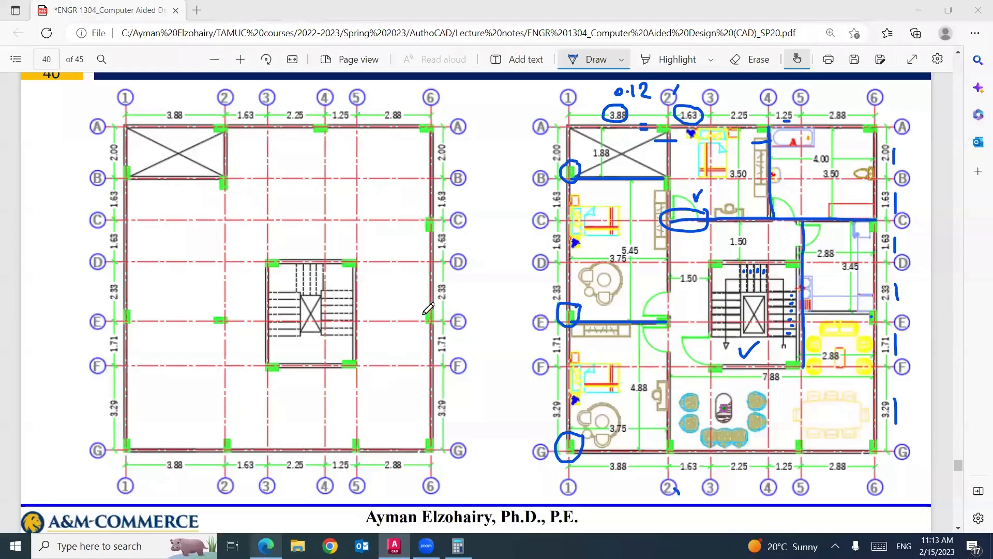
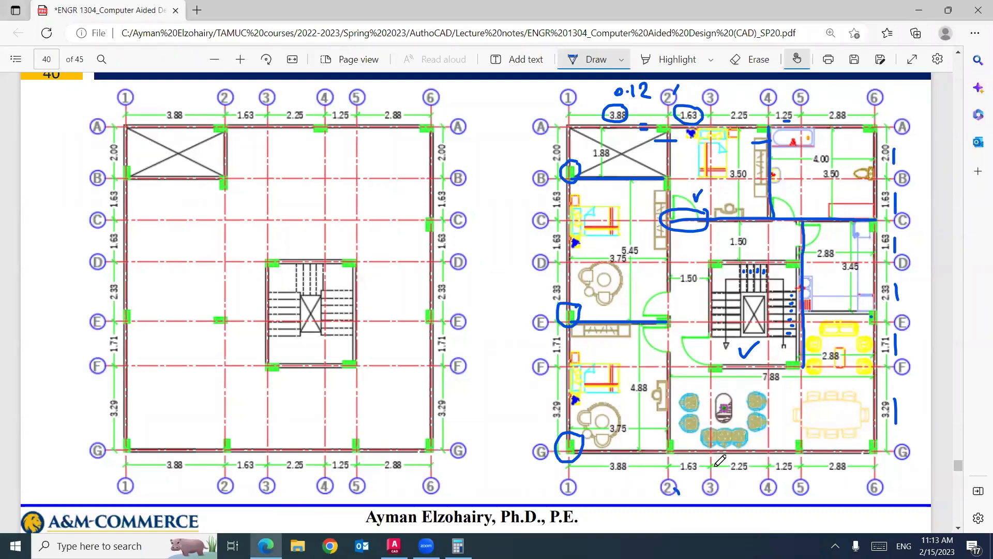
{"action": "left_click", "coordinate": [394, 546]}
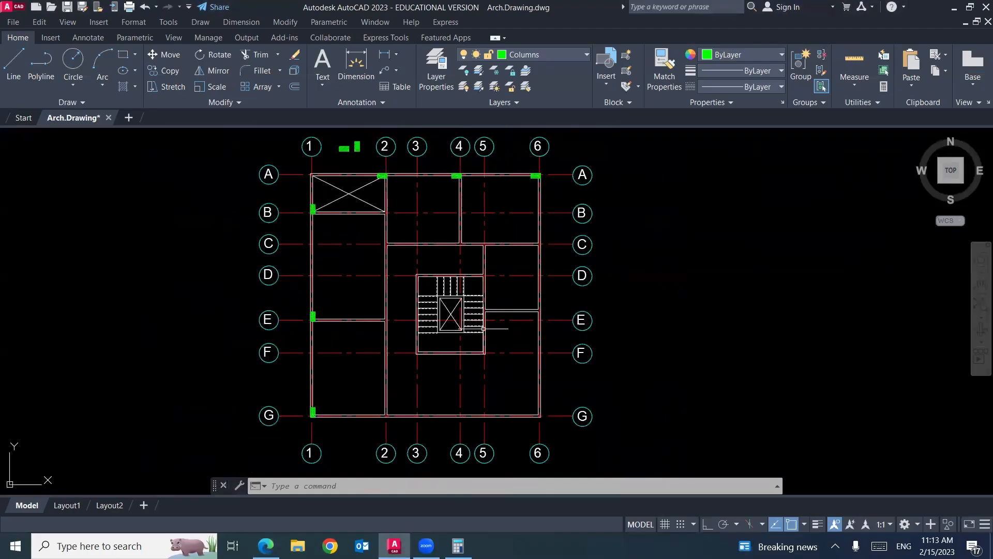
Step: Copy the vertical column by its lower-right corner onto the outer wall corner at 6-G
{"action": "type", "text": "ct o"}
{"action": "key", "text": "Return"}
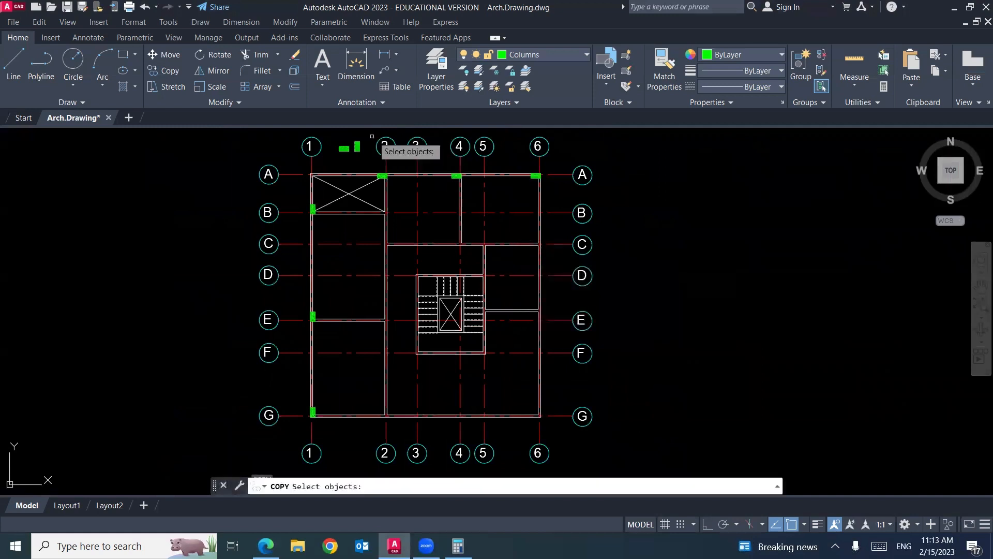
{"action": "scroll", "coordinate": [363, 132], "scroll_direction": "up", "scroll_amount": 4}
{"action": "left_click", "coordinate": [358, 151]}
{"action": "left_click", "coordinate": [331, 198]}
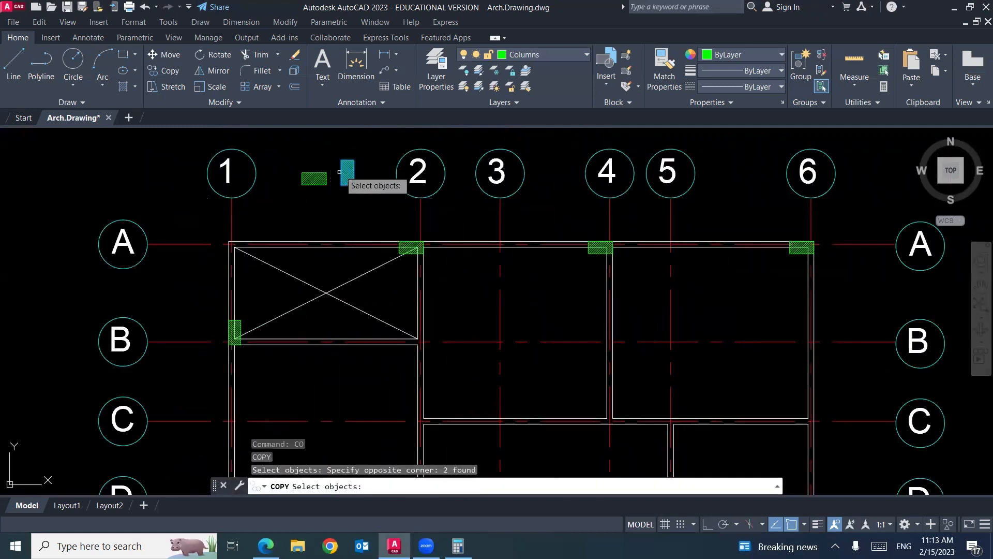
{"action": "key", "text": "Return"}
{"action": "left_click", "coordinate": [354, 182]}
{"action": "scroll", "coordinate": [352, 181], "scroll_direction": "down", "scroll_amount": 5}
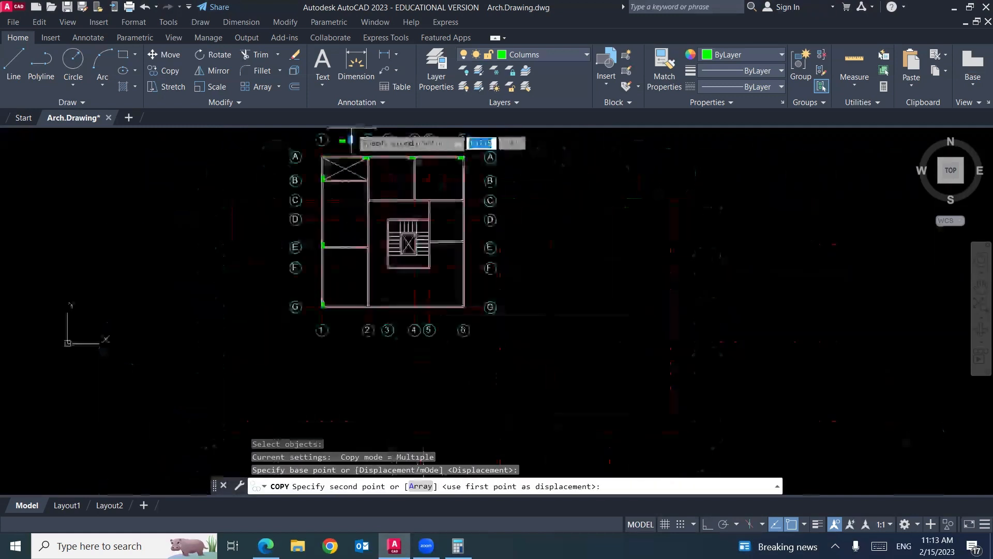
{"action": "scroll", "coordinate": [468, 300], "scroll_direction": "up", "scroll_amount": 6}
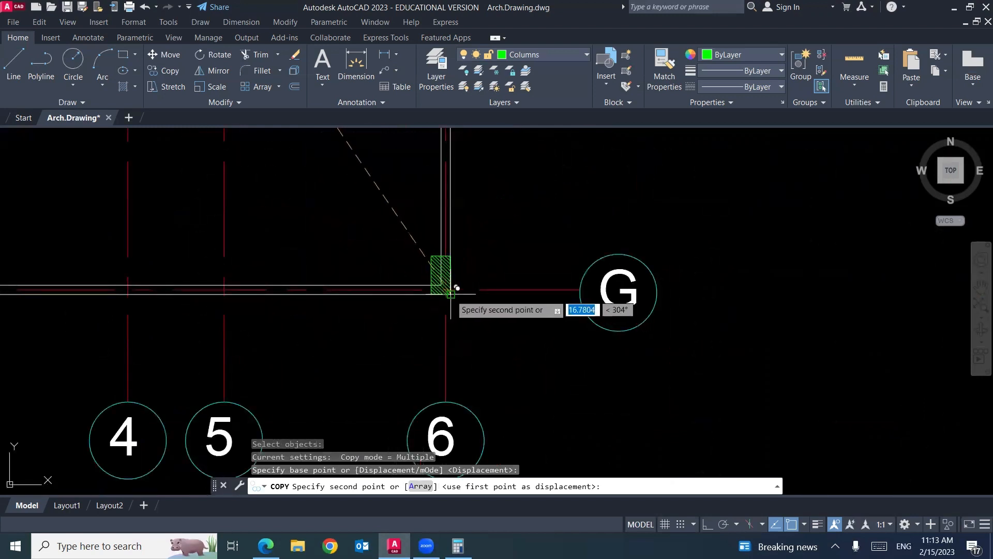
{"action": "left_click", "coordinate": [450, 293]}
Step: Place further copies of the vertical column along axis 6 at the inner wall corners just above axis E and just below axis C
{"action": "scroll", "coordinate": [450, 294], "scroll_direction": "down", "scroll_amount": 3}
{"action": "scroll", "coordinate": [431, 290], "scroll_direction": "up", "scroll_amount": 4}
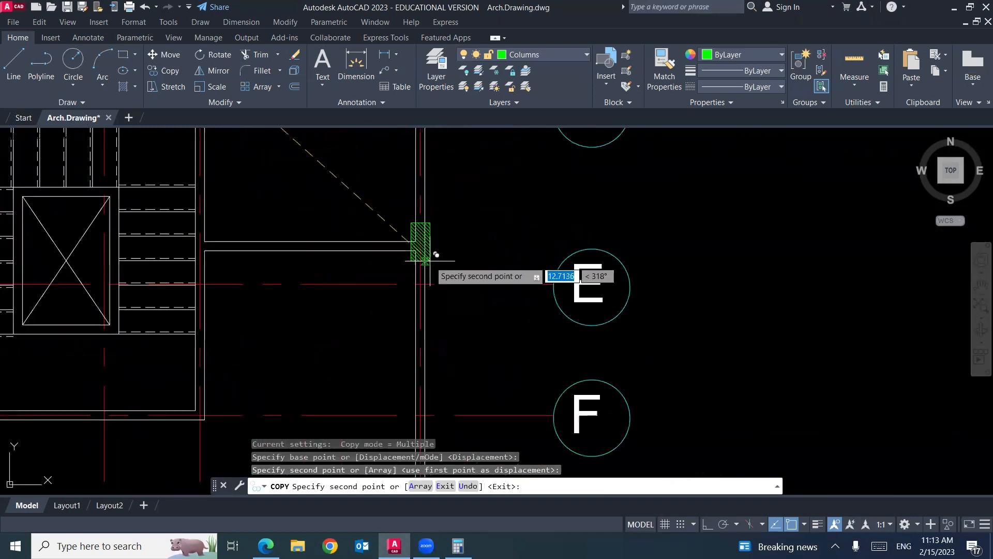
{"action": "left_click", "coordinate": [417, 245]}
{"action": "middle_click_drag", "start_coordinate": [467, 196], "coordinate": [464, 405]}
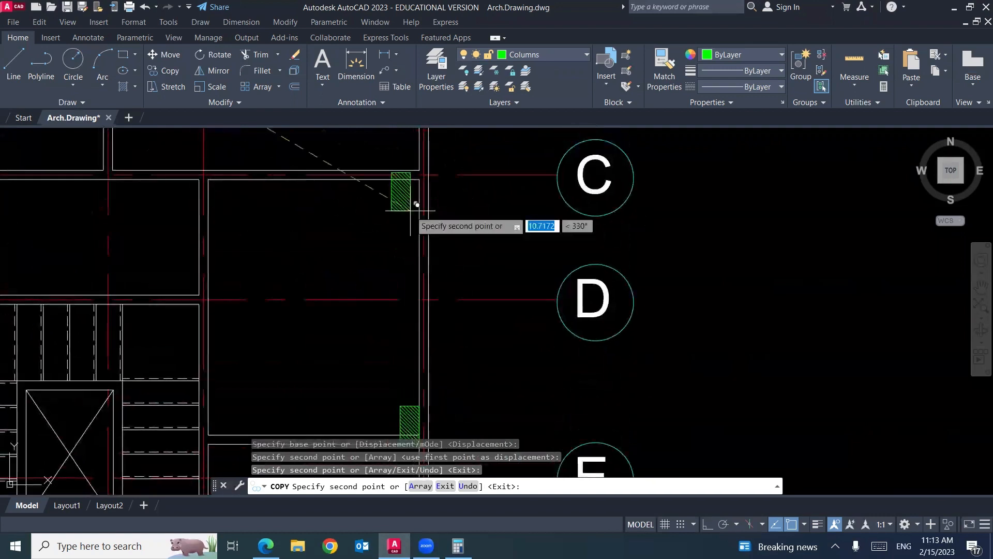
{"action": "left_click", "coordinate": [419, 180]}
{"action": "key", "text": "Return"}
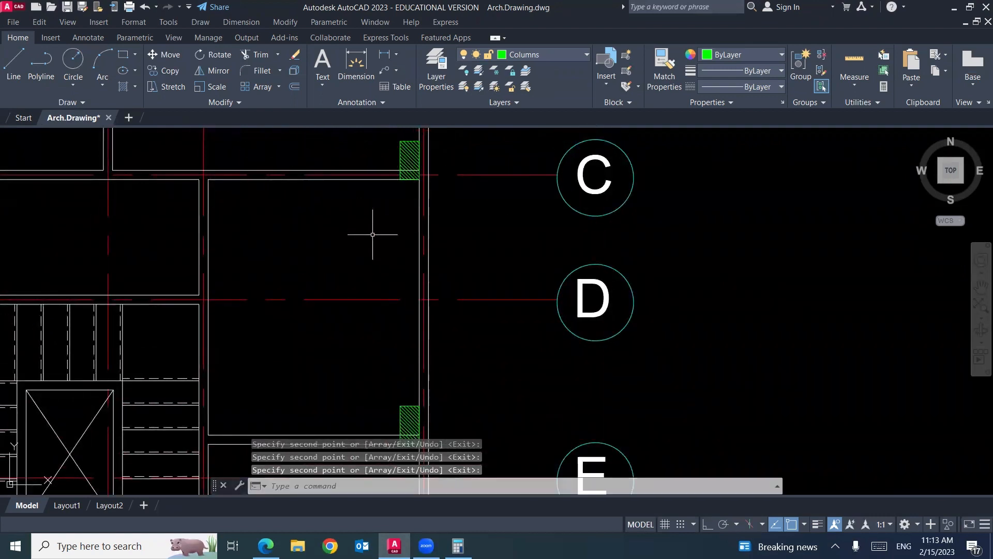
Step: Move the column at 6-C east so its lower-right corner sits on the outer face of the exterior wall
{"action": "key", "text": "Return"}
{"action": "left_click", "coordinate": [396, 144]}
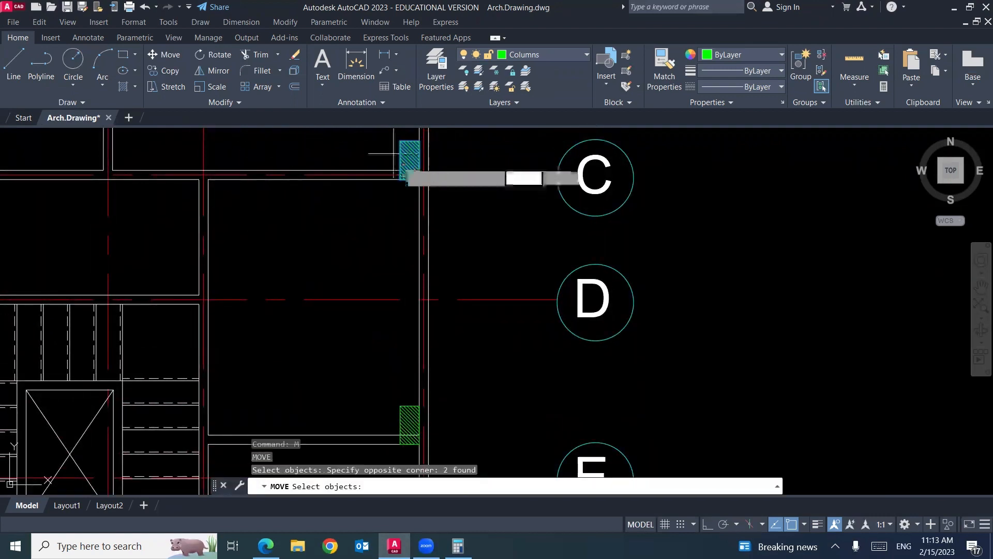
{"action": "key", "text": "Return"}
{"action": "left_click", "coordinate": [419, 179]}
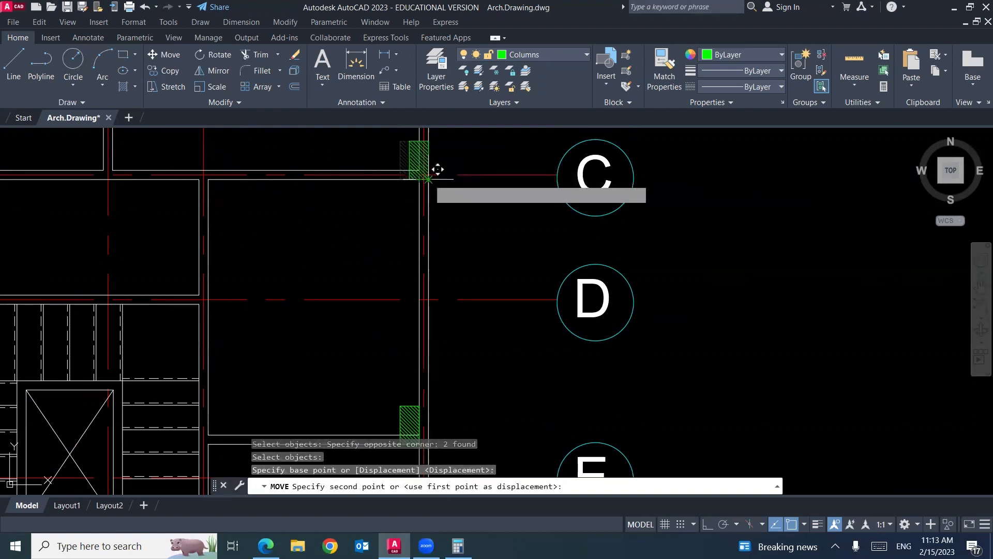
{"action": "left_click", "coordinate": [427, 180]}
Step: Move the column just above axis E on axis 6 east so its lower-right corner meets the exterior wall's outer face
{"action": "middle_click_drag", "start_coordinate": [447, 276], "coordinate": [441, 166]}
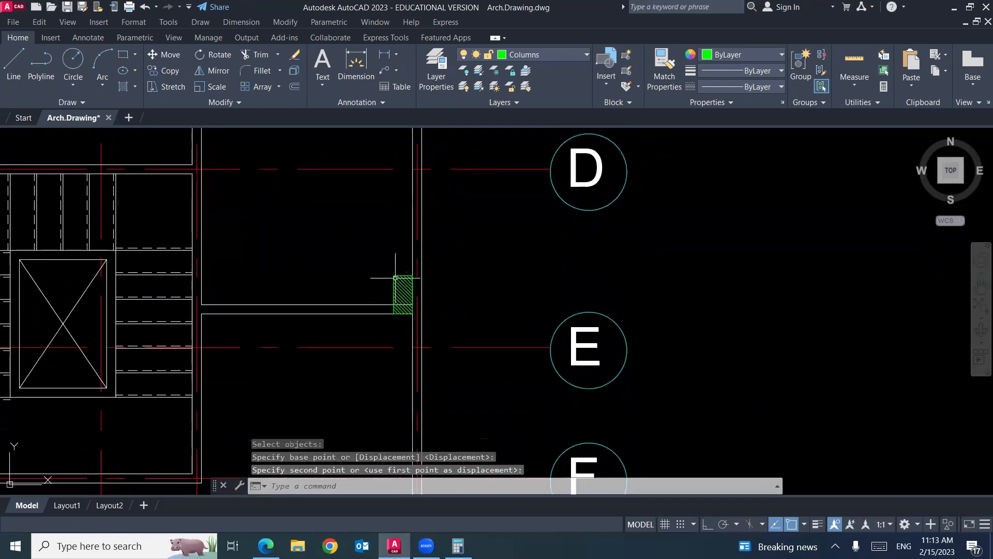
{"action": "key", "text": "space"}
{"action": "left_click_drag", "start_coordinate": [408, 269], "coordinate": [391, 287]}
{"action": "scroll", "coordinate": [410, 321], "scroll_direction": "up", "scroll_amount": 6}
{"action": "key", "text": "Return"}
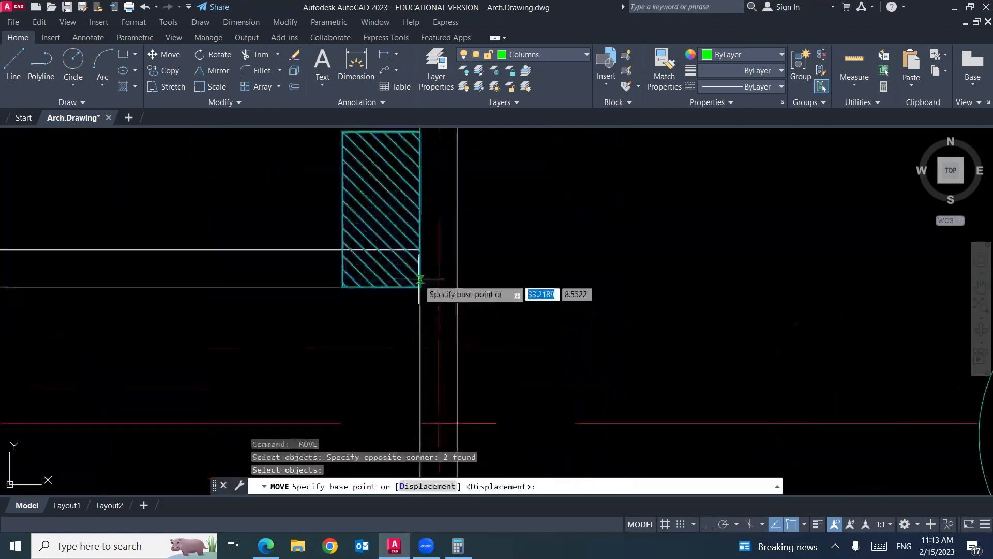
{"action": "left_click", "coordinate": [420, 287]}
{"action": "left_click", "coordinate": [457, 287]}
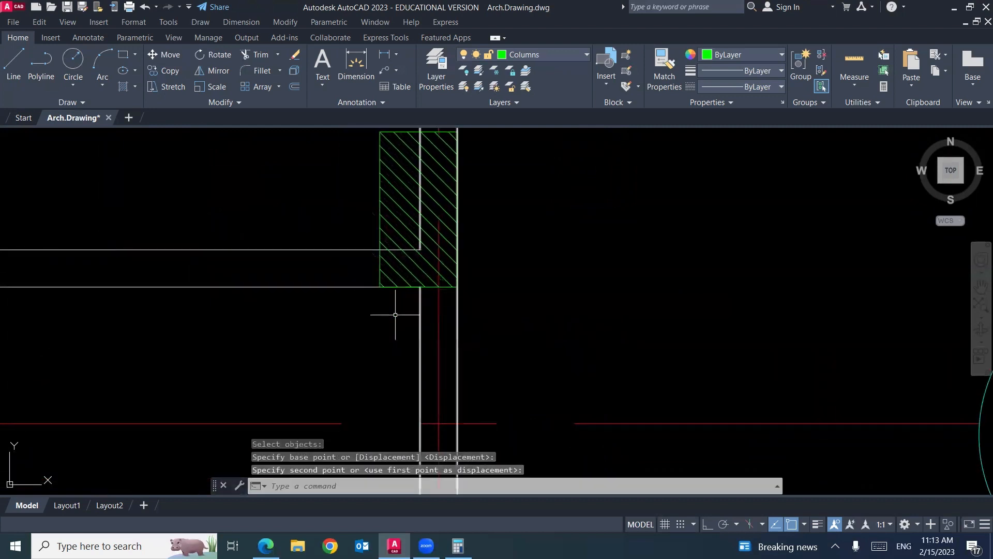
Step: Save the drawing and check the remaining column positions in the reference PDF
{"action": "left_click", "coordinate": [67, 7]}
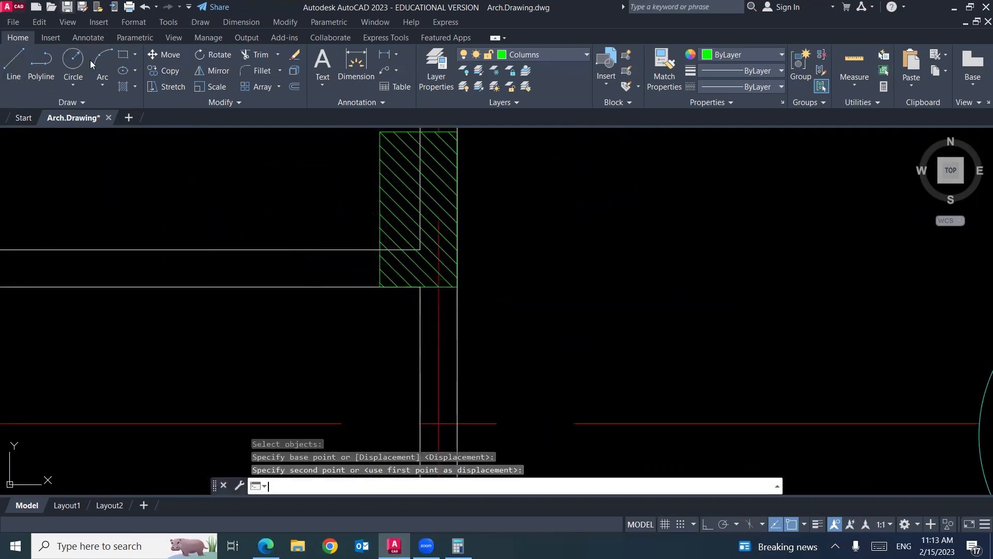
{"action": "scroll", "coordinate": [572, 276], "scroll_direction": "down", "scroll_amount": 8}
{"action": "scroll", "coordinate": [580, 278], "scroll_direction": "down", "scroll_amount": 2}
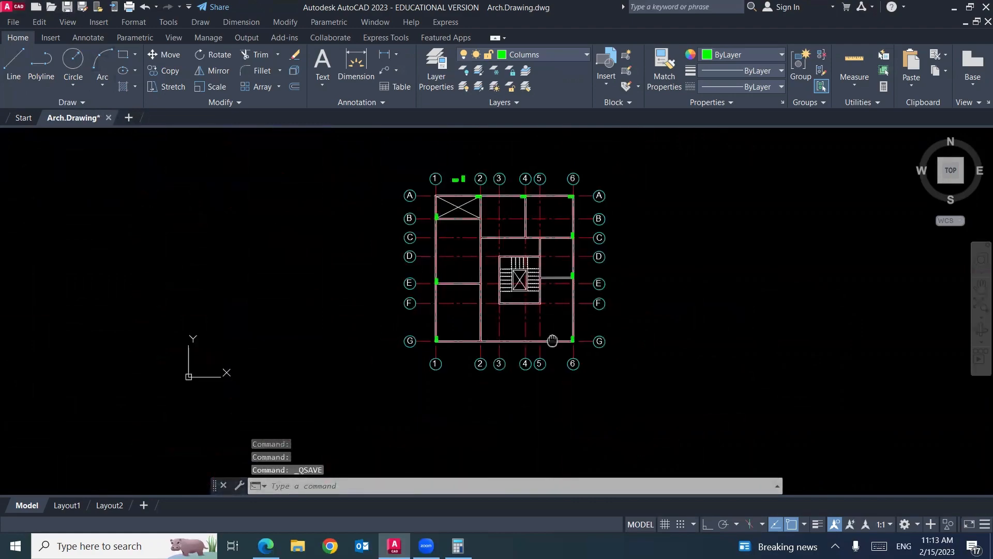
{"action": "middle_click_drag", "start_coordinate": [552, 341], "coordinate": [524, 345]}
{"action": "left_click", "coordinate": [265, 546]}
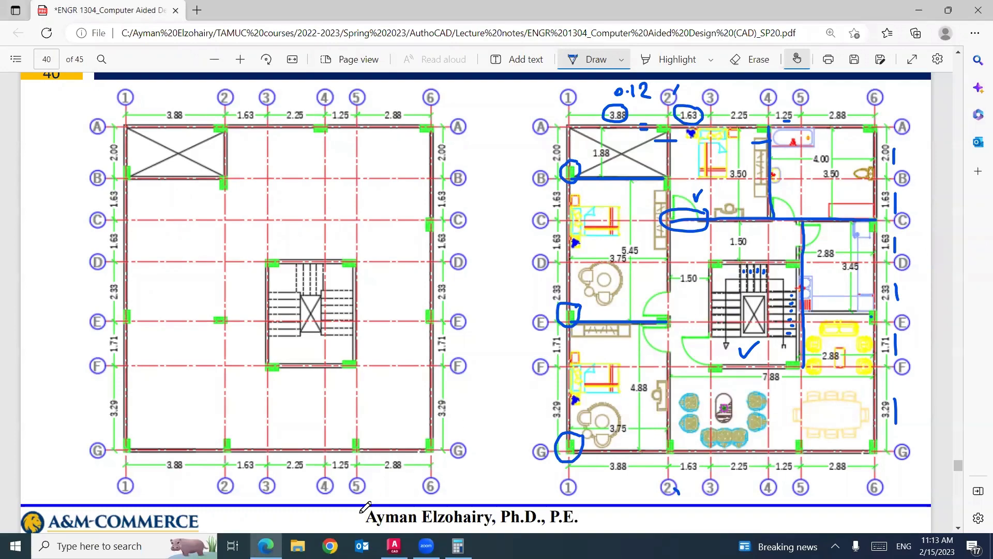
{"action": "key", "text": "alt+Tab"}
Step: Copy the spare horizontal column above the plan by its lower-left corner onto the stair core's outer corner at 3-F
{"action": "type", "text": "c"}
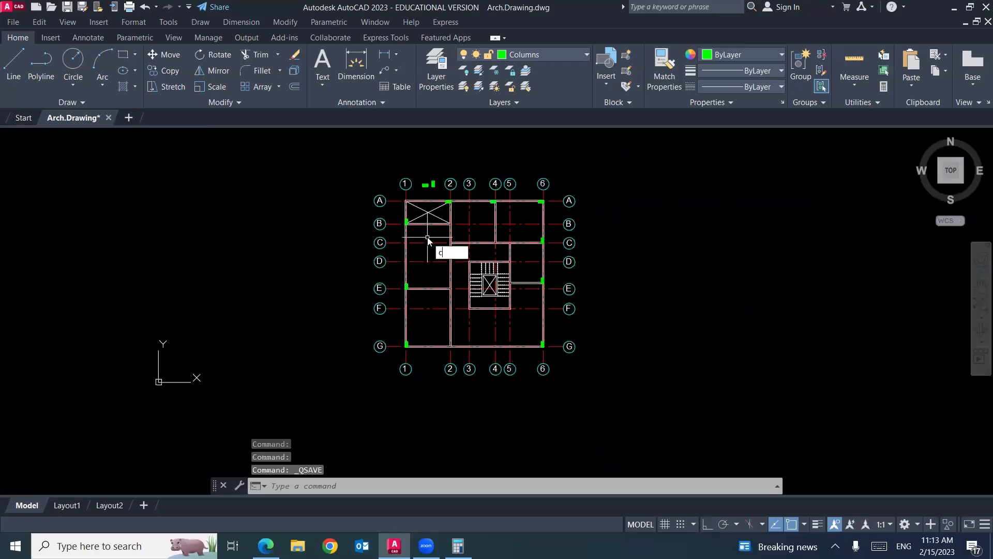
{"action": "type", "text": "t o"}
{"action": "key", "text": "Return"}
{"action": "scroll", "coordinate": [426, 177], "scroll_direction": "up", "scroll_amount": 6}
{"action": "left_click_drag", "start_coordinate": [431, 186], "coordinate": [398, 217]}
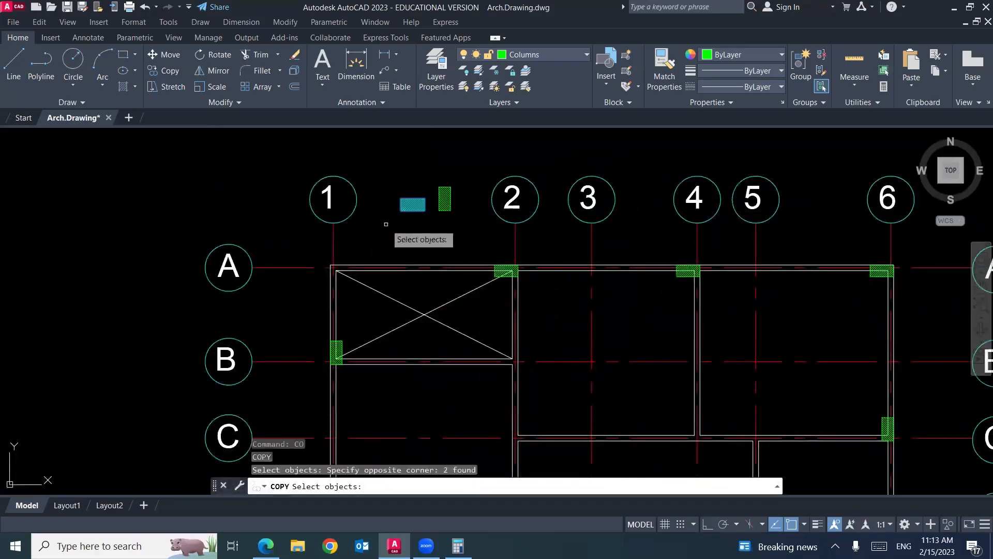
{"action": "key", "text": "Return"}
{"action": "left_click", "coordinate": [400, 198]}
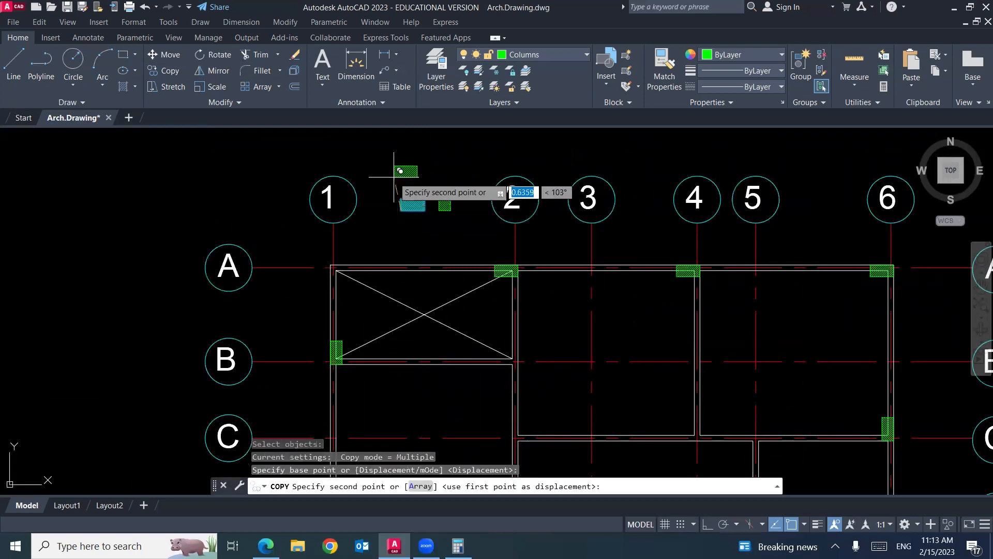
{"action": "scroll", "coordinate": [434, 249], "scroll_direction": "down", "scroll_amount": 5}
{"action": "scroll", "coordinate": [448, 302], "scroll_direction": "up", "scroll_amount": 5}
{"action": "left_click", "coordinate": [432, 264]}
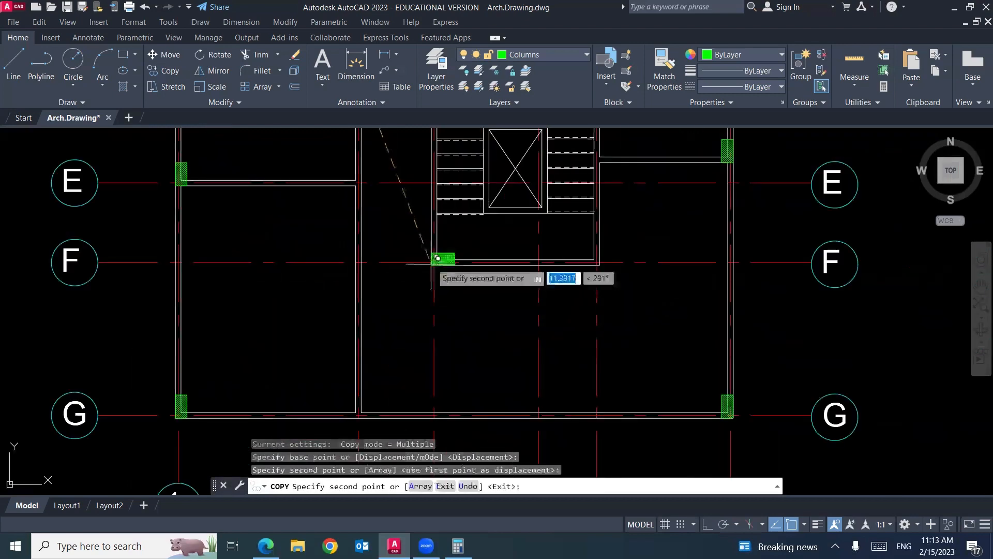
Step: Place another copy of the horizontal column on the stair core's outer corner at 3-D and finish copying
{"action": "middle_click_drag", "start_coordinate": [456, 181], "coordinate": [434, 350]}
{"action": "scroll", "coordinate": [434, 331], "scroll_direction": "up", "scroll_amount": 5}
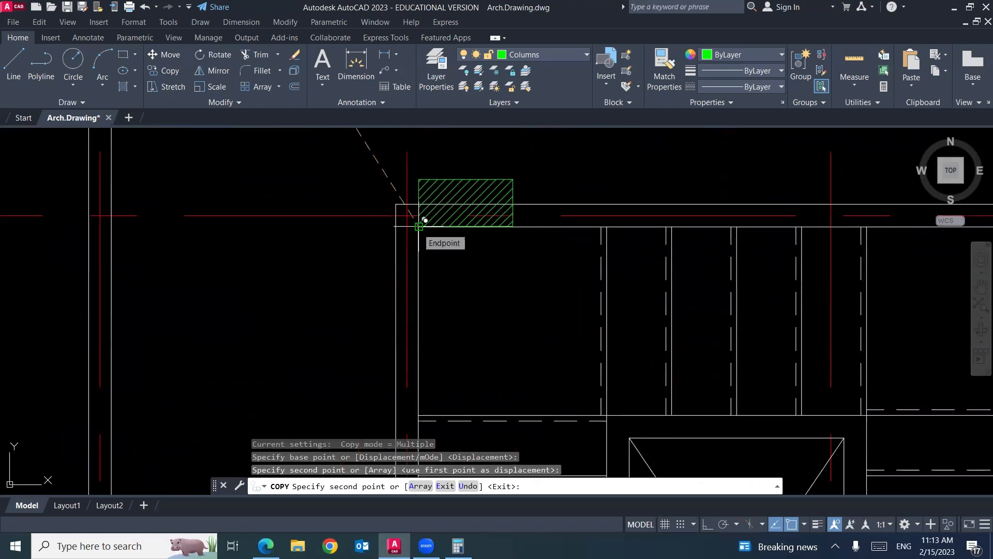
{"action": "left_click", "coordinate": [419, 226]}
{"action": "scroll", "coordinate": [409, 207], "scroll_direction": "down", "scroll_amount": 6}
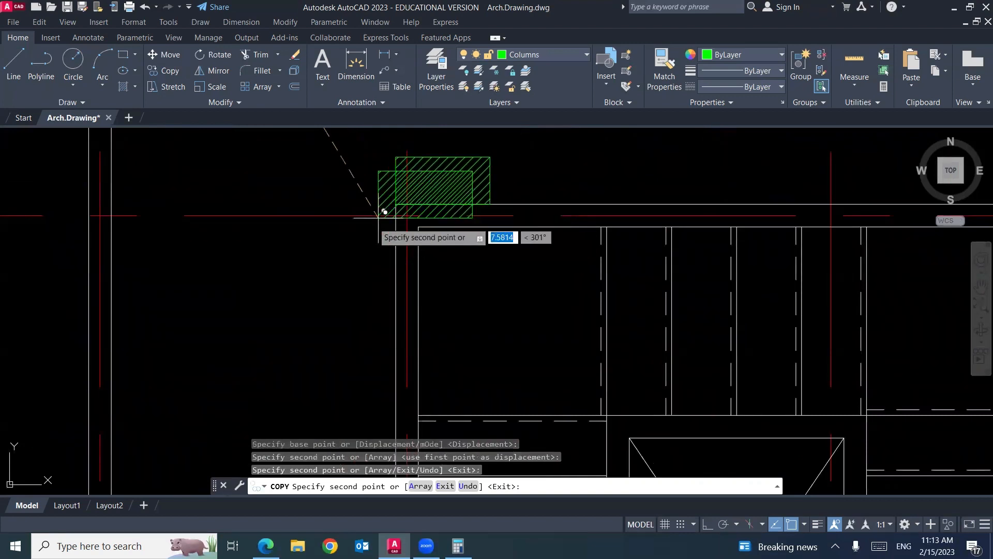
{"action": "scroll", "coordinate": [525, 235], "scroll_direction": "up", "scroll_amount": 6}
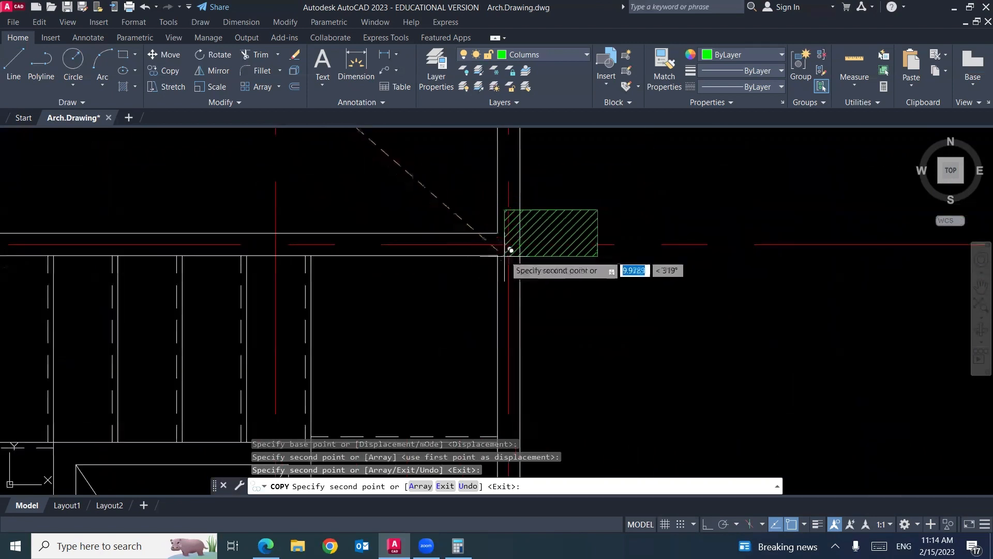
{"action": "scroll", "coordinate": [505, 243], "scroll_direction": "down", "scroll_amount": 5}
{"action": "middle_click_drag", "start_coordinate": [499, 372], "coordinate": [503, 310]}
{"action": "key", "text": "Return"}
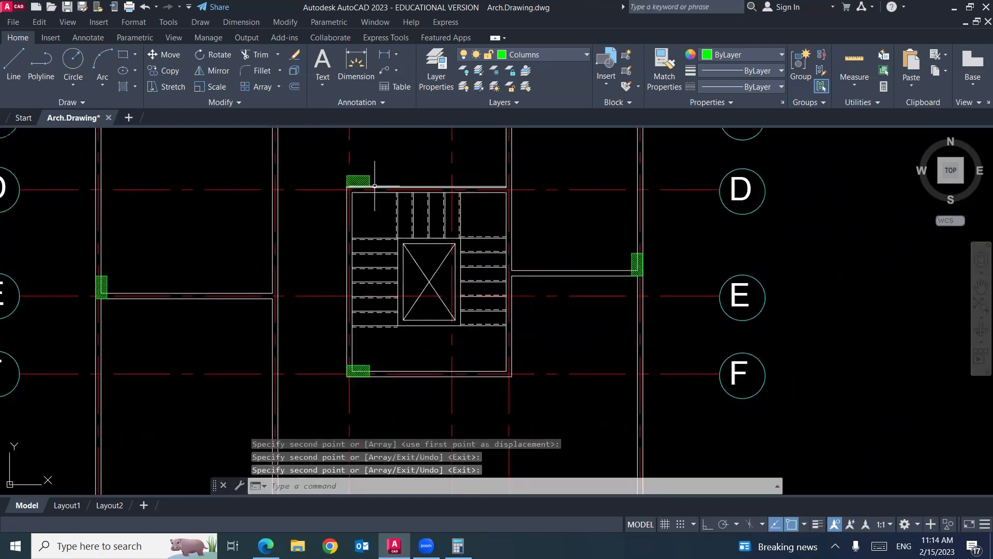
Step: Move the column at 3-D south so its upper edge lies flush with the outer face of the stair wall
{"action": "scroll", "coordinate": [374, 185], "scroll_direction": "up", "scroll_amount": 4}
{"action": "key", "text": "Return"}
{"action": "left_click", "coordinate": [372, 157]}
{"action": "left_click", "coordinate": [347, 167]}
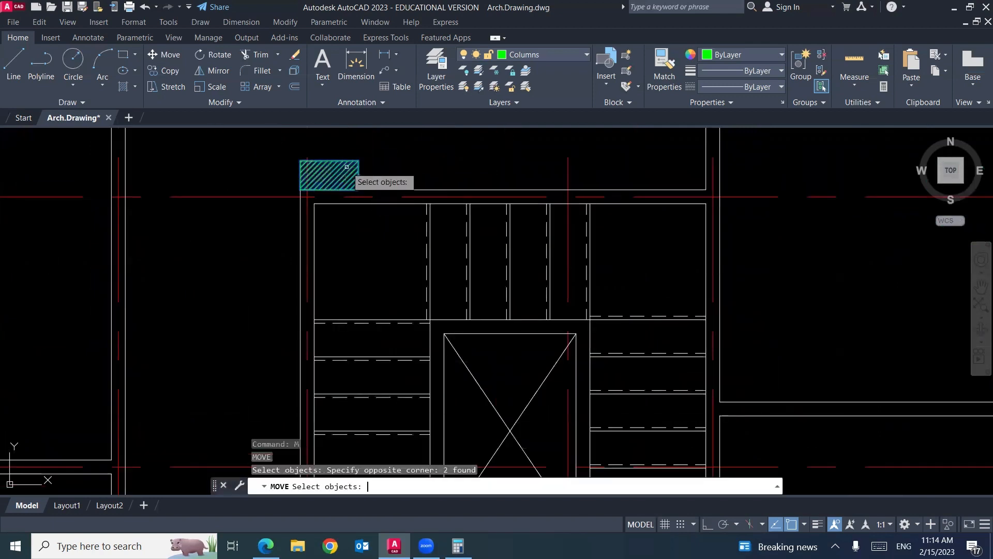
{"action": "key", "text": "Return"}
{"action": "left_click", "coordinate": [358, 160]}
{"action": "left_click", "coordinate": [365, 179]}
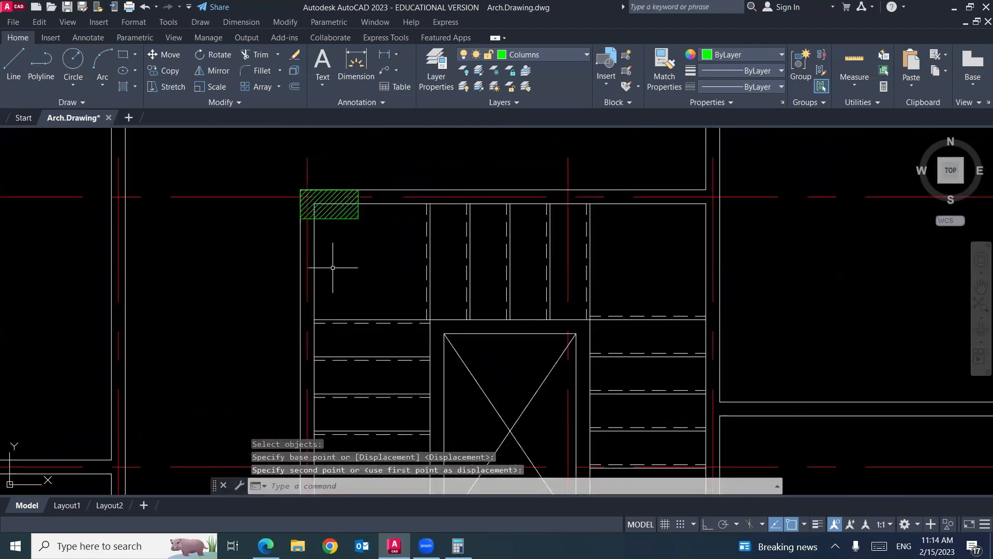
Step: Copy the column at 3-D by its upper-right corner onto the outer wall face at 5-D
{"action": "type", "text": "CO"}
{"action": "key", "text": "Return"}
{"action": "left_click", "coordinate": [287, 228]}
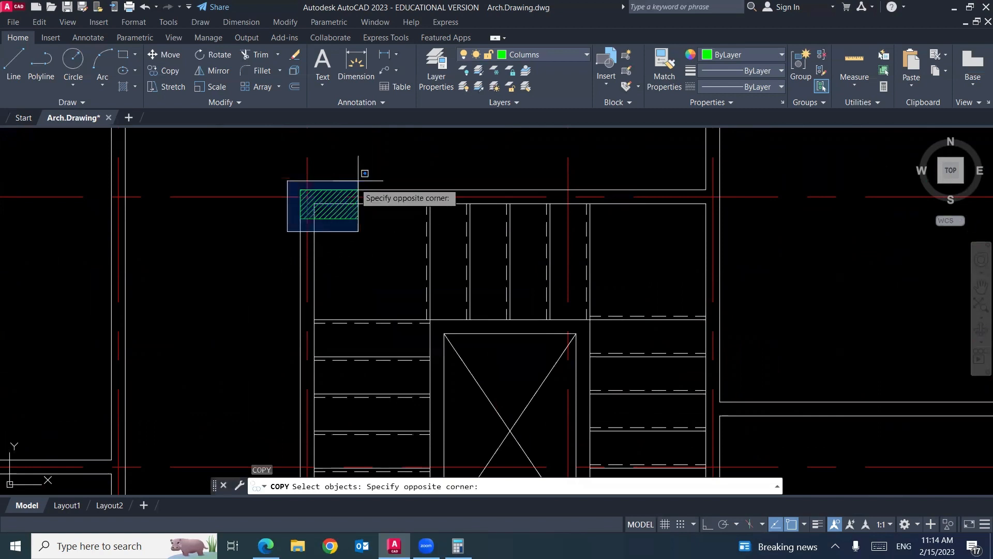
{"action": "left_click", "coordinate": [357, 186]}
{"action": "key", "text": "Return"}
{"action": "left_click", "coordinate": [357, 192]}
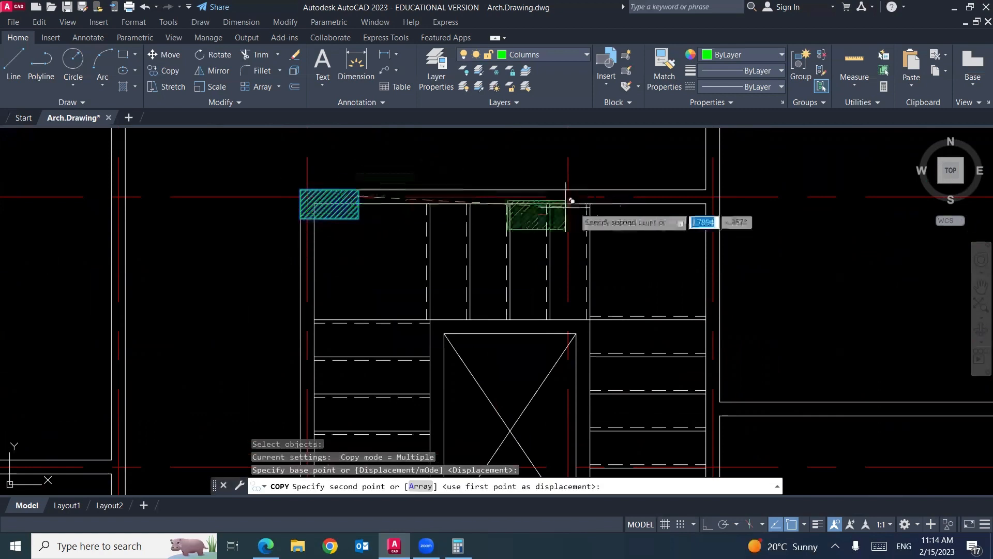
{"action": "left_click", "coordinate": [724, 192]}
{"action": "scroll", "coordinate": [456, 207], "scroll_direction": "down", "scroll_amount": 5}
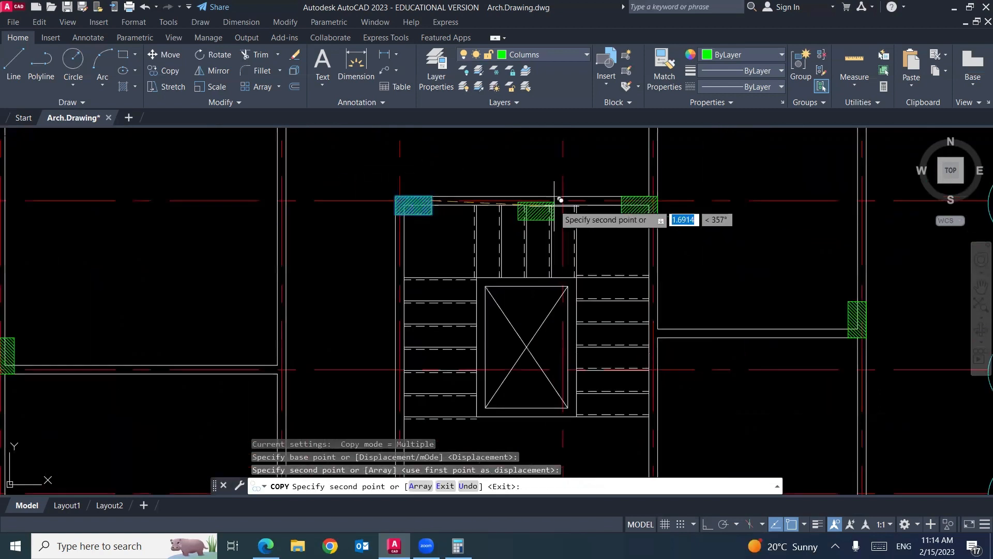
{"action": "key", "text": "Return"}
Step: Copy the column at 3-F by its upper-right corner onto the stair core's outer wall face at 5-F
{"action": "middle_click_drag", "start_coordinate": [531, 331], "coordinate": [460, 261]}
{"action": "key", "text": "Return"}
{"action": "left_click", "coordinate": [358, 332]}
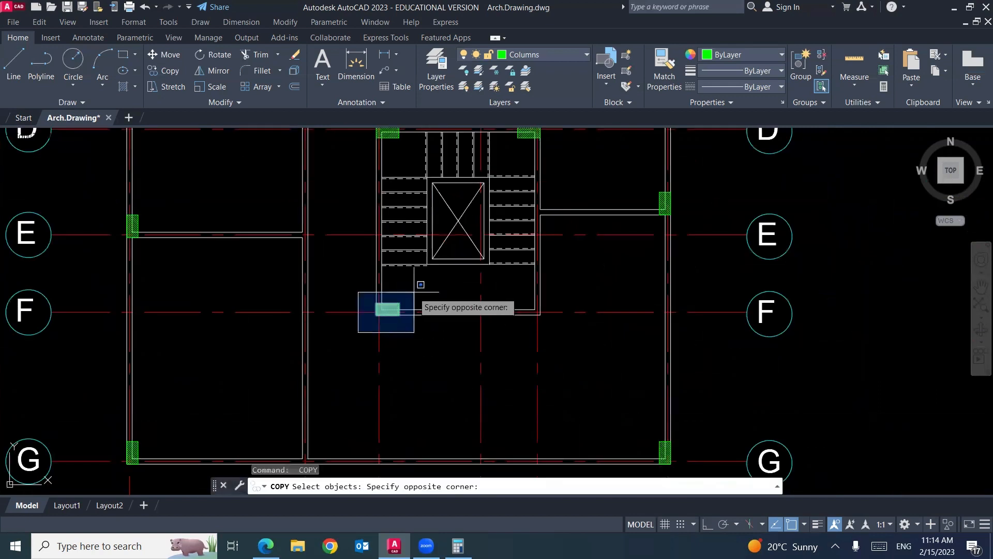
{"action": "left_click", "coordinate": [413, 291]}
{"action": "key", "text": "Return"}
{"action": "scroll", "coordinate": [400, 310], "scroll_direction": "up", "scroll_amount": 3}
{"action": "left_click", "coordinate": [400, 284]}
{"action": "scroll", "coordinate": [400, 284], "scroll_direction": "down", "scroll_amount": 3}
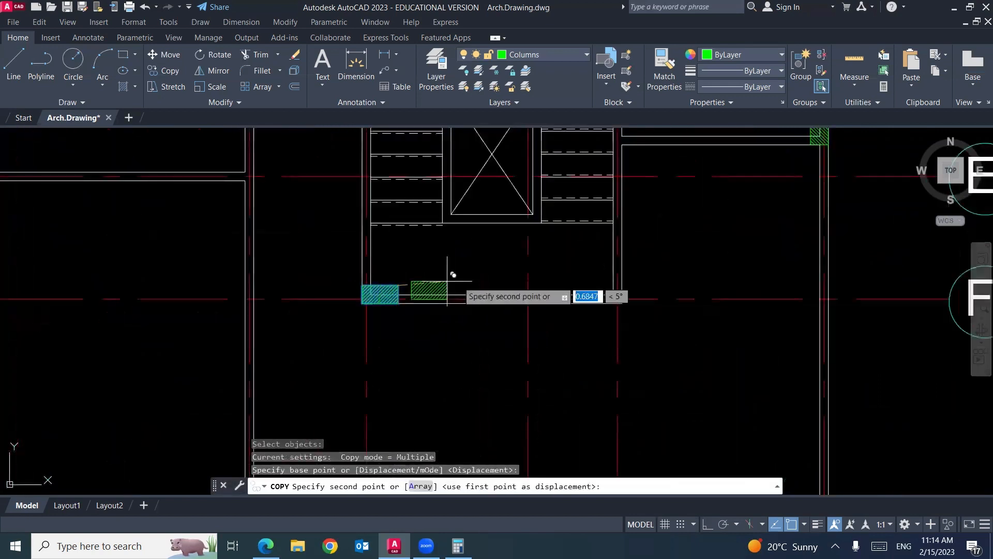
{"action": "left_click", "coordinate": [621, 284]}
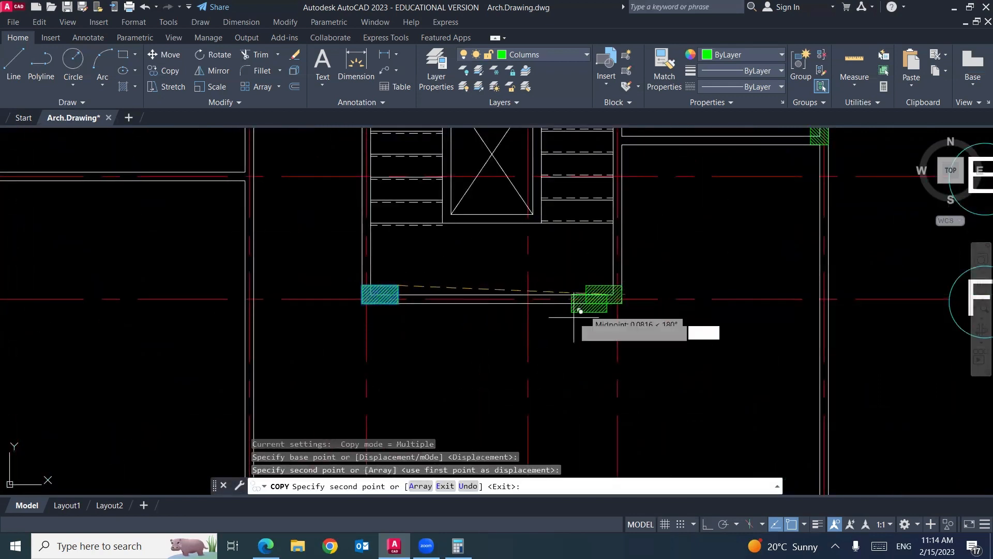
{"action": "key", "text": "Return"}
Step: Check the positions of the columns at 2-B and 2-E in the reference PDF
{"action": "scroll", "coordinate": [496, 343], "scroll_direction": "down", "scroll_amount": 3}
{"action": "scroll", "coordinate": [496, 344], "scroll_direction": "down", "scroll_amount": 3}
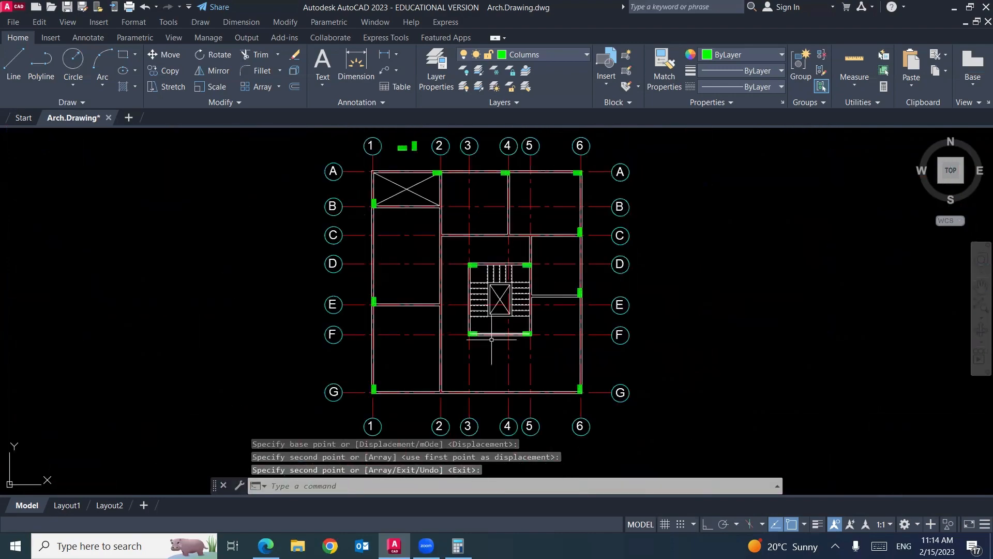
{"action": "left_click", "coordinate": [265, 545]}
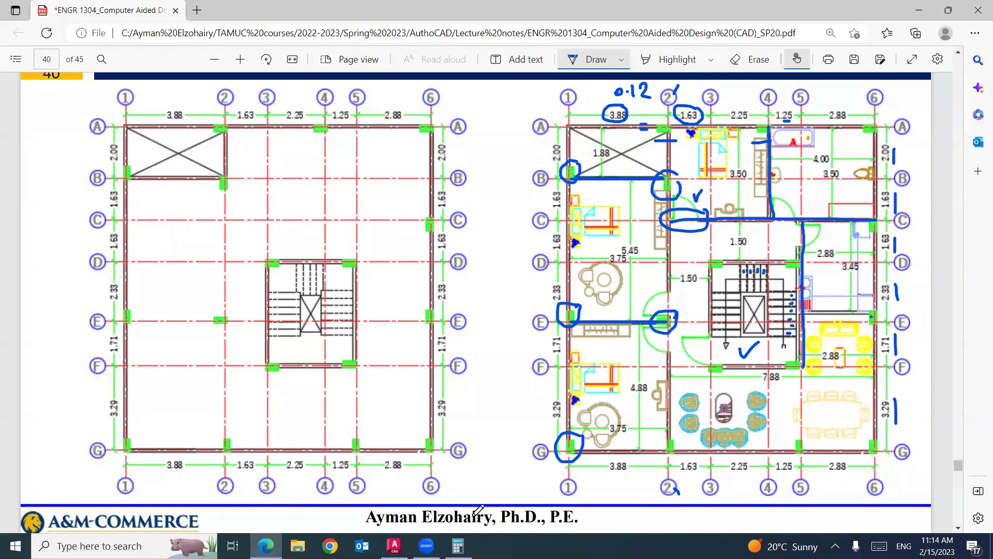
{"action": "left_click", "coordinate": [394, 546]}
{"action": "scroll", "coordinate": [444, 207], "scroll_direction": "up", "scroll_amount": 2}
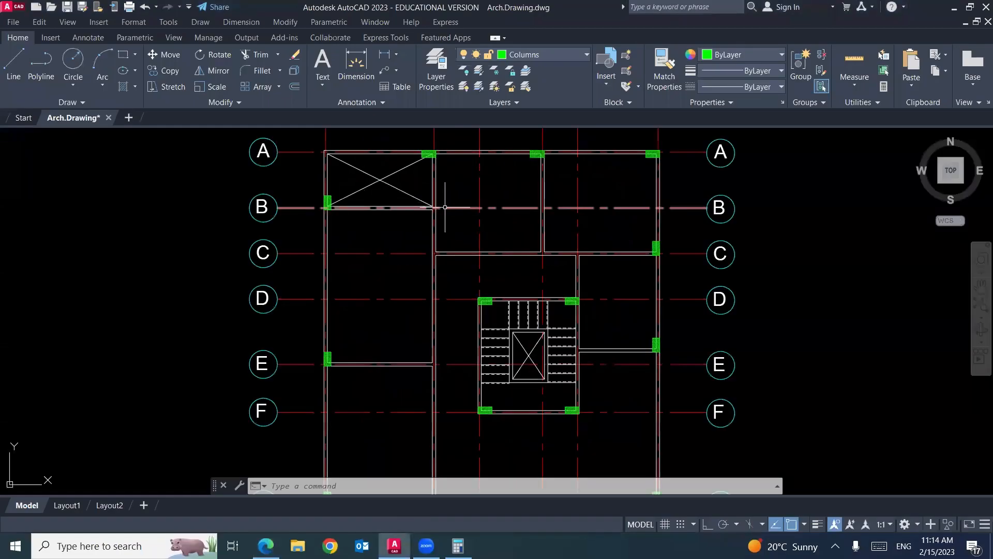
Step: Copy the vertical column at 1-B by its upper-right corner onto the inner wall corner at 2-B
{"action": "type", "text": "co"}
{"action": "key", "text": "Return"}
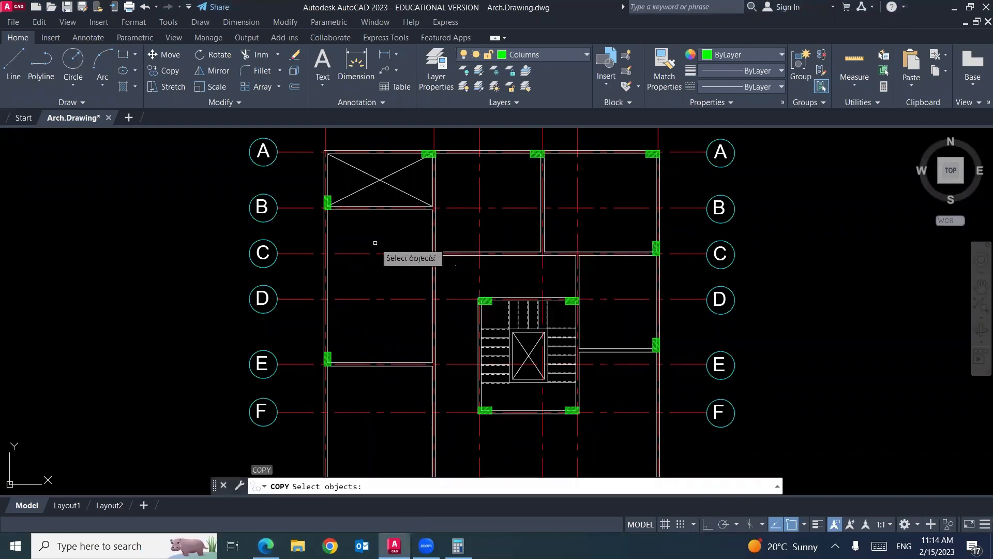
{"action": "key", "text": "alt+Tab"}
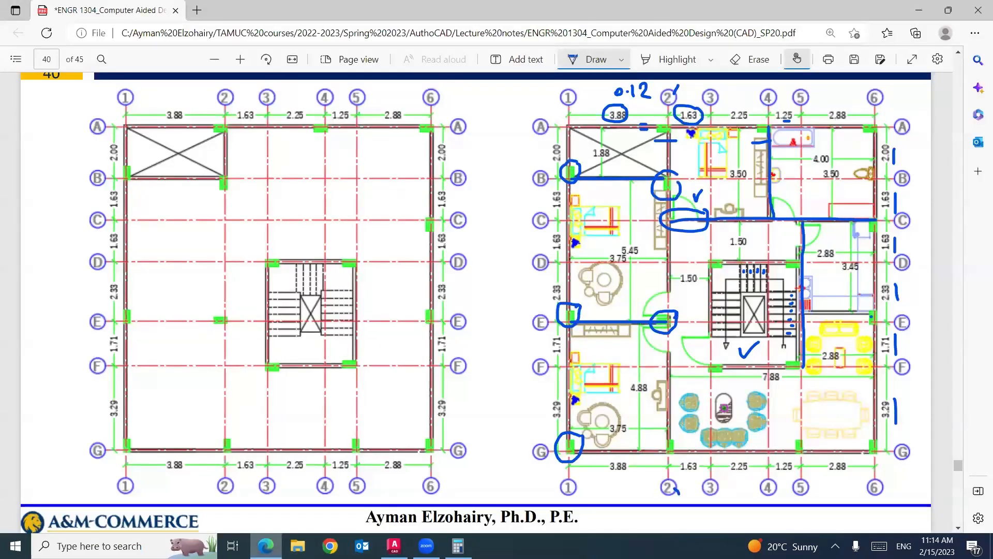
{"action": "key", "text": "alt+Tab"}
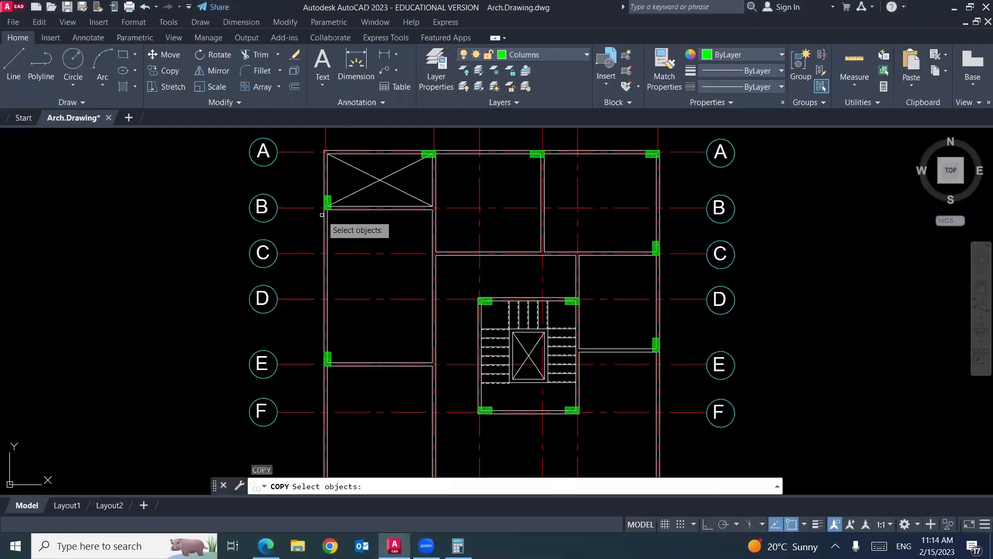
{"action": "left_click", "coordinate": [317, 212]}
{"action": "left_click", "coordinate": [331, 191]}
{"action": "key", "text": "Return"}
{"action": "left_click", "coordinate": [331, 195]}
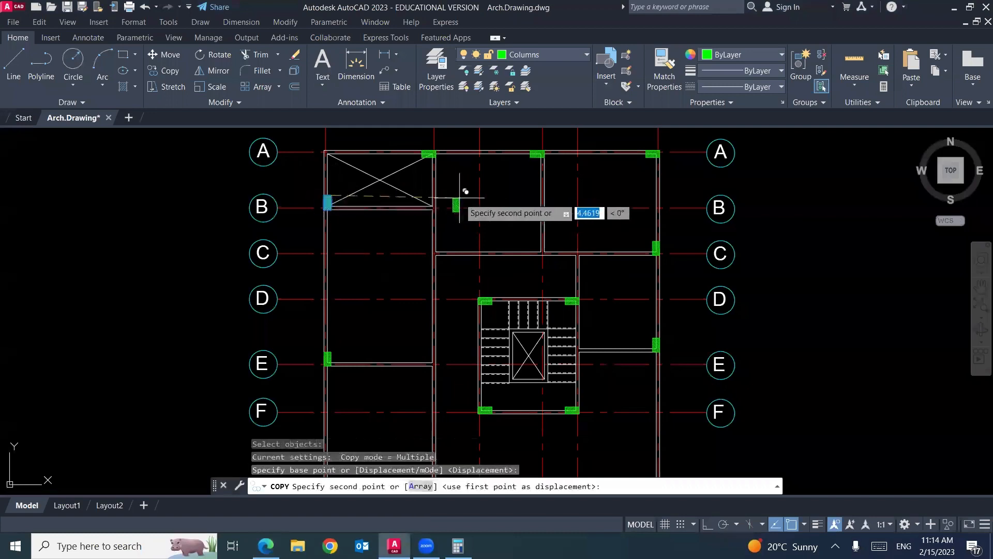
{"action": "scroll", "coordinate": [440, 202], "scroll_direction": "up", "scroll_amount": 5}
{"action": "left_click", "coordinate": [303, 211]}
{"action": "key", "text": "Return"}
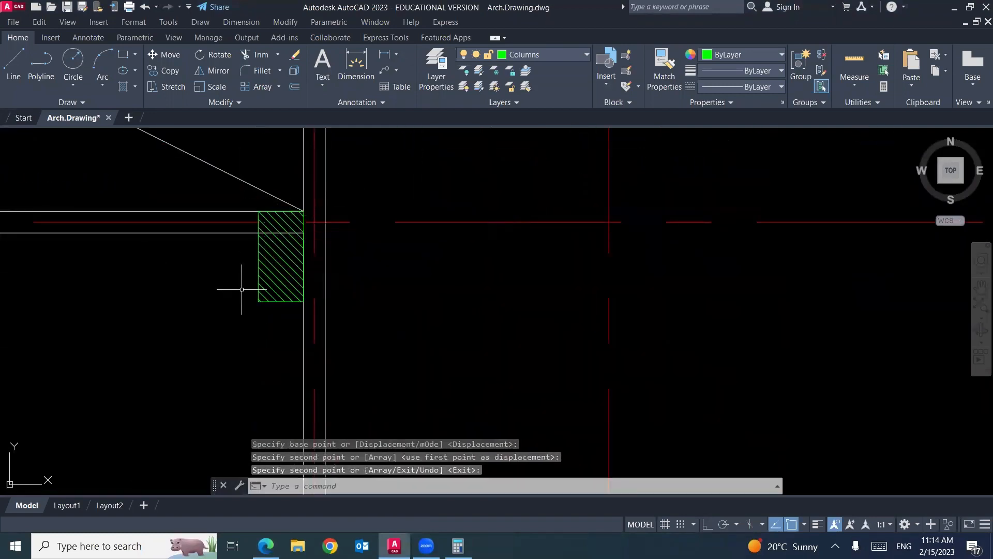
Step: Move the column at 2-B east so its upper-right corner sits on the east face of the axis 2 wall
{"action": "type", "text": "m"}
{"action": "key", "text": "Return"}
{"action": "left_click", "coordinate": [238, 326]}
{"action": "left_click", "coordinate": [309, 204]}
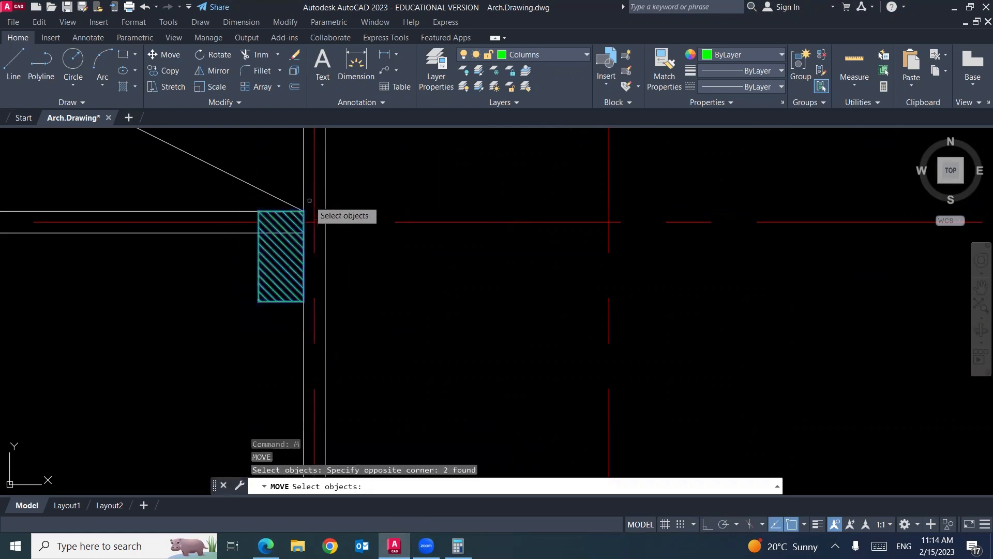
{"action": "key", "text": "Return"}
{"action": "left_click", "coordinate": [304, 211]}
{"action": "left_click", "coordinate": [325, 212]}
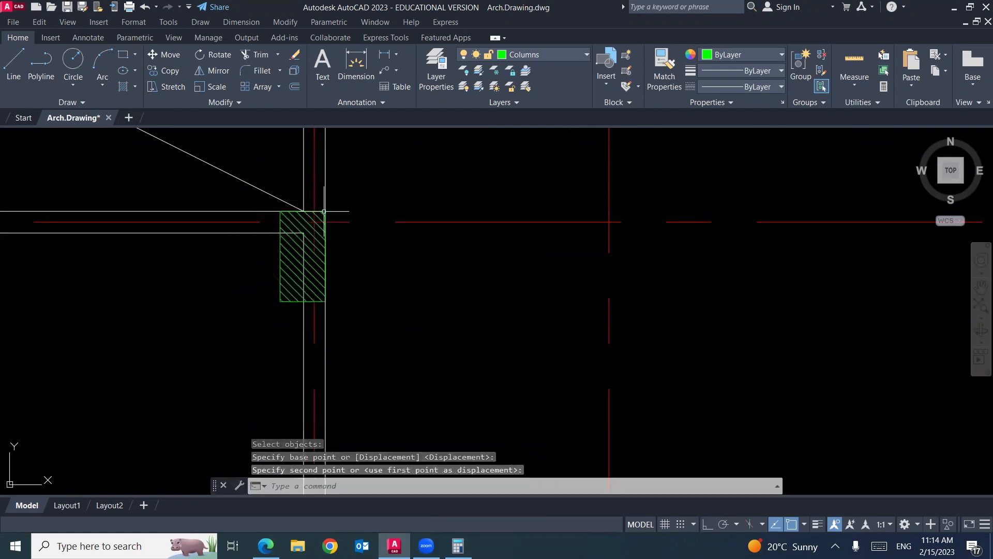
{"action": "scroll", "coordinate": [375, 195], "scroll_direction": "down", "scroll_amount": 6}
{"action": "middle_click_drag", "start_coordinate": [386, 312], "coordinate": [376, 190]}
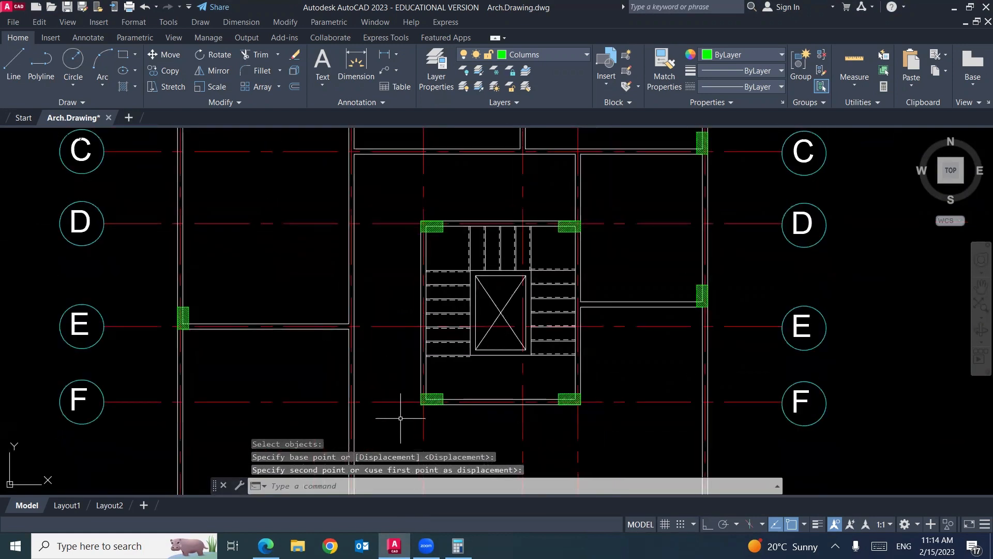
Step: Move the horizontal column at 3-F by its upper-right corner onto the wall corner just below 2-E, where axis E's lower face meets axis 2's west face
{"action": "scroll", "coordinate": [403, 418], "scroll_direction": "up", "scroll_amount": 5}
{"action": "key", "text": "Return"}
{"action": "left_click", "coordinate": [421, 403]}
{"action": "left_click", "coordinate": [506, 335]}
{"action": "key", "text": "Return"}
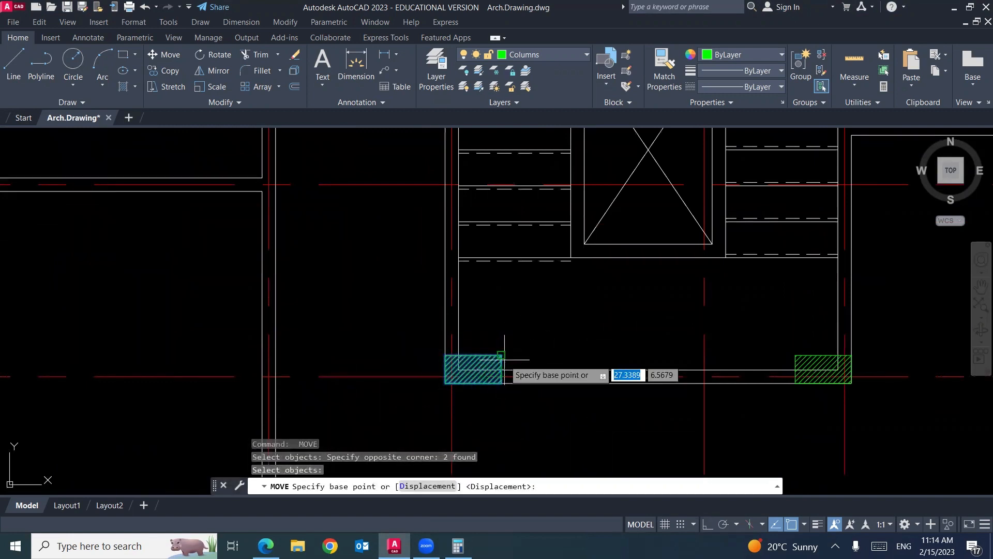
{"action": "left_click", "coordinate": [501, 354]}
{"action": "left_click", "coordinate": [266, 184]}
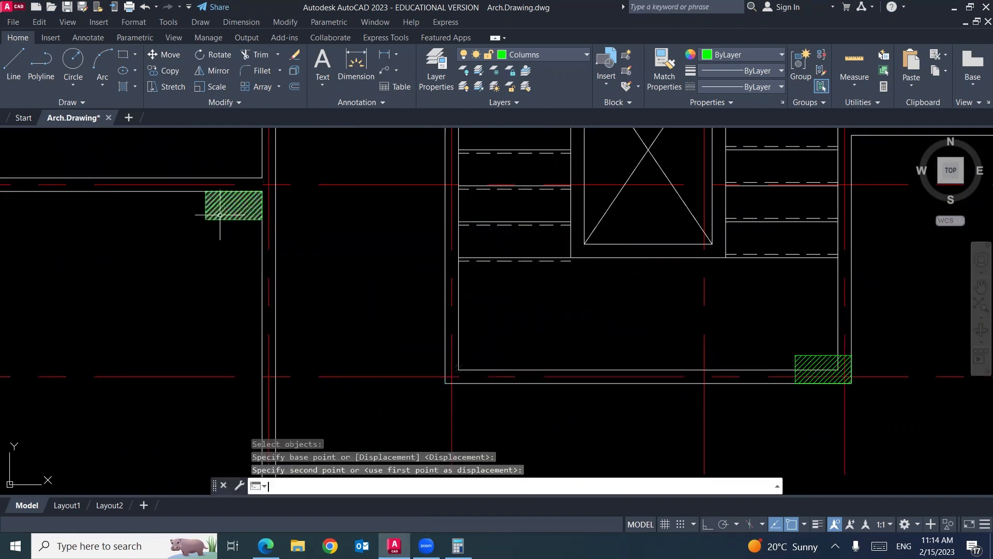
Step: Move the column at 2-E north so its upper-right corner meets the upper face of the axis E wall
{"action": "middle_click_drag", "start_coordinate": [198, 235], "coordinate": [226, 297]}
{"action": "key", "text": "Return"}
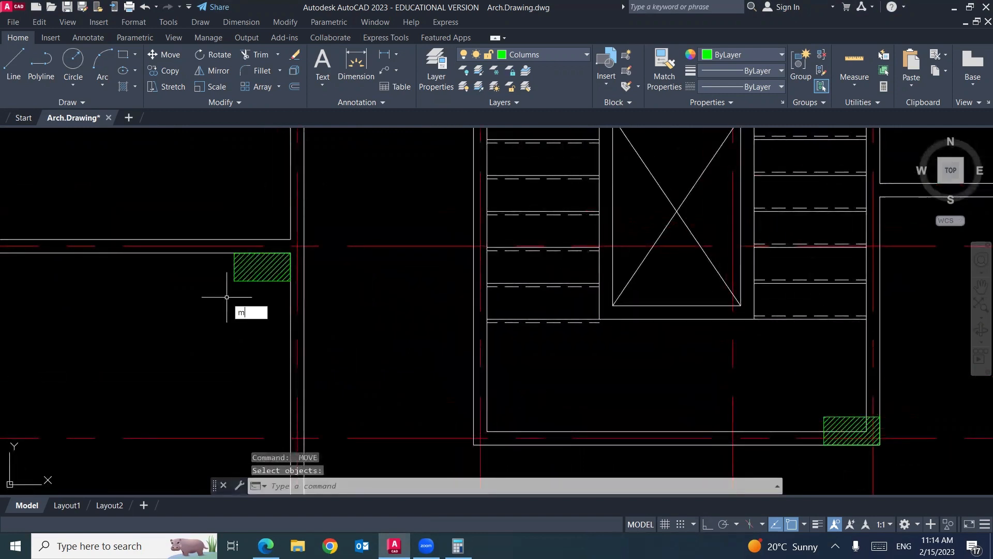
{"action": "left_click", "coordinate": [221, 302]}
{"action": "left_click", "coordinate": [299, 249]}
{"action": "key", "text": "Return"}
{"action": "left_click", "coordinate": [290, 253]}
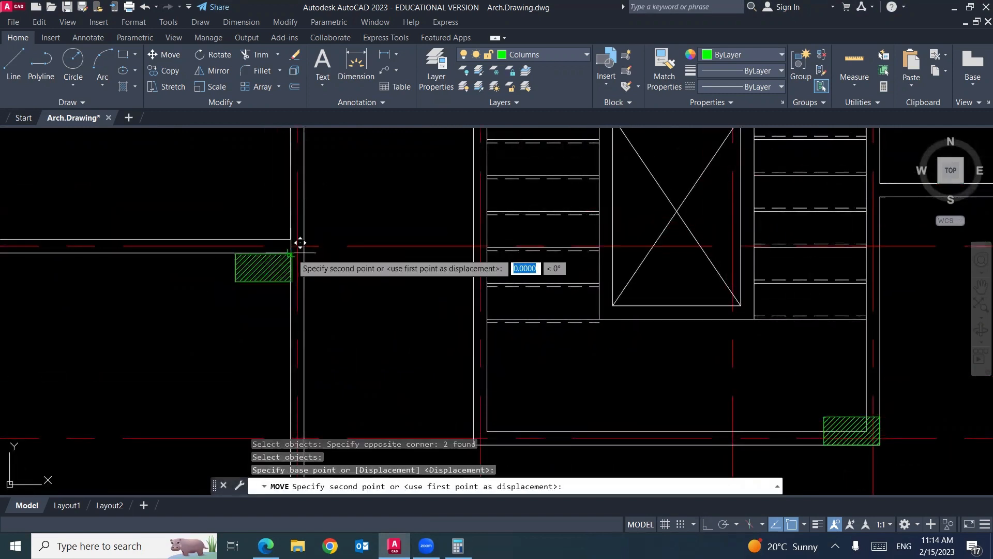
{"action": "left_click", "coordinate": [290, 237]}
Step: Move the column at 2-E east so its upper-right corner sits on the east face of the axis 2 wall
{"action": "key", "text": "Return"}
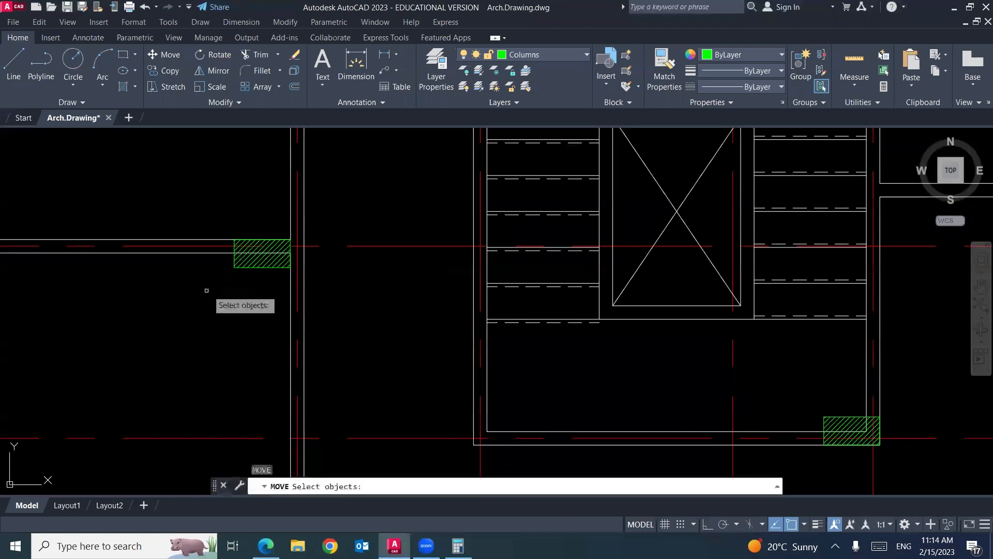
{"action": "left_click", "coordinate": [214, 284]}
{"action": "left_click", "coordinate": [295, 215]}
{"action": "key", "text": "Return"}
{"action": "left_click", "coordinate": [299, 231]}
{"action": "left_click", "coordinate": [299, 238]}
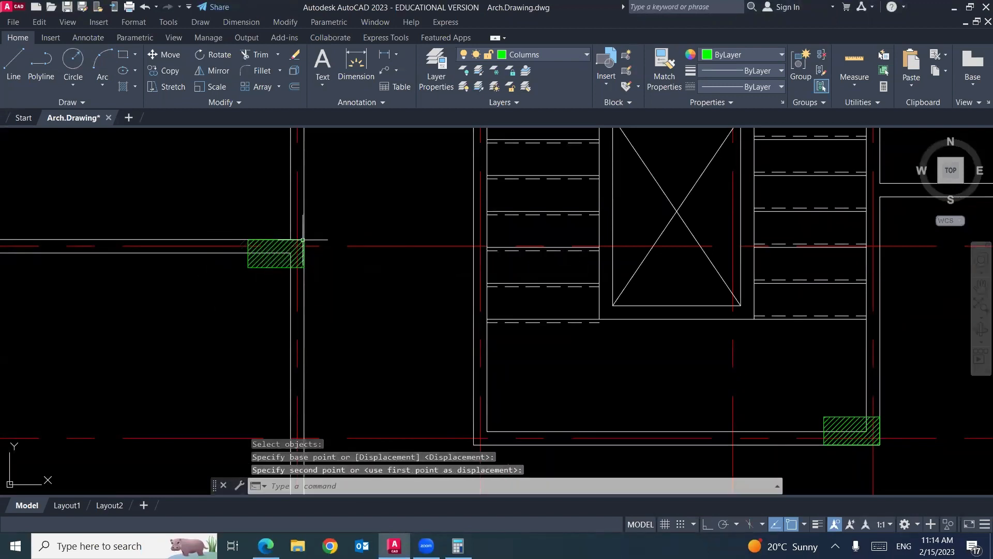
Step: Review the columns placed in the lower half of the plan and compare them with the reference PDF
{"action": "scroll", "coordinate": [299, 238], "scroll_direction": "down", "scroll_amount": 10}
{"action": "scroll", "coordinate": [386, 343], "scroll_direction": "up", "scroll_amount": 4}
{"action": "scroll", "coordinate": [386, 342], "scroll_direction": "up", "scroll_amount": 2}
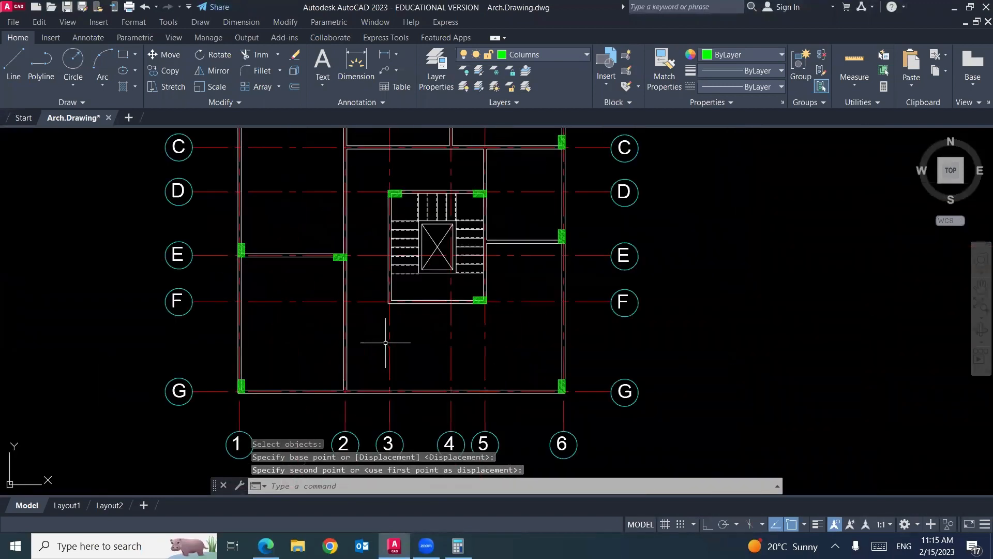
{"action": "scroll", "coordinate": [389, 432], "scroll_direction": "down", "scroll_amount": 2}
{"action": "key", "text": "alt+Tab"}
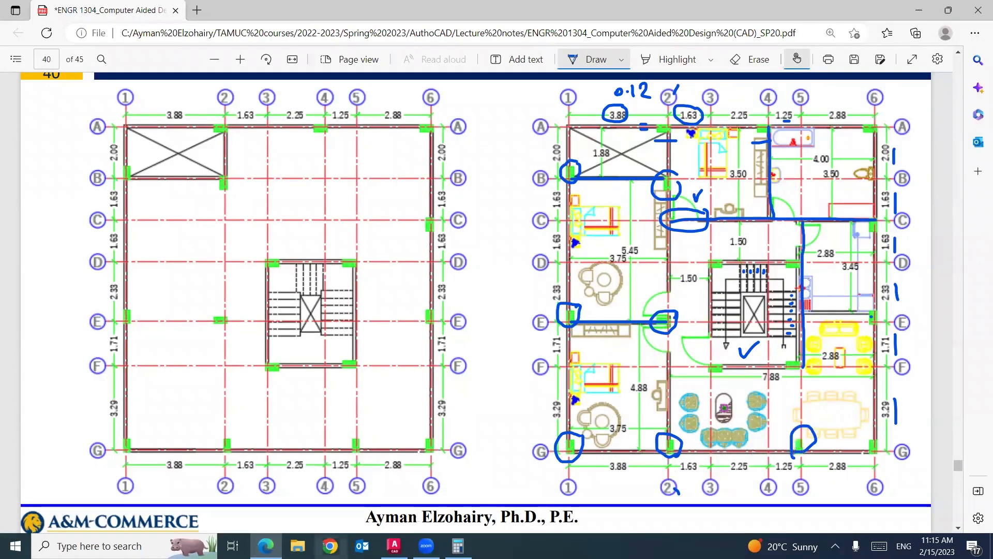
Step: Switch to AutoCAD and copy the column at grid intersection G1 to G2, with the outer wall corner area as base point
{"action": "key", "text": "alt+Tab"}
{"action": "type", "text": "ct o"}
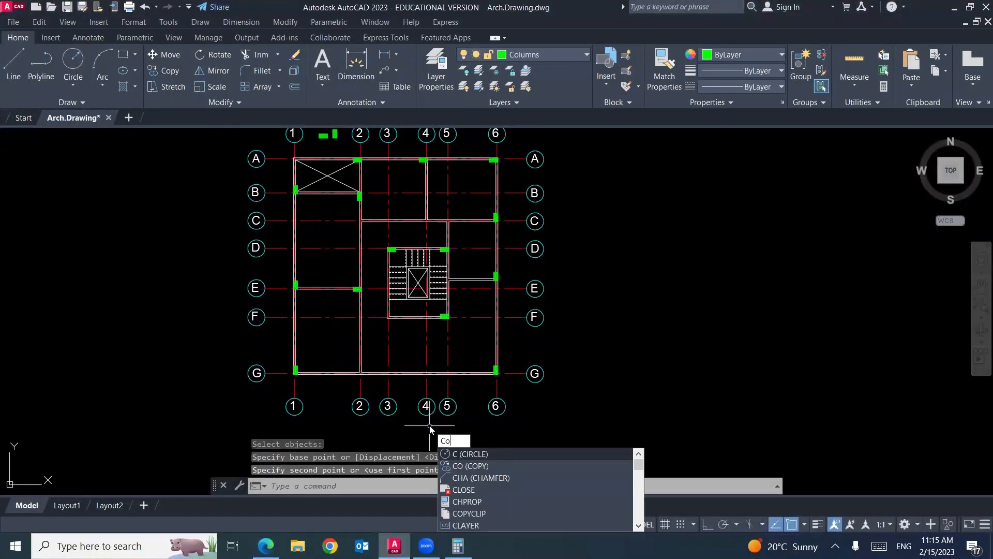
{"action": "key", "text": "Return"}
{"action": "left_click", "coordinate": [288, 380]}
{"action": "key", "text": "Return"}
{"action": "scroll", "coordinate": [290, 375], "scroll_direction": "up", "scroll_amount": 5}
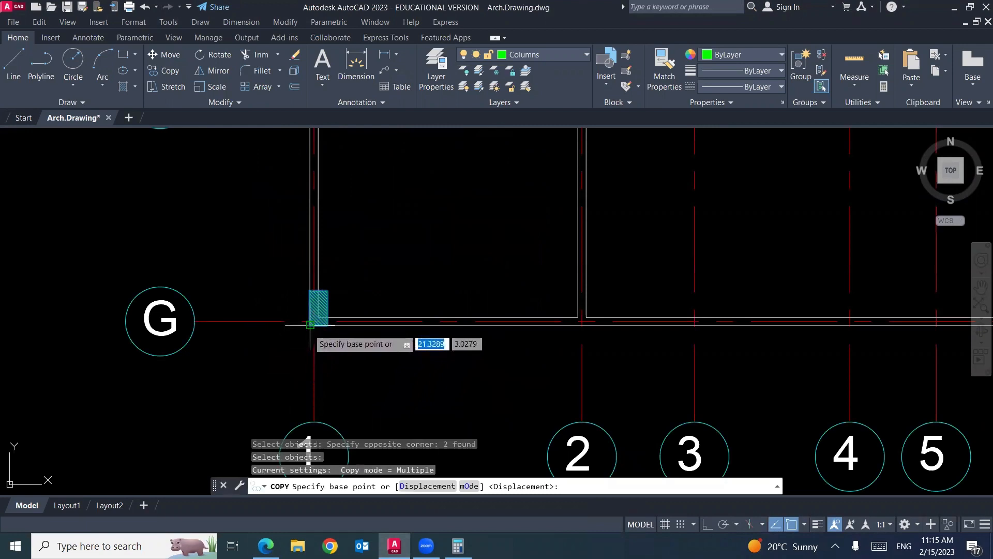
{"action": "scroll", "coordinate": [310, 324], "scroll_direction": "up", "scroll_amount": 5}
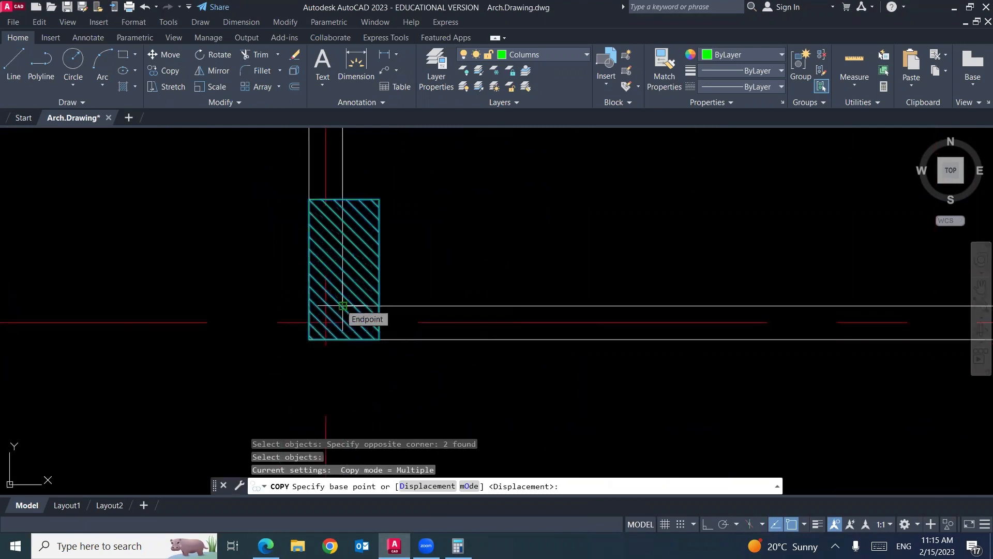
{"action": "left_click", "coordinate": [309, 306]}
{"action": "scroll", "coordinate": [311, 308], "scroll_direction": "down", "scroll_amount": 5}
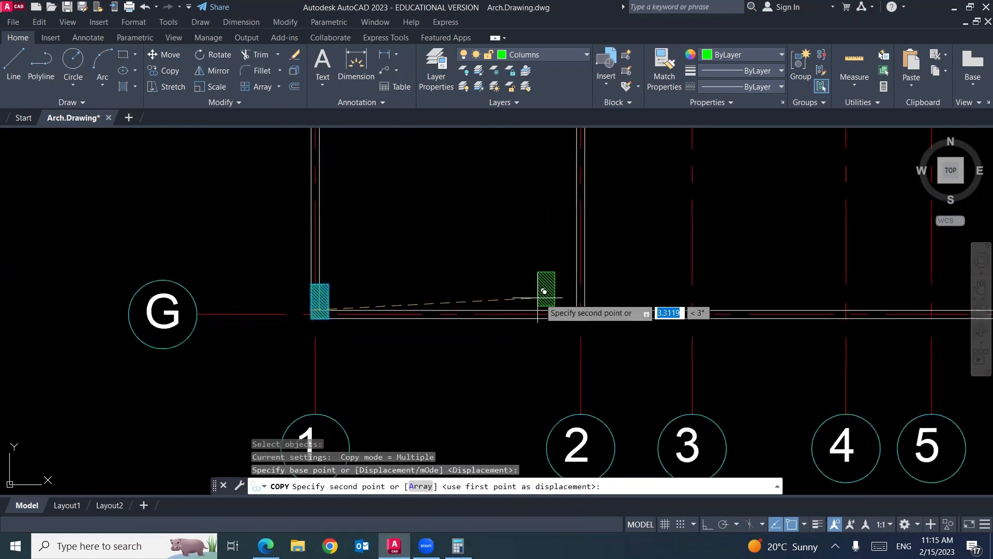
{"action": "scroll", "coordinate": [525, 304], "scroll_direction": "down", "scroll_amount": 5}
{"action": "scroll", "coordinate": [524, 304], "scroll_direction": "up", "scroll_amount": 3}
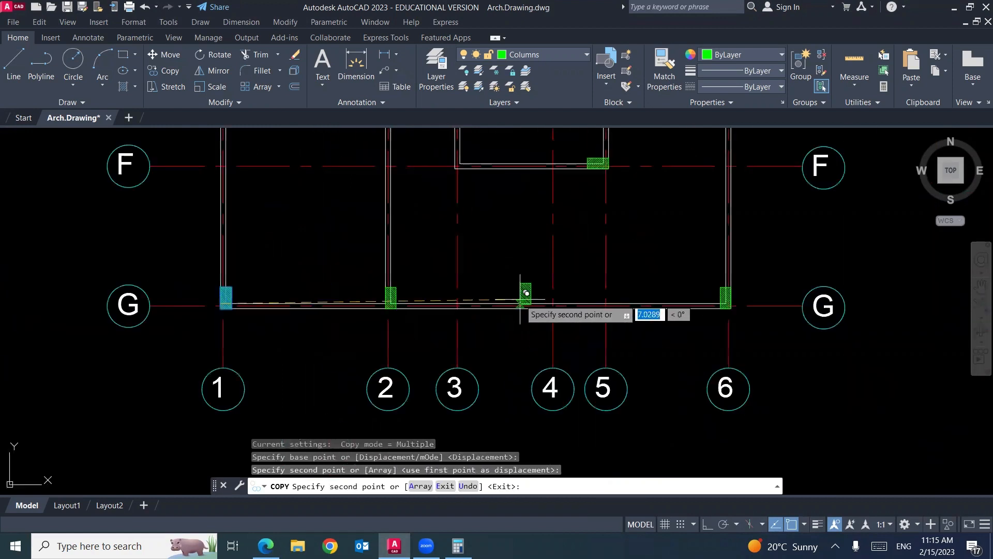
Step: Place another copy of the column on the wall at grid intersection G5 and finish copying
{"action": "scroll", "coordinate": [523, 304], "scroll_direction": "down", "scroll_amount": 2}
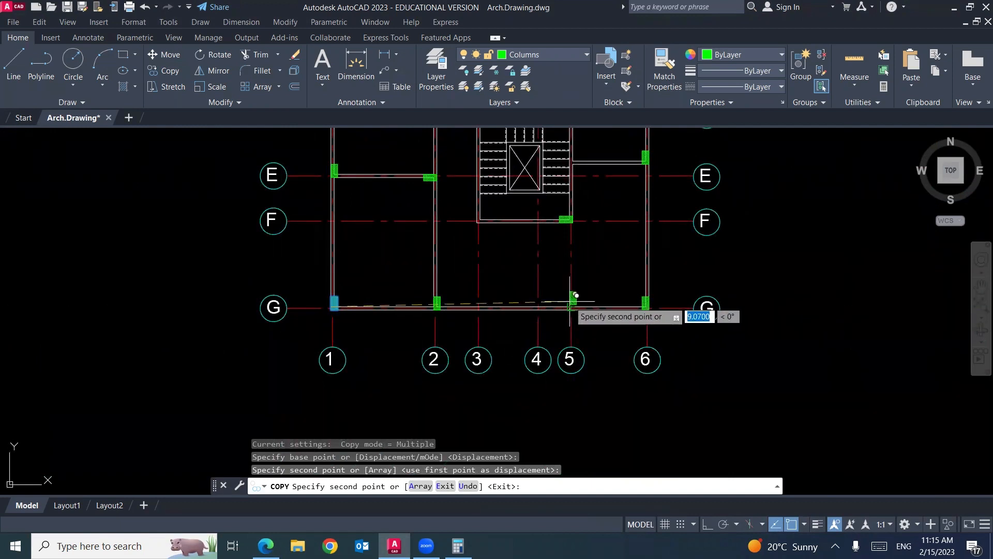
{"action": "left_click", "coordinate": [576, 295]}
{"action": "key", "text": "Return"}
Step: Move the column at G5 by 0.06 toward axis 4, using the outer wall face and axis 6 as reference points
{"action": "scroll", "coordinate": [575, 306], "scroll_direction": "up", "scroll_amount": 4}
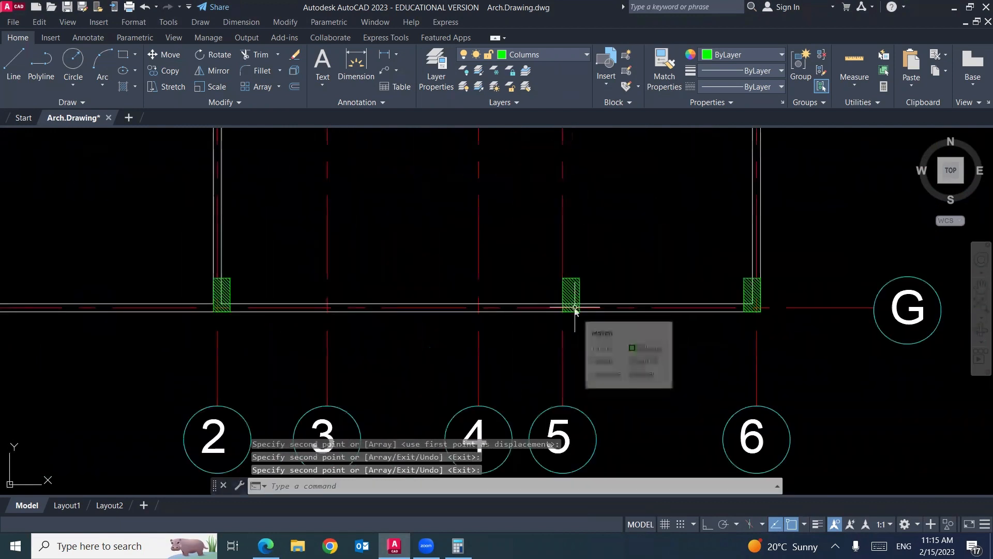
{"action": "type", "text": "m"}
{"action": "key", "text": "Return"}
{"action": "left_click", "coordinate": [547, 324]}
{"action": "left_click", "coordinate": [581, 275]}
{"action": "key", "text": "Return"}
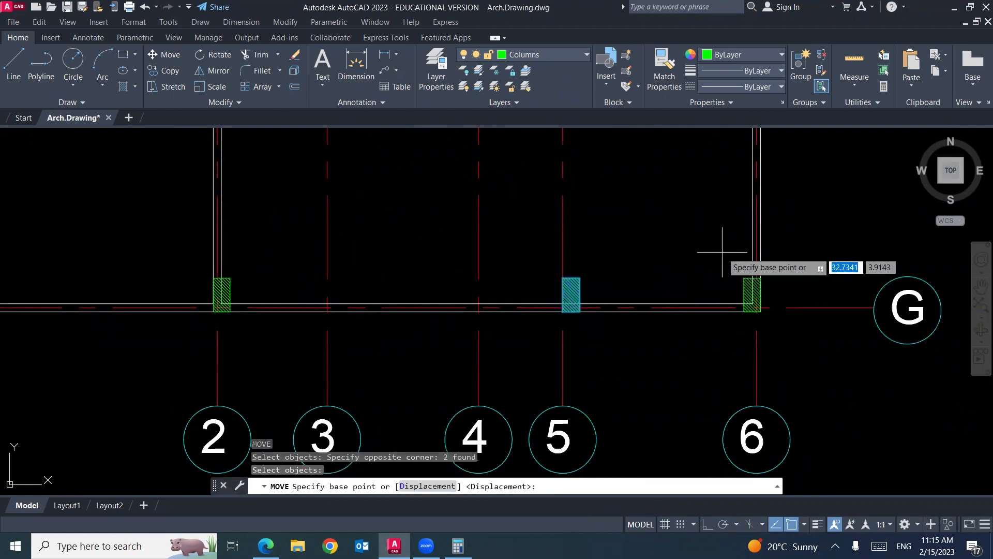
{"action": "scroll", "coordinate": [757, 258], "scroll_direction": "up", "scroll_amount": 4}
{"action": "left_click", "coordinate": [762, 259]}
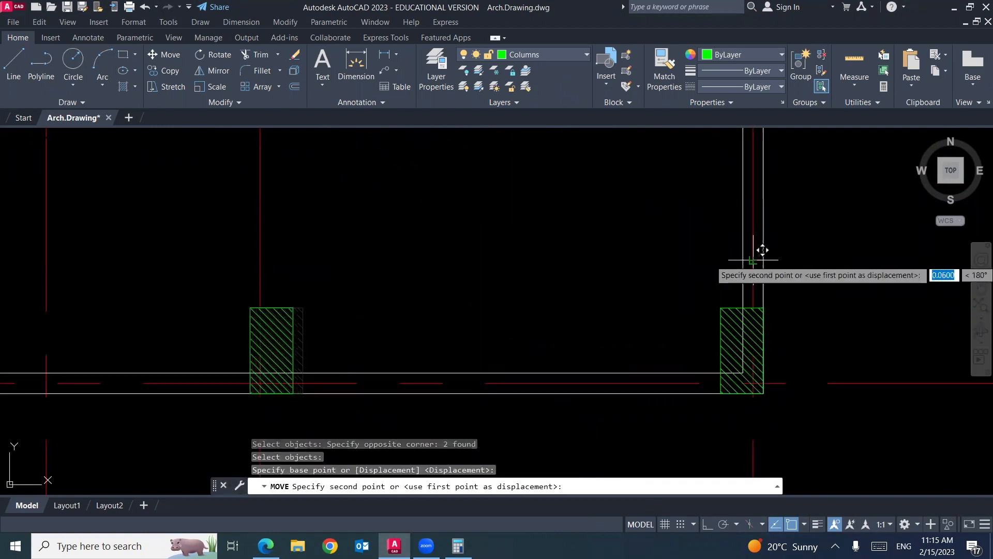
{"action": "left_click", "coordinate": [753, 260]}
Step: Delete the two spare column shapes above the plan between axes 1 and 2
{"action": "scroll", "coordinate": [462, 255], "scroll_direction": "down", "scroll_amount": 6}
{"action": "scroll", "coordinate": [463, 286], "scroll_direction": "down", "scroll_amount": 5}
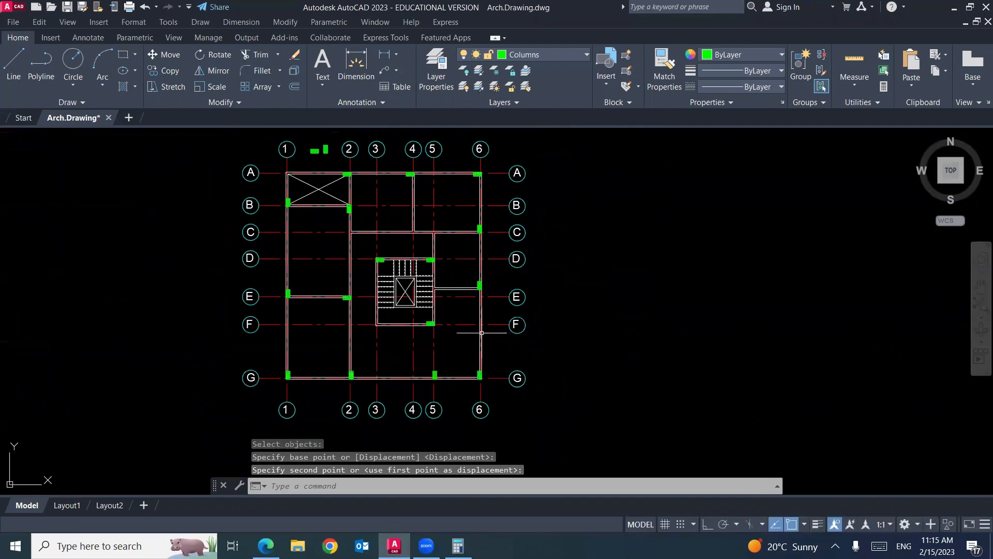
{"action": "left_click", "coordinate": [334, 138]}
{"action": "left_click", "coordinate": [309, 155]}
{"action": "key", "text": "Delete"}
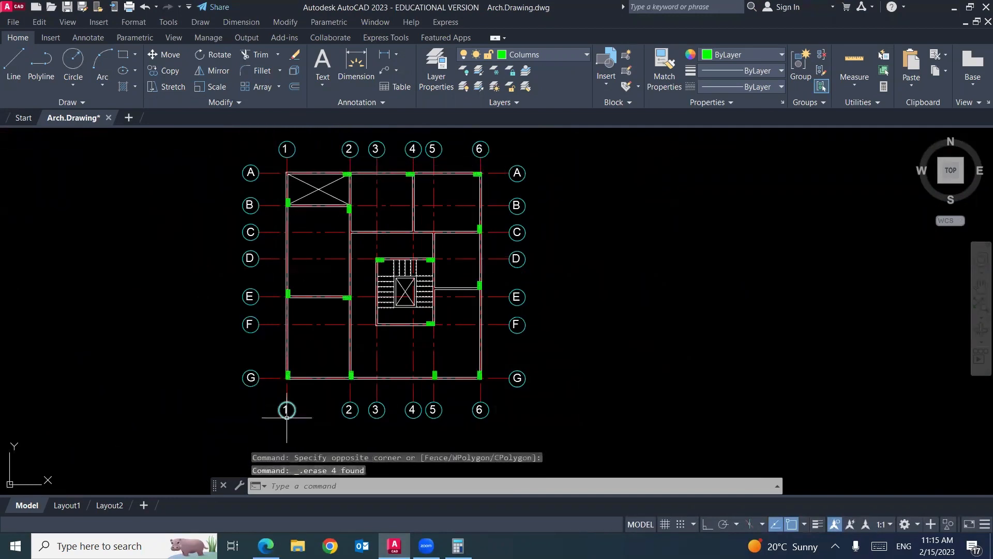
Step: Switch to the lecture PDF and draw a tick mark beside the block creation methods on page 38
{"action": "key", "text": "alt+Tab"}
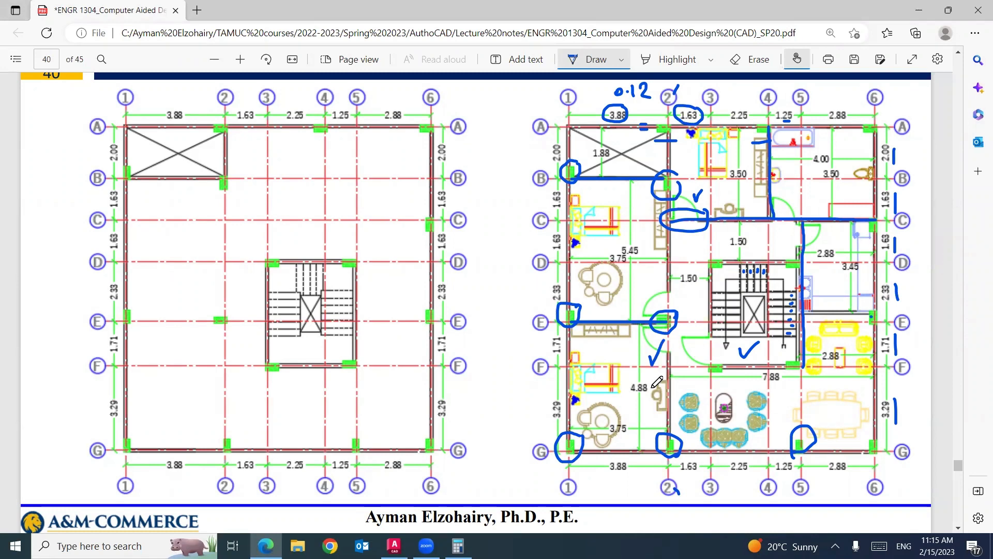
{"action": "scroll", "coordinate": [657, 382], "scroll_direction": "up", "scroll_amount": 2}
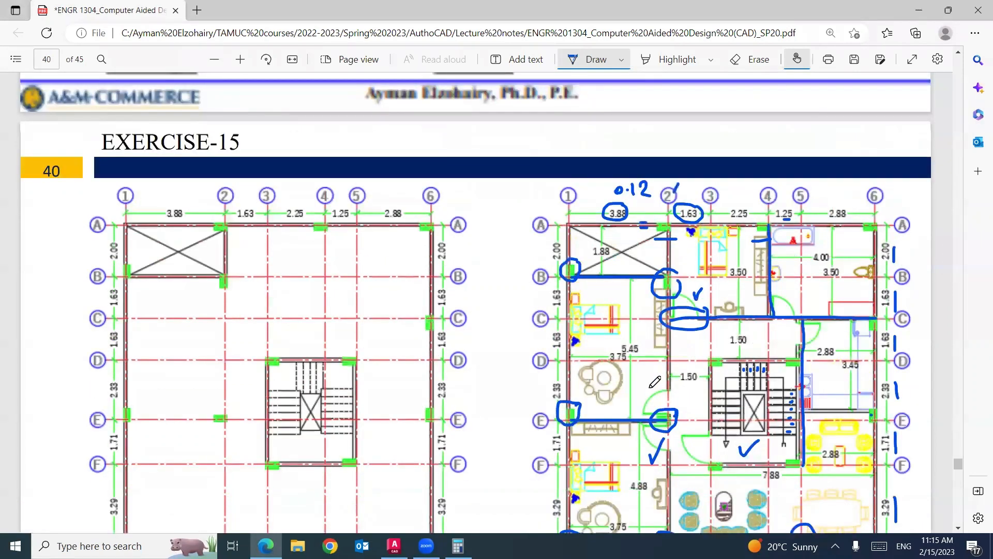
{"action": "scroll", "coordinate": [654, 382], "scroll_direction": "up", "scroll_amount": 15}
{"action": "scroll", "coordinate": [212, 187], "scroll_direction": "up", "scroll_amount": 2}
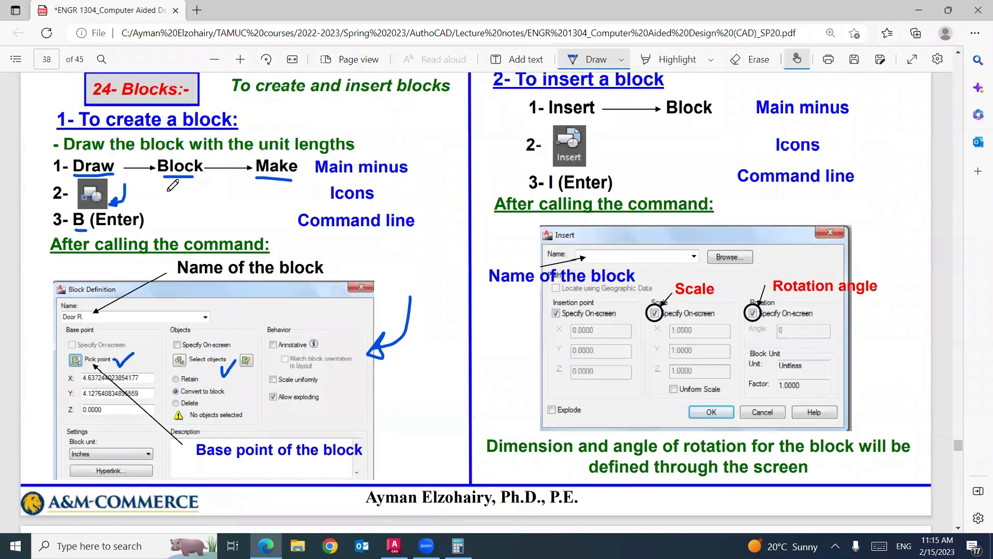
{"action": "left_click_drag", "start_coordinate": [169, 192], "coordinate": [200, 181]}
Step: Mark up the block insertion notes: tick the Insert icon, circle the I command and tick the block Name field
{"action": "scroll", "coordinate": [627, 159], "scroll_direction": "up", "scroll_amount": 2}
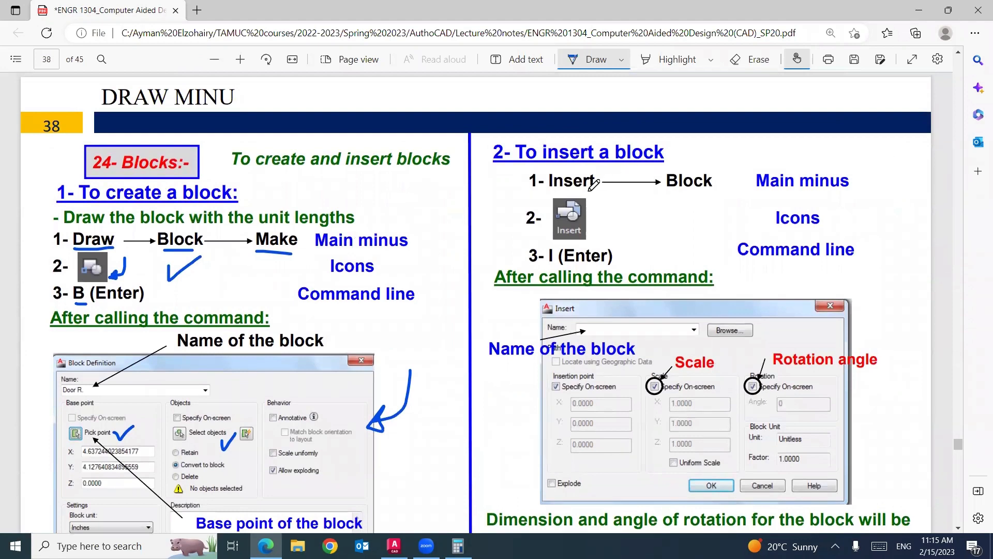
{"action": "mouse_move", "coordinate": [595, 217]}
{"action": "left_mouse_down"}
{"action": "mouse_move", "coordinate": [601, 226]}
{"action": "mouse_move", "coordinate": [618, 212]}
{"action": "left_mouse_up"}
{"action": "mouse_move", "coordinate": [552, 268]}
{"action": "left_mouse_down"}
{"action": "mouse_move", "coordinate": [537, 243]}
{"action": "mouse_move", "coordinate": [562, 259]}
{"action": "mouse_move", "coordinate": [552, 267]}
{"action": "left_mouse_up"}
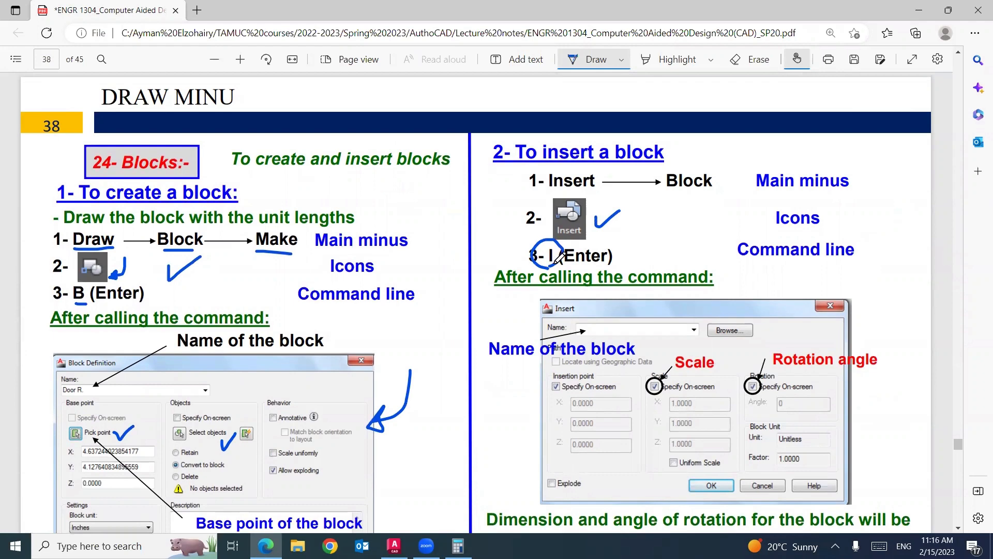
{"action": "scroll", "coordinate": [559, 257], "scroll_direction": "down", "scroll_amount": 2}
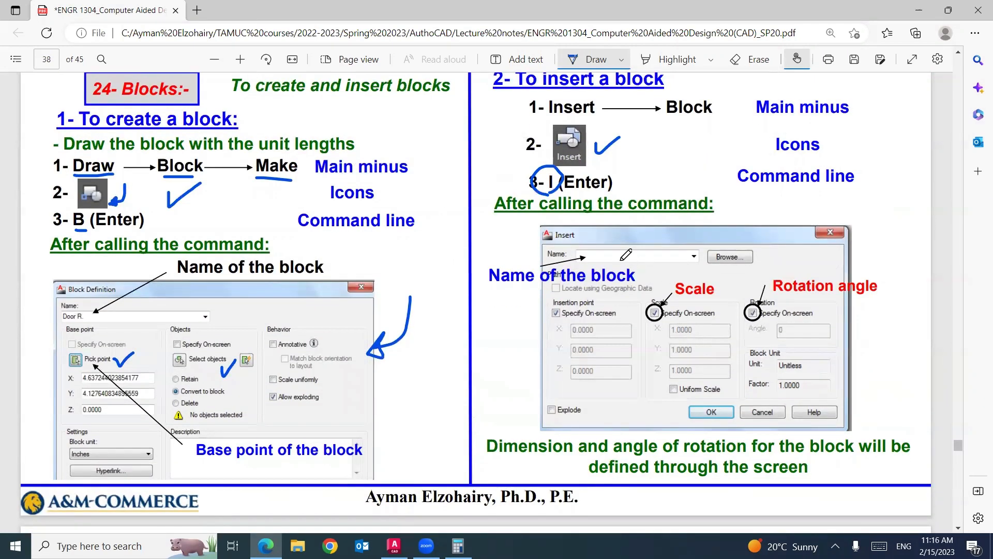
{"action": "left_click_drag", "start_coordinate": [612, 259], "coordinate": [632, 246]}
{"action": "scroll", "coordinate": [635, 243], "scroll_direction": "down", "scroll_amount": 4}
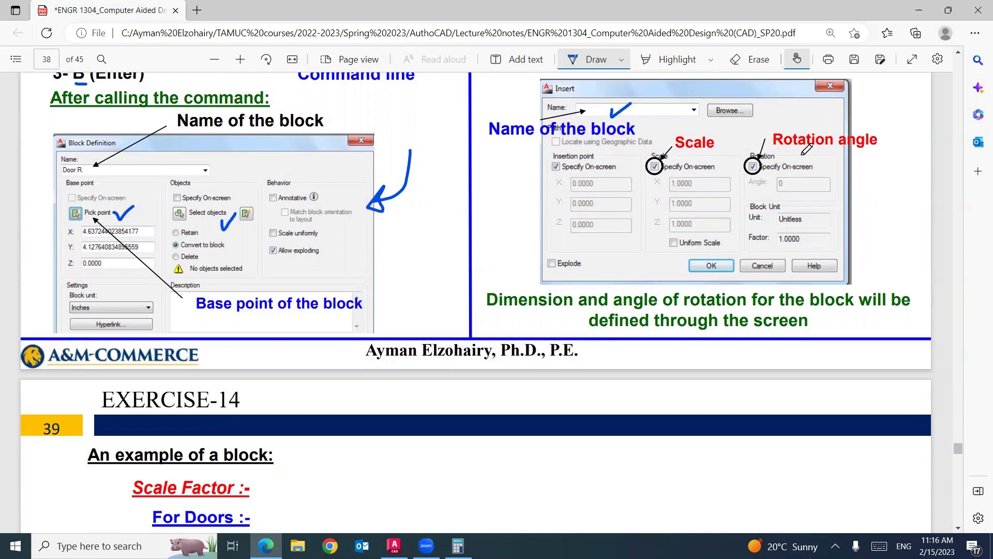
Step: Return to the floor plan on page 40 and draw a tick beside the door below grid E2
{"action": "scroll", "coordinate": [504, 300], "scroll_direction": "down", "scroll_amount": 10}
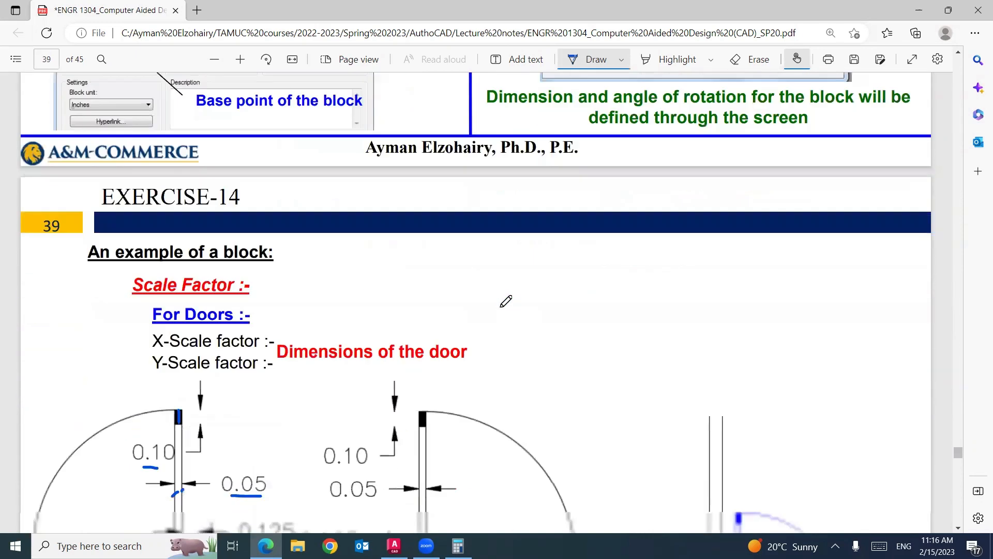
{"action": "scroll", "coordinate": [506, 302], "scroll_direction": "down", "scroll_amount": 5}
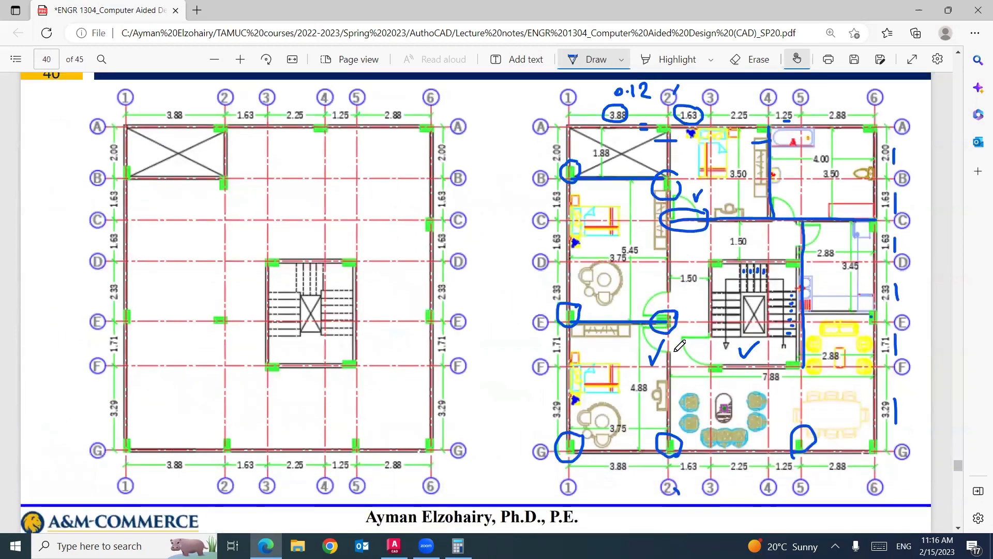
{"action": "scroll", "coordinate": [647, 301], "scroll_direction": "up", "scroll_amount": 2}
{"action": "scroll", "coordinate": [681, 301], "scroll_direction": "down", "scroll_amount": 3}
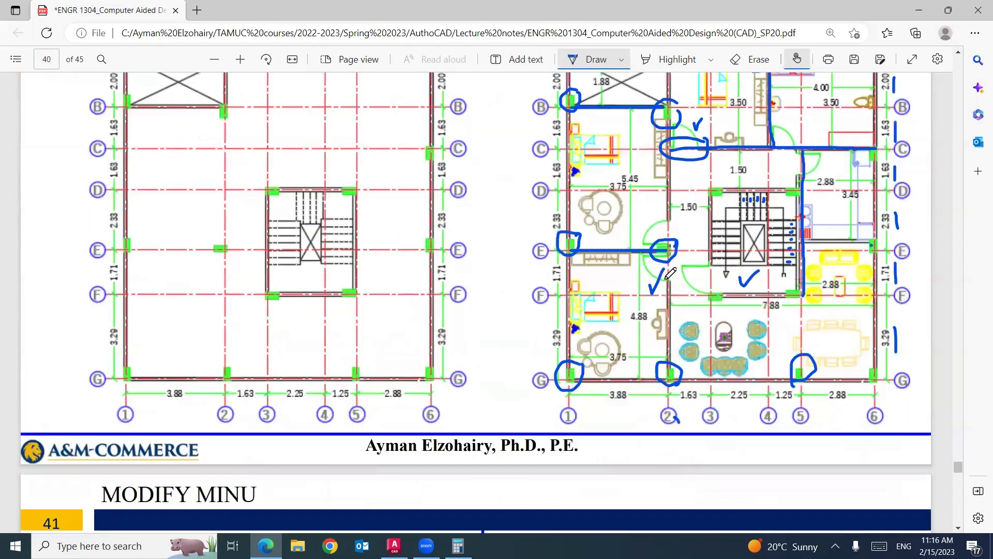
{"action": "scroll", "coordinate": [644, 258], "scroll_direction": "down", "scroll_amount": 1}
{"action": "left_click_drag", "start_coordinate": [635, 277], "coordinate": [645, 273]}
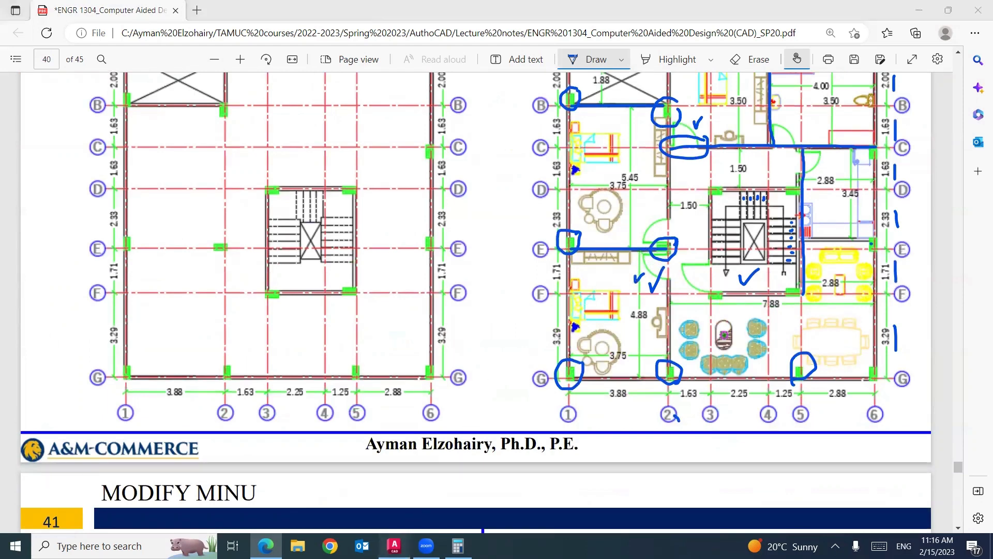
{"action": "left_click", "coordinate": [395, 545]}
{"action": "scroll", "coordinate": [334, 307], "scroll_direction": "up", "scroll_amount": 5}
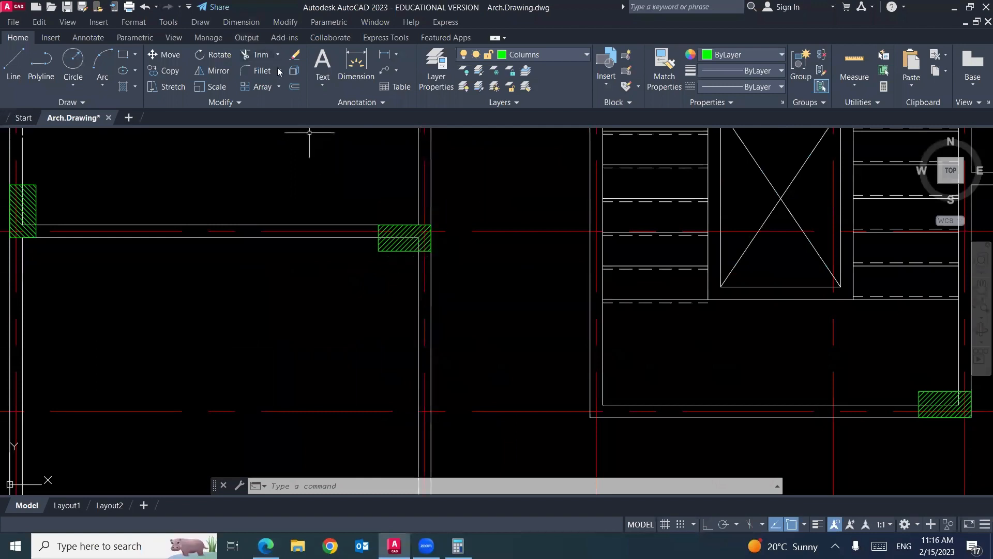
{"action": "left_click", "coordinate": [105, 23]}
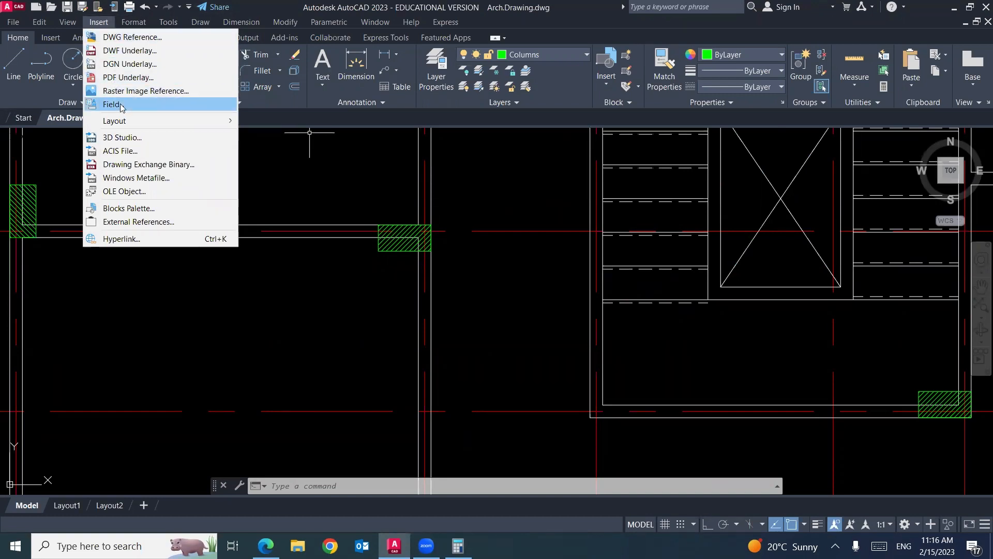
{"action": "left_click", "coordinate": [129, 208]}
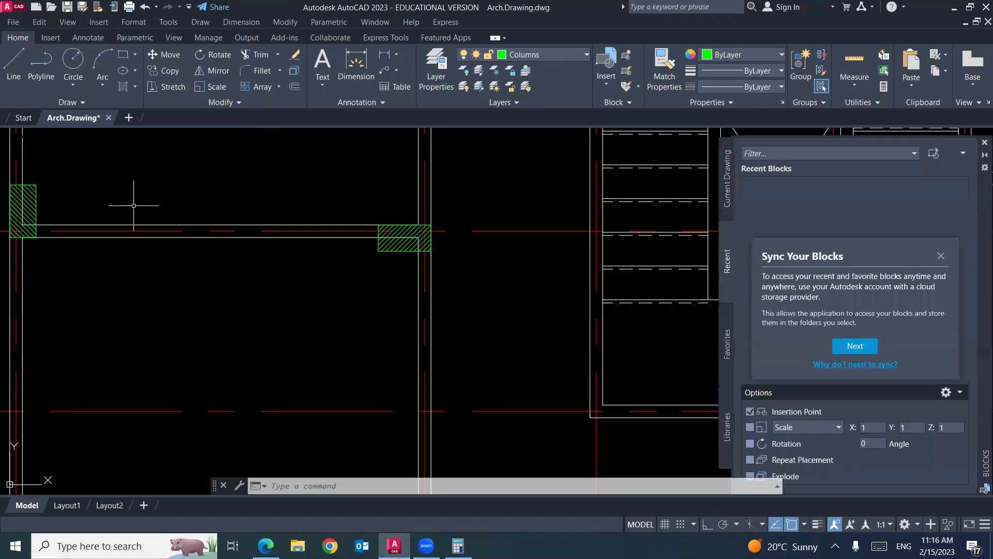
{"action": "left_click", "coordinate": [984, 143]}
Step: Check the block insertion instructions on page 38 of the lecture PDF
{"action": "left_click", "coordinate": [265, 546]}
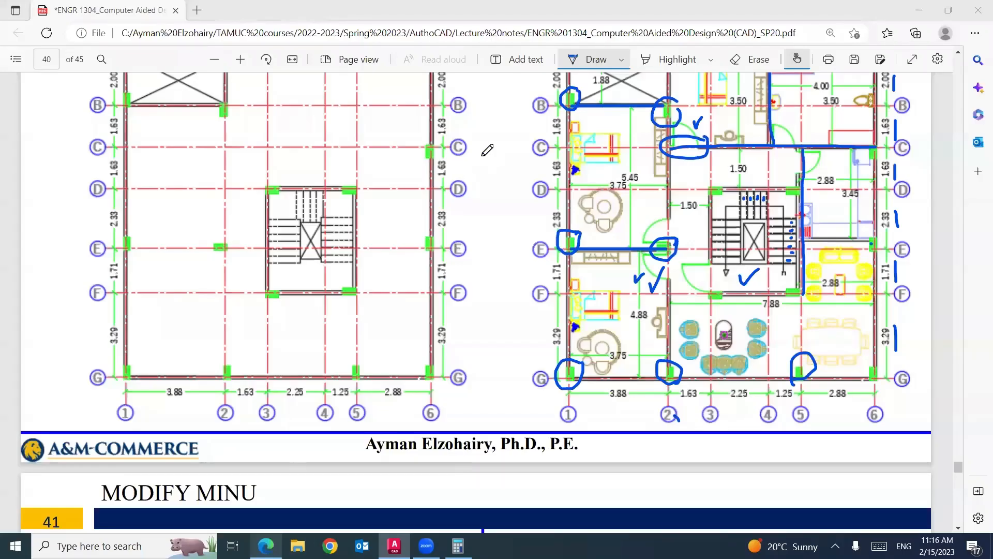
{"action": "scroll", "coordinate": [518, 292], "scroll_direction": "up", "scroll_amount": 15}
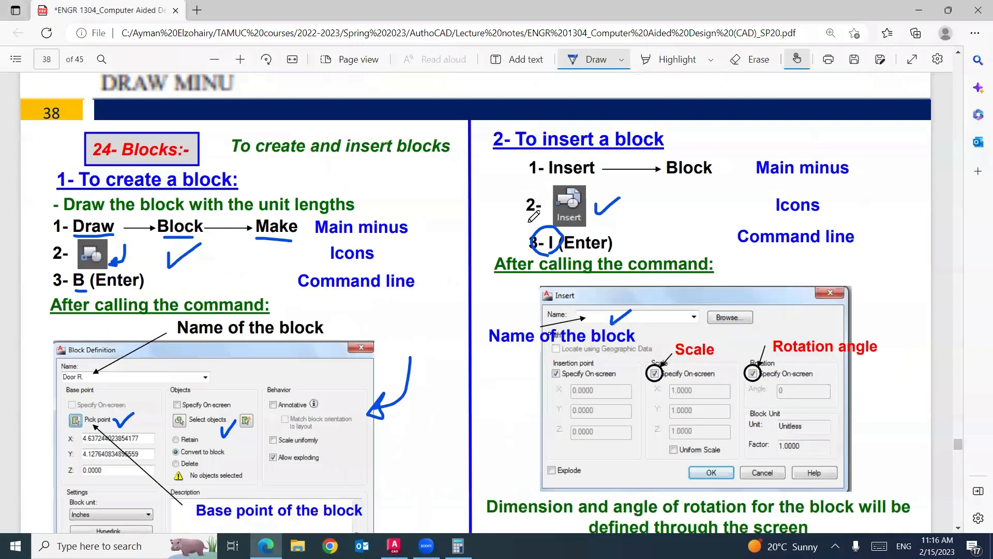
{"action": "scroll", "coordinate": [714, 190], "scroll_direction": "up", "scroll_amount": 1}
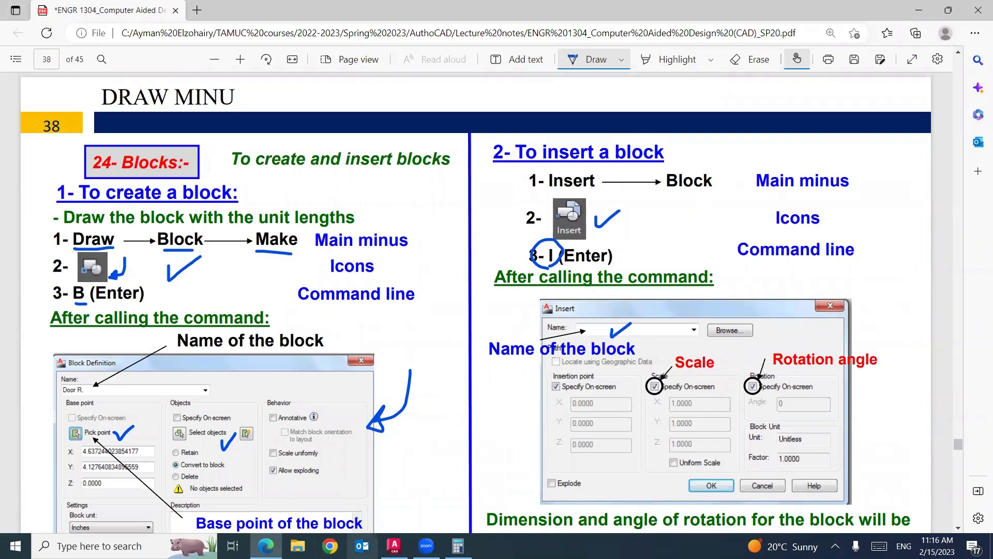
Step: Switch to AutoCAD, open the Blocks palette with the Insert command and dismiss the sync offer
{"action": "left_click", "coordinate": [394, 545]}
{"action": "type", "text": "i"}
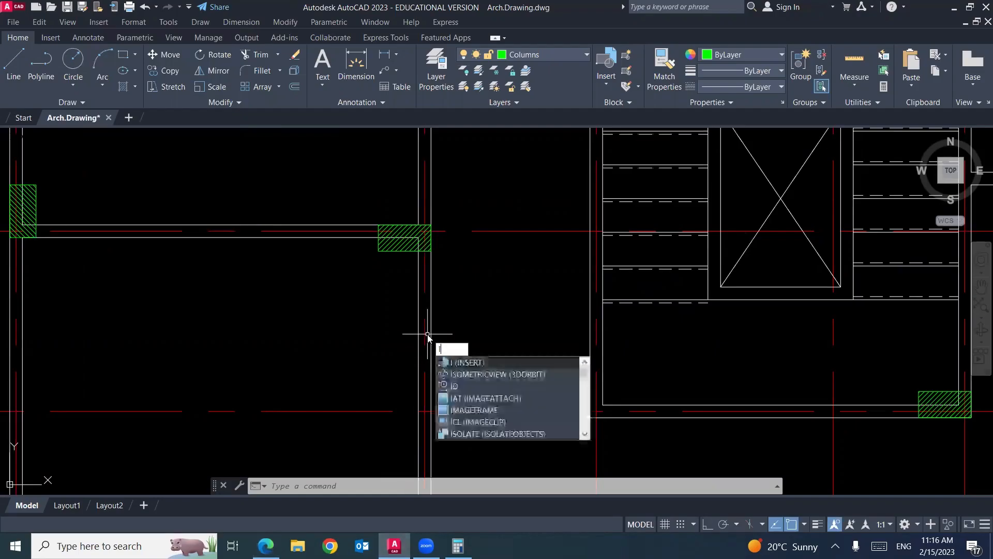
{"action": "key", "text": "Return"}
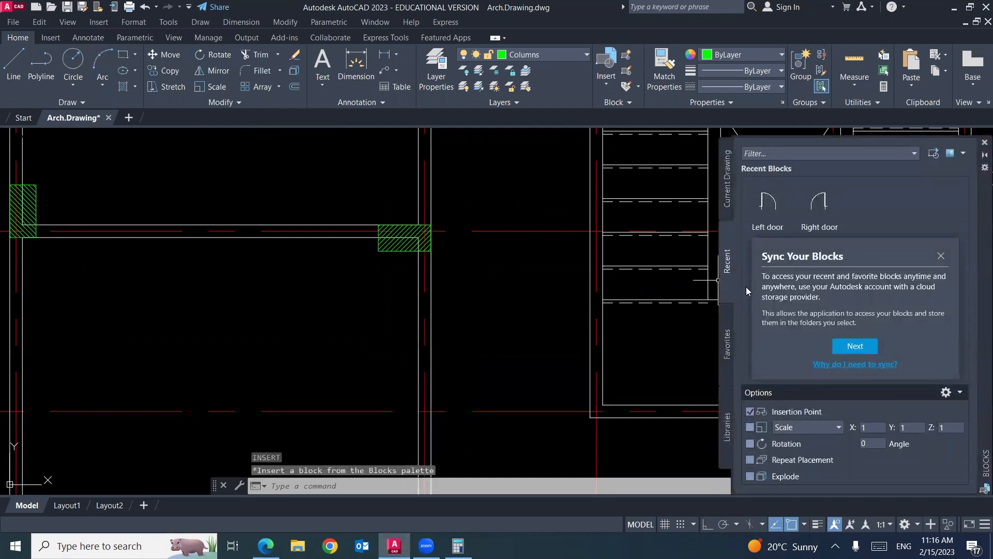
{"action": "left_click", "coordinate": [941, 256]}
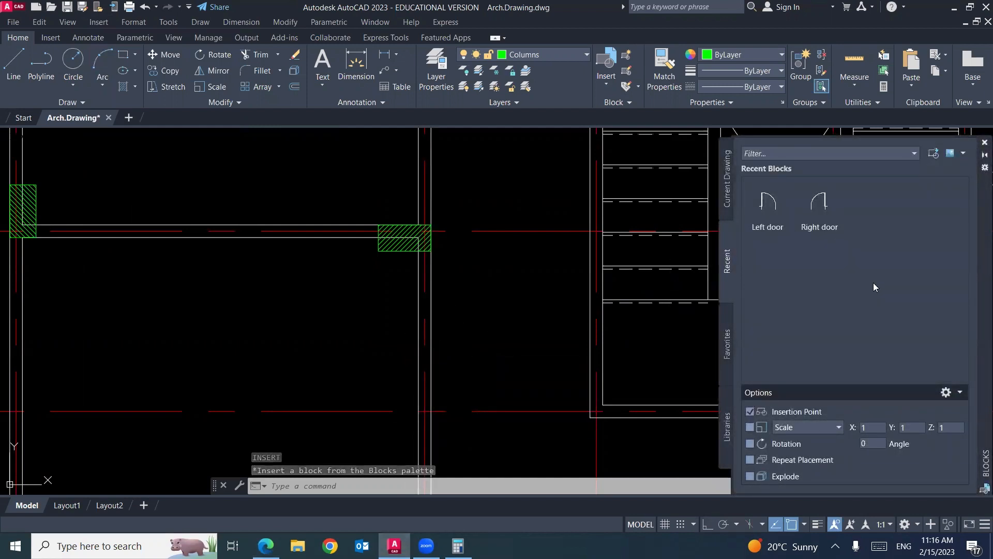
Step: Choose the recent Right door block and enable on-screen prompts for its scale and rotation
{"action": "left_click", "coordinate": [822, 221]}
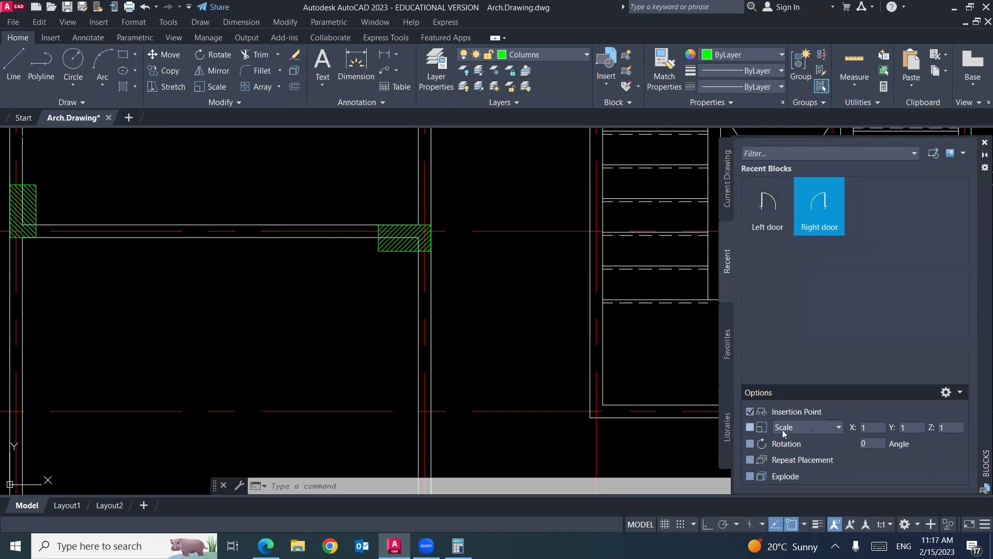
{"action": "left_click", "coordinate": [749, 428]}
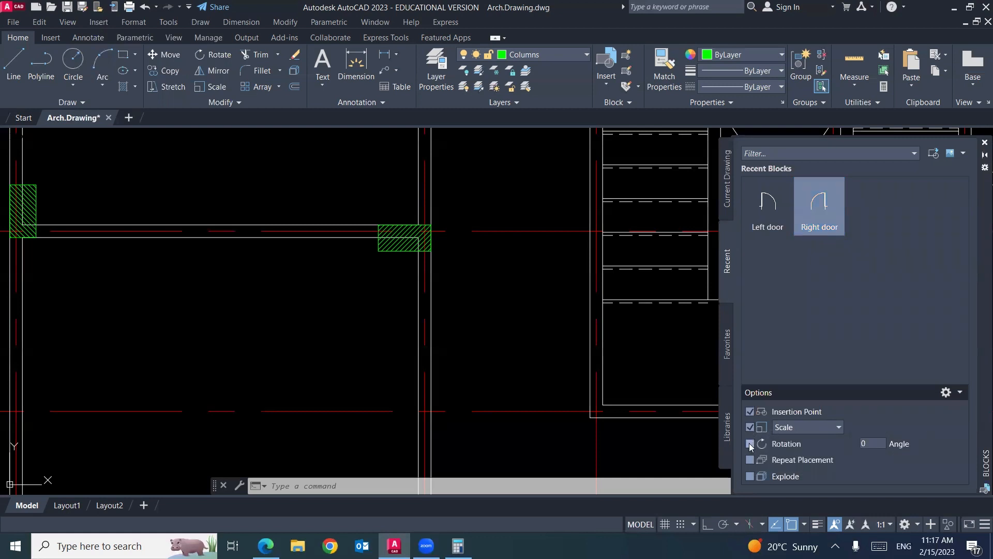
{"action": "left_click", "coordinate": [749, 444]}
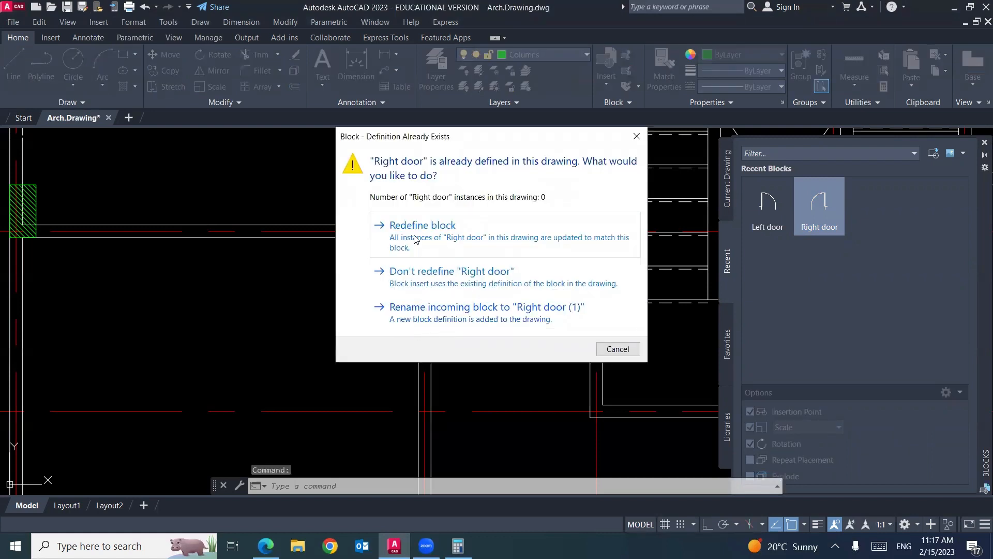
{"action": "left_click", "coordinate": [423, 283]}
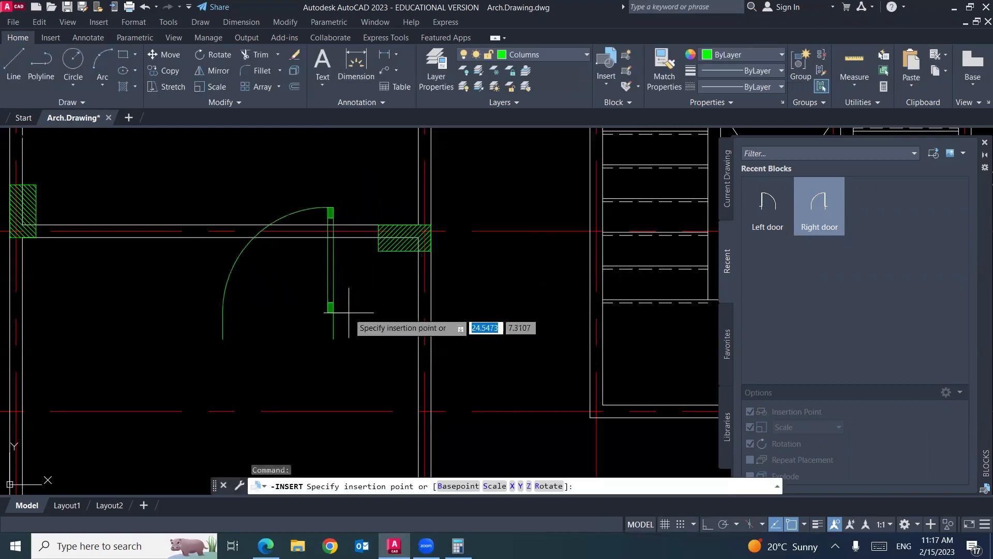
{"action": "key", "text": "Escape"}
{"action": "key", "text": "Escape"}
{"action": "key", "text": "Escape"}
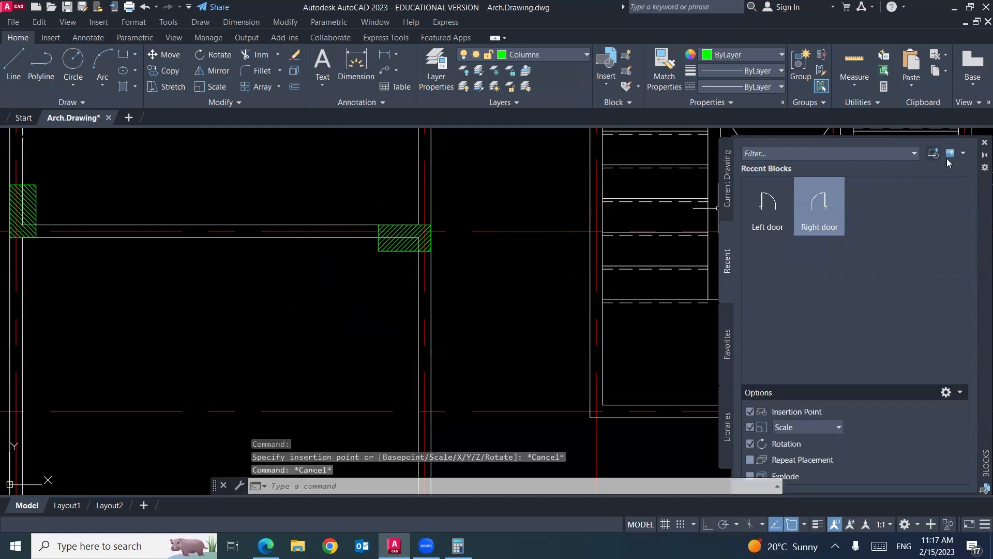
{"action": "left_click", "coordinate": [984, 142]}
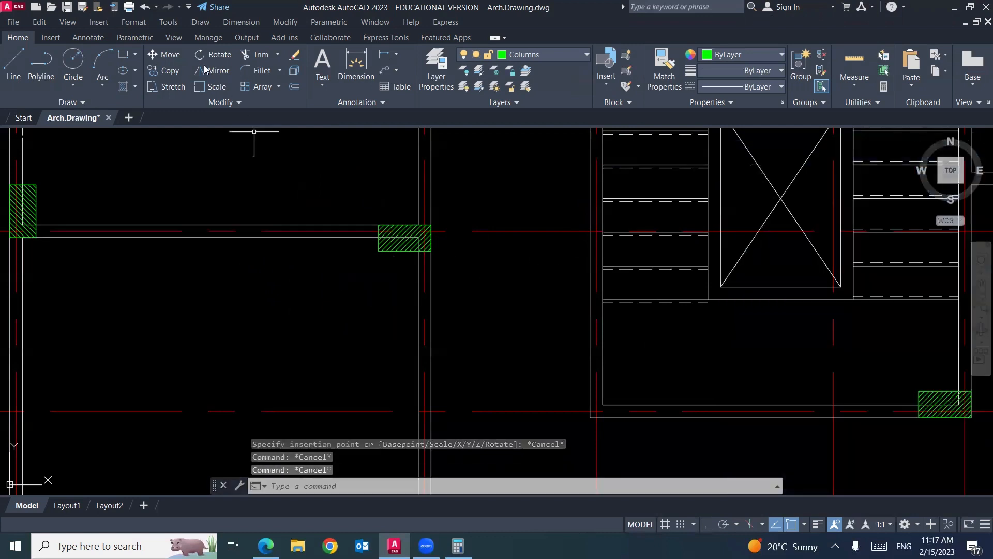
{"action": "left_click", "coordinate": [106, 24]}
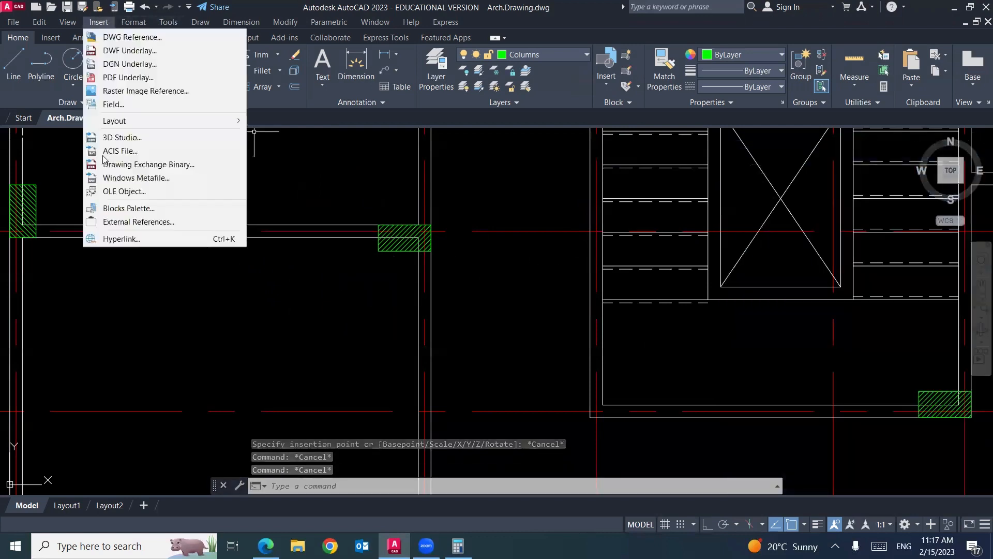
{"action": "left_click", "coordinate": [118, 208]}
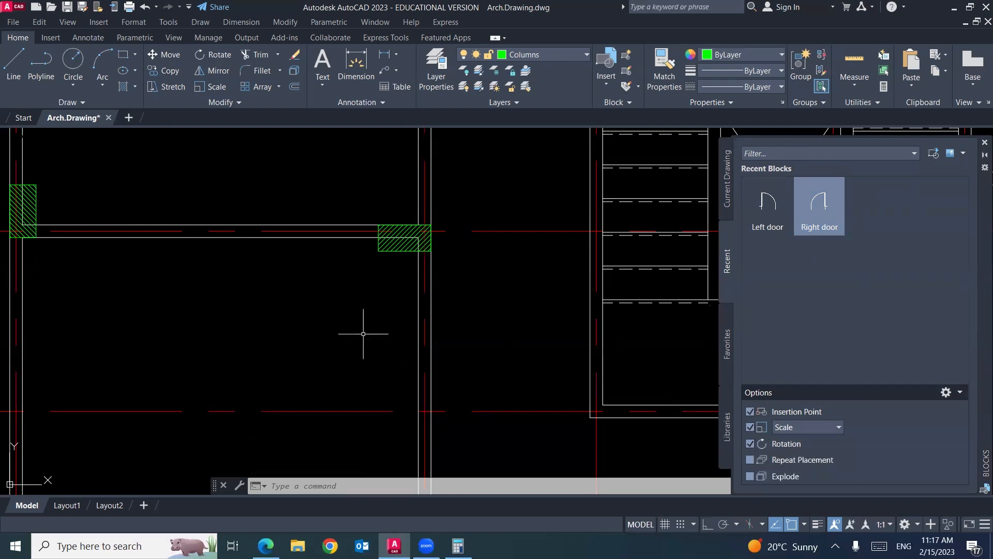
{"action": "left_click", "coordinate": [332, 325]}
{"action": "left_click", "coordinate": [947, 155]}
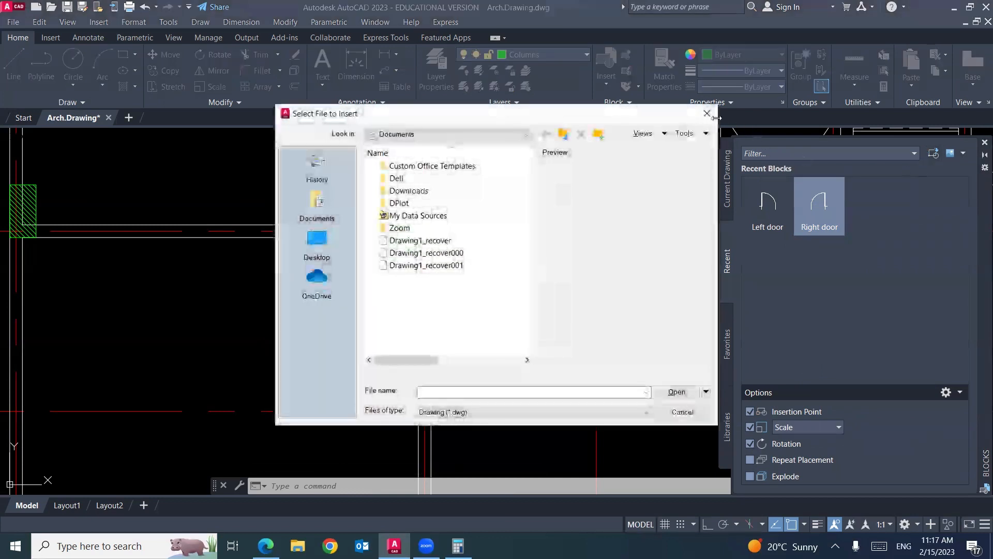
{"action": "left_click", "coordinate": [704, 115]}
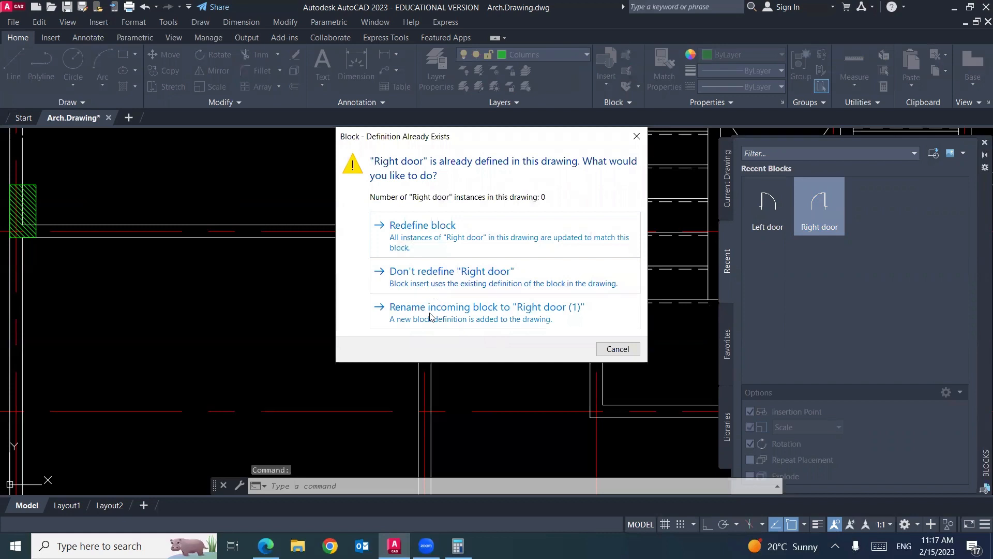
Step: Insert Right door without redefining it, where the E2 column's underside meets the left wall line, scale 1 in X and Y, rotated with Ortho to swing into the left room
{"action": "left_click", "coordinate": [428, 283]}
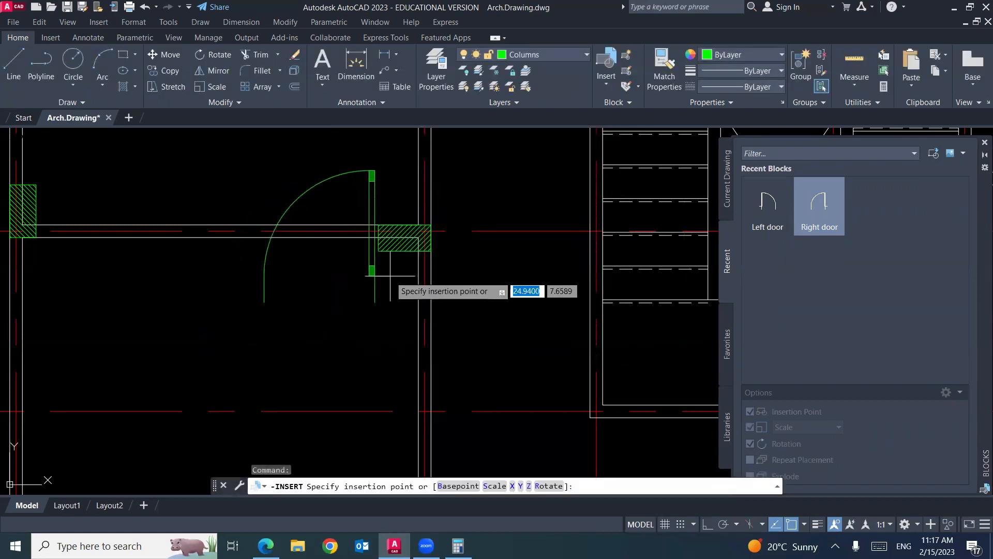
{"action": "scroll", "coordinate": [392, 276], "scroll_direction": "up", "scroll_amount": 2}
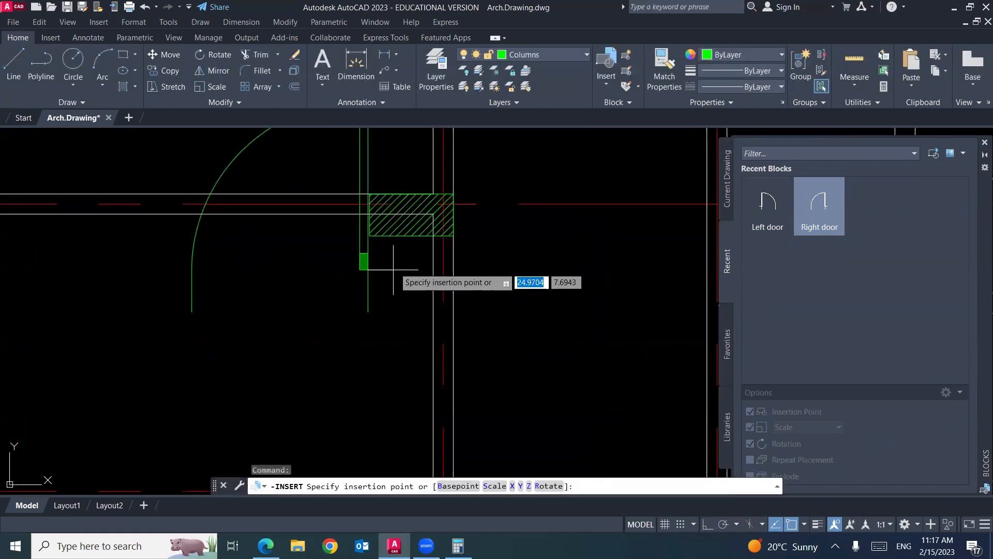
{"action": "left_click", "coordinate": [434, 237]}
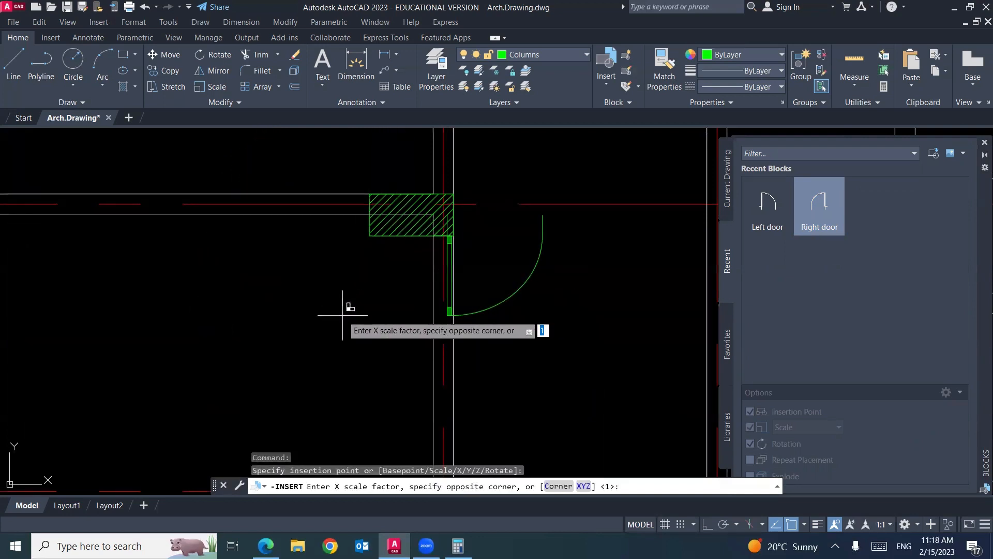
{"action": "type", "text": "1"}
{"action": "key", "text": "Return"}
{"action": "type", "text": "1"}
{"action": "key", "text": "Return"}
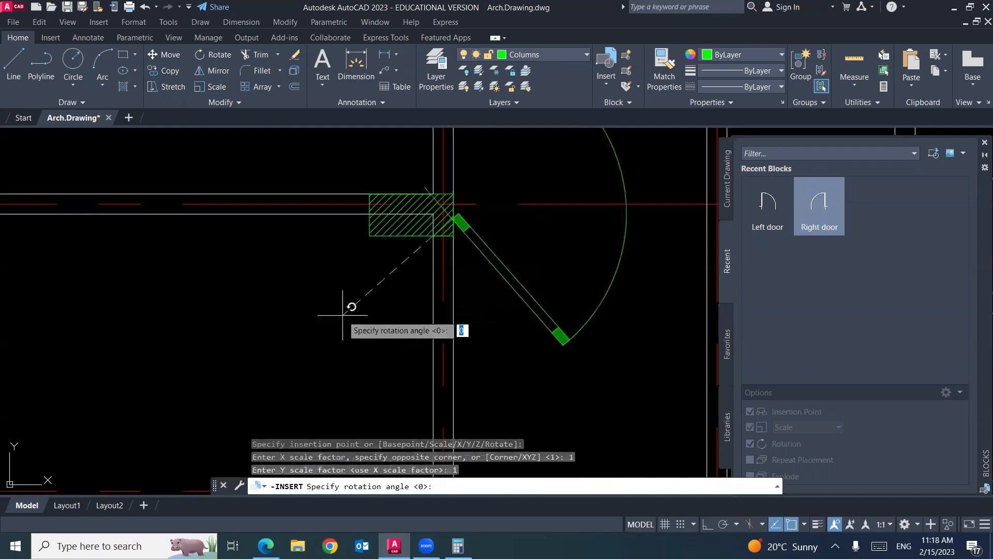
{"action": "left_click", "coordinate": [706, 526]}
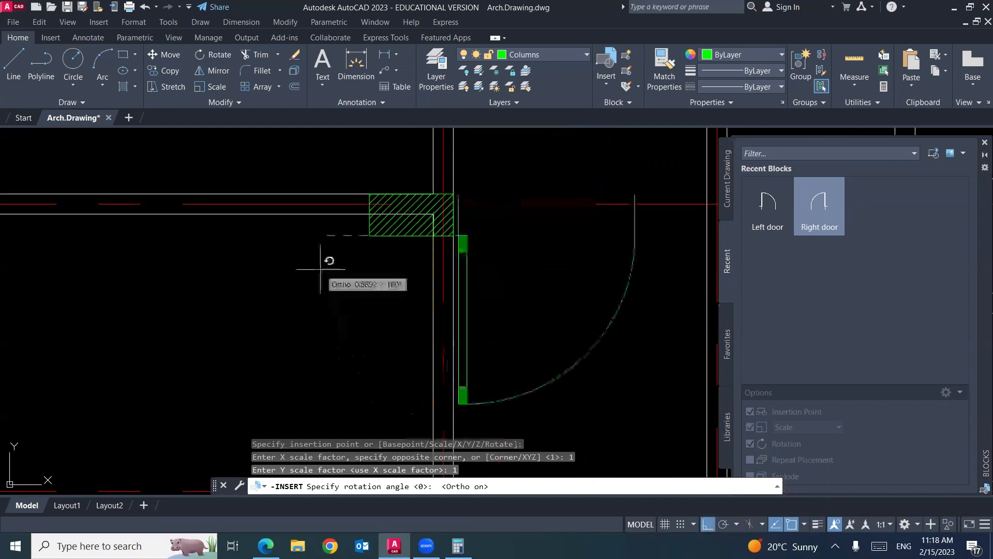
{"action": "left_click", "coordinate": [496, 171]}
Step: Try to trim the grid 2 wall across the new door's opening
{"action": "scroll", "coordinate": [326, 211], "scroll_direction": "down", "scroll_amount": 5}
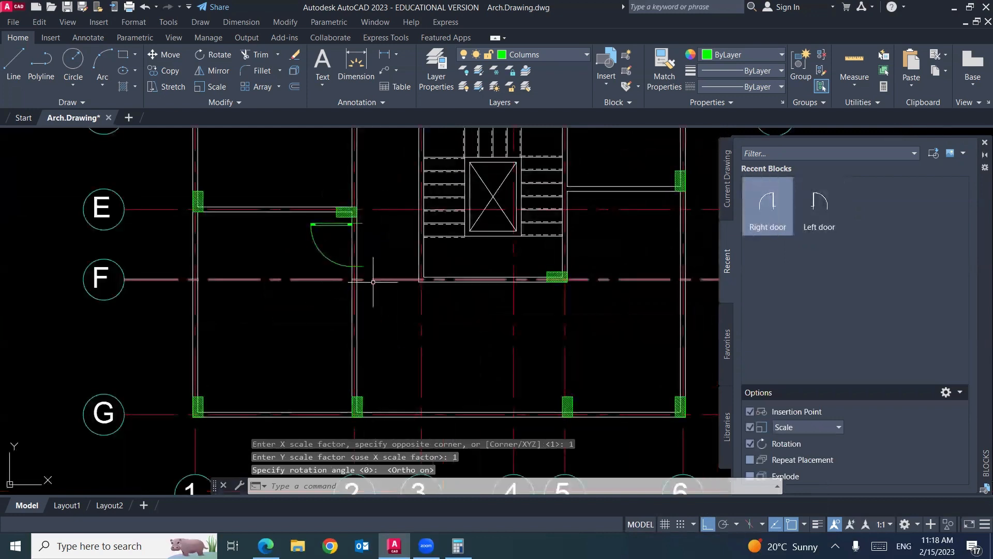
{"action": "scroll", "coordinate": [313, 225], "scroll_direction": "up", "scroll_amount": 4}
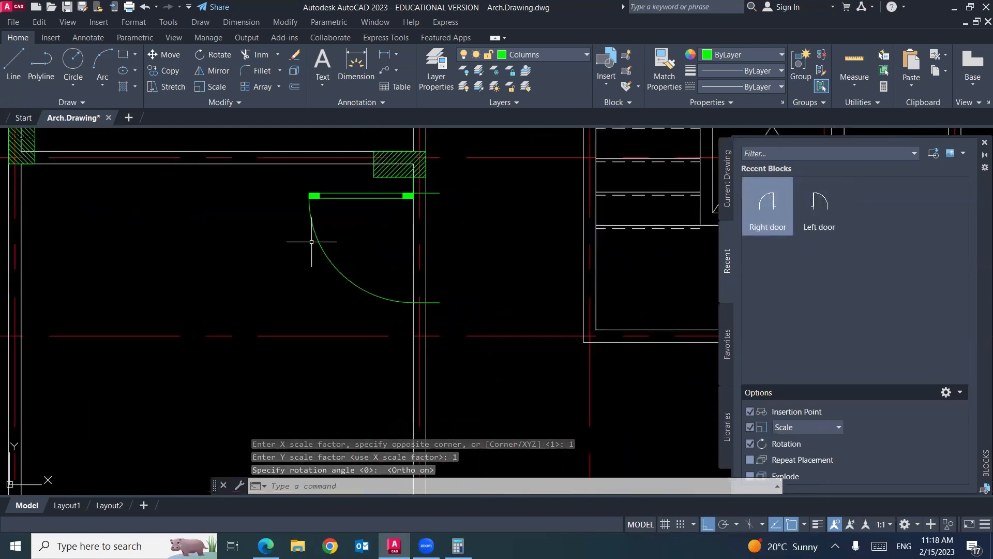
{"action": "type", "text": "TR"}
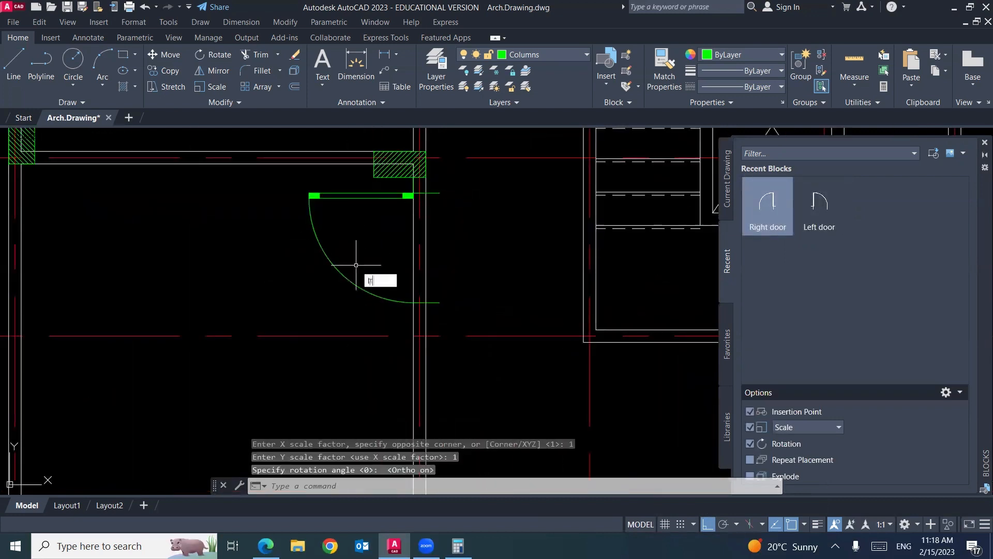
{"action": "key", "text": "Return"}
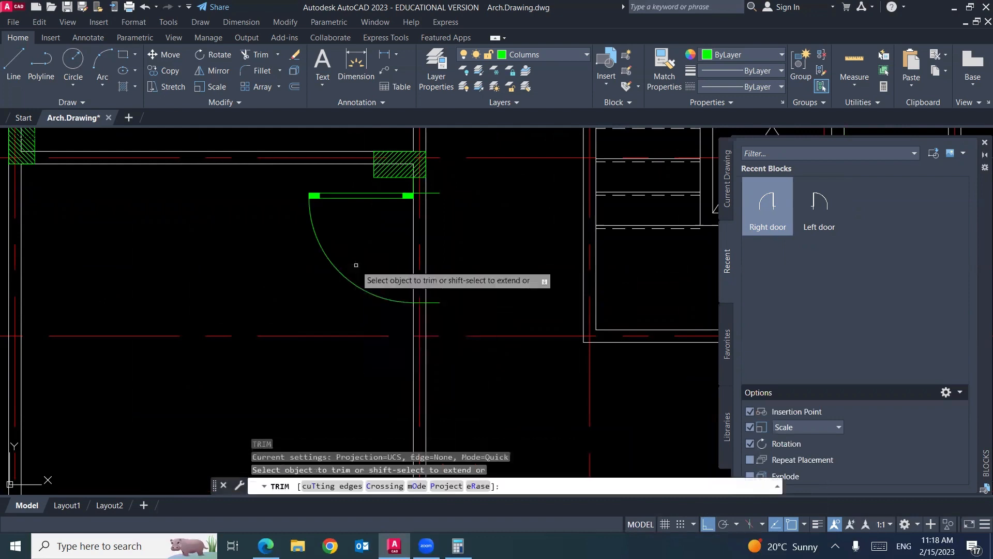
{"action": "left_click", "coordinate": [412, 251]}
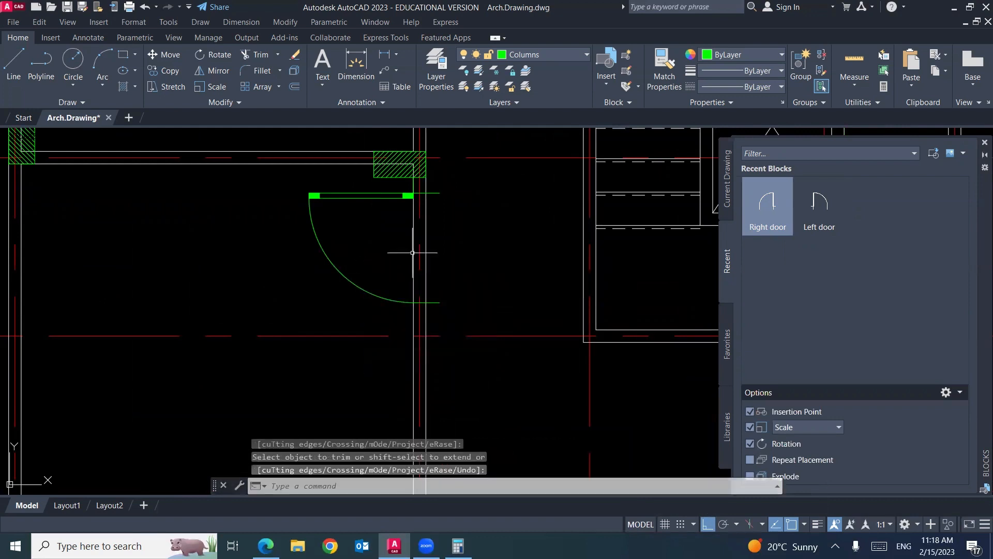
Step: Explode the grid 2 wall and trim both of its lines across the door opening
{"action": "left_click", "coordinate": [406, 256]}
{"action": "left_click", "coordinate": [413, 256]}
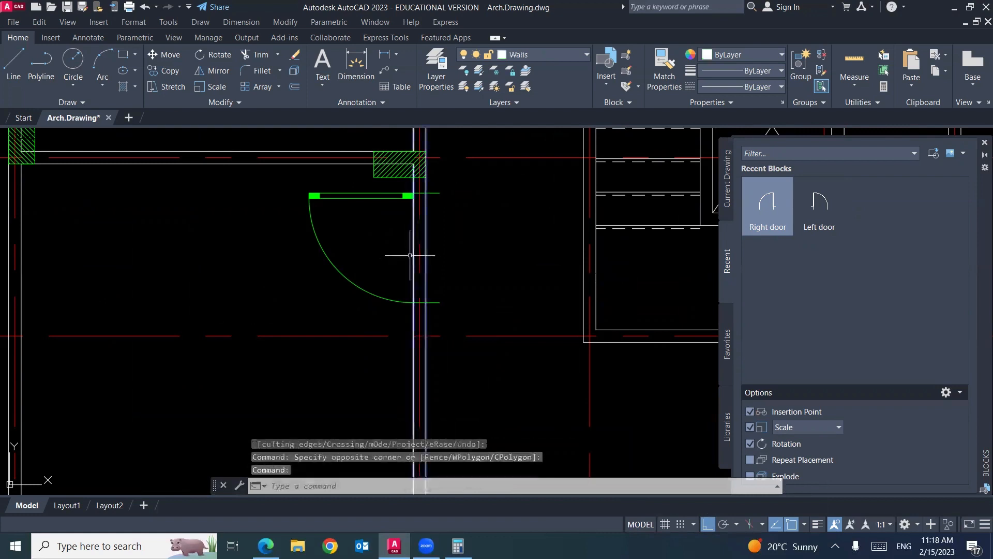
{"action": "left_click", "coordinate": [294, 71]}
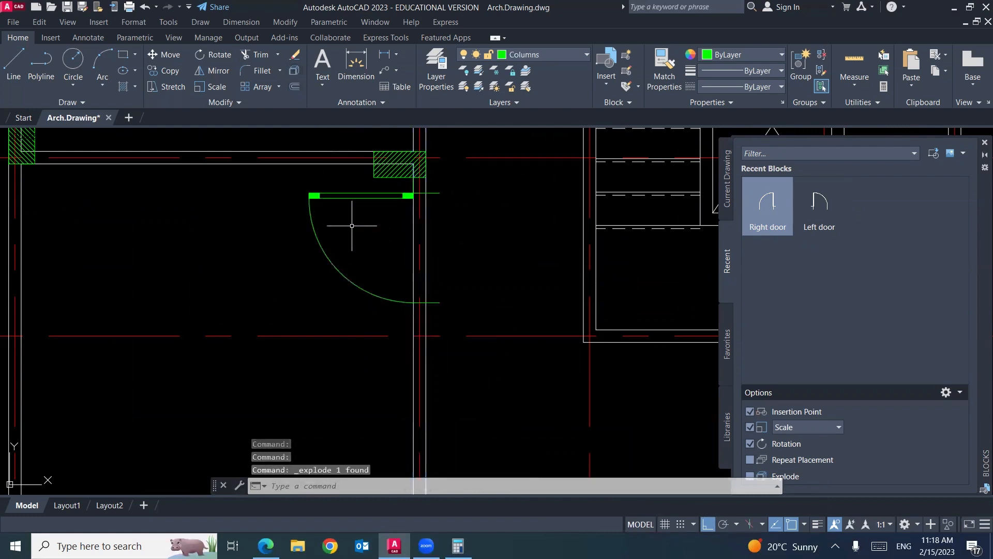
{"action": "type", "text": "tr"}
{"action": "key", "text": "Return"}
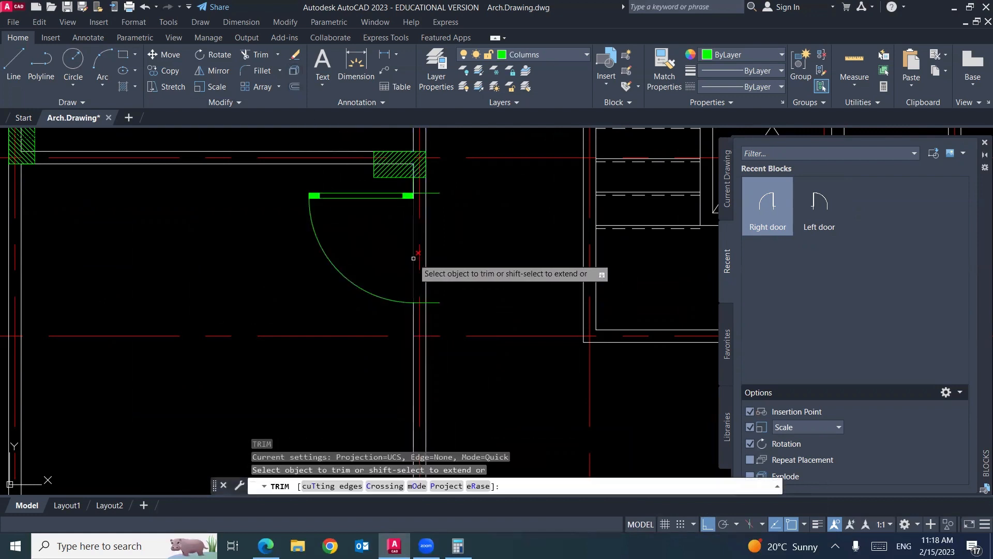
{"action": "left_click", "coordinate": [414, 256]}
{"action": "left_click", "coordinate": [426, 256]}
{"action": "left_click", "coordinate": [434, 194]}
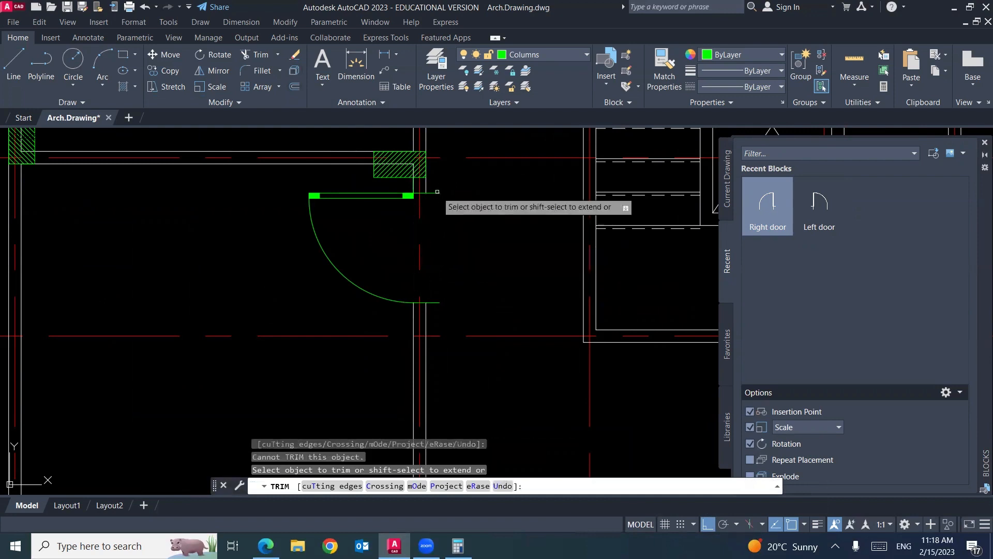
{"action": "key", "text": "Return"}
Step: Explode the inserted door block and trim its two jamb lines back to the wall's right face
{"action": "left_click", "coordinate": [432, 195]}
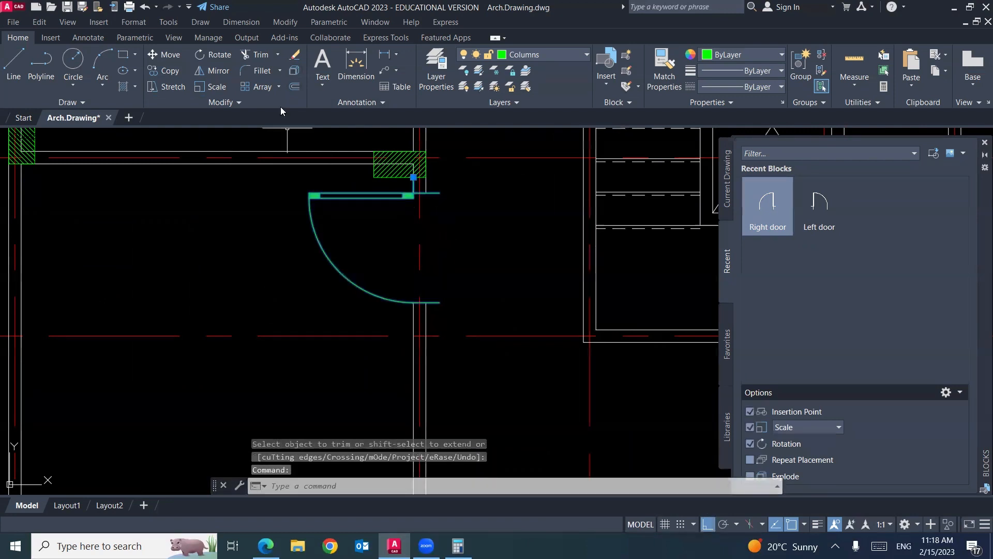
{"action": "left_click", "coordinate": [293, 71]}
{"action": "type", "text": "tr"}
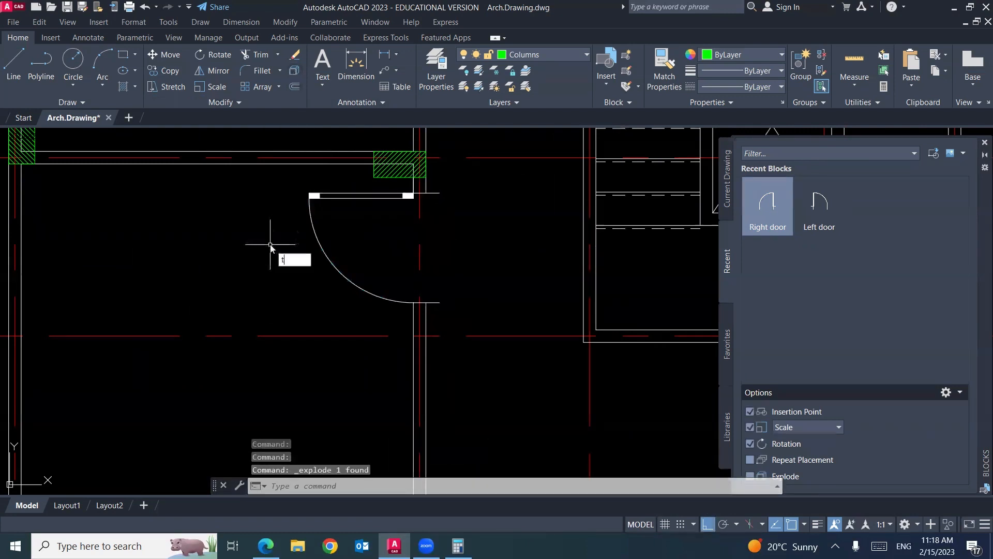
{"action": "key", "text": "Return"}
{"action": "left_click", "coordinate": [433, 194]}
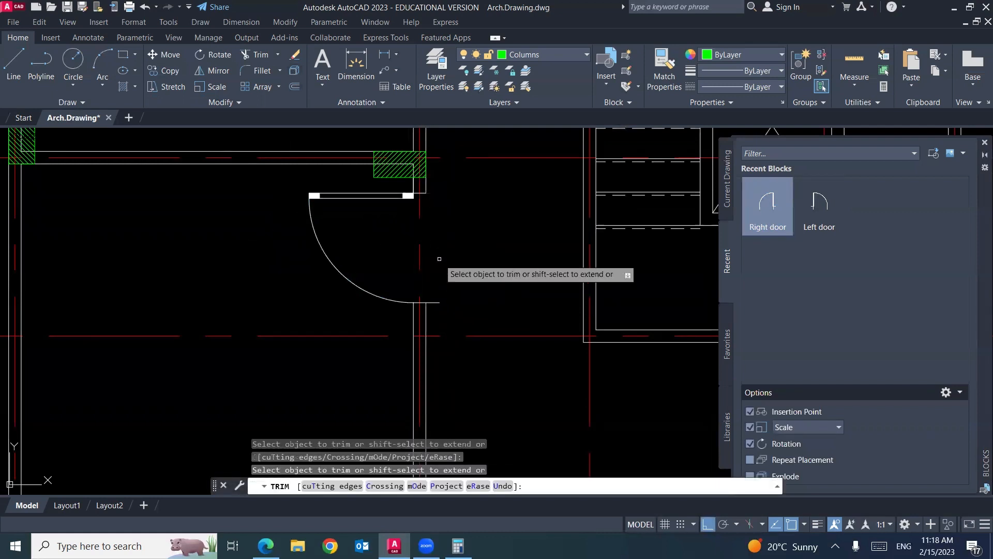
{"action": "left_click", "coordinate": [435, 302]}
{"action": "key", "text": "Return"}
Step: Review the finished door opening within the floor plan and close the Blocks palette
{"action": "scroll", "coordinate": [399, 246], "scroll_direction": "down", "scroll_amount": 2}
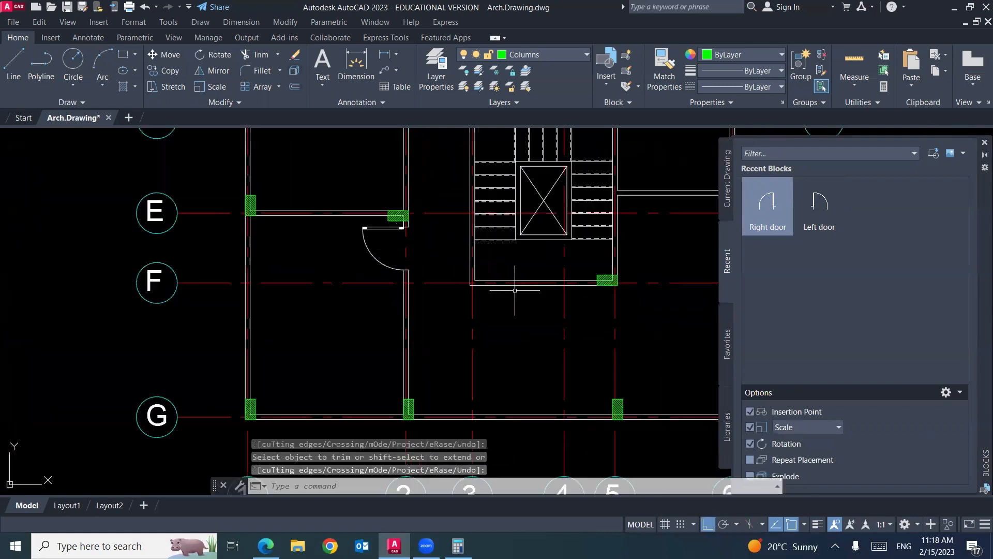
{"action": "scroll", "coordinate": [468, 288], "scroll_direction": "down", "scroll_amount": 2}
{"action": "middle_click_drag", "start_coordinate": [502, 319], "coordinate": [439, 317]}
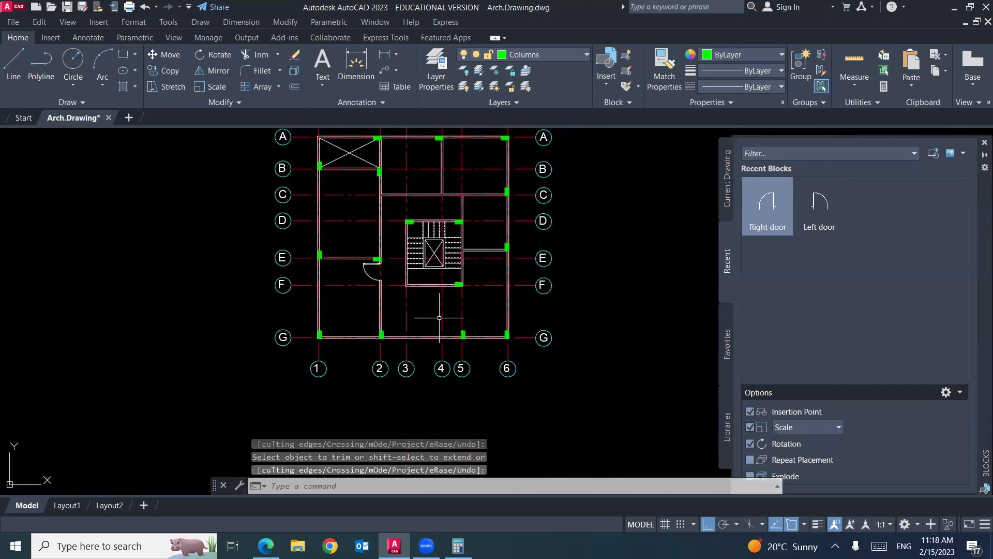
{"action": "scroll", "coordinate": [380, 290], "scroll_direction": "up", "scroll_amount": 5}
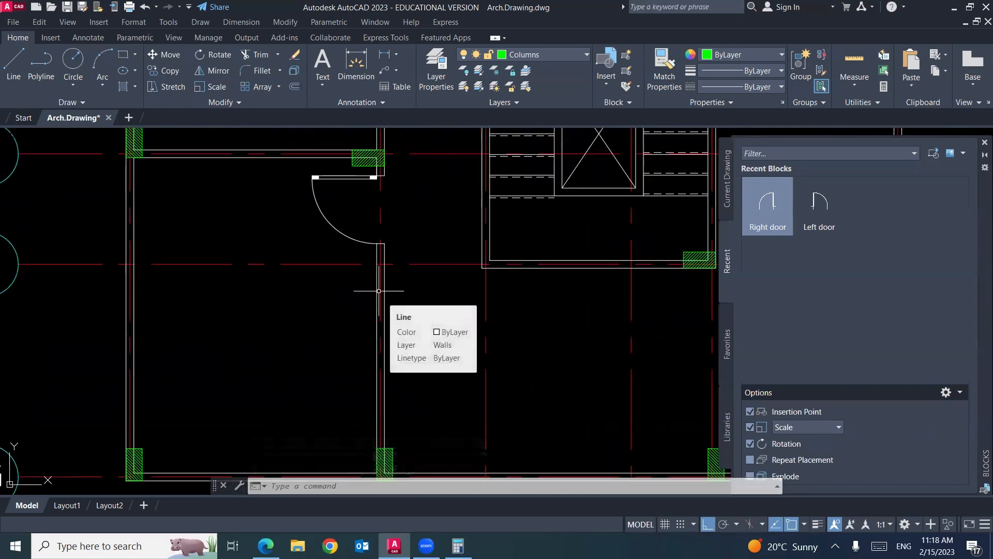
{"action": "left_click", "coordinate": [985, 142]}
{"action": "scroll", "coordinate": [380, 283], "scroll_direction": "down", "scroll_amount": 2}
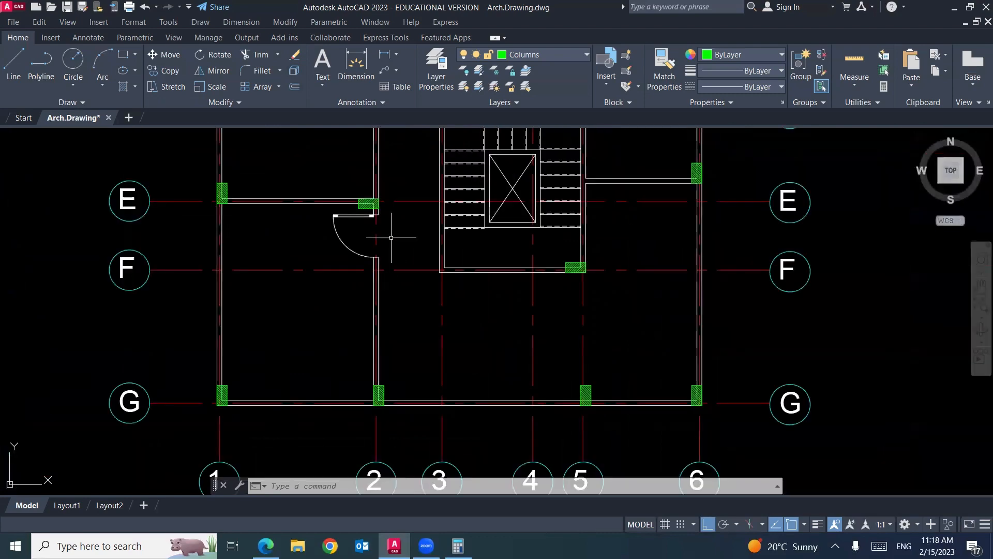
{"action": "middle_click_drag", "start_coordinate": [391, 237], "coordinate": [421, 339]}
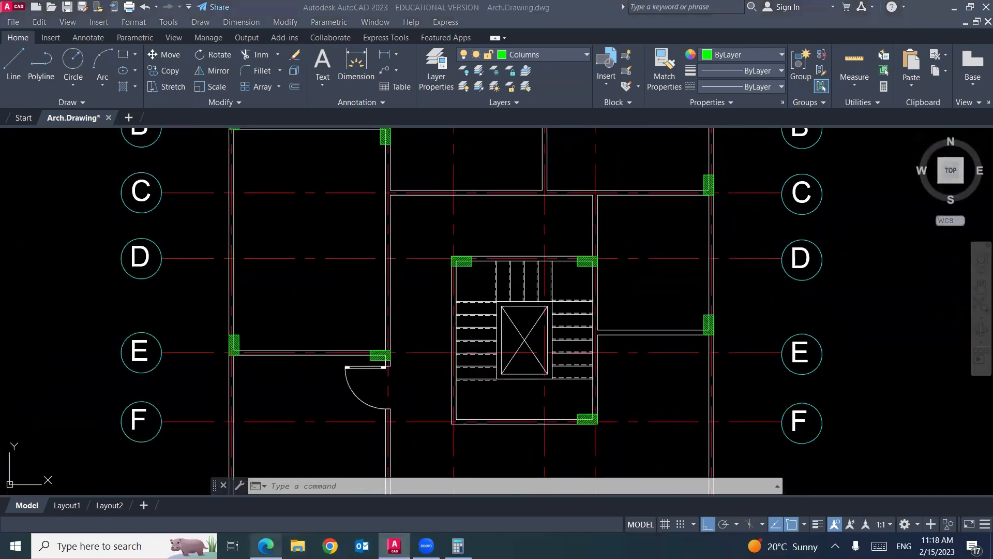
Step: Switch to the lecture PDF's page 40 and draw an arrow pointing at the door just above grid E2
{"action": "key", "text": "alt+Tab"}
{"action": "scroll", "coordinate": [538, 321], "scroll_direction": "down", "scroll_amount": 15}
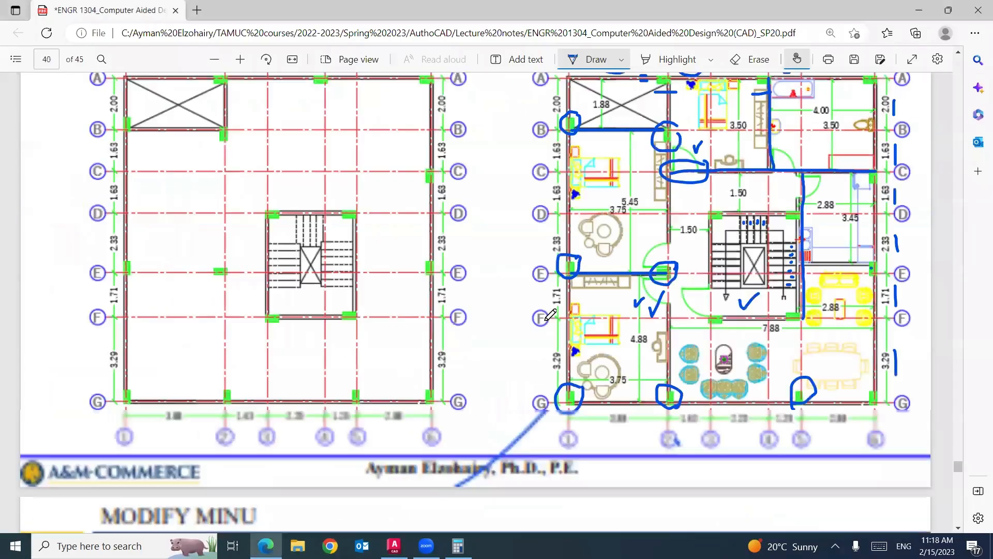
{"action": "scroll", "coordinate": [609, 195], "scroll_direction": "down", "scroll_amount": 1}
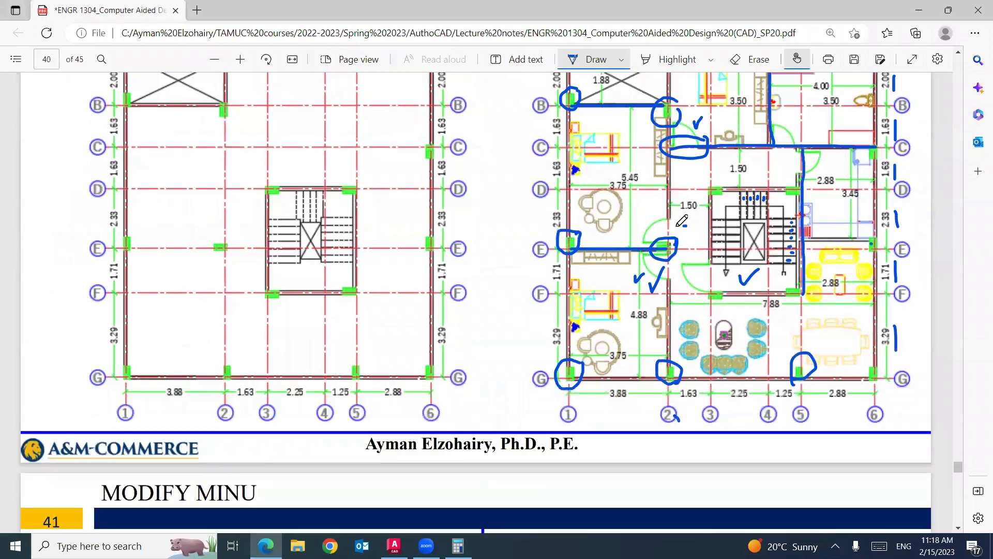
{"action": "left_click_drag", "start_coordinate": [686, 224], "coordinate": [663, 230]}
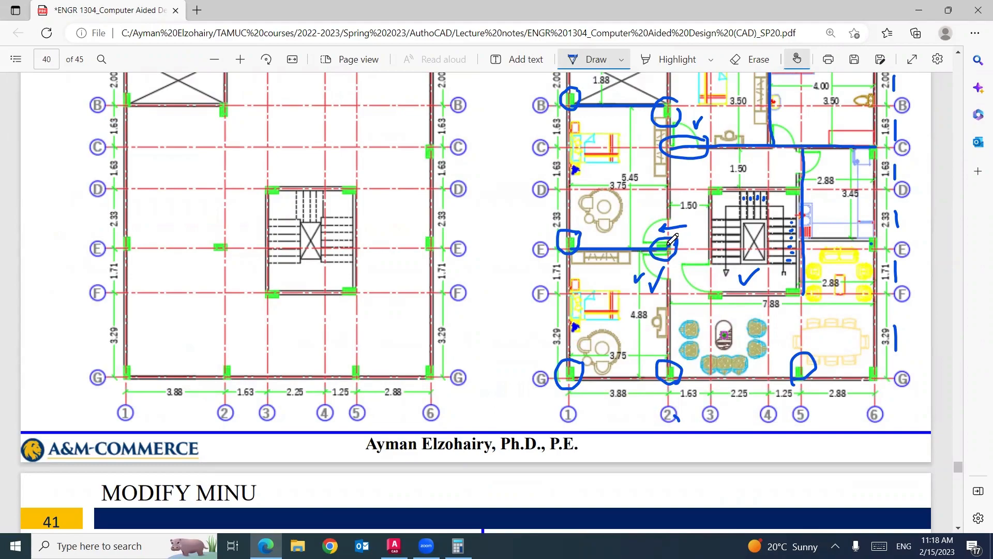
Step: Switch back to AutoCAD and insert the existing Left door definition at the grid 2 wall's inner face atop the E2 column, scale 1, rotated 90°
{"action": "left_click", "coordinate": [394, 546]}
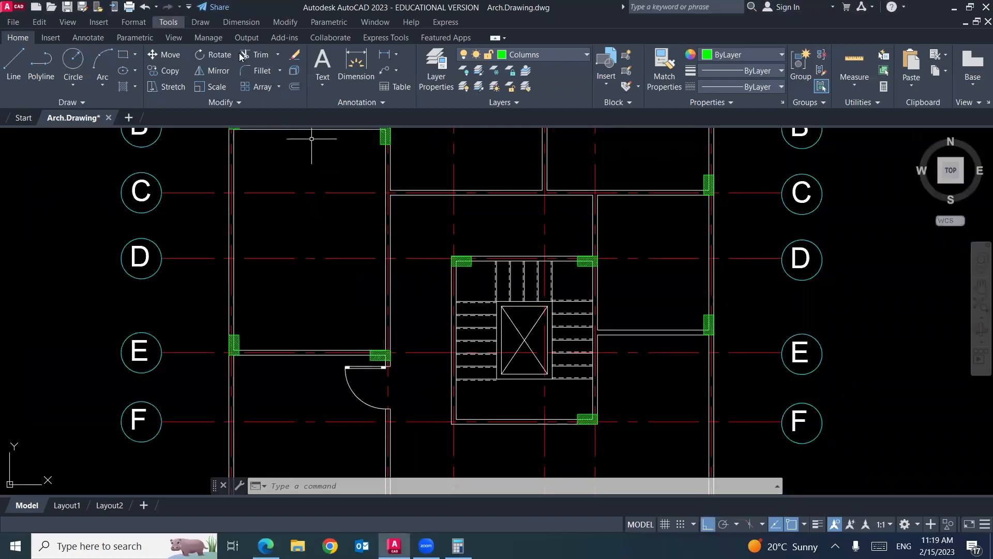
{"action": "left_click", "coordinate": [98, 22]}
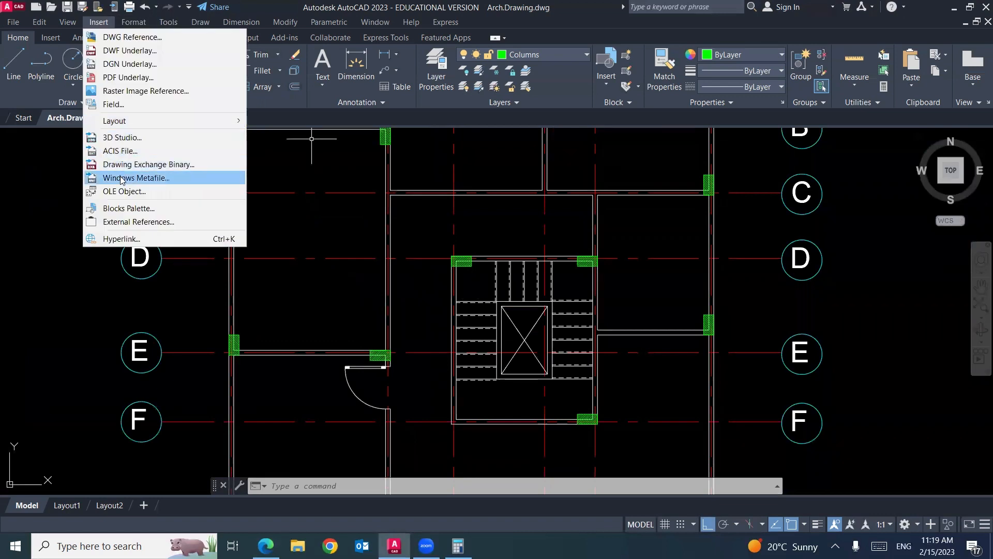
{"action": "left_click", "coordinate": [125, 208]}
{"action": "left_click", "coordinate": [779, 230]}
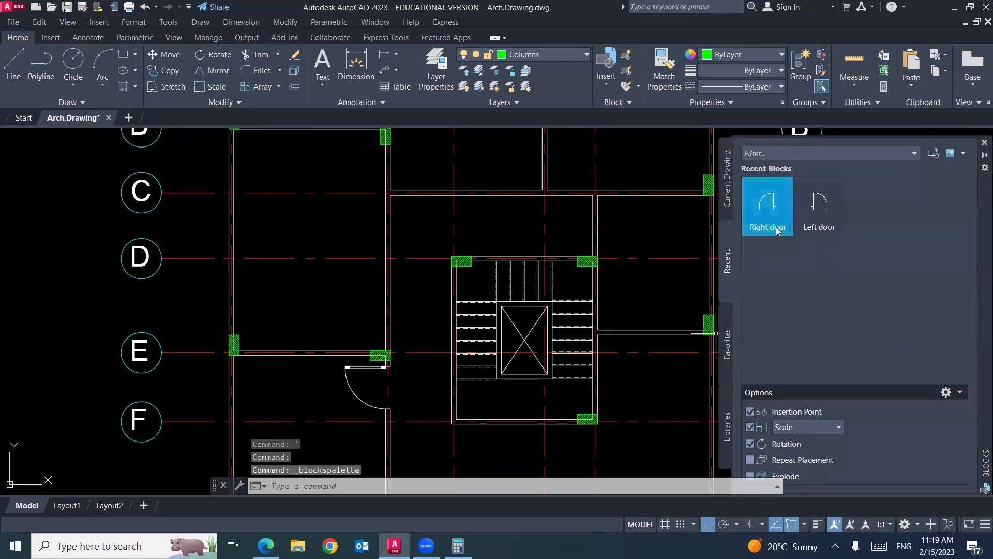
{"action": "left_click", "coordinate": [826, 210]}
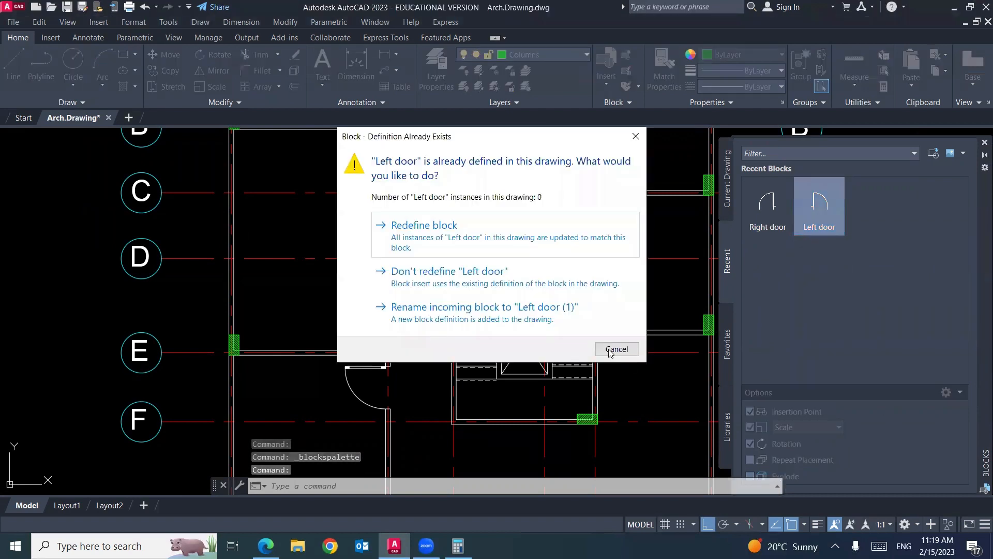
{"action": "left_click", "coordinate": [432, 280]}
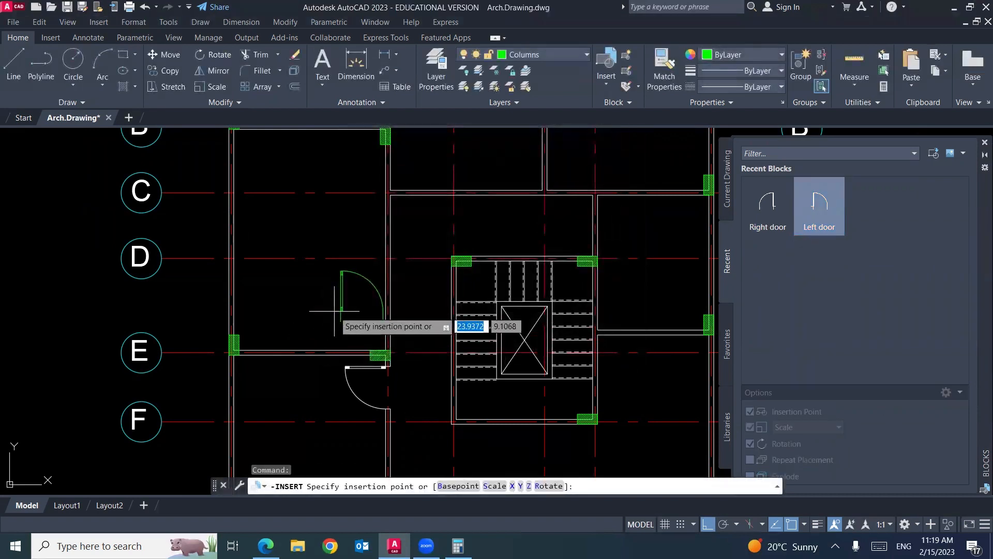
{"action": "scroll", "coordinate": [365, 339], "scroll_direction": "up", "scroll_amount": 2}
{"action": "scroll", "coordinate": [366, 336], "scroll_direction": "up", "scroll_amount": 4}
{"action": "scroll", "coordinate": [268, 202], "scroll_direction": "down", "scroll_amount": 1}
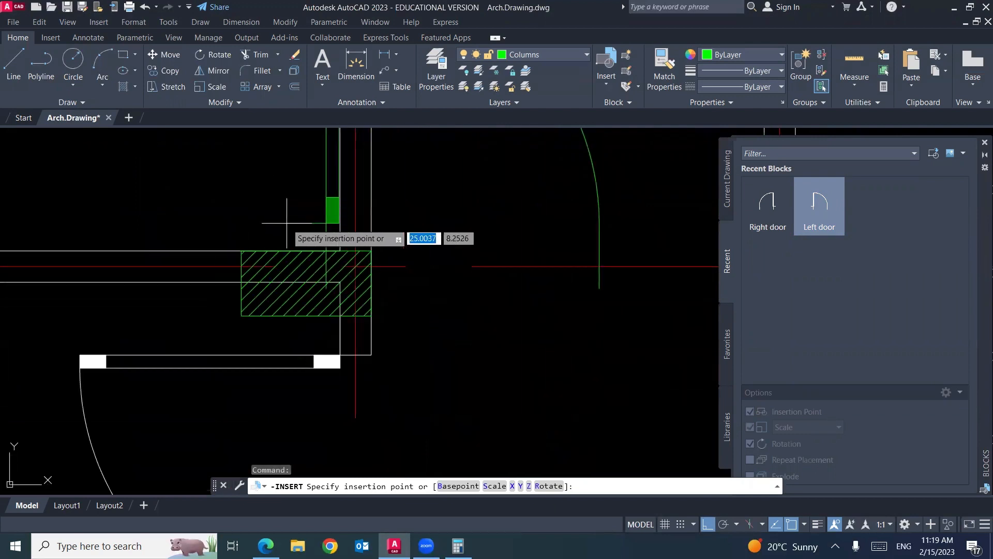
{"action": "left_click", "coordinate": [345, 251]}
{"action": "scroll", "coordinate": [310, 233], "scroll_direction": "down", "scroll_amount": 5}
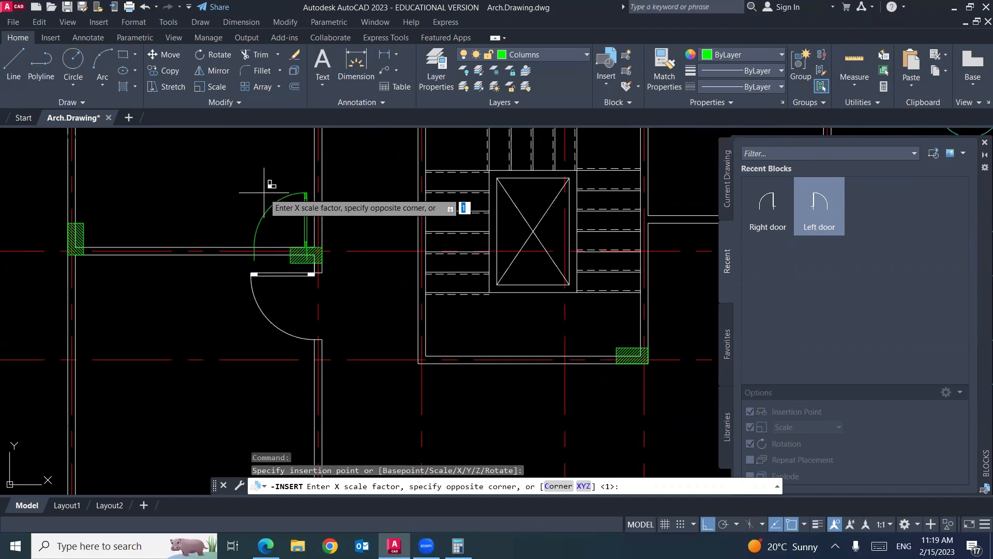
{"action": "key", "text": "Return"}
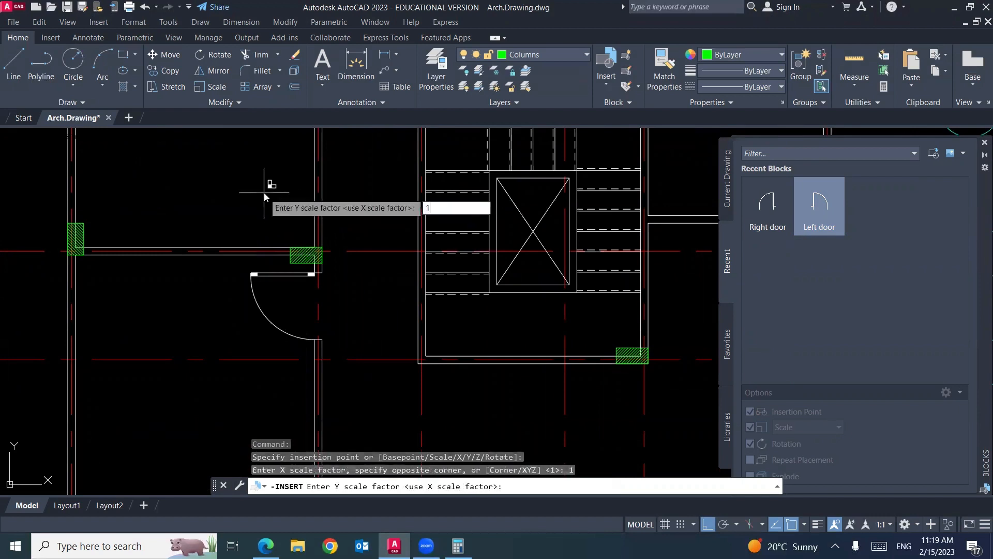
{"action": "key", "text": "Return"}
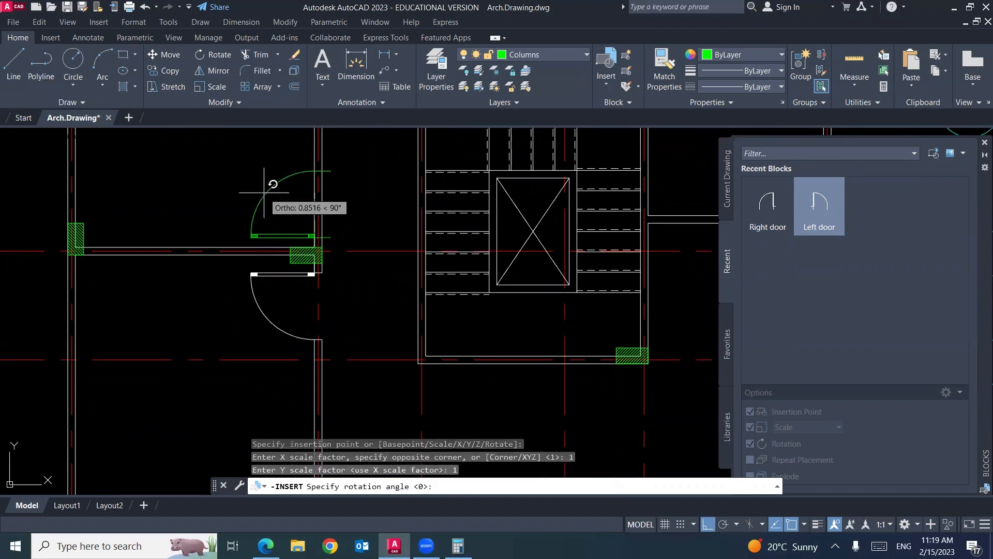
{"action": "left_click", "coordinate": [345, 179]}
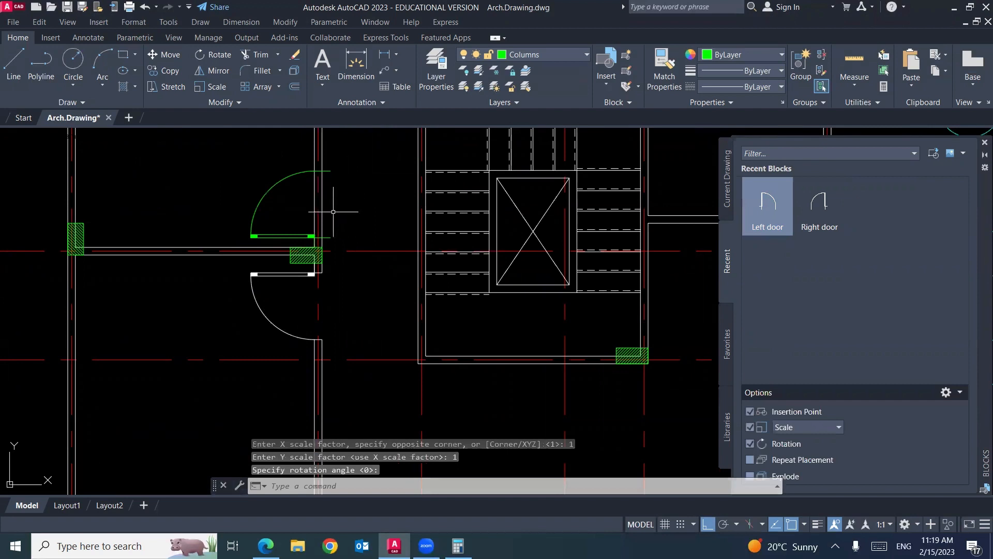
Step: Trim both grid 2 wall lines between the jambs of the new door above grid E
{"action": "scroll", "coordinate": [333, 212], "scroll_direction": "down", "scroll_amount": 1}
{"action": "scroll", "coordinate": [352, 288], "scroll_direction": "up", "scroll_amount": 5}
{"action": "type", "text": "tr"}
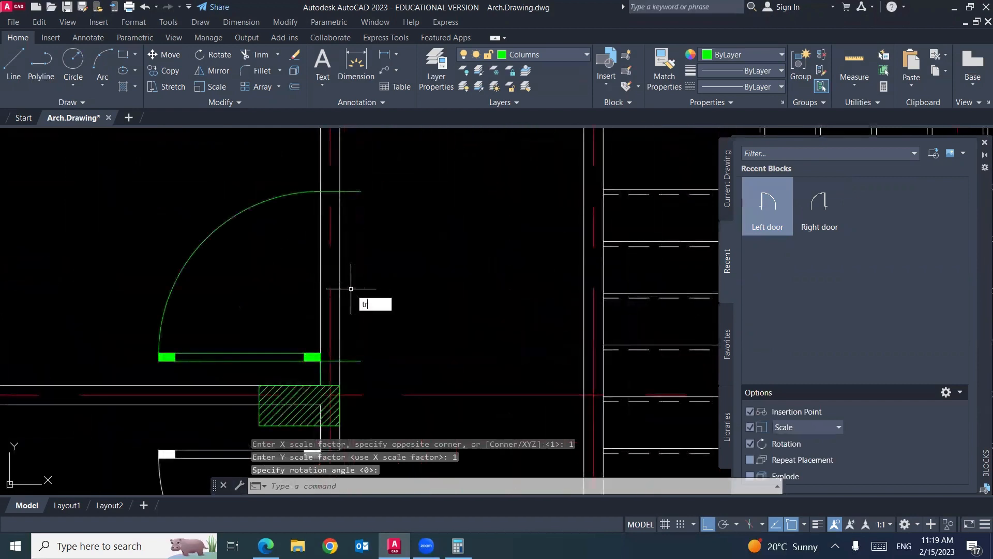
{"action": "key", "text": "Return"}
{"action": "left_click", "coordinate": [340, 290]}
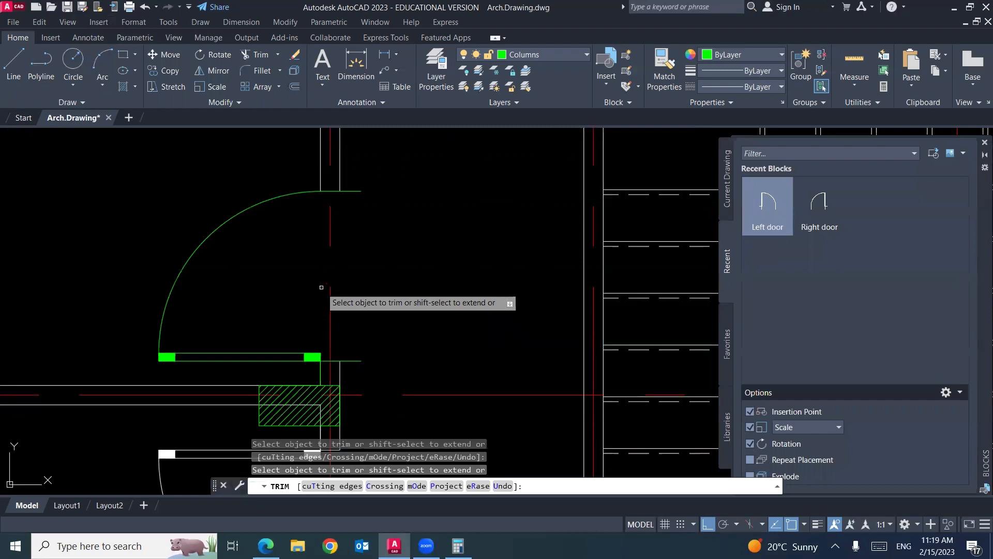
{"action": "key", "text": "Return"}
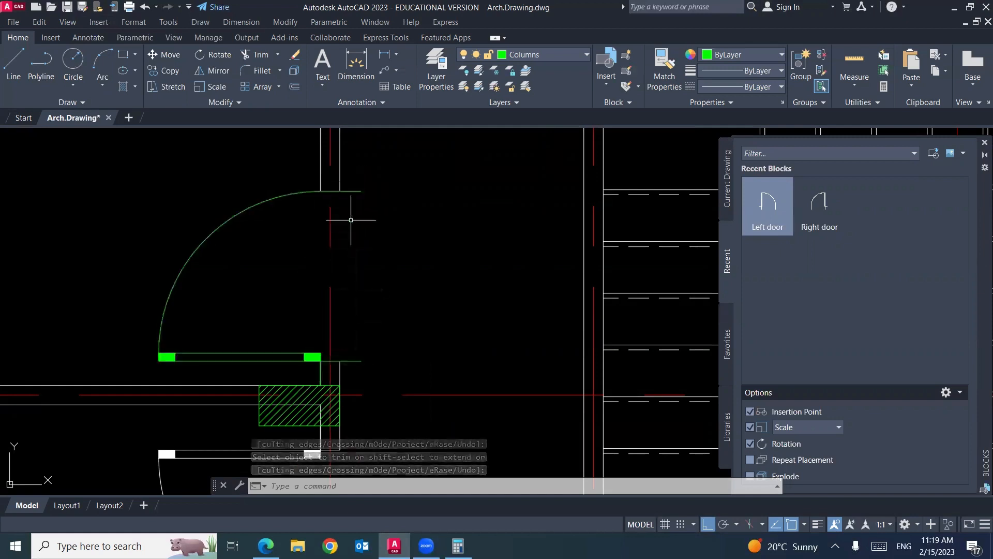
Step: Explode the new door block above grid E and trim its two jamb lines back to the wall's outer face
{"action": "left_click", "coordinate": [300, 192]}
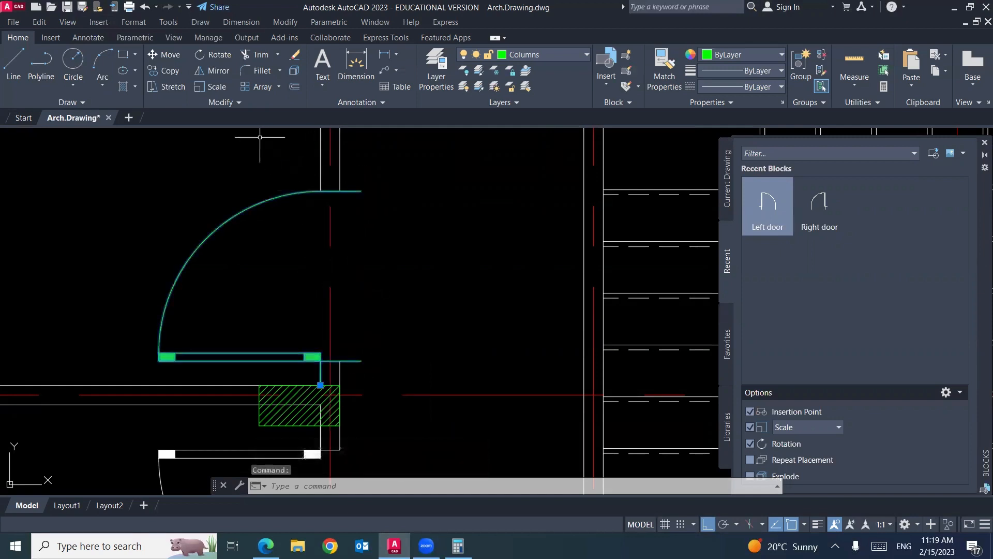
{"action": "left_click", "coordinate": [294, 71]}
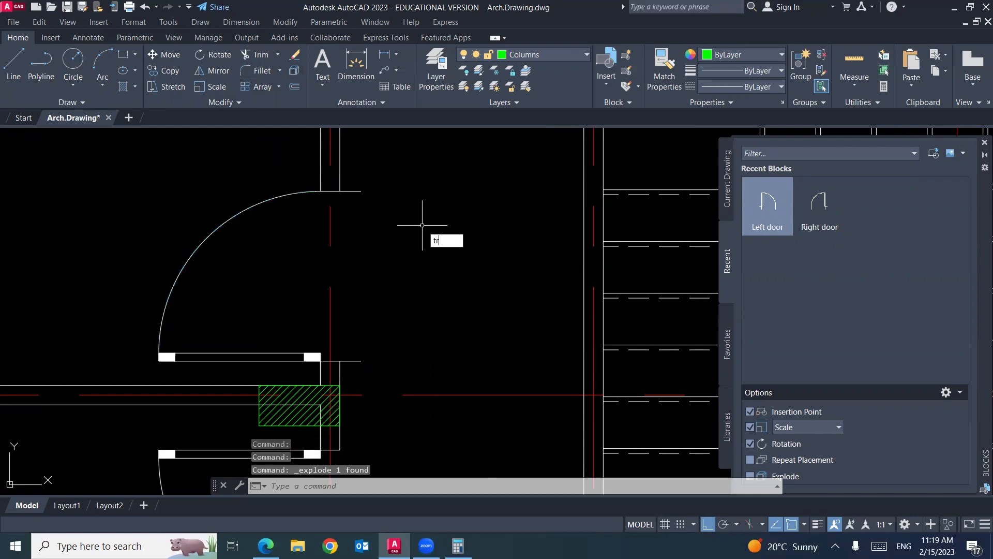
{"action": "key", "text": "Return"}
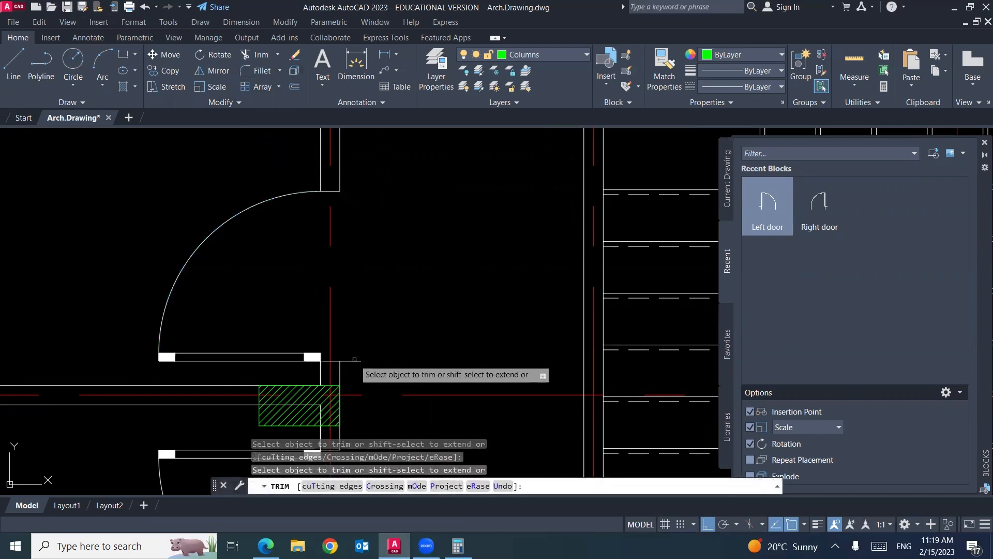
{"action": "left_click", "coordinate": [355, 361]}
{"action": "key", "text": "Return"}
Step: Close the Blocks palette and bring the whole floor plan into view
{"action": "scroll", "coordinate": [339, 250], "scroll_direction": "down", "scroll_amount": 9}
{"action": "middle_click_drag", "start_coordinate": [393, 282], "coordinate": [352, 314]}
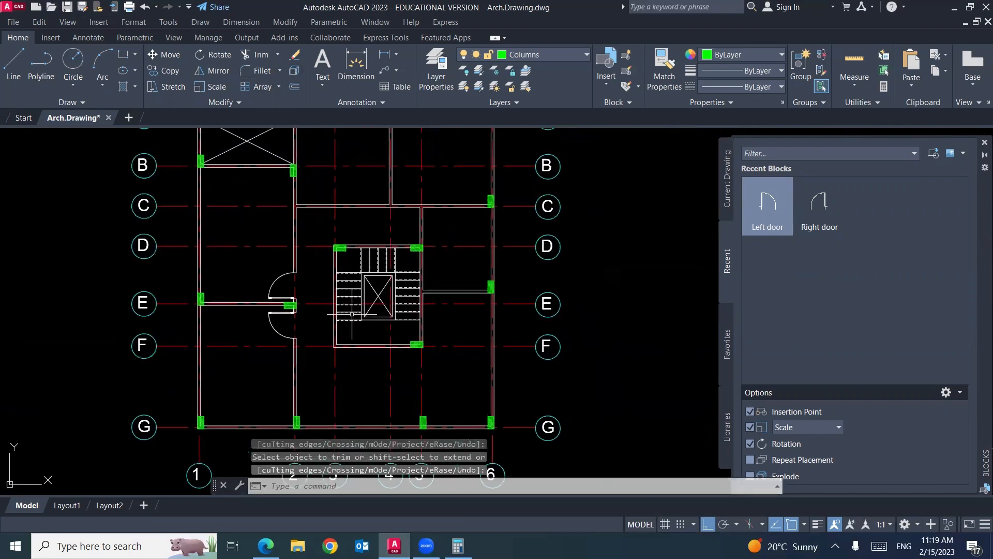
{"action": "left_click", "coordinate": [984, 144]}
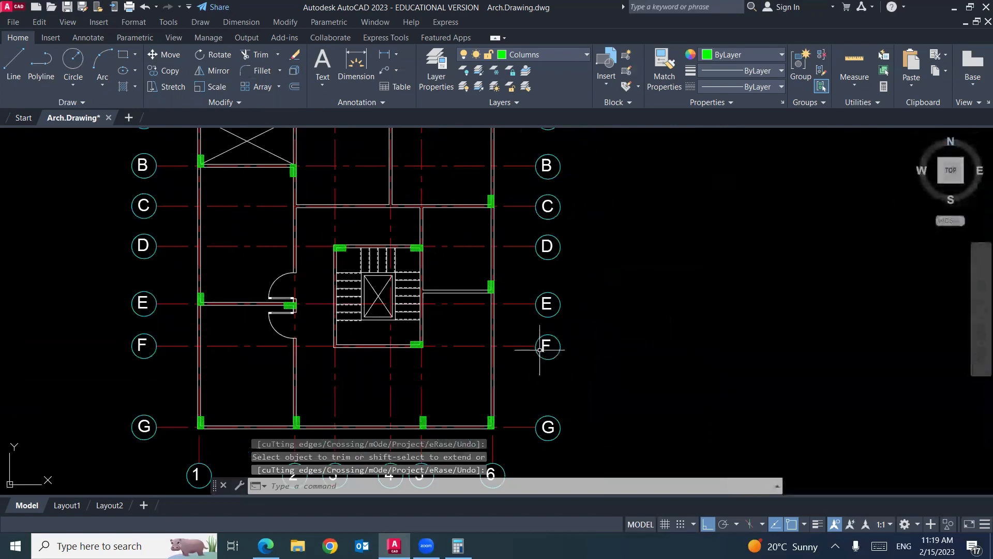
{"action": "scroll", "coordinate": [544, 344], "scroll_direction": "down", "scroll_amount": 3}
{"action": "middle_click_drag", "start_coordinate": [545, 343], "coordinate": [473, 346]}
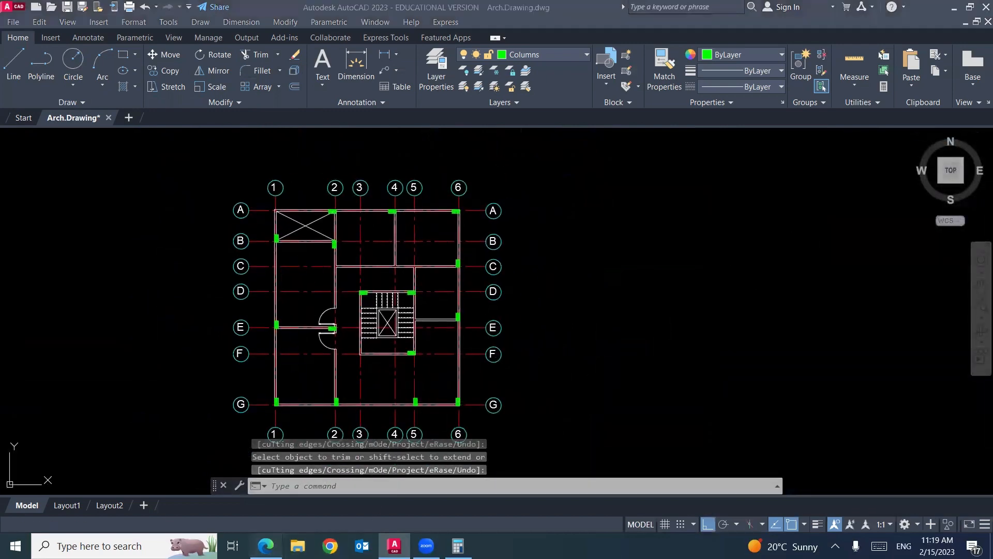
Step: Compare the two doors on the grid 2 wall with the furnished plan in the lecture PDF
{"action": "left_click", "coordinate": [265, 546]}
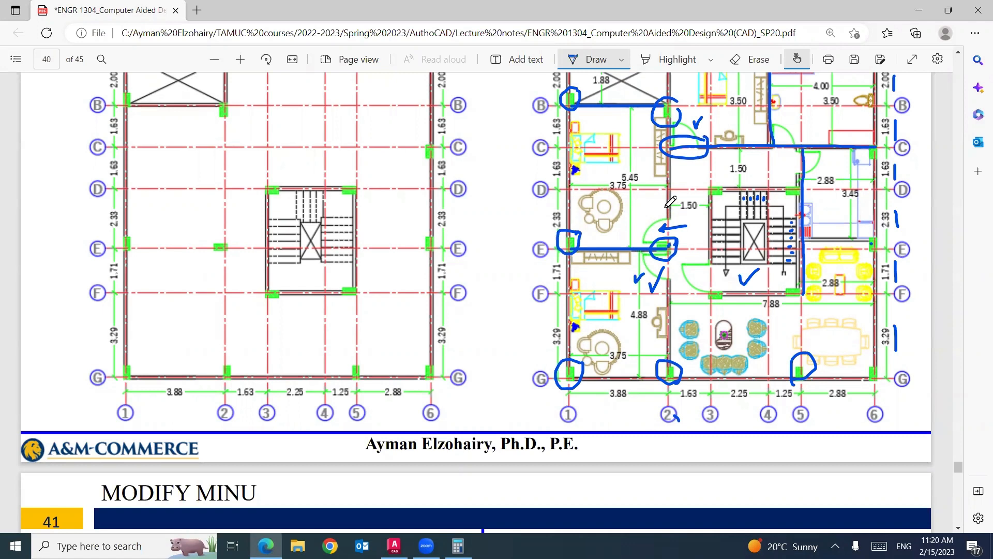
{"action": "left_click", "coordinate": [394, 546]}
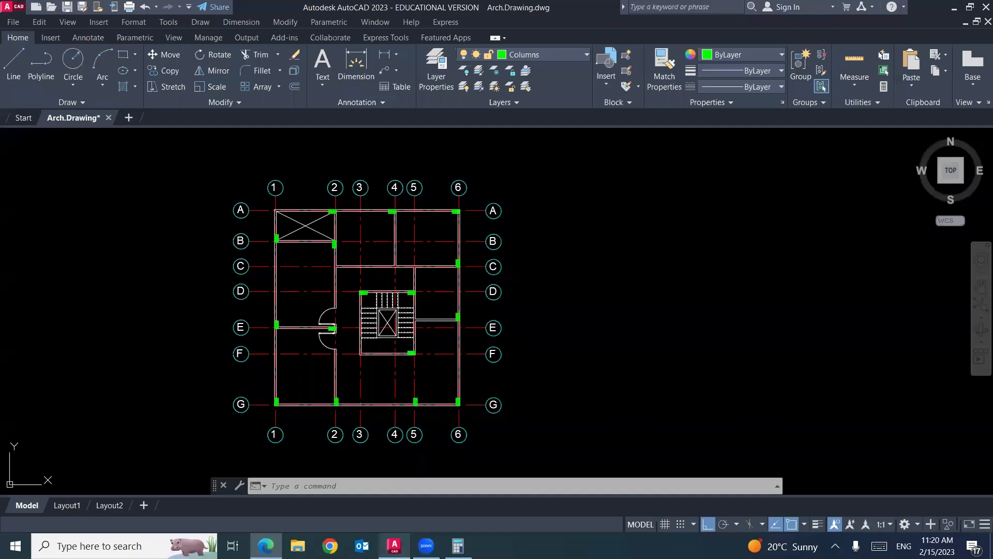
{"action": "scroll", "coordinate": [326, 329], "scroll_direction": "up", "scroll_amount": 2}
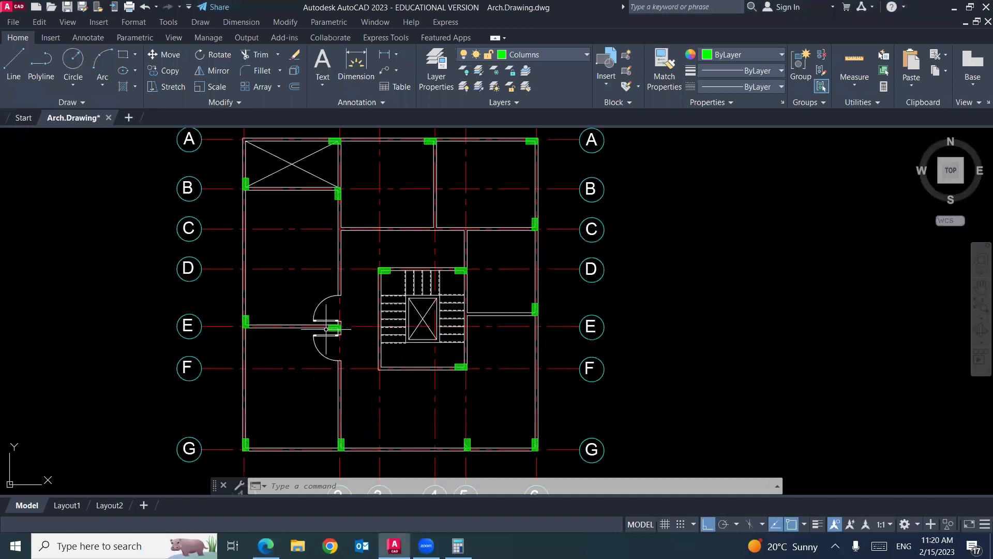
{"action": "scroll", "coordinate": [338, 313], "scroll_direction": "up", "scroll_amount": 2}
{"action": "scroll", "coordinate": [338, 313], "scroll_direction": "up", "scroll_amount": 4}
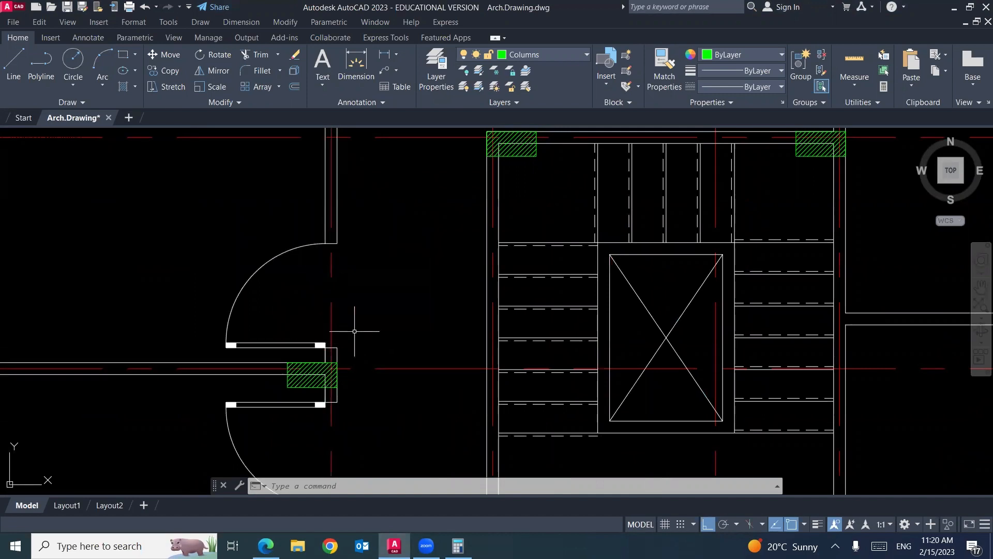
{"action": "scroll", "coordinate": [354, 331], "scroll_direction": "down", "scroll_amount": 4}
{"action": "middle_click_drag", "start_coordinate": [349, 235], "coordinate": [325, 363]}
Step: In the lecture PDF, erase the ink marks around the grid C2 door and draw an upward arrow pointing at it
{"action": "left_click", "coordinate": [265, 546]}
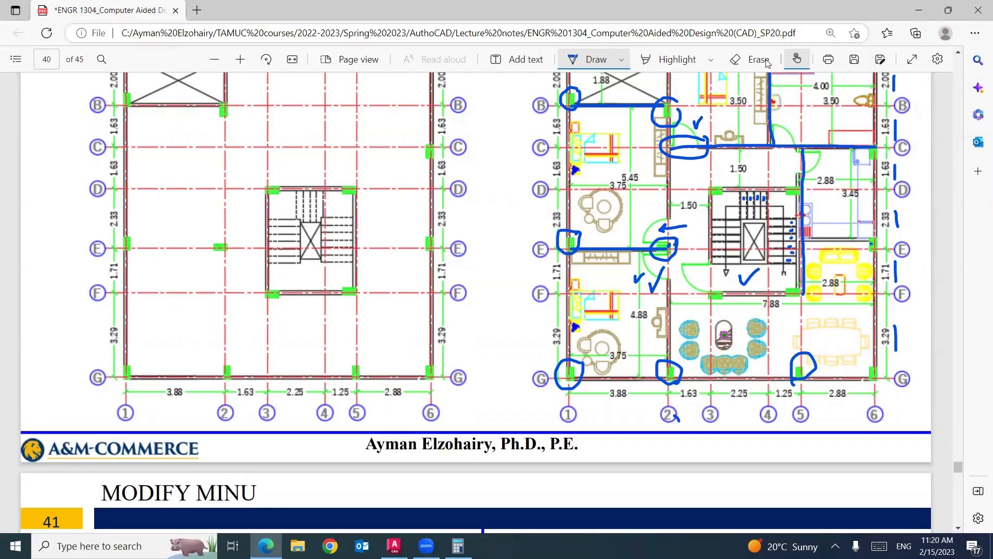
{"action": "left_click", "coordinate": [749, 59]}
{"action": "left_click_drag", "start_coordinate": [694, 137], "coordinate": [688, 163]}
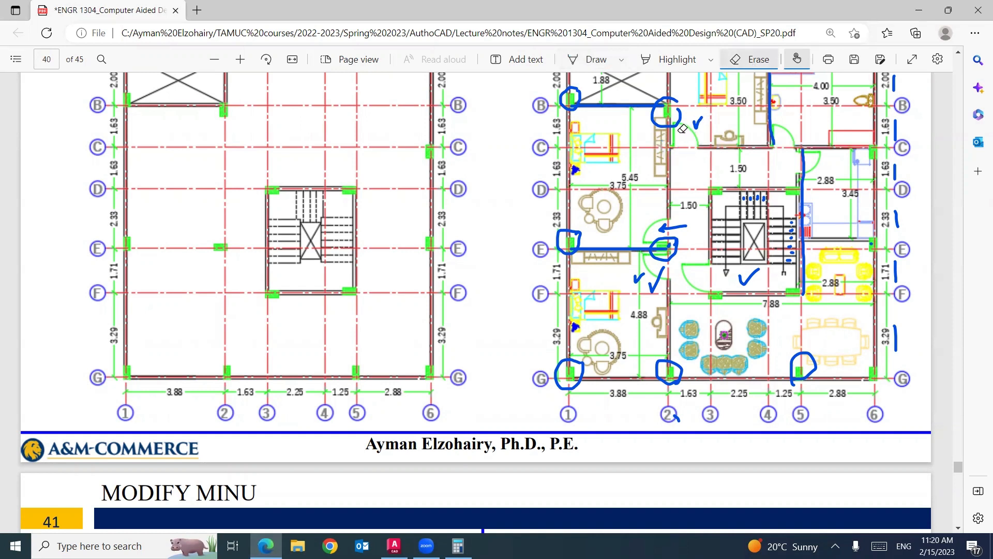
{"action": "left_click", "coordinate": [587, 59]}
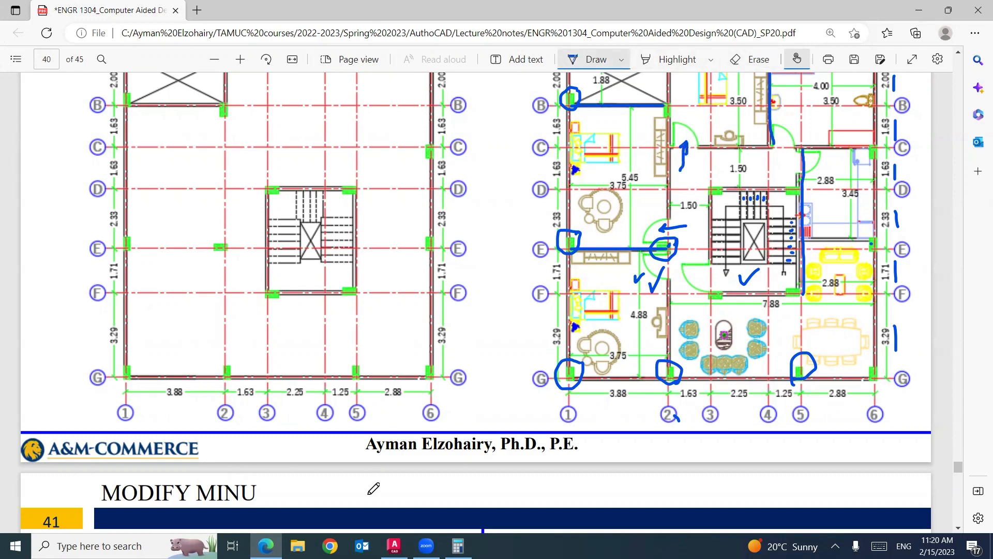
Step: Switch back to AutoCAD and insert the Left door block at the wall corner above grid C2, with X and Y scale 1 and rotation 0°
{"action": "key", "text": "alt+Tab"}
{"action": "scroll", "coordinate": [323, 294], "scroll_direction": "up", "scroll_amount": 3}
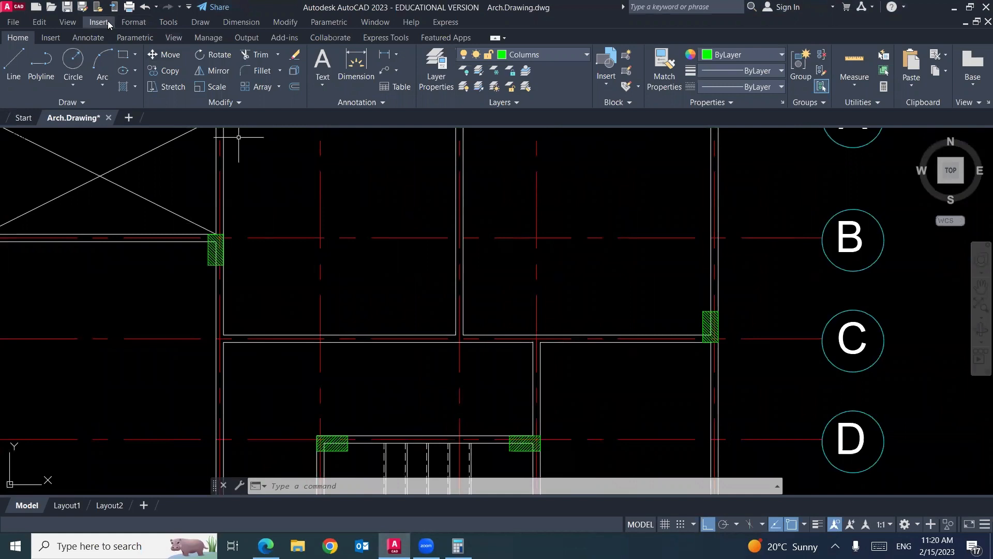
{"action": "type", "text": "i"}
{"action": "key", "text": "Return"}
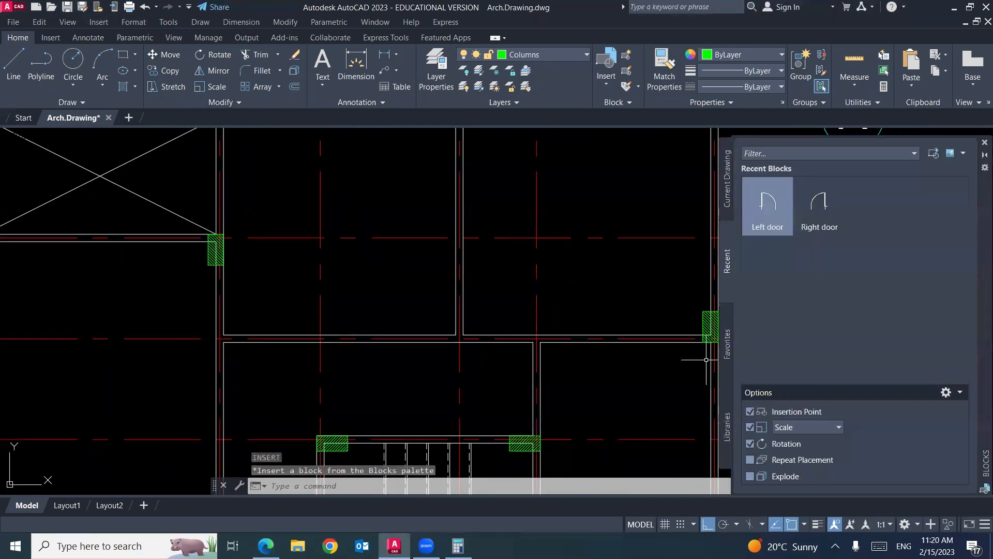
{"action": "left_click", "coordinate": [770, 226]}
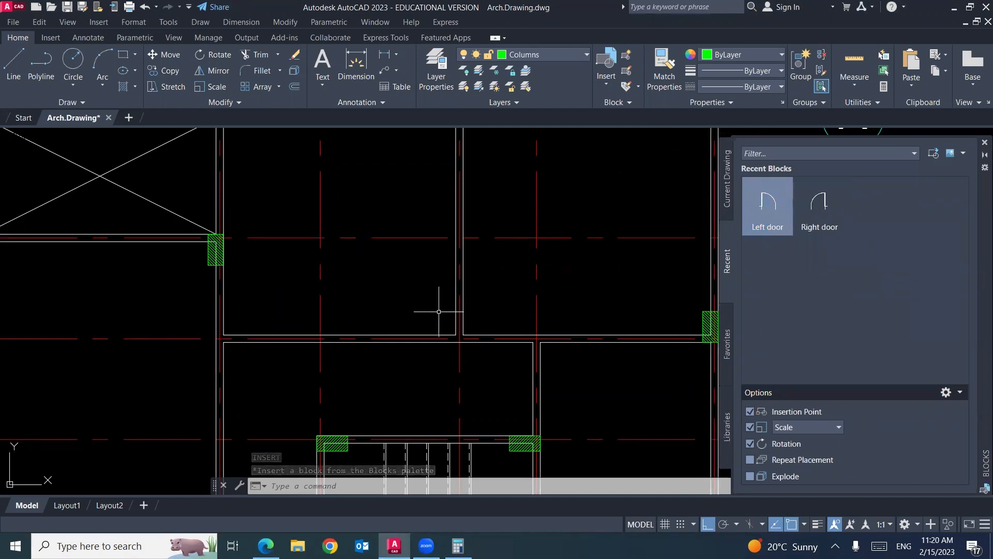
{"action": "left_click", "coordinate": [767, 209]}
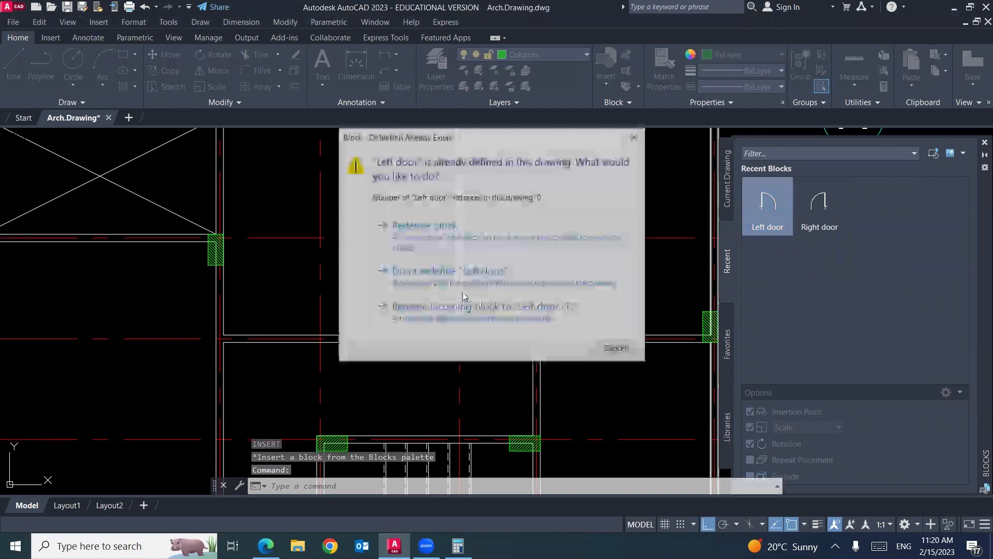
{"action": "left_click", "coordinate": [467, 306]}
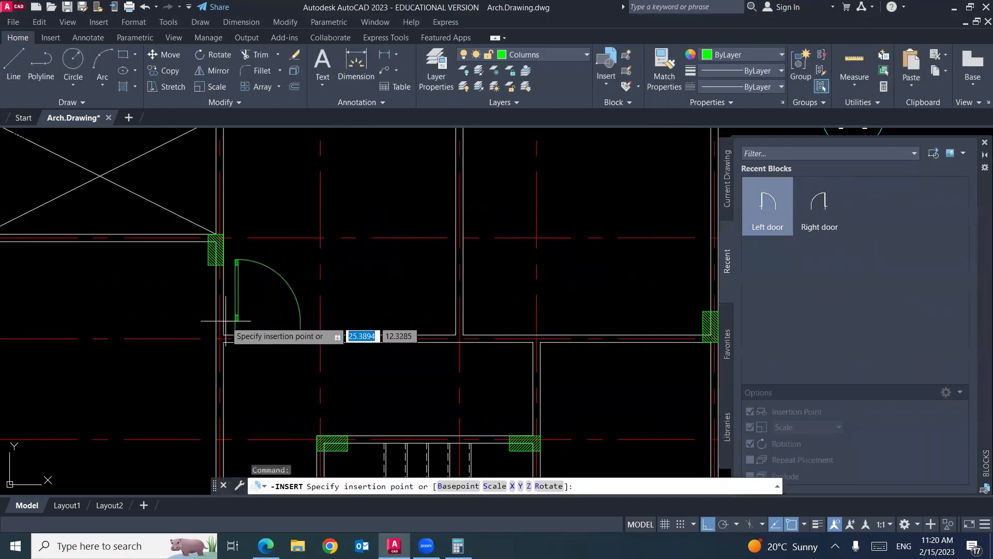
{"action": "left_click", "coordinate": [228, 337]}
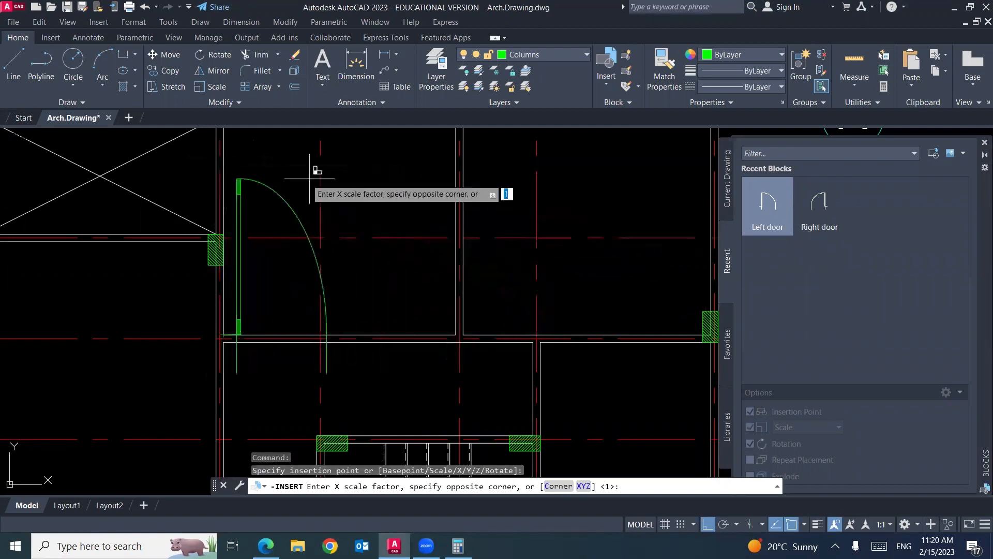
{"action": "key", "text": "Return"}
{"action": "key", "text": "Return"}
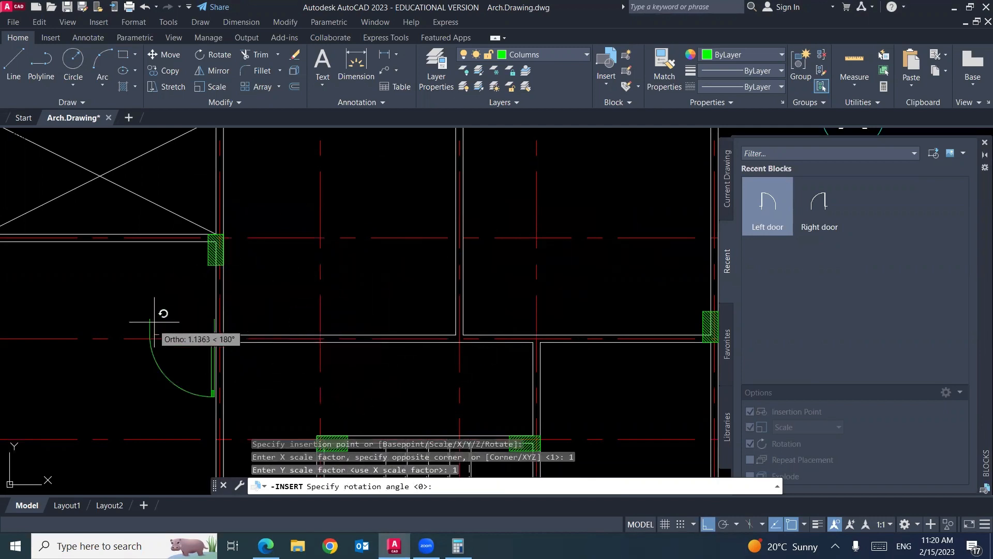
{"action": "left_click", "coordinate": [289, 315]}
Step: Explode the grid C wall and trim its two lines across the door opening beside grid 2
{"action": "scroll", "coordinate": [284, 326], "scroll_direction": "up", "scroll_amount": 4}
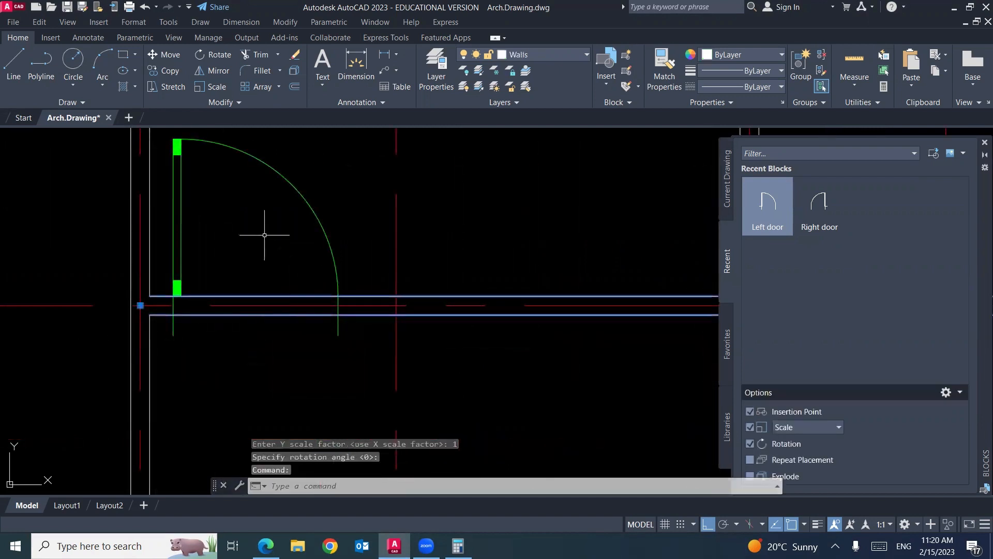
{"action": "left_click", "coordinate": [294, 72]}
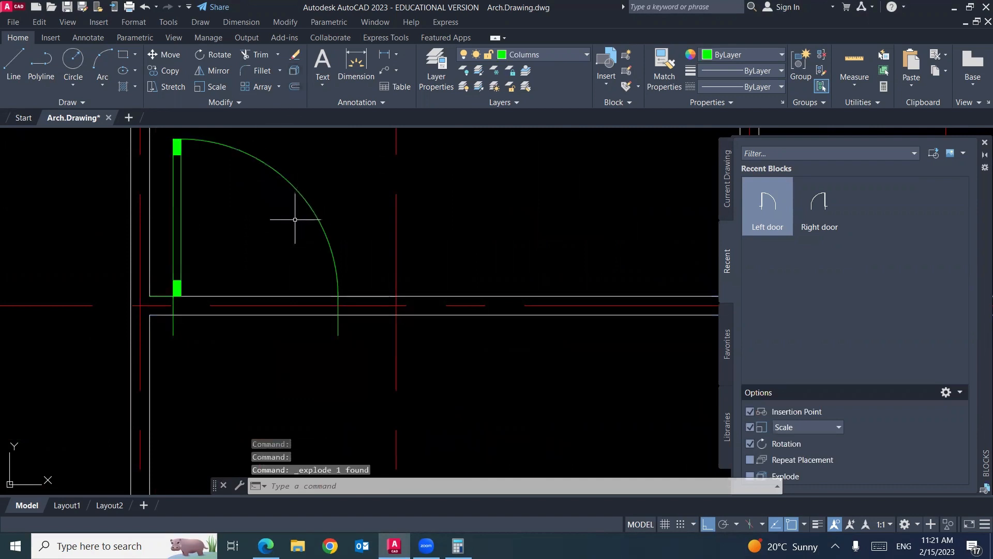
{"action": "type", "text": "tr"}
{"action": "key", "text": "Return"}
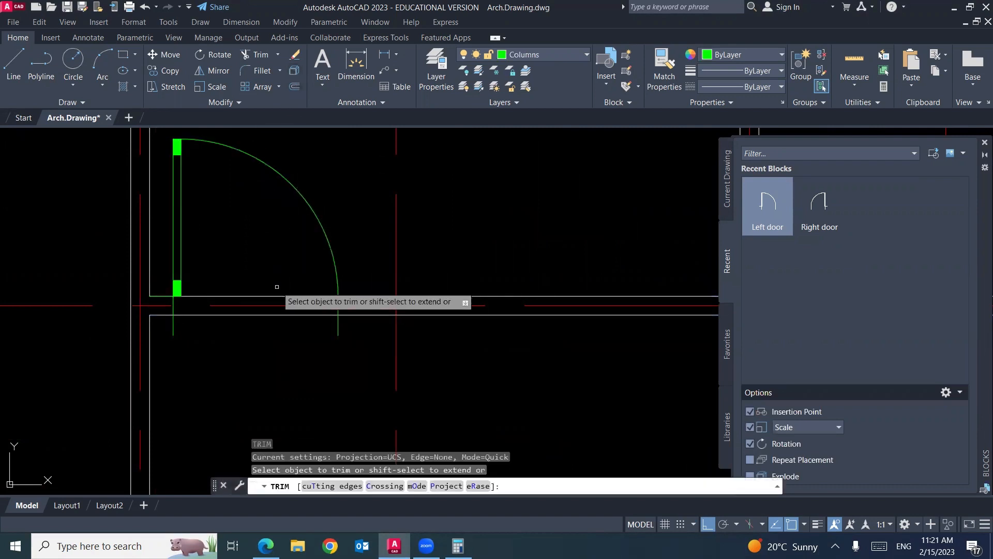
{"action": "left_click", "coordinate": [272, 314]}
{"action": "key", "text": "Return"}
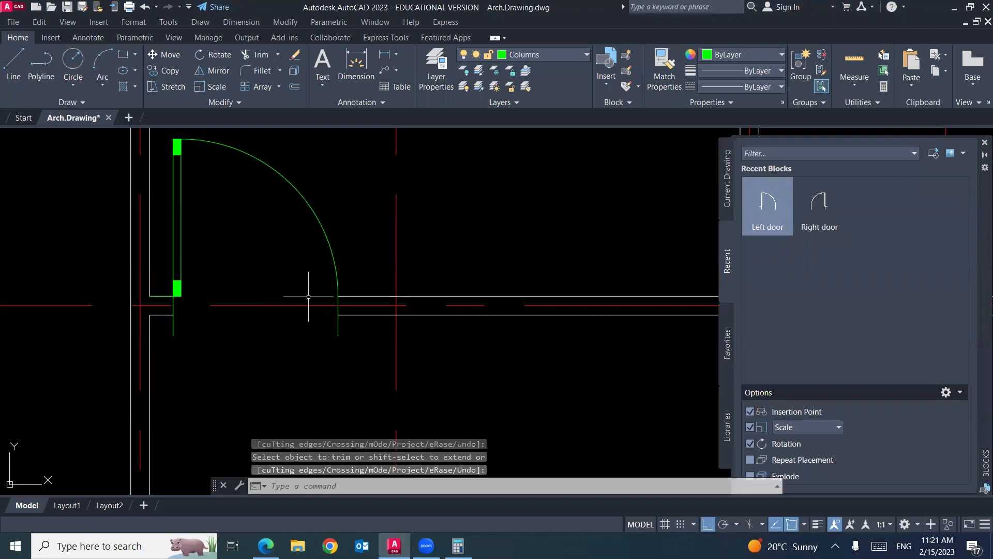
Step: Explode the door block beside grid C2 and trim its jamb ends that protrude past the wall
{"action": "left_click", "coordinate": [337, 284]}
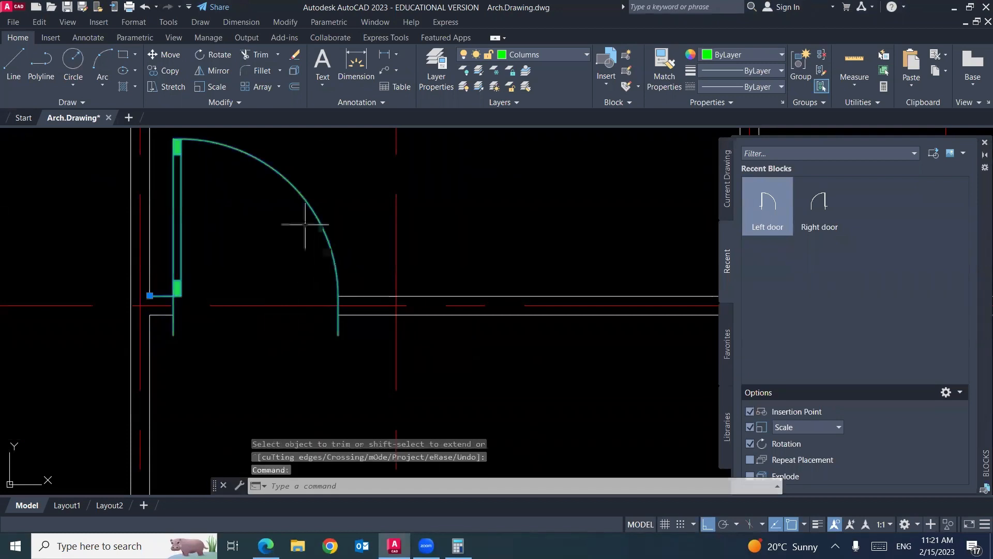
{"action": "left_click", "coordinate": [294, 73]}
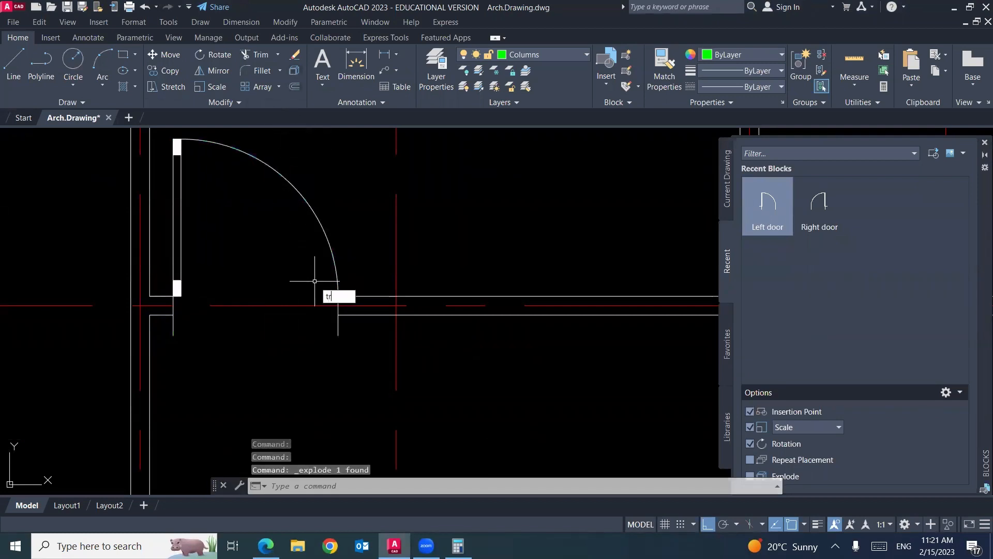
{"action": "type", "text": "tr"}
{"action": "key", "text": "Return"}
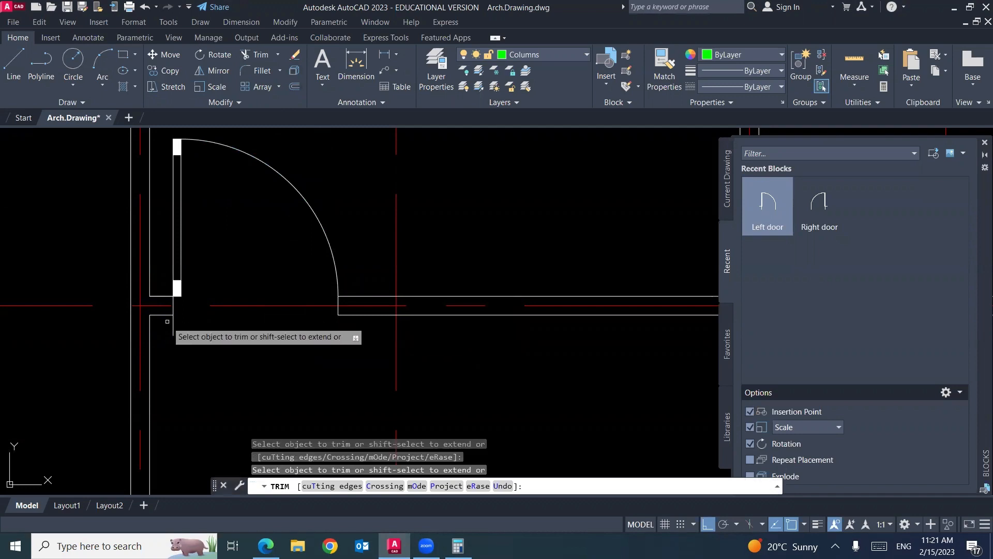
{"action": "scroll", "coordinate": [264, 243], "scroll_direction": "down", "scroll_amount": 5}
{"action": "key", "text": "Return"}
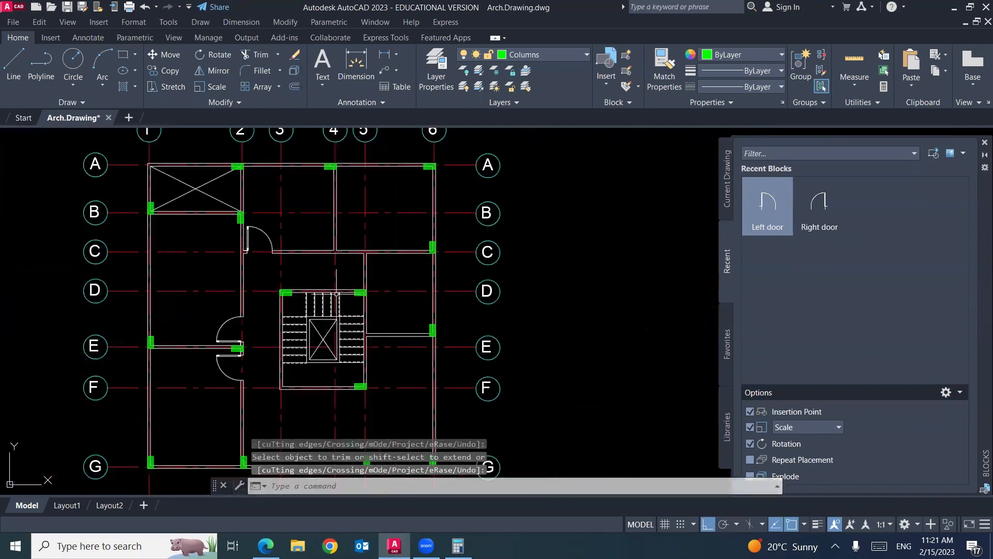
Step: Check the lecture PDF, then insert the Left door block without redefining it at the wall corner above grid C4, scale 1, rotation 0°
{"action": "middle_click_drag", "start_coordinate": [336, 294], "coordinate": [301, 297]}
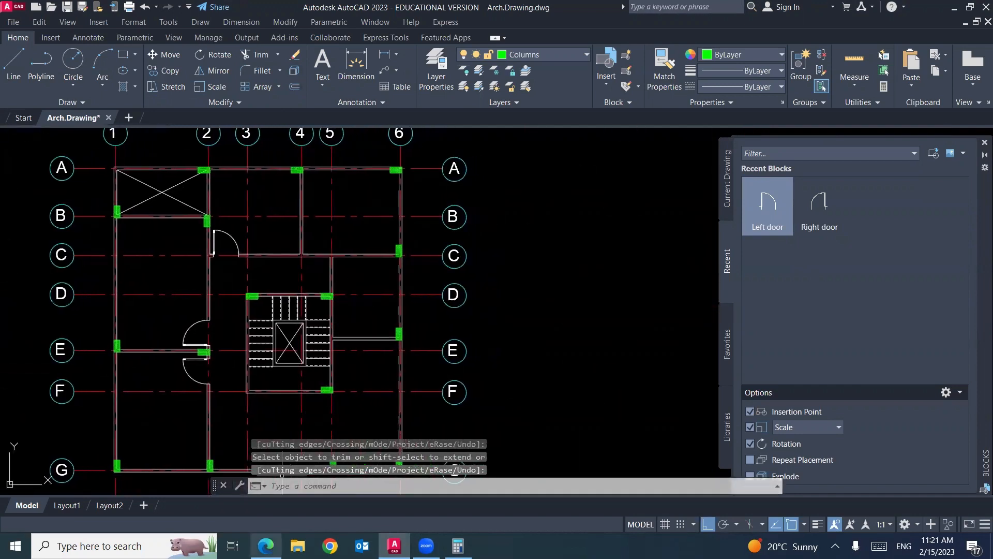
{"action": "left_click", "coordinate": [265, 546]}
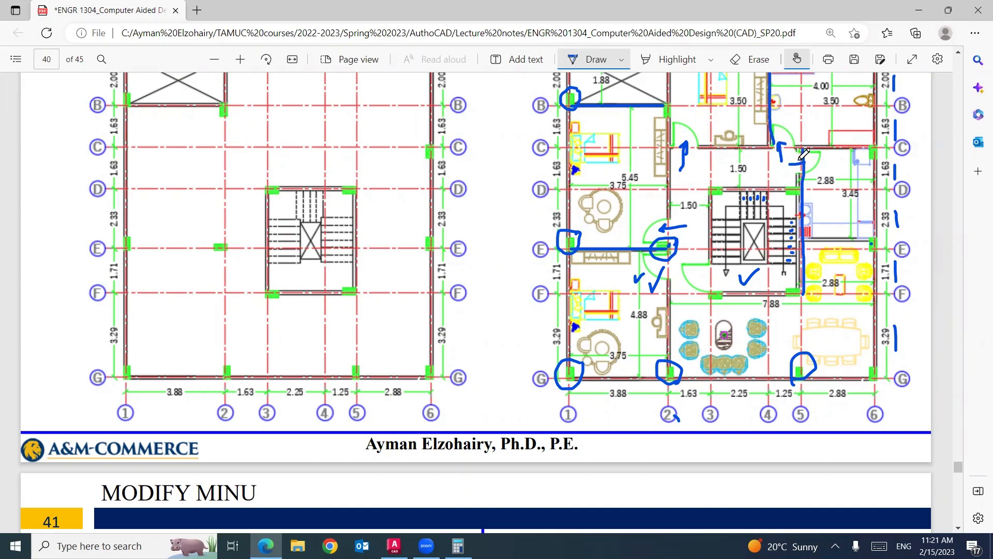
{"action": "left_click", "coordinate": [394, 546]}
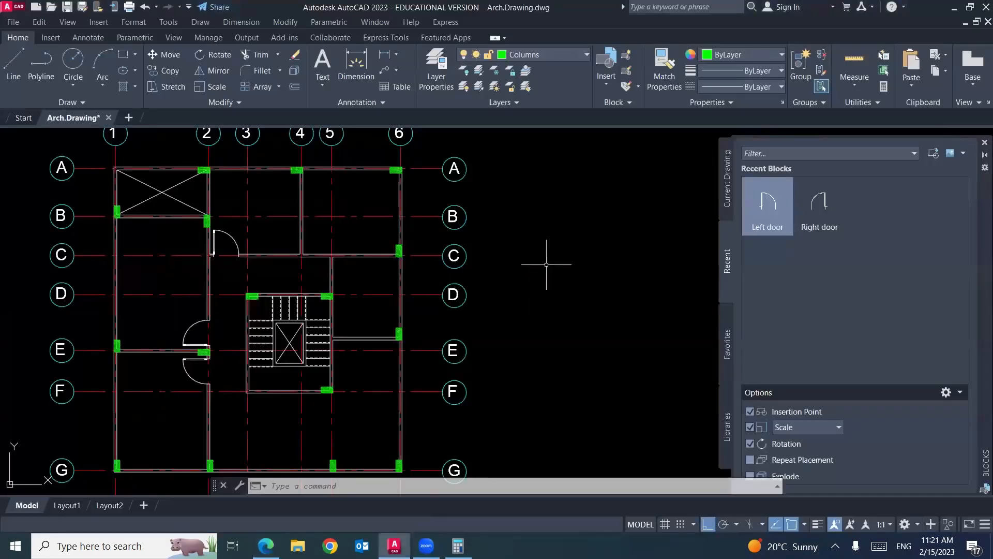
{"action": "scroll", "coordinate": [317, 221], "scroll_direction": "up", "scroll_amount": 3}
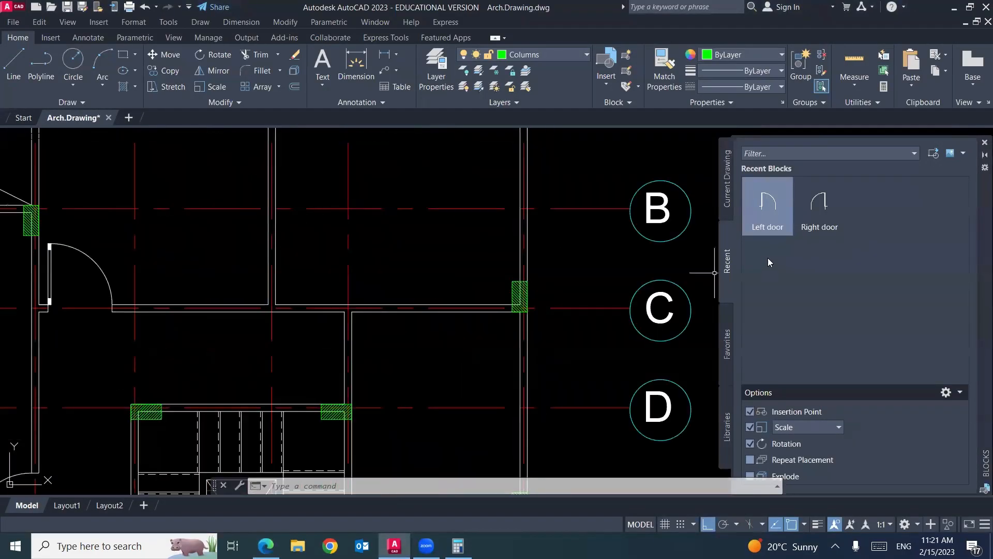
{"action": "left_click", "coordinate": [772, 215]}
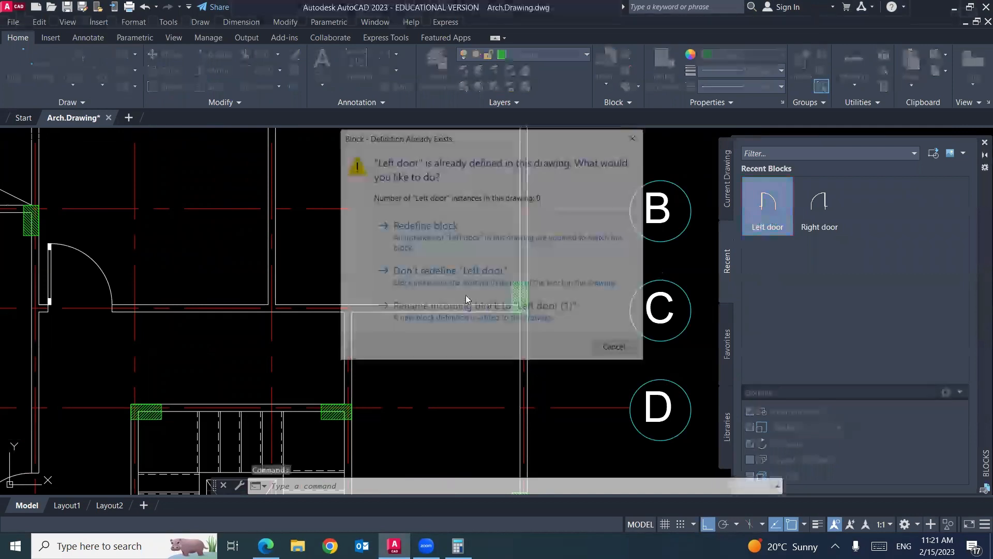
{"action": "left_click", "coordinate": [435, 272]}
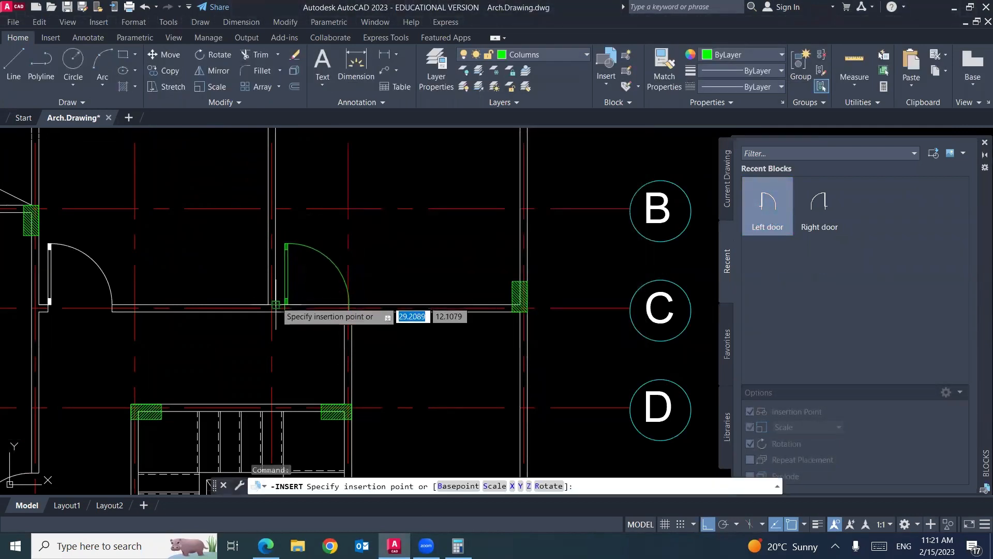
{"action": "left_click", "coordinate": [278, 309]}
{"action": "type", "text": "1"}
{"action": "key", "text": "Return"}
{"action": "type", "text": "1"}
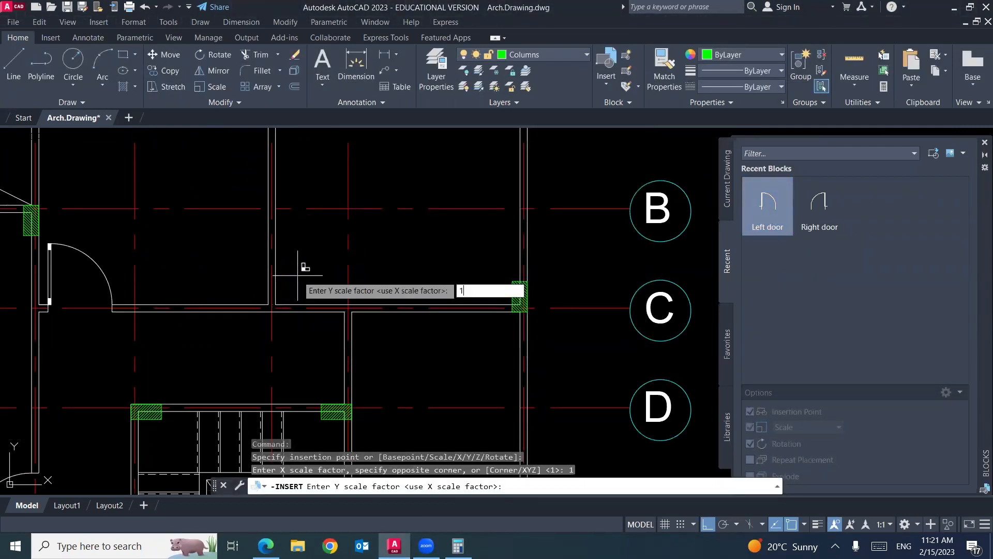
{"action": "key", "text": "Return"}
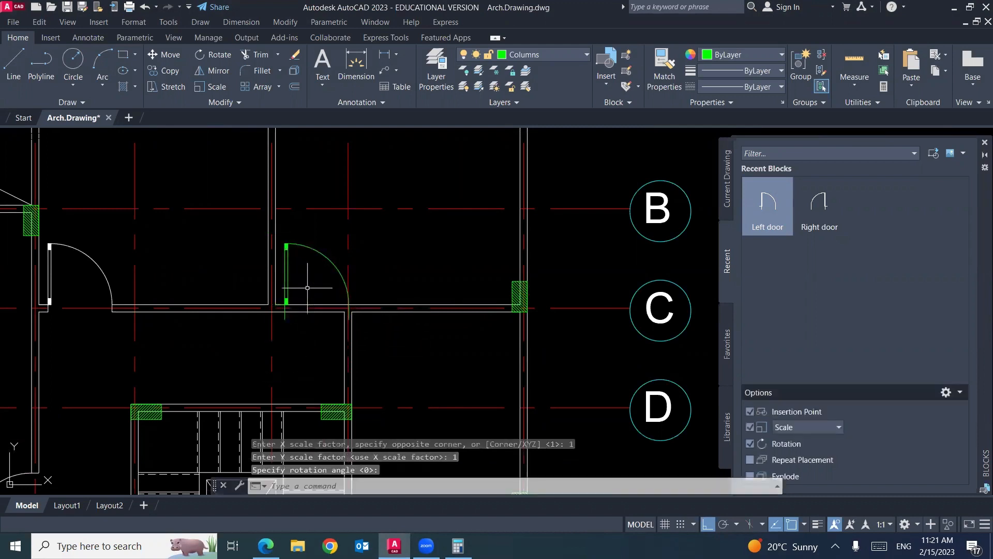
{"action": "left_click", "coordinate": [357, 311]}
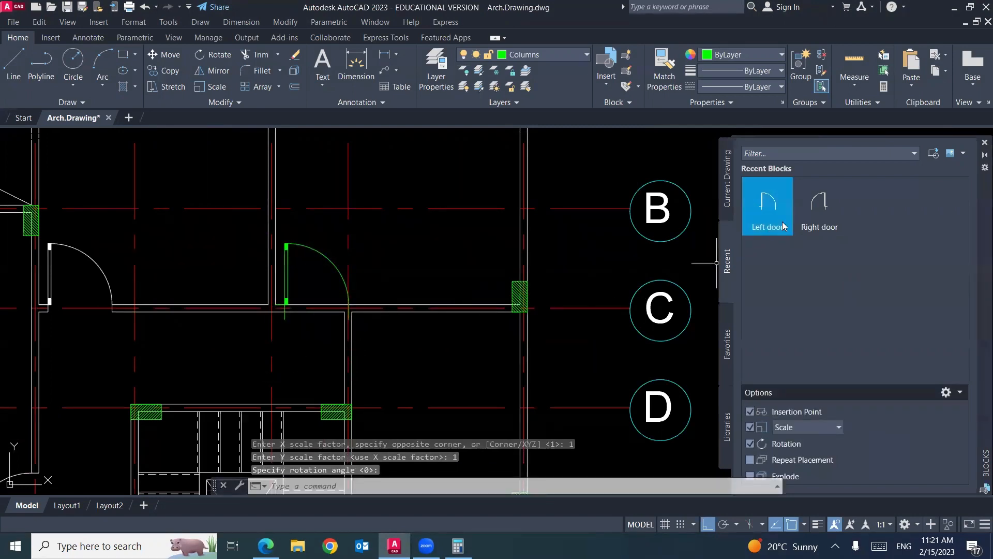
{"action": "left_click", "coordinate": [820, 212]}
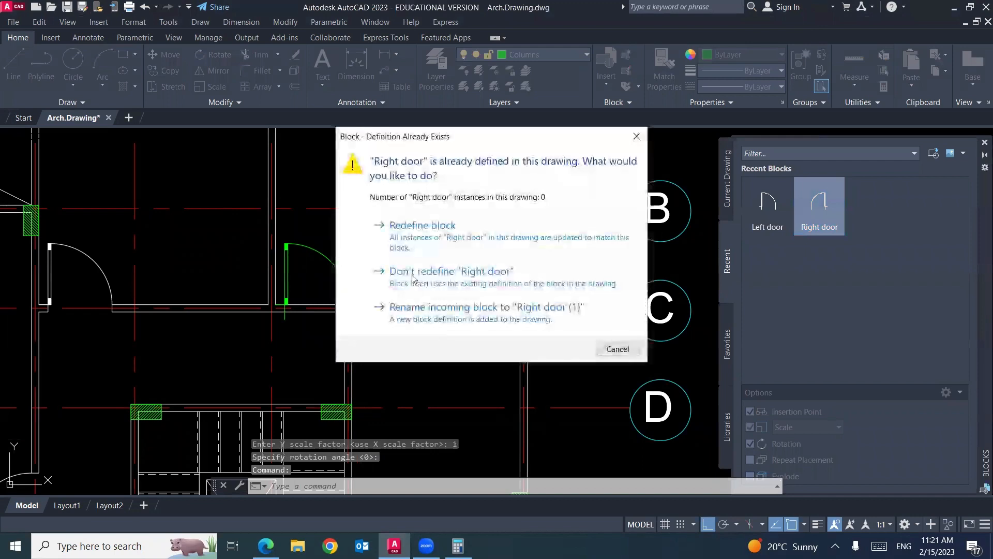
{"action": "left_click", "coordinate": [413, 279]}
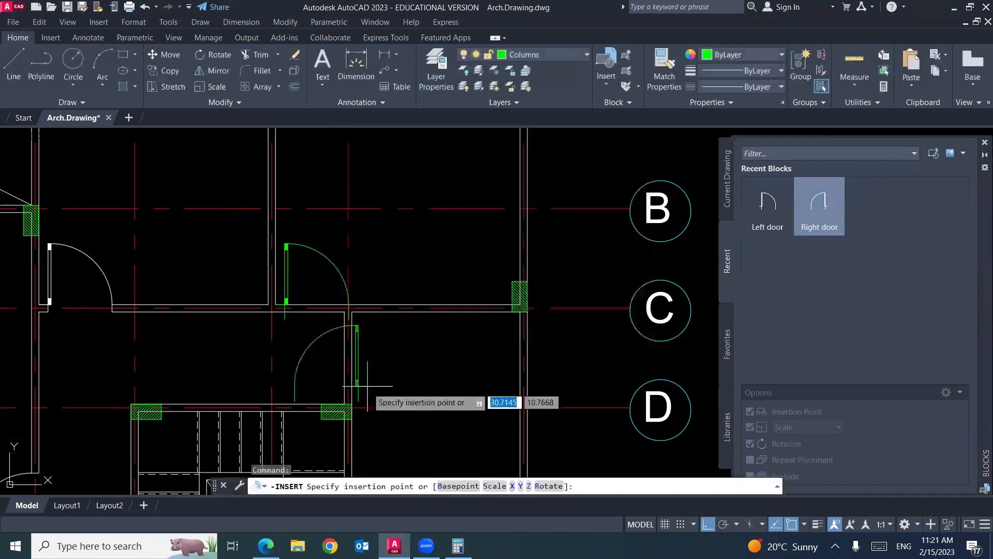
{"action": "left_click", "coordinate": [352, 311]}
{"action": "key", "text": "Return"}
{"action": "key", "text": "Return"}
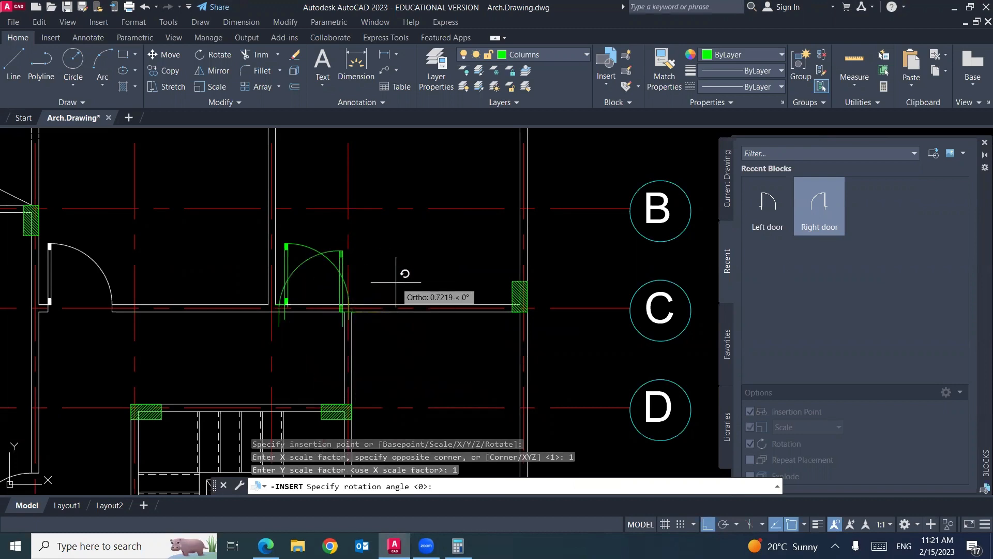
{"action": "key", "text": "Escape"}
{"action": "key", "text": "Escape"}
{"action": "key", "text": "Escape"}
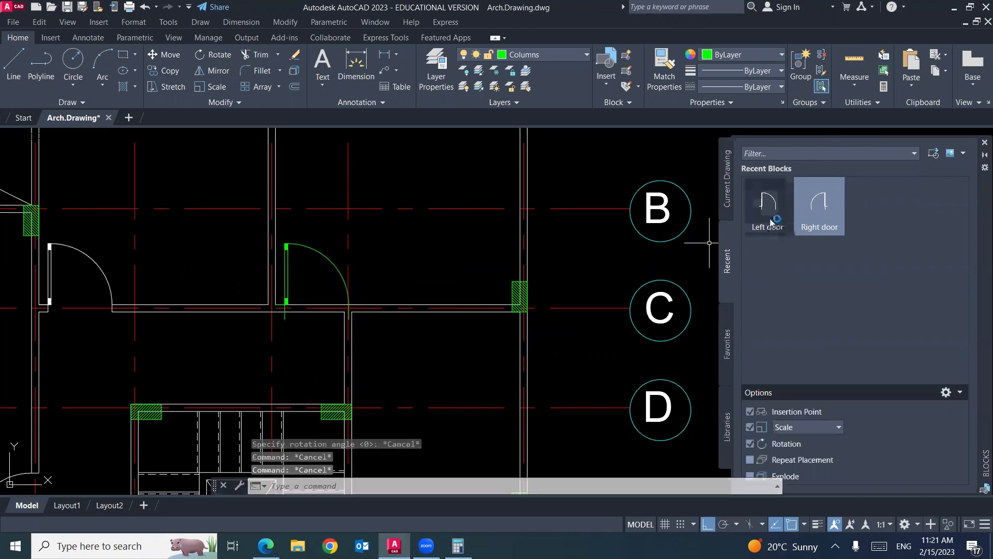
Step: Insert the existing Left door block at the inner wall corner below grid C5, with X and Y scale 1, rotated straight down
{"action": "left_click", "coordinate": [768, 218]}
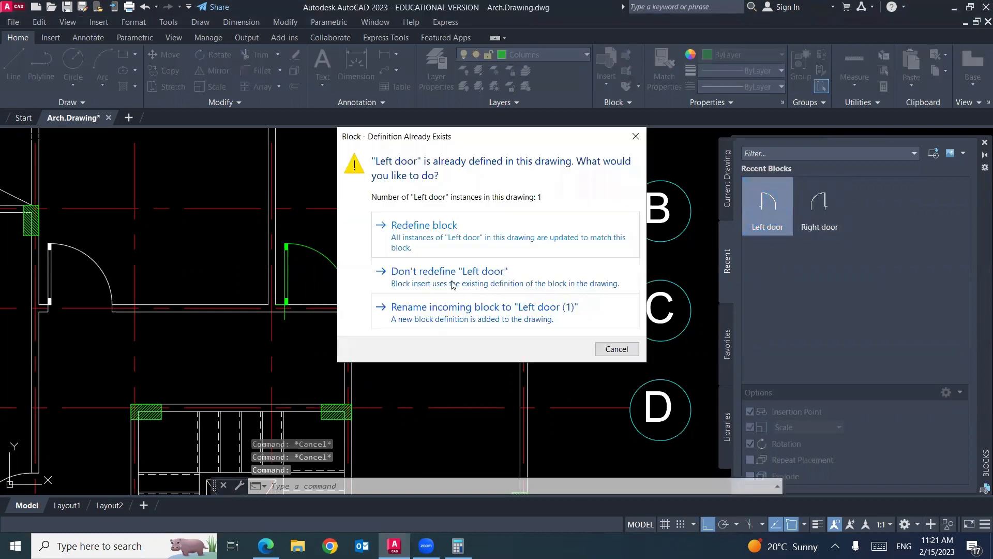
{"action": "left_click", "coordinate": [453, 284]}
{"action": "left_click", "coordinate": [352, 311]}
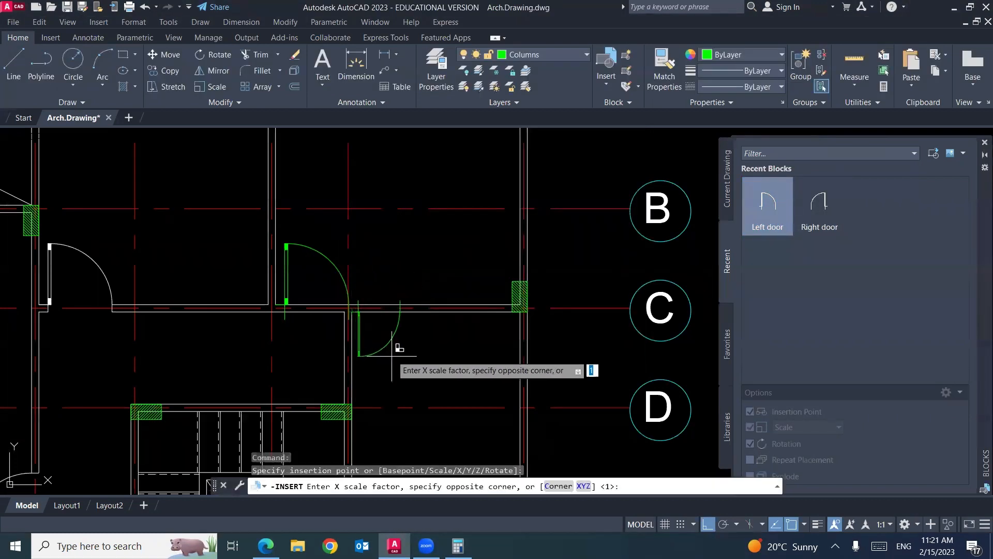
{"action": "key", "text": "Return"}
{"action": "key", "text": "Return"}
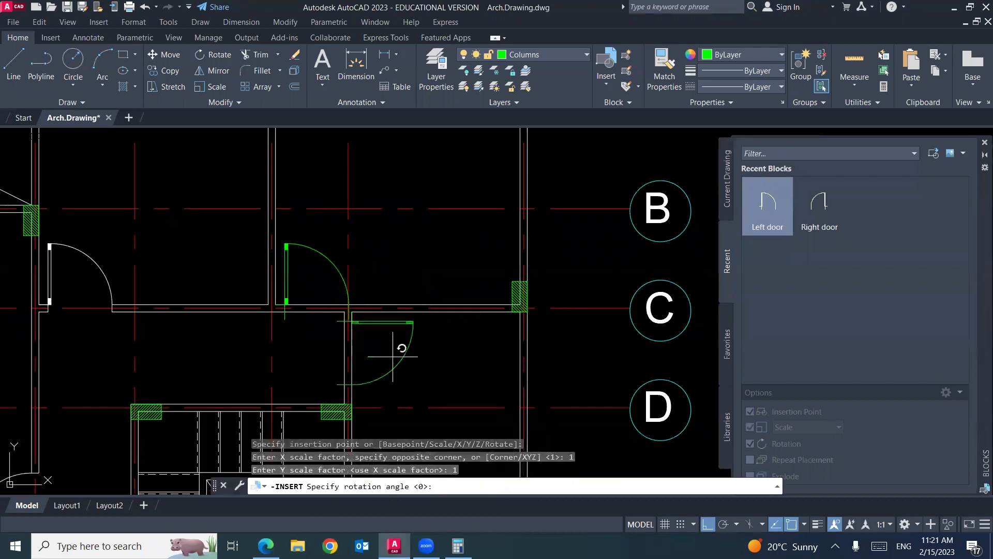
{"action": "left_click", "coordinate": [397, 339]}
Step: Trim the wall lines across the door openings beside grid C4 and below grid C5
{"action": "scroll", "coordinate": [428, 273], "scroll_direction": "down", "scroll_amount": 2}
{"action": "scroll", "coordinate": [427, 273], "scroll_direction": "down", "scroll_amount": 2}
{"action": "scroll", "coordinate": [400, 292], "scroll_direction": "up", "scroll_amount": 6}
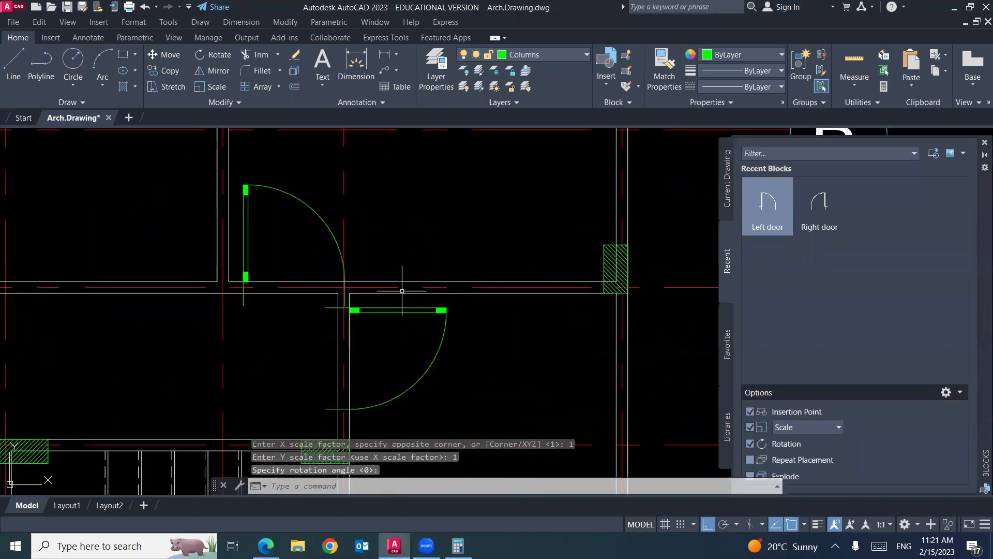
{"action": "left_click", "coordinate": [400, 292]}
{"action": "key", "text": "Escape"}
{"action": "key", "text": "Escape"}
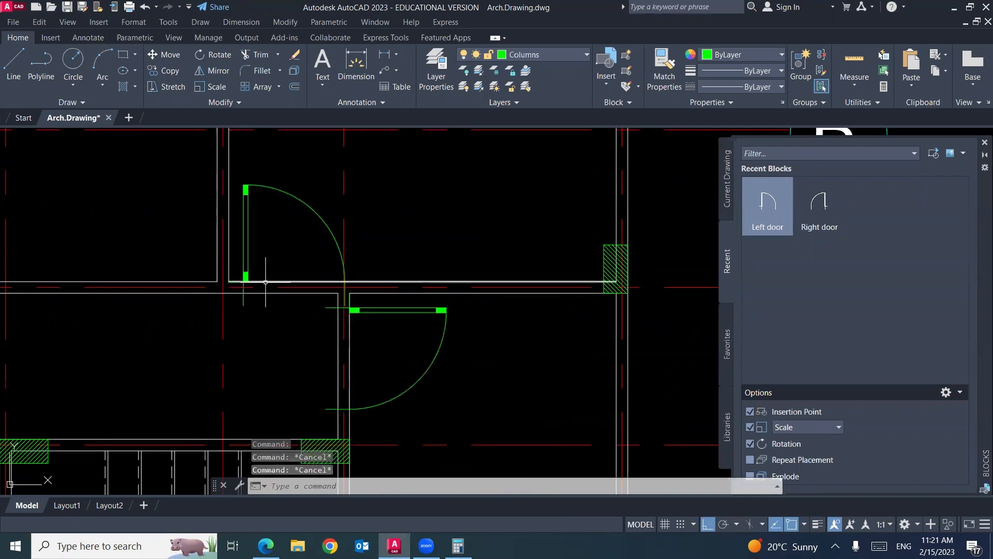
{"action": "type", "text": "tr"}
{"action": "key", "text": "Return"}
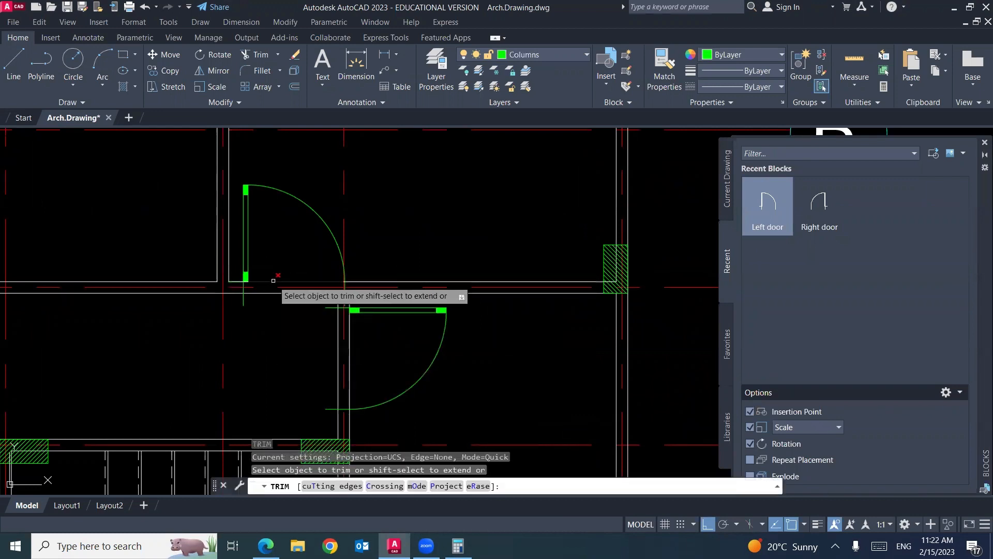
{"action": "left_click", "coordinate": [272, 282]}
{"action": "left_click", "coordinate": [280, 294]}
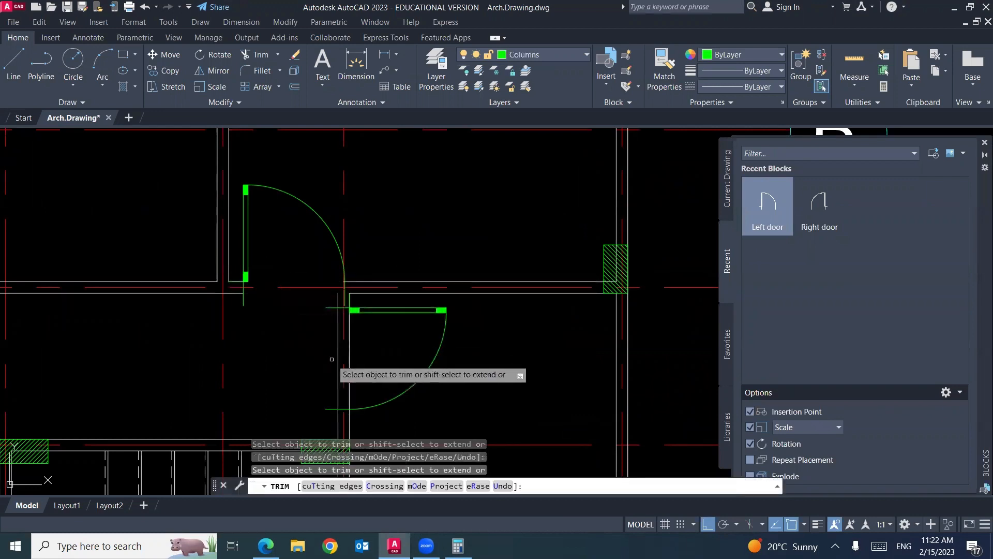
{"action": "left_click", "coordinate": [338, 357]}
{"action": "left_click", "coordinate": [350, 357]}
{"action": "key", "text": "Return"}
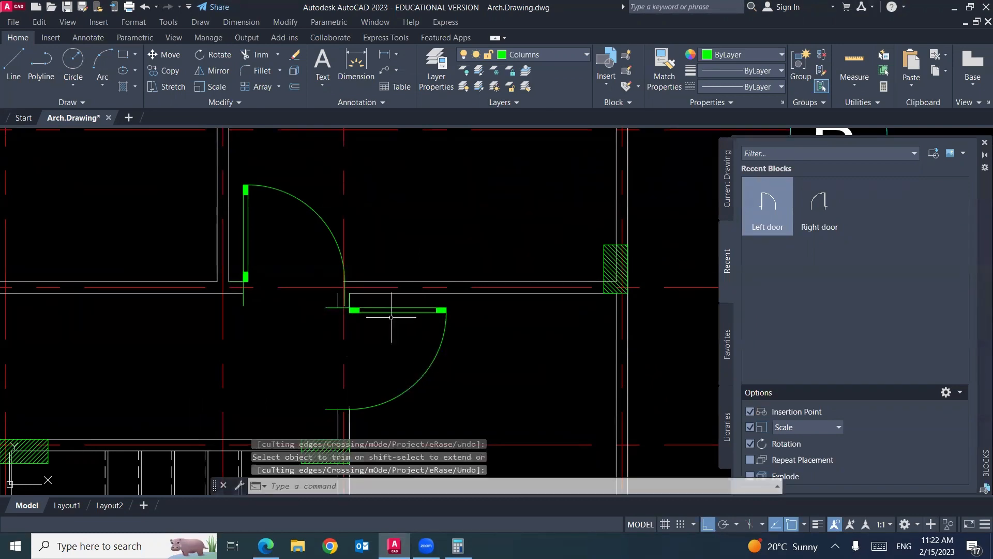
Step: Explode the two door blocks near grids C4 and C5 and trim their jamb ends protruding past the walls
{"action": "left_click", "coordinate": [393, 313]}
{"action": "left_click", "coordinate": [334, 228]}
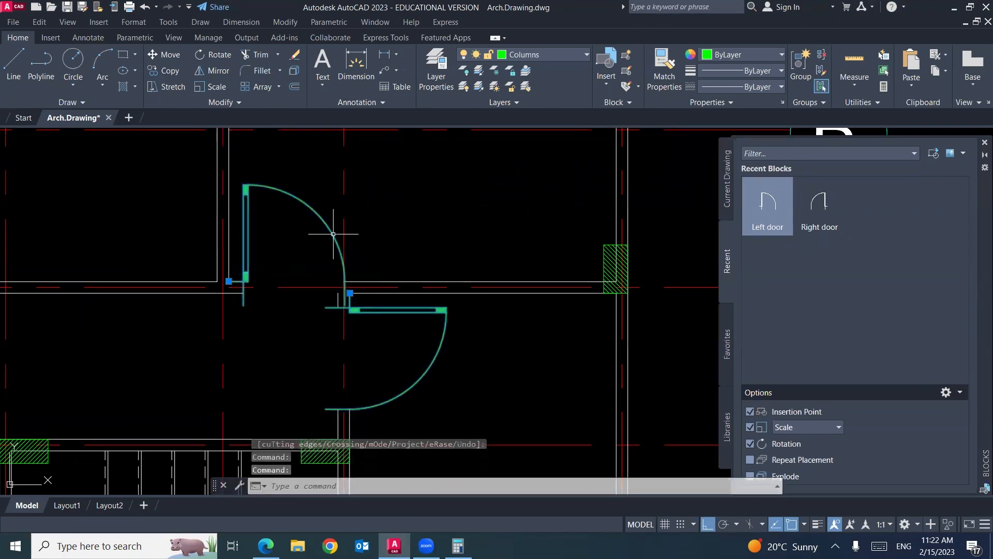
{"action": "left_click", "coordinate": [295, 72]}
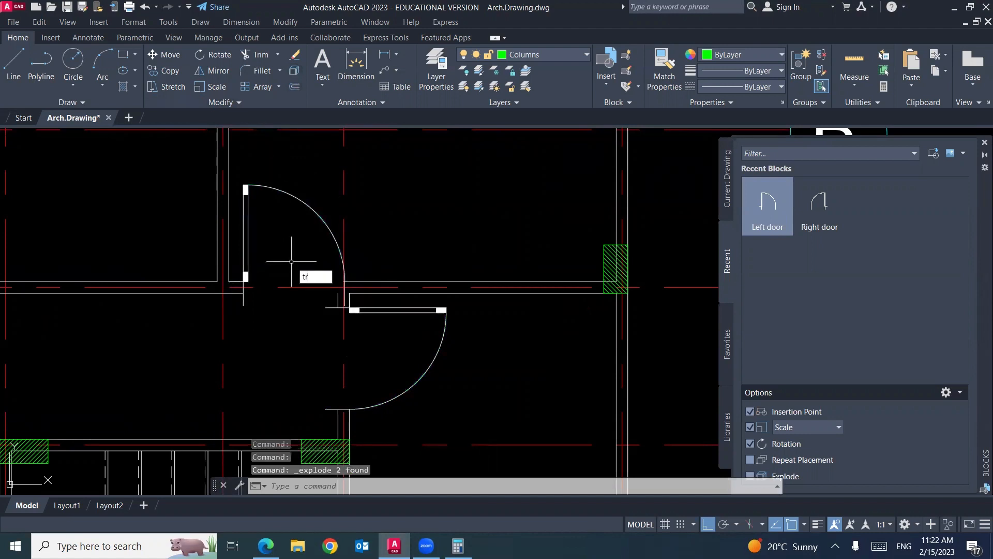
{"action": "key", "text": "Return"}
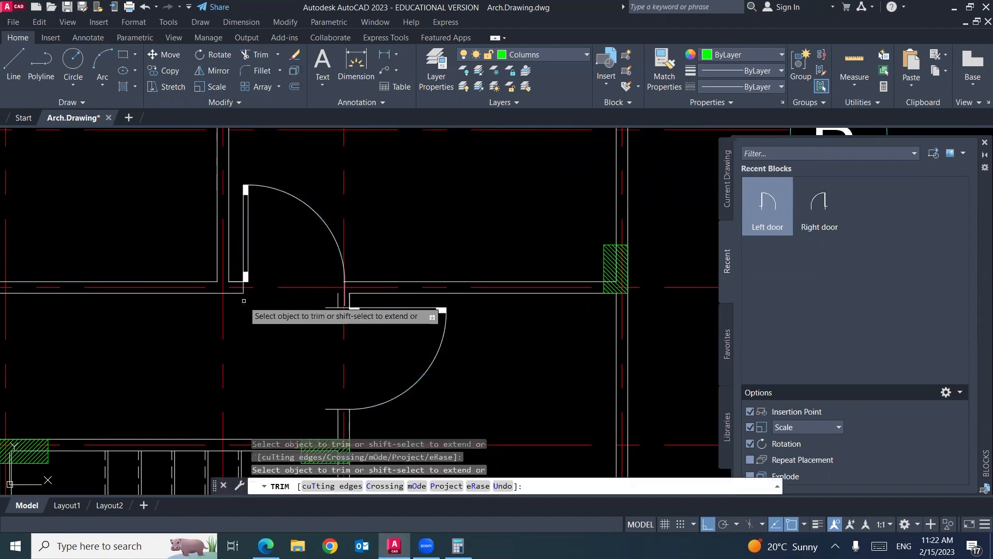
{"action": "left_click", "coordinate": [331, 308]}
{"action": "left_click", "coordinate": [327, 408]}
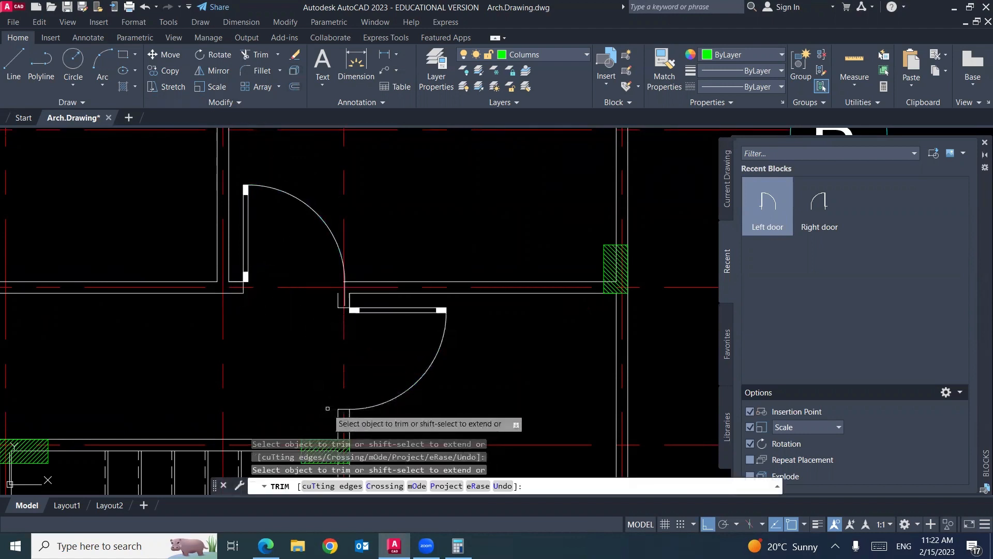
{"action": "key", "text": "Return"}
Step: Chamfer the open wall corner at grid C5 with zero distances so its two wall lines meet
{"action": "scroll", "coordinate": [339, 286], "scroll_direction": "up", "scroll_amount": 4}
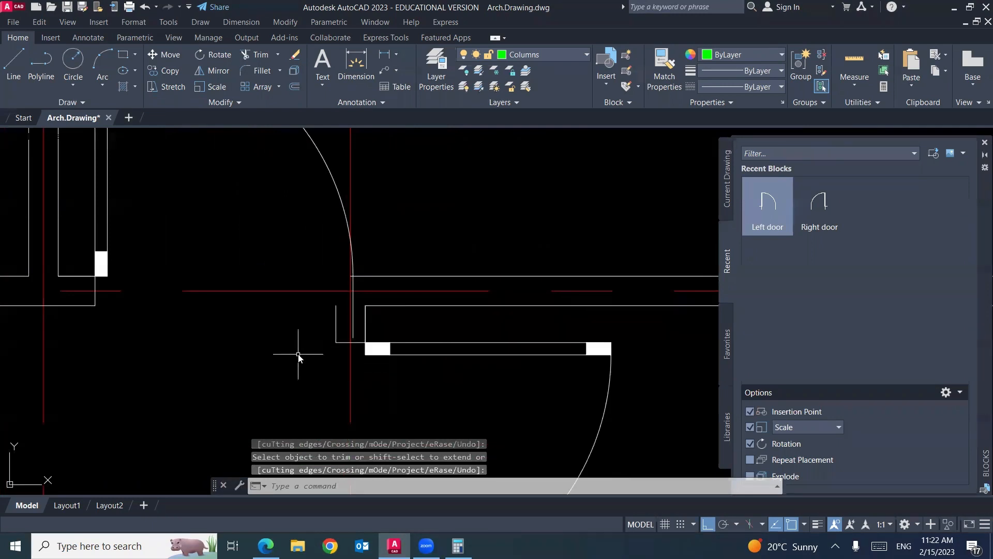
{"action": "type", "text": "cha"}
{"action": "key", "text": "Return"}
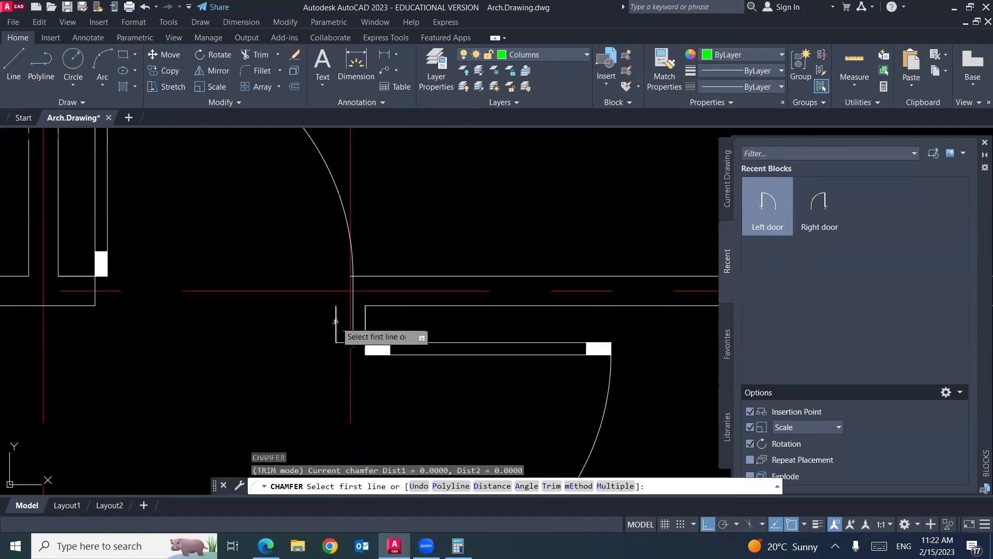
{"action": "left_click", "coordinate": [336, 319]}
{"action": "left_click", "coordinate": [357, 274]}
{"action": "scroll", "coordinate": [295, 310], "scroll_direction": "down", "scroll_amount": 3}
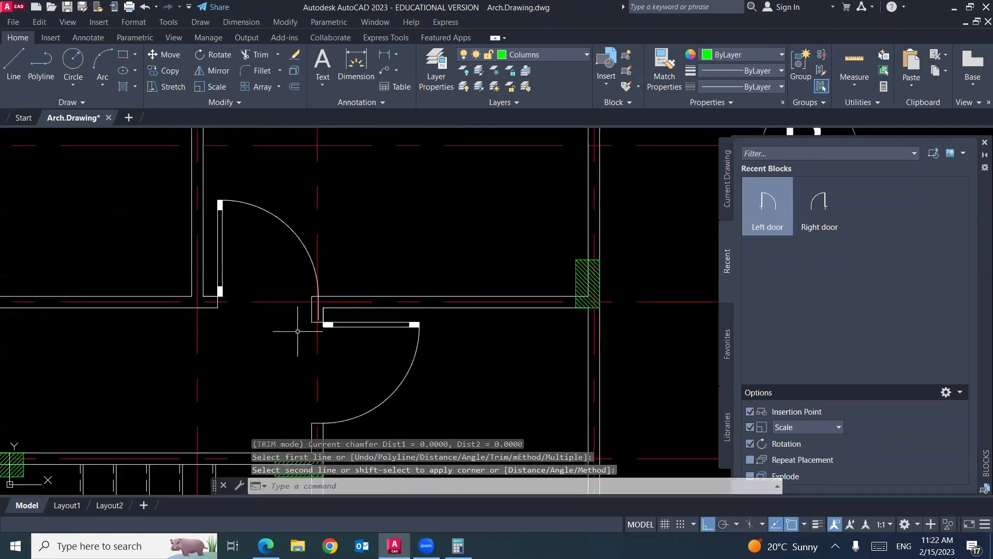
{"action": "scroll", "coordinate": [336, 258], "scroll_direction": "down", "scroll_amount": 3}
{"action": "middle_click_drag", "start_coordinate": [329, 364], "coordinate": [387, 306]}
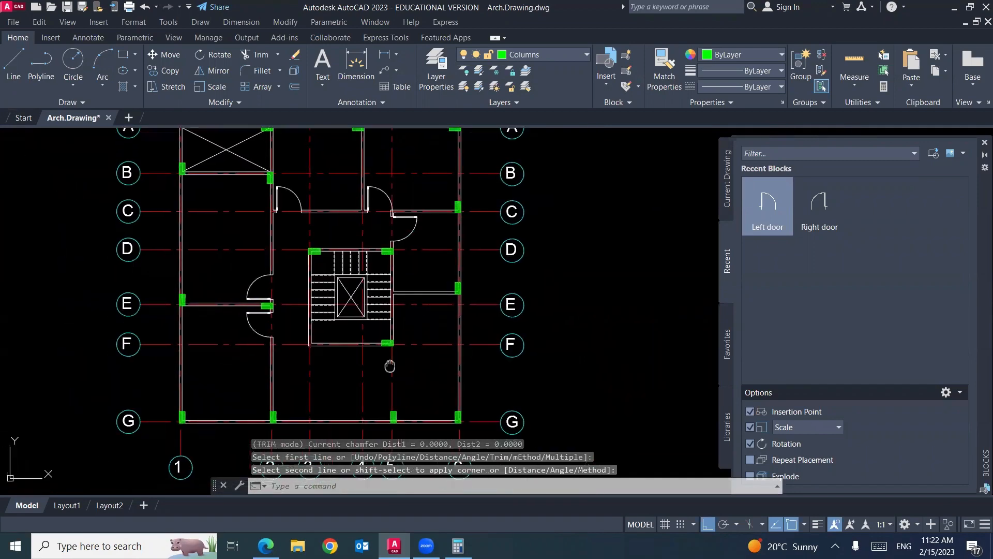
{"action": "mouse_move", "coordinate": [390, 365]}
{"action": "middle_mouse_down"}
{"action": "mouse_move", "coordinate": [417, 315]}
{"action": "mouse_move", "coordinate": [389, 331]}
{"action": "mouse_move", "coordinate": [394, 338]}
{"action": "middle_mouse_up"}
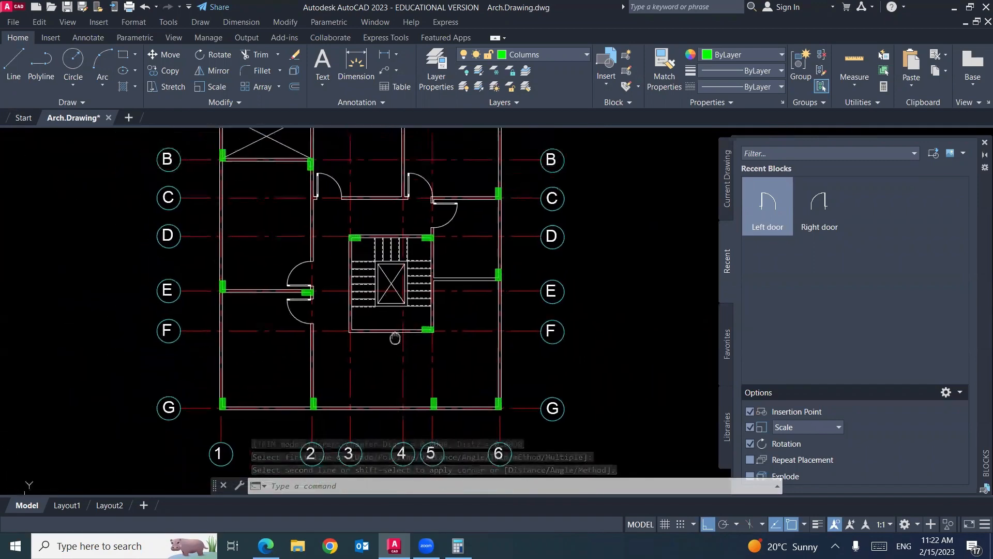
{"action": "scroll", "coordinate": [364, 310], "scroll_direction": "up", "scroll_amount": 4}
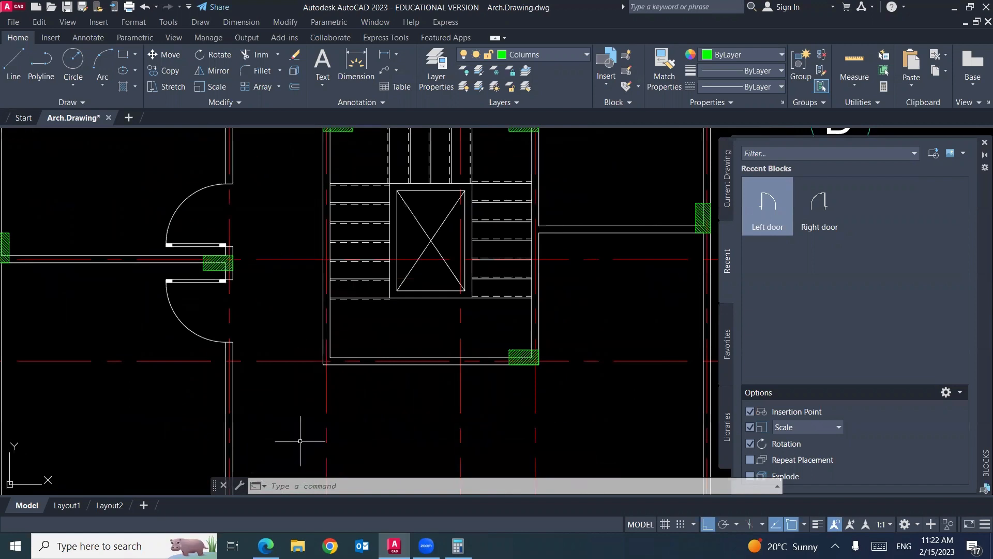
{"action": "type", "text": "o"}
{"action": "key", "text": "Return"}
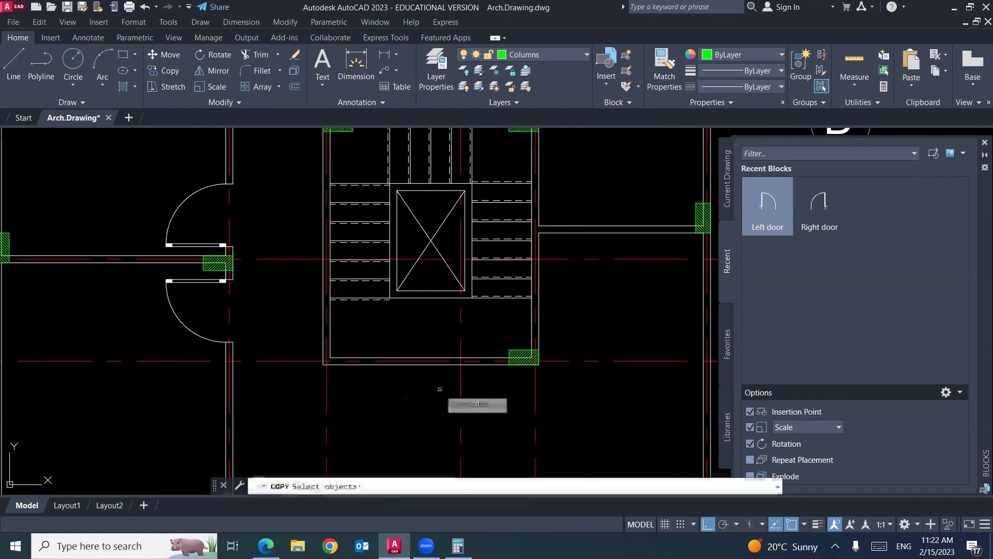
{"action": "left_click", "coordinate": [458, 407]}
{"action": "left_click", "coordinate": [547, 329]}
{"action": "key", "text": "Return"}
{"action": "left_click", "coordinate": [538, 357]}
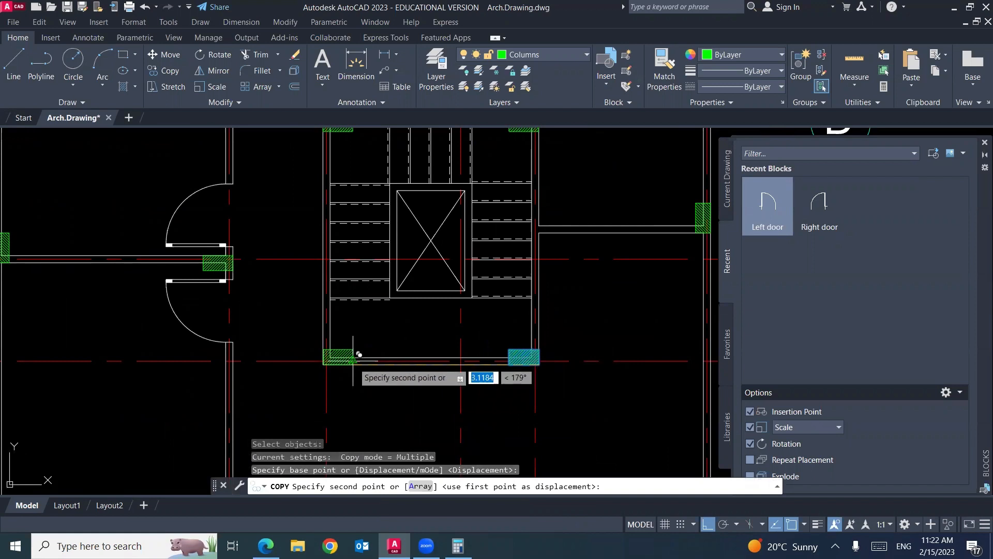
{"action": "scroll", "coordinate": [353, 361], "scroll_direction": "up", "scroll_amount": 7}
{"action": "key", "text": "Escape"}
{"action": "scroll", "coordinate": [354, 362], "scroll_direction": "down", "scroll_amount": 7}
Step: Copy the hatched column at grid F5 by its upper corner to the stairwell wall corner at grid F3
{"action": "key", "text": "Return"}
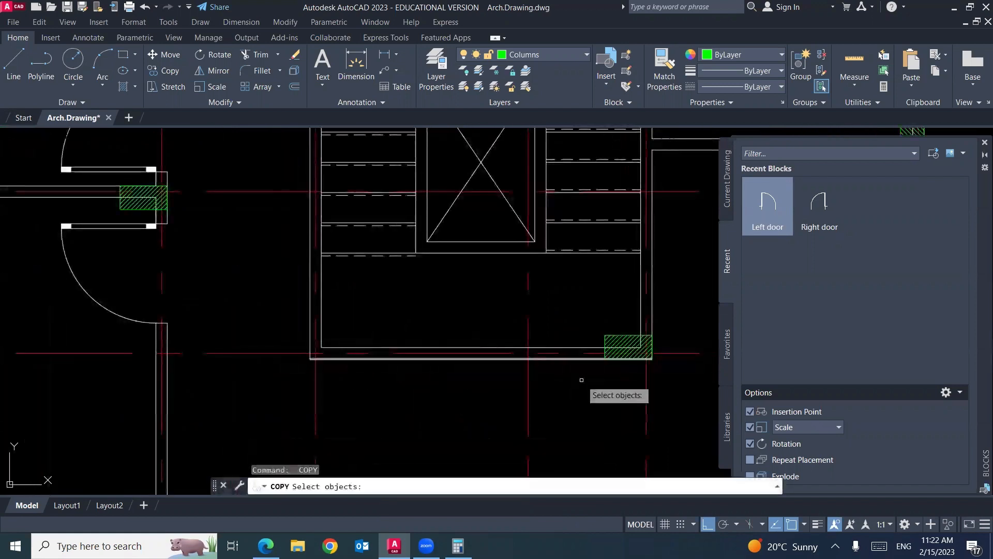
{"action": "left_click", "coordinate": [594, 397]}
{"action": "left_click", "coordinate": [674, 316]}
{"action": "key", "text": "Return"}
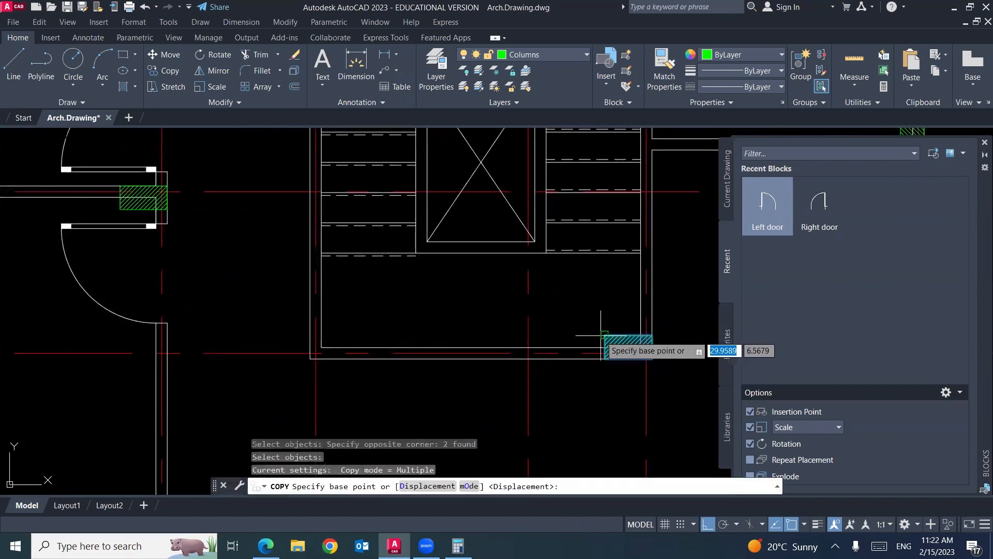
{"action": "left_click", "coordinate": [604, 336]}
{"action": "left_click", "coordinate": [317, 335]}
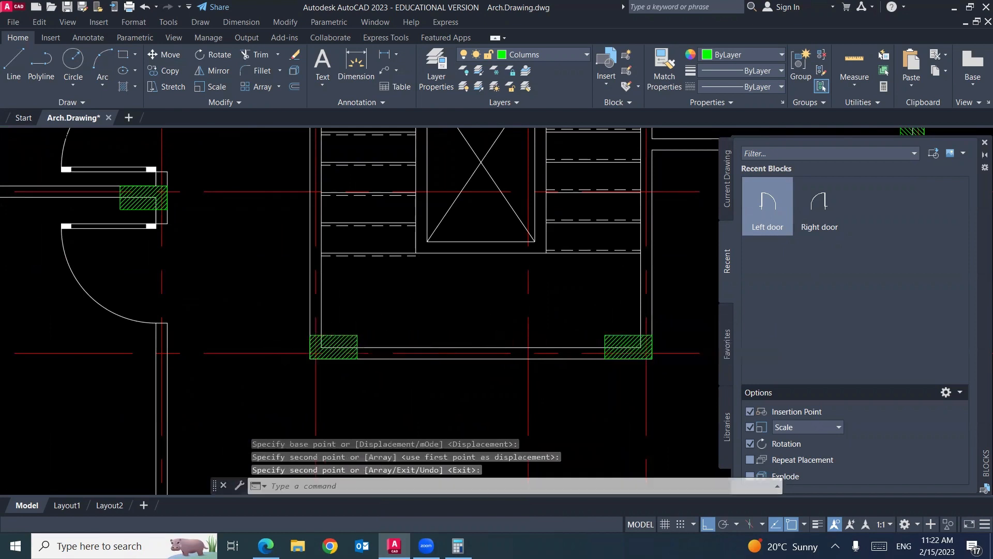
{"action": "scroll", "coordinate": [315, 334], "scroll_direction": "down", "scroll_amount": 5}
{"action": "key", "text": "Return"}
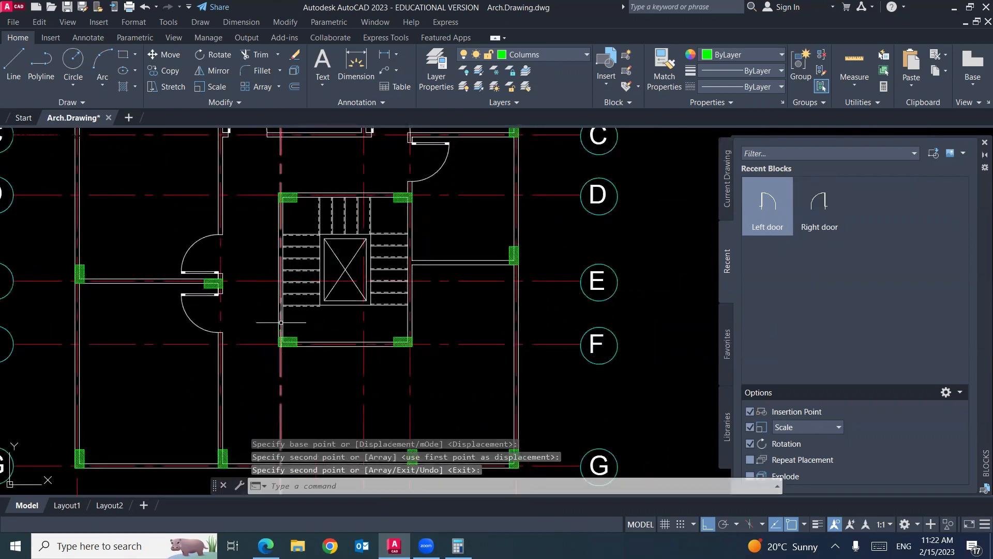
Step: Check the lecture PDF, then insert the Right door block on the stairwell's grid 3 outer wall, X and Y scale 1, leaf pointing away from the stairs
{"action": "left_click", "coordinate": [266, 546]}
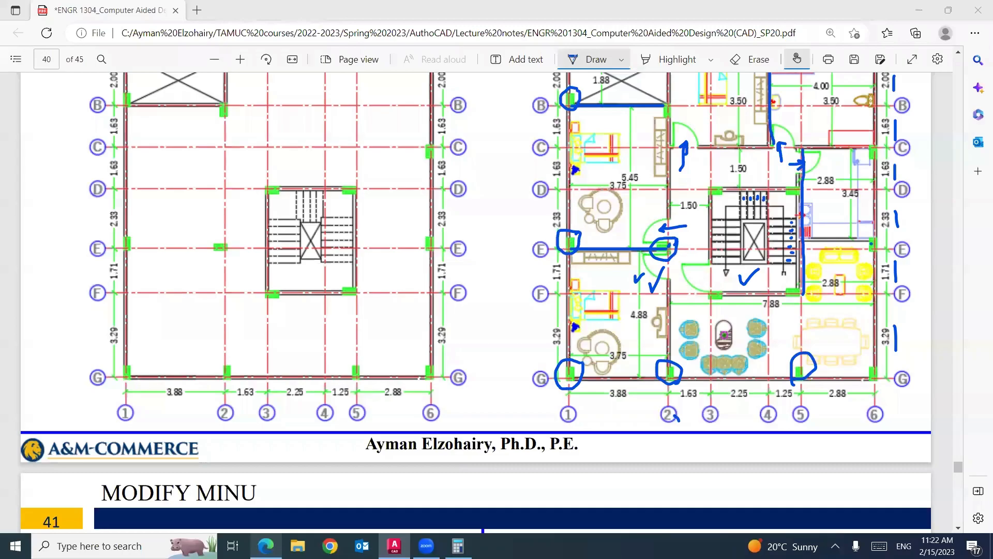
{"action": "key", "text": "alt+Tab"}
{"action": "left_click_drag", "start_coordinate": [816, 216], "coordinate": [394, 264]}
{"action": "left_click", "coordinate": [414, 280]}
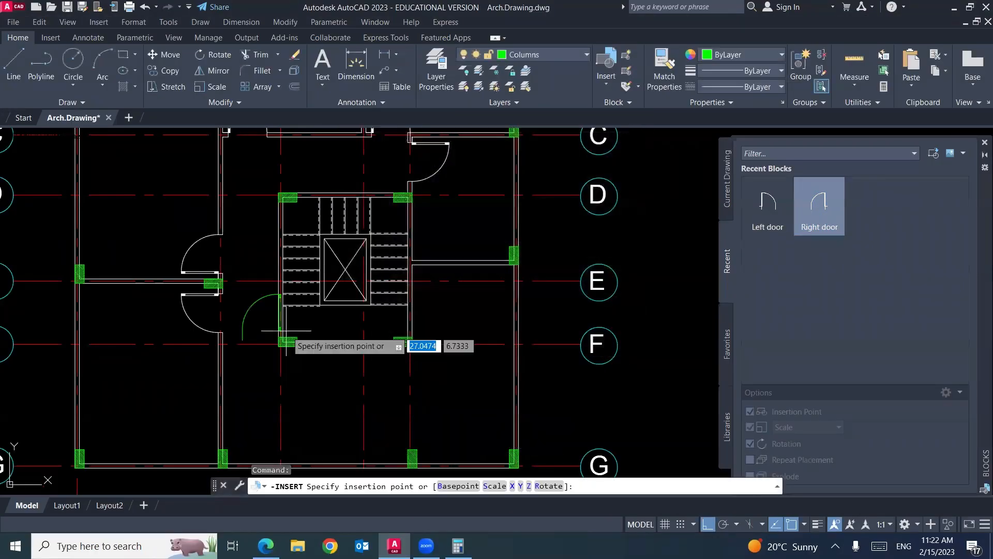
{"action": "scroll", "coordinate": [286, 330], "scroll_direction": "up", "scroll_amount": 5}
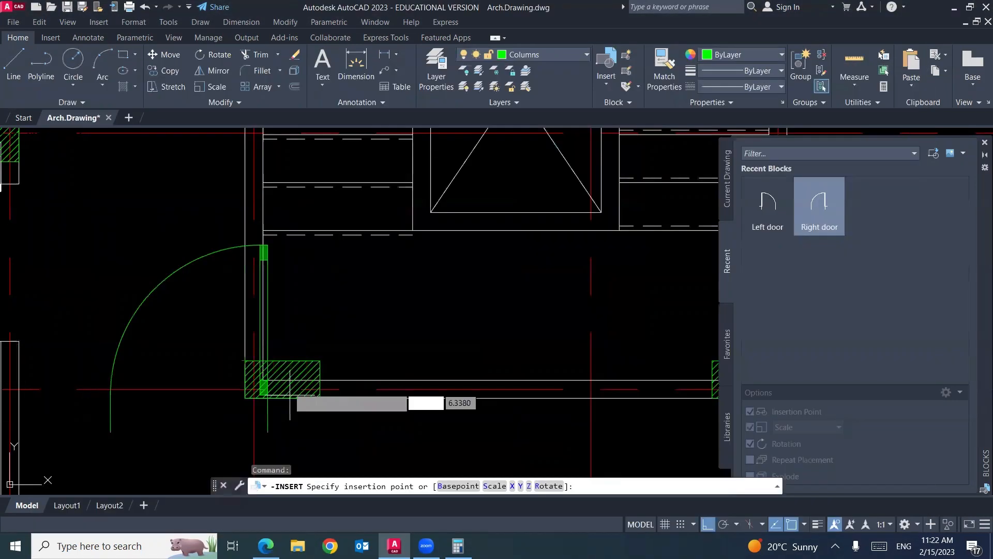
{"action": "left_click", "coordinate": [245, 223]}
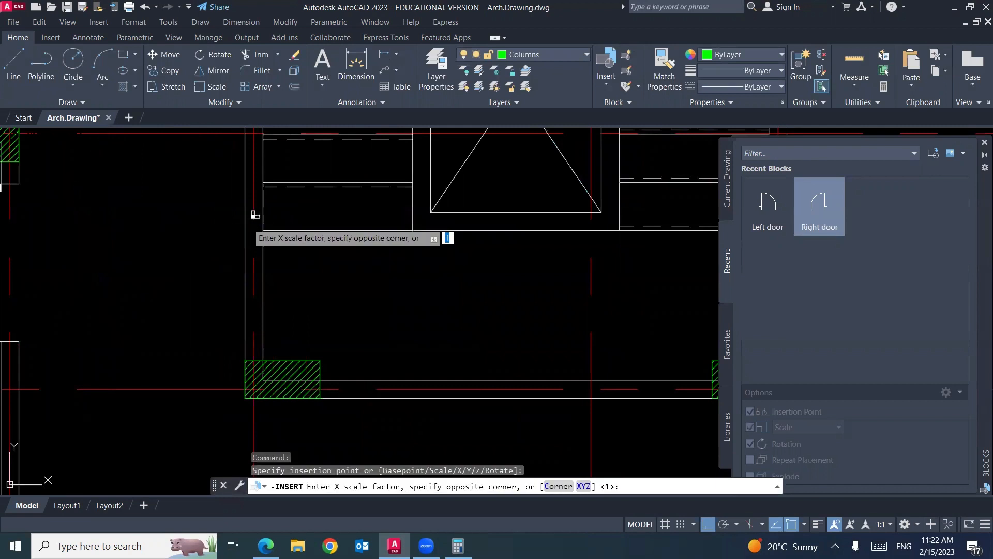
{"action": "type", "text": "1"}
{"action": "key", "text": "Return"}
{"action": "type", "text": "1"}
{"action": "key", "text": "Return"}
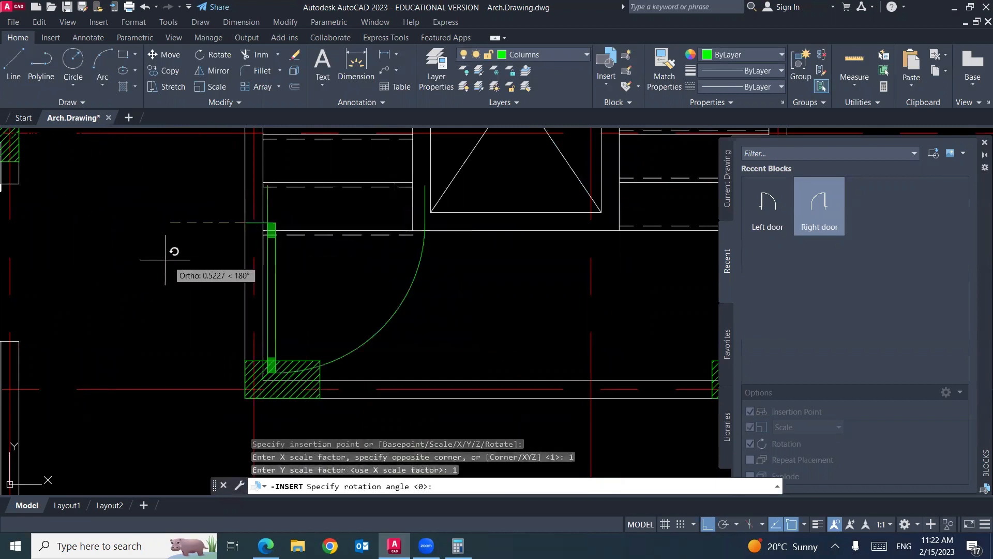
{"action": "left_click", "coordinate": [202, 168]}
Step: Move the new stairwell door block up along the grid 3 wall so its opening ends at the F3 column
{"action": "type", "text": "m"}
{"action": "key", "text": "Return"}
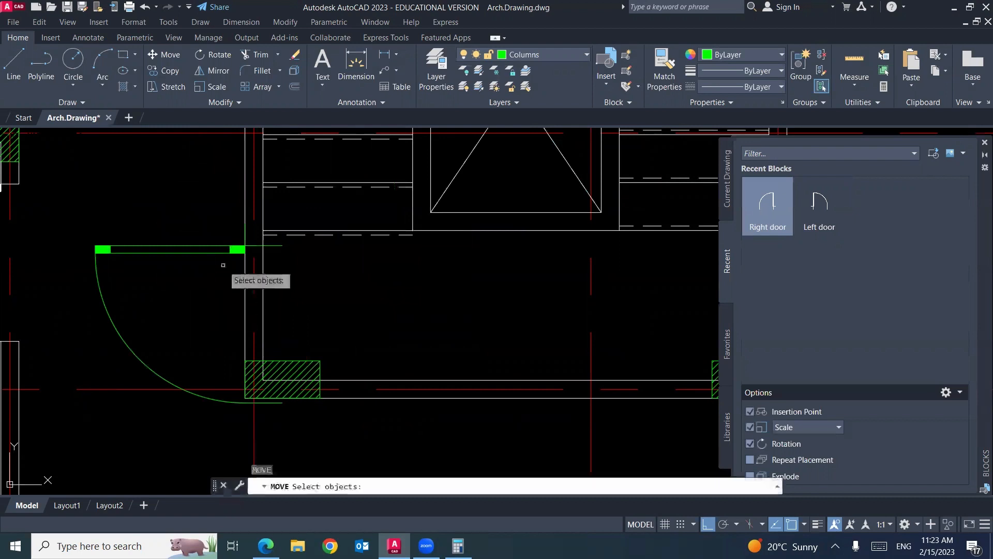
{"action": "left_click", "coordinate": [231, 250]}
{"action": "key", "text": "Return"}
{"action": "left_click", "coordinate": [245, 223]}
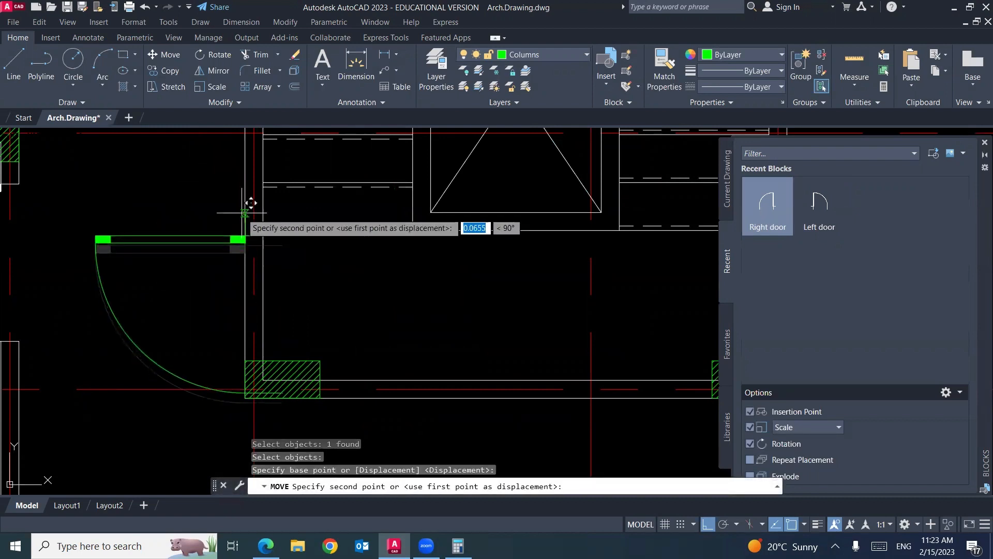
{"action": "left_click", "coordinate": [243, 180]}
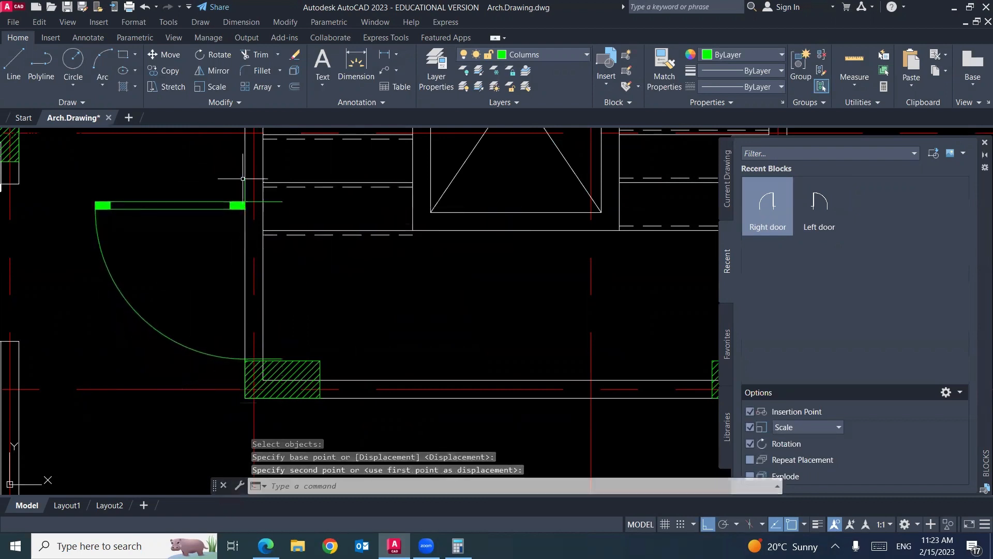
Step: Trim the stairwell wall lines across the door opening above the F3 column
{"action": "middle_click_drag", "start_coordinate": [252, 278], "coordinate": [289, 309]}
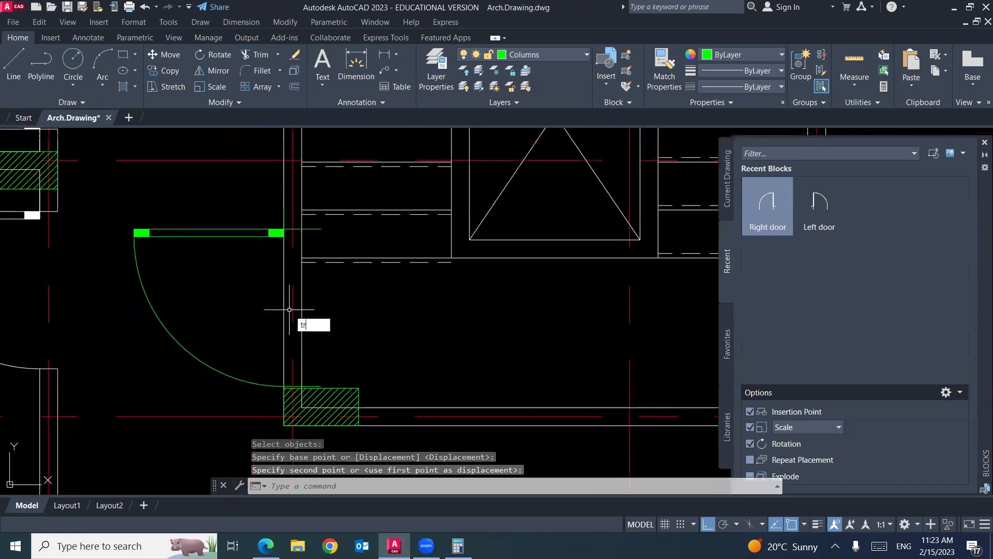
{"action": "type", "text": "tr"}
{"action": "key", "text": "Return"}
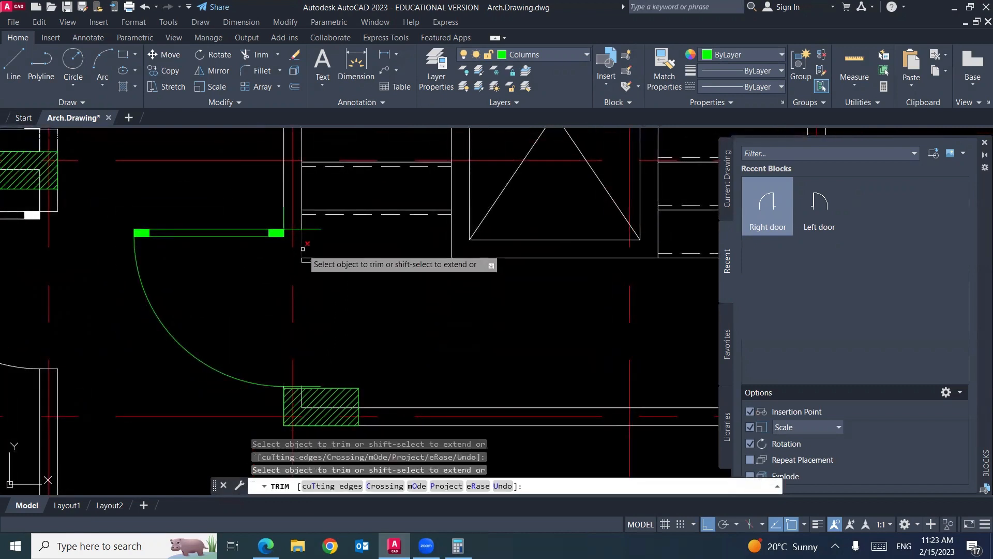
{"action": "key", "text": "Return"}
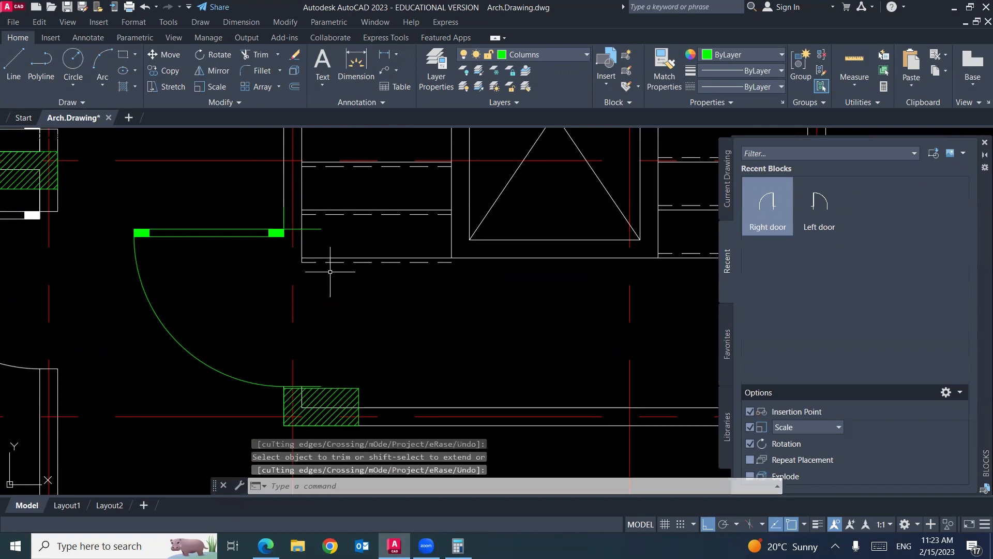
Step: Explode the stairwell door block and trim its jamb ends protruding past the wall near grid F3
{"action": "left_click", "coordinate": [279, 229]}
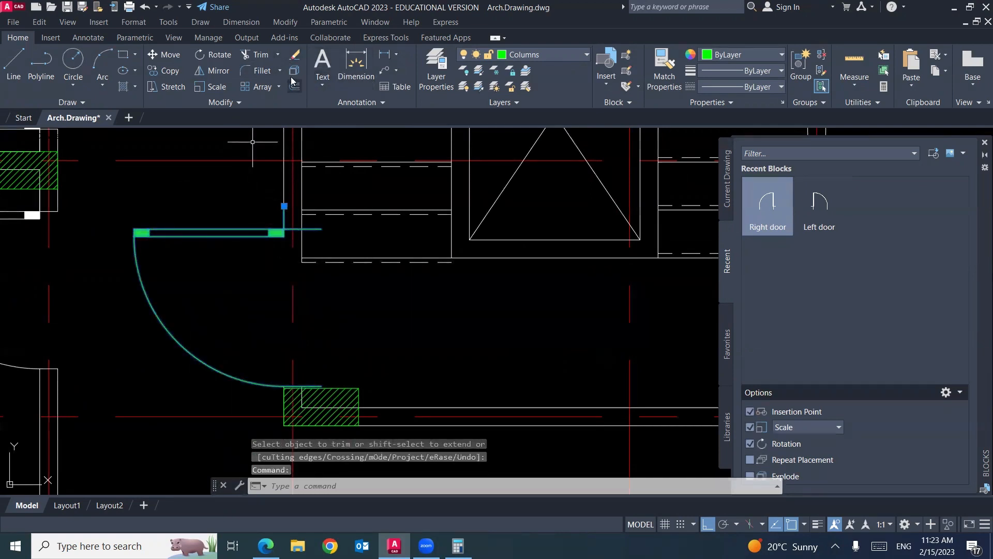
{"action": "left_click", "coordinate": [293, 71]}
{"action": "key", "text": "Return"}
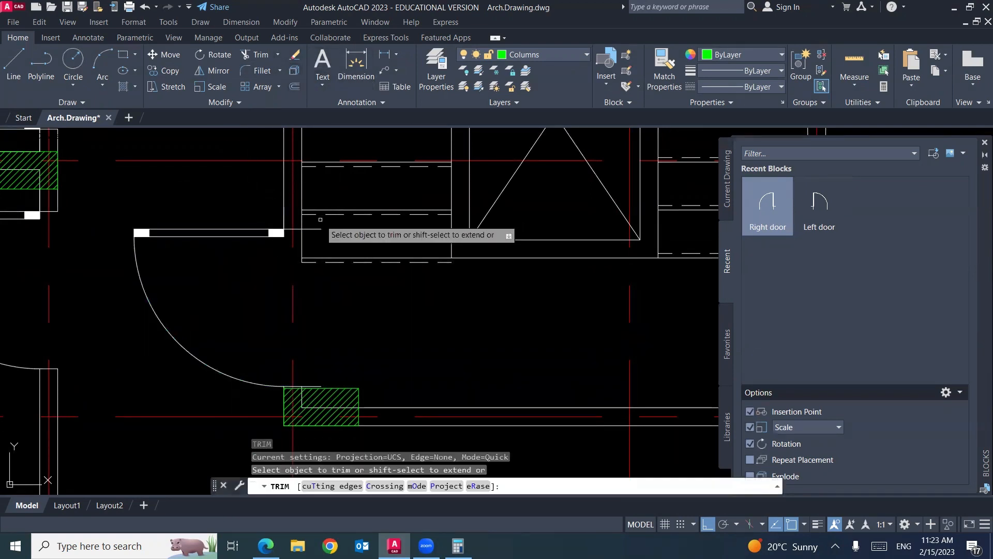
{"action": "left_click", "coordinate": [317, 385]}
{"action": "key", "text": "Return"}
{"action": "scroll", "coordinate": [315, 334], "scroll_direction": "down", "scroll_amount": 4}
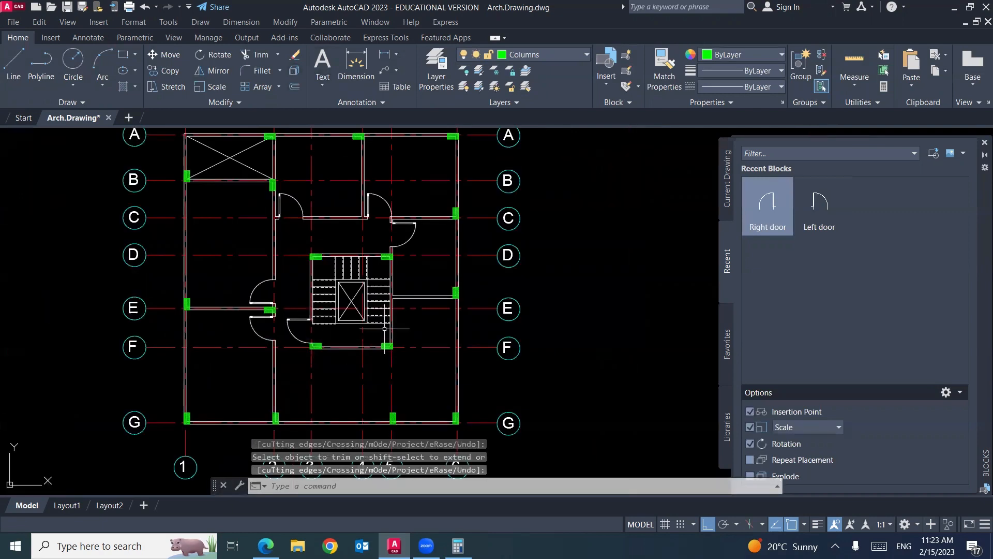
{"action": "scroll", "coordinate": [384, 328], "scroll_direction": "down", "scroll_amount": 3}
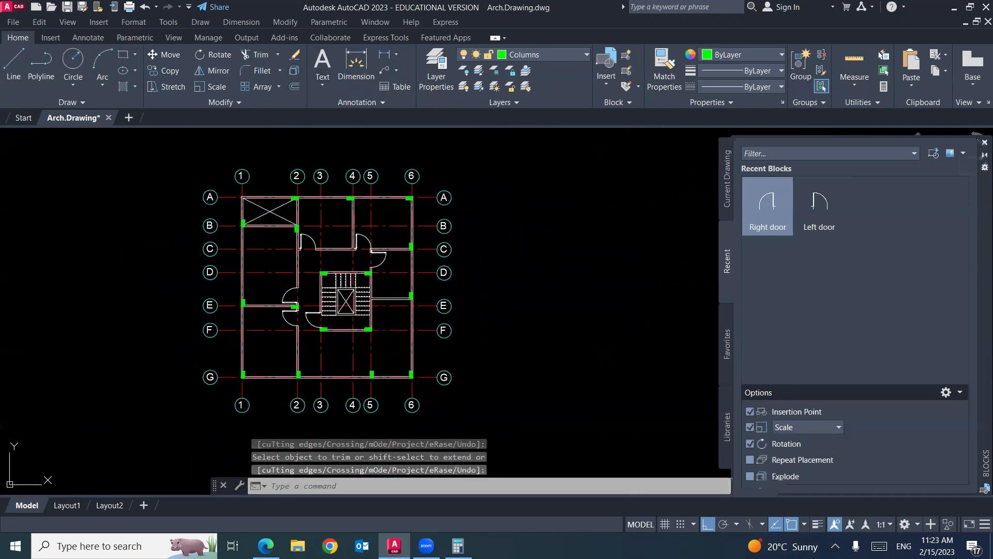
Step: Close the block library and save the drawing
{"action": "left_click", "coordinate": [982, 143]}
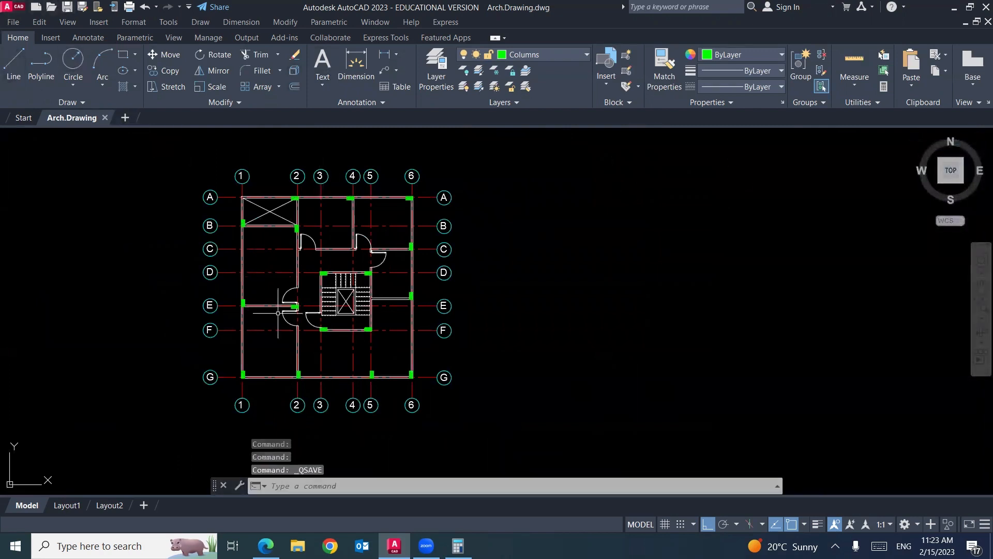
{"action": "mouse_move", "coordinate": [277, 312]}
{"action": "middle_mouse_down"}
{"action": "mouse_move", "coordinate": [355, 306]}
{"action": "mouse_move", "coordinate": [354, 319]}
{"action": "middle_mouse_up"}
{"action": "scroll", "coordinate": [353, 306], "scroll_direction": "up", "scroll_amount": 3}
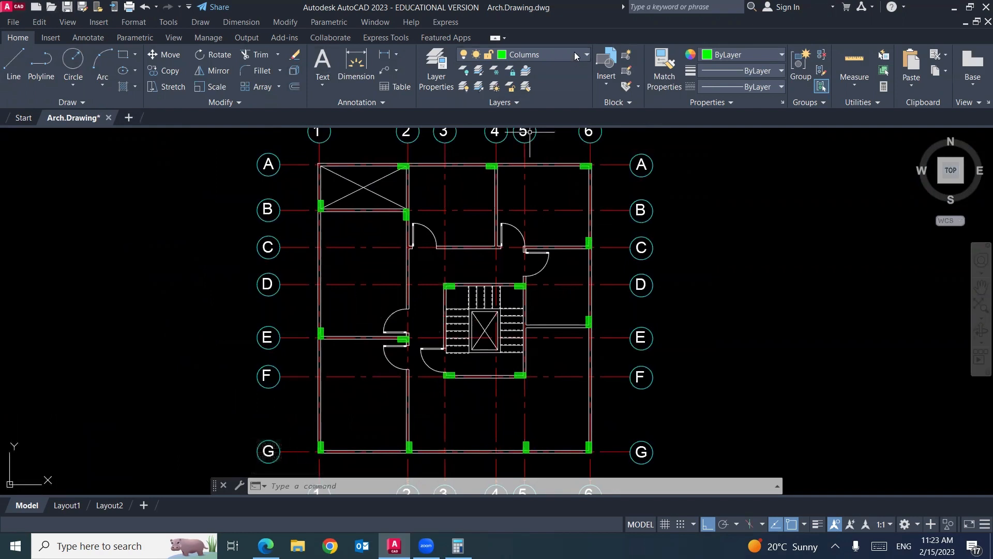
Step: Make the Dimensions layer current and place a linear dimension between grids 5 and 6 above the grid A wall
{"action": "left_click", "coordinate": [586, 55]}
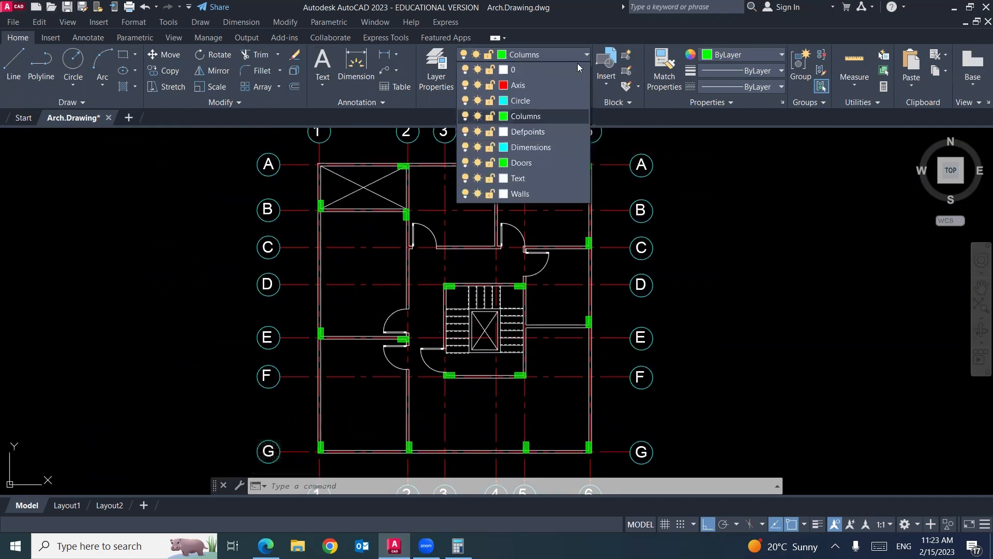
{"action": "left_click", "coordinate": [535, 148]}
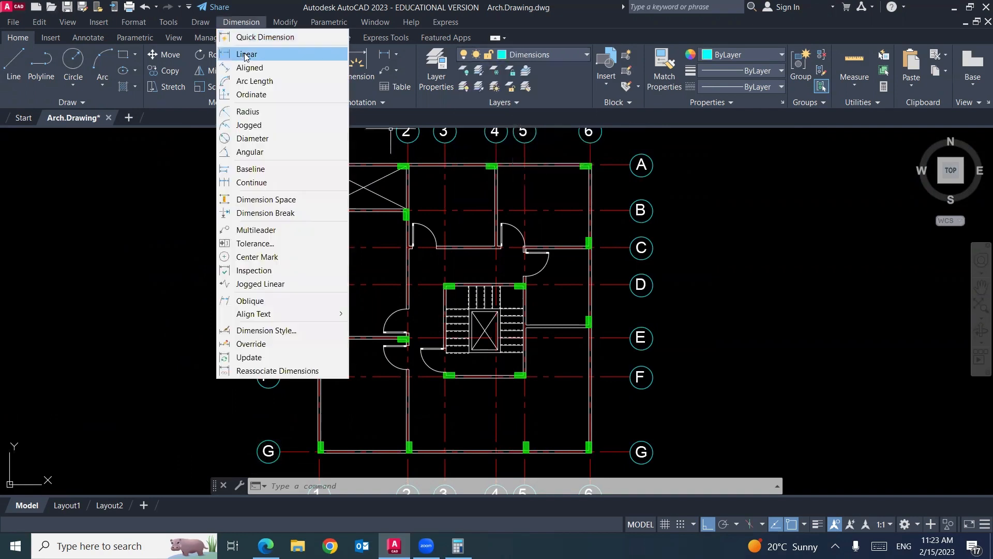
{"action": "left_click", "coordinate": [244, 51]}
{"action": "left_click", "coordinate": [588, 166]}
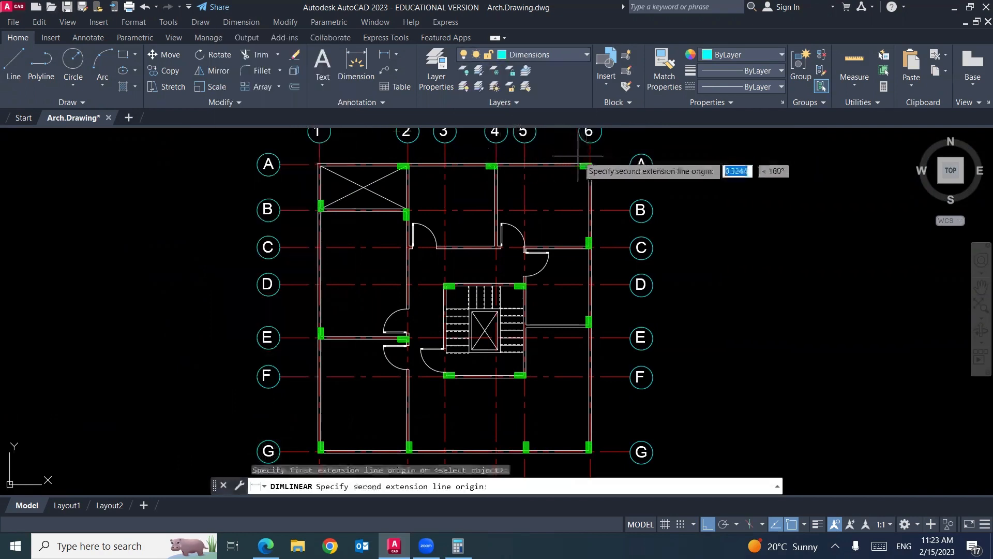
{"action": "left_click", "coordinate": [529, 166]}
{"action": "left_click", "coordinate": [529, 154]}
{"action": "scroll", "coordinate": [530, 154], "scroll_direction": "up", "scroll_amount": 4}
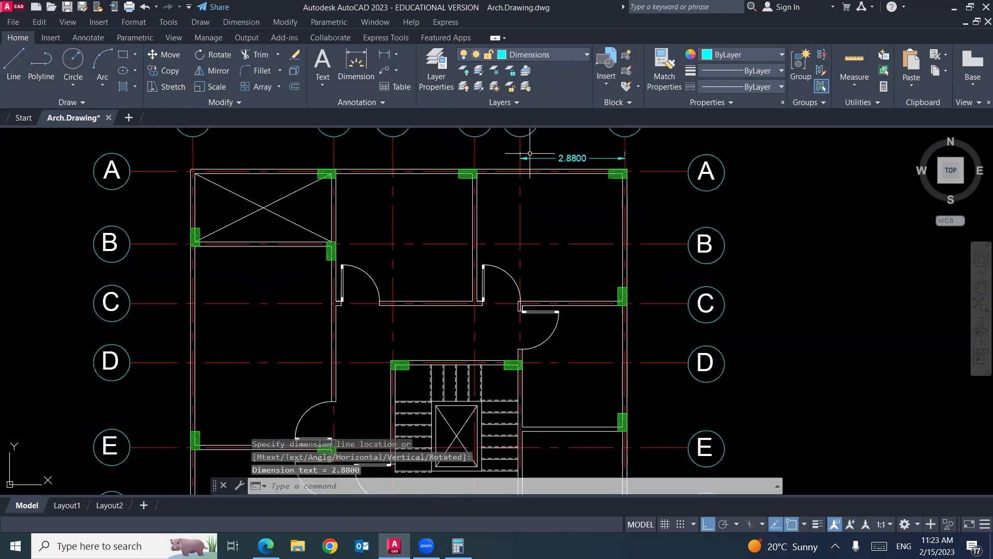
Step: Set the precision of the linear dimension between grids 5 and 6 to 0.00
{"action": "left_click", "coordinate": [617, 252]}
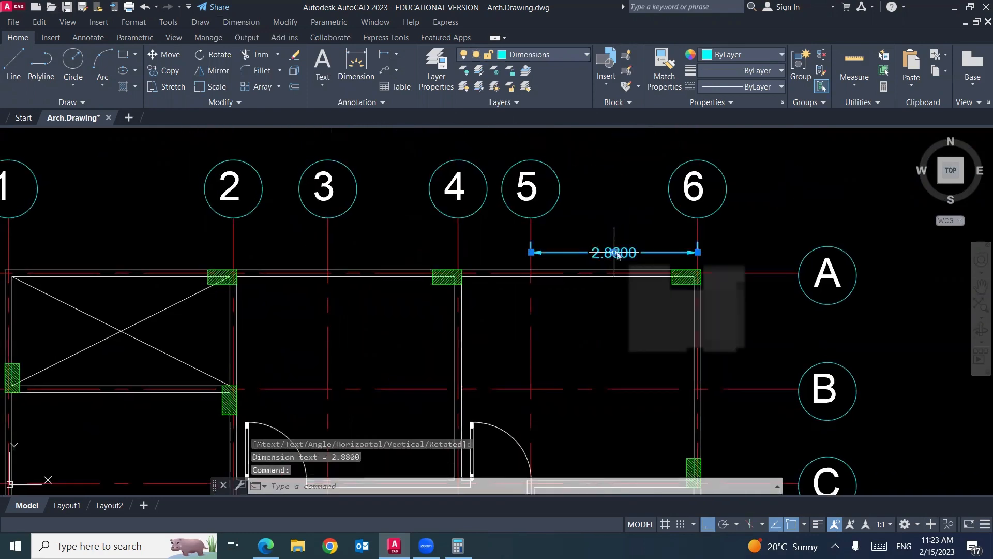
{"action": "left_click", "coordinate": [285, 21]}
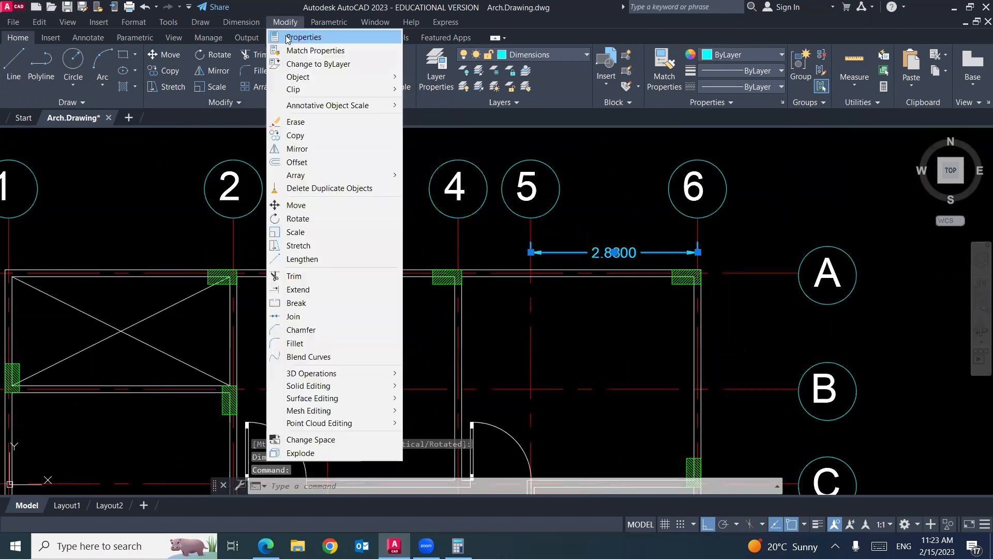
{"action": "left_click", "coordinate": [303, 37]}
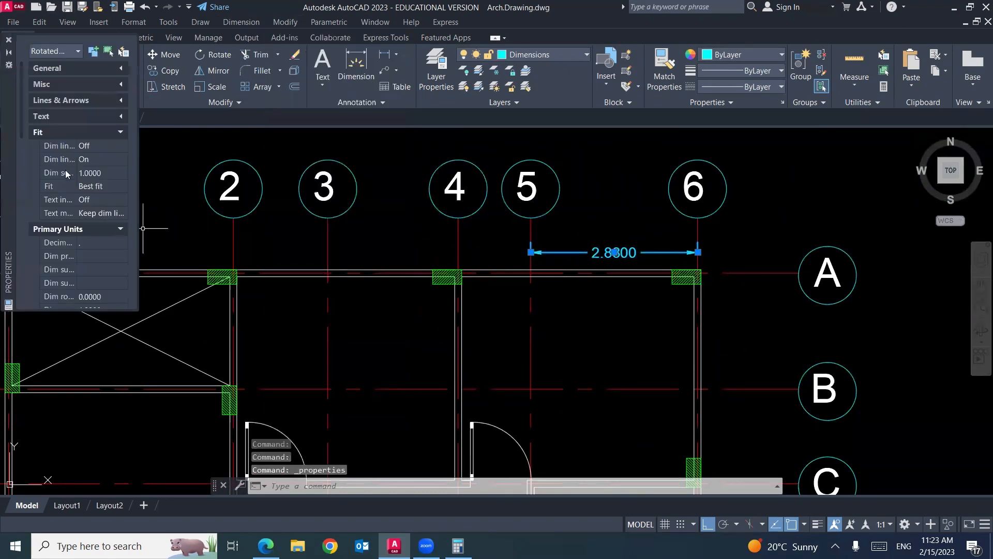
{"action": "left_click", "coordinate": [121, 132]}
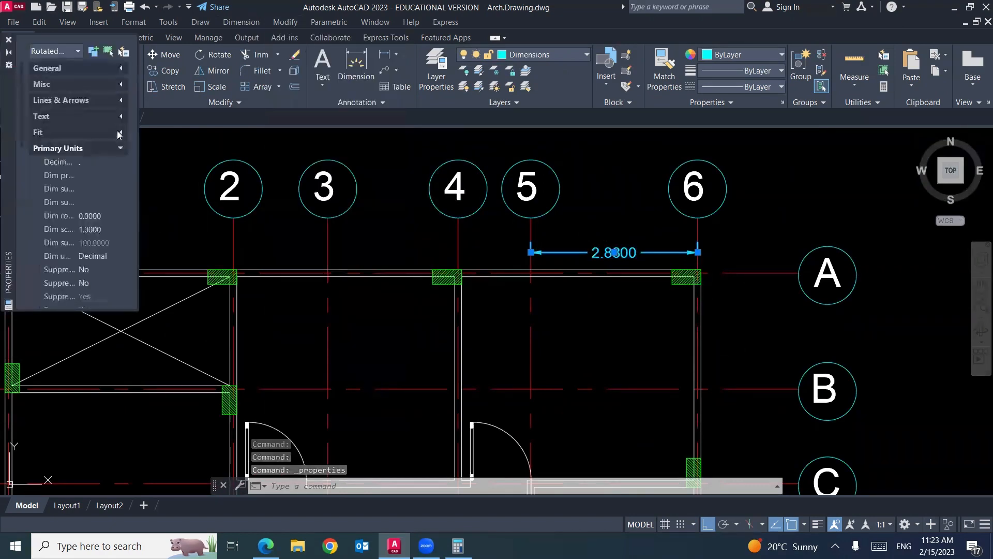
{"action": "scroll", "coordinate": [110, 261], "scroll_direction": "down", "scroll_amount": 3}
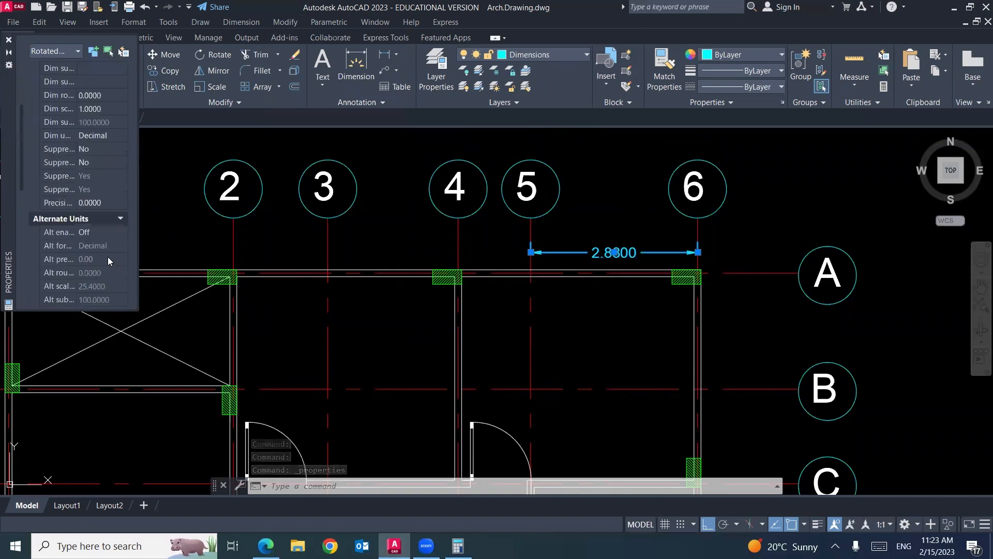
{"action": "left_click", "coordinate": [115, 204]}
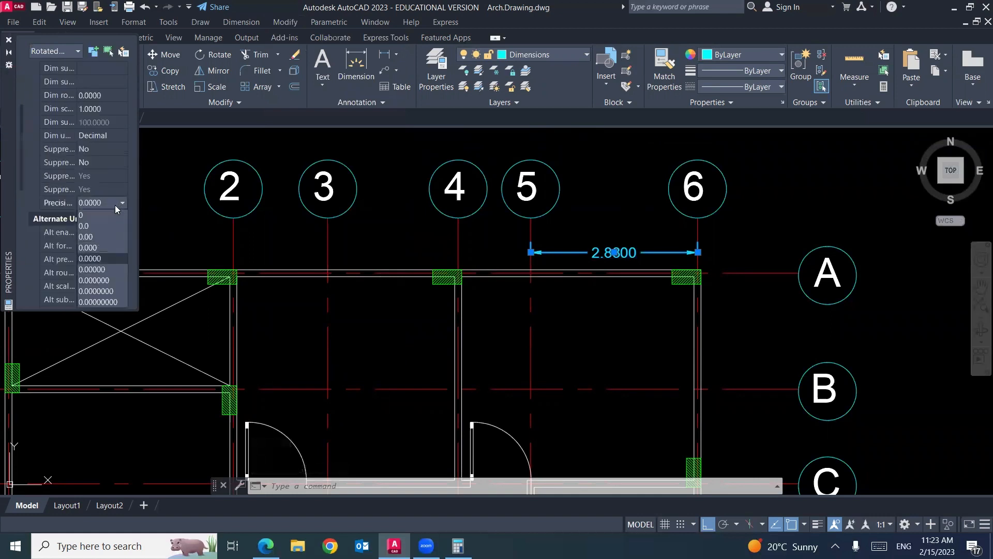
{"action": "left_click", "coordinate": [99, 237]}
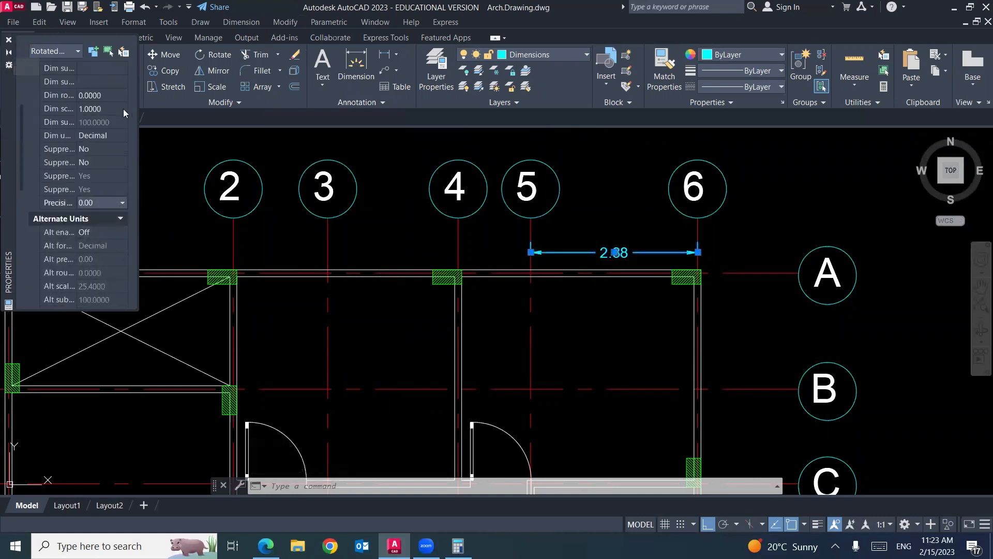
Step: Set the text height of the grid 5–6 dimension to 0.25 and save the drawing
{"action": "scroll", "coordinate": [123, 109], "scroll_direction": "up", "scroll_amount": 5}
{"action": "left_click", "coordinate": [113, 118]}
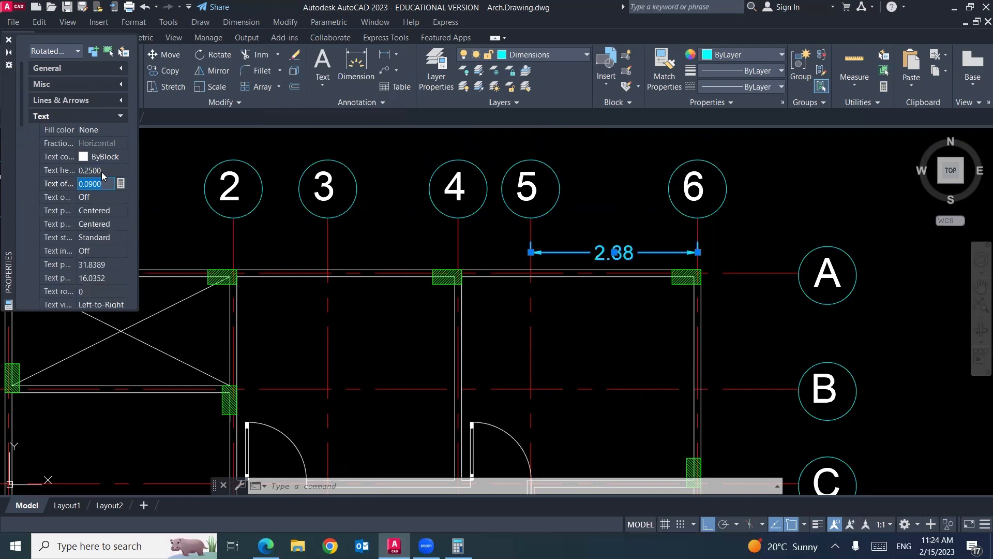
{"action": "left_click", "coordinate": [9, 41]}
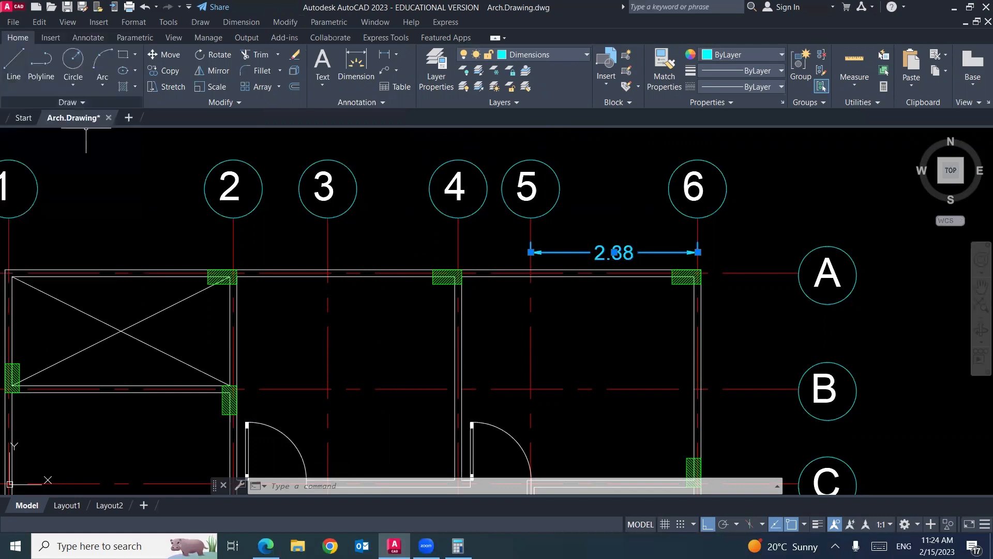
{"action": "scroll", "coordinate": [422, 200], "scroll_direction": "down", "scroll_amount": 3}
{"action": "middle_click_drag", "start_coordinate": [361, 224], "coordinate": [380, 205]}
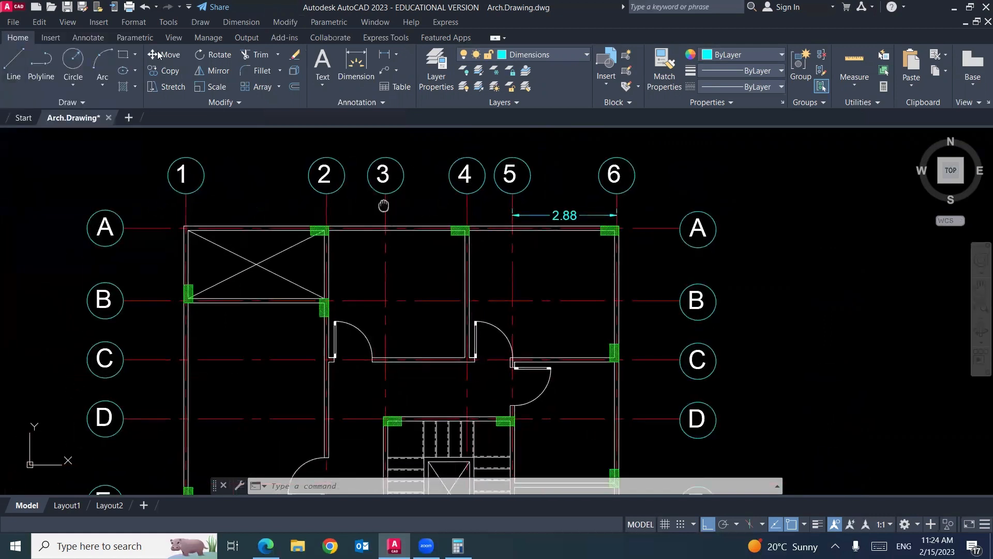
{"action": "key", "text": "ctrl+s"}
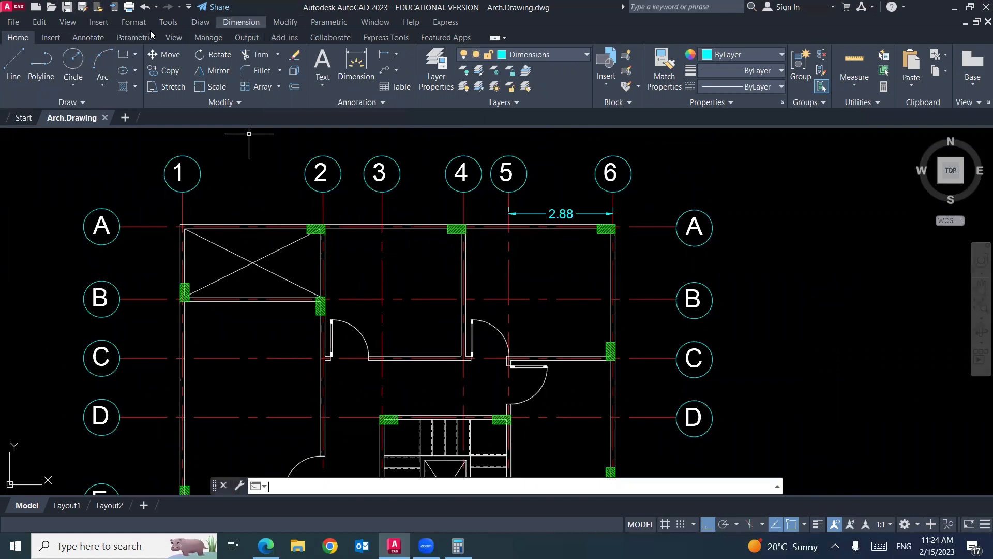
Step: Add linear dimensions from grid 5 to 4 and from grid 4 to 3, aligned with the grid 5–6 dimension
{"action": "left_click", "coordinate": [241, 21]}
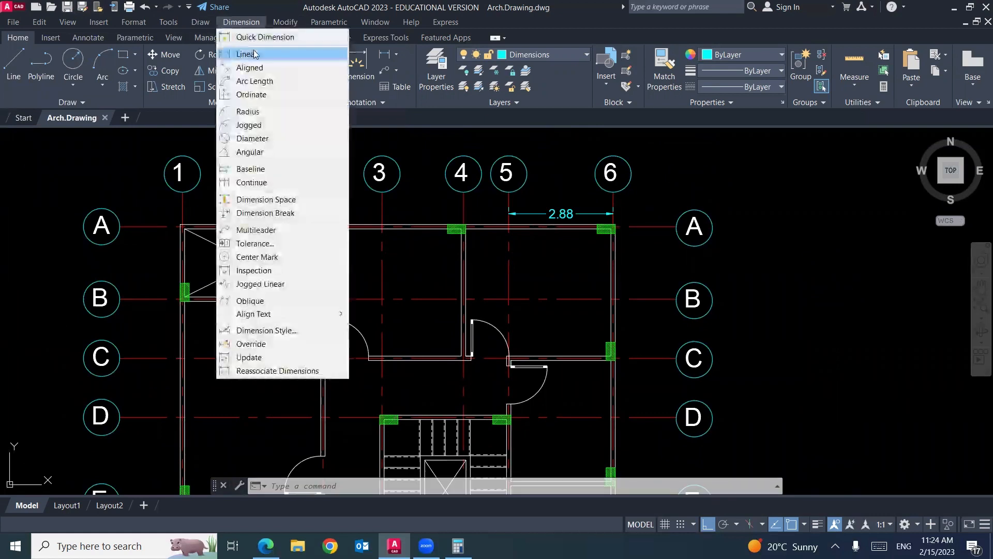
{"action": "left_click", "coordinate": [254, 53]}
{"action": "left_click", "coordinate": [509, 213]}
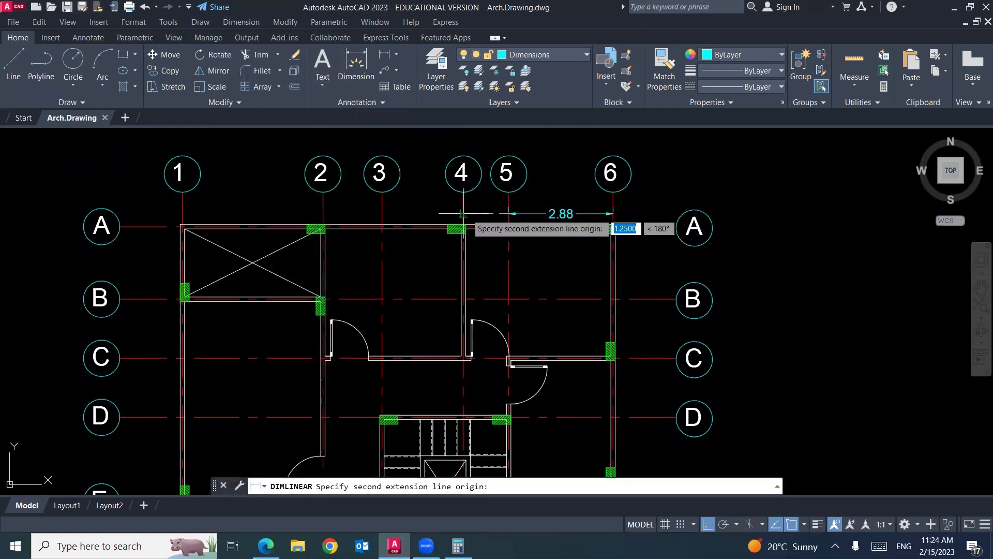
{"action": "left_click", "coordinate": [463, 213]}
{"action": "left_click", "coordinate": [462, 213]}
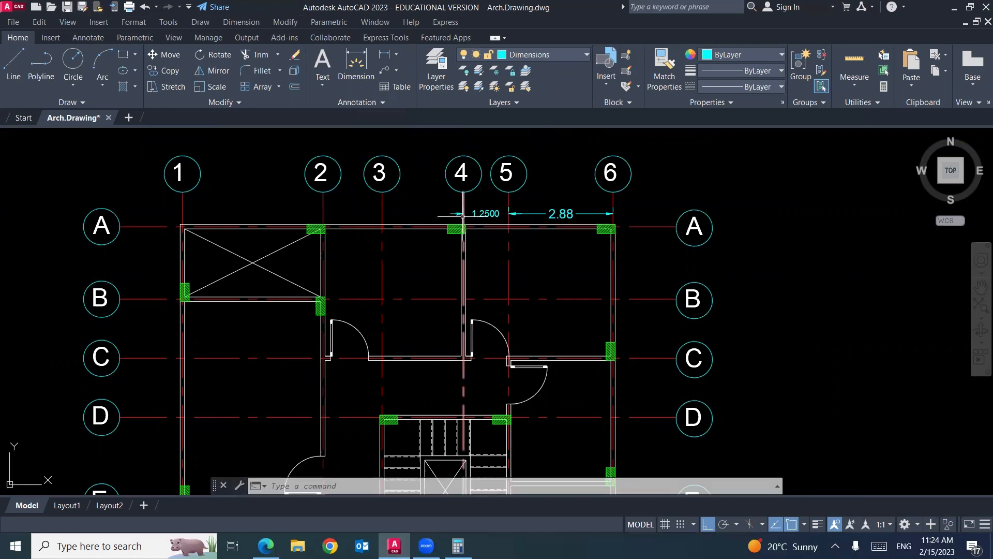
{"action": "key", "text": "Return"}
{"action": "left_click", "coordinate": [462, 213]}
{"action": "left_click", "coordinate": [383, 214]}
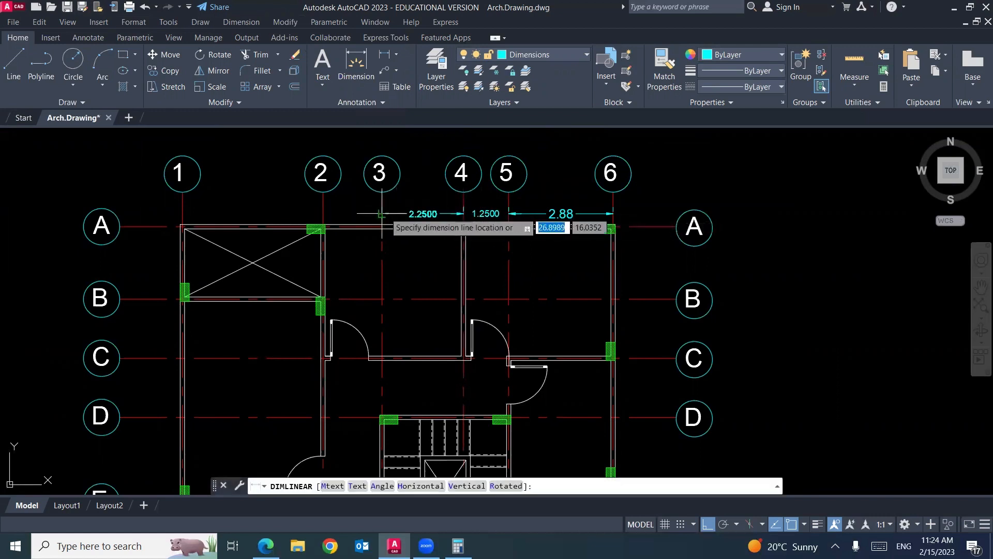
{"action": "left_click", "coordinate": [385, 213]}
Step: Continue the dimension row with linear dimensions from grid 3 to 2 and from grid 2 to 1
{"action": "key", "text": "Return"}
{"action": "left_click", "coordinate": [384, 213]}
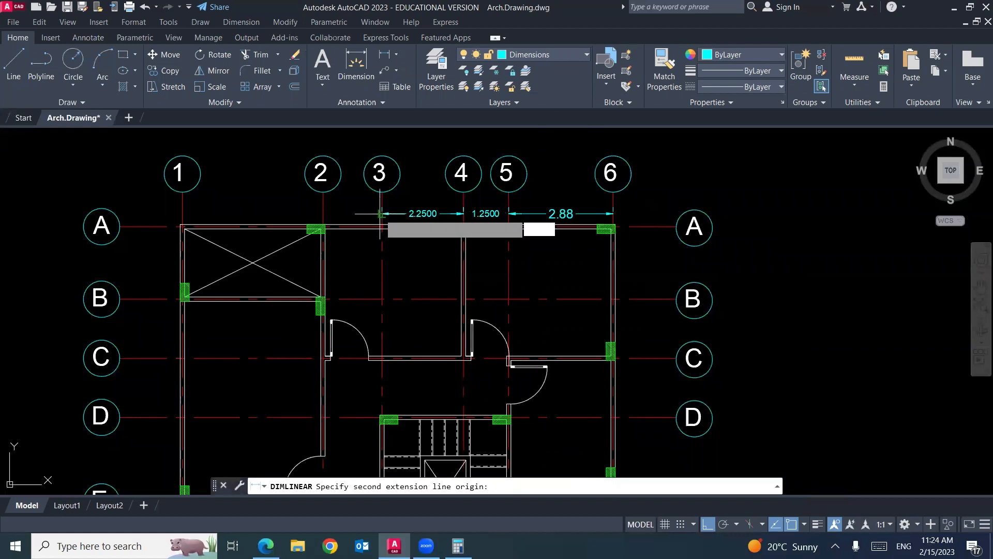
{"action": "left_click", "coordinate": [324, 213]}
{"action": "left_click", "coordinate": [326, 213]}
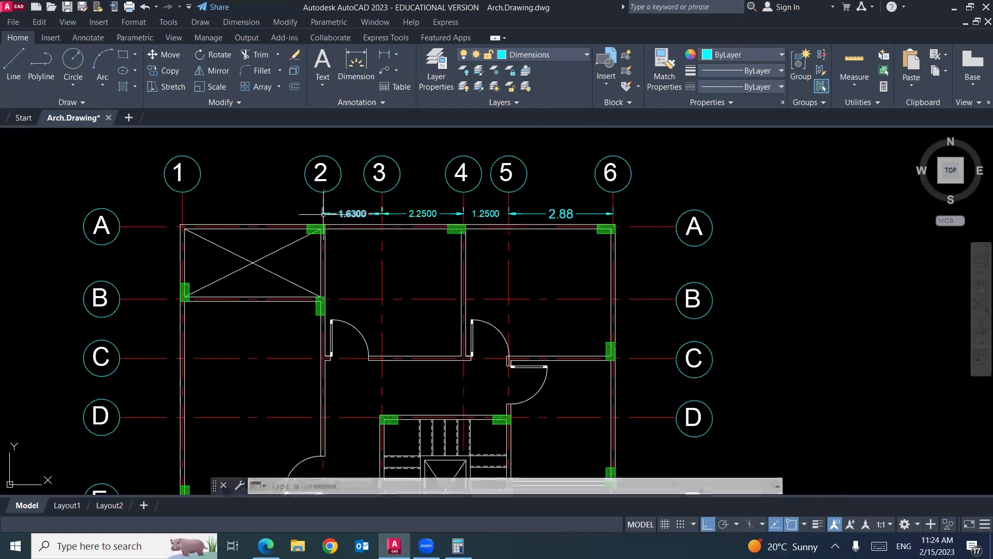
{"action": "key", "text": "Return"}
{"action": "left_click", "coordinate": [322, 213]}
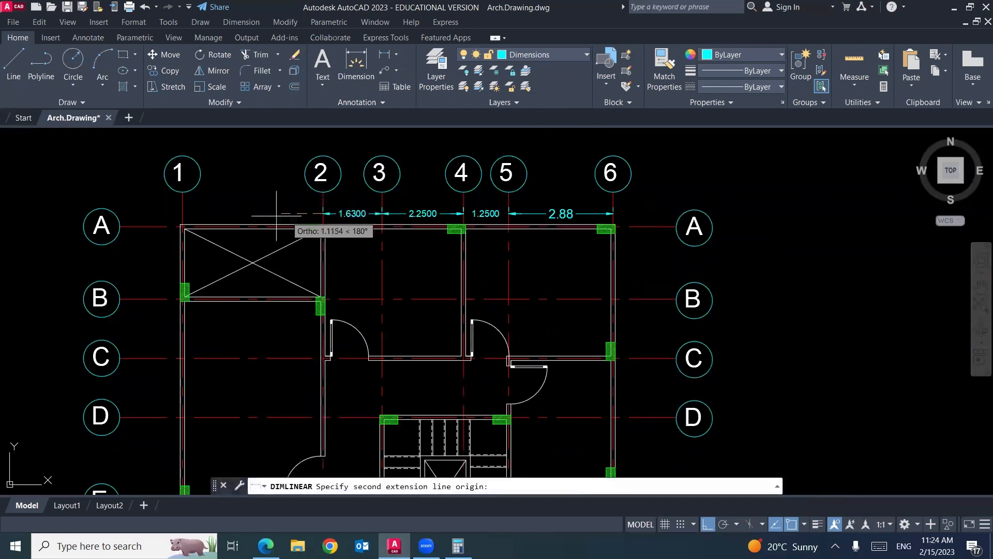
{"action": "left_click", "coordinate": [182, 213]}
{"action": "left_click", "coordinate": [182, 213]}
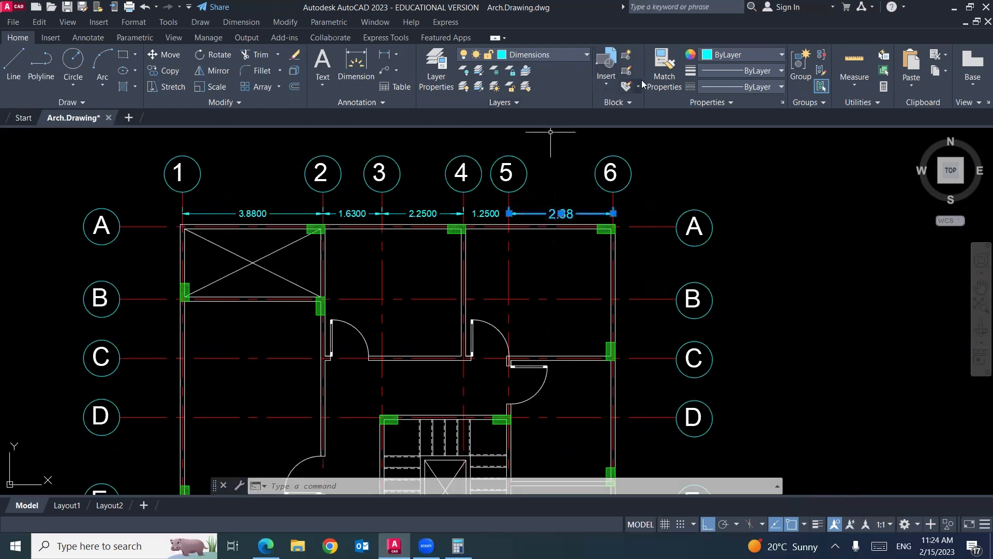
Step: Match the properties of the grid 5–6 dimension onto the other four spacing dimensions in the row
{"action": "left_click", "coordinate": [665, 68]}
{"action": "left_click", "coordinate": [485, 214]}
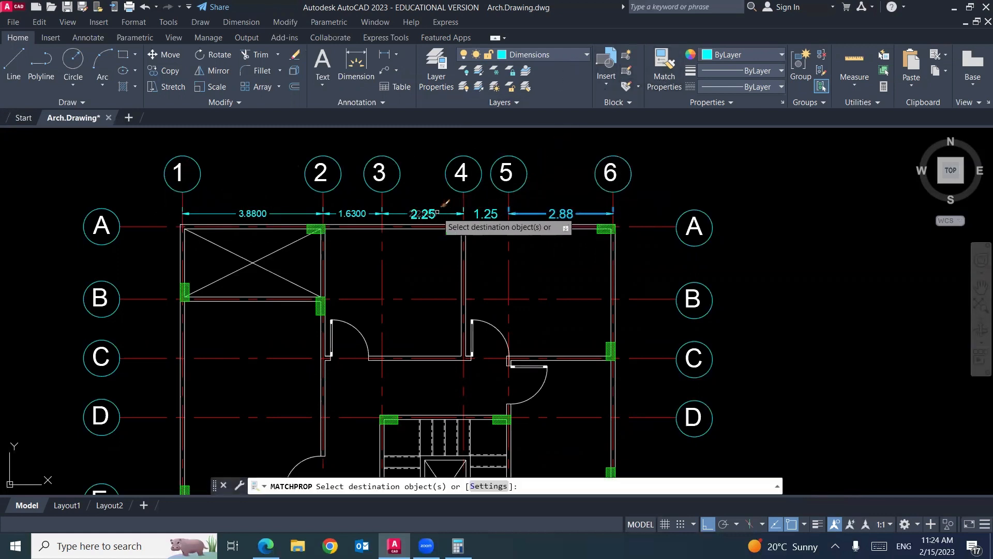
{"action": "left_click", "coordinate": [437, 213]}
{"action": "left_click", "coordinate": [357, 213]}
{"action": "left_click", "coordinate": [288, 214]}
{"action": "key", "text": "Return"}
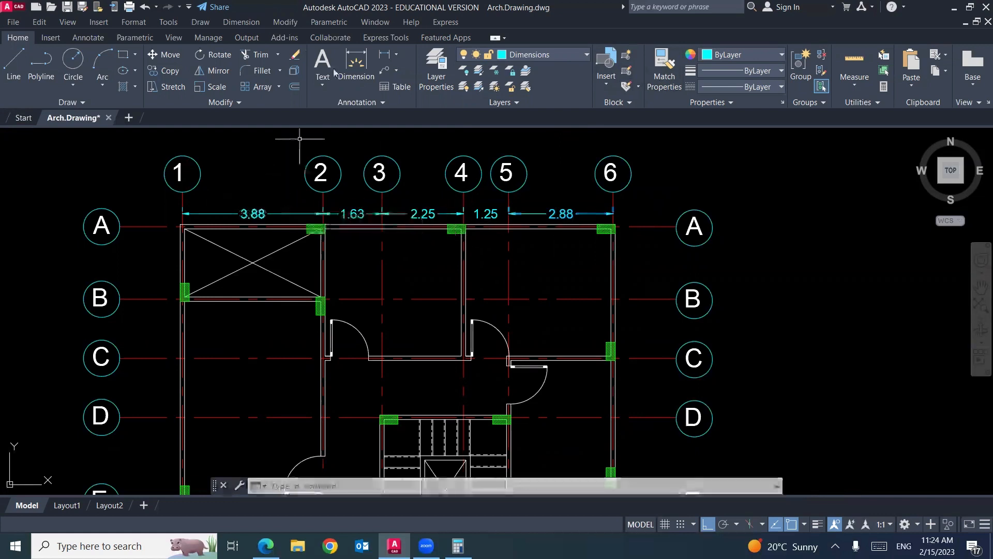
Step: Place an overall linear dimension from grid 6 to grid 1 above the row of spacing dimensions
{"action": "left_click", "coordinate": [241, 22]}
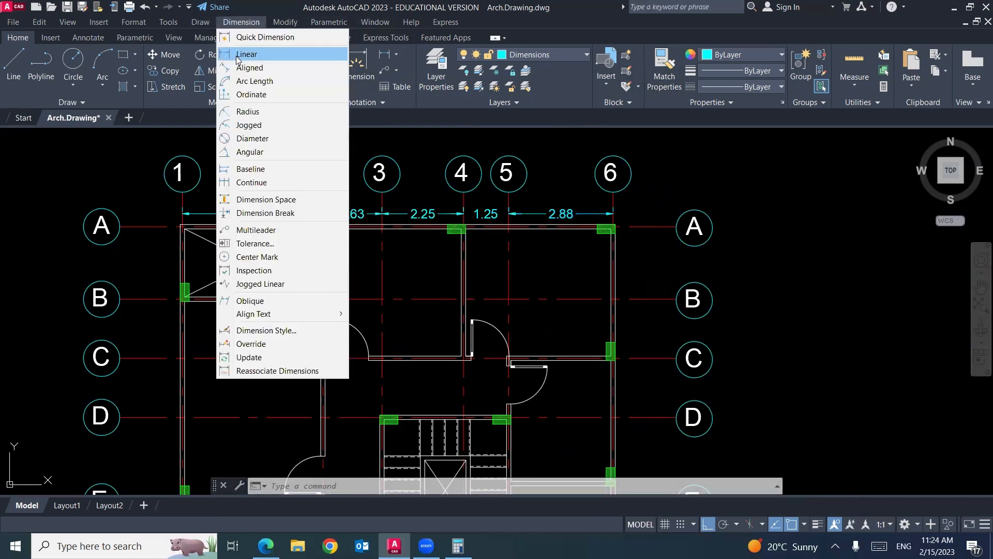
{"action": "left_click", "coordinate": [243, 49]}
{"action": "left_click", "coordinate": [612, 203]}
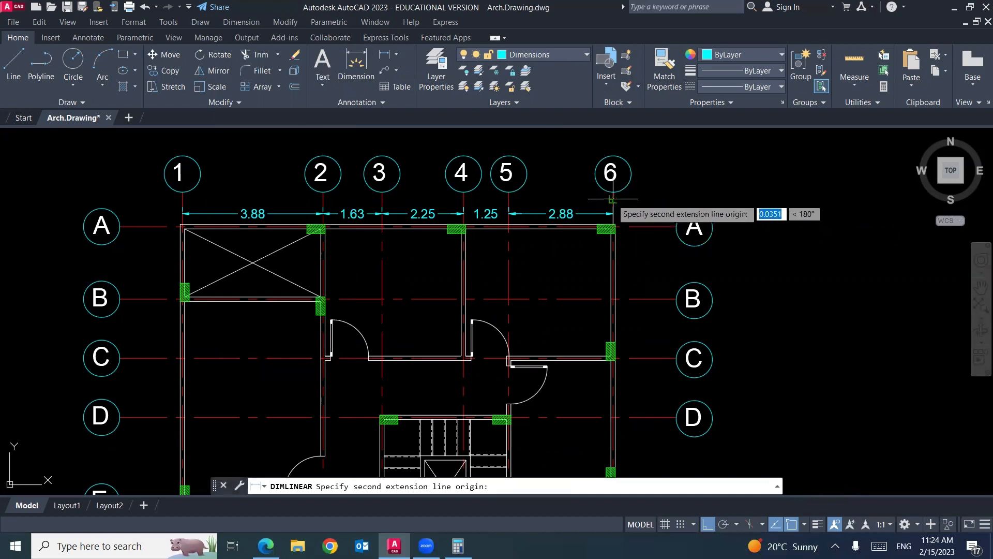
{"action": "left_click", "coordinate": [182, 198]}
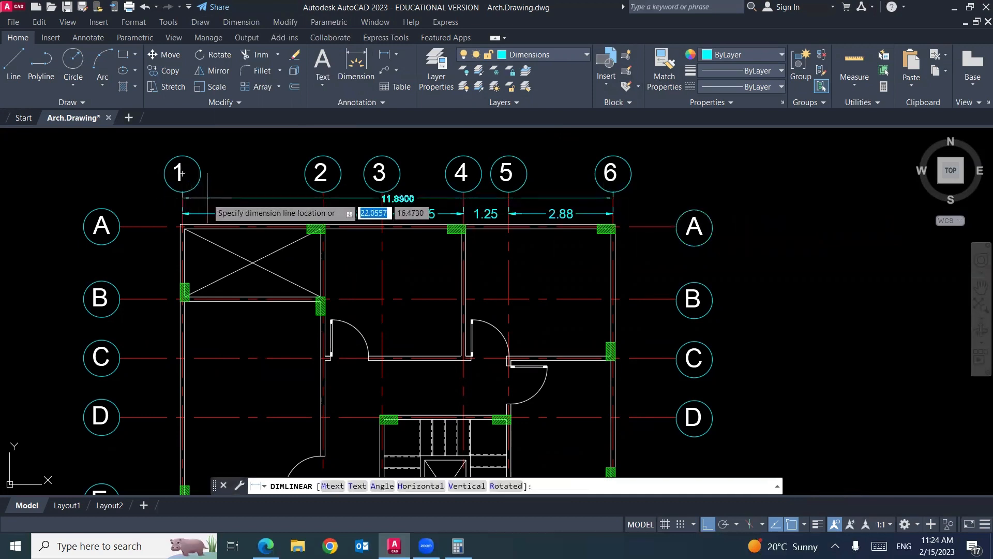
{"action": "left_click", "coordinate": [274, 199]}
Step: Match the properties of the grid 5–6 dimension onto the overall grid 1–6 dimension
{"action": "left_click", "coordinate": [553, 214]}
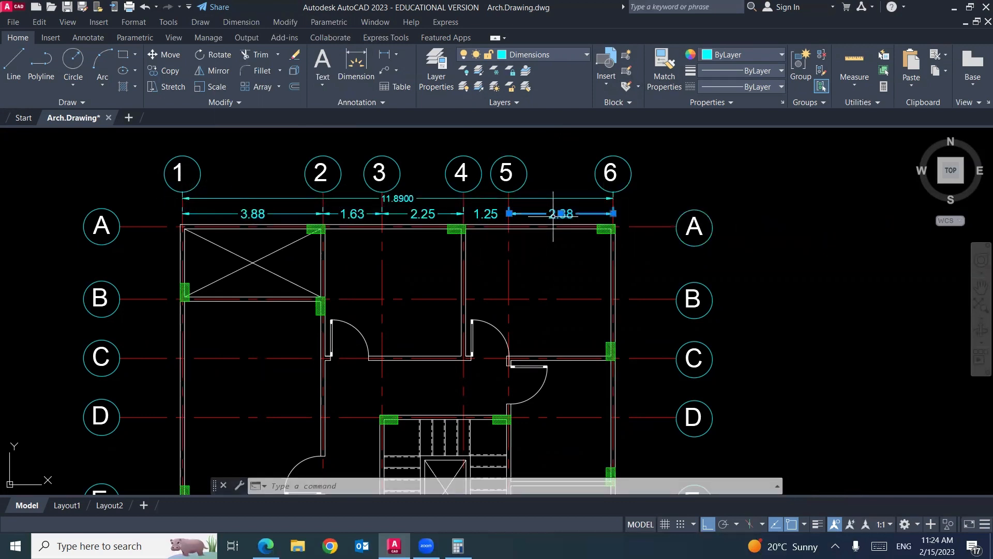
{"action": "type", "text": "ma"}
{"action": "key", "text": "Return"}
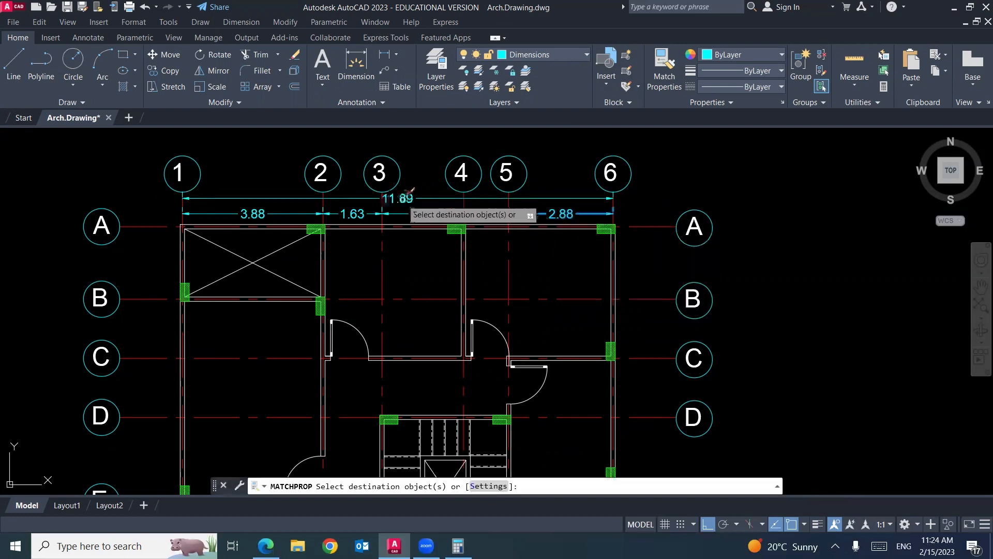
{"action": "left_click", "coordinate": [388, 199]}
{"action": "key", "text": "Escape"}
Step: Place a vertical linear dimension between grids A and B, between the grid bubbles and the outer wall along grid 1
{"action": "scroll", "coordinate": [495, 167], "scroll_direction": "down", "scroll_amount": 1}
{"action": "middle_click_drag", "start_coordinate": [472, 273], "coordinate": [528, 235]}
{"action": "scroll", "coordinate": [348, 171], "scroll_direction": "up", "scroll_amount": 1}
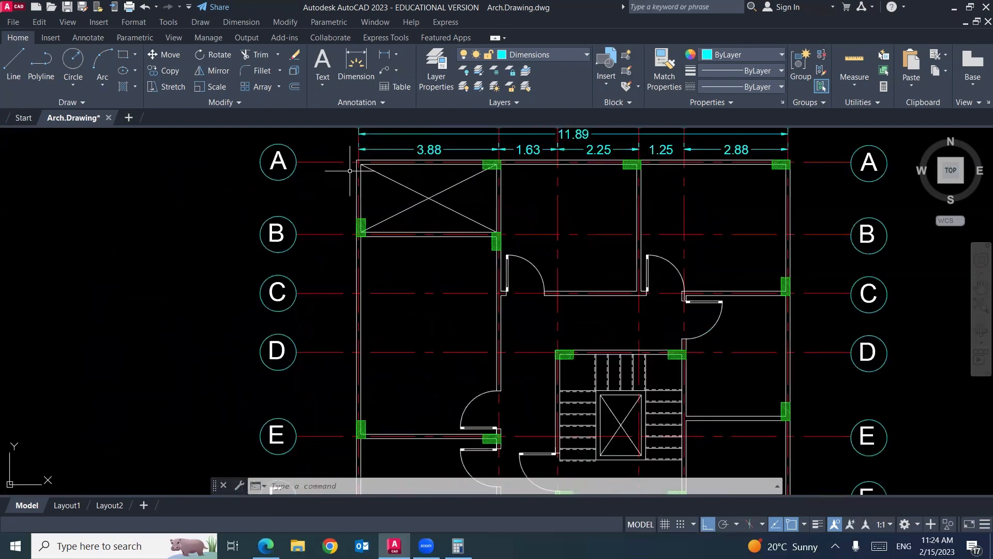
{"action": "left_click", "coordinate": [248, 56]}
{"action": "left_click", "coordinate": [334, 163]}
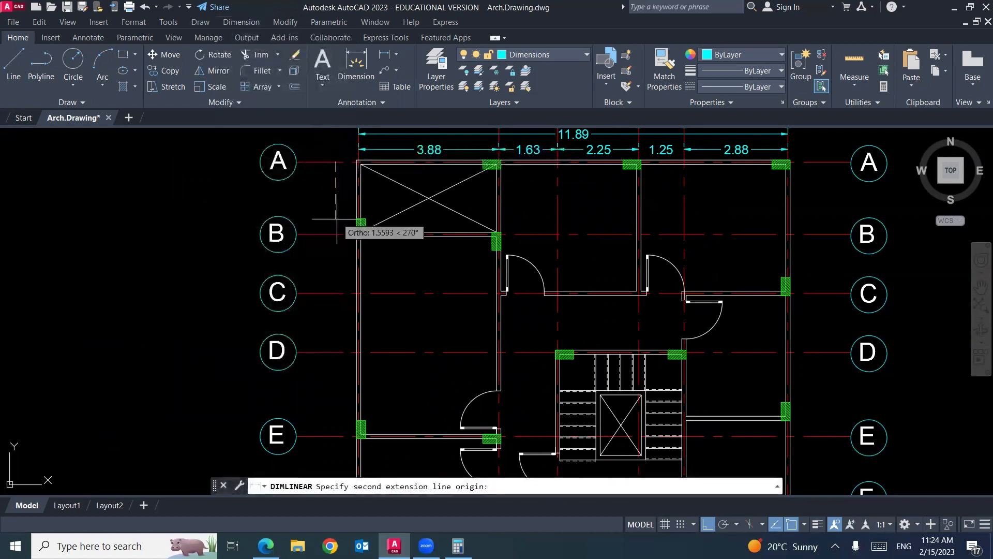
{"action": "left_click", "coordinate": [335, 234]}
{"action": "left_click", "coordinate": [335, 234]}
Step: Add vertical linear dimensions from grid B to C and from grid C to D, in line with the A–B dimension
{"action": "key", "text": "Return"}
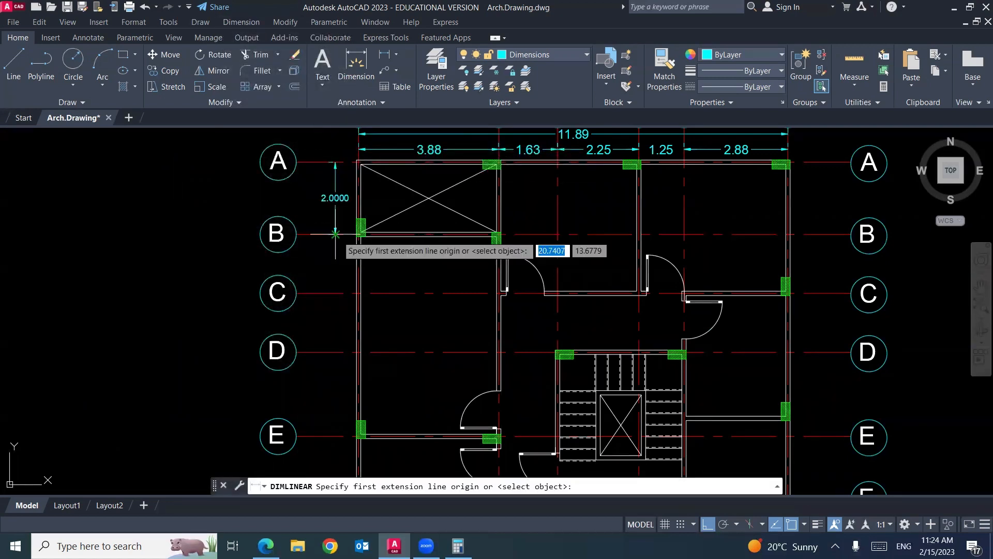
{"action": "left_click", "coordinate": [335, 233]}
{"action": "left_click", "coordinate": [334, 293]}
{"action": "left_click", "coordinate": [335, 292]}
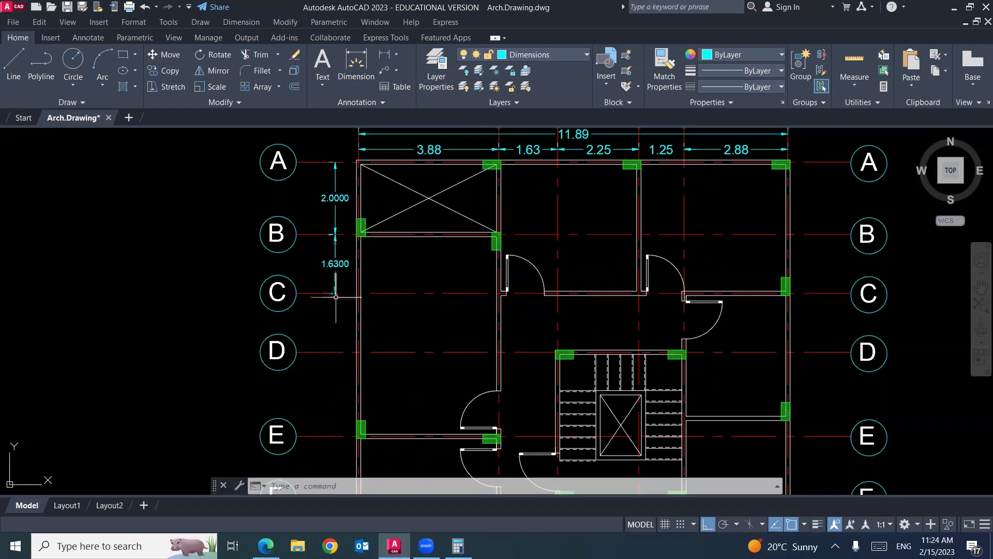
{"action": "key", "text": "Return"}
{"action": "left_click", "coordinate": [335, 293]}
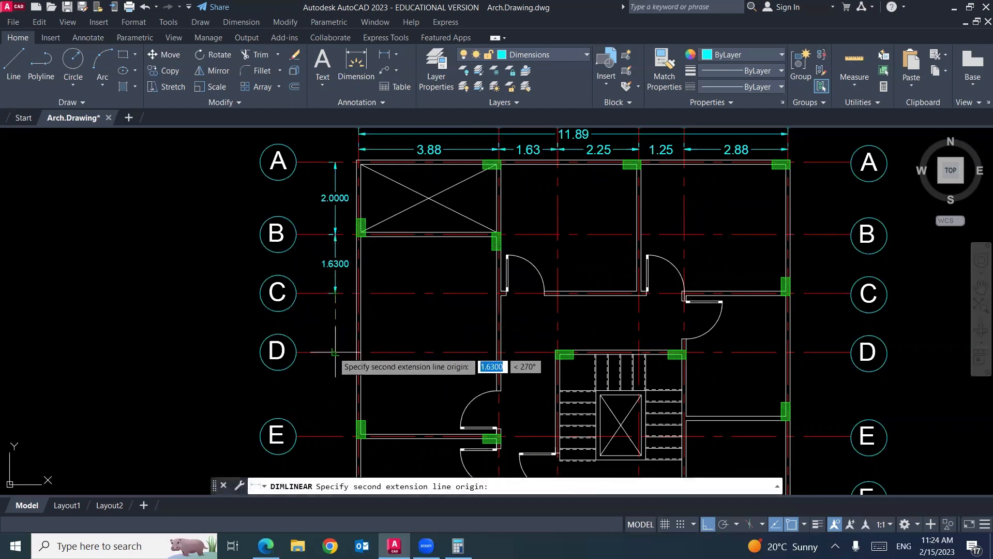
{"action": "left_click", "coordinate": [333, 351]}
{"action": "left_click", "coordinate": [335, 352]}
Step: Extend the vertical dimension row with linear dimensions from grid D to E and from grid E to F
{"action": "key", "text": "Return"}
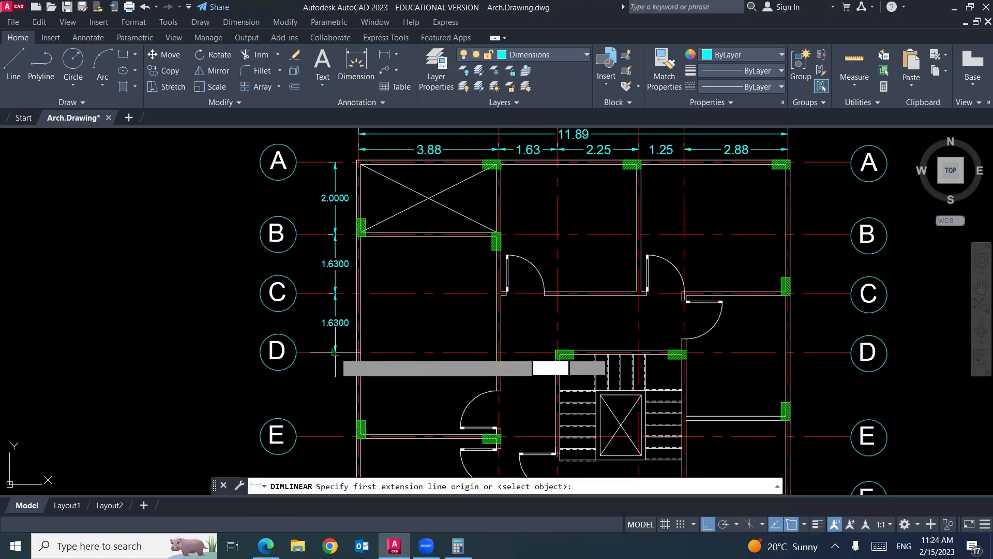
{"action": "left_click", "coordinate": [335, 352]}
{"action": "left_click", "coordinate": [334, 436]}
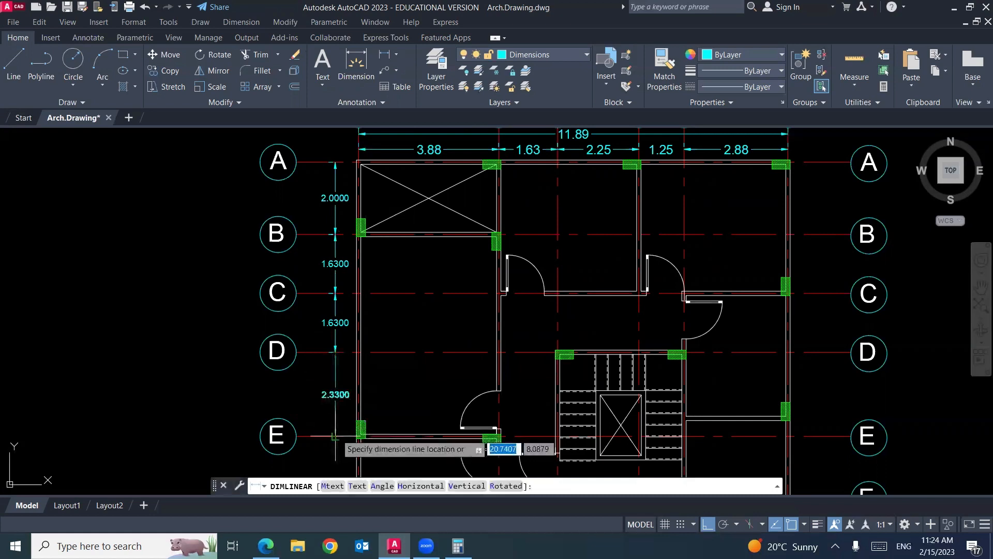
{"action": "left_click", "coordinate": [334, 436]}
{"action": "middle_click_drag", "start_coordinate": [334, 436], "coordinate": [341, 339]}
{"action": "key", "text": "Return"}
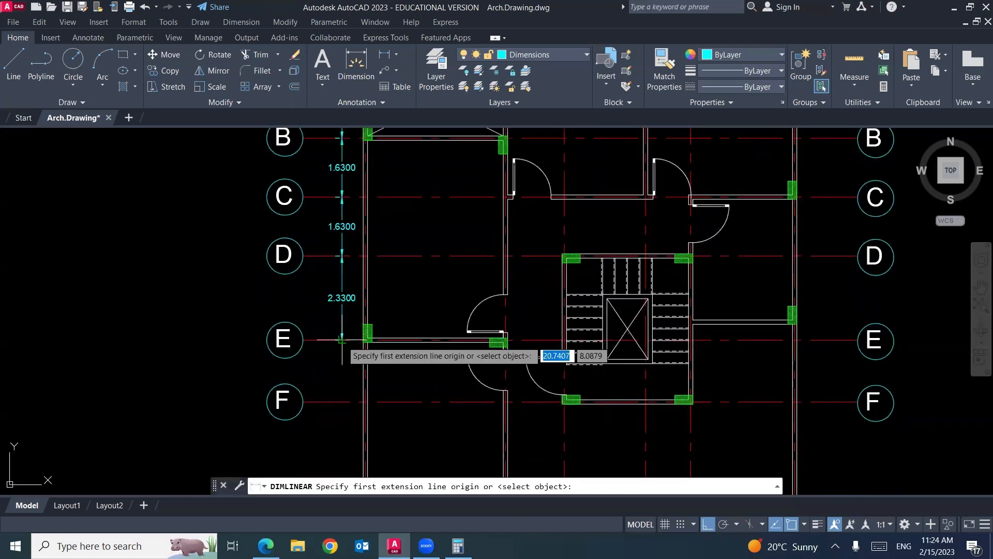
{"action": "left_click", "coordinate": [342, 339]}
{"action": "left_click", "coordinate": [342, 399]}
{"action": "left_click", "coordinate": [341, 399]}
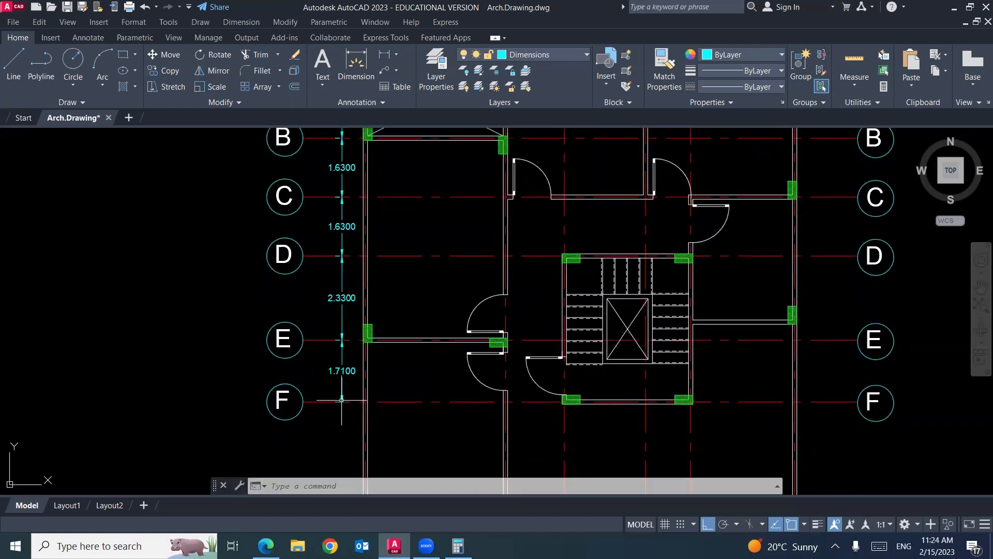
Step: Add a vertical linear dimension from grid F to grid G, in line with the existing dimension row
{"action": "middle_click_drag", "start_coordinate": [341, 400], "coordinate": [338, 232]}
{"action": "key", "text": "Return"}
{"action": "left_click", "coordinate": [338, 233]}
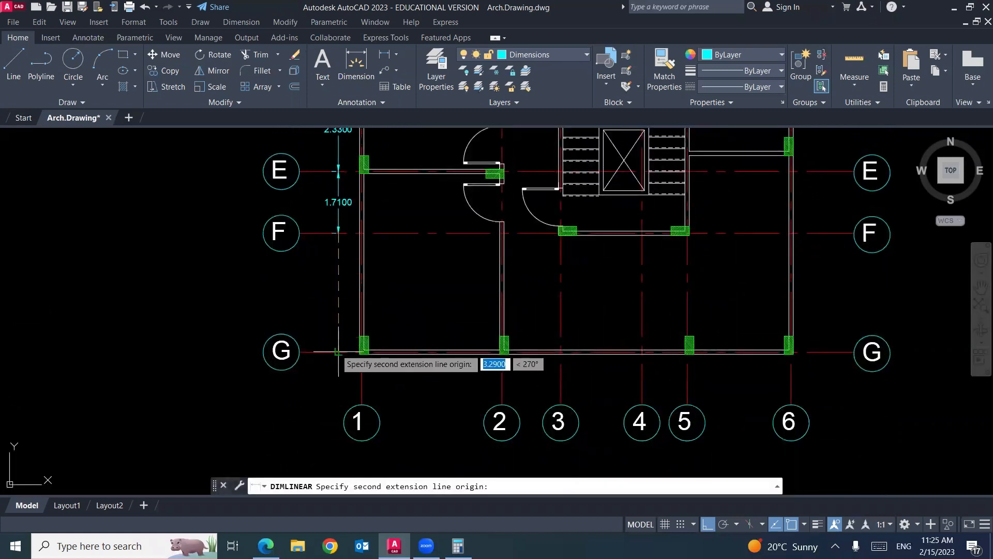
{"action": "left_click", "coordinate": [338, 353]}
{"action": "left_click", "coordinate": [338, 352]}
Step: Place an overall vertical linear dimension from grid G to grid A, between the grid bubbles and the individual dimension row
{"action": "key", "text": "Return"}
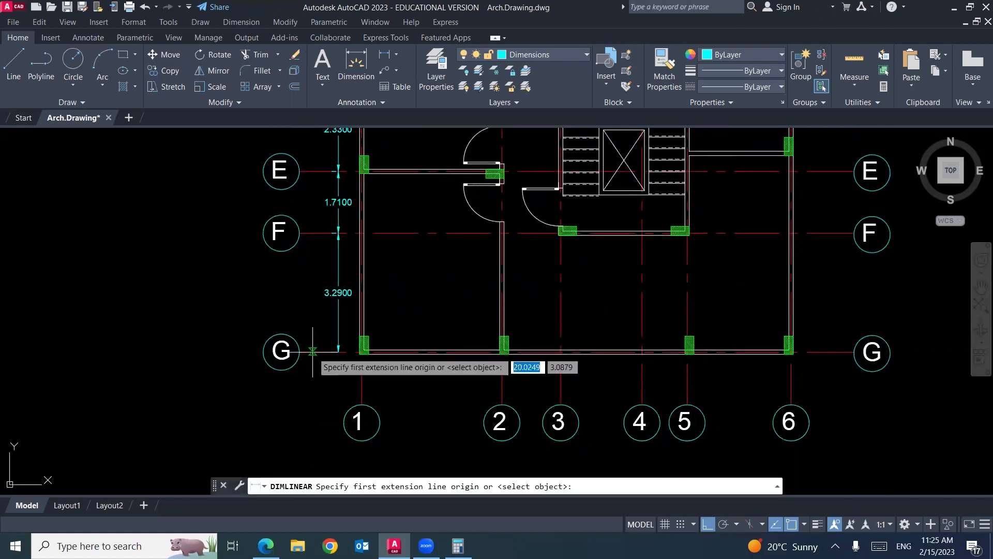
{"action": "left_click", "coordinate": [313, 351]}
{"action": "scroll", "coordinate": [312, 357], "scroll_direction": "down", "scroll_amount": 5}
{"action": "scroll", "coordinate": [313, 324], "scroll_direction": "up", "scroll_amount": 6}
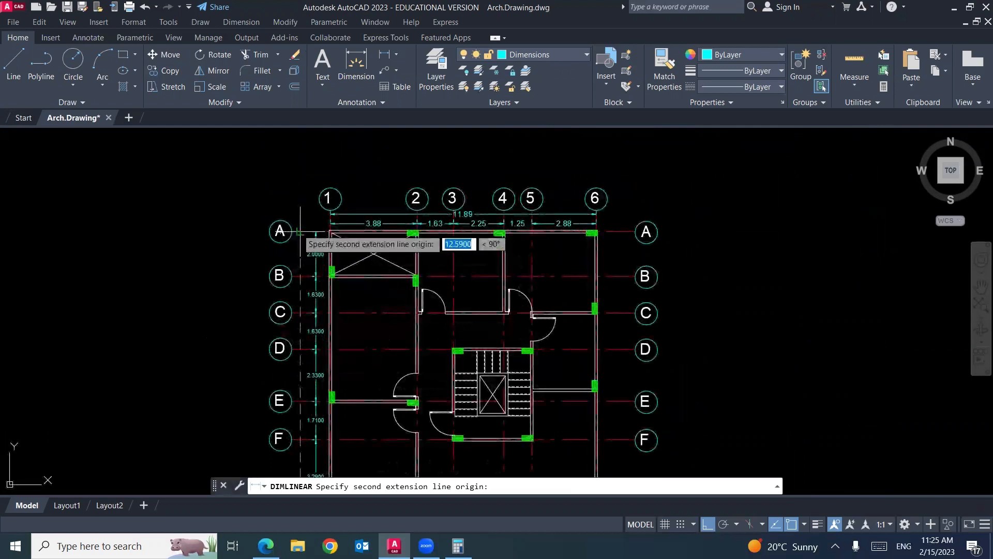
{"action": "left_click", "coordinate": [300, 231]}
{"action": "left_click", "coordinate": [298, 229]}
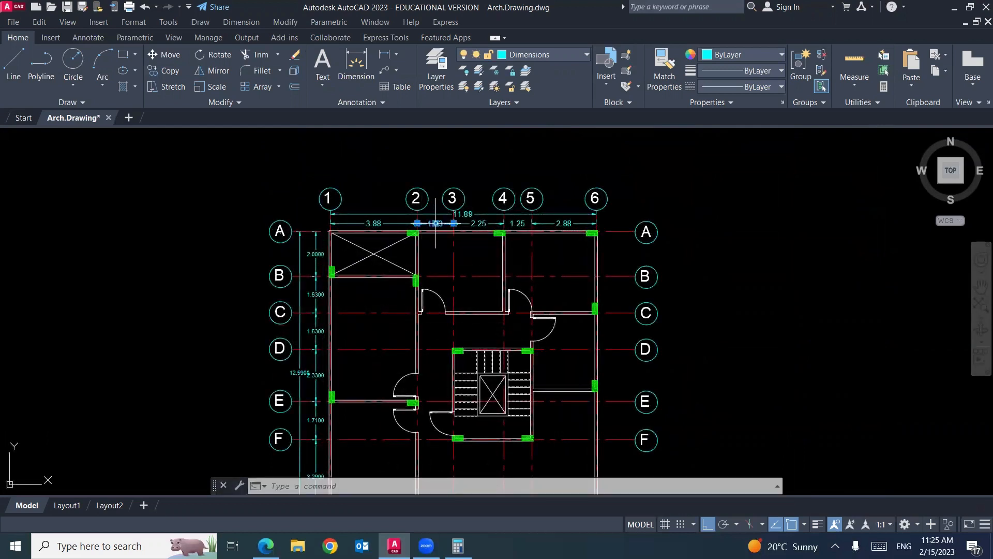
{"action": "type", "text": "a"}
{"action": "key", "text": "Return"}
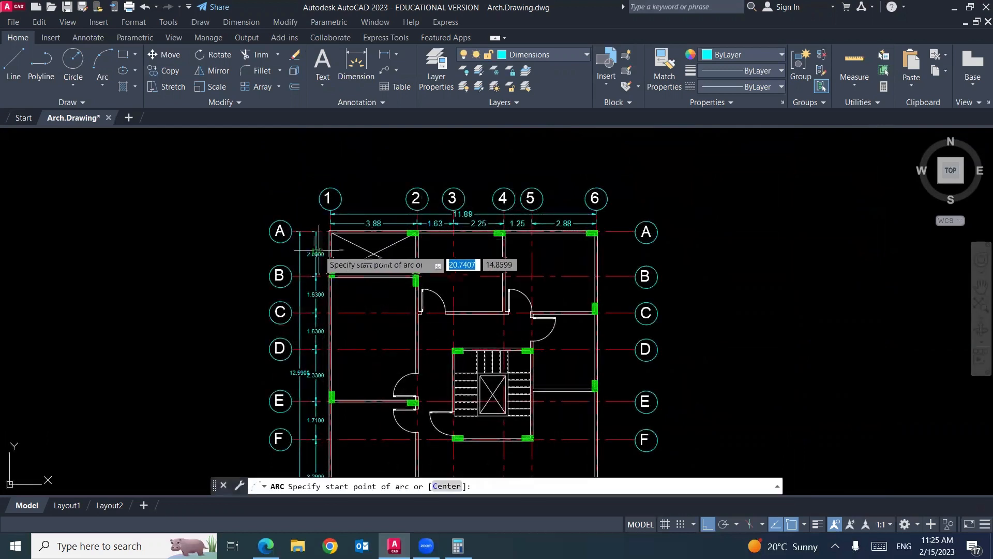
{"action": "key", "text": "Escape"}
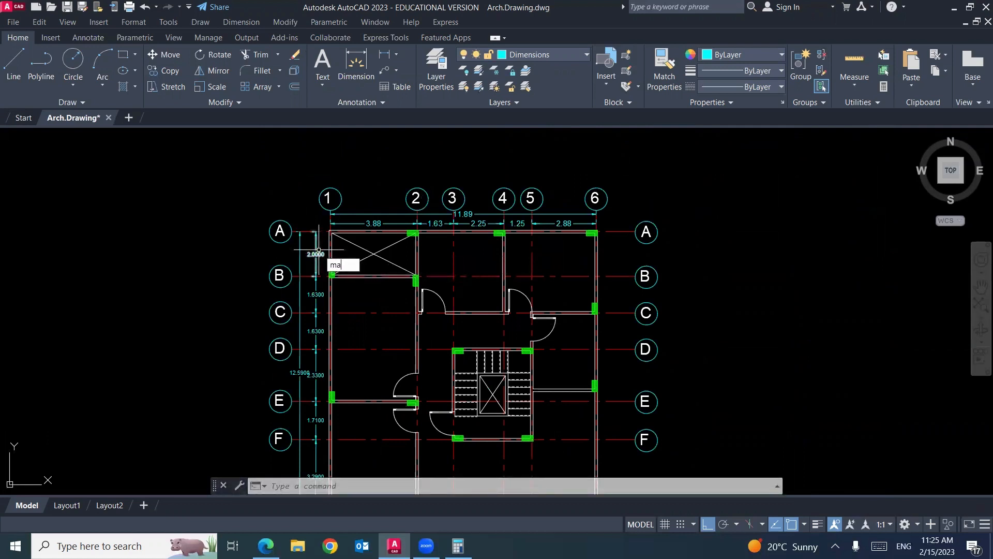
Step: Match the properties of the grid 2–3 dimension onto all the vertical dimensions, including the overall A–G dimension
{"action": "key", "text": "Return"}
{"action": "left_click", "coordinate": [428, 223]}
{"action": "left_click", "coordinate": [317, 254]}
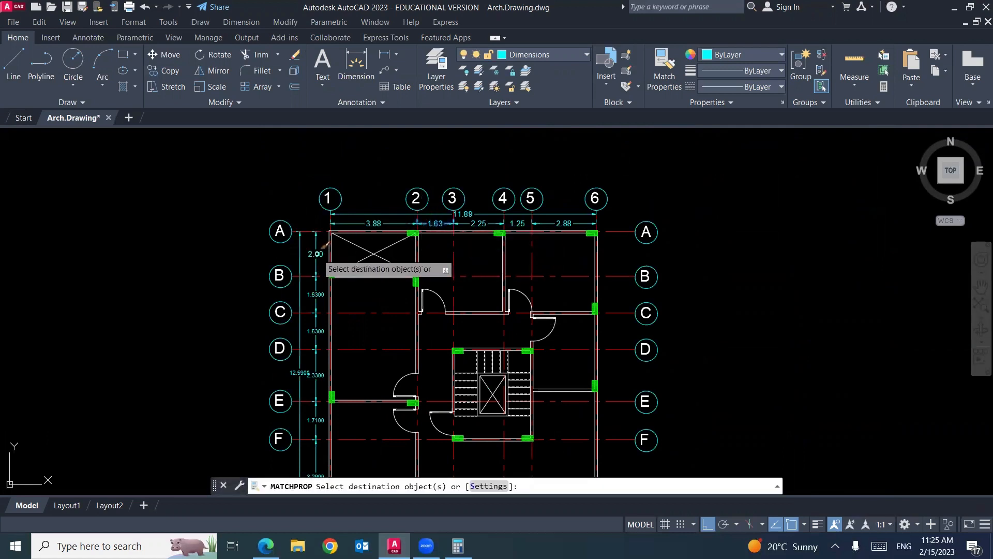
{"action": "left_click", "coordinate": [317, 295]}
{"action": "left_click", "coordinate": [317, 332]}
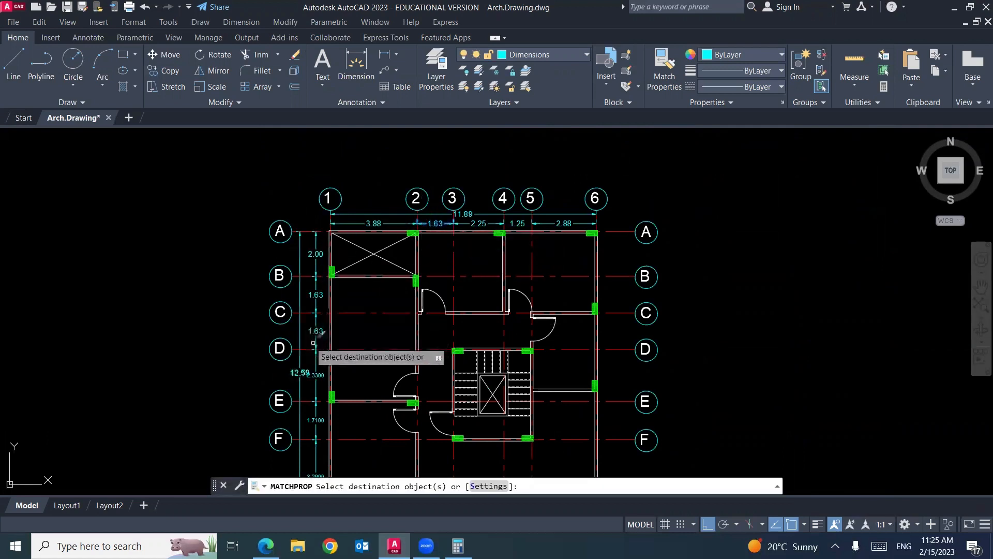
{"action": "middle_click_drag", "start_coordinate": [313, 343], "coordinate": [336, 310]}
{"action": "left_click", "coordinate": [322, 243]}
{"action": "left_click", "coordinate": [325, 288]}
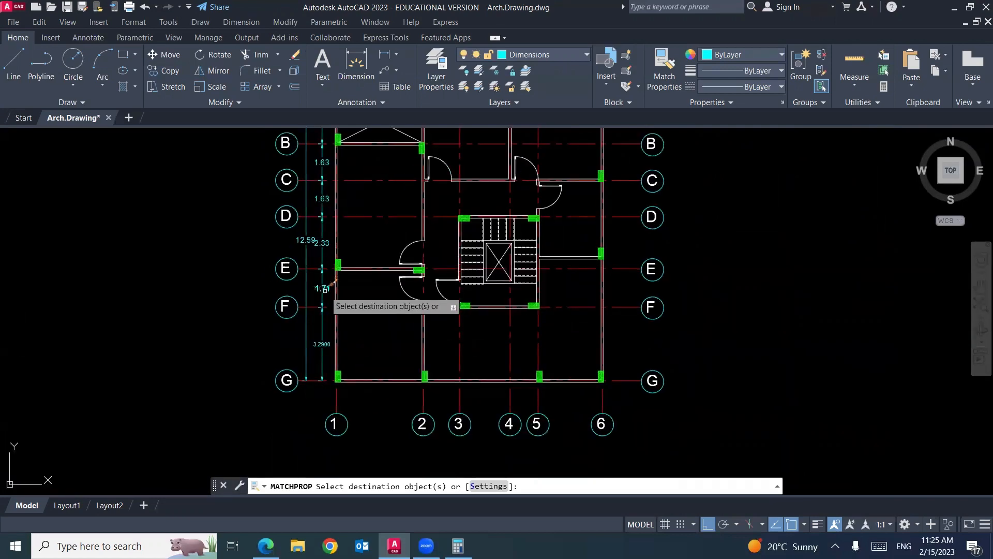
{"action": "left_click", "coordinate": [324, 343]}
{"action": "key", "text": "Escape"}
{"action": "scroll", "coordinate": [228, 370], "scroll_direction": "down", "scroll_amount": 2}
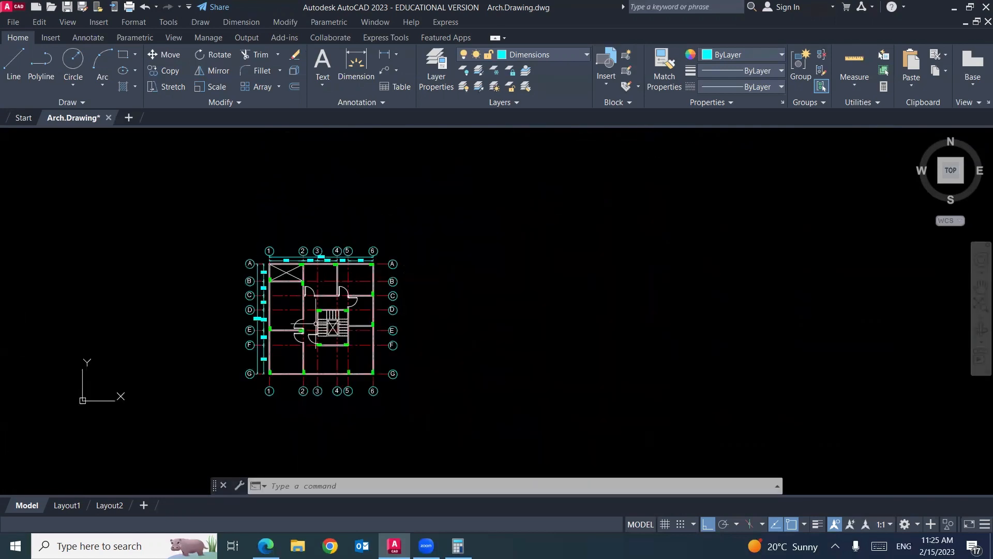
{"action": "scroll", "coordinate": [315, 323], "scroll_direction": "up", "scroll_amount": 4}
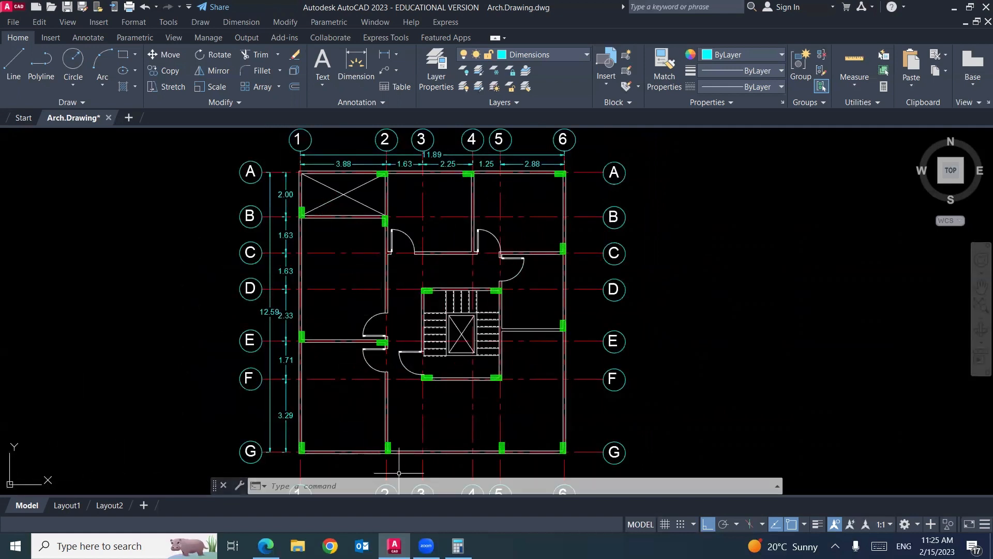
Step: Consult the furnished floor plan on page 40 of the lecture notes PDF in Edge, and open the Arch.Tempelates drawing from Downloads in AutoCAD
{"action": "left_click", "coordinate": [266, 545]}
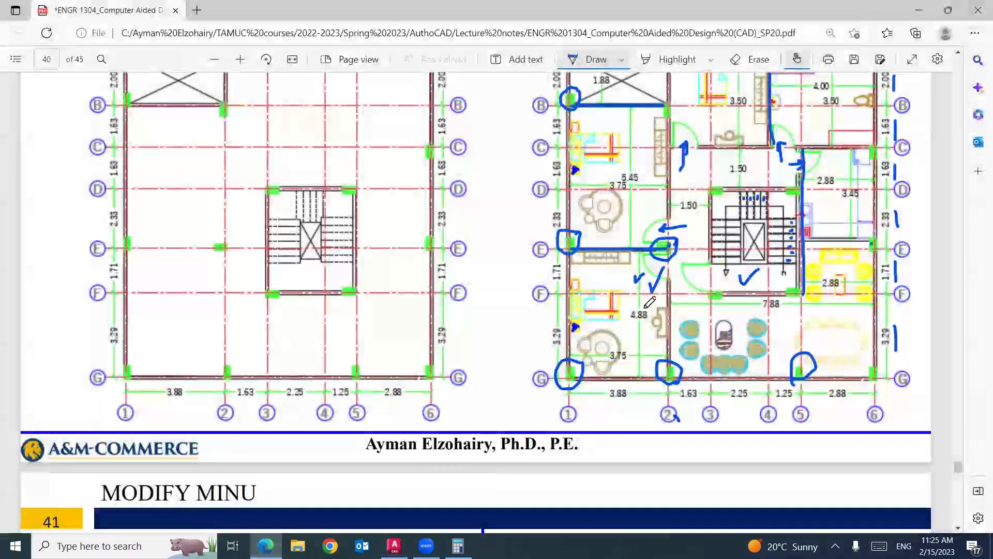
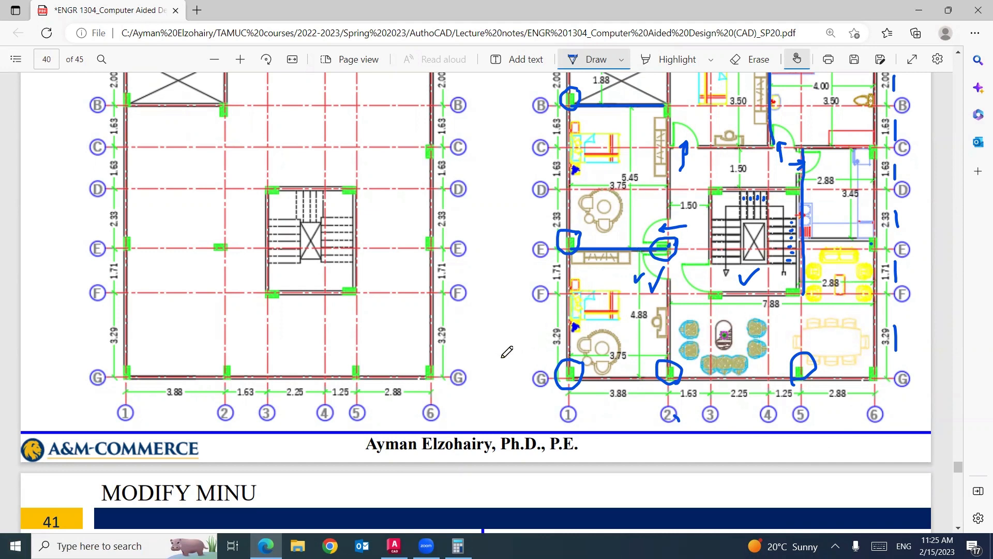
{"action": "scroll", "coordinate": [513, 361], "scroll_direction": "up", "scroll_amount": 2}
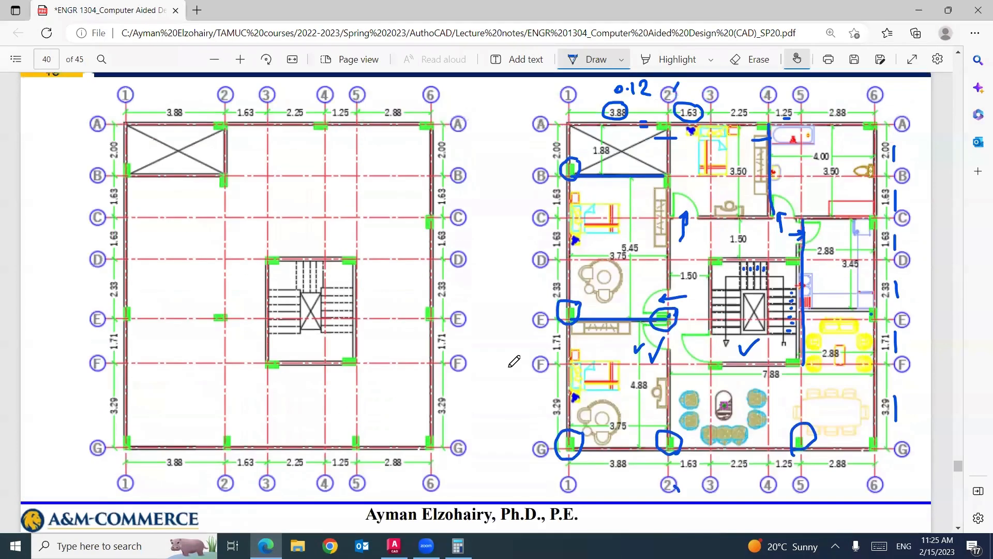
{"action": "left_click", "coordinate": [395, 544]}
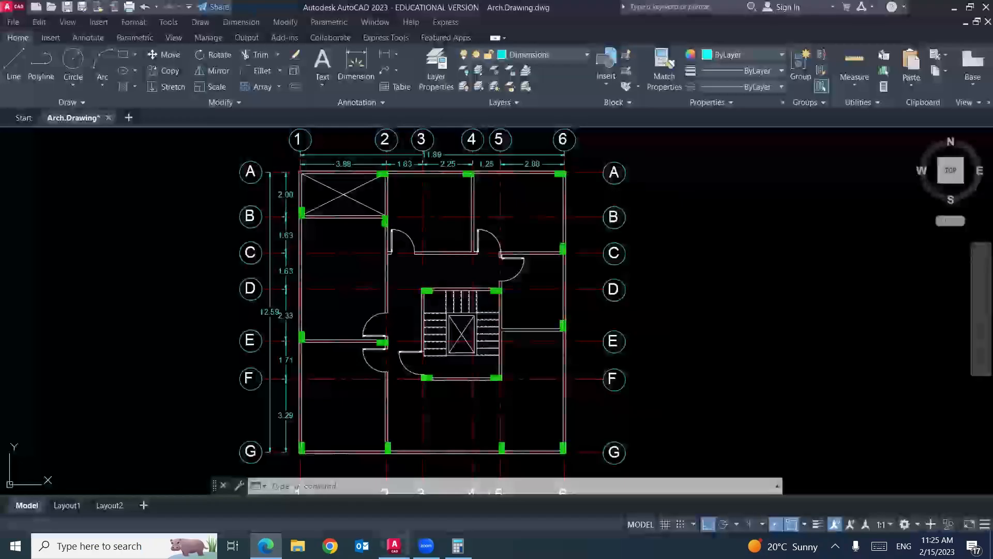
{"action": "left_click", "coordinate": [51, 8]}
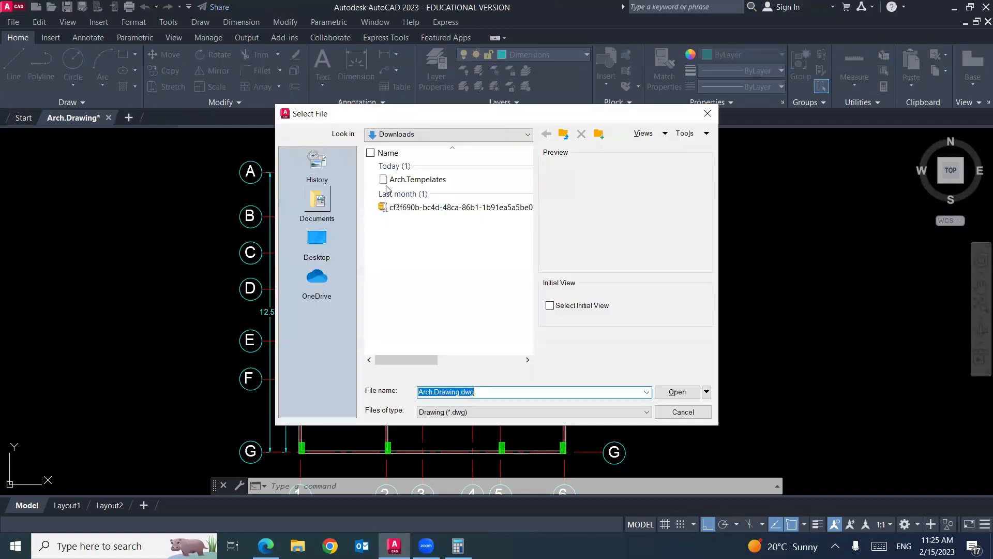
{"action": "left_click", "coordinate": [387, 183]}
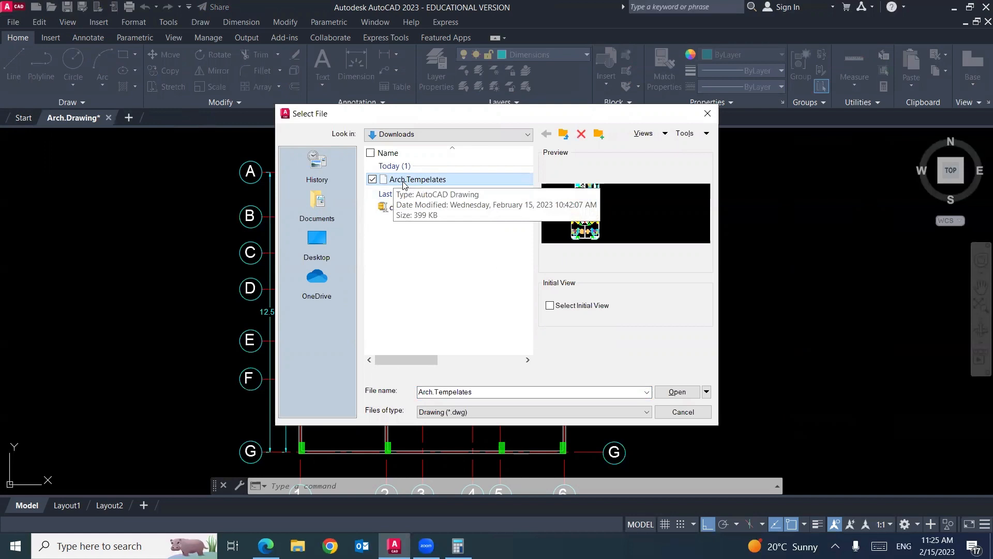
{"action": "left_click", "coordinate": [676, 392]}
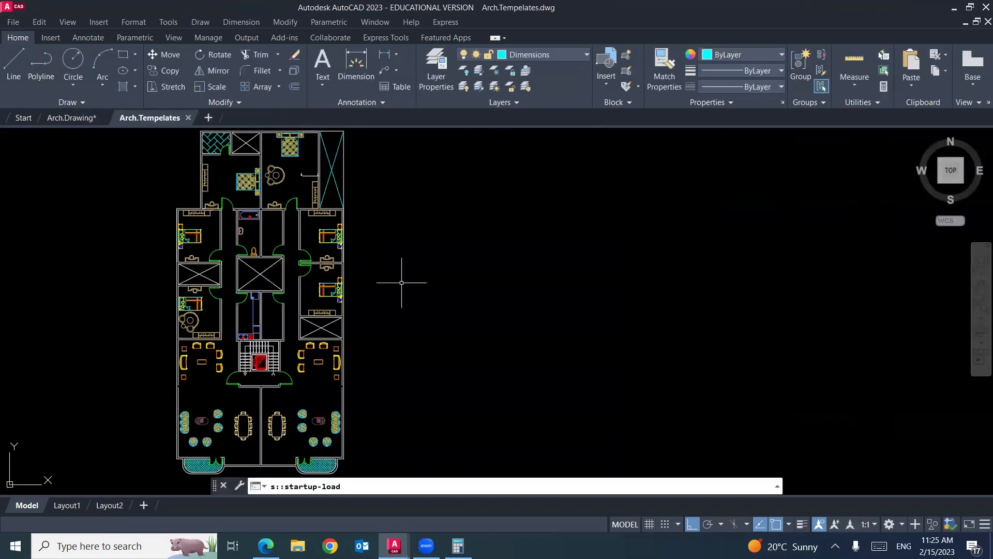
Step: Copy the bed above the round table in the template plan's bedroom to the clipboard
{"action": "middle_click_drag", "start_coordinate": [200, 313], "coordinate": [273, 264]}
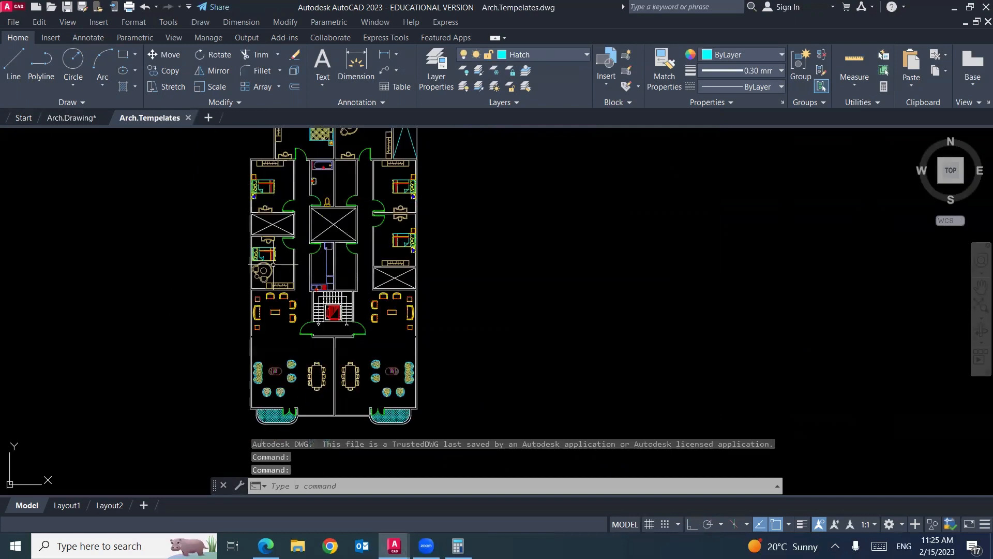
{"action": "scroll", "coordinate": [273, 264], "scroll_direction": "up", "scroll_amount": 8}
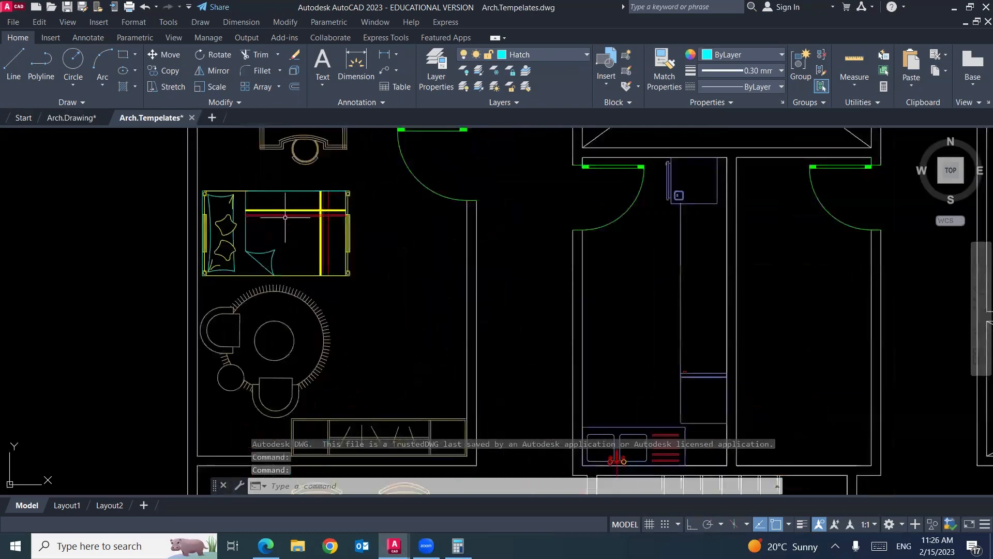
{"action": "left_click", "coordinate": [286, 216]}
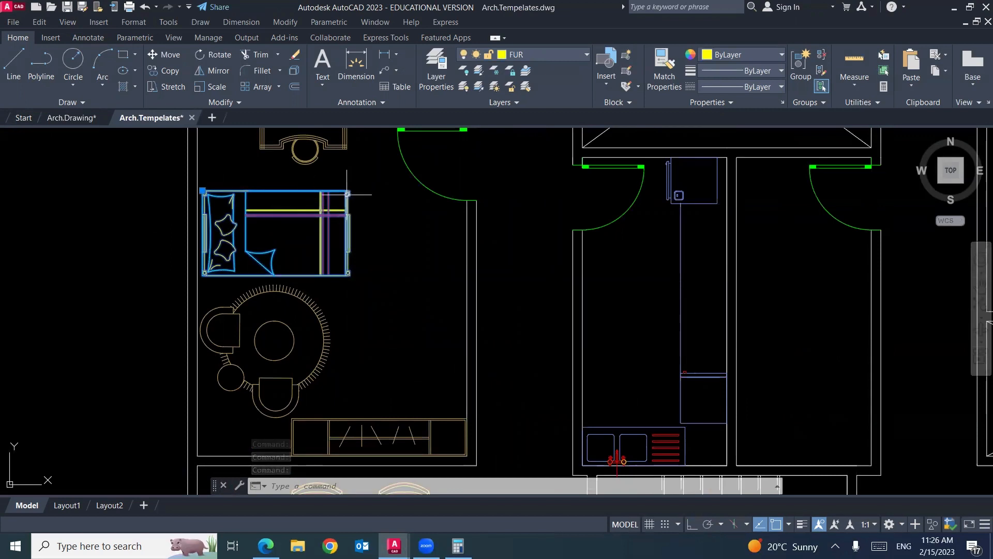
{"action": "left_click", "coordinate": [40, 22]}
{"action": "left_click", "coordinate": [80, 97]}
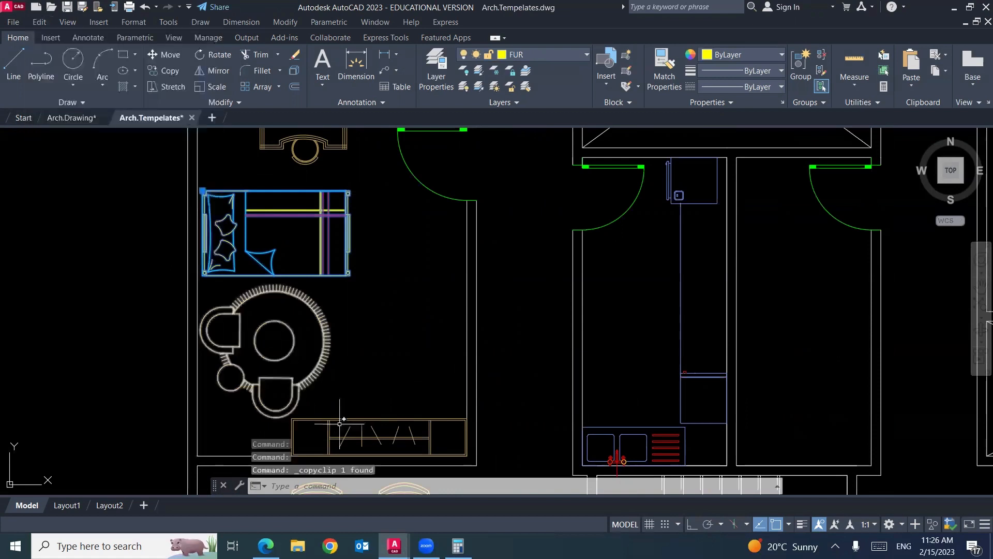
Step: Paste the bed into Arch.Drawing against the inner face of the grid 1 wall, in the bedroom between grids E and G
{"action": "left_click", "coordinate": [394, 546]}
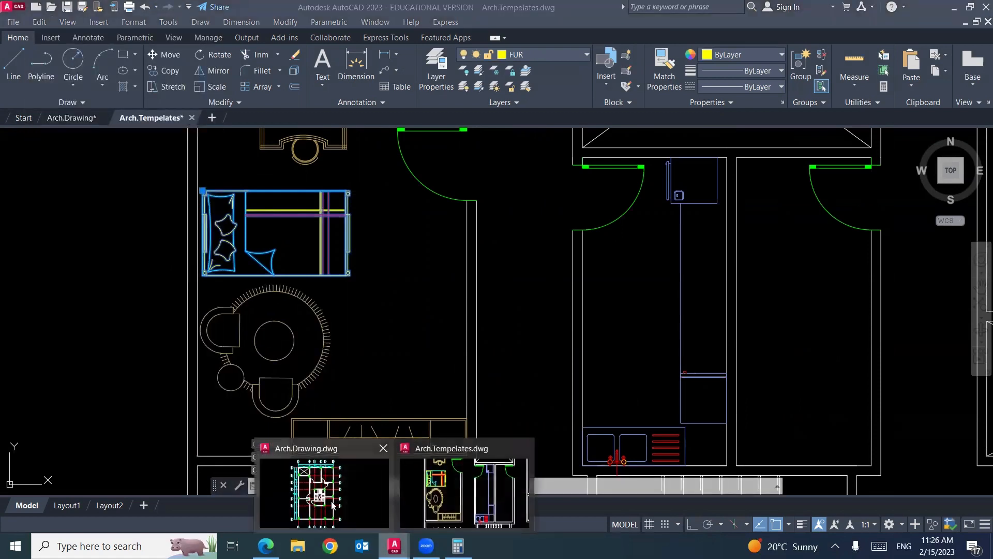
{"action": "left_click", "coordinate": [332, 504]}
{"action": "left_click", "coordinate": [40, 22]}
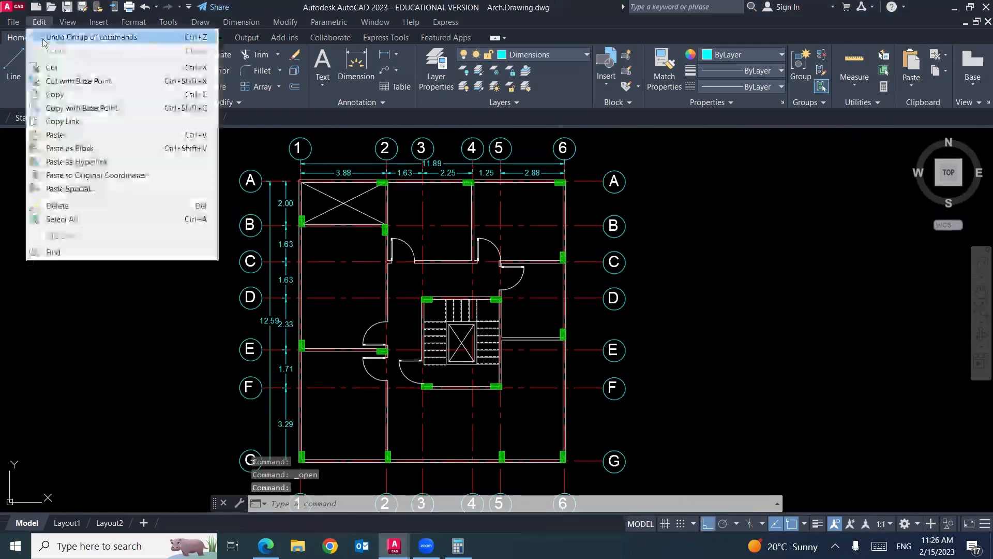
{"action": "left_click", "coordinate": [54, 135]}
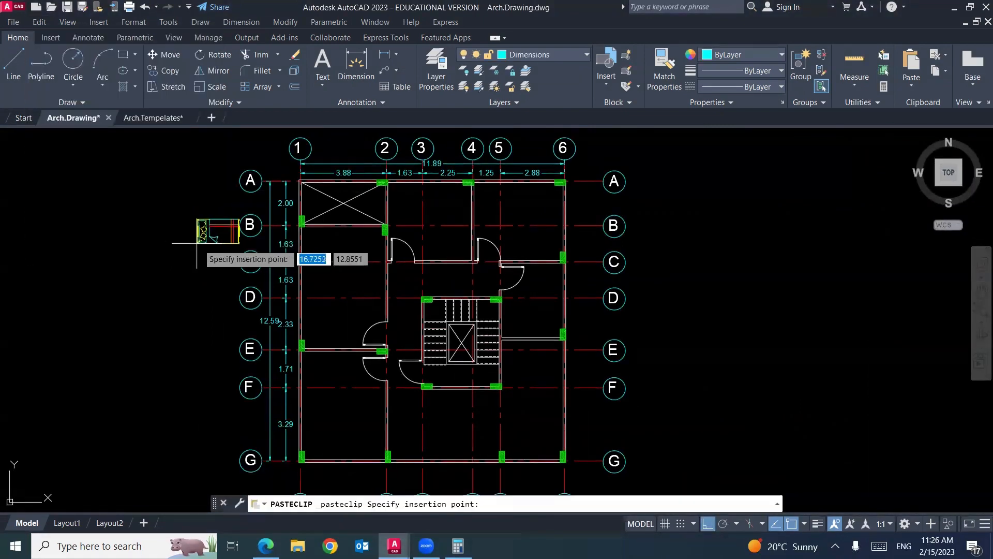
{"action": "middle_click_drag", "start_coordinate": [295, 441], "coordinate": [312, 345]}
{"action": "scroll", "coordinate": [331, 323], "scroll_direction": "up", "scroll_amount": 2}
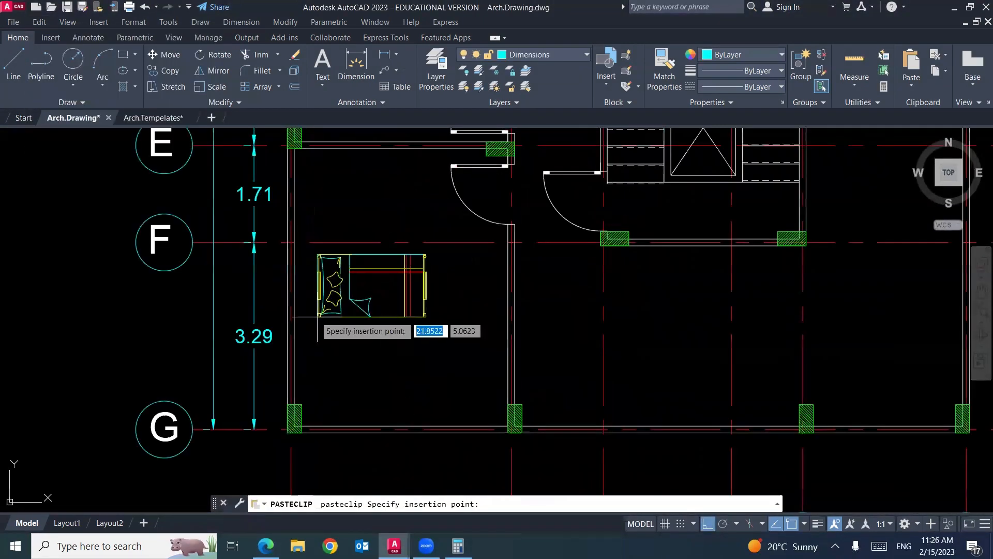
{"action": "scroll", "coordinate": [296, 291], "scroll_direction": "up", "scroll_amount": 5}
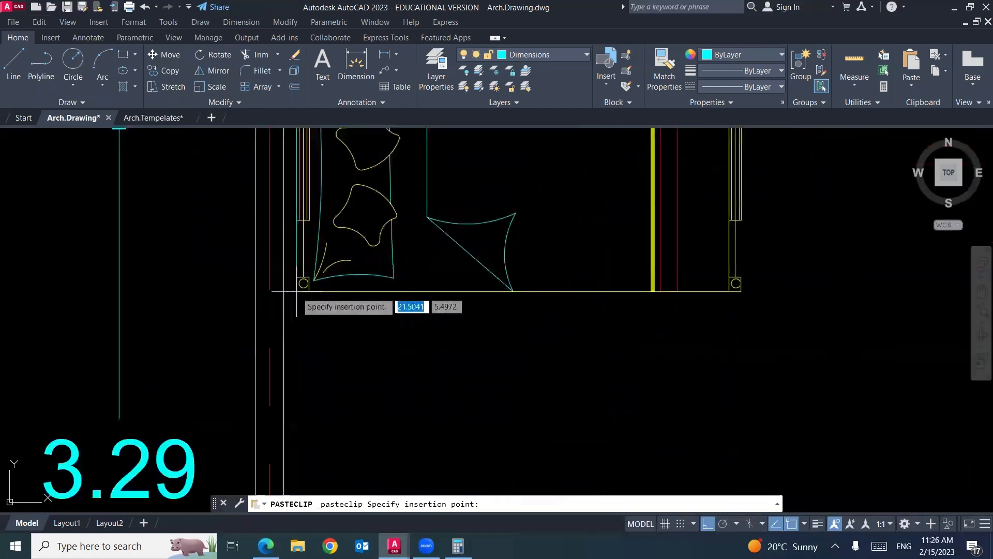
{"action": "left_click", "coordinate": [286, 307]}
{"action": "scroll", "coordinate": [284, 310], "scroll_direction": "down", "scroll_amount": 3}
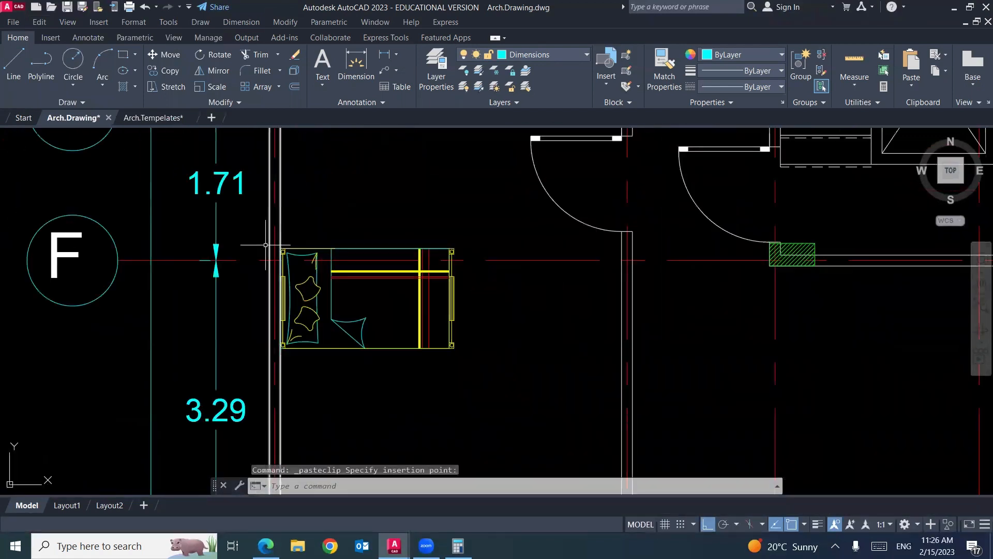
{"action": "scroll", "coordinate": [265, 245], "scroll_direction": "down", "scroll_amount": 4}
{"action": "middle_click_drag", "start_coordinate": [335, 318], "coordinate": [275, 322]}
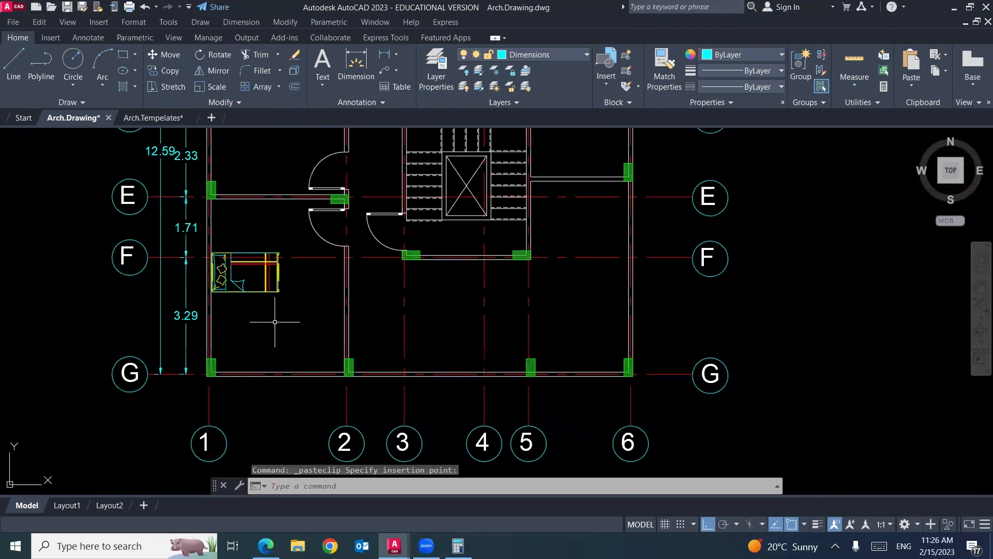
Step: Move the pasted bed slightly along the grid 1 wall toward grid G
{"action": "type", "text": "m"}
{"action": "key", "text": "Return"}
{"action": "left_click", "coordinate": [271, 287]}
{"action": "key", "text": "Return"}
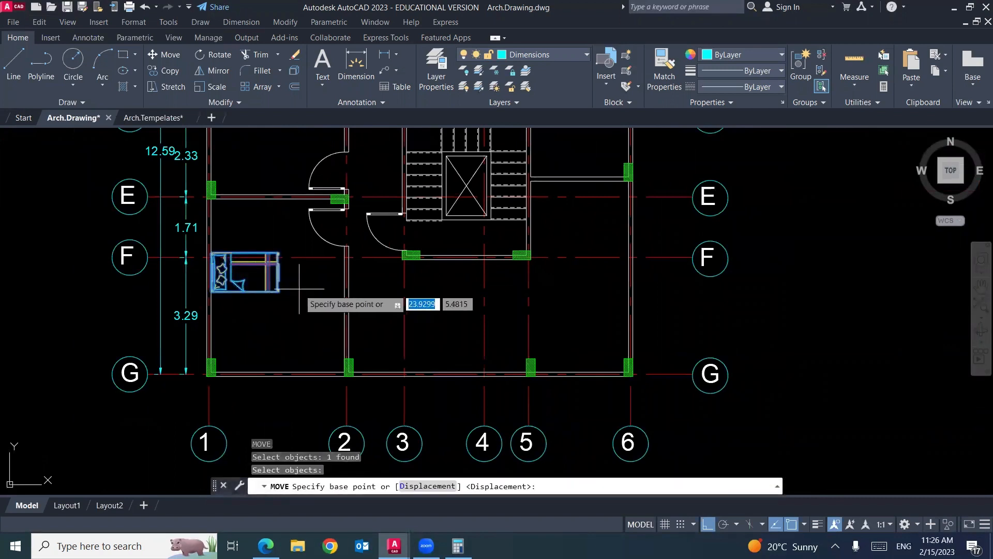
{"action": "left_click", "coordinate": [301, 289]}
{"action": "left_click", "coordinate": [301, 295]}
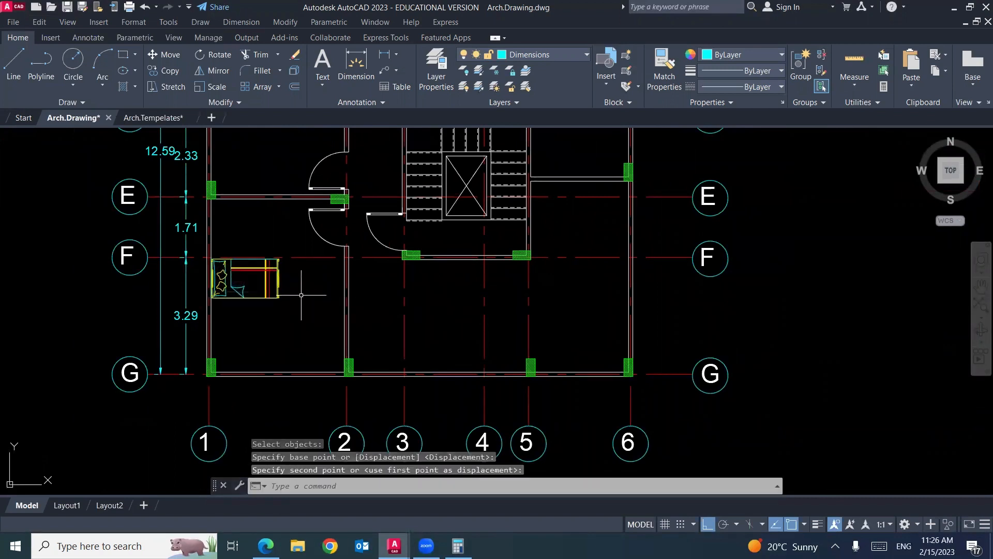
Step: Switch to the Arch.Tempelates drawing and copy the left apartment's dining table with chairs to the clipboard
{"action": "left_click", "coordinate": [392, 540]}
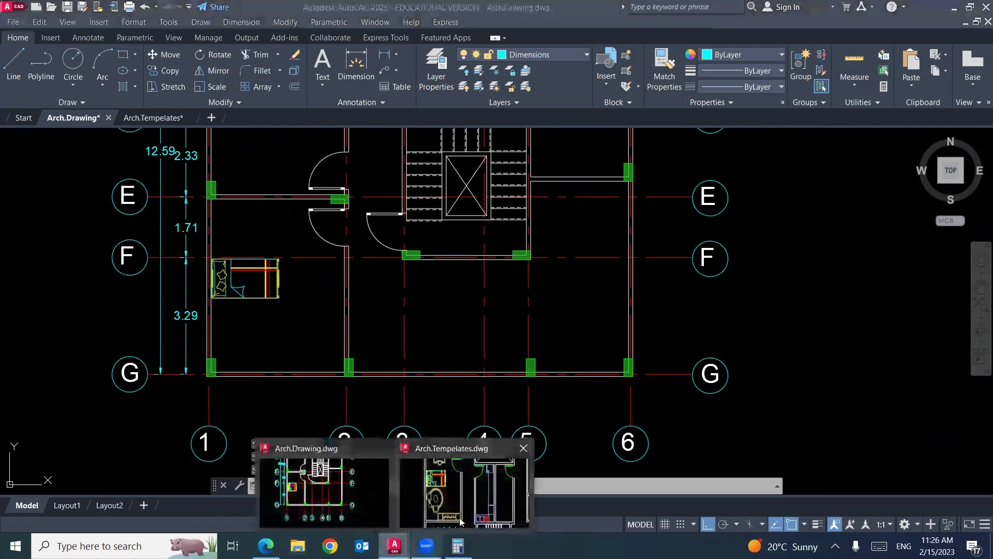
{"action": "left_click", "coordinate": [455, 481]}
{"action": "middle_click_drag", "start_coordinate": [427, 357], "coordinate": [328, 219]}
{"action": "scroll", "coordinate": [326, 289], "scroll_direction": "up", "scroll_amount": 2}
{"action": "left_click", "coordinate": [333, 281]}
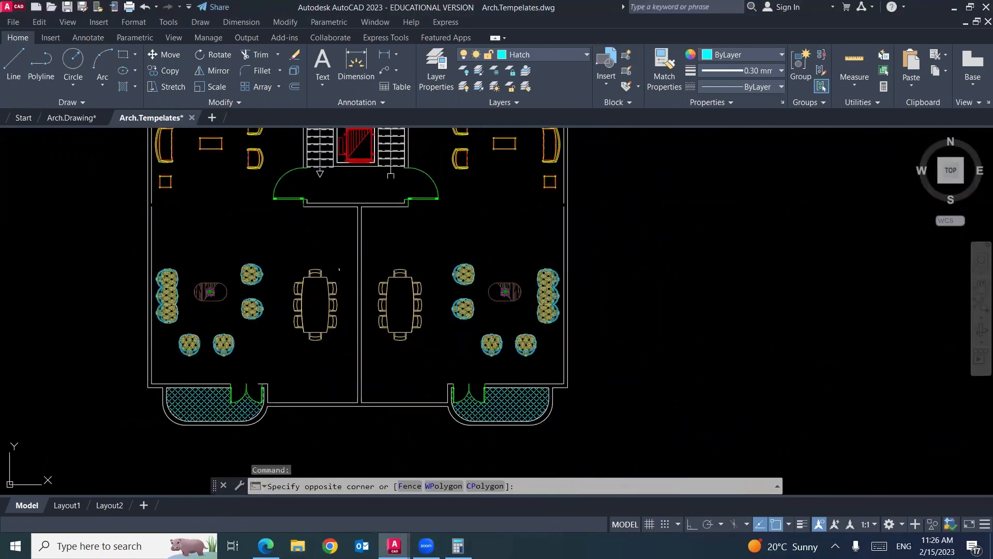
{"action": "left_click", "coordinate": [291, 344]}
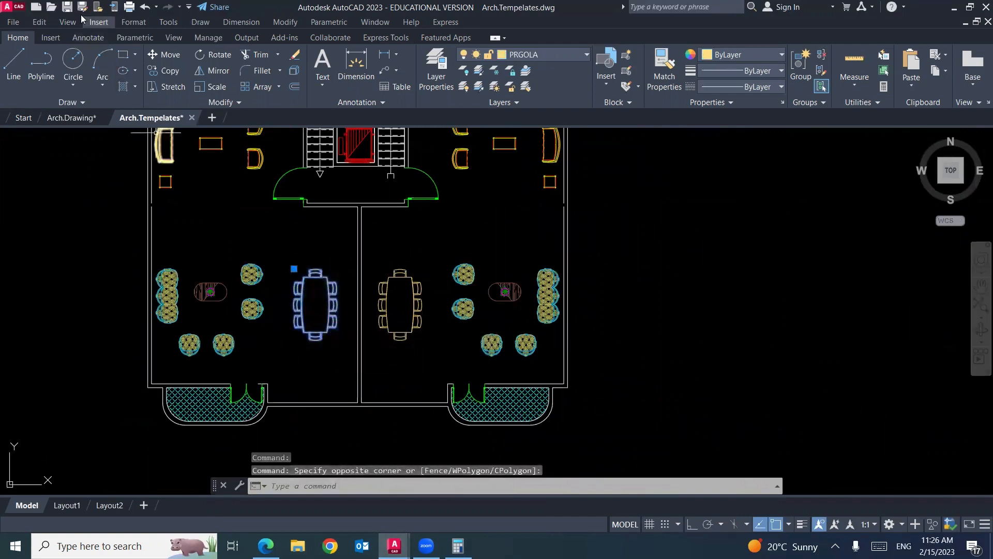
{"action": "left_click", "coordinate": [41, 21]}
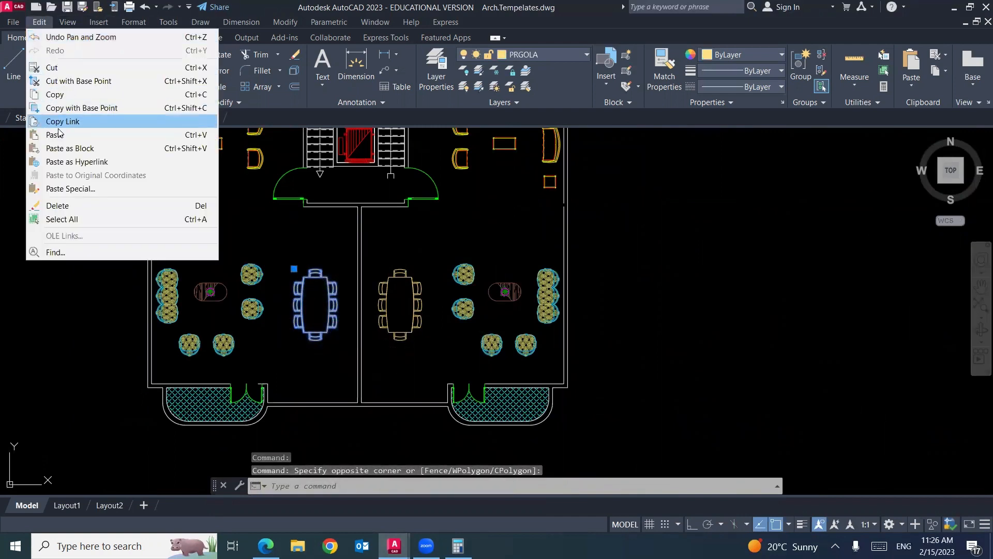
{"action": "left_click", "coordinate": [55, 95]}
Step: Paste the dining table into Arch.Drawing, between grids 5 and 6 in the area between grids F and G
{"action": "mouse_move", "coordinate": [394, 546]}
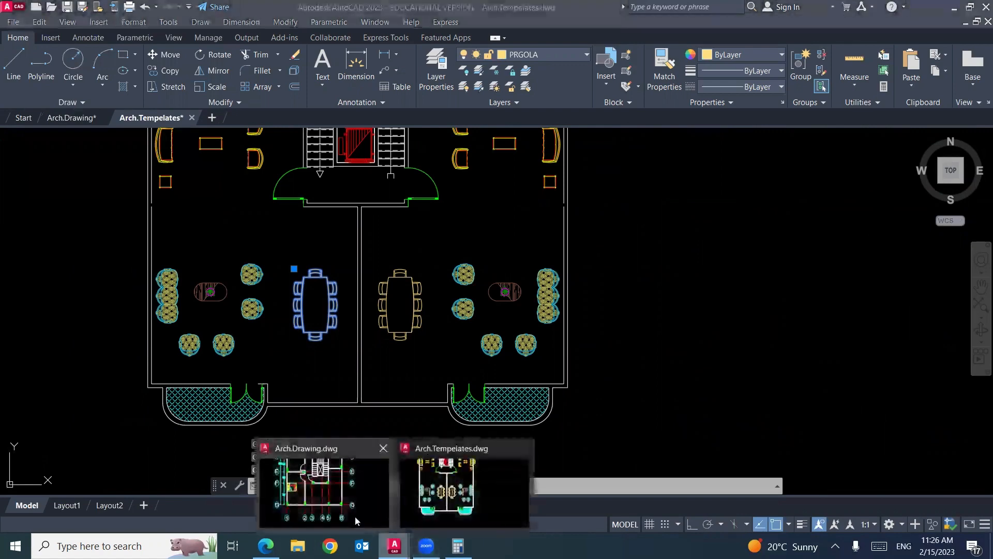
{"action": "left_click", "coordinate": [328, 506]}
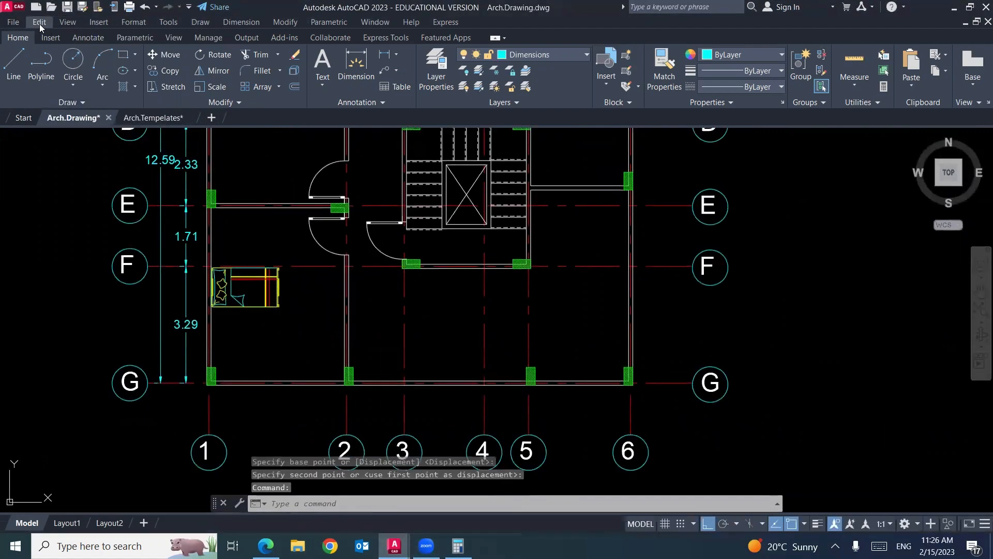
{"action": "left_click", "coordinate": [40, 22]}
{"action": "left_click", "coordinate": [55, 135]}
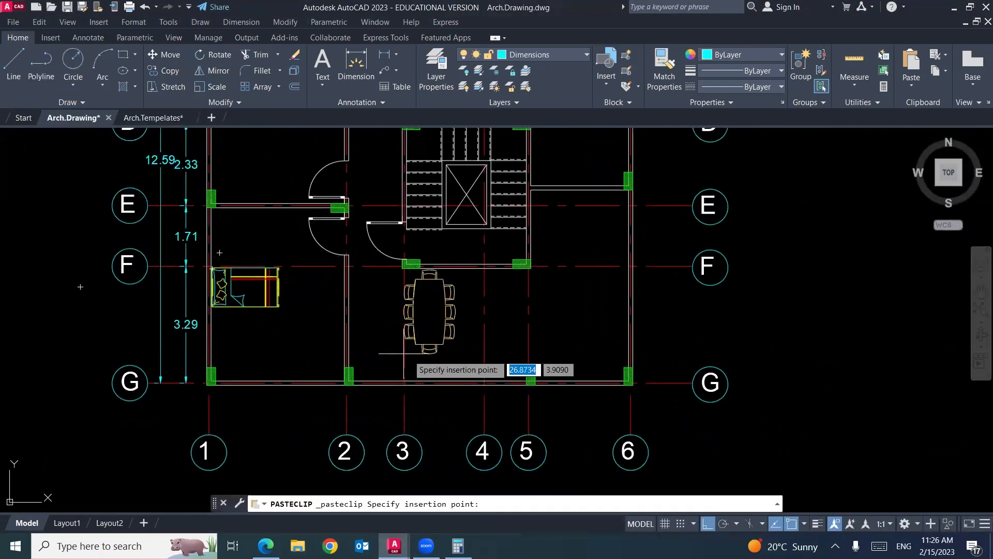
{"action": "left_click", "coordinate": [549, 362]}
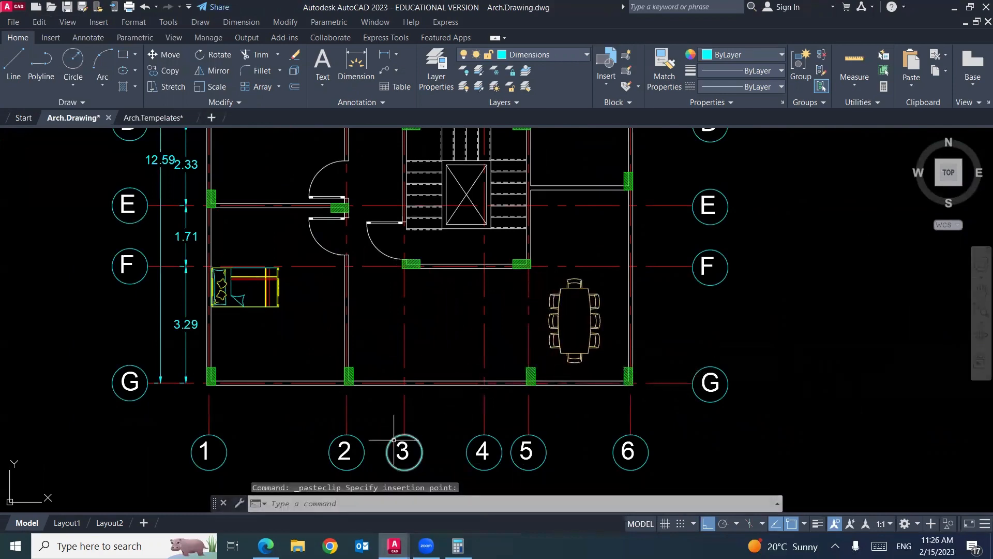
Step: Copy the bathtub, washbasin and toilet together from the left apartment's bathroom in Arch.Tempelates to the clipboard
{"action": "mouse_move", "coordinate": [394, 545]}
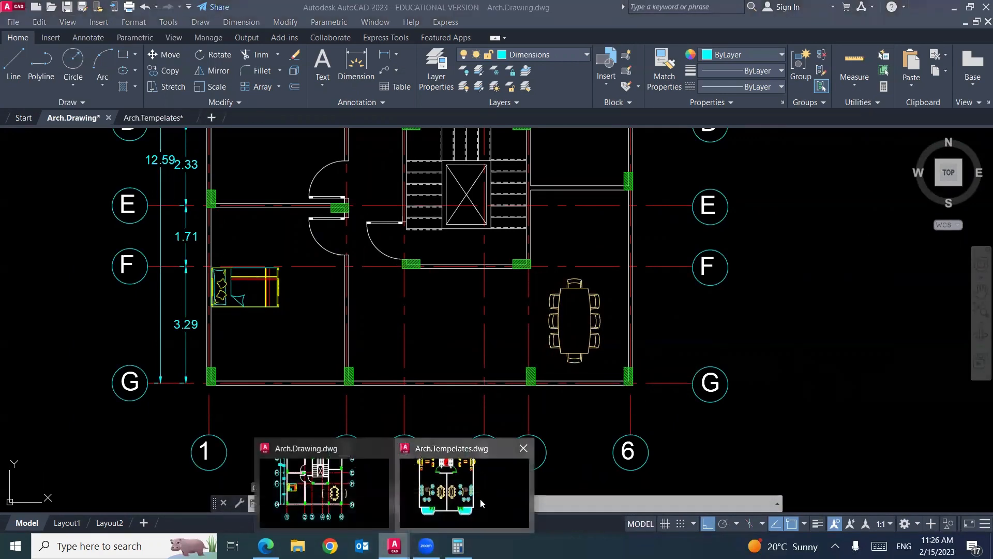
{"action": "left_click", "coordinate": [480, 499]}
{"action": "middle_click_drag", "start_coordinate": [431, 240], "coordinate": [439, 395]}
{"action": "middle_click_drag", "start_coordinate": [463, 233], "coordinate": [461, 325]}
{"action": "scroll", "coordinate": [397, 251], "scroll_direction": "up", "scroll_amount": 2}
{"action": "scroll", "coordinate": [396, 251], "scroll_direction": "up", "scroll_amount": 2}
{"action": "middle_click_drag", "start_coordinate": [399, 275], "coordinate": [404, 282]}
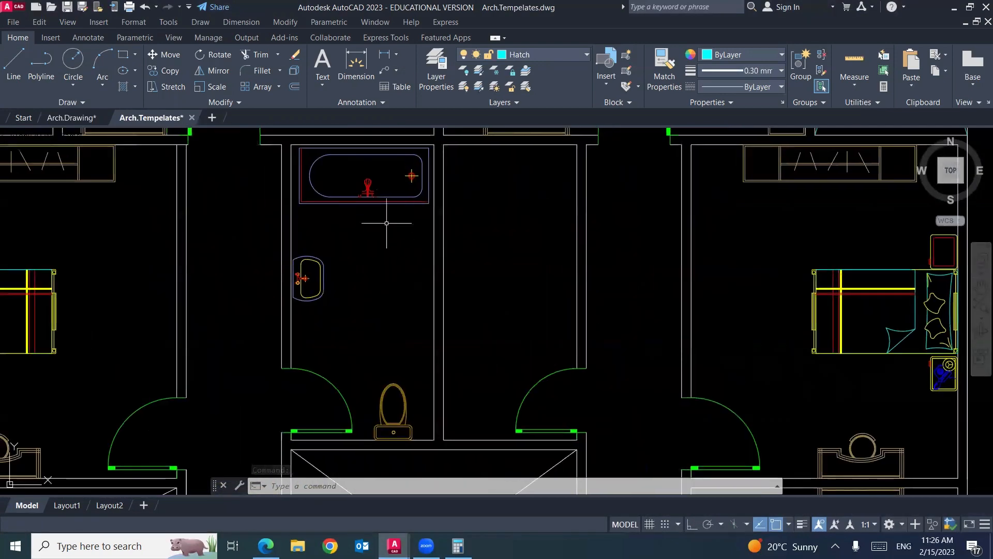
{"action": "left_click", "coordinate": [384, 202]}
{"action": "left_click", "coordinate": [304, 278]}
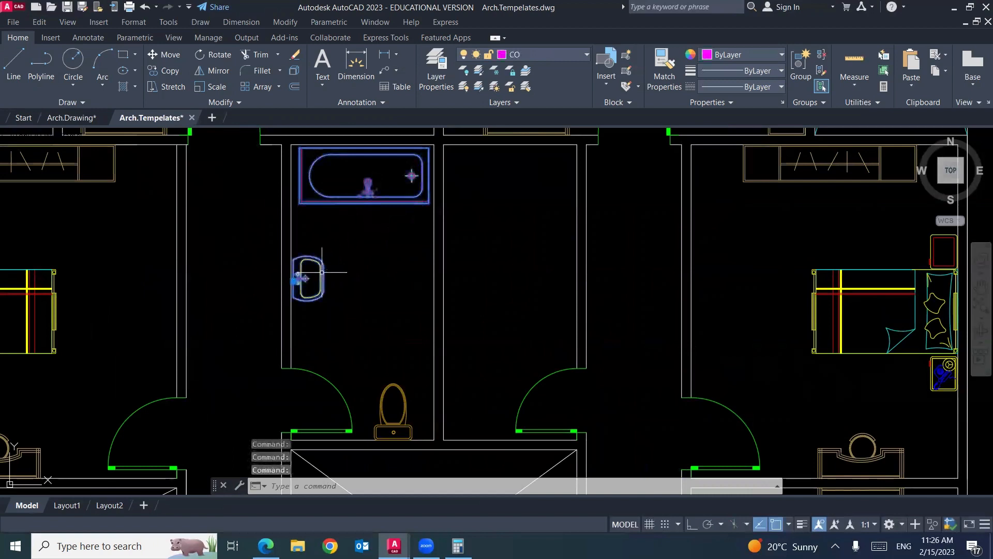
{"action": "left_click", "coordinate": [404, 390]}
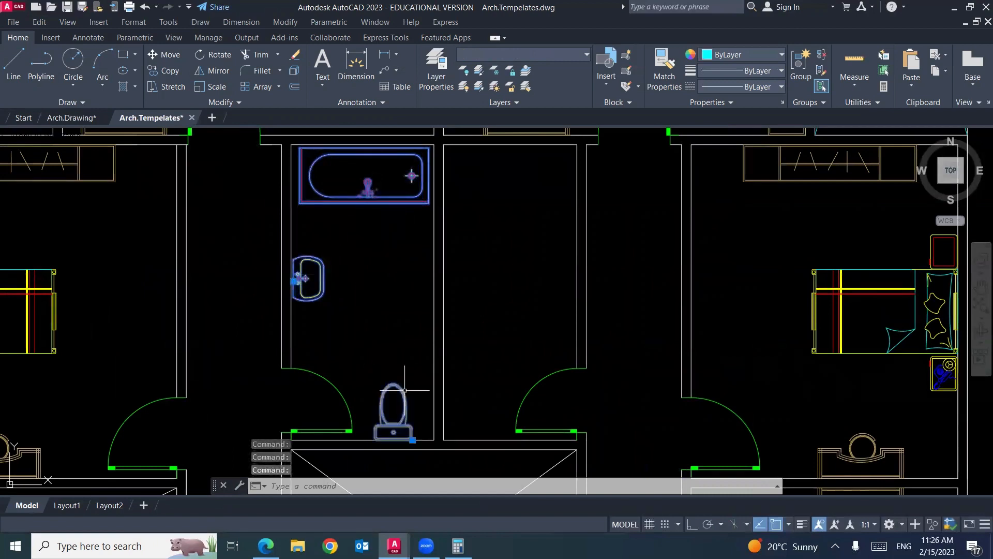
{"action": "left_click", "coordinate": [43, 22]}
{"action": "left_click", "coordinate": [65, 98]}
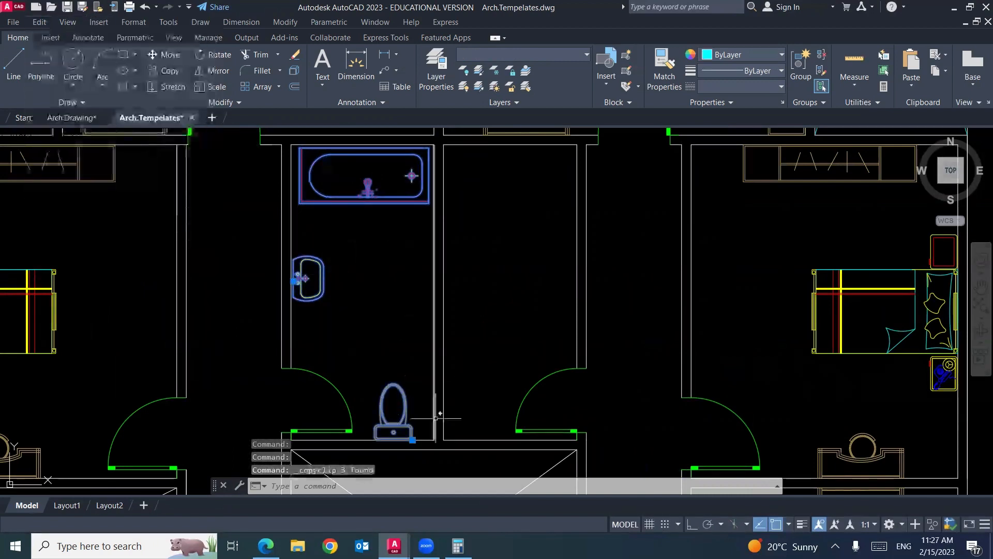
Step: Paste the bathroom fixtures into Arch.Drawing's room between grids 4 and 6 and grids A and C, following the PDF plan in Edge
{"action": "left_click", "coordinate": [71, 118]}
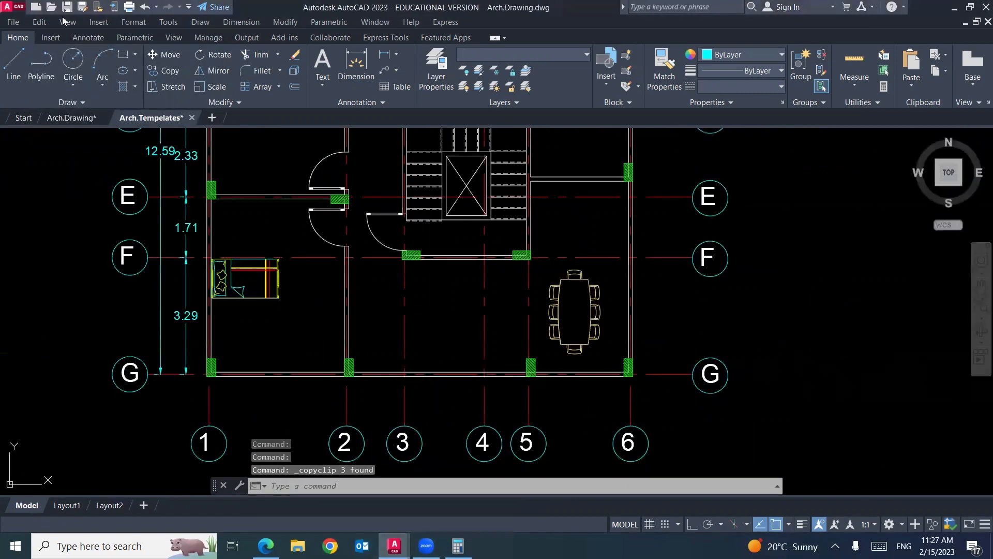
{"action": "left_click", "coordinate": [40, 21]}
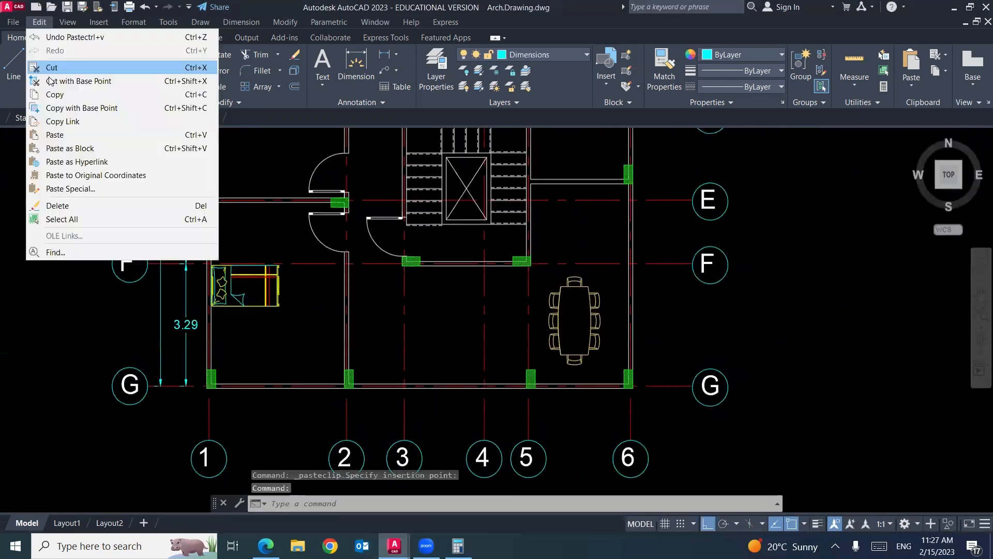
{"action": "left_click", "coordinate": [61, 135]}
{"action": "scroll", "coordinate": [365, 323], "scroll_direction": "down", "scroll_amount": 5}
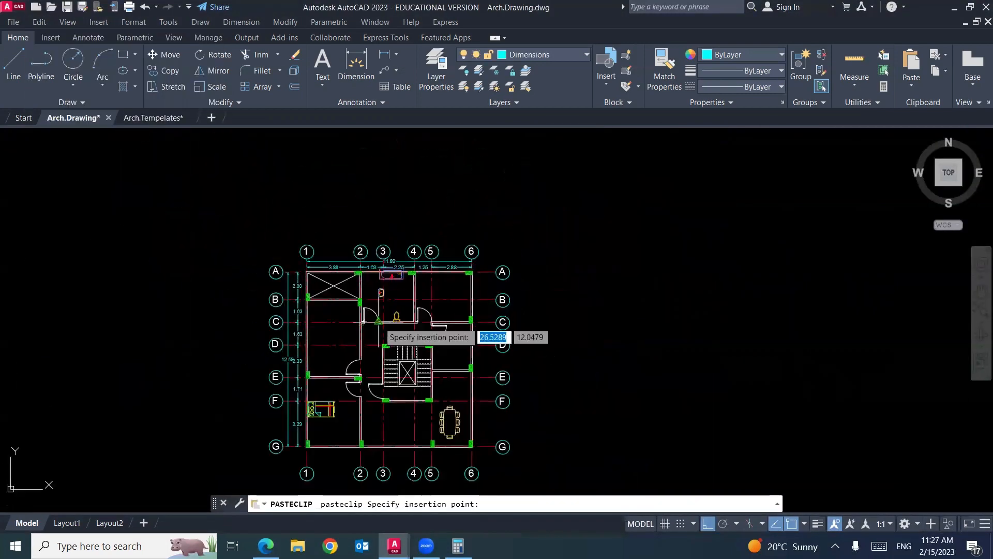
{"action": "scroll", "coordinate": [443, 320], "scroll_direction": "up", "scroll_amount": 4}
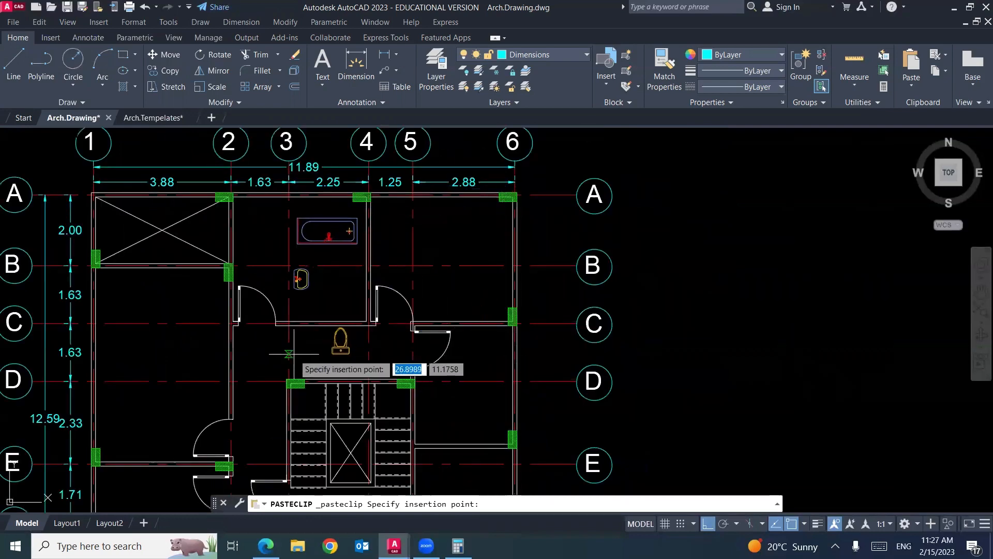
{"action": "left_click", "coordinate": [266, 545]}
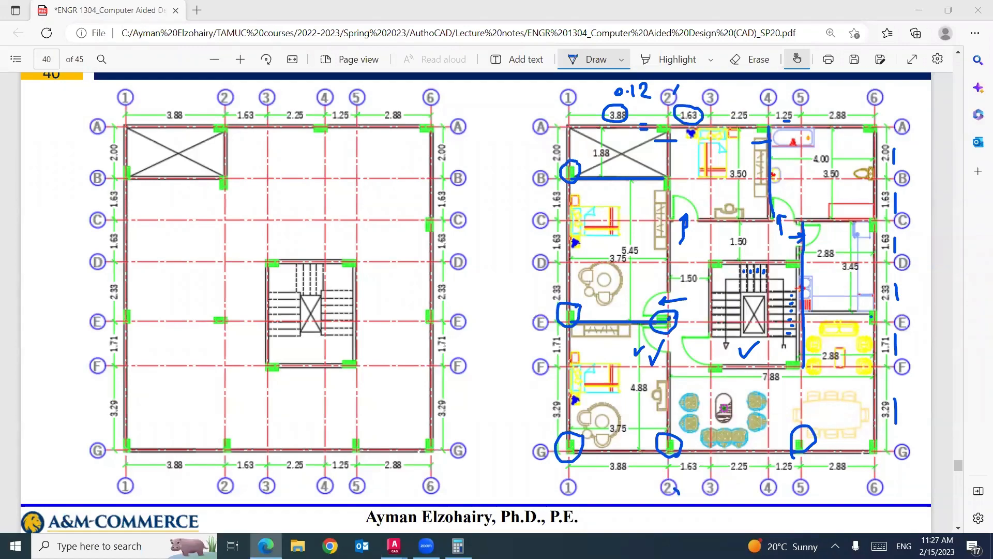
{"action": "key", "text": "alt+Tab"}
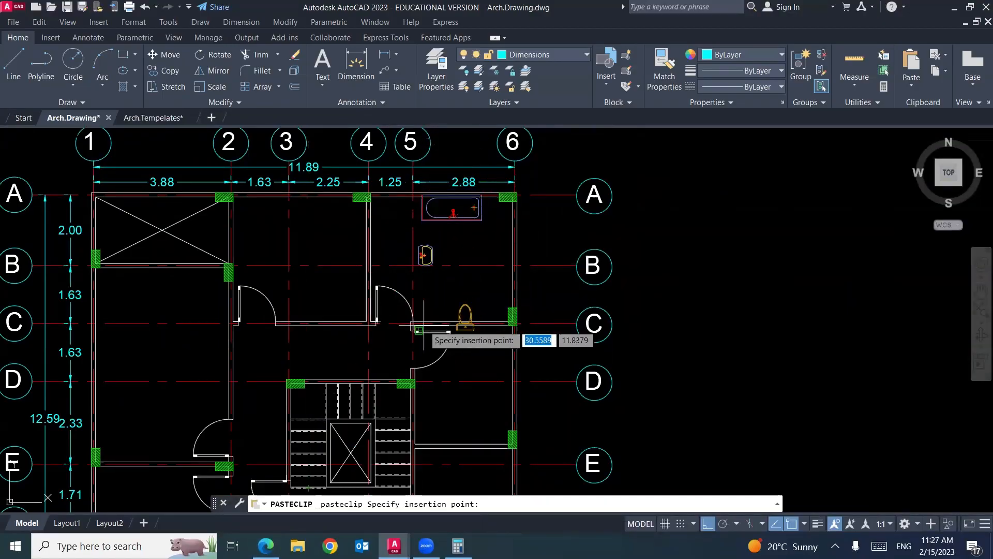
{"action": "left_click", "coordinate": [425, 326]}
Step: Move the toilet off the grid C wall into the bathroom interior
{"action": "scroll", "coordinate": [486, 216], "scroll_direction": "up", "scroll_amount": 2}
{"action": "middle_click_drag", "start_coordinate": [476, 259], "coordinate": [467, 289]}
{"action": "type", "text": "m"}
{"action": "key", "text": "Return"}
{"action": "left_click", "coordinate": [438, 393]}
{"action": "key", "text": "Return"}
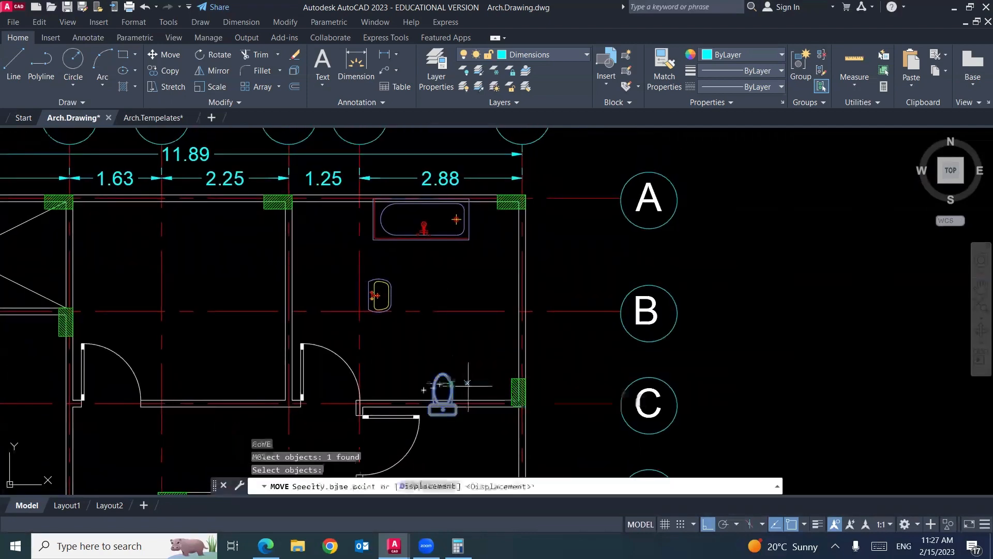
{"action": "left_click", "coordinate": [467, 383]}
{"action": "left_click", "coordinate": [474, 335]}
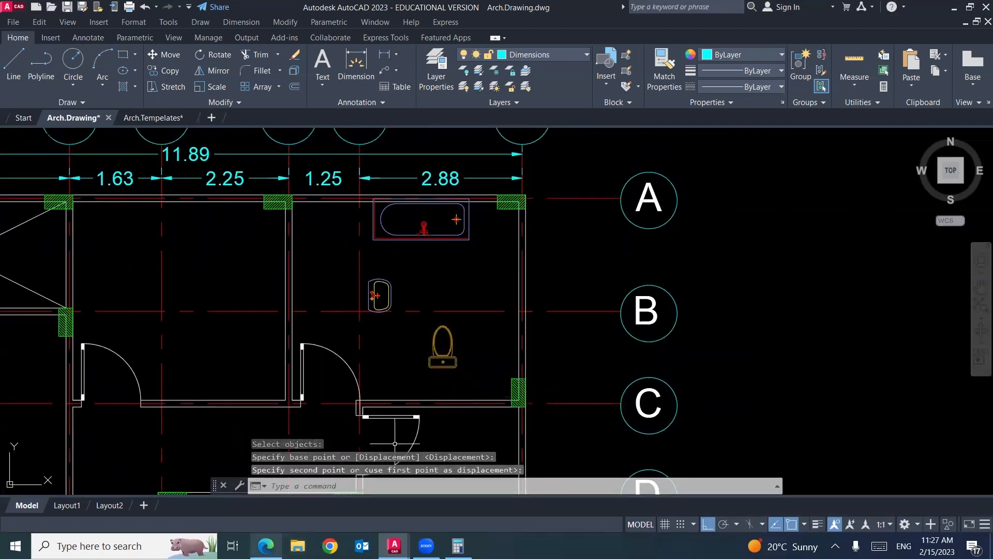
Step: Check the toilet's orientation in the PDF plan in Edge, and rotate the toilet 90 degrees in AutoCAD
{"action": "left_click", "coordinate": [265, 546]}
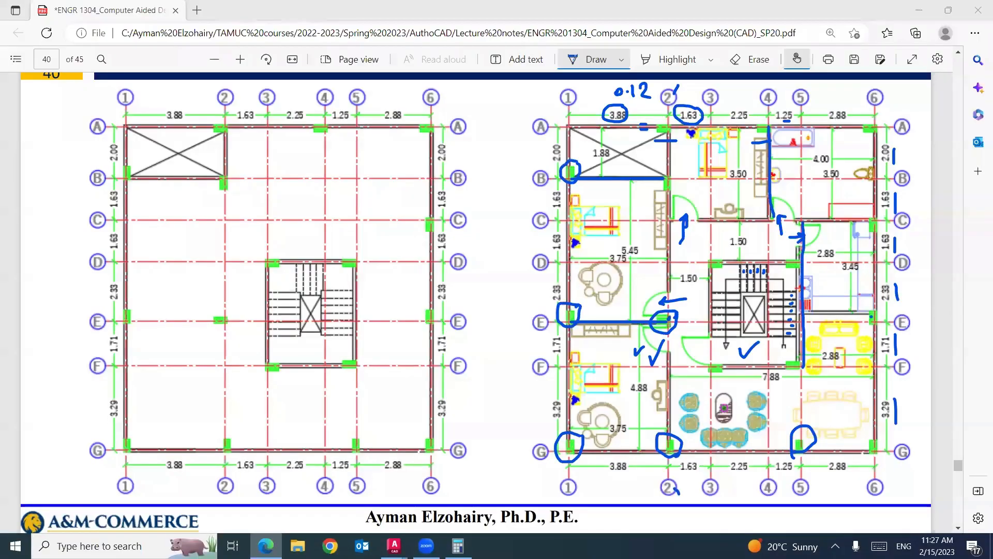
{"action": "key", "text": "alt+Tab"}
{"action": "type", "text": "RO"}
{"action": "key", "text": "Return"}
{"action": "left_click", "coordinate": [473, 353]}
{"action": "left_click", "coordinate": [438, 372]}
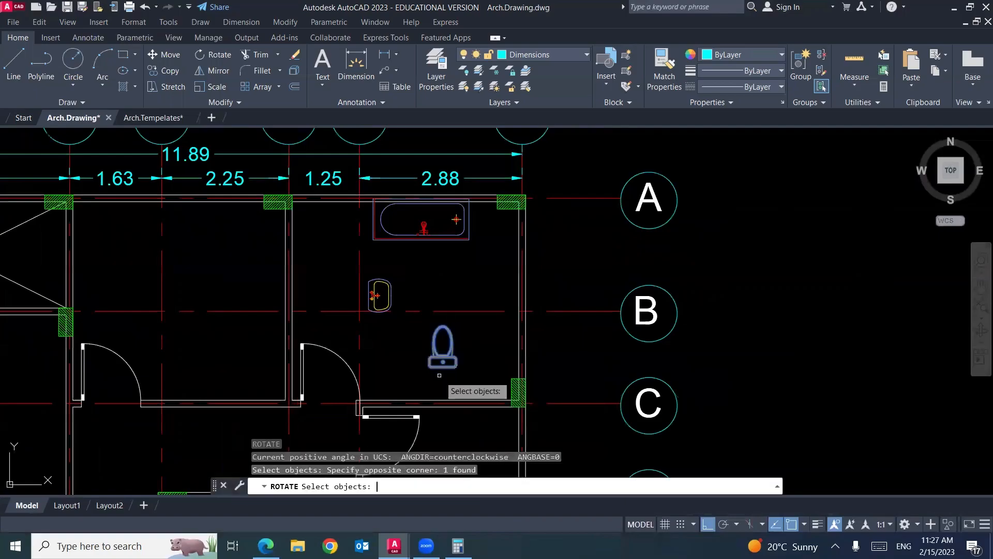
{"action": "key", "text": "Return"}
{"action": "left_click", "coordinate": [442, 367]}
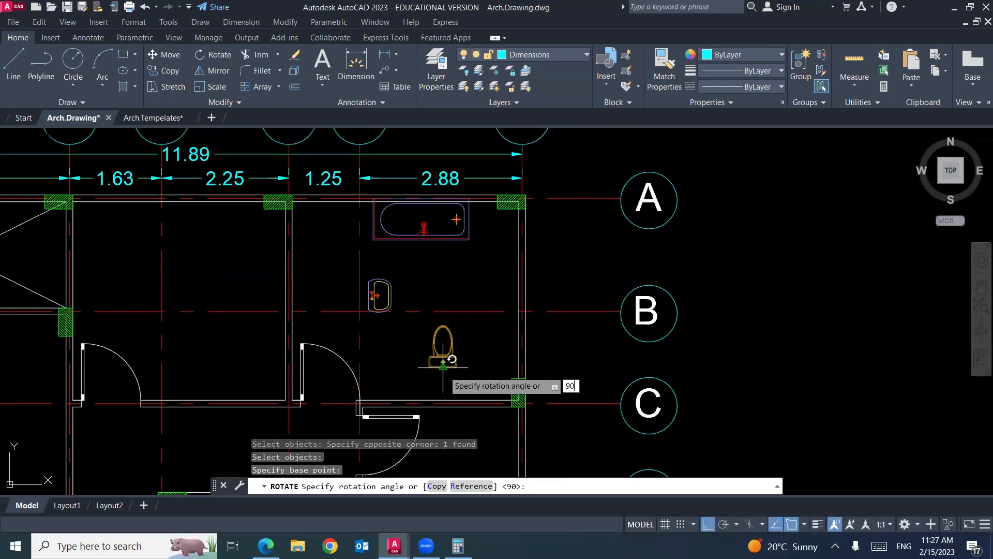
{"action": "key", "text": "Return"}
Step: Move the rotated toilet so its tank sits against the inner face of the grid 6 wall, just above grid B
{"action": "type", "text": "m"}
{"action": "key", "text": "Return"}
{"action": "left_click", "coordinate": [471, 334]}
{"action": "left_click", "coordinate": [424, 382]}
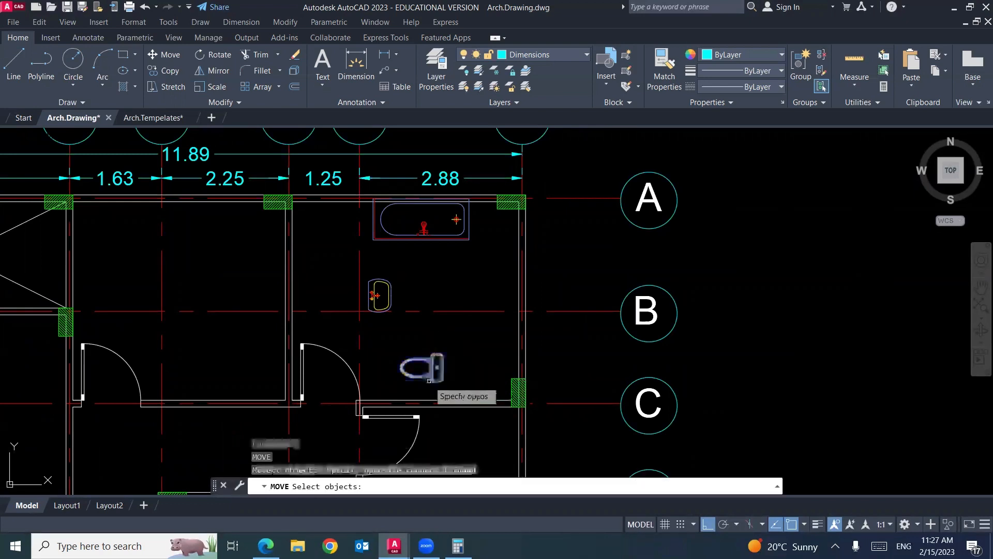
{"action": "key", "text": "Return"}
{"action": "left_click", "coordinate": [443, 367]}
{"action": "left_click", "coordinate": [516, 292]}
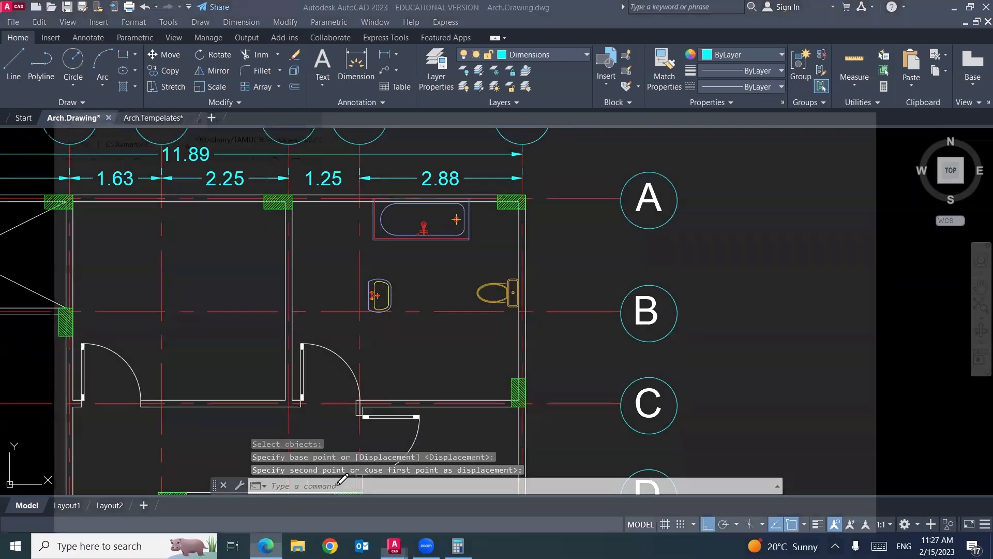
Step: Check the washbasin's location in the PDF plan in Edge, and move the washbasin in AutoCAD against the bathroom's grid 4 wall
{"action": "left_click", "coordinate": [265, 546]}
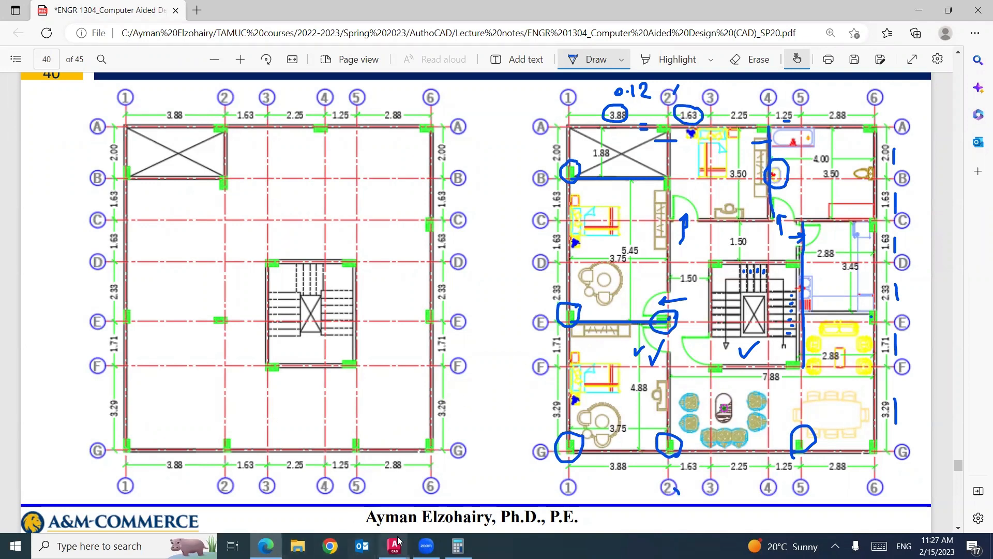
{"action": "mouse_move", "coordinate": [394, 546]}
{"action": "left_click", "coordinate": [315, 489]}
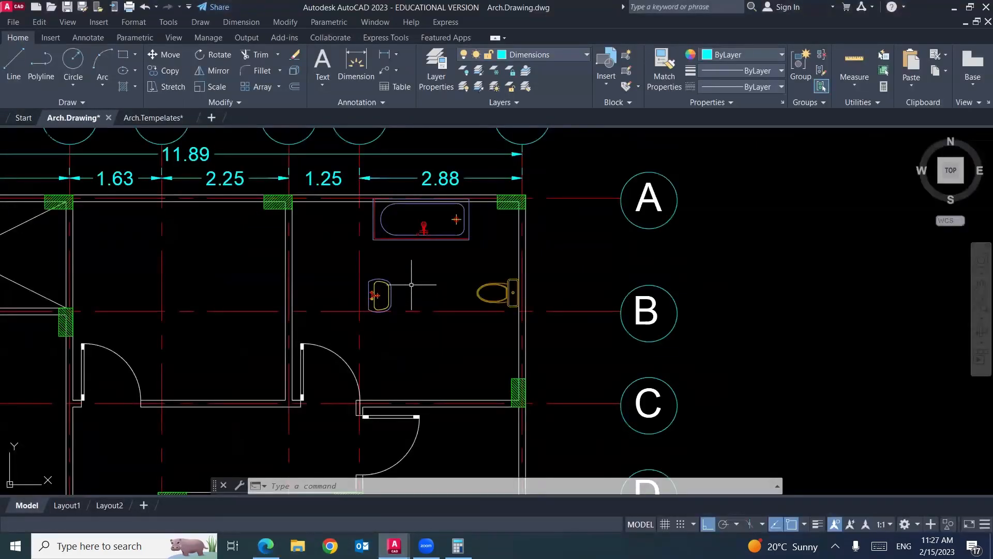
{"action": "type", "text": "m"}
{"action": "key", "text": "Return"}
{"action": "left_click", "coordinate": [379, 296]}
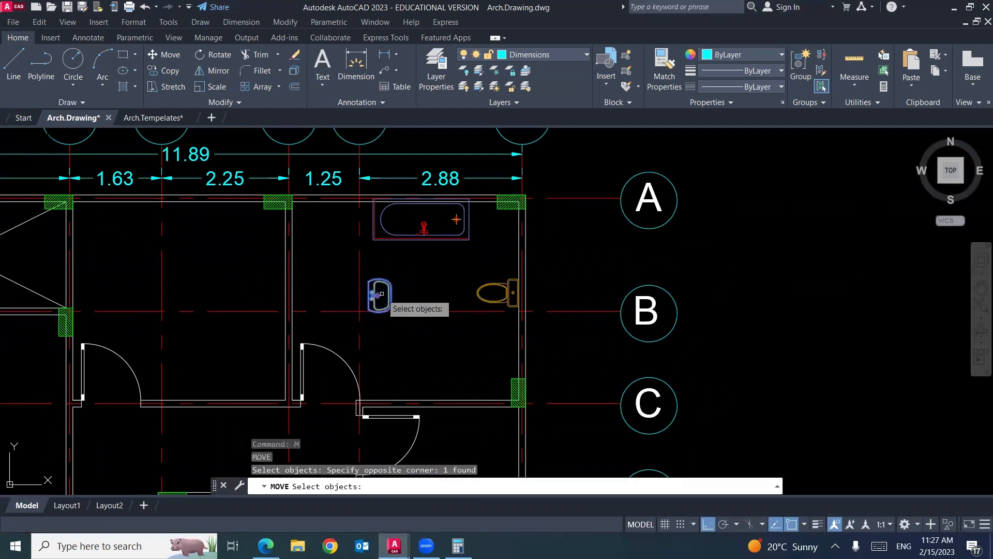
{"action": "key", "text": "Return"}
{"action": "left_click", "coordinate": [371, 295]}
{"action": "left_click", "coordinate": [295, 295]}
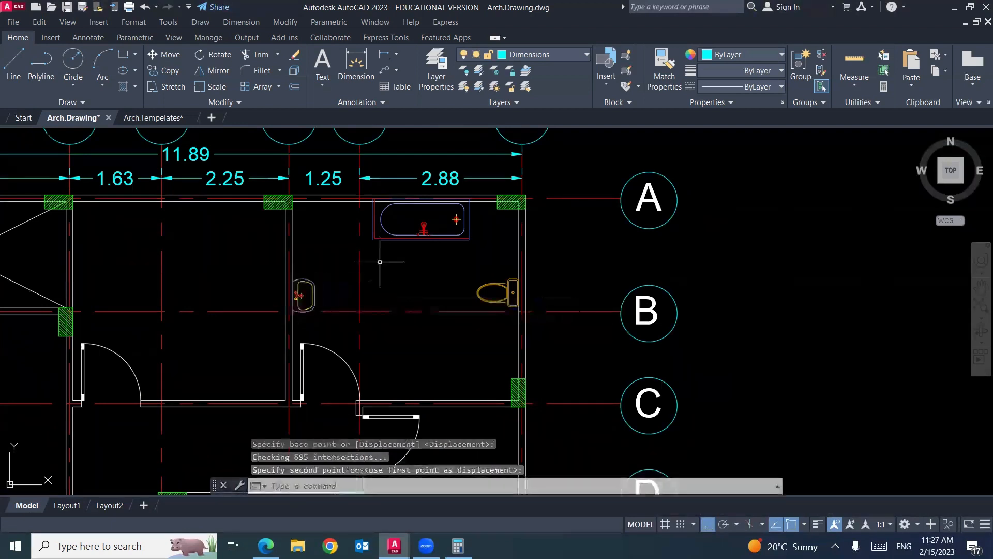
Step: Move the bathtub along the grid A wall into the bathroom corner at grid 4
{"action": "key", "text": "Return"}
{"action": "left_click", "coordinate": [433, 222]}
{"action": "left_click", "coordinate": [386, 250]}
{"action": "key", "text": "Return"}
{"action": "left_click", "coordinate": [383, 188]}
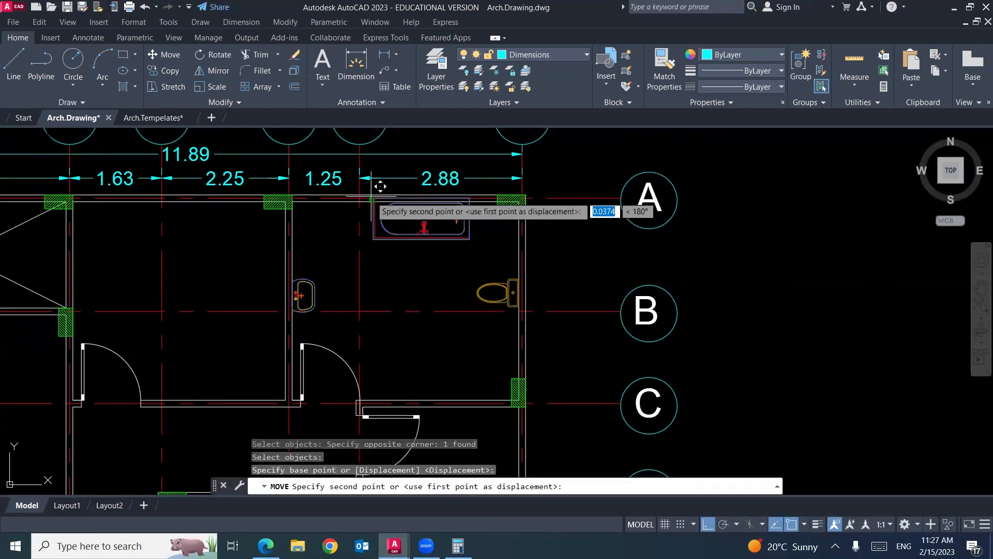
{"action": "left_click", "coordinate": [301, 191]}
{"action": "scroll", "coordinate": [516, 286], "scroll_direction": "down", "scroll_amount": 5}
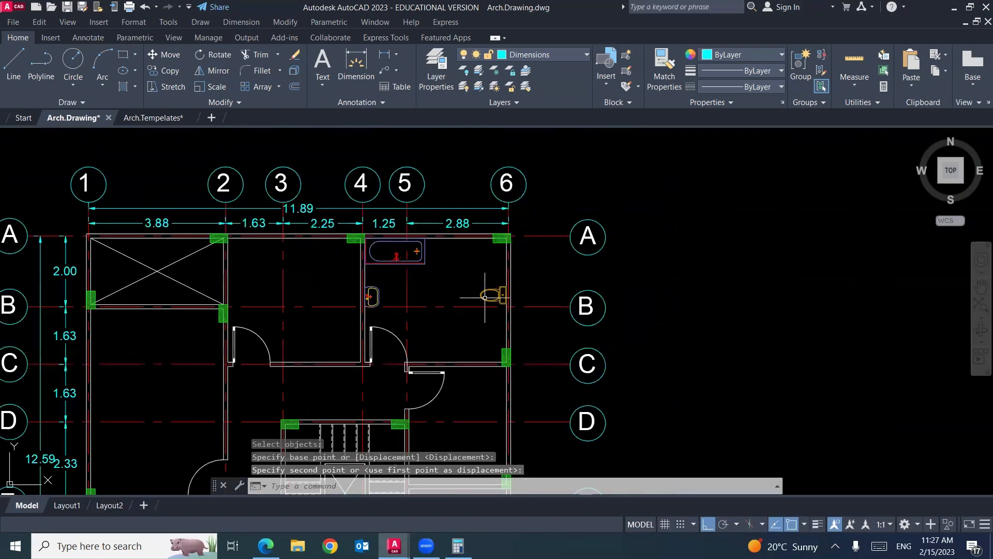
{"action": "middle_click_drag", "start_coordinate": [518, 350], "coordinate": [515, 336]}
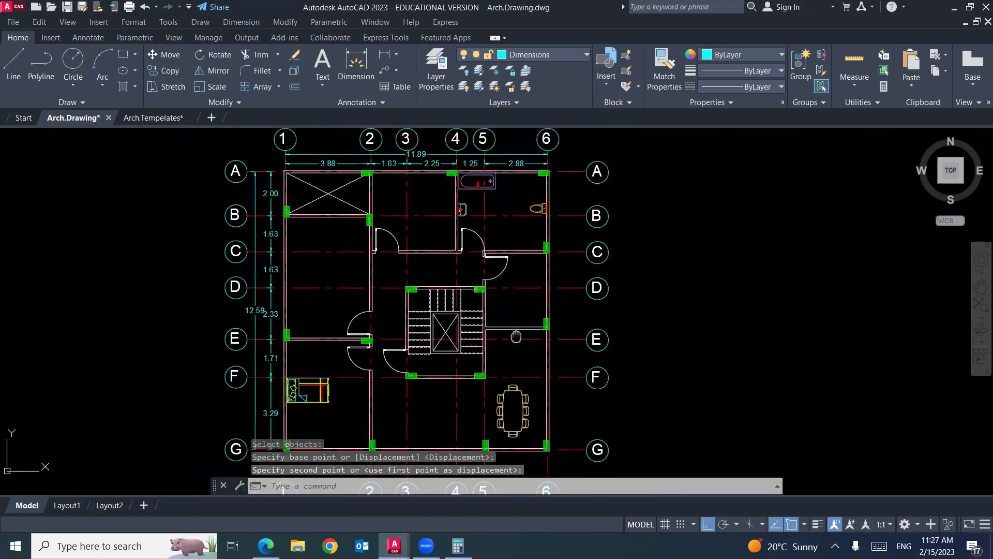
{"action": "scroll", "coordinate": [515, 337], "scroll_direction": "down", "scroll_amount": 2}
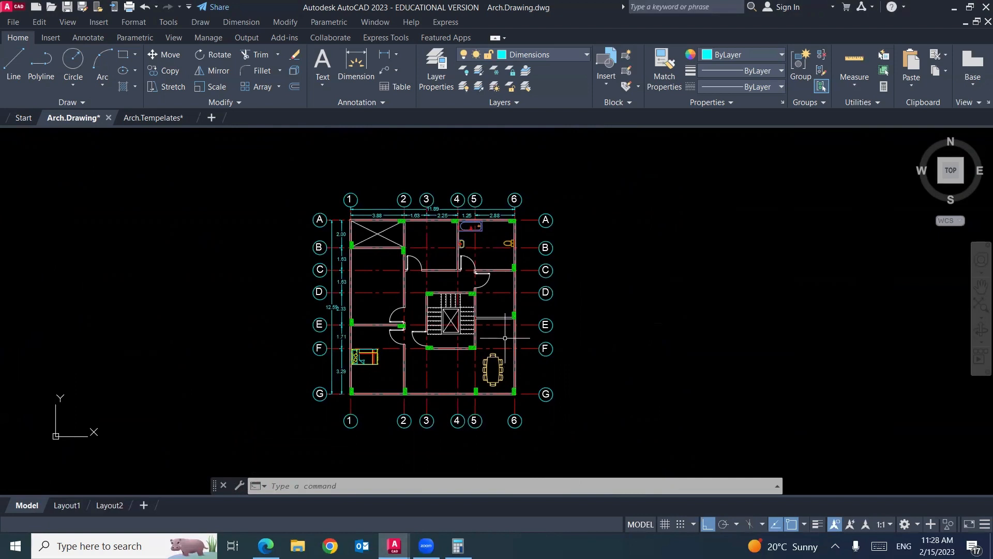
{"action": "scroll", "coordinate": [501, 320], "scroll_direction": "up", "scroll_amount": 2}
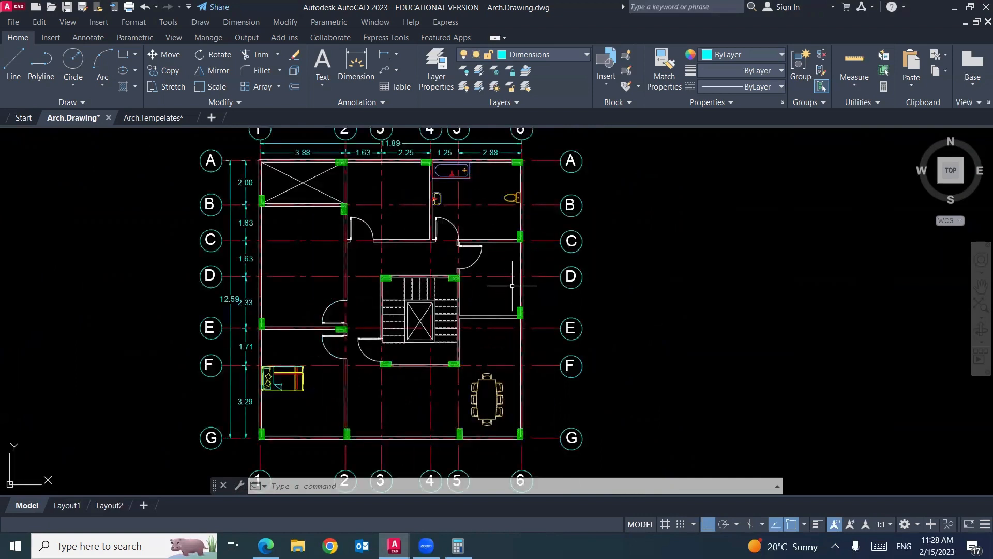
Step: Examine the floor plan's outer walls, axis grid and the door openings along grid C
{"action": "left_click", "coordinate": [522, 288]}
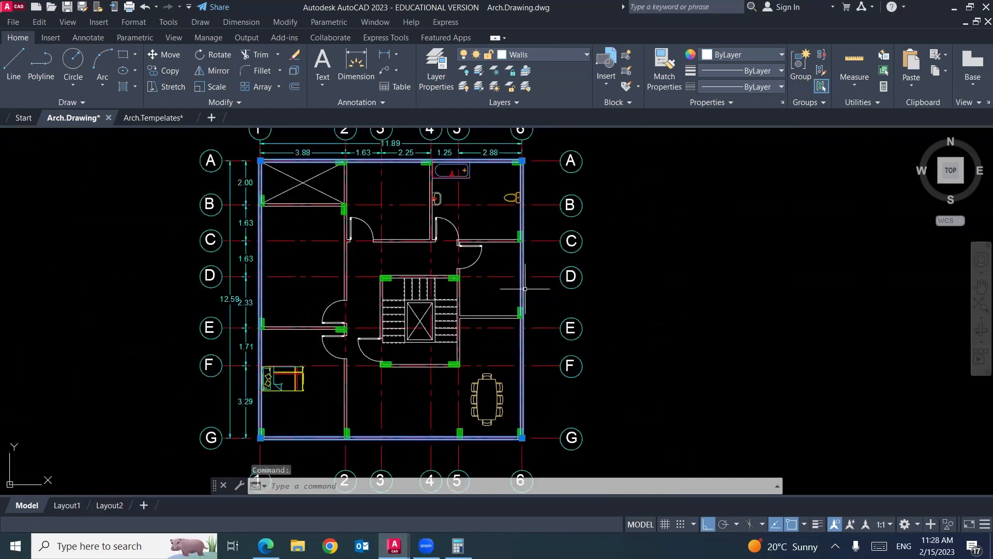
{"action": "left_click", "coordinate": [543, 161]}
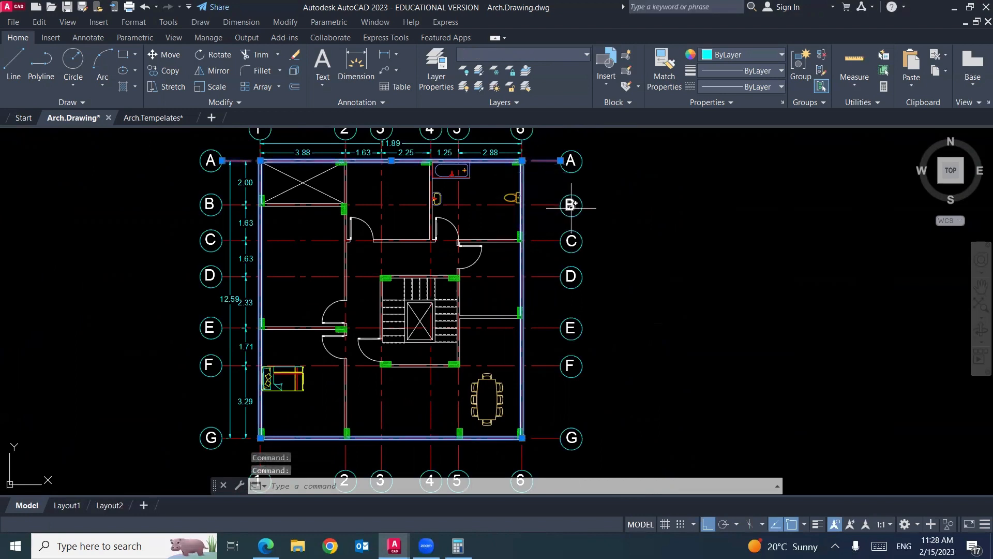
{"action": "key", "text": "Escape"}
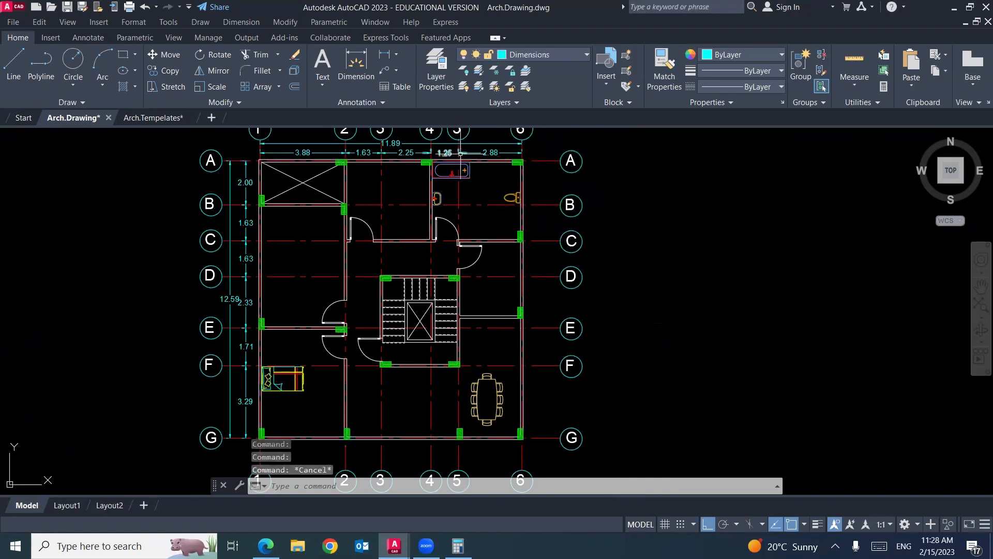
{"action": "middle_click_drag", "start_coordinate": [460, 153], "coordinate": [491, 206]}
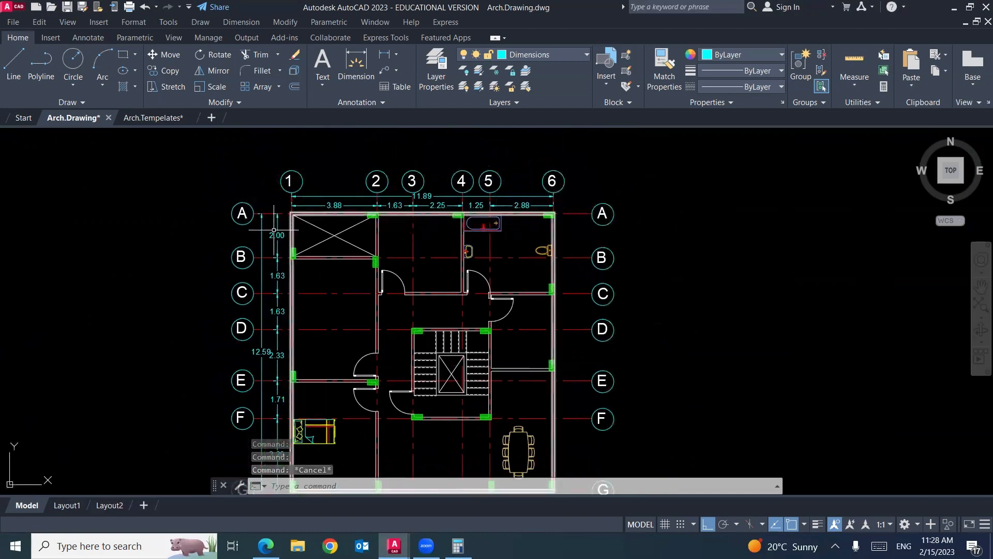
{"action": "middle_click_drag", "start_coordinate": [370, 305], "coordinate": [380, 226]}
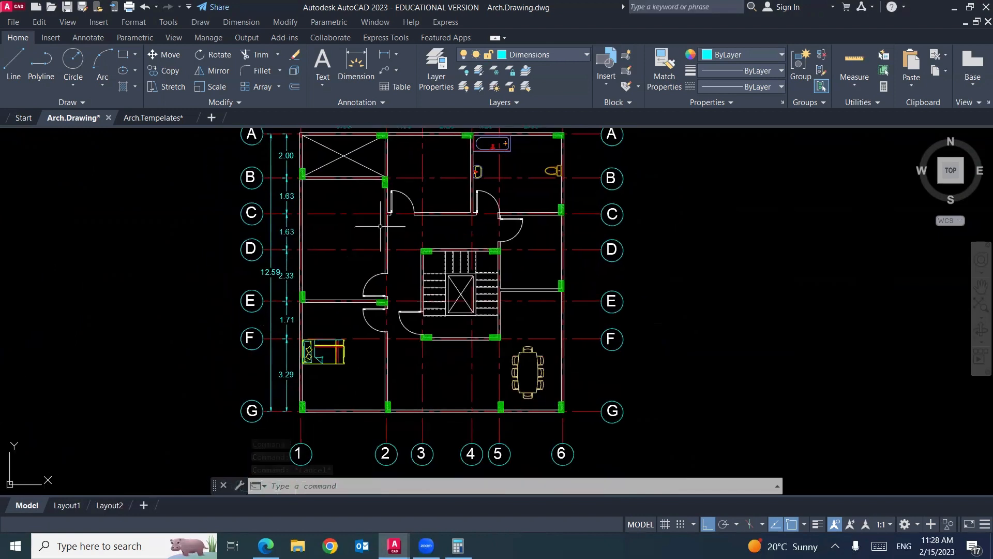
{"action": "scroll", "coordinate": [406, 215], "scroll_direction": "up", "scroll_amount": 4}
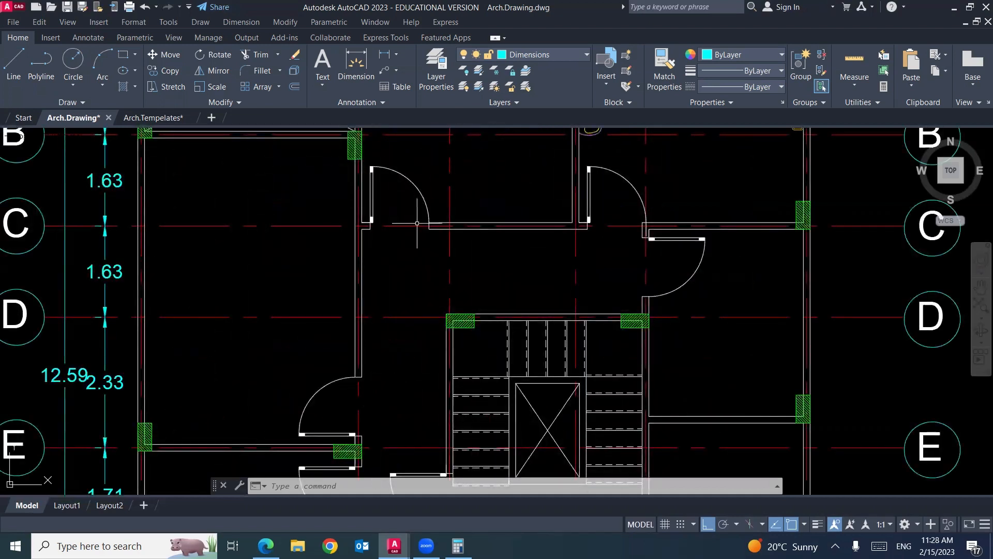
{"action": "scroll", "coordinate": [417, 223], "scroll_direction": "up", "scroll_amount": 2}
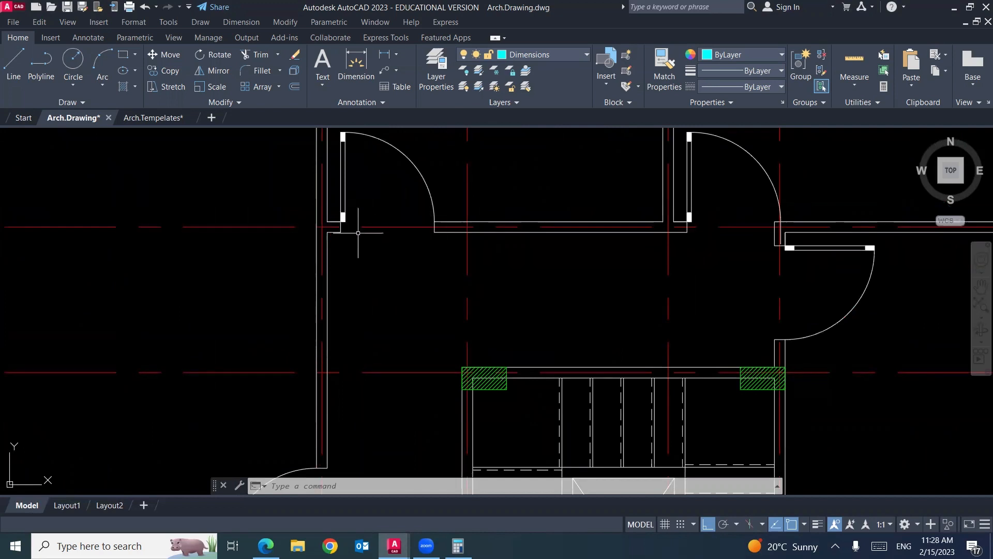
{"action": "scroll", "coordinate": [360, 234], "scroll_direction": "down", "scroll_amount": 7}
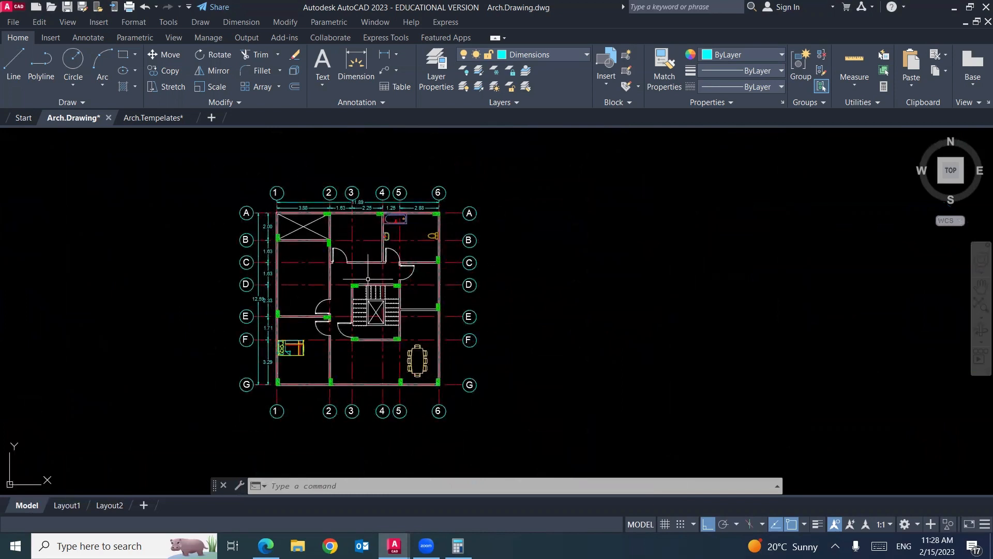
Step: Copy the bed block from the west bedroom beside the bathroom in the Arch.Tempelates drawing
{"action": "mouse_move", "coordinate": [394, 546]}
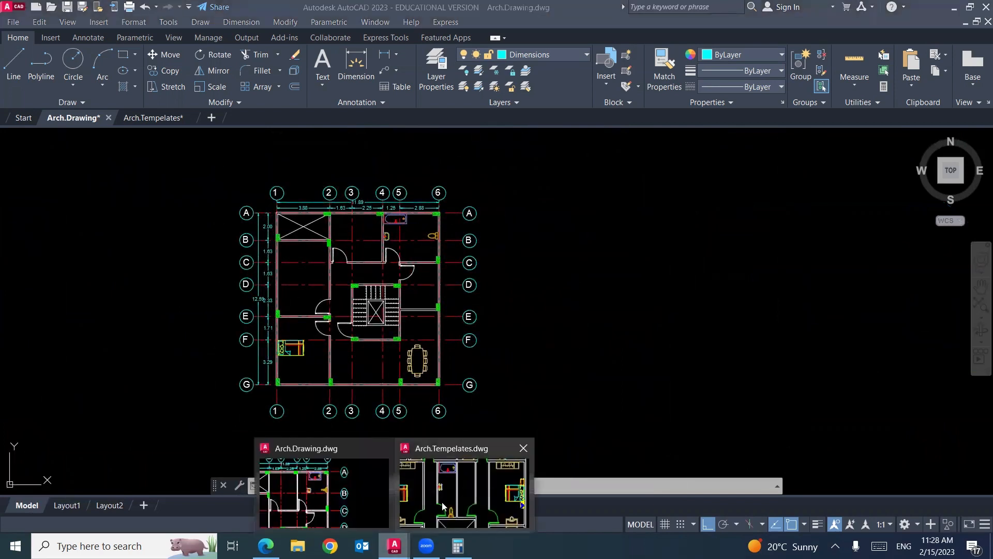
{"action": "left_click", "coordinate": [463, 491]}
{"action": "scroll", "coordinate": [454, 253], "scroll_direction": "down", "scroll_amount": 6}
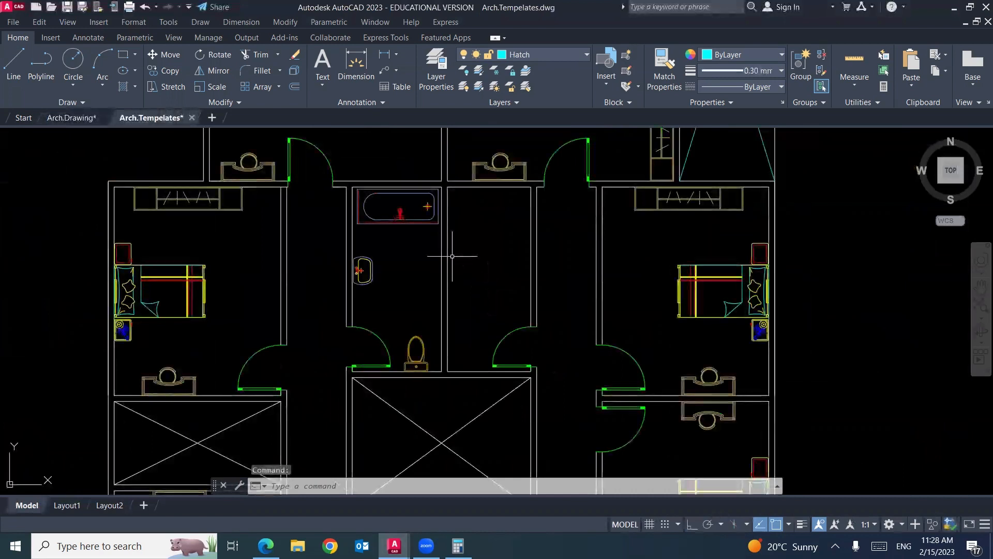
{"action": "scroll", "coordinate": [452, 255], "scroll_direction": "down", "scroll_amount": 4}
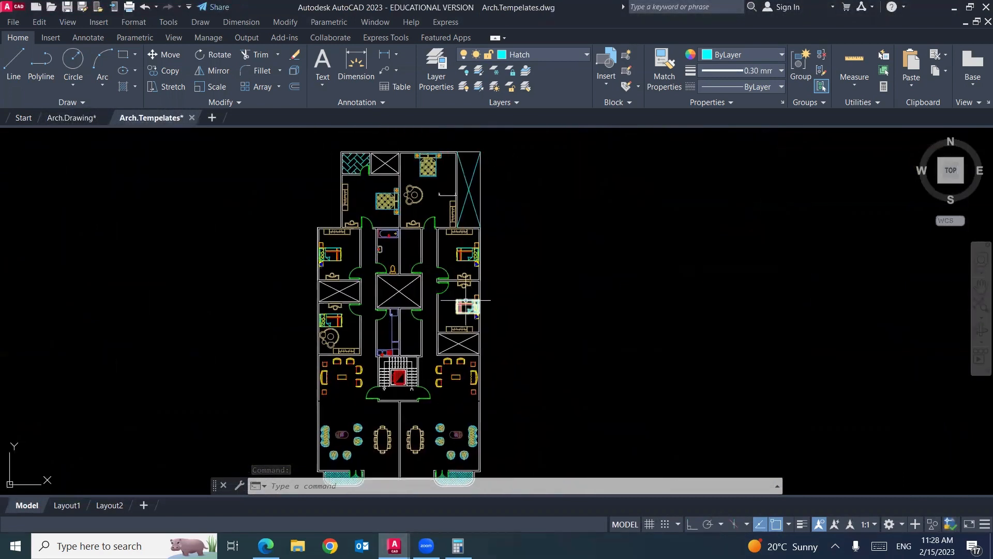
{"action": "left_click", "coordinate": [341, 259]}
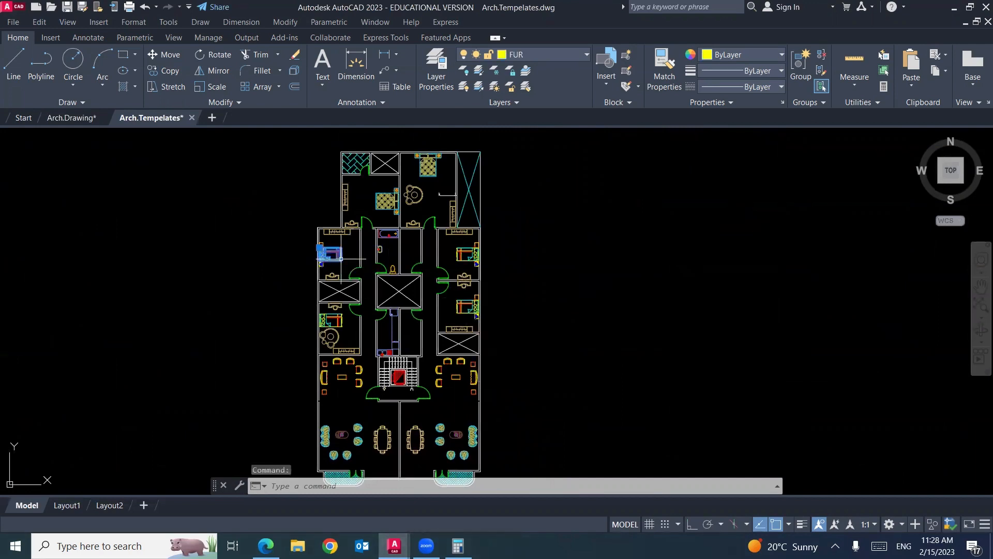
{"action": "left_click", "coordinate": [40, 22]}
{"action": "left_click", "coordinate": [55, 94]}
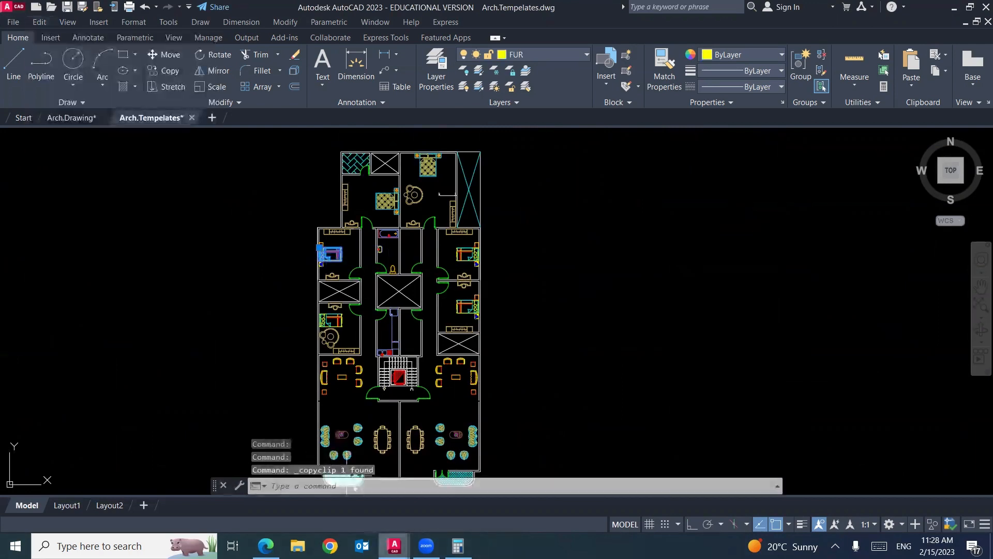
Step: Paste the copied bed into Arch.Drawing, in the empty space outside the plan near the grid E bubble beyond grid 6
{"action": "mouse_move", "coordinate": [394, 546]}
{"action": "left_click", "coordinate": [320, 512]}
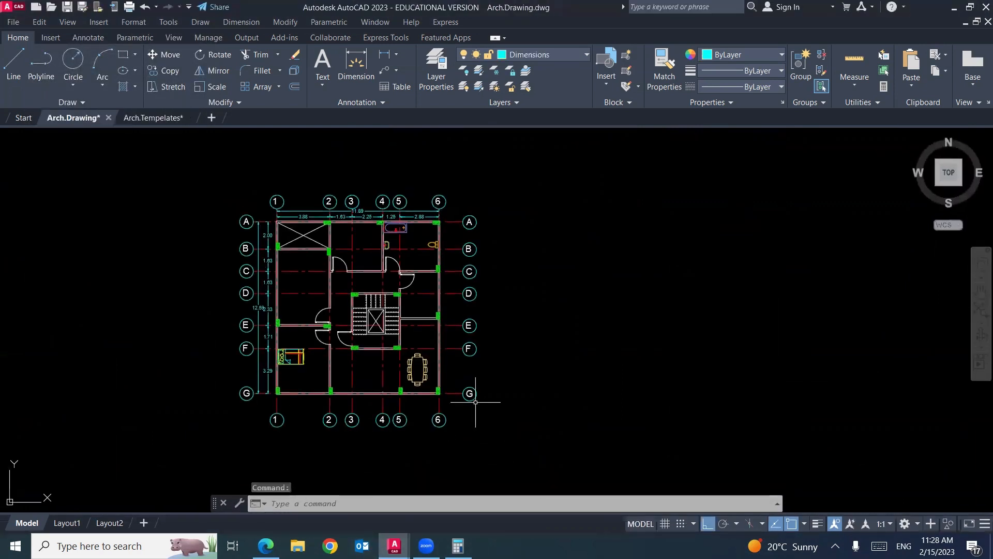
{"action": "left_click", "coordinate": [41, 24]}
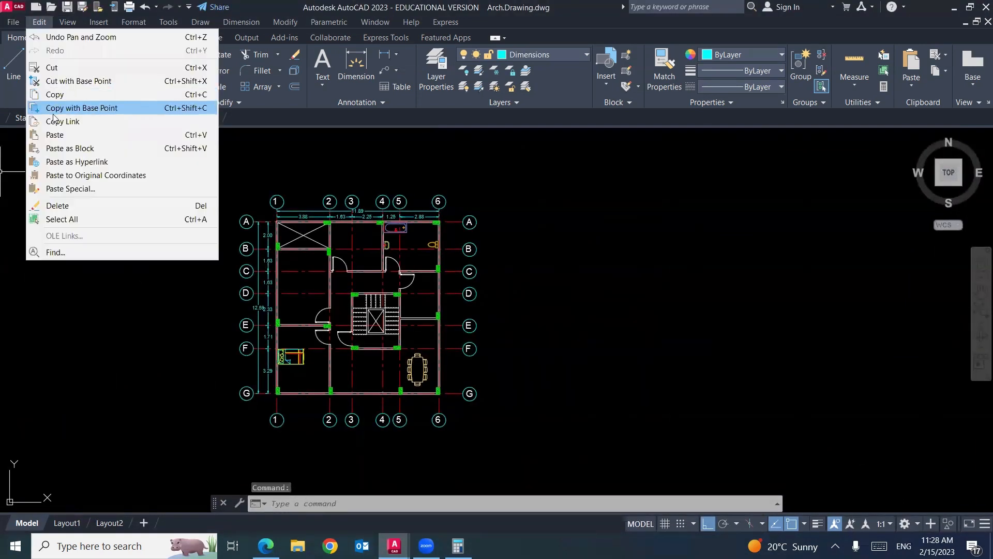
{"action": "left_click", "coordinate": [31, 136]}
{"action": "left_click", "coordinate": [493, 324]}
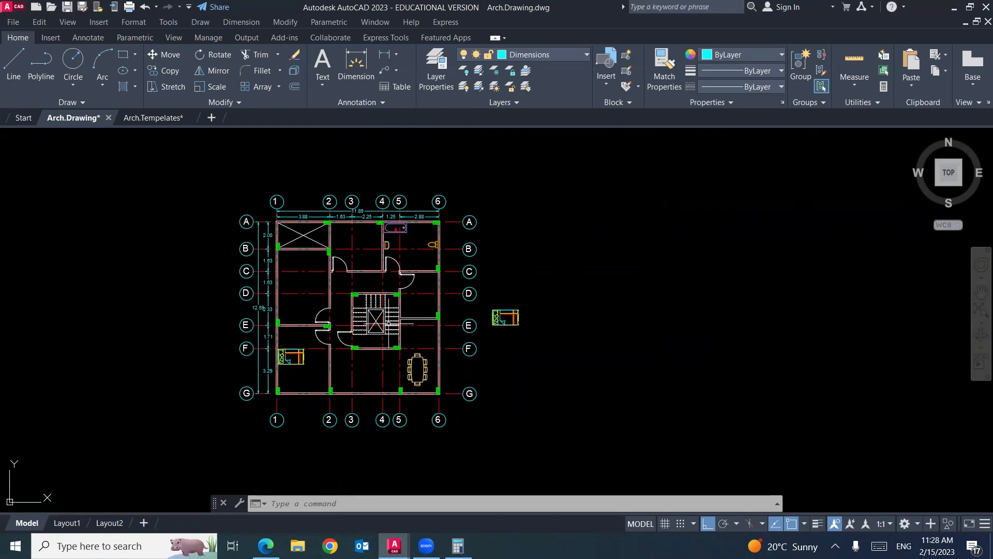
{"action": "scroll", "coordinate": [389, 323], "scroll_direction": "up", "scroll_amount": 2}
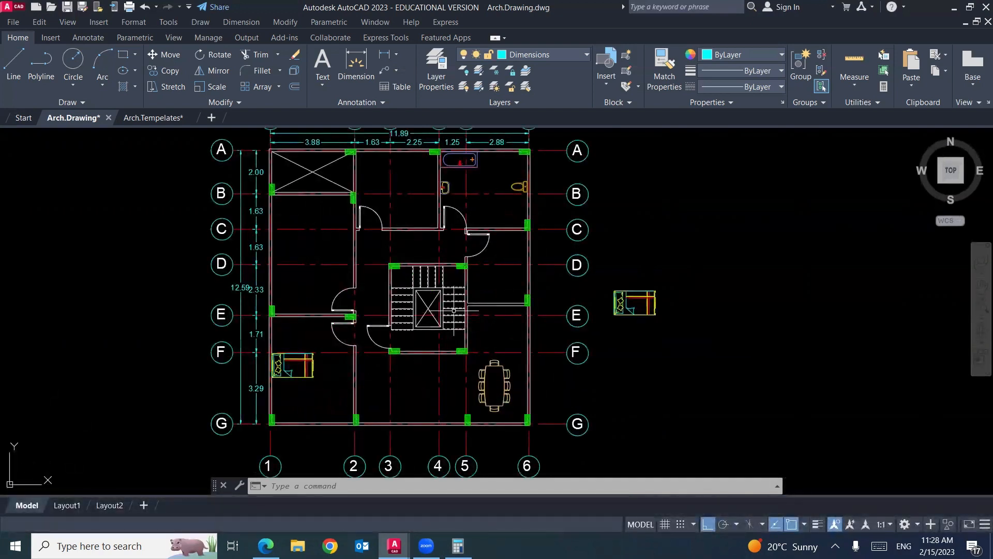